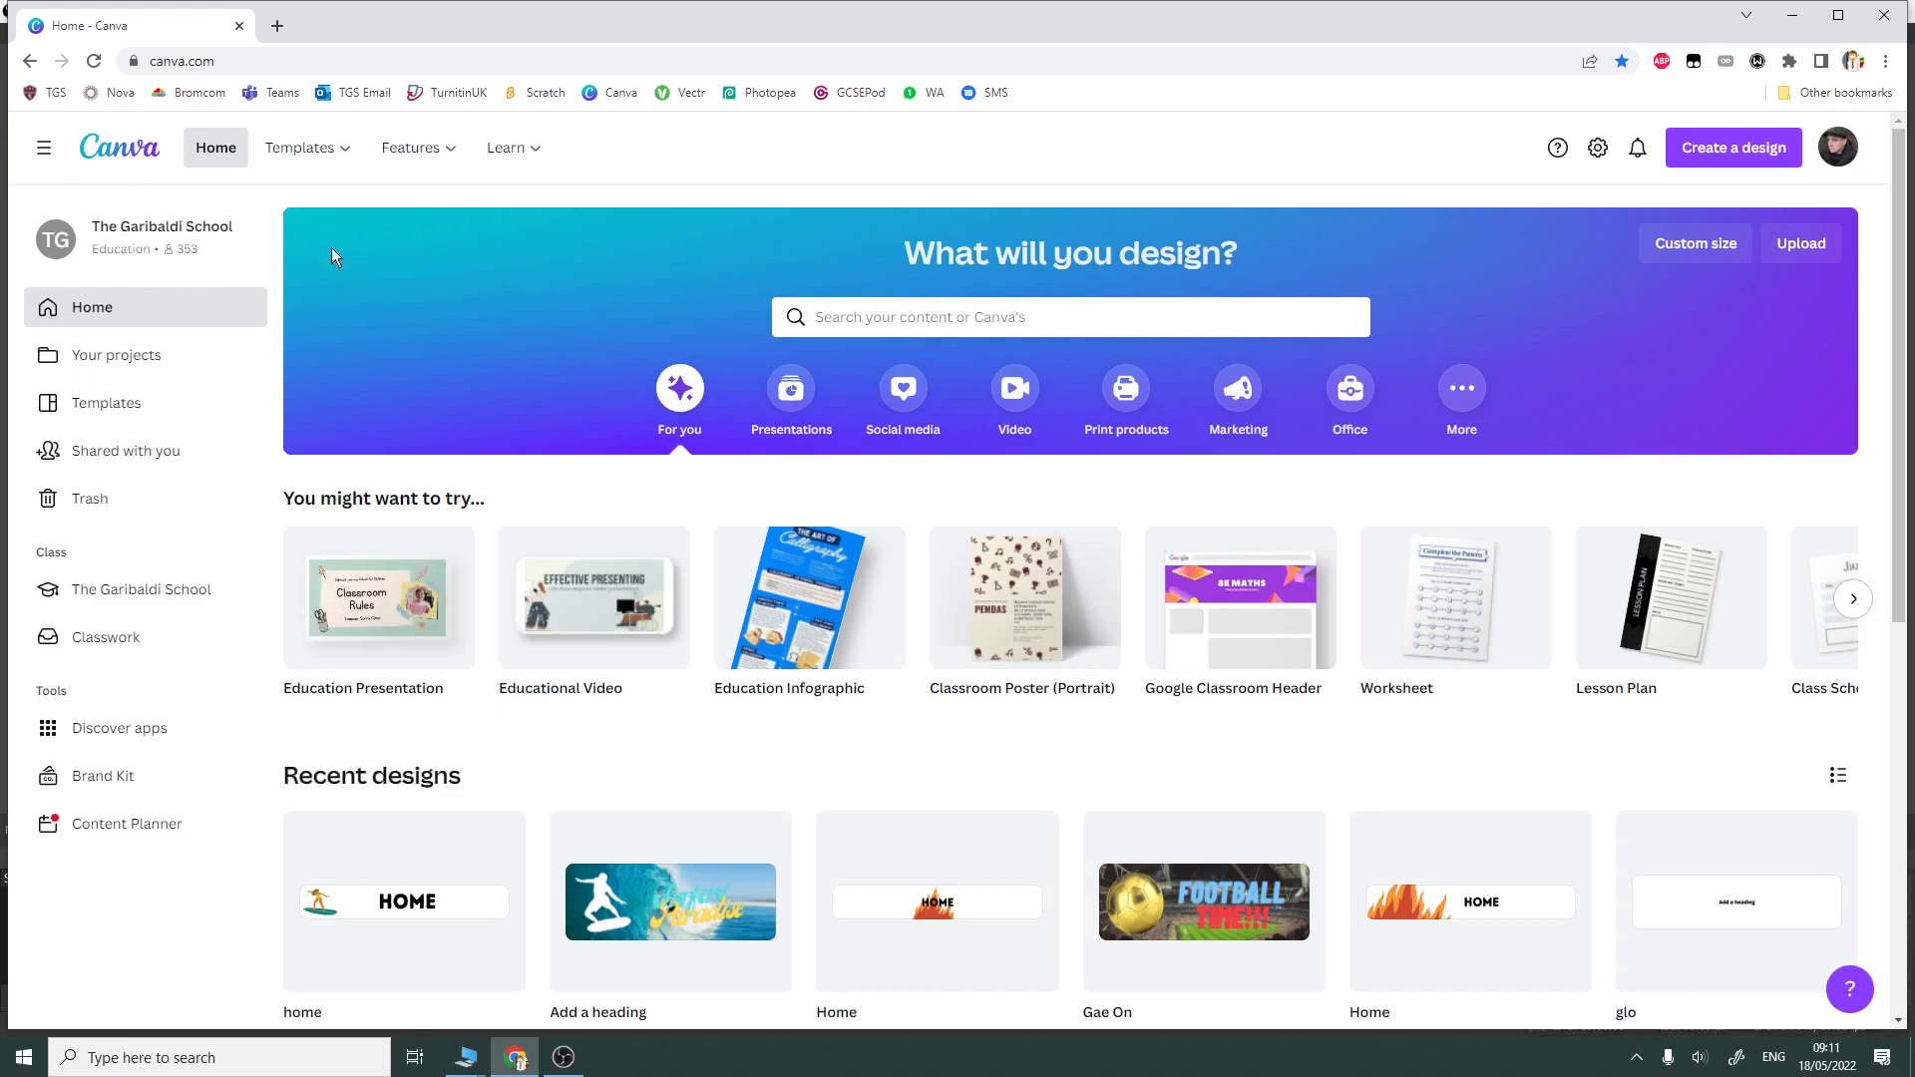
- Open canva.com in a new incognito browser window
click(1884, 61)
click(1741, 147)
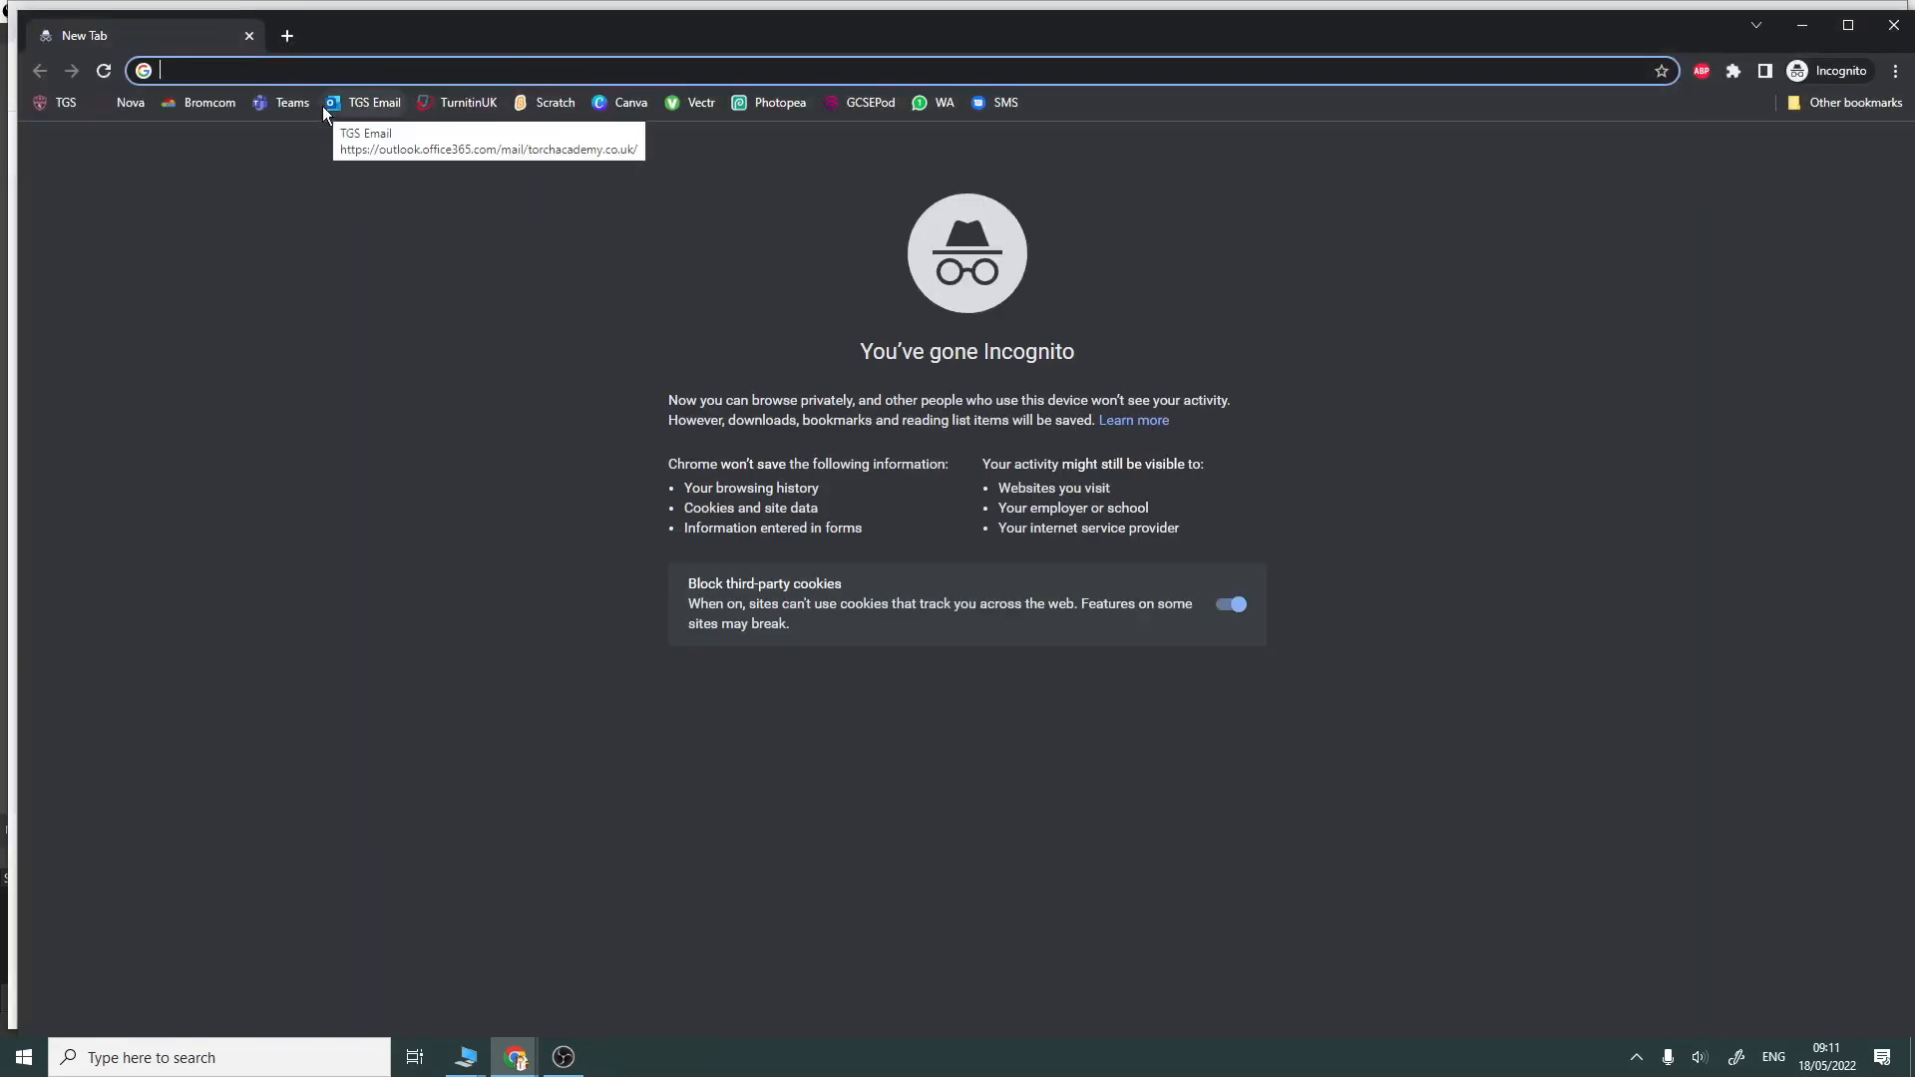
text(canva.c)
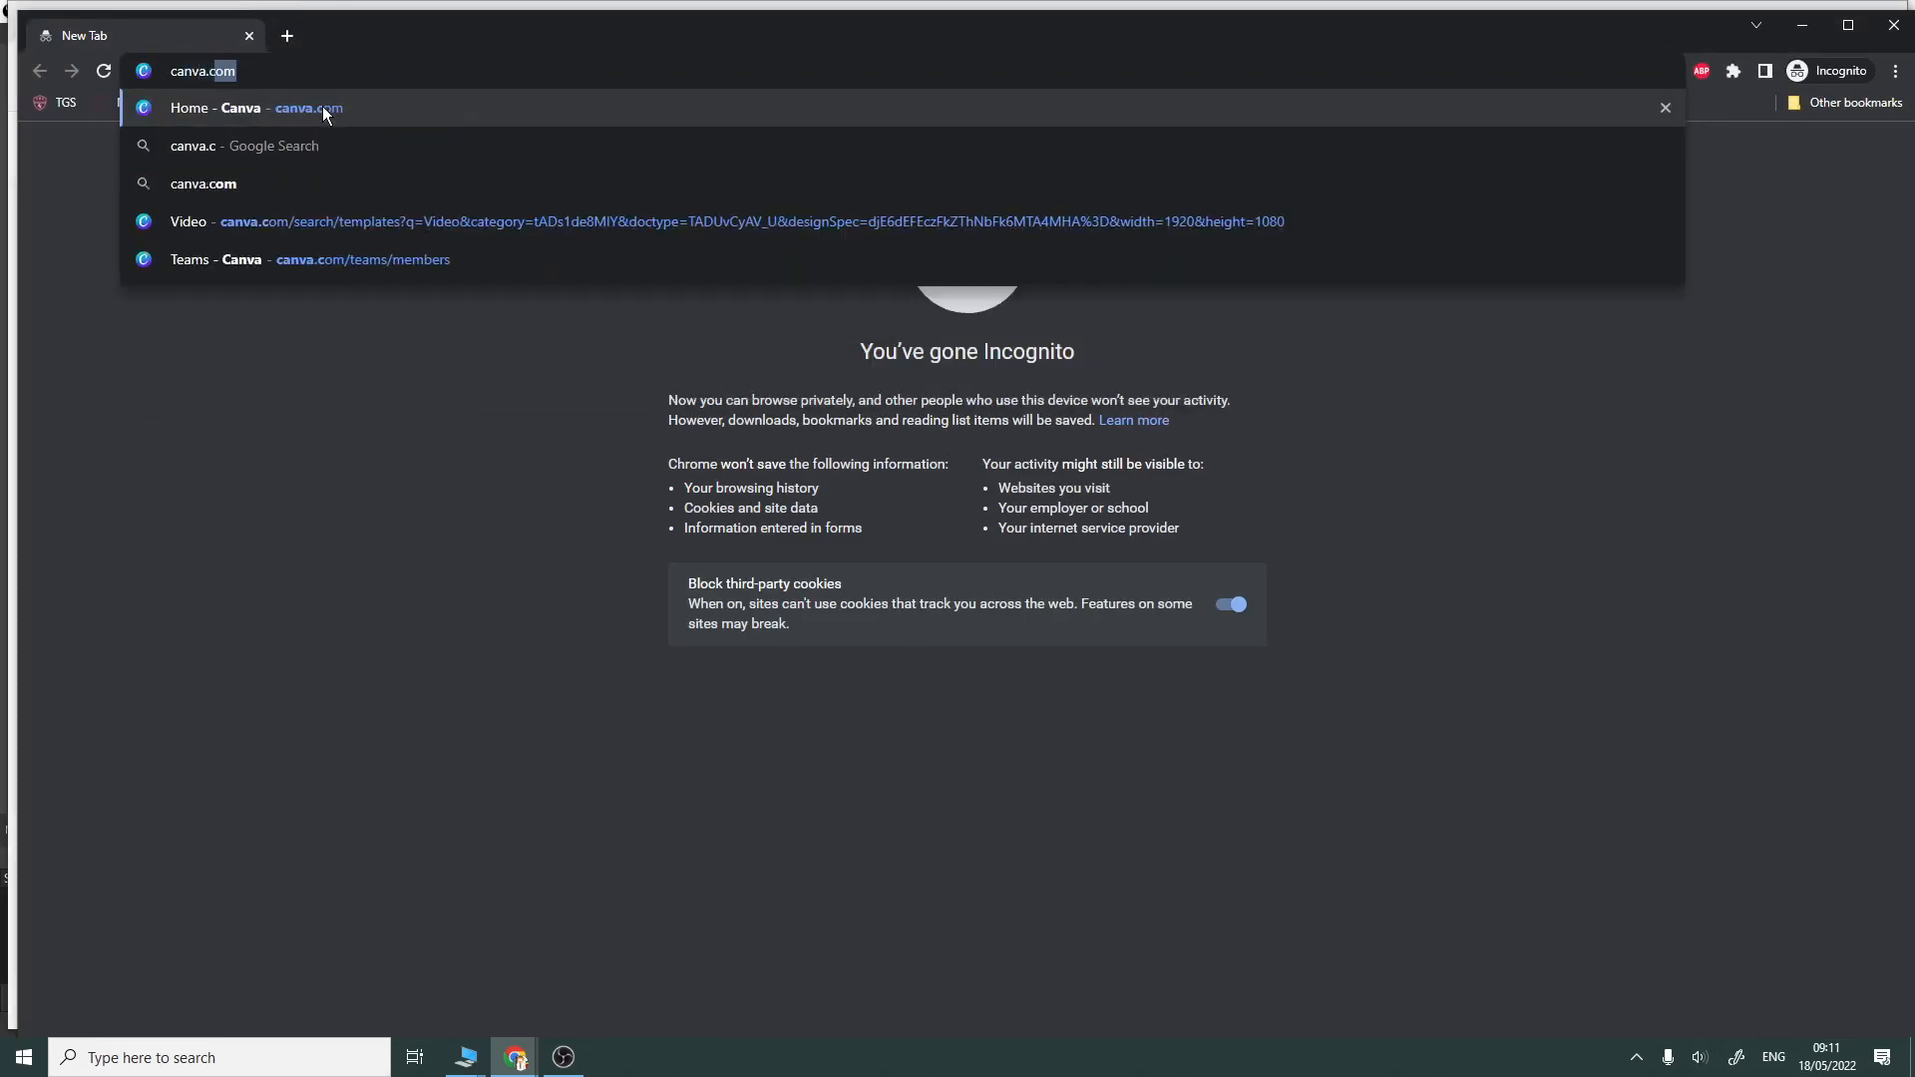
text(om)
key(Return)
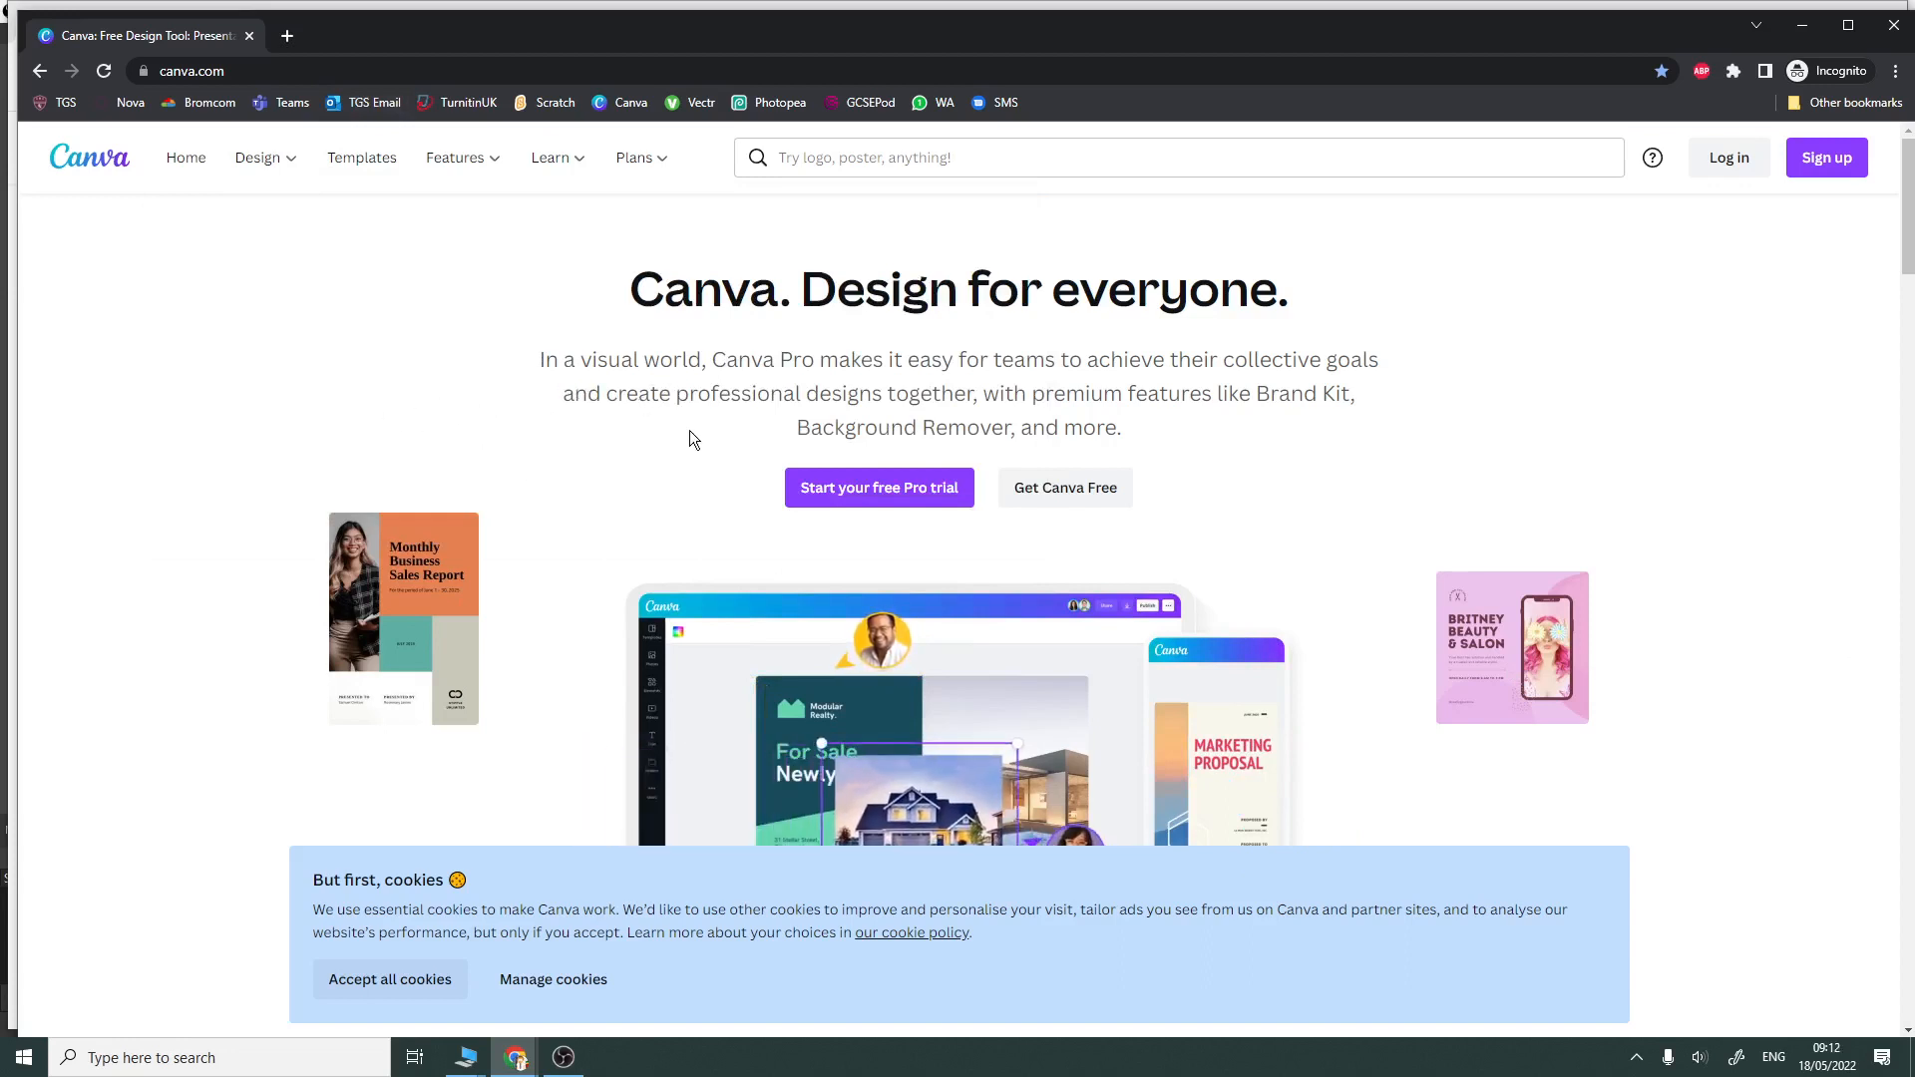
- Start an e-mail login to Canva with the saved account e-mail, accepting all cookies
click(1731, 156)
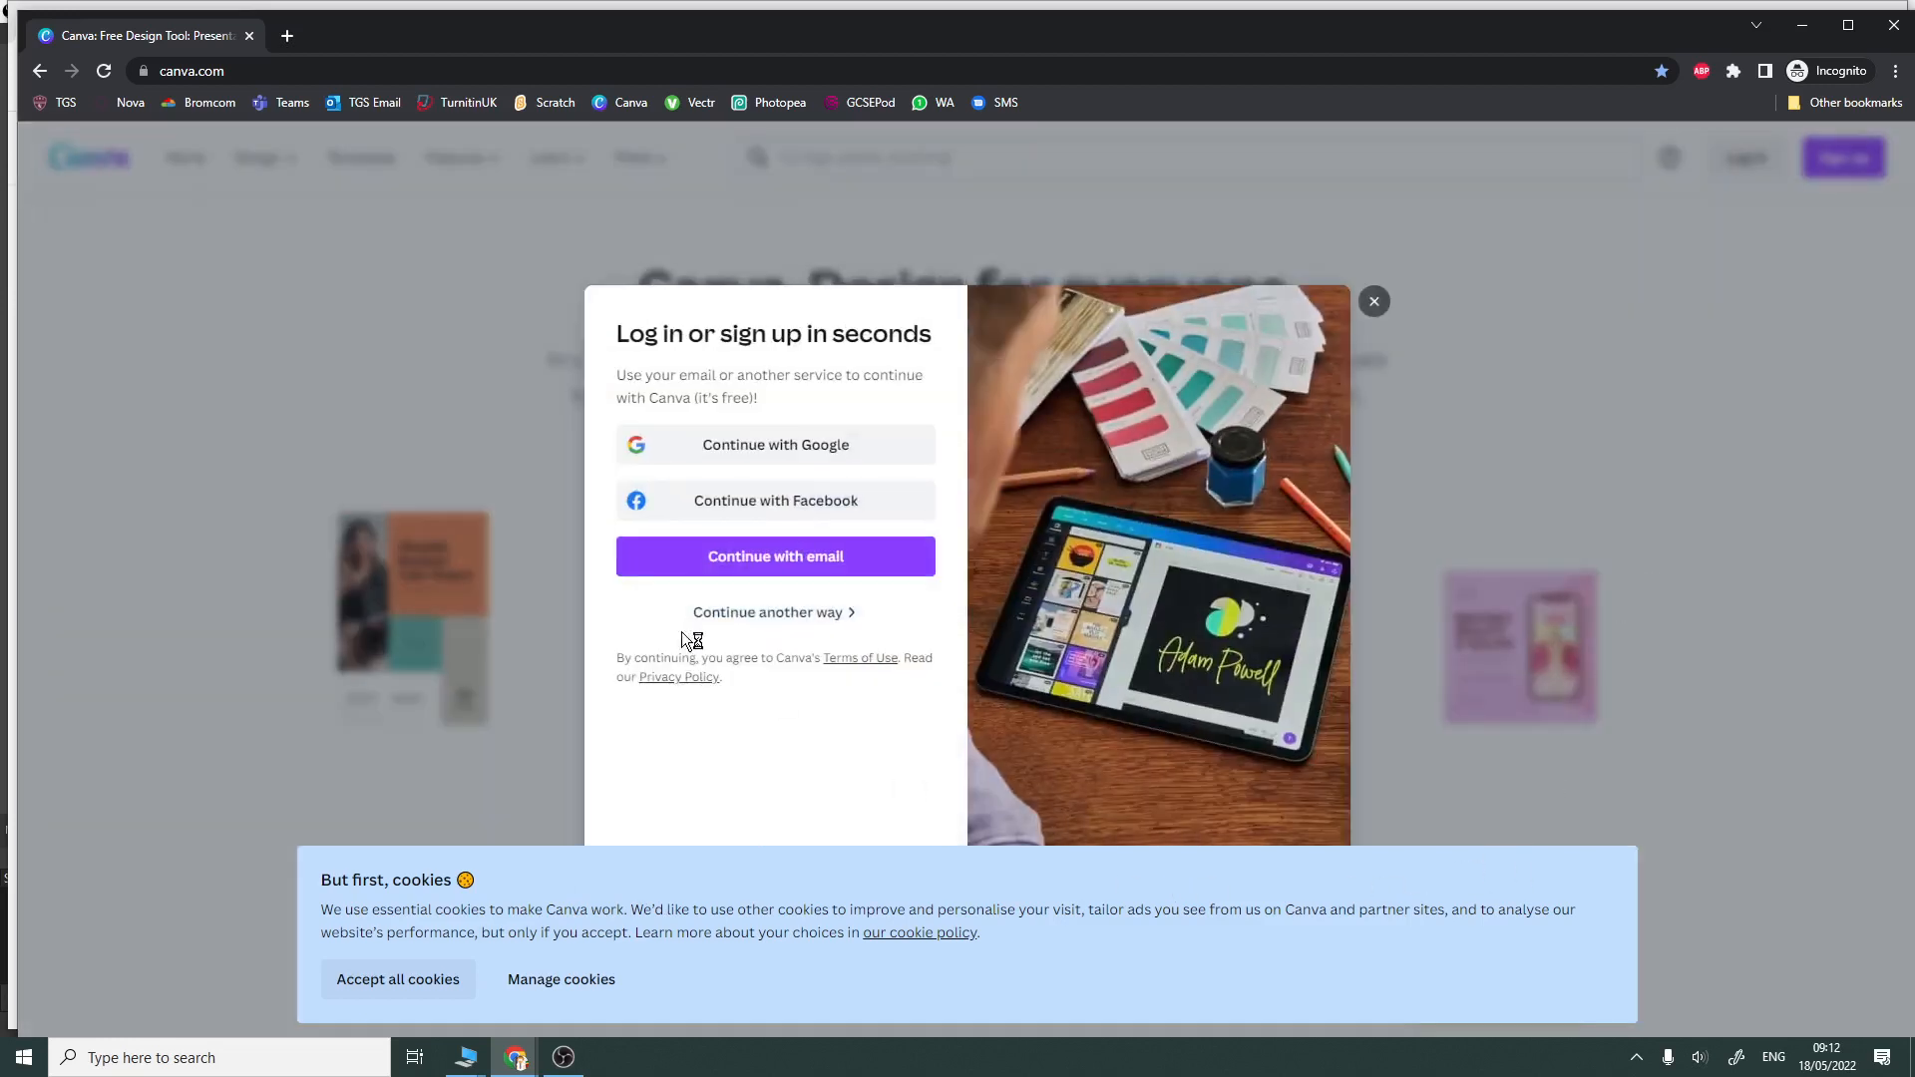
click(401, 989)
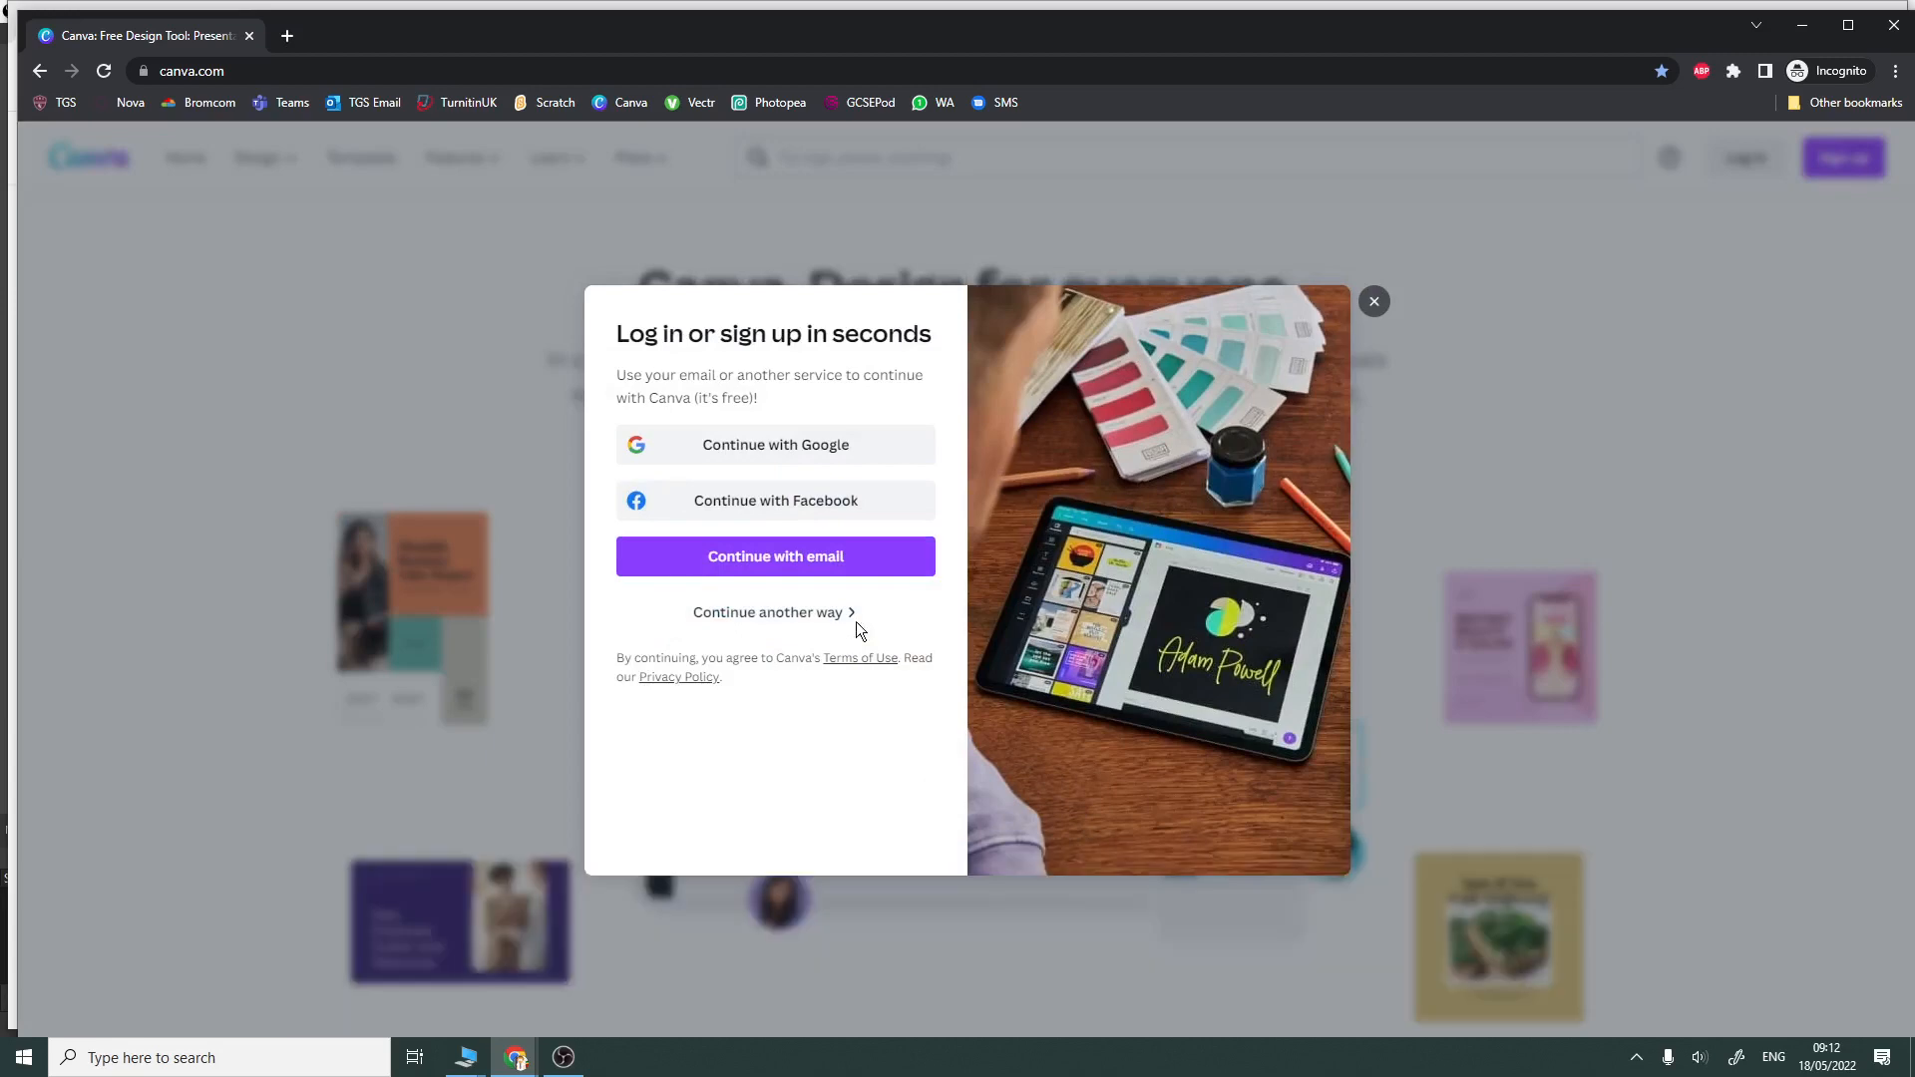
click(802, 565)
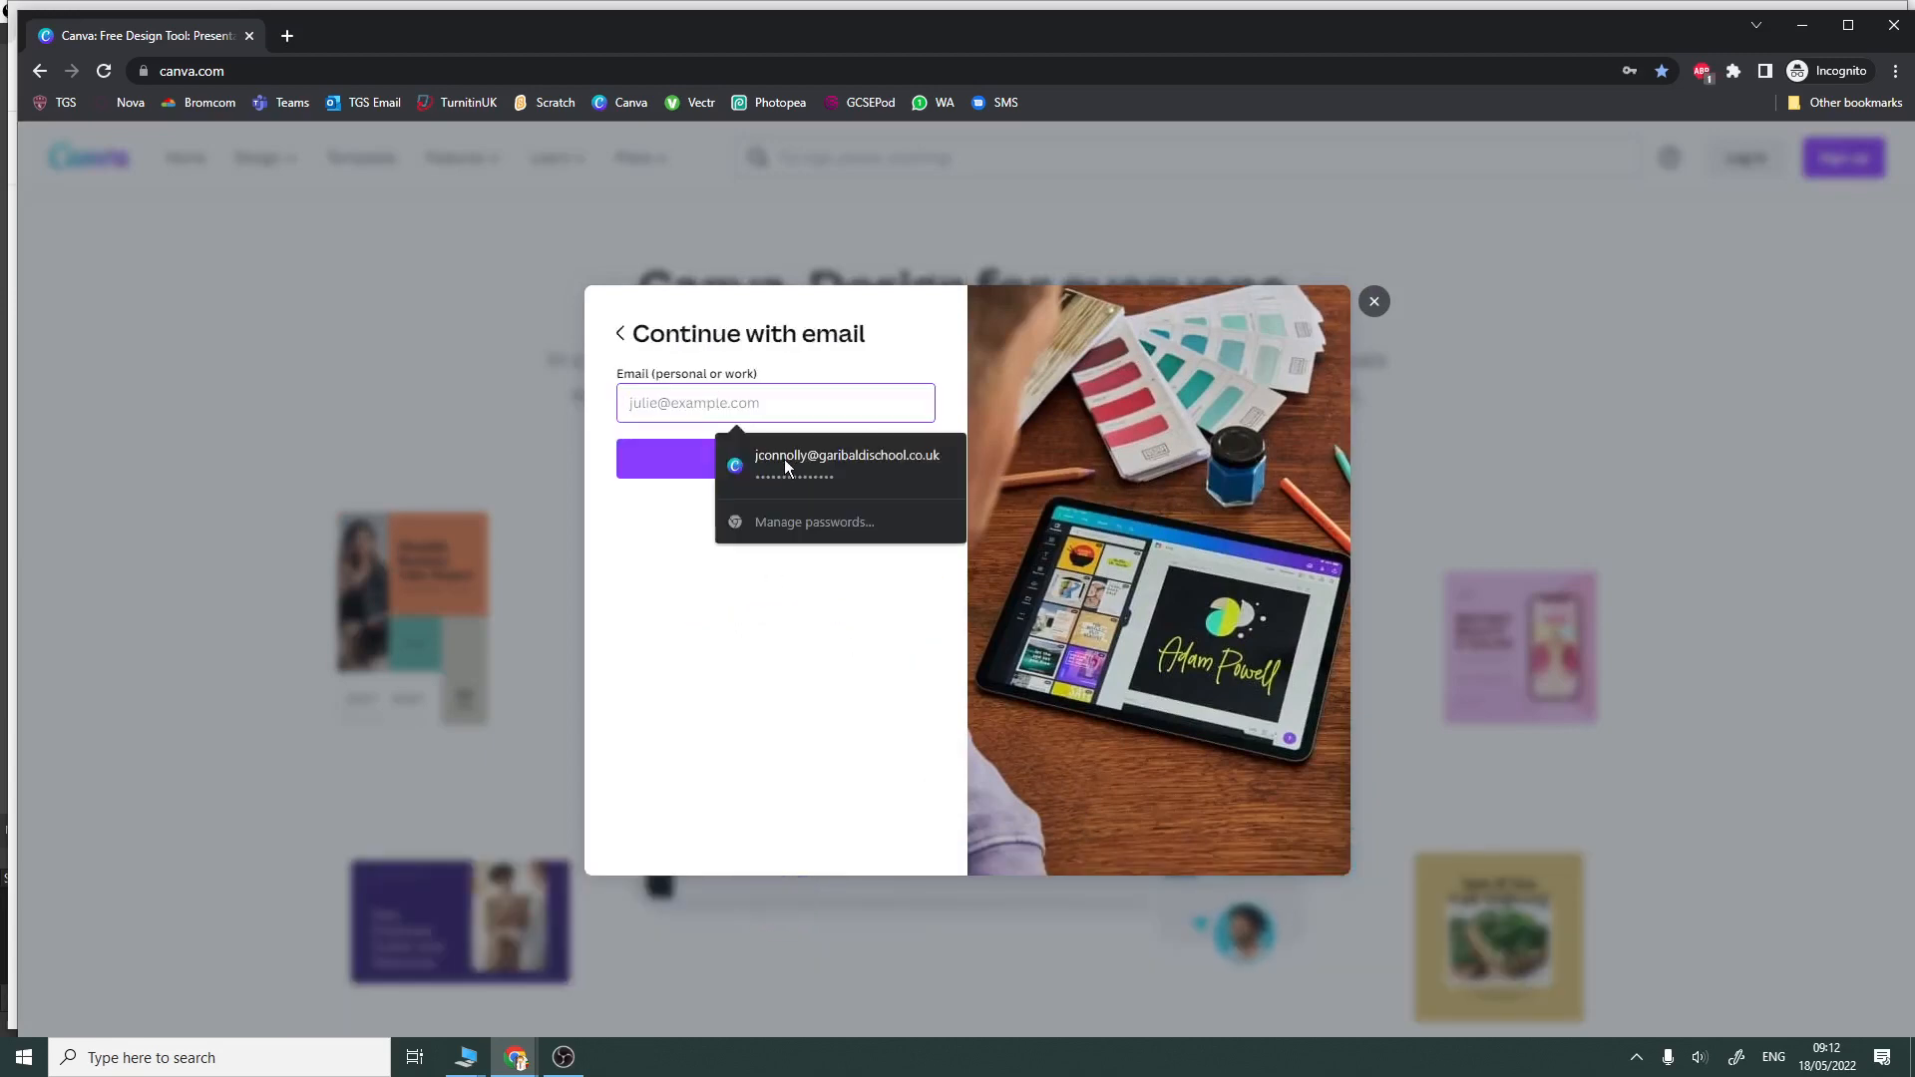
click(792, 461)
click(770, 461)
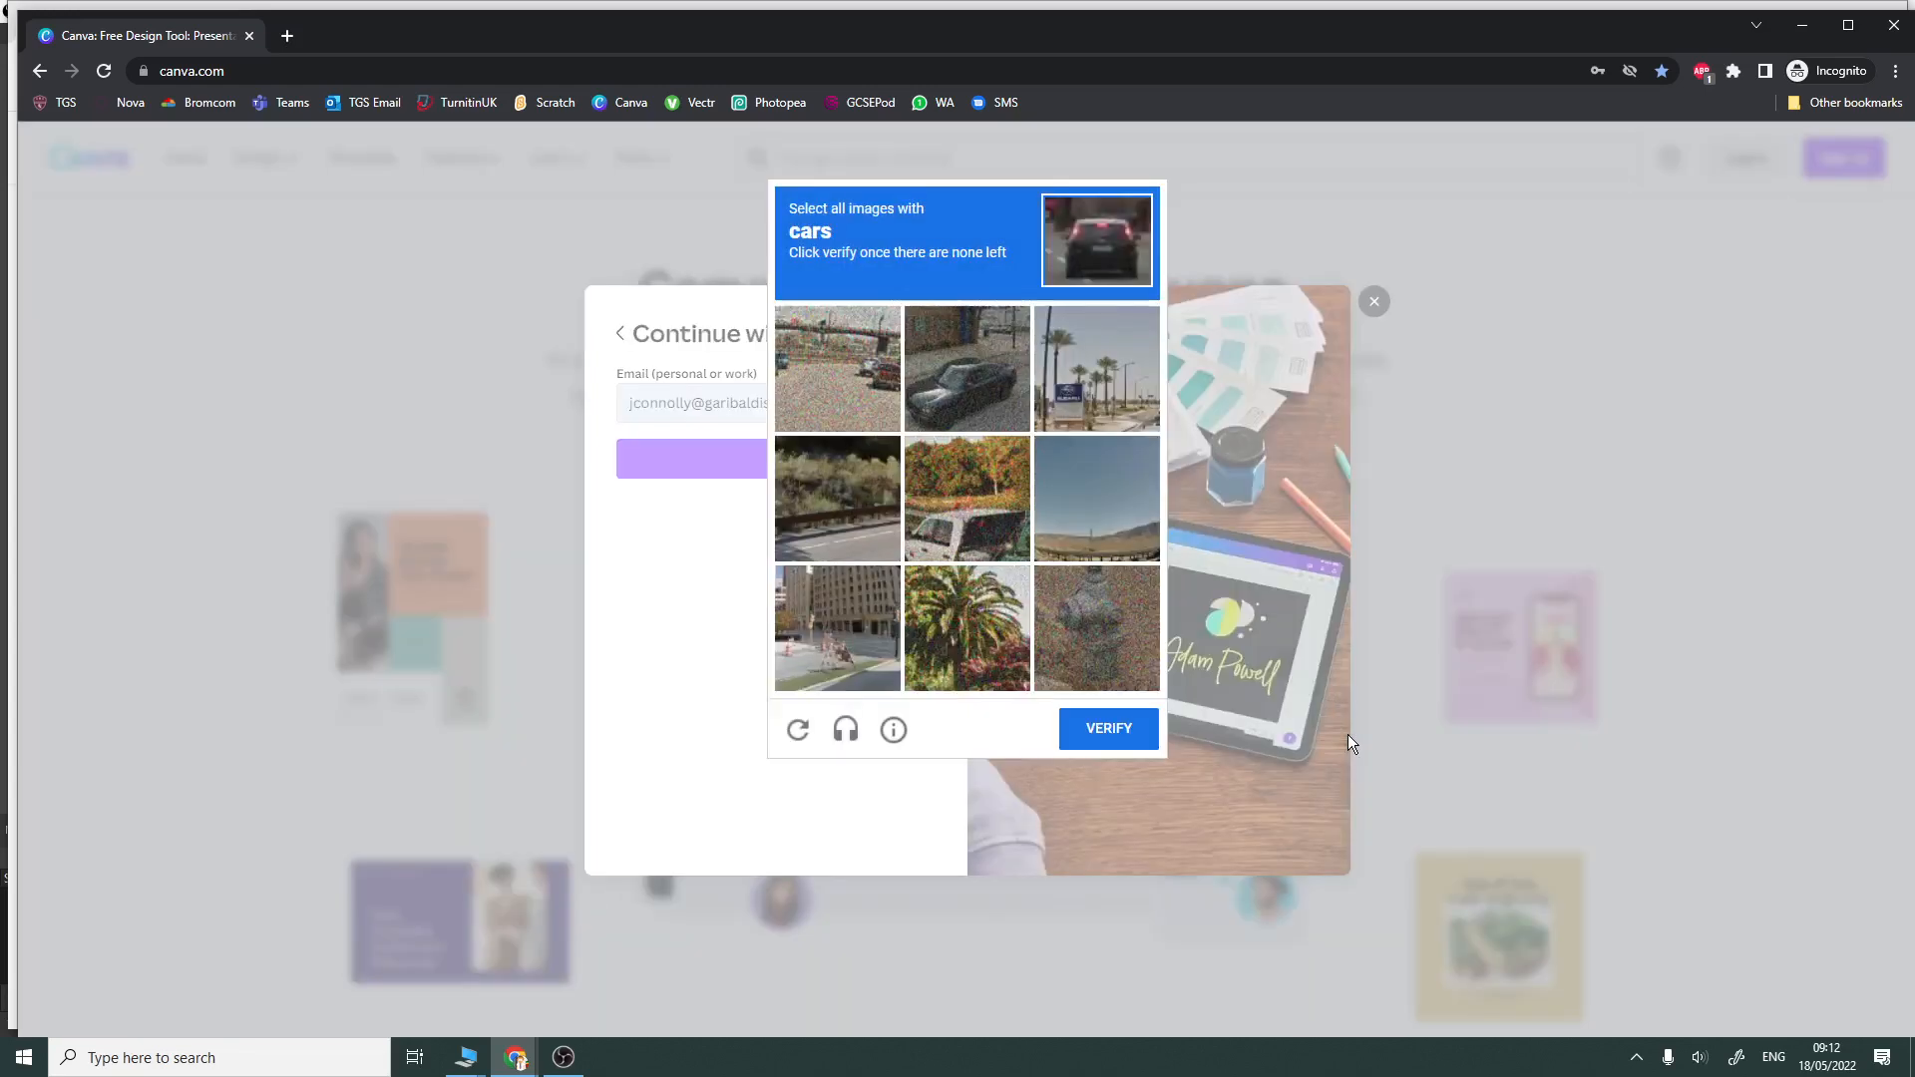
- Complete the login image check by selecting the pictures that show cars
click(846, 367)
click(956, 361)
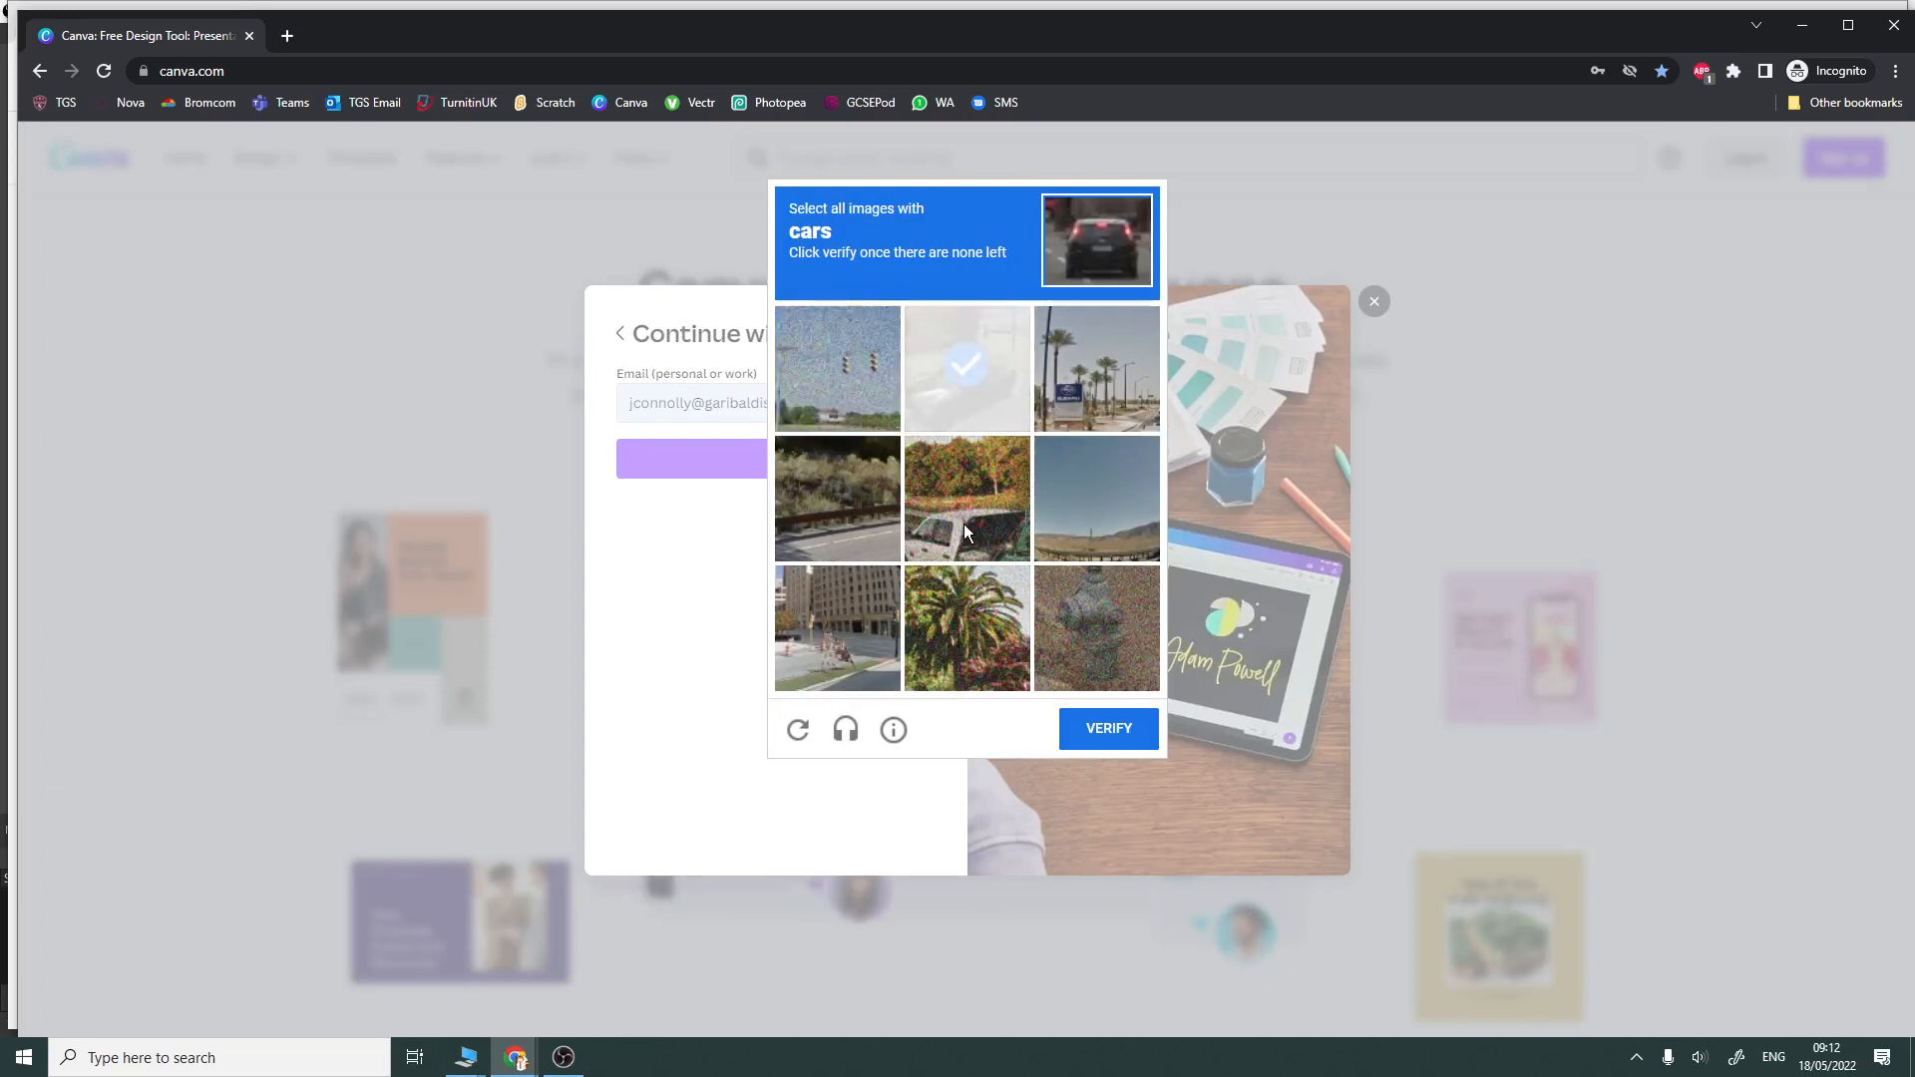
click(963, 524)
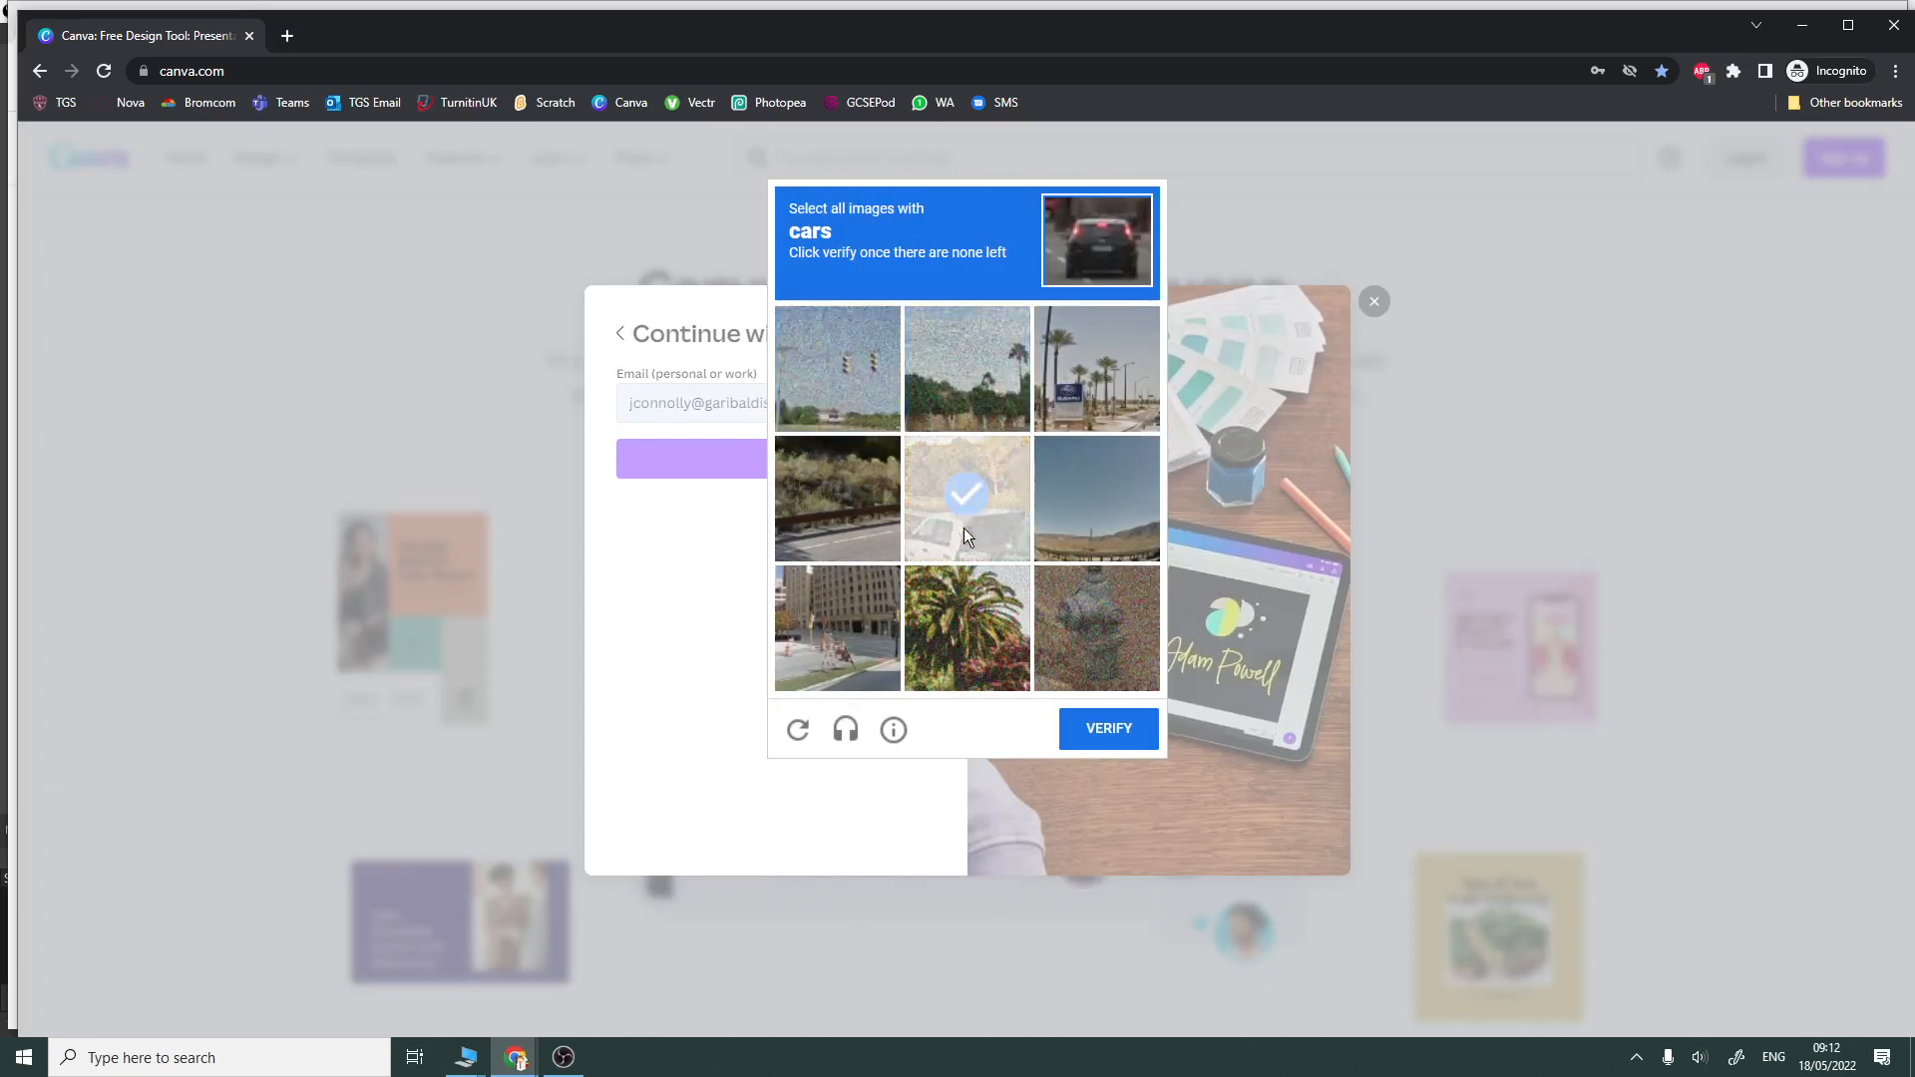
click(997, 515)
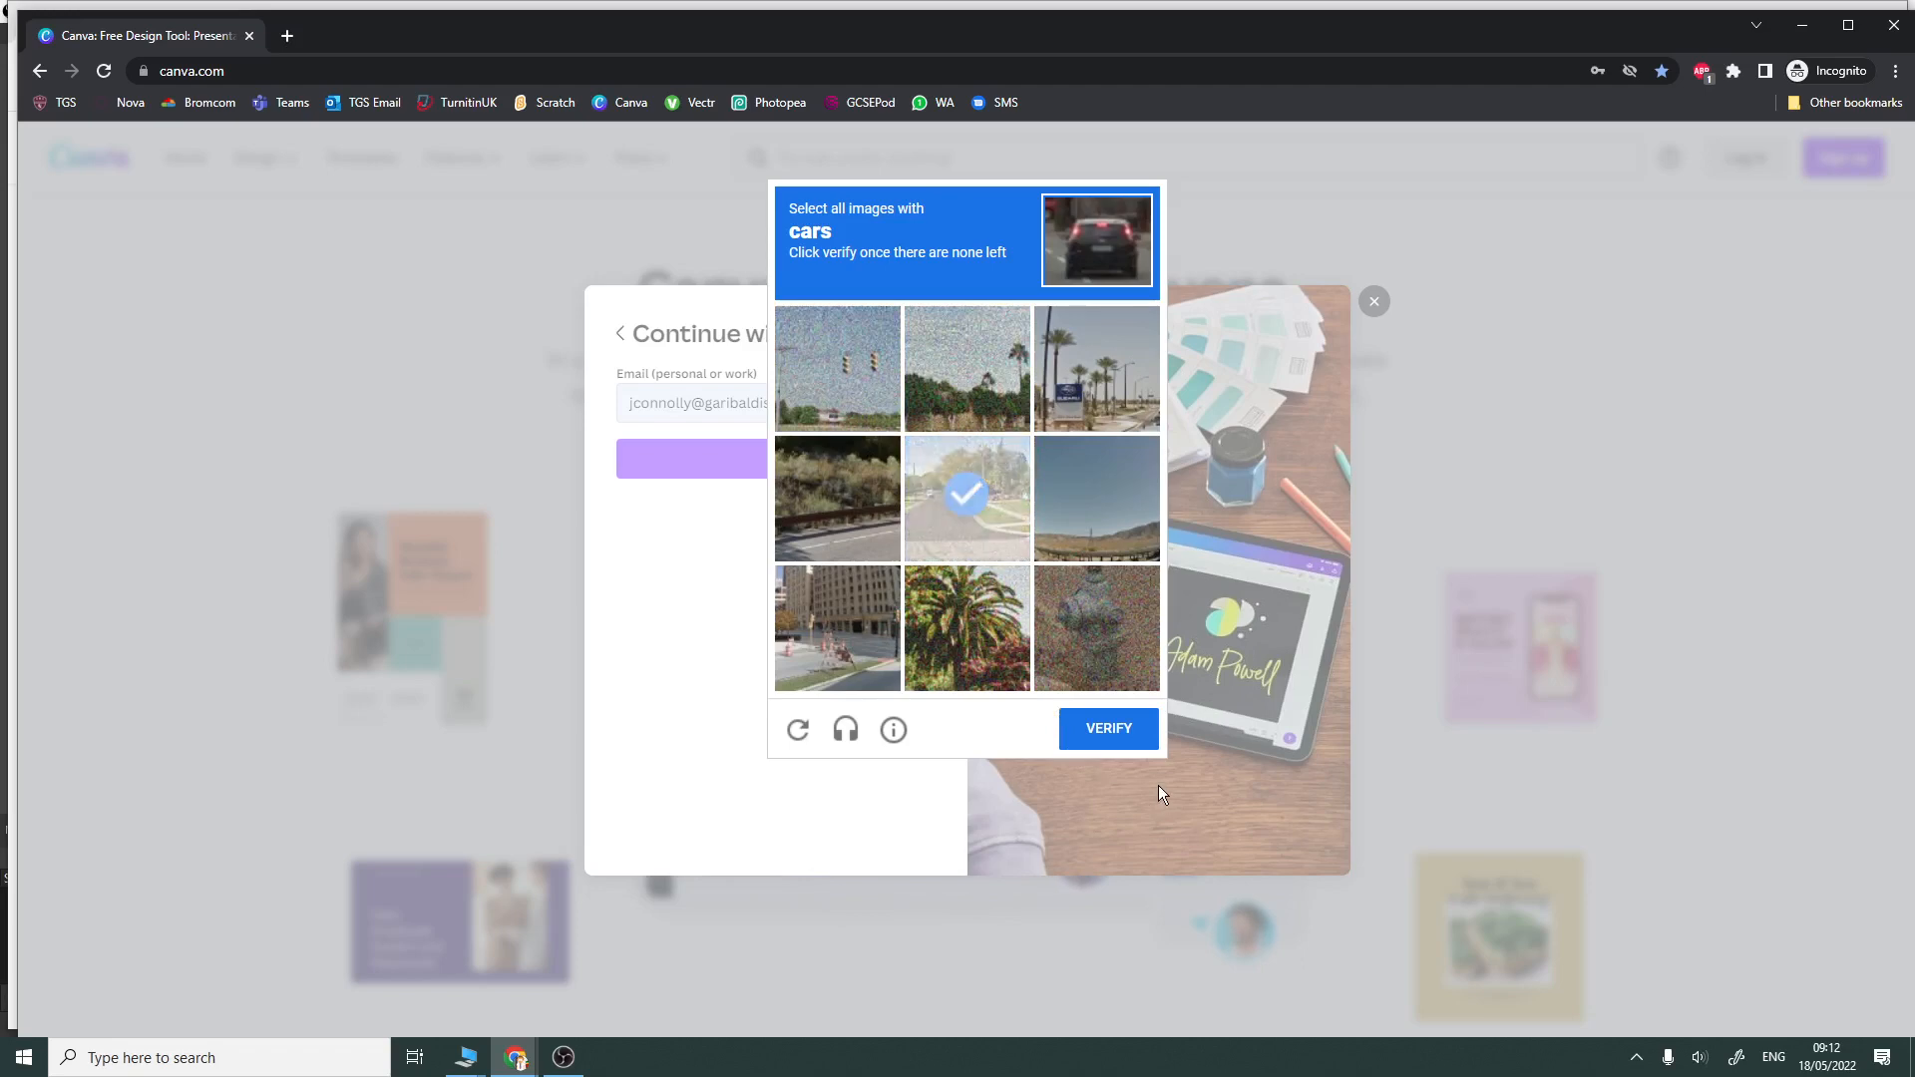
click(1108, 729)
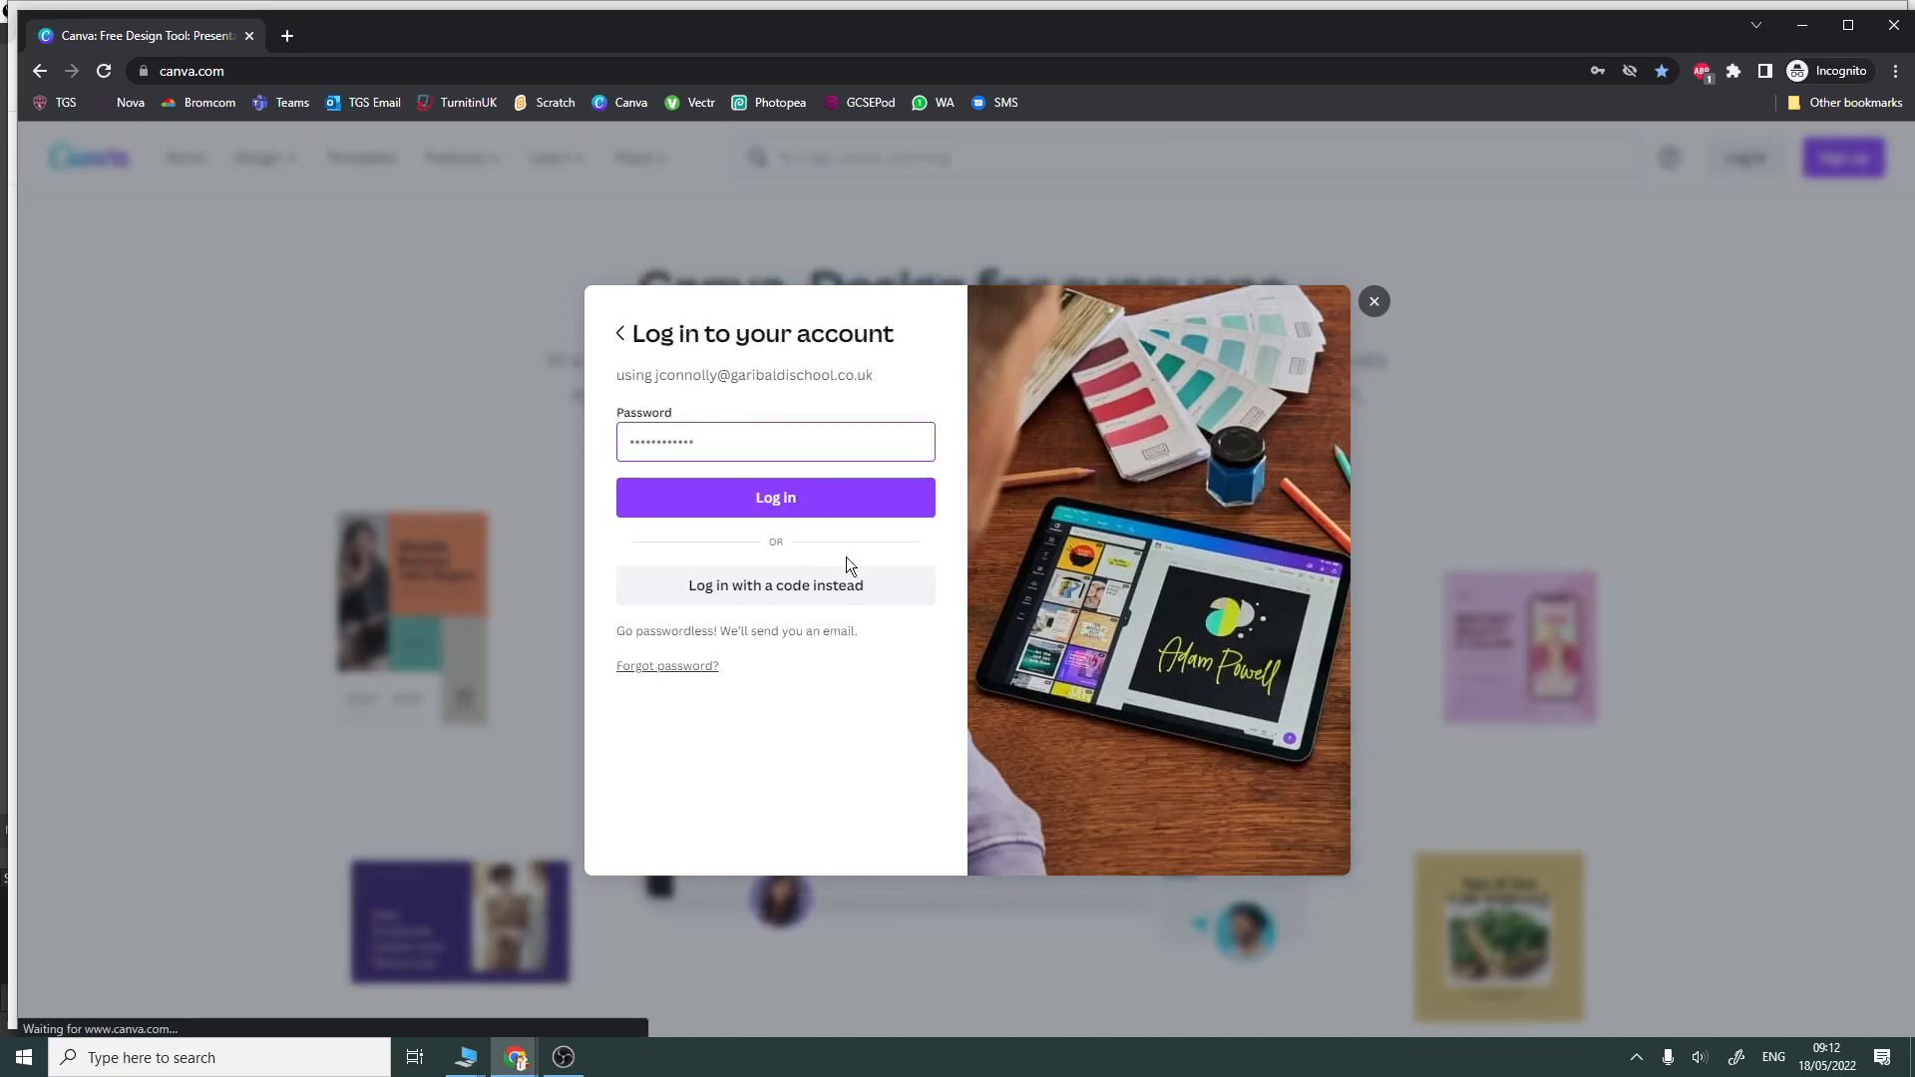
- Choose to log in with an e-mailed code instead of the password and complete the traffic lights image check
click(838, 593)
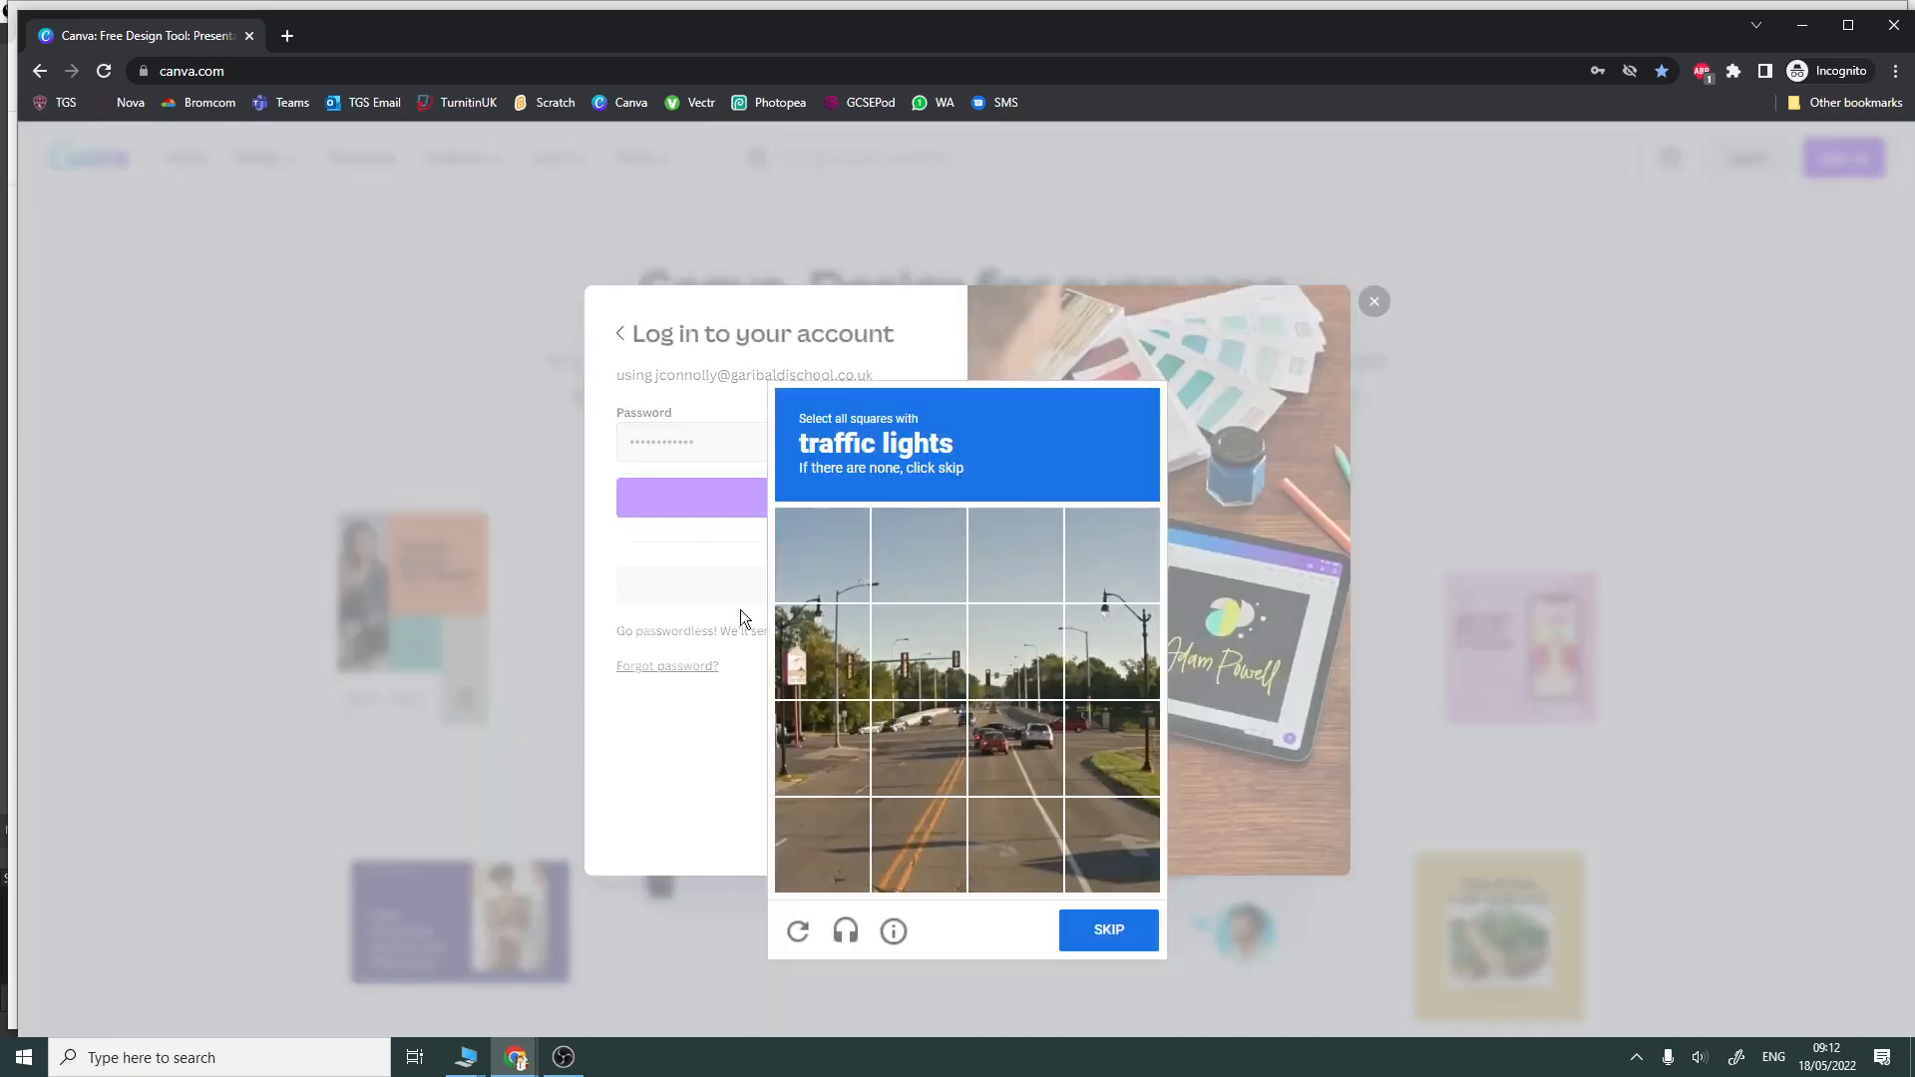
click(852, 577)
click(845, 644)
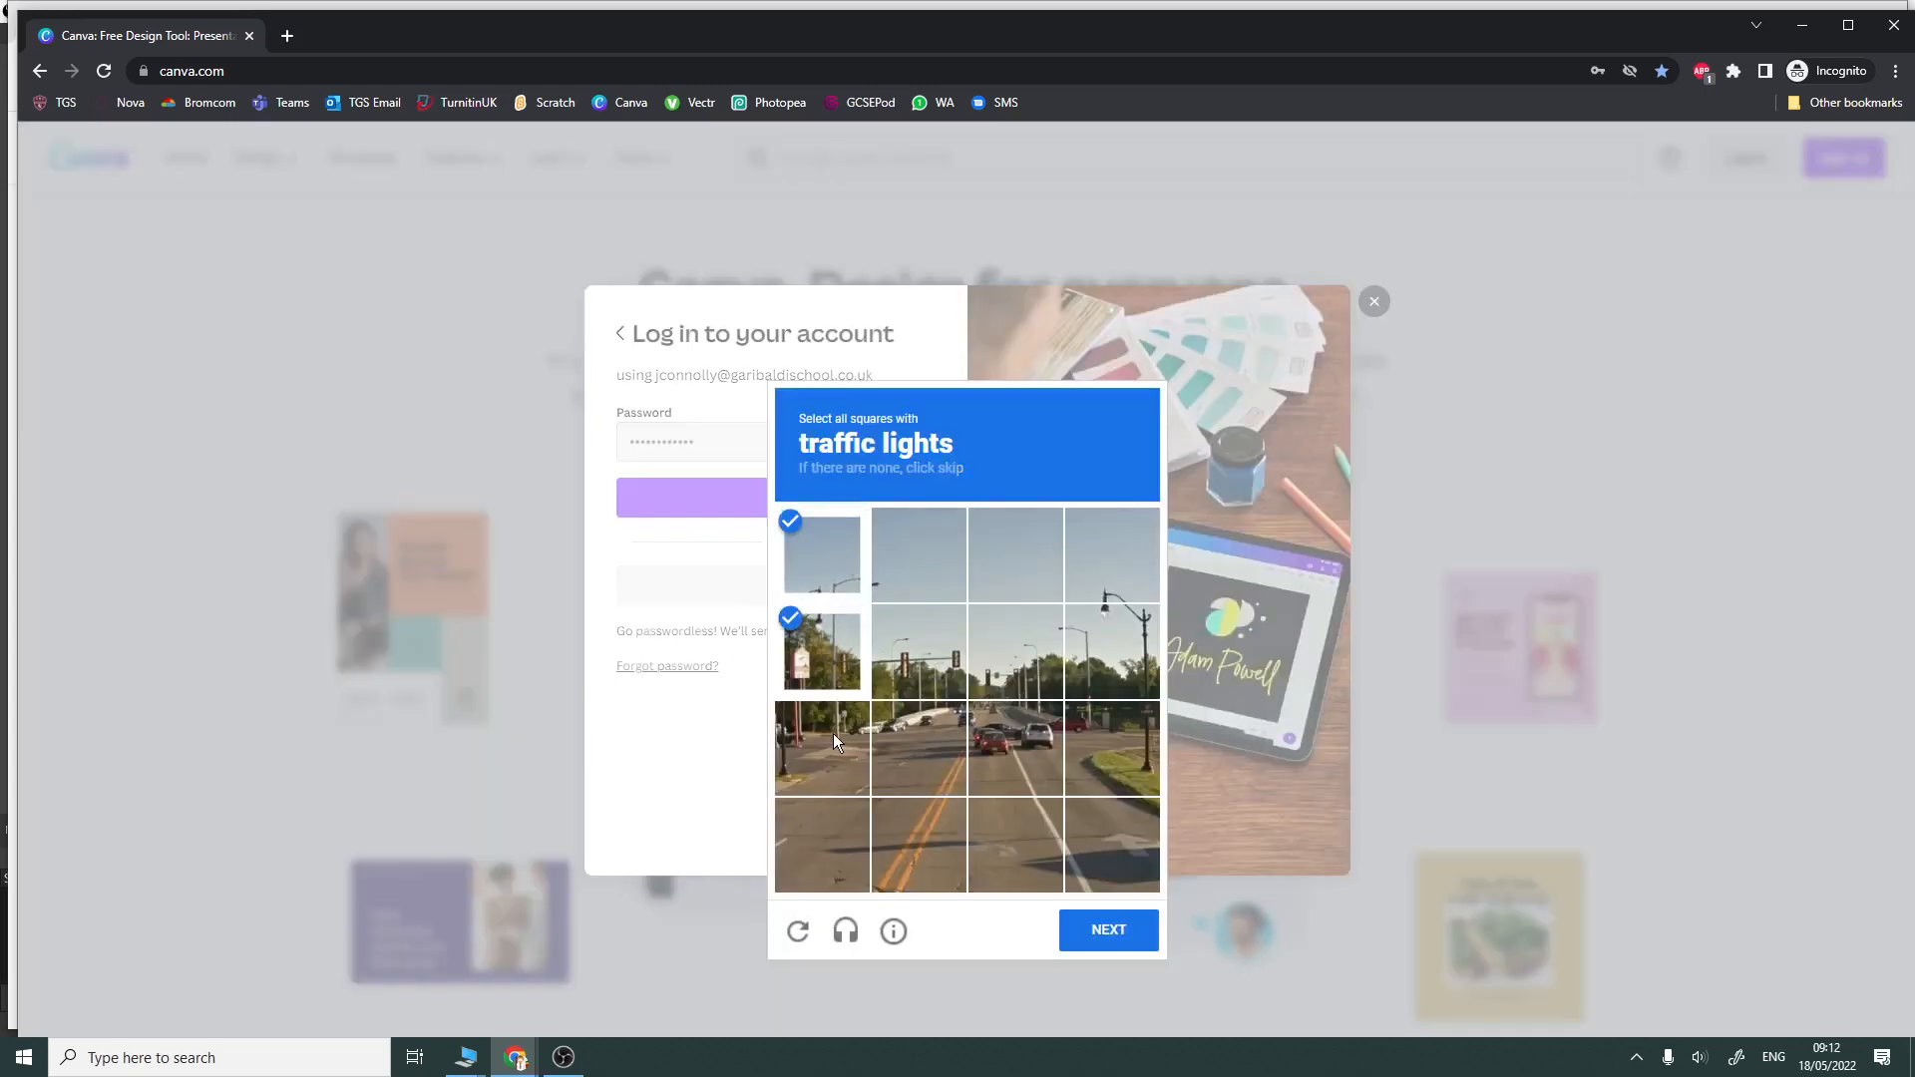
click(834, 733)
click(923, 683)
click(1016, 664)
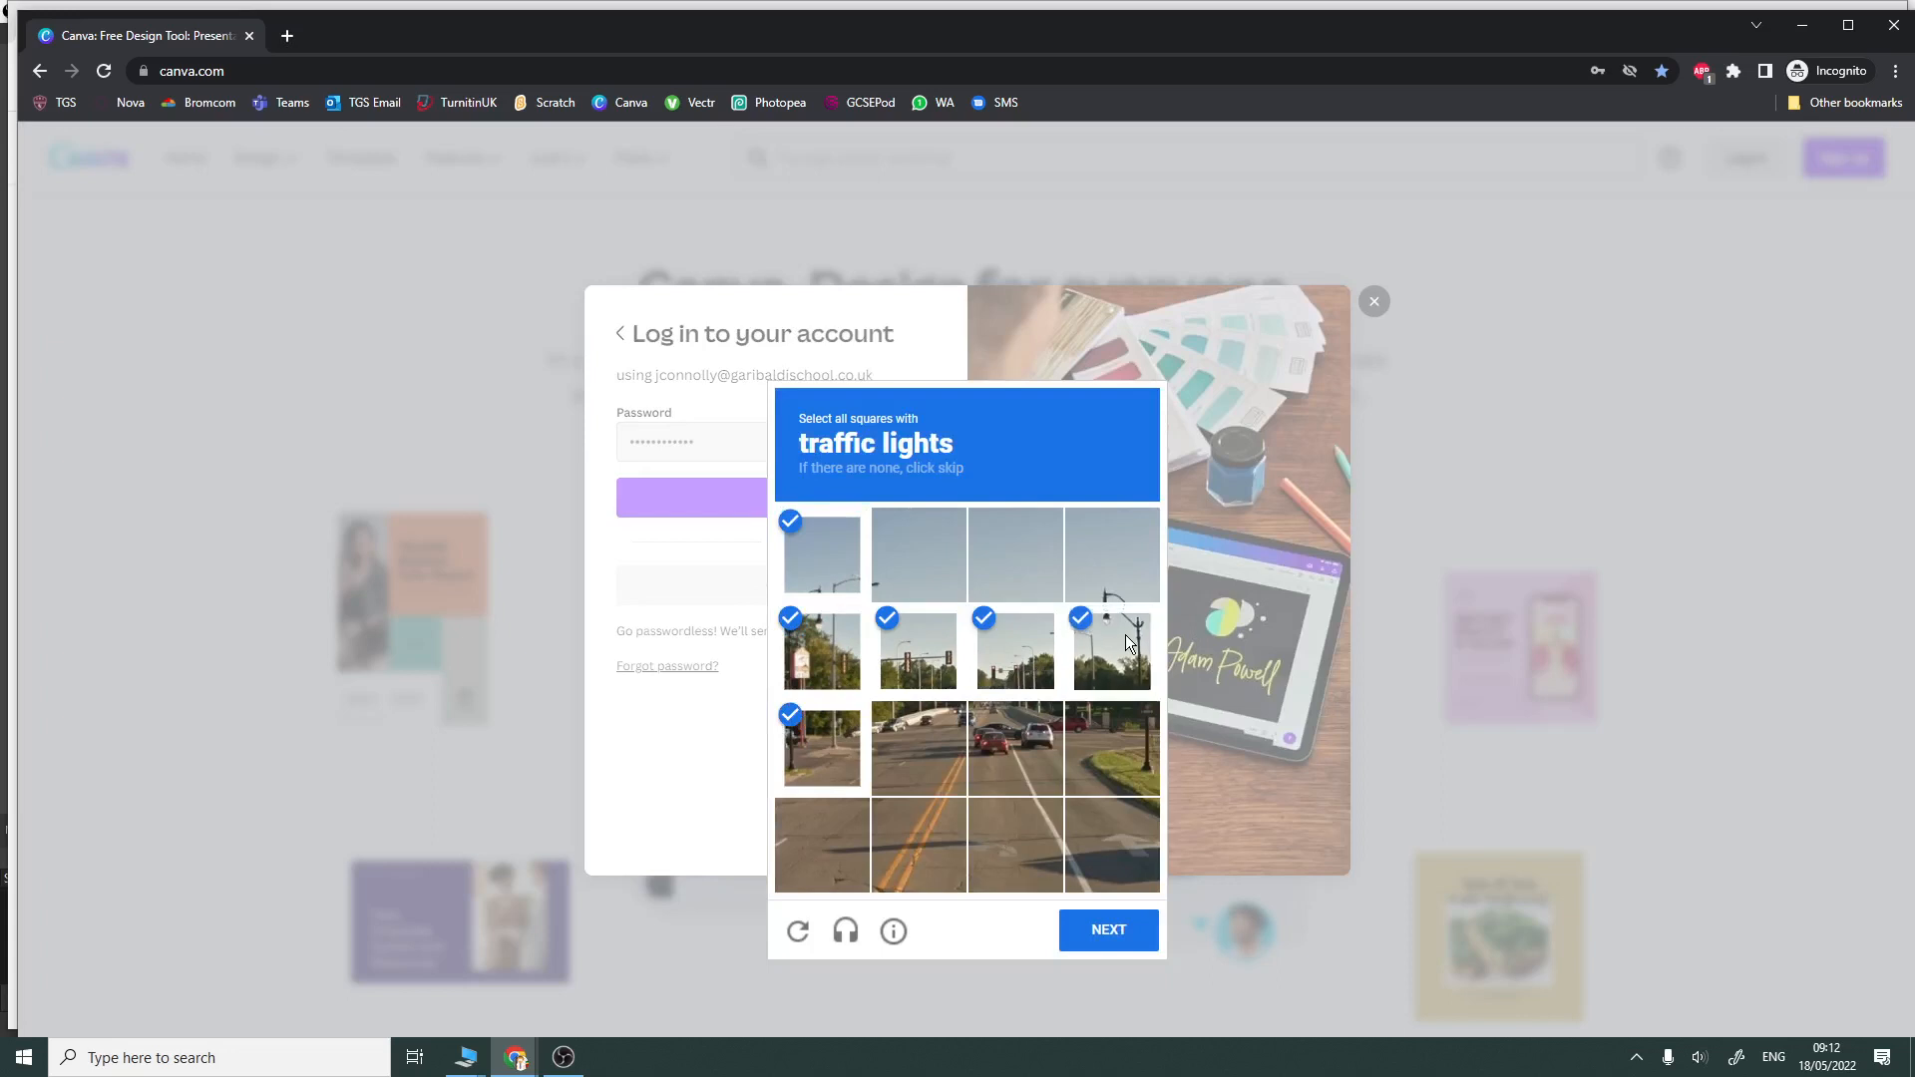
click(1113, 947)
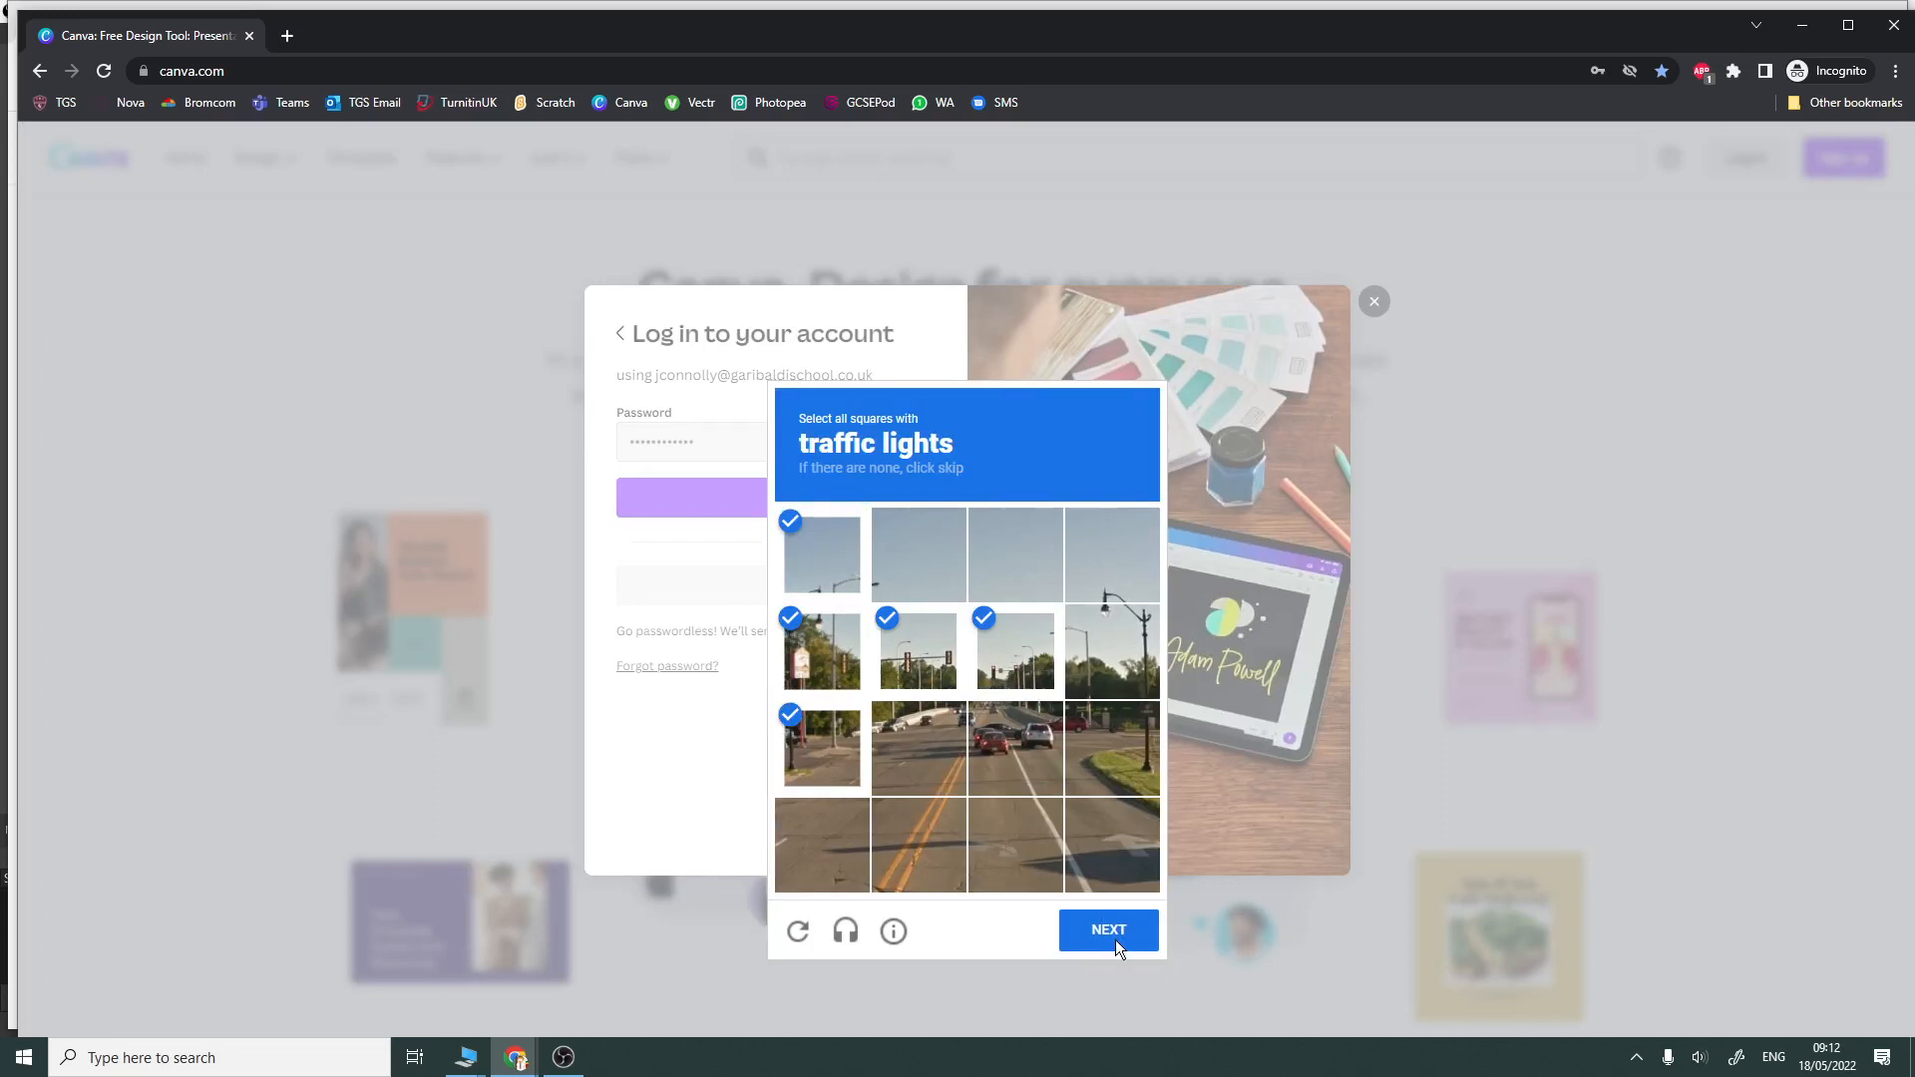
- Complete the bicycles image check without any squares selected, and close the incognito window
click(1015, 750)
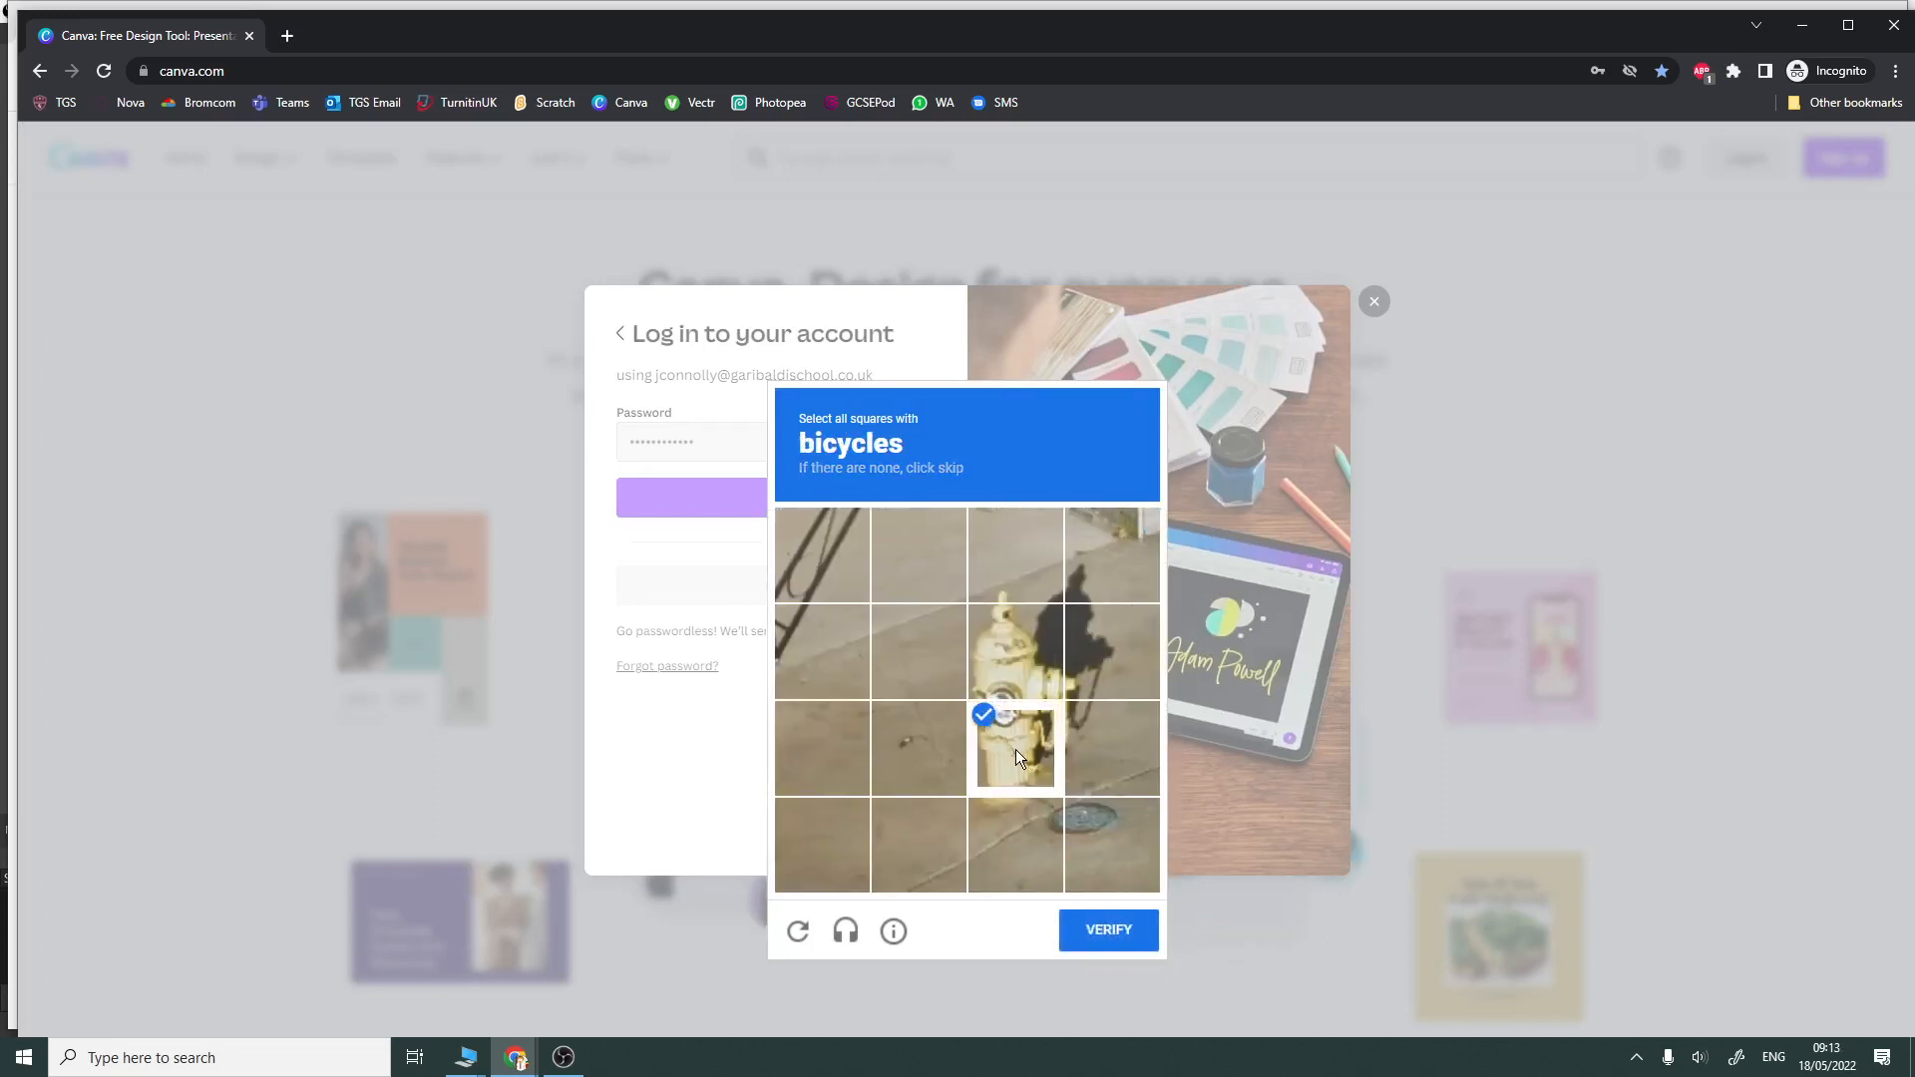
click(1016, 750)
click(1099, 914)
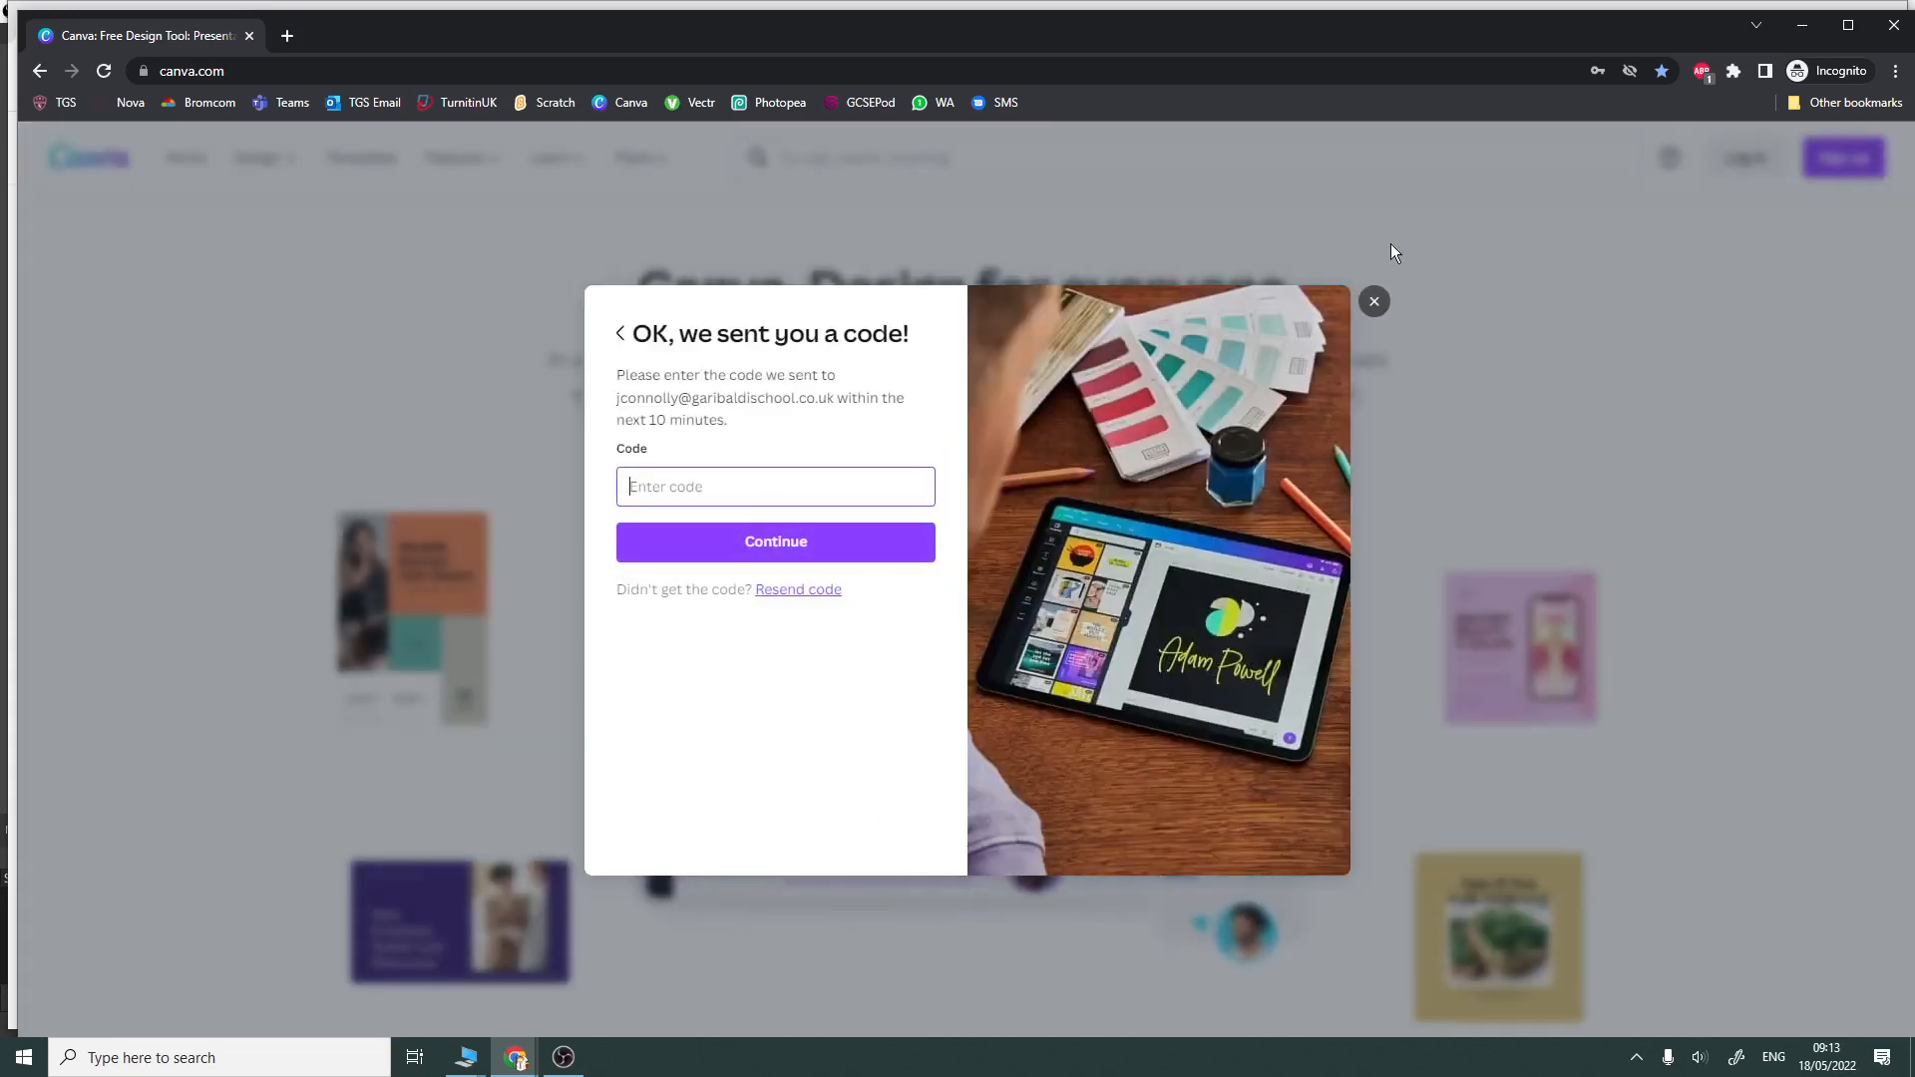
click(1893, 25)
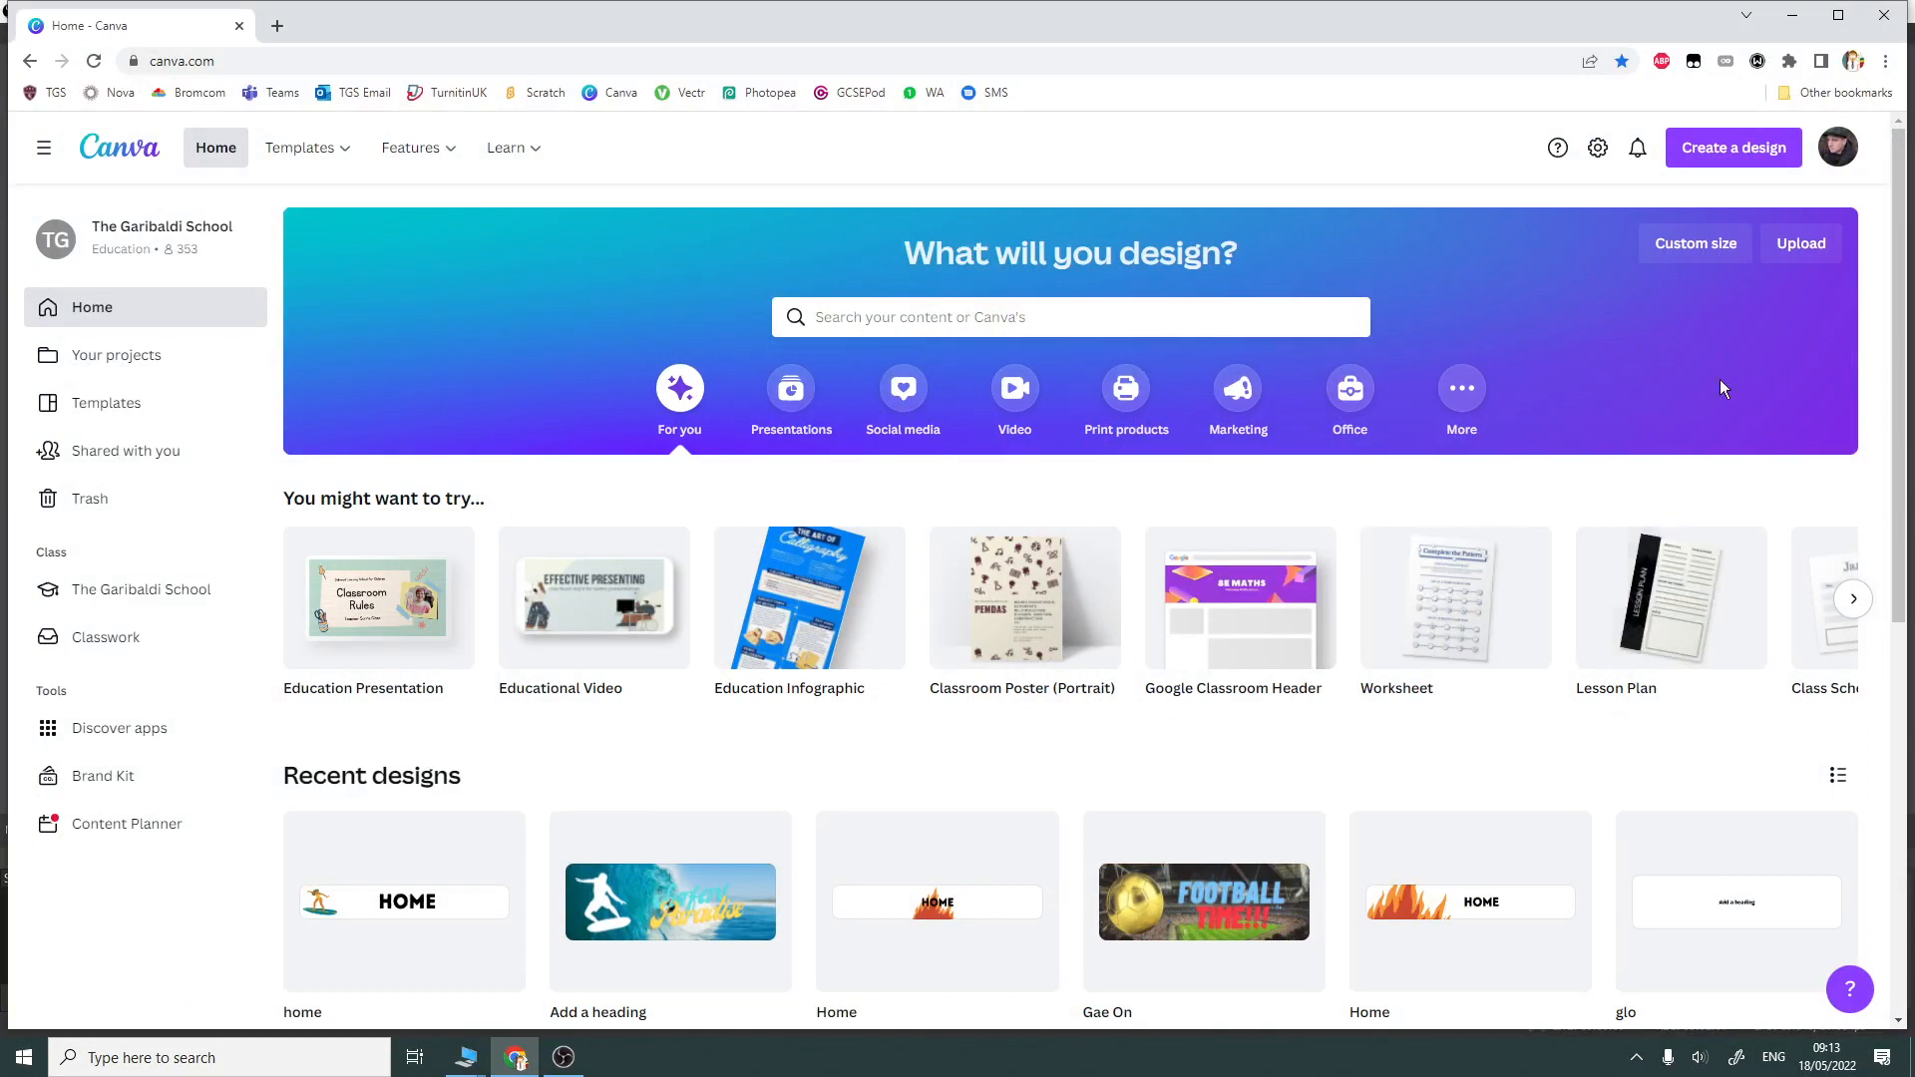
- Create a new custom-size design 1024 px wide and 300 px high
click(1703, 247)
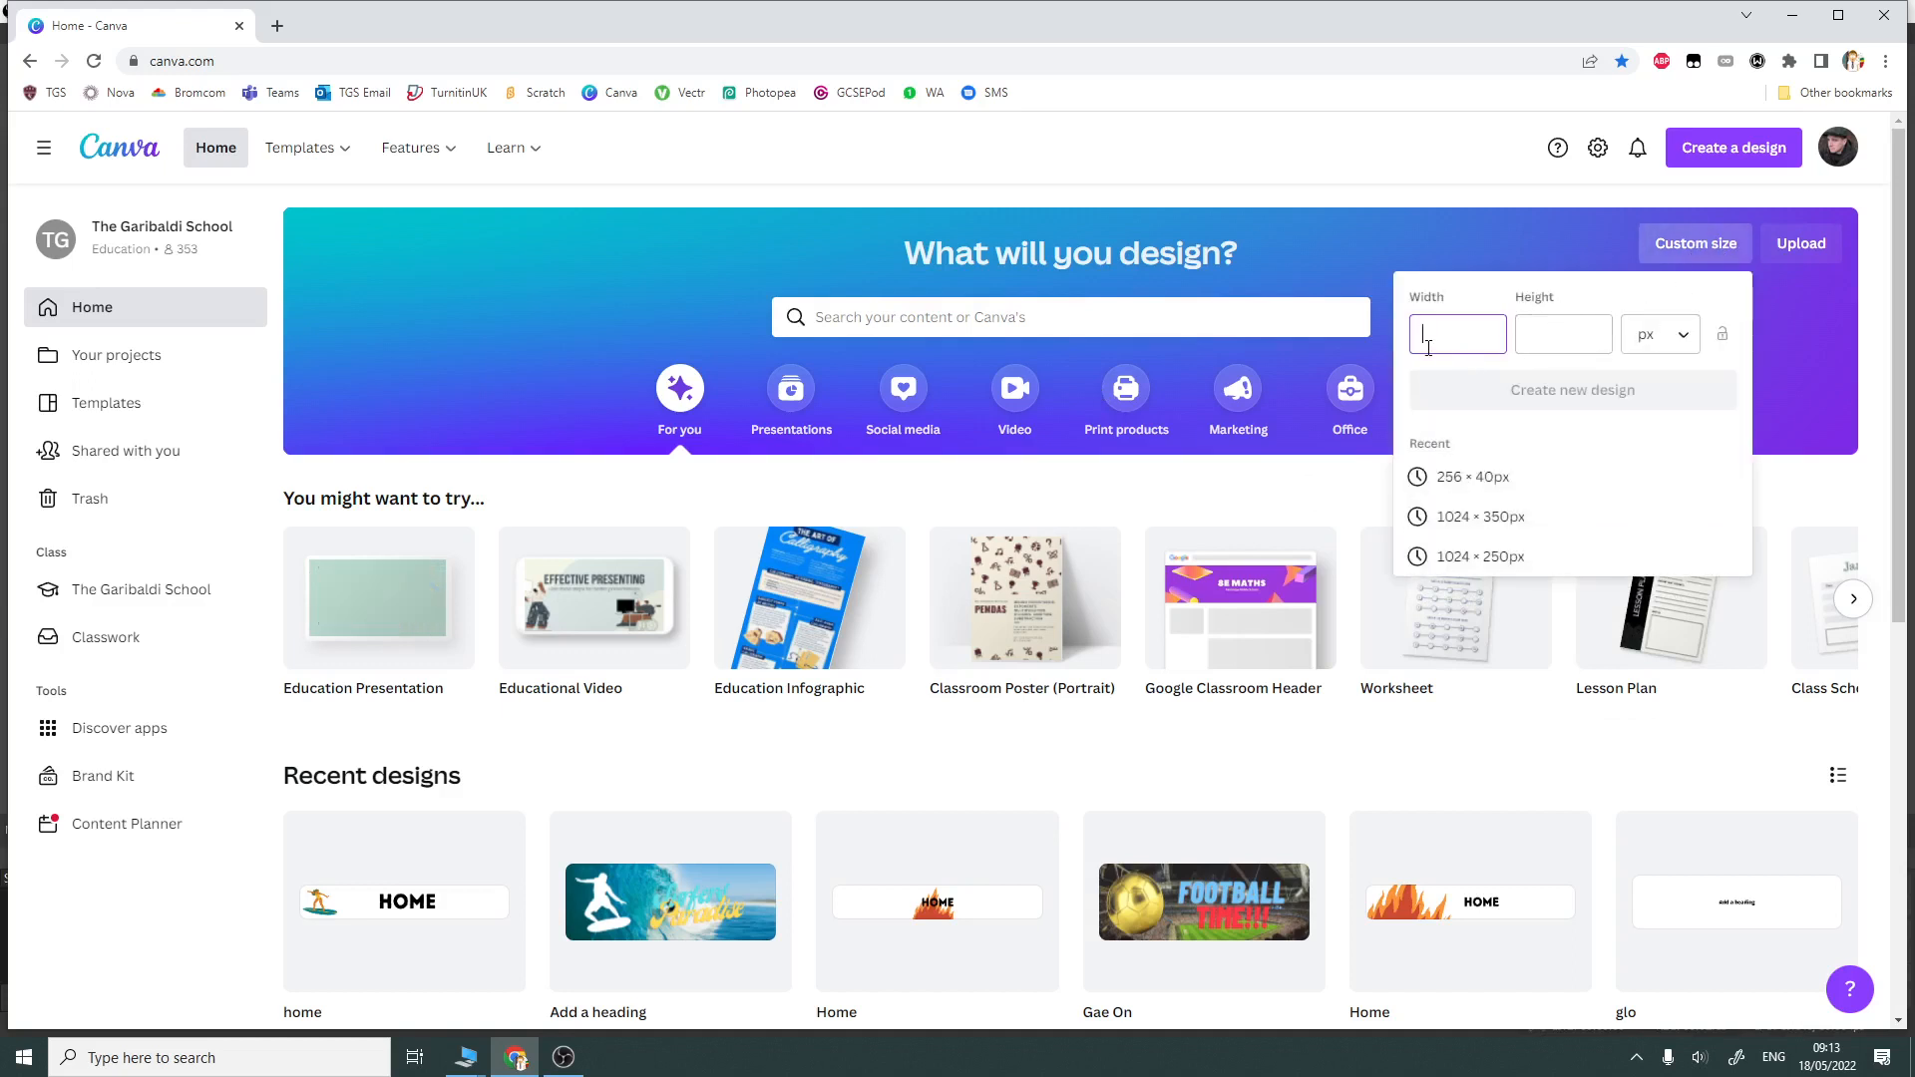
text(1024)
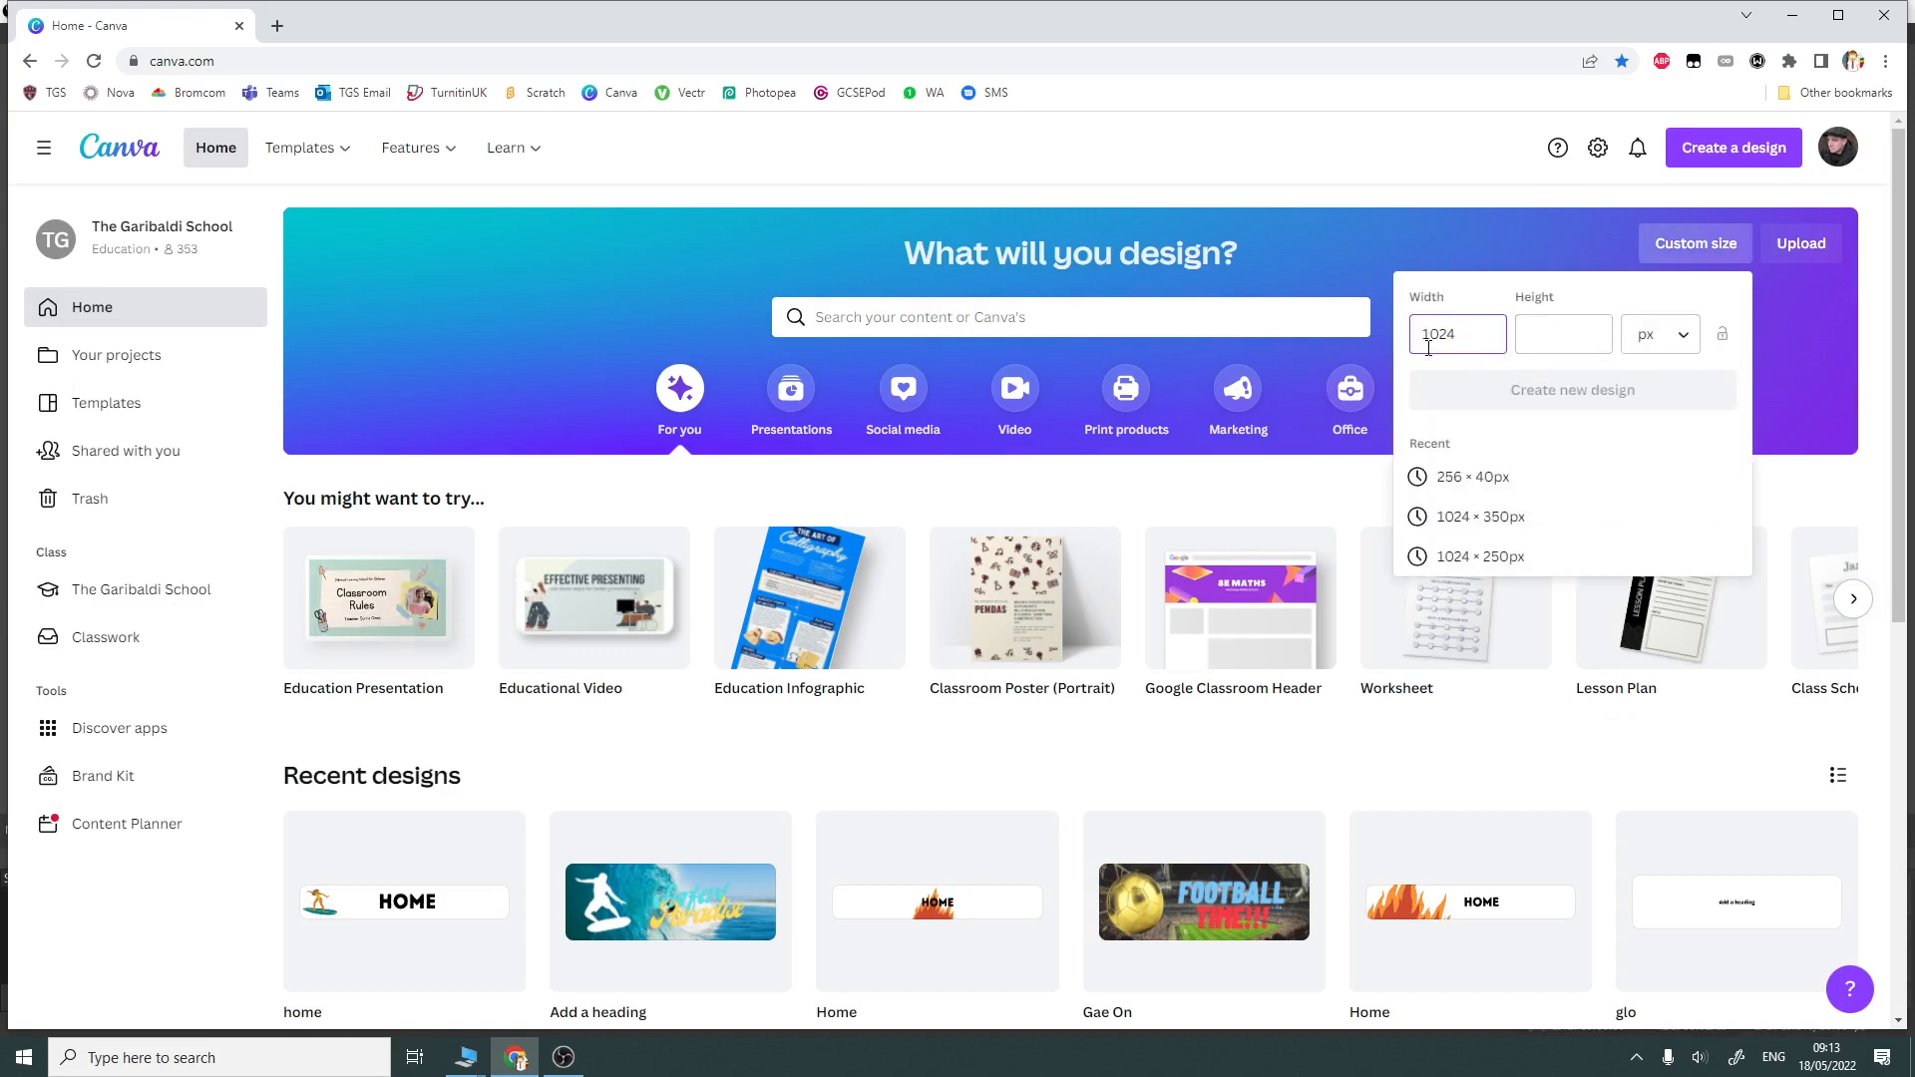
click(1552, 348)
text(300)
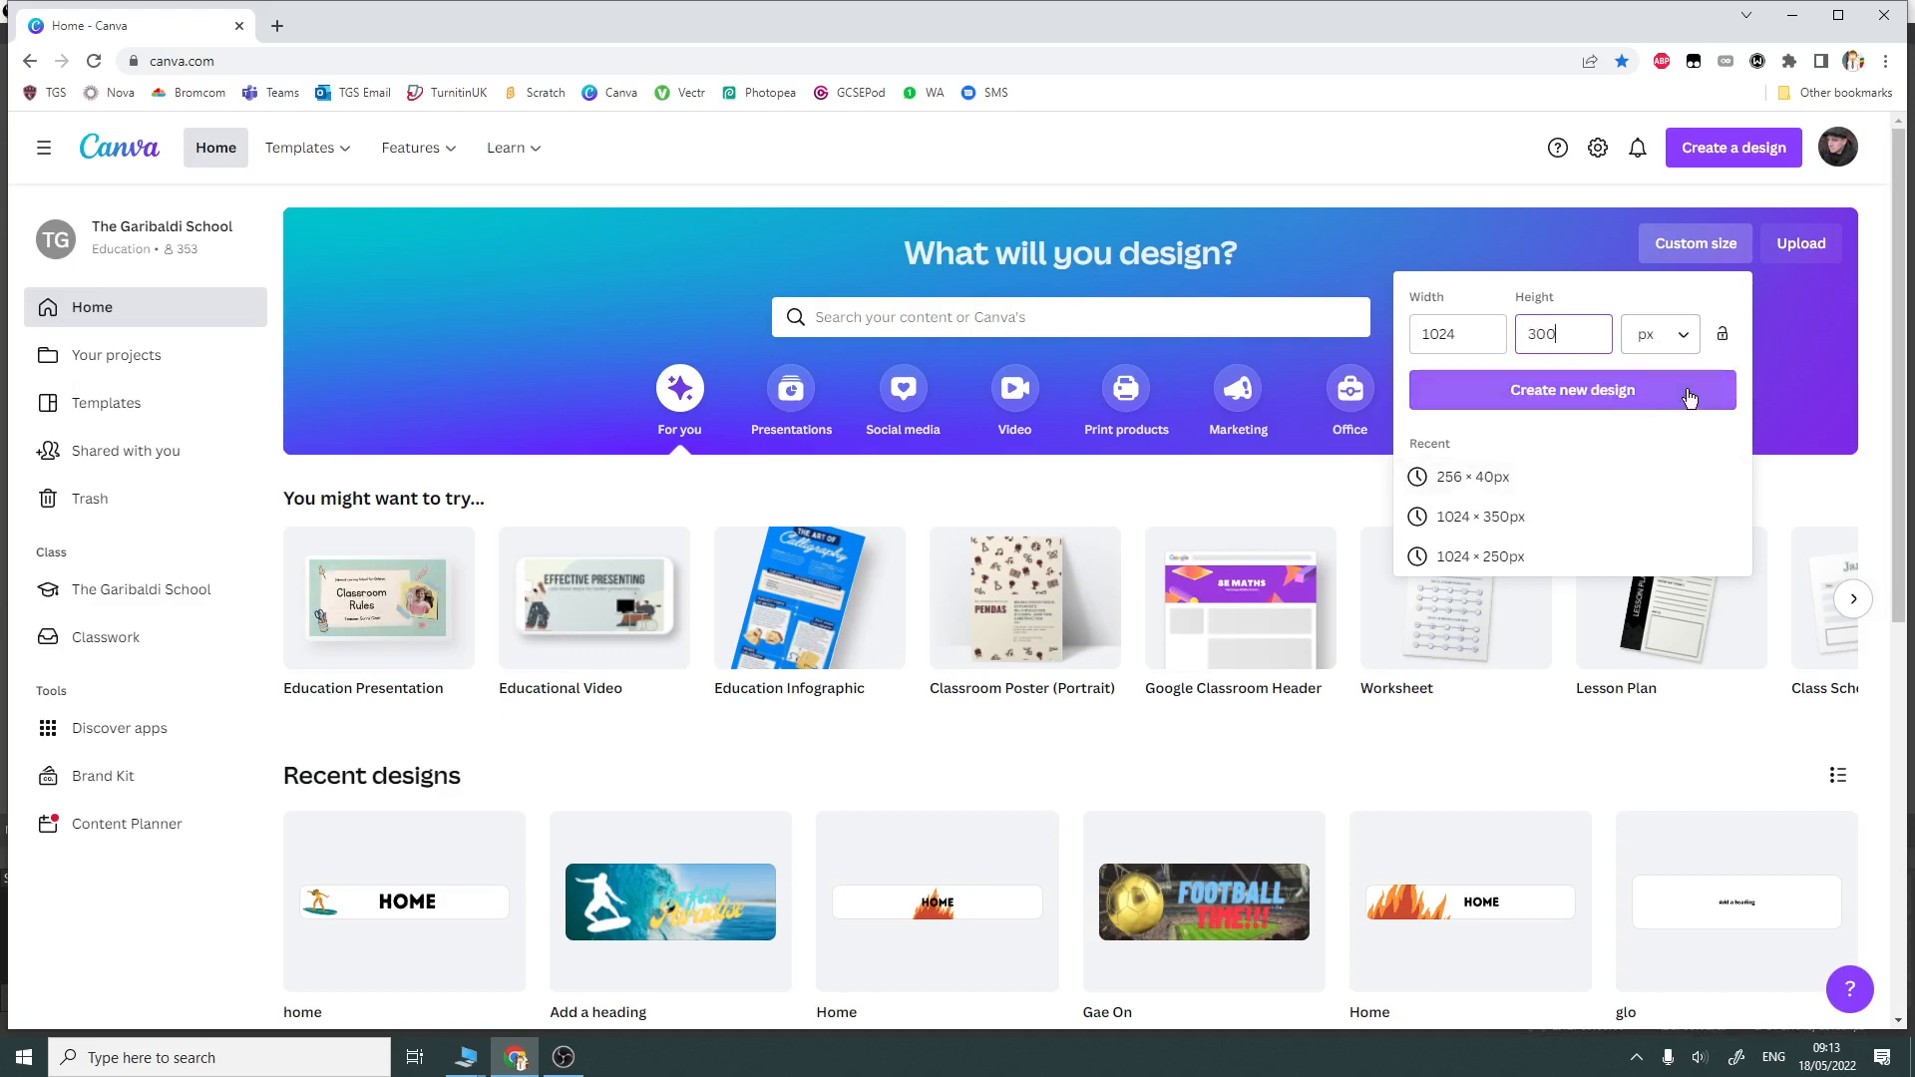
click(1644, 392)
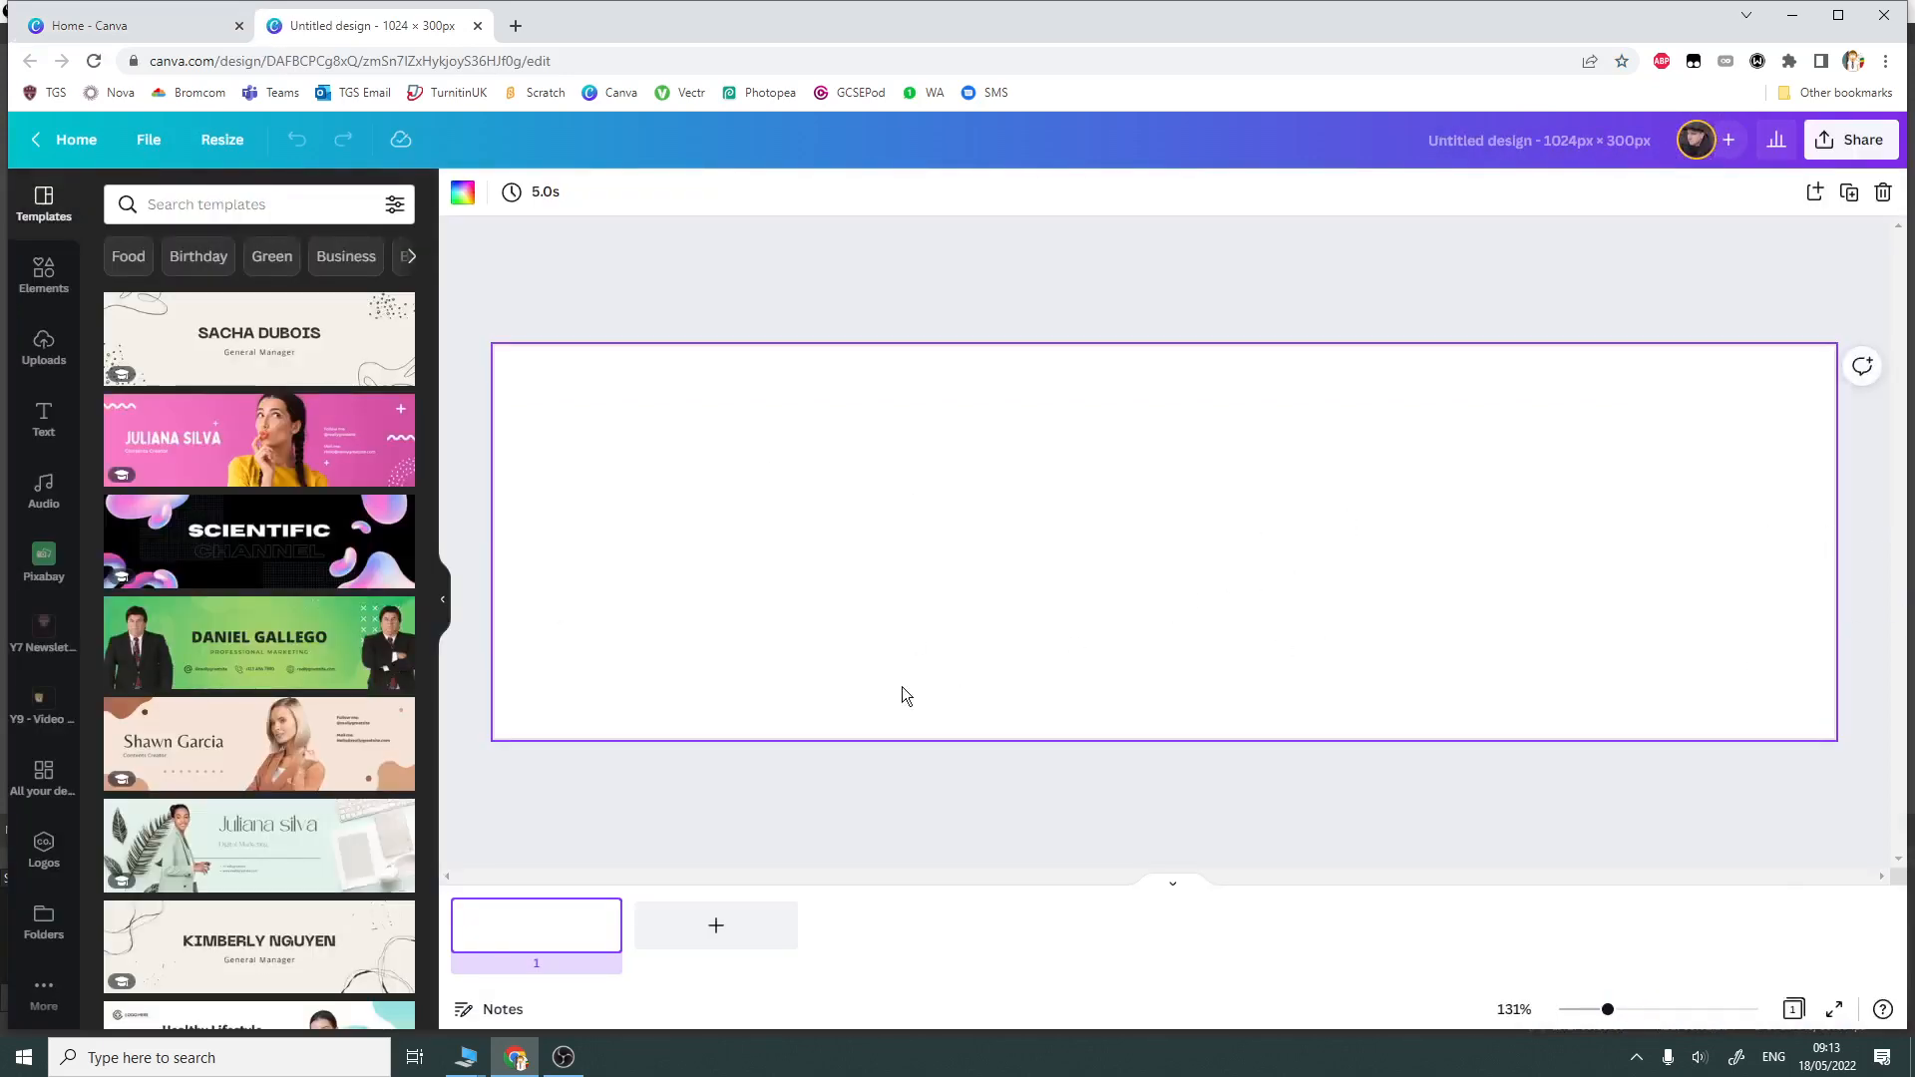
- Look through the editor's elements, text options, additional apps, Pixabay images and uploaded media
click(40, 289)
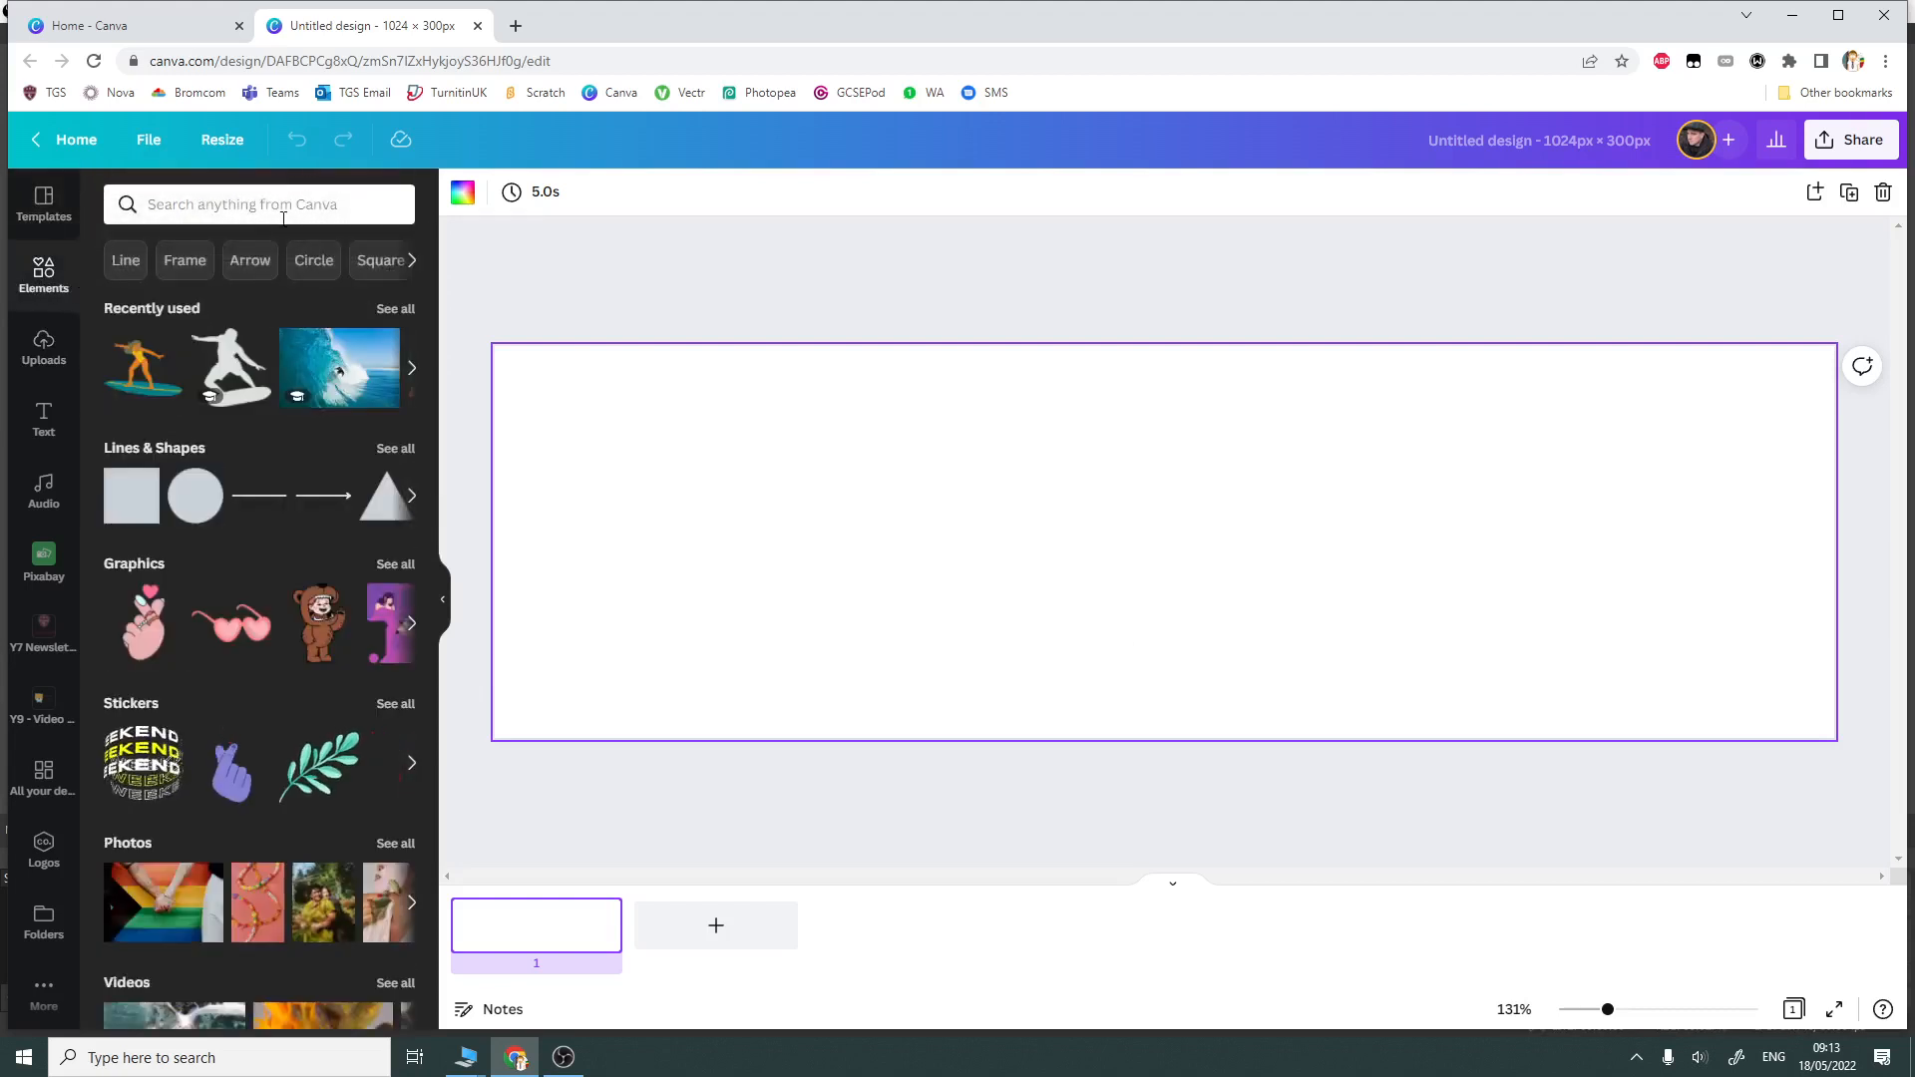
click(68, 420)
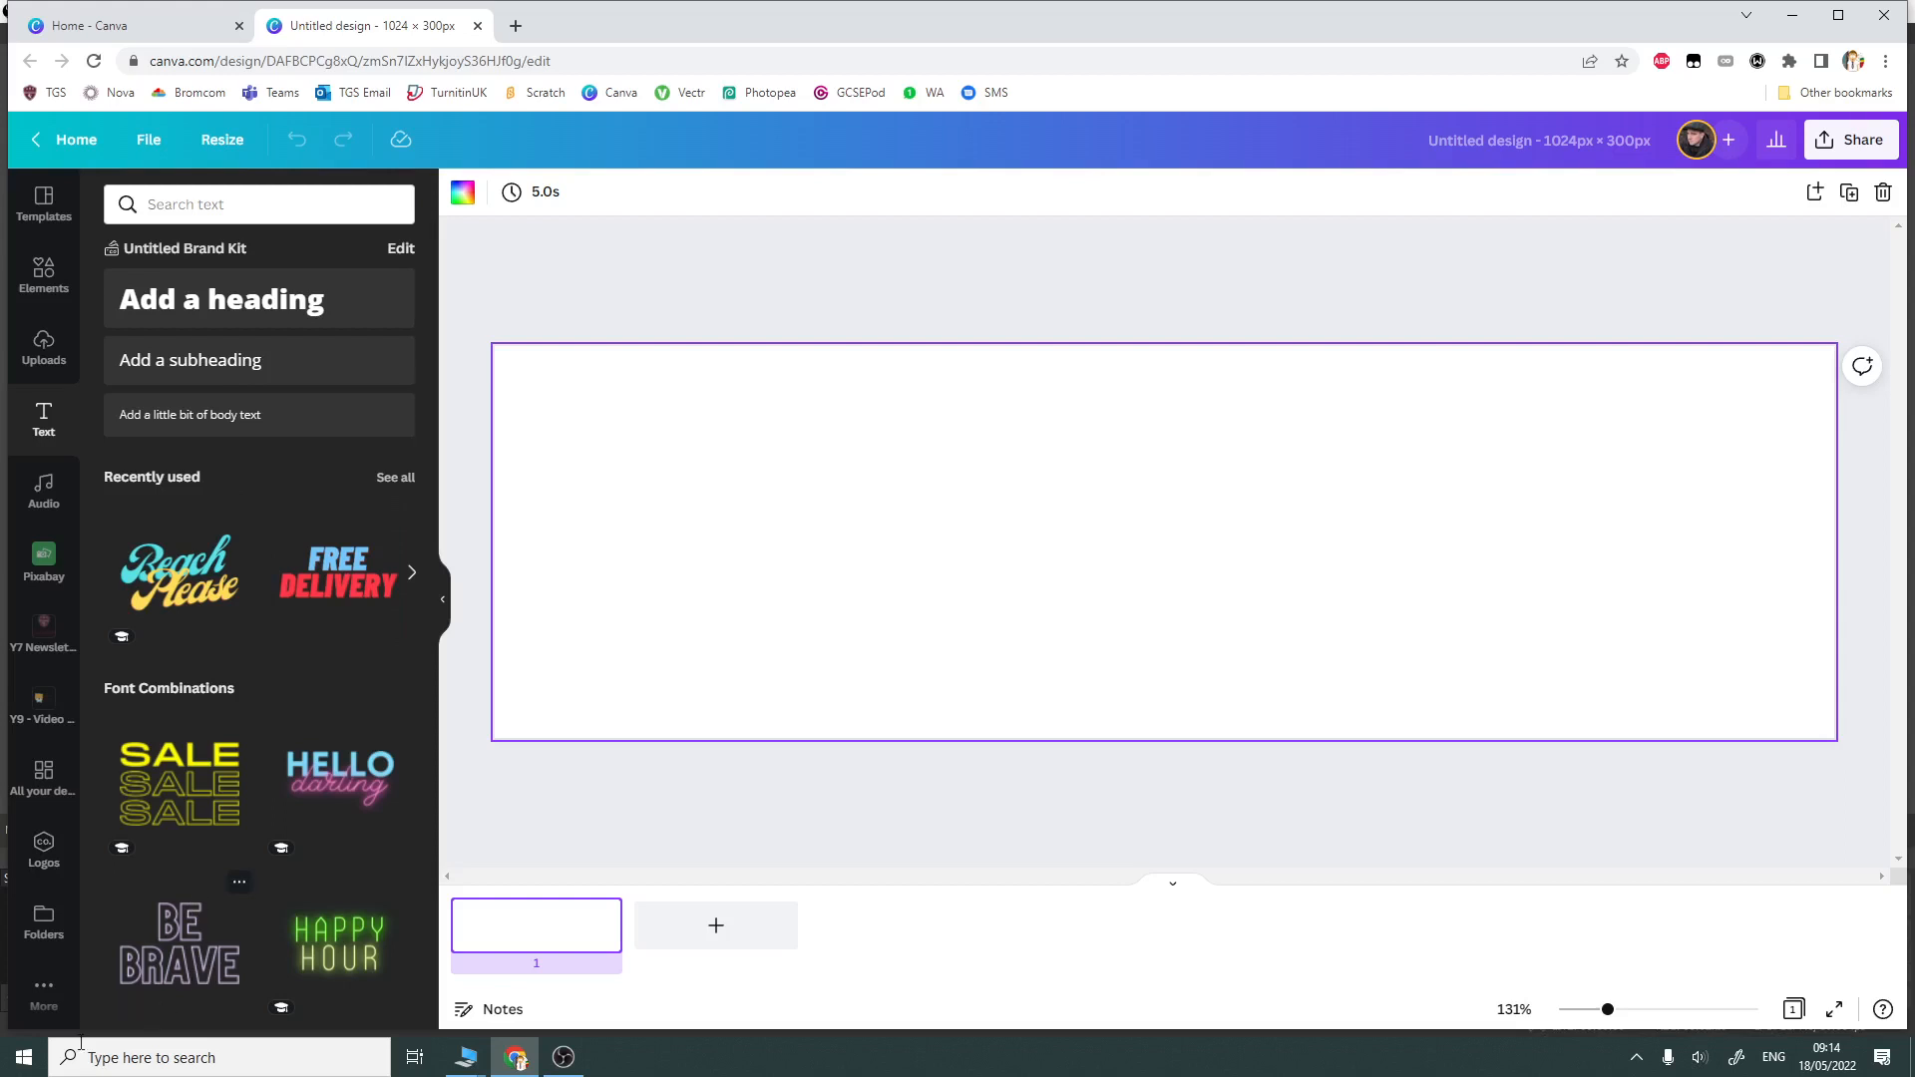
click(41, 1013)
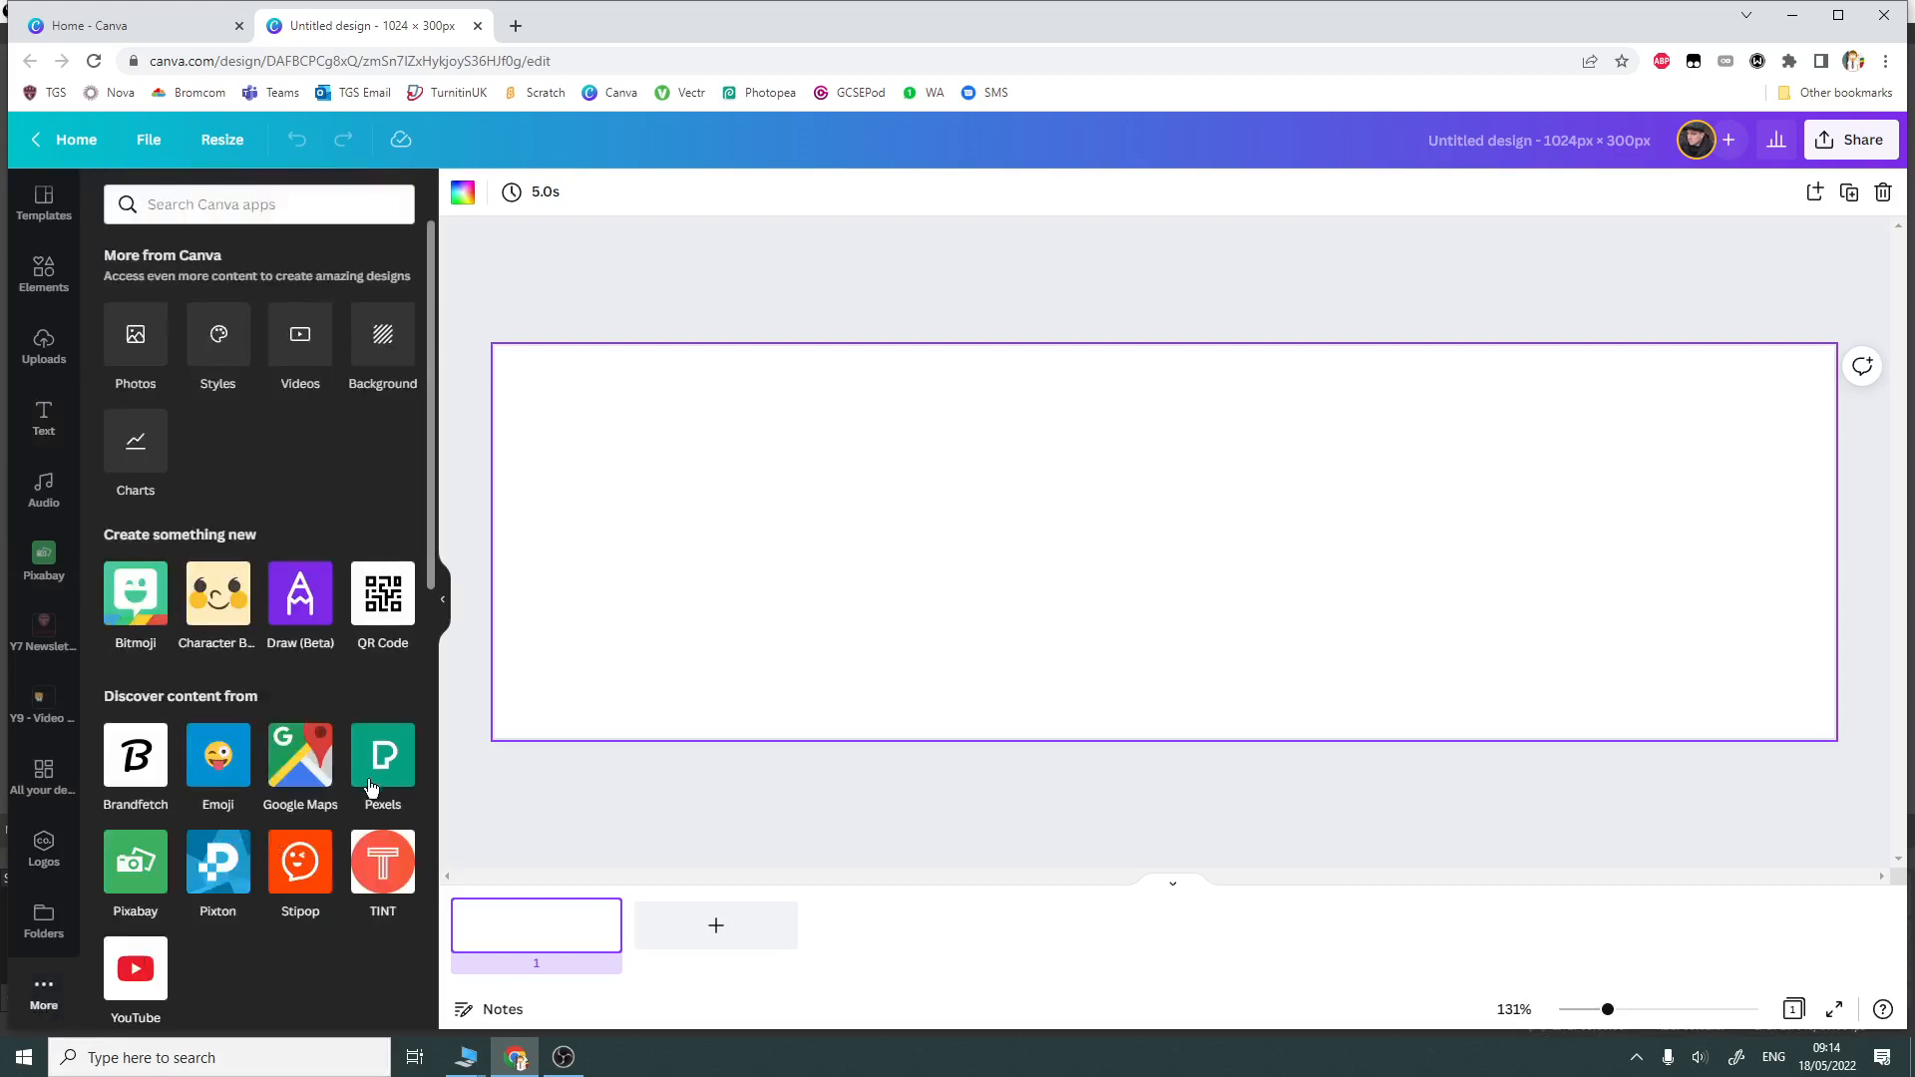
click(41, 572)
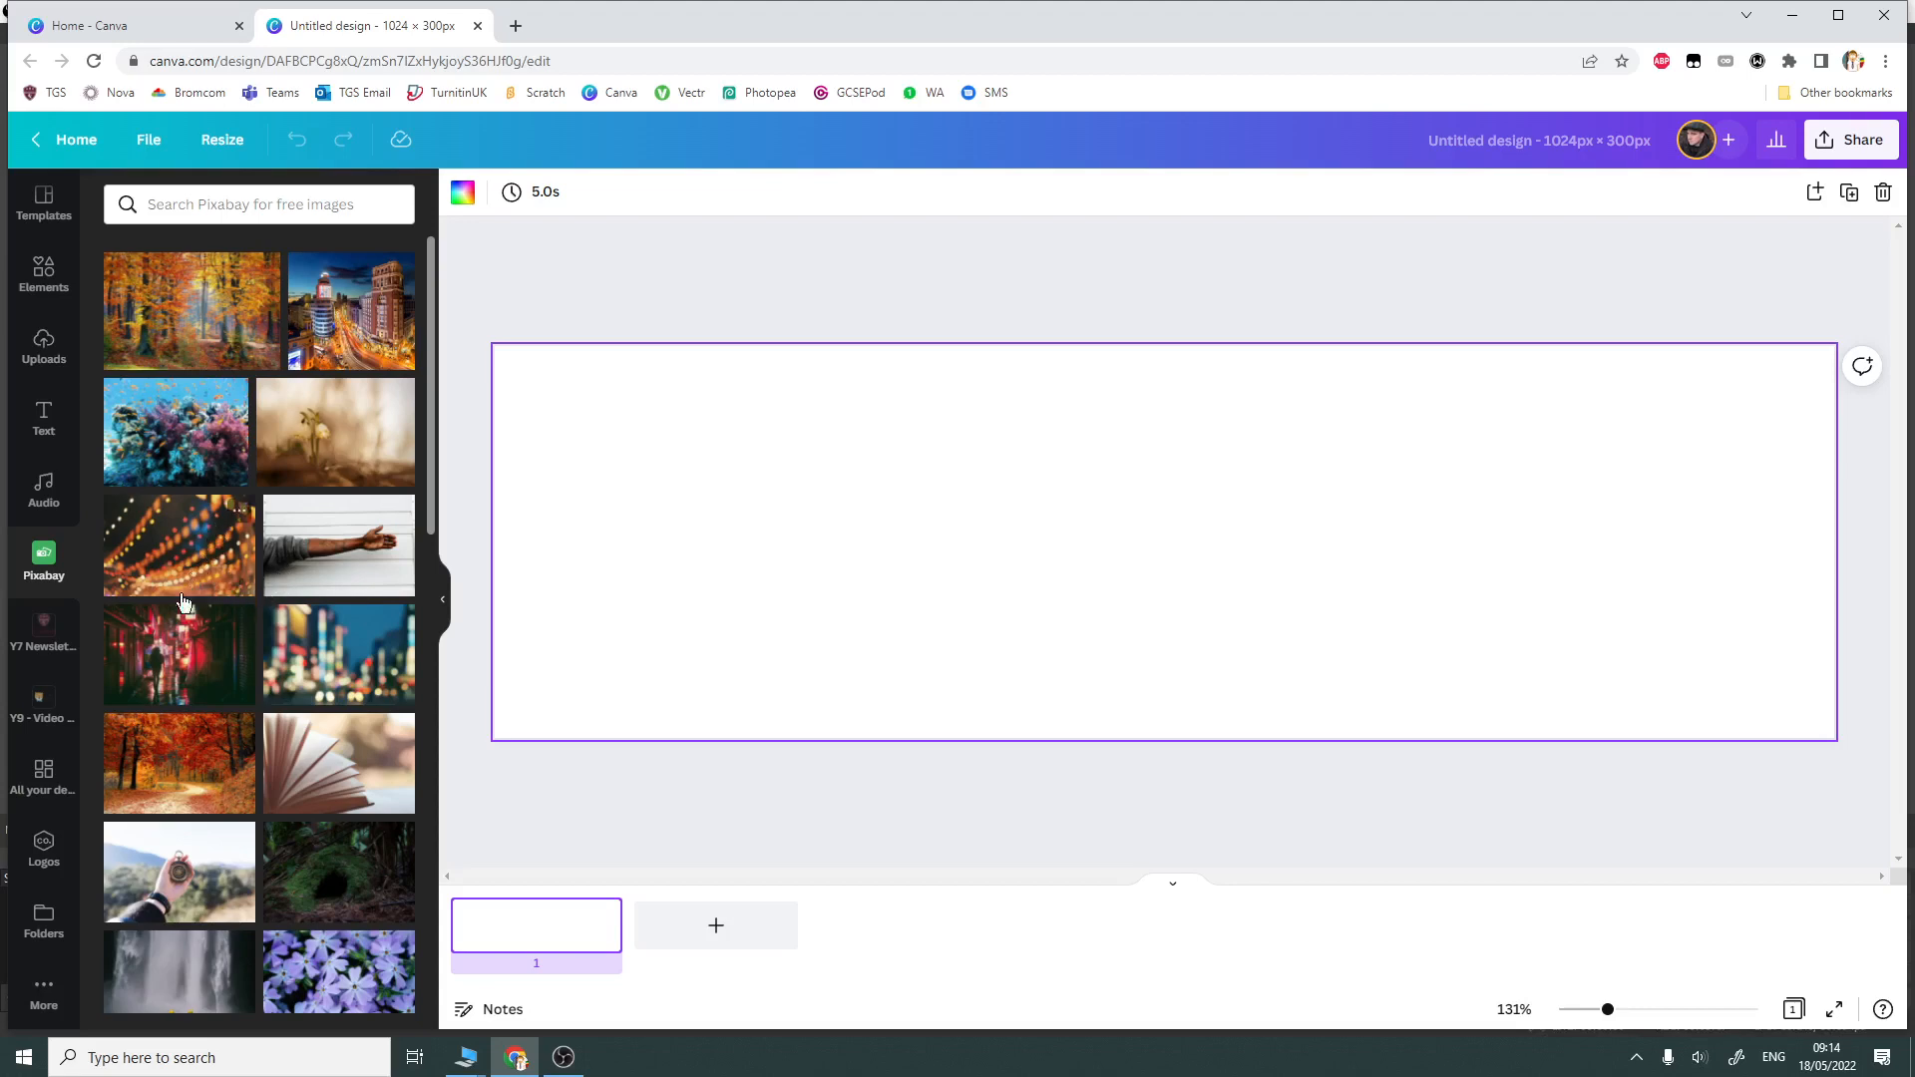
click(41, 347)
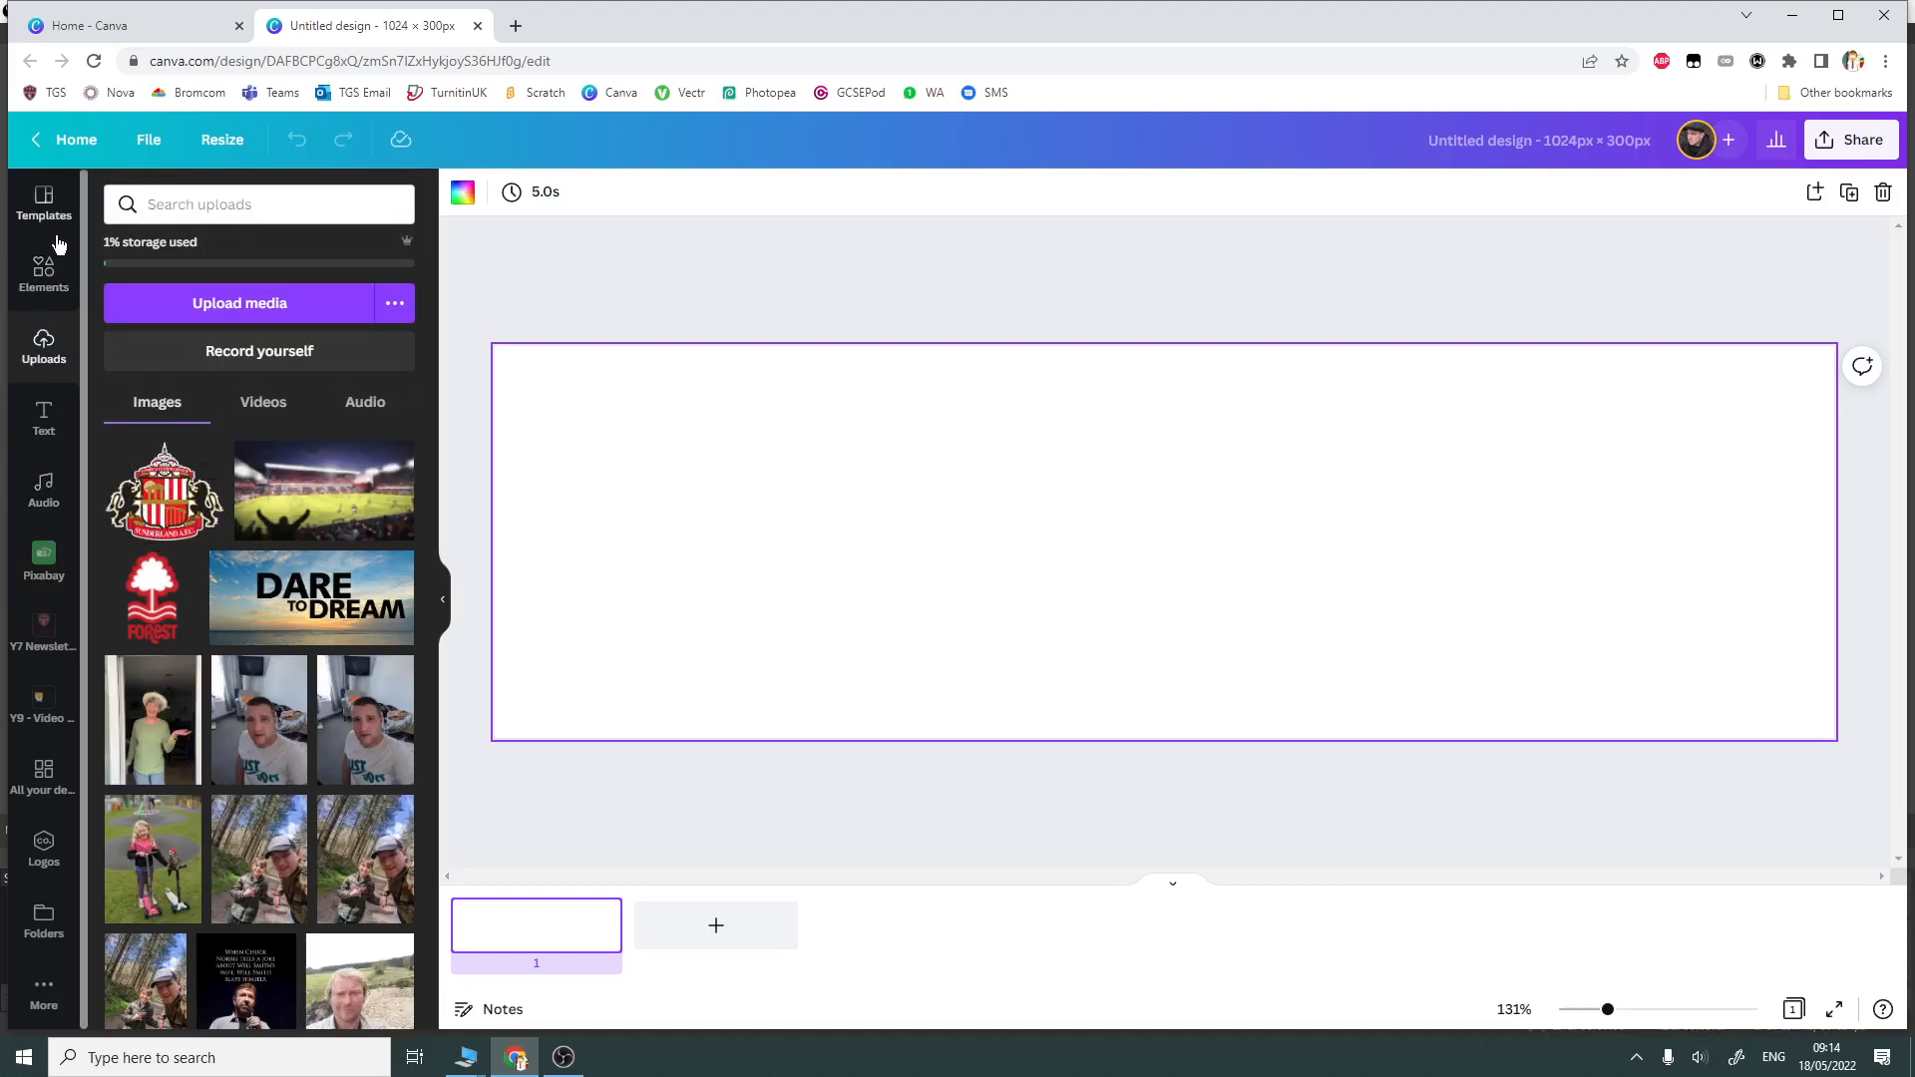
- Search the elements for "sea" and restrict the results to photos
click(29, 281)
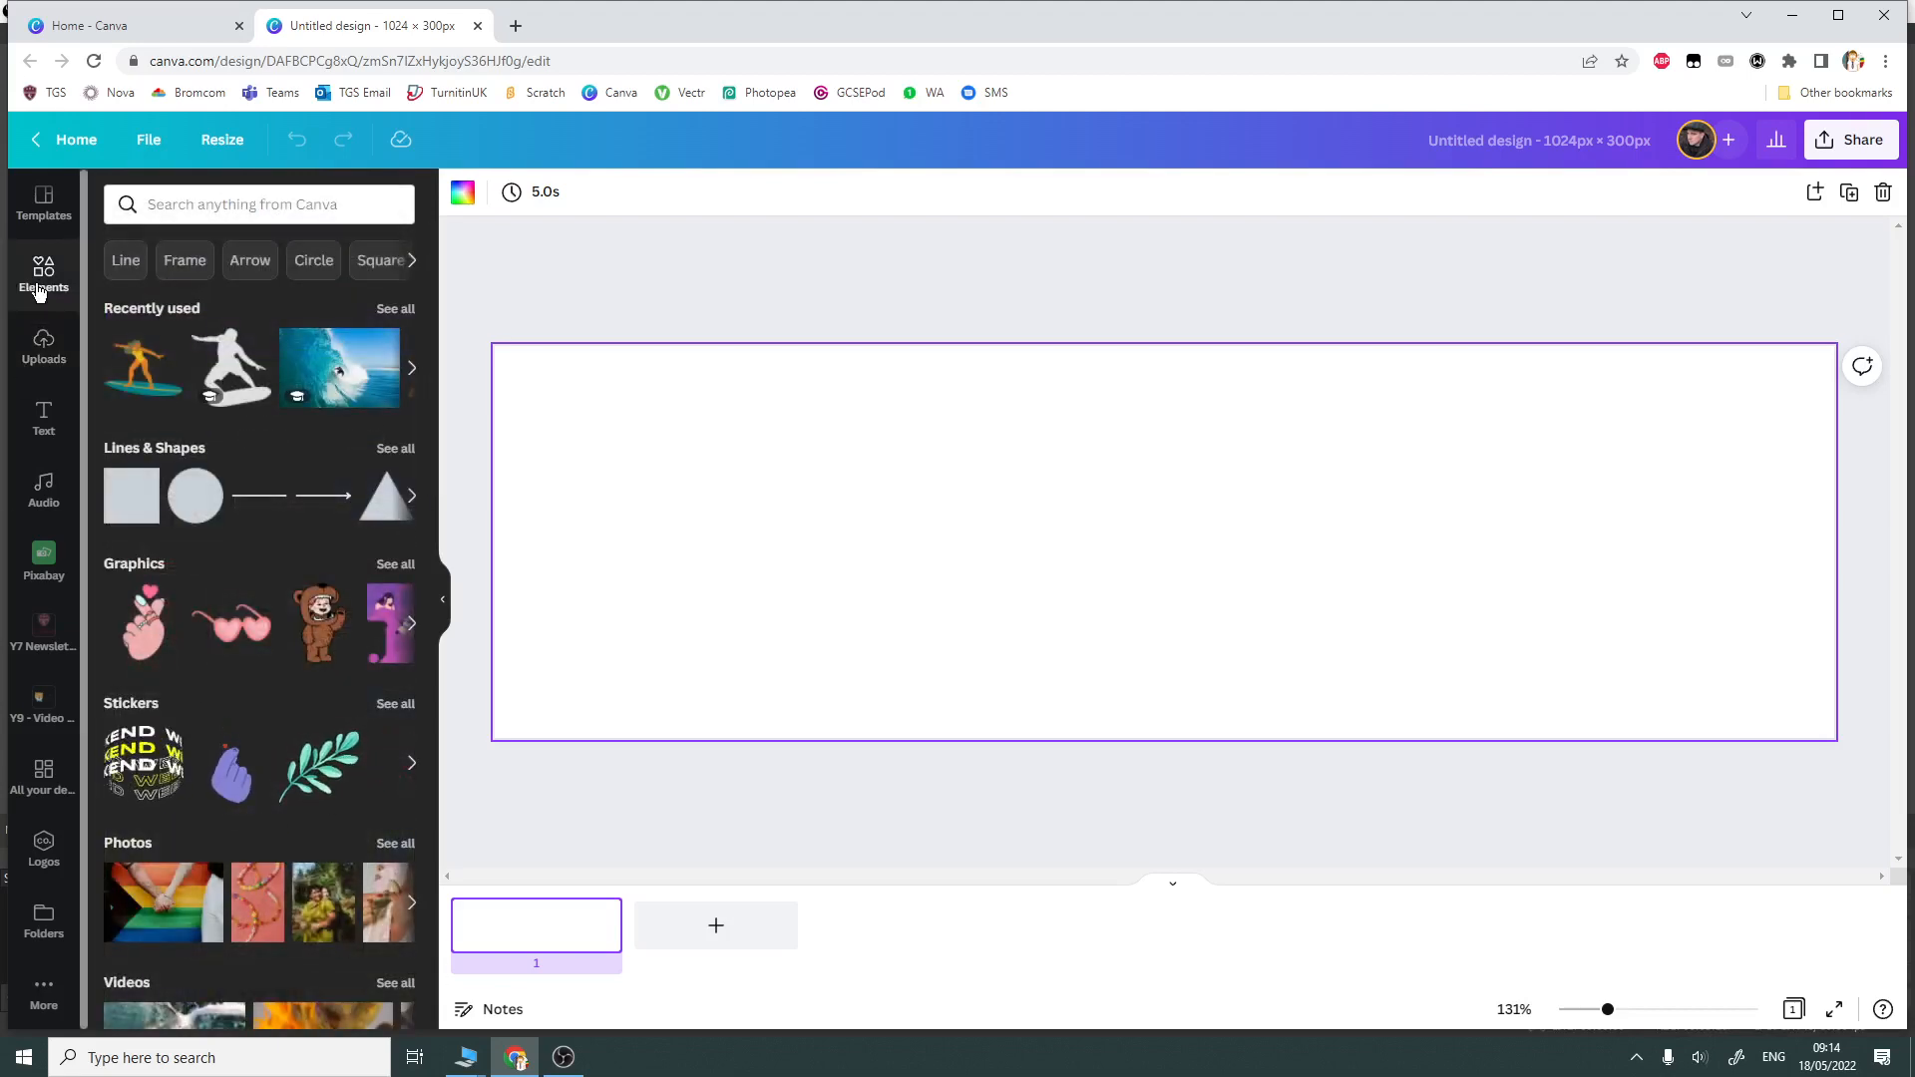
click(211, 205)
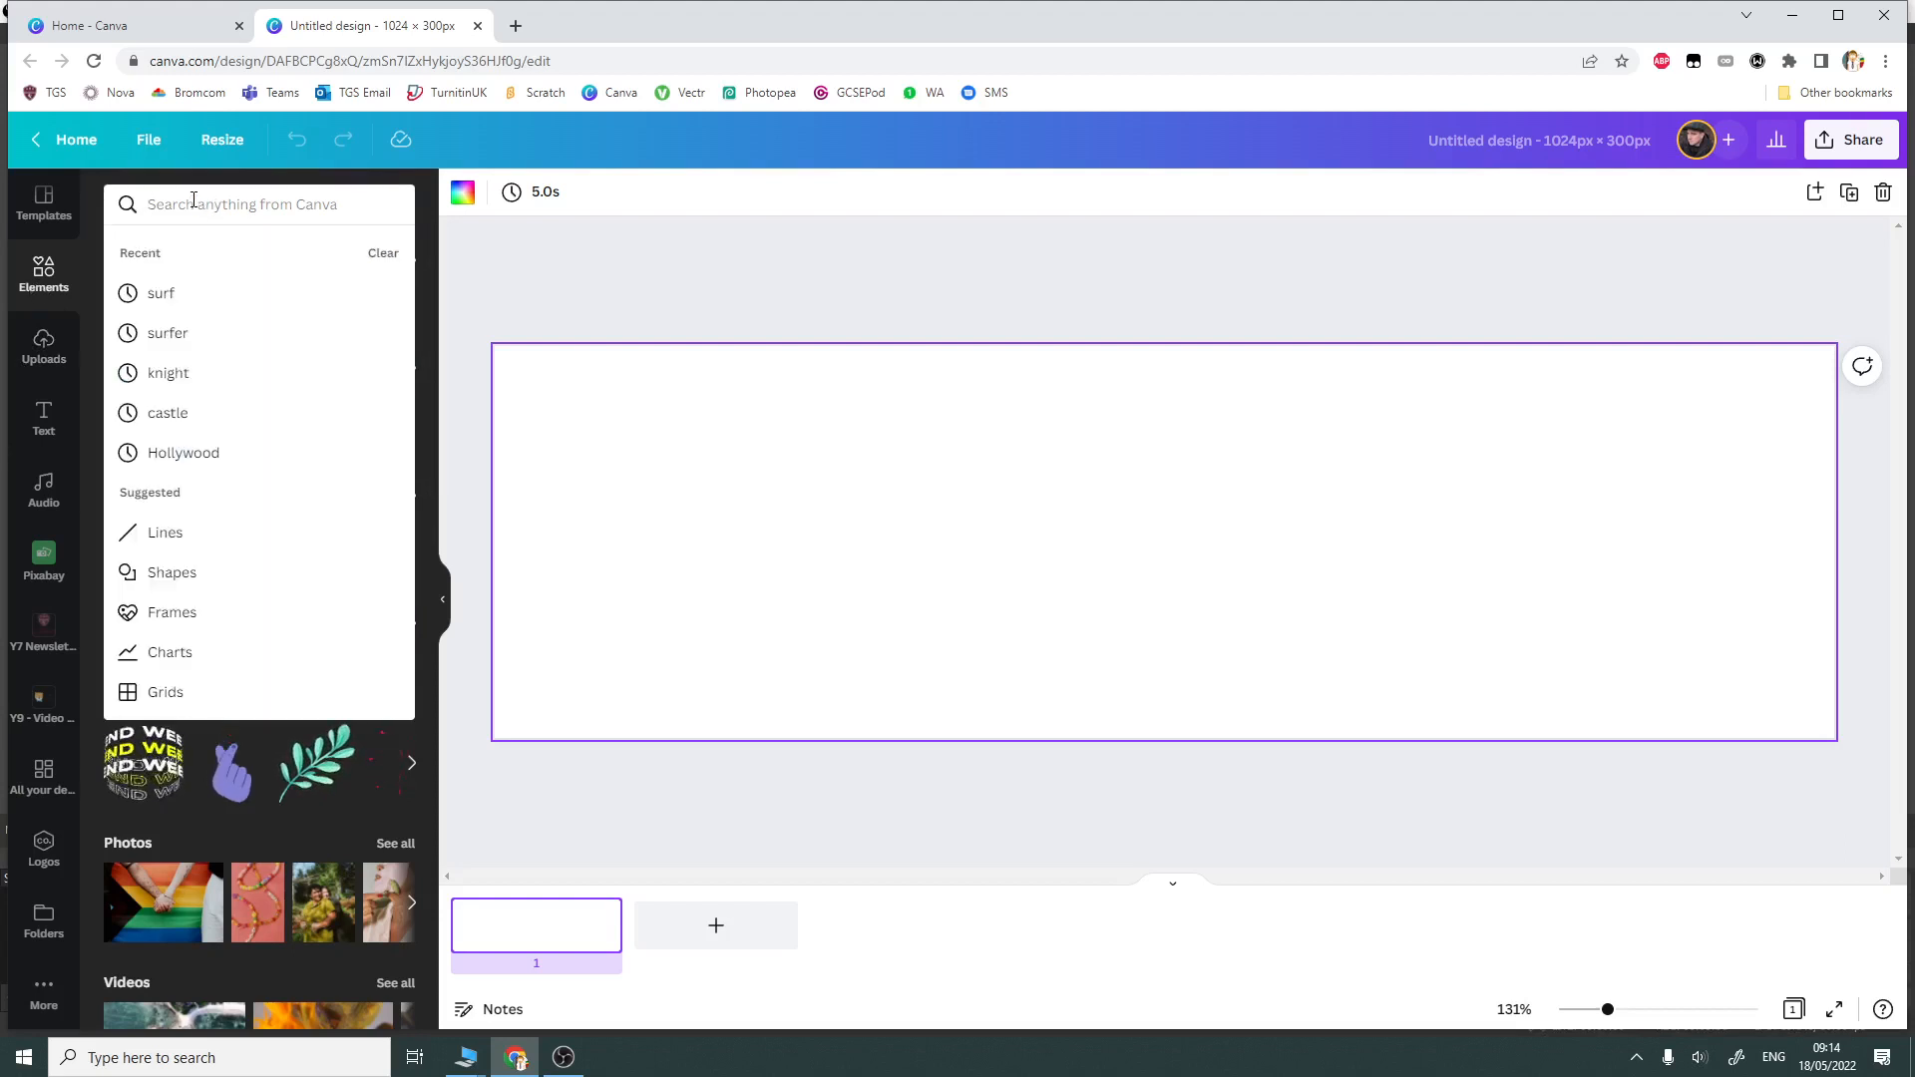
text(sea)
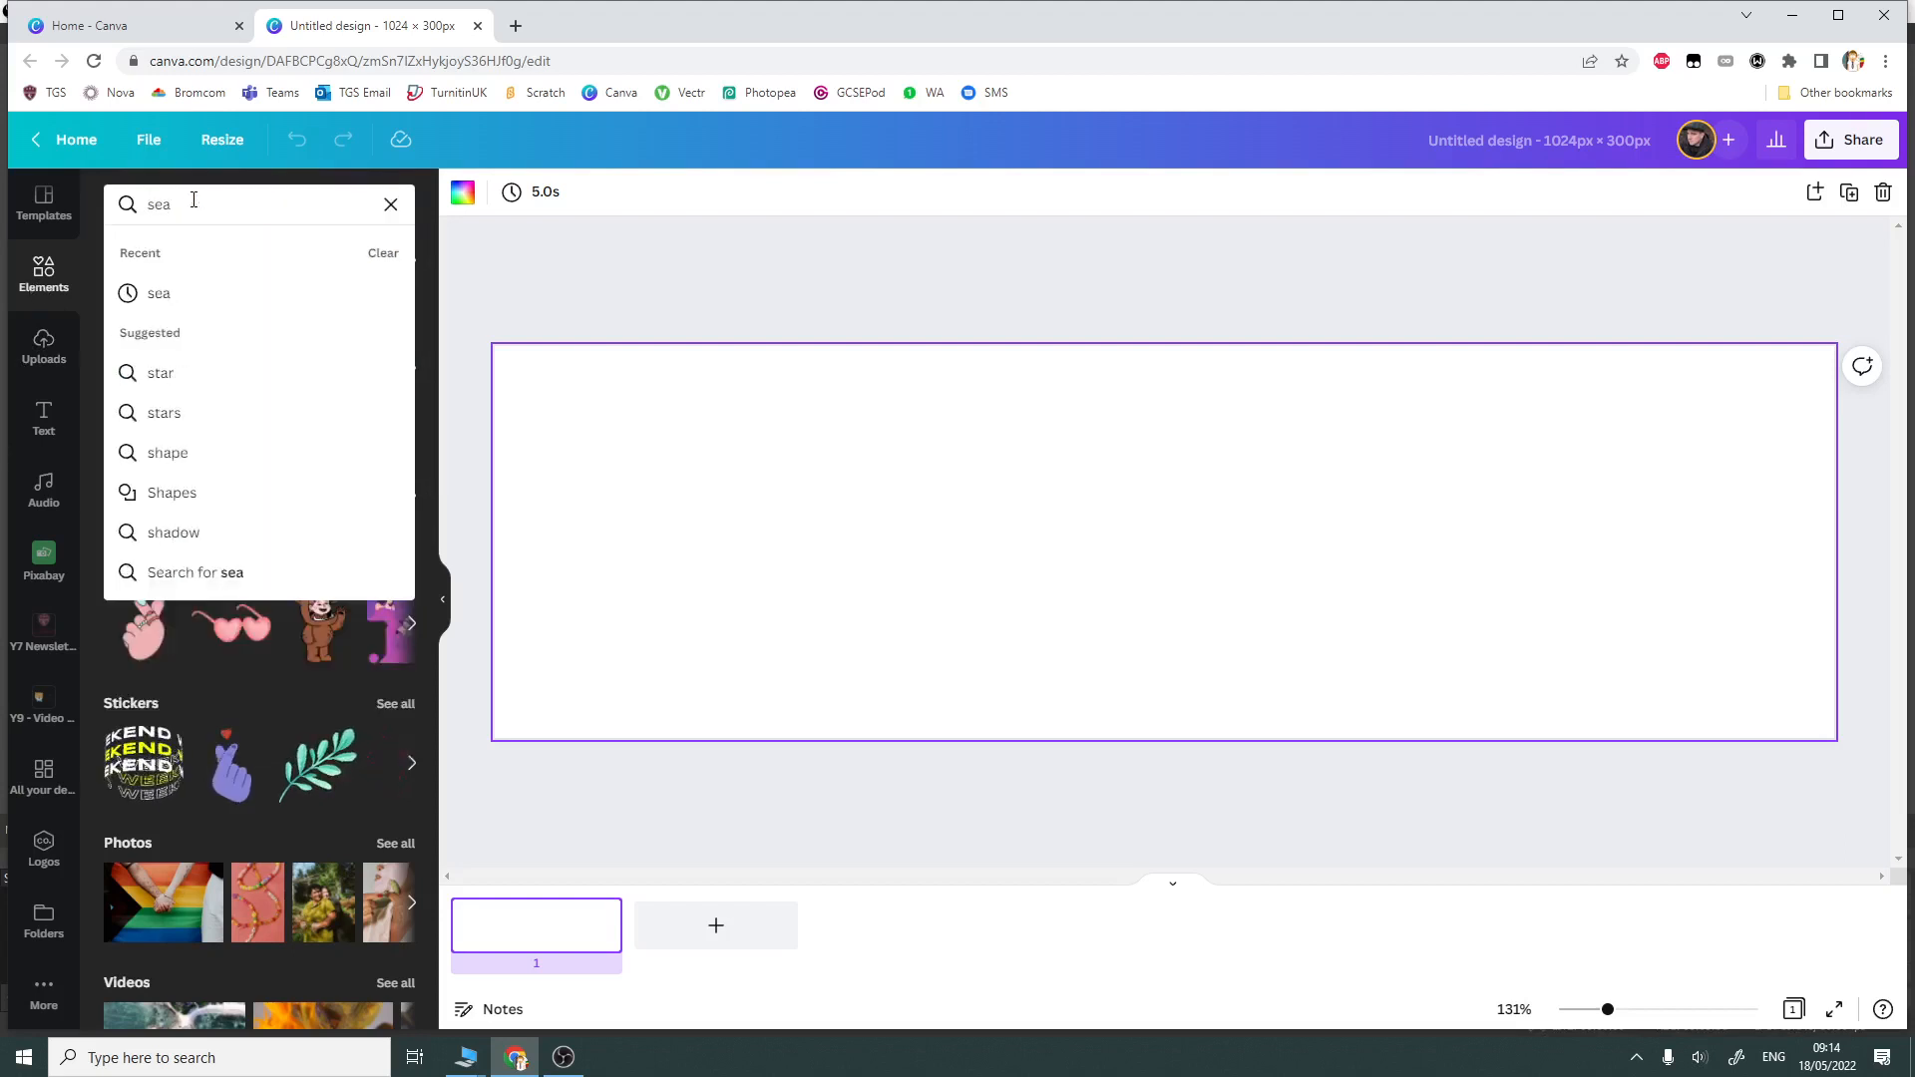
key(Return)
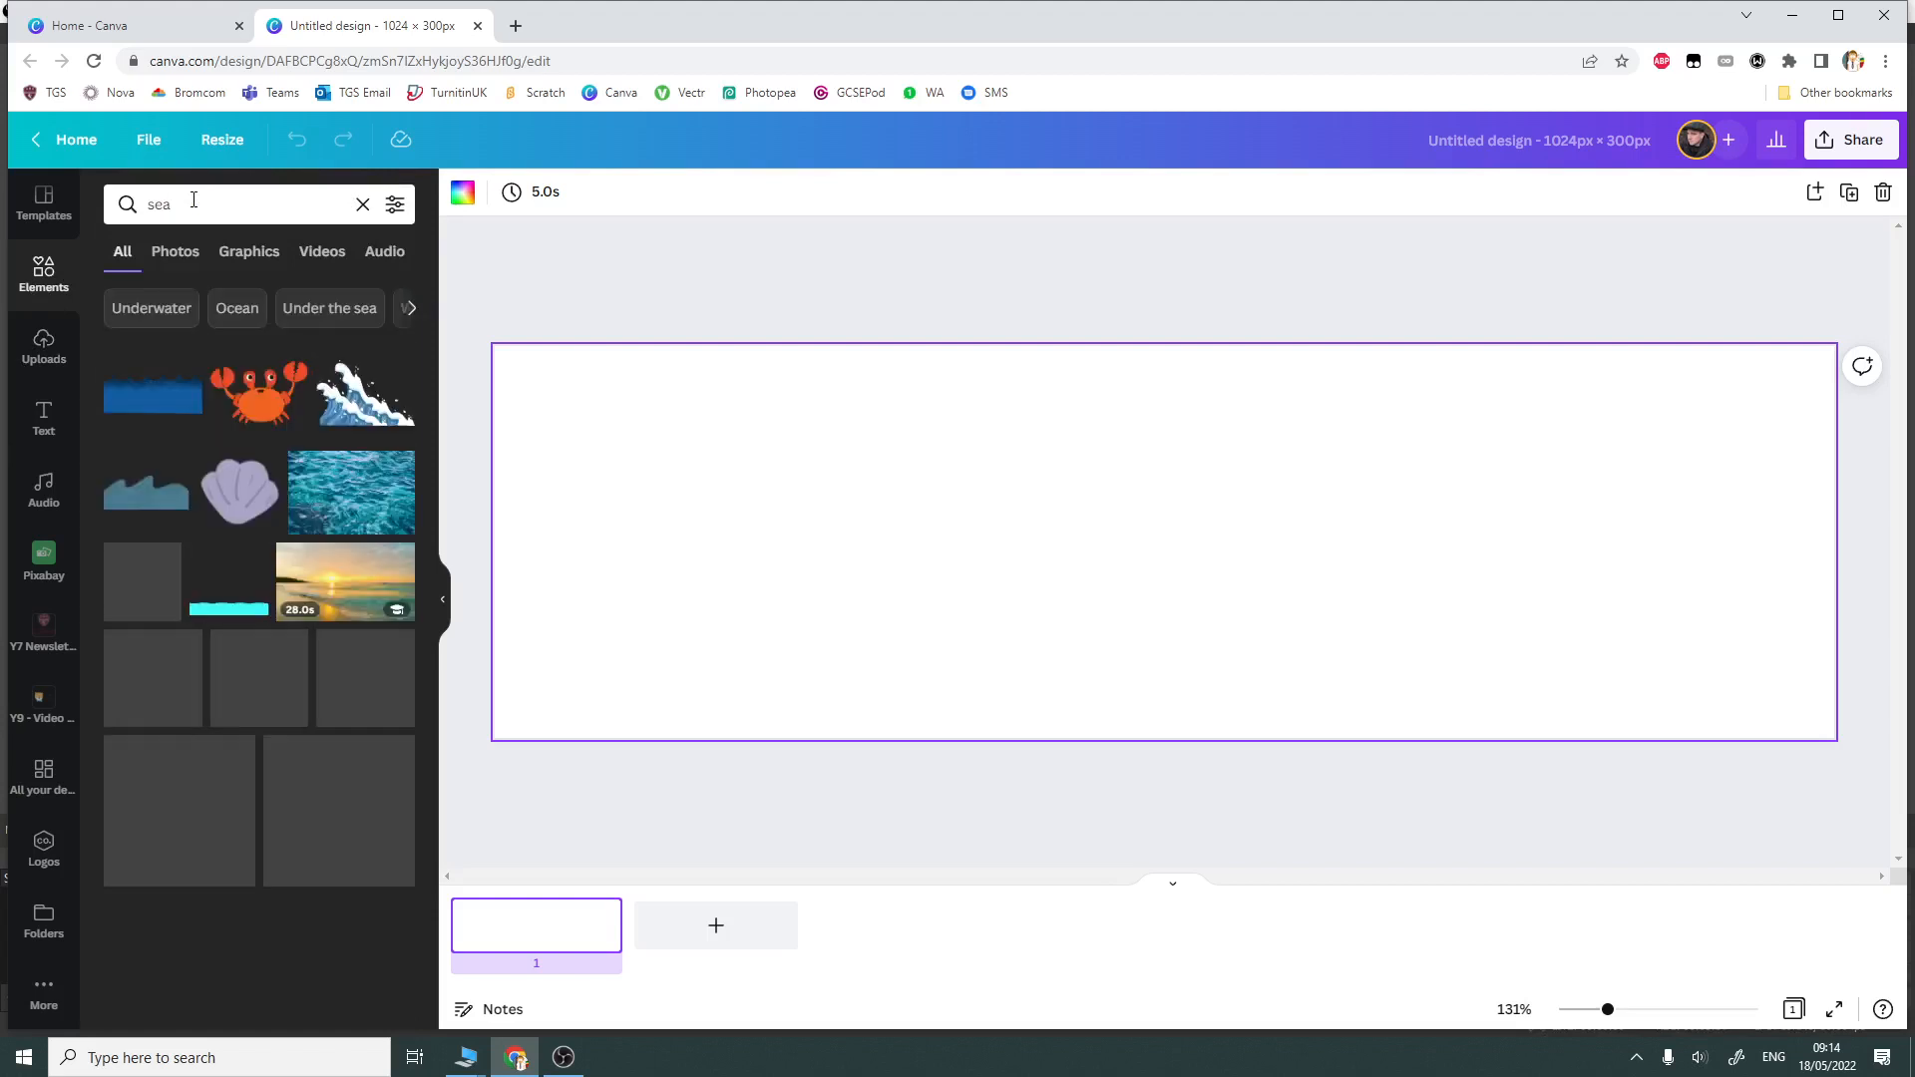
click(176, 254)
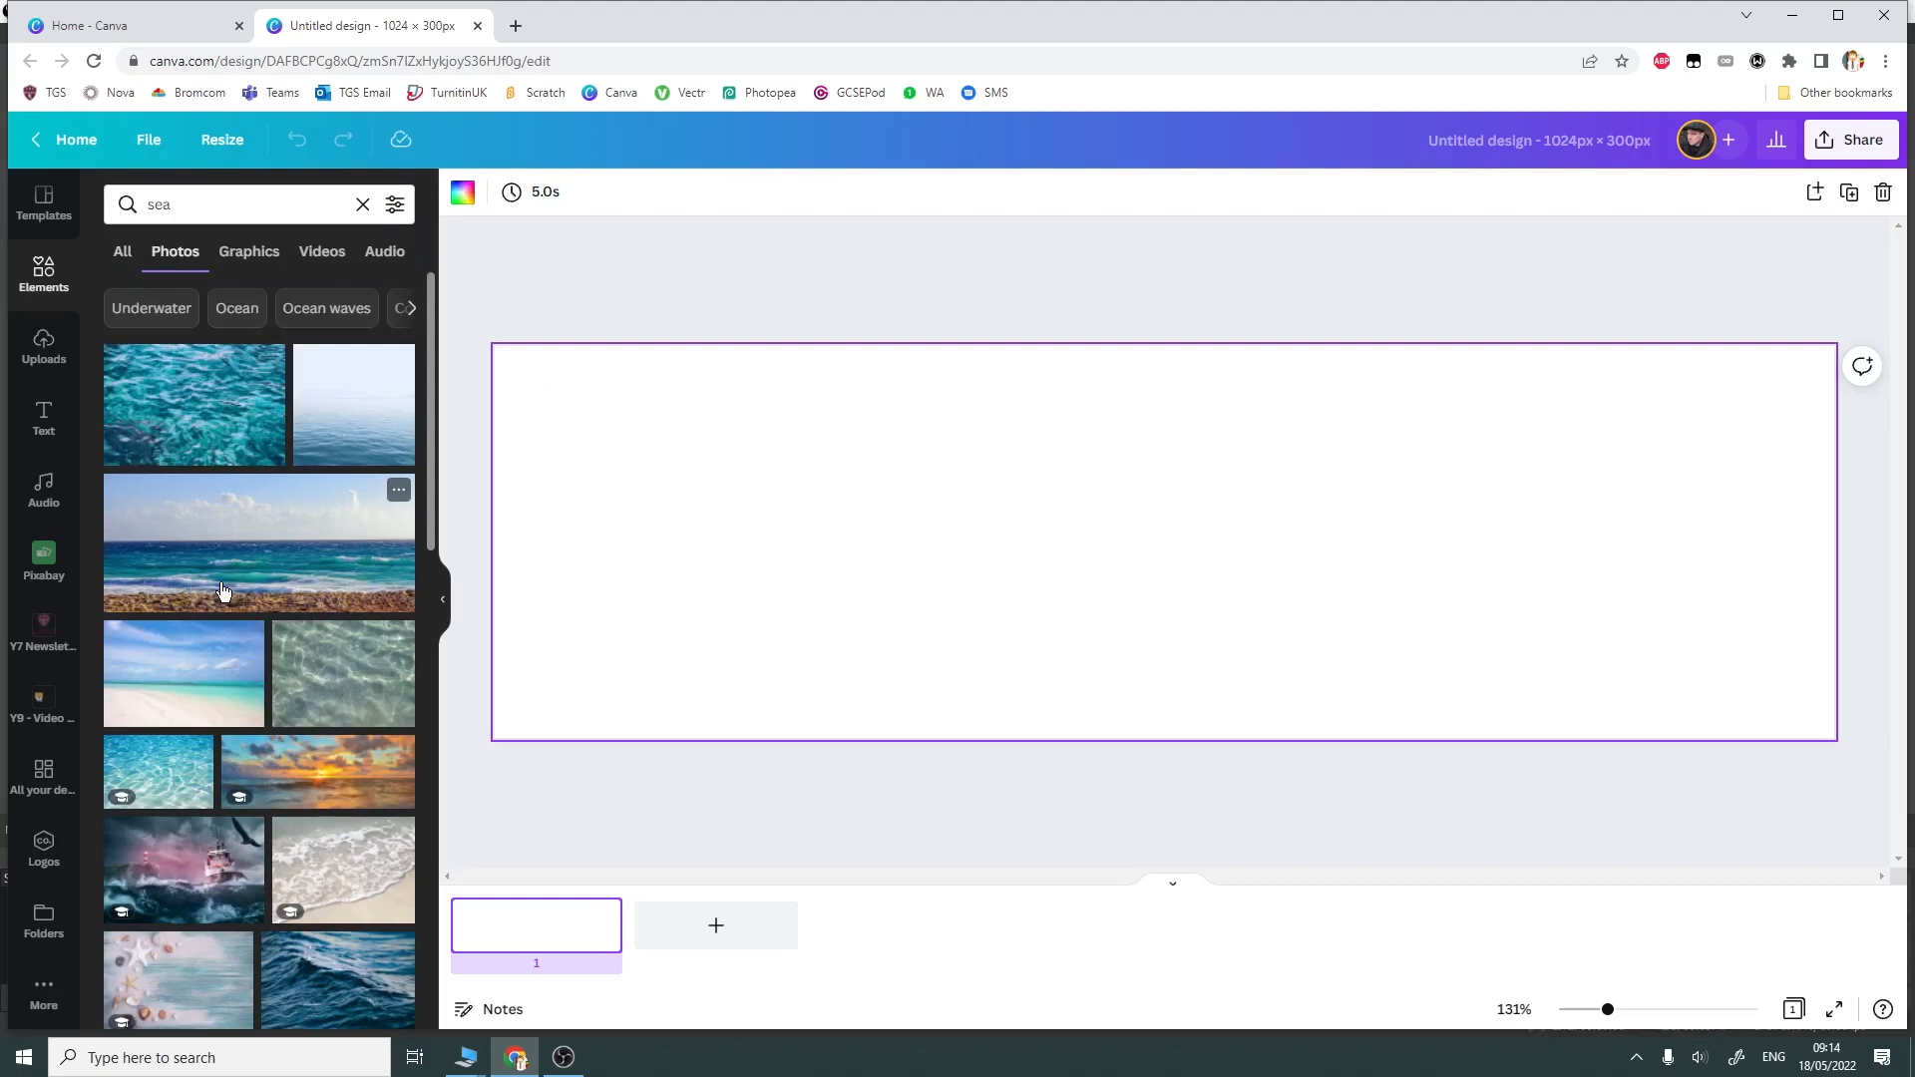
- Try placing the wide sea-and-beach photo on the page and enlarging it by hand towards the left side and top edge
drag(225, 587, 1146, 461)
drag(973, 524, 948, 505)
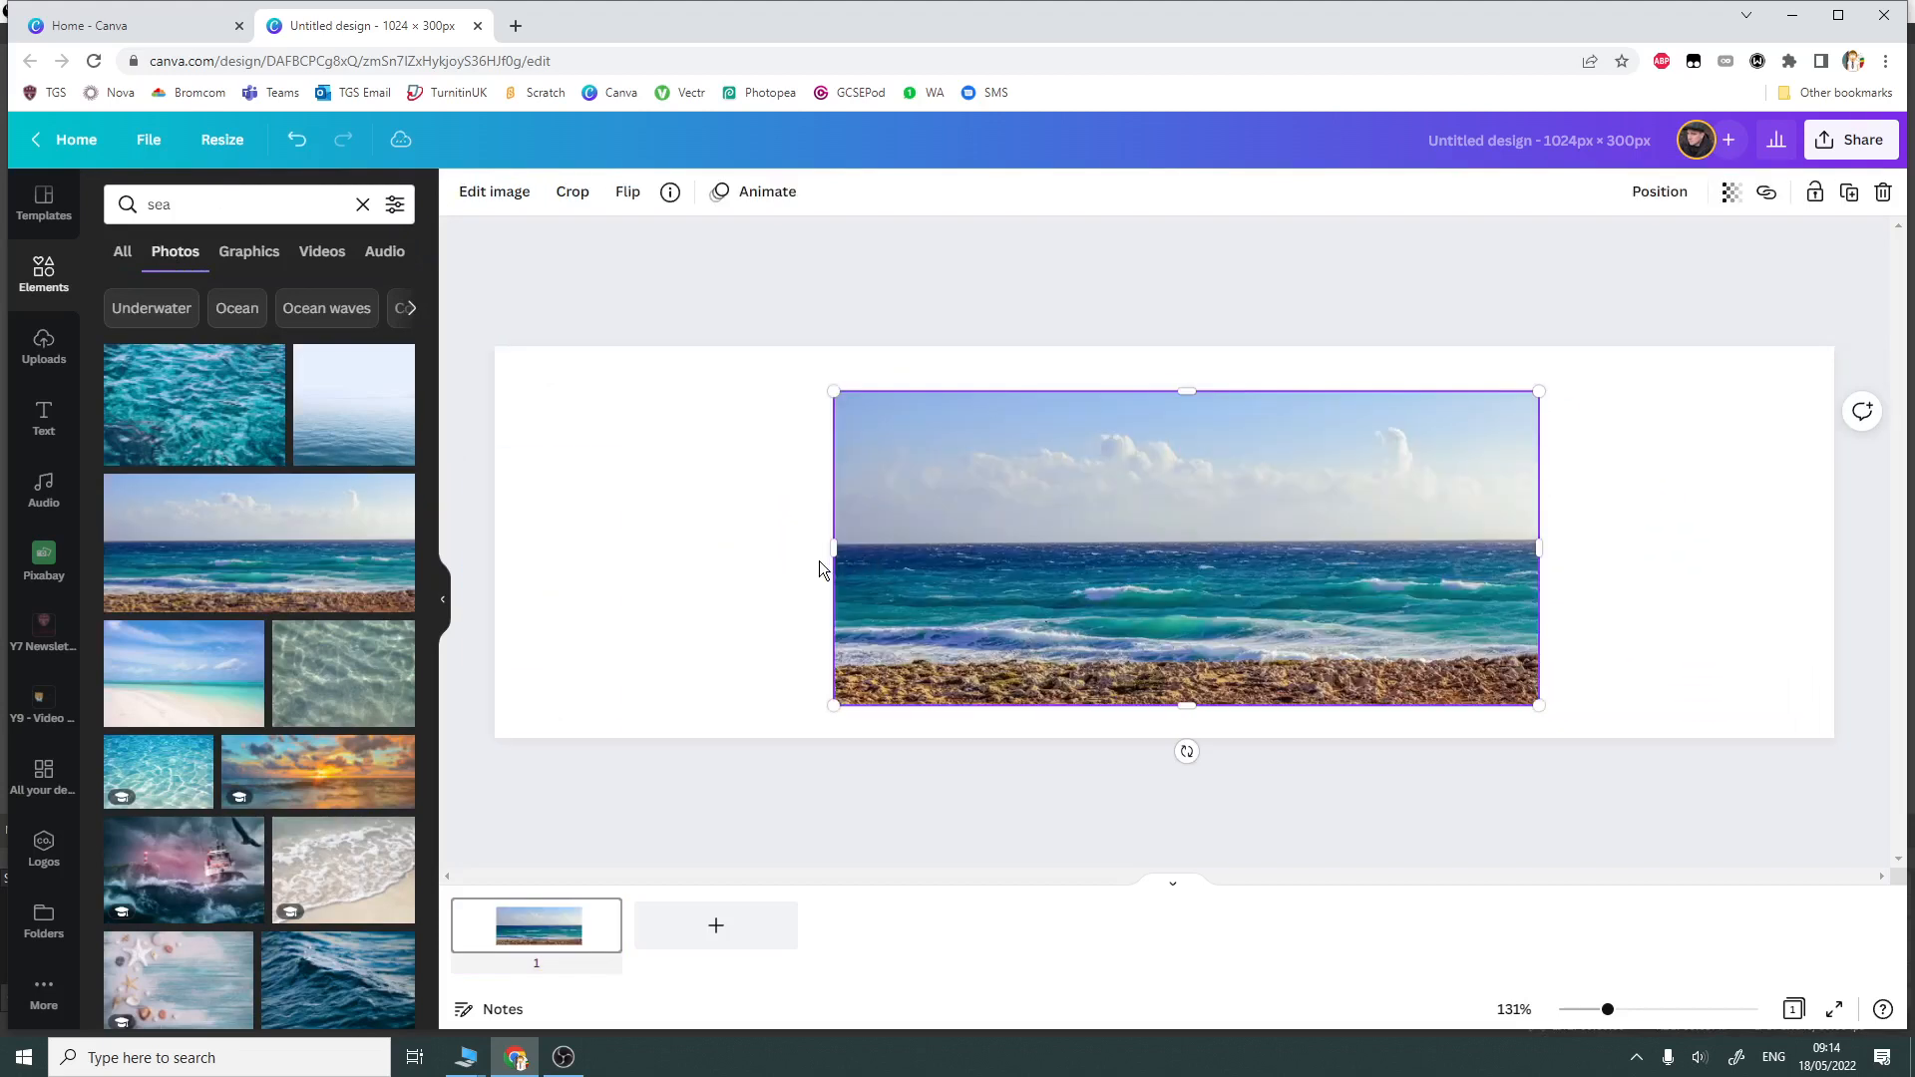
drag(833, 548, 677, 549)
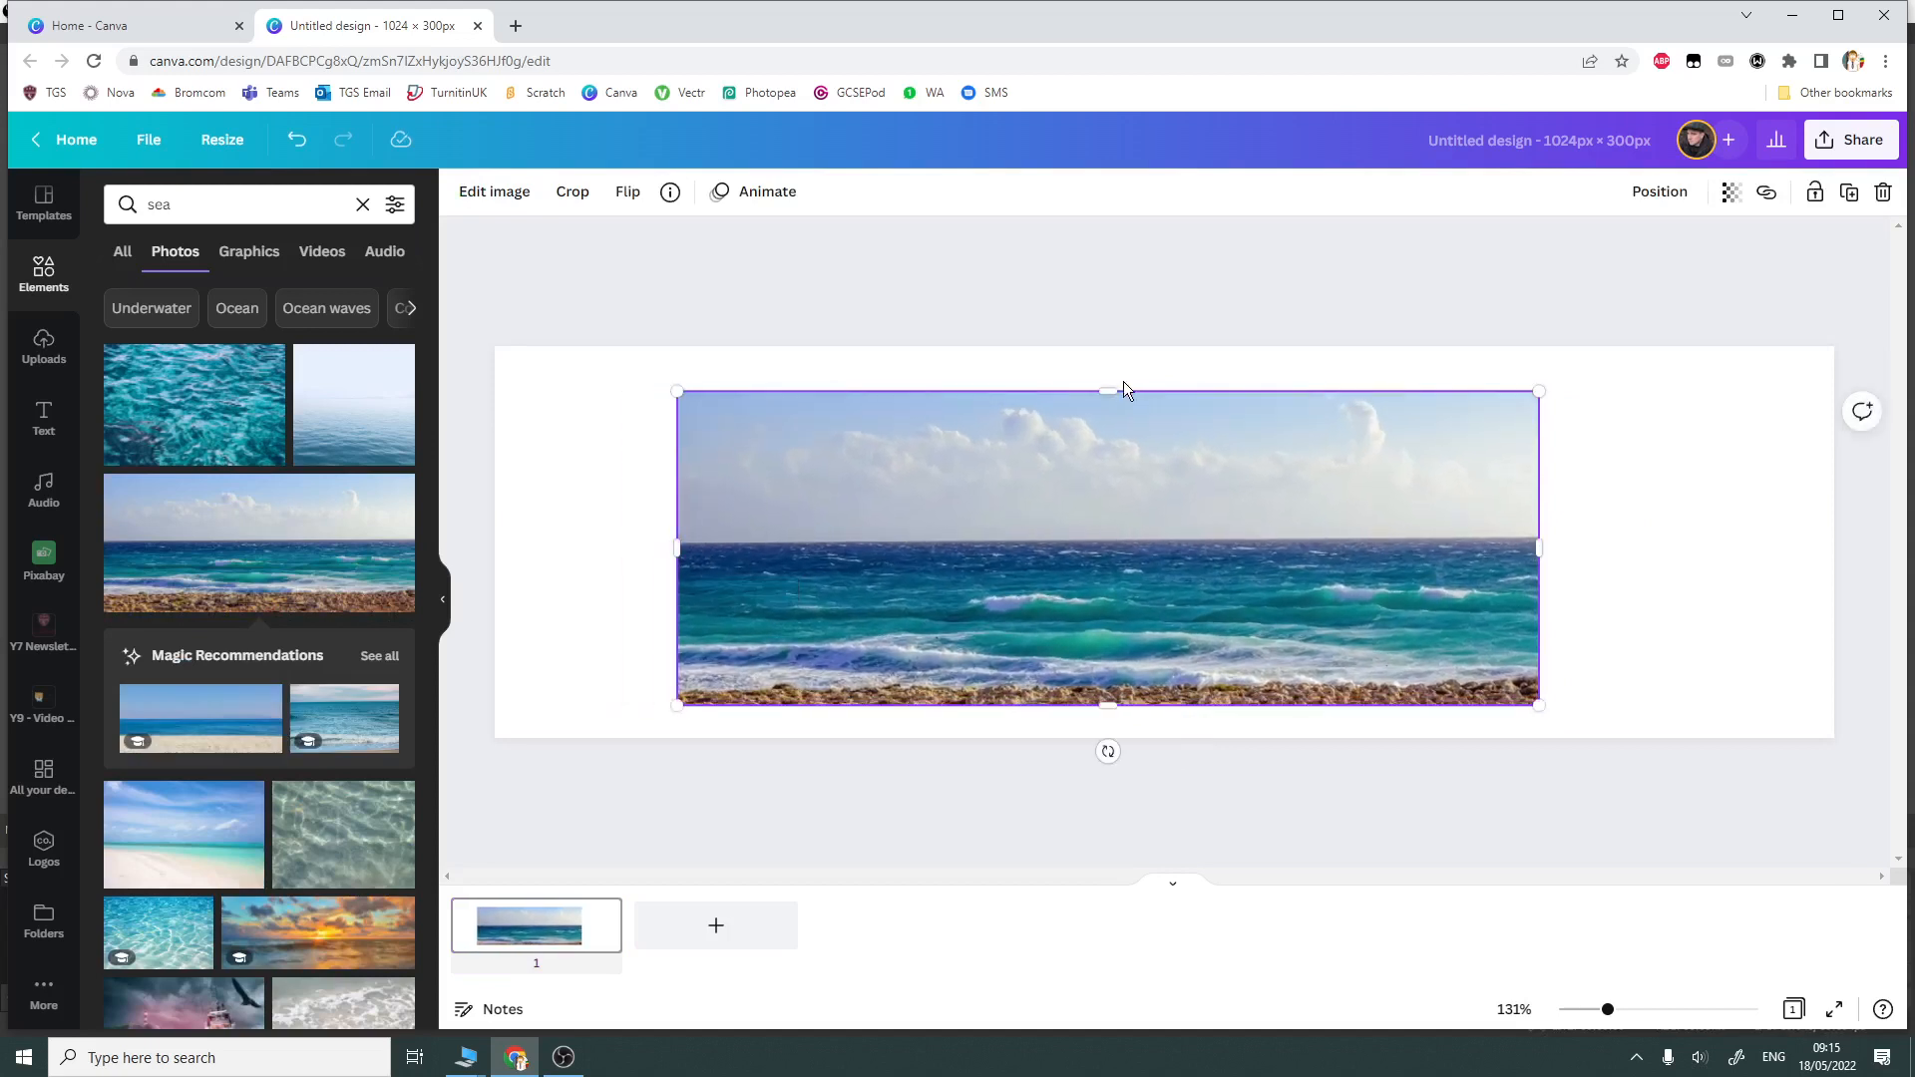
drag(1102, 391, 1086, 346)
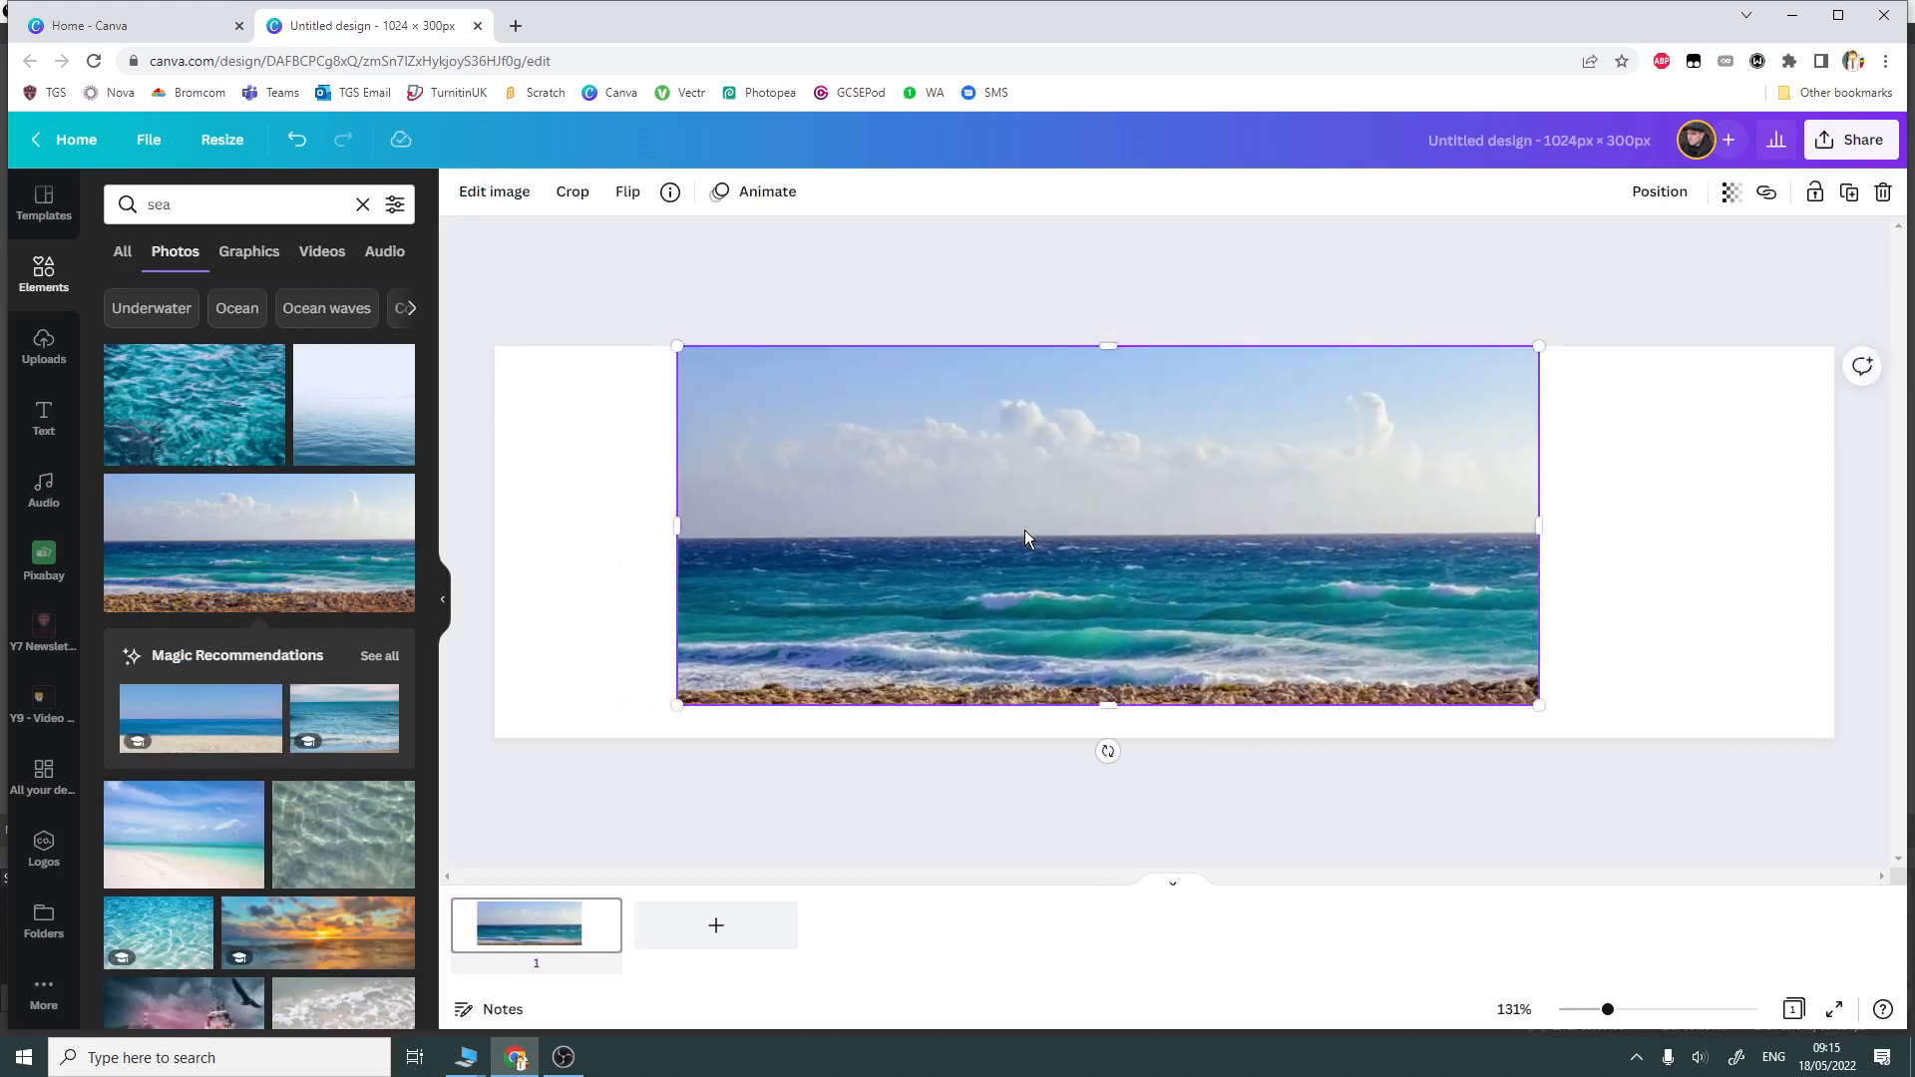
- Delete the hand-sized photo and set the same wide sea photo as the full page background
key(Delete)
drag(221, 590, 512, 523)
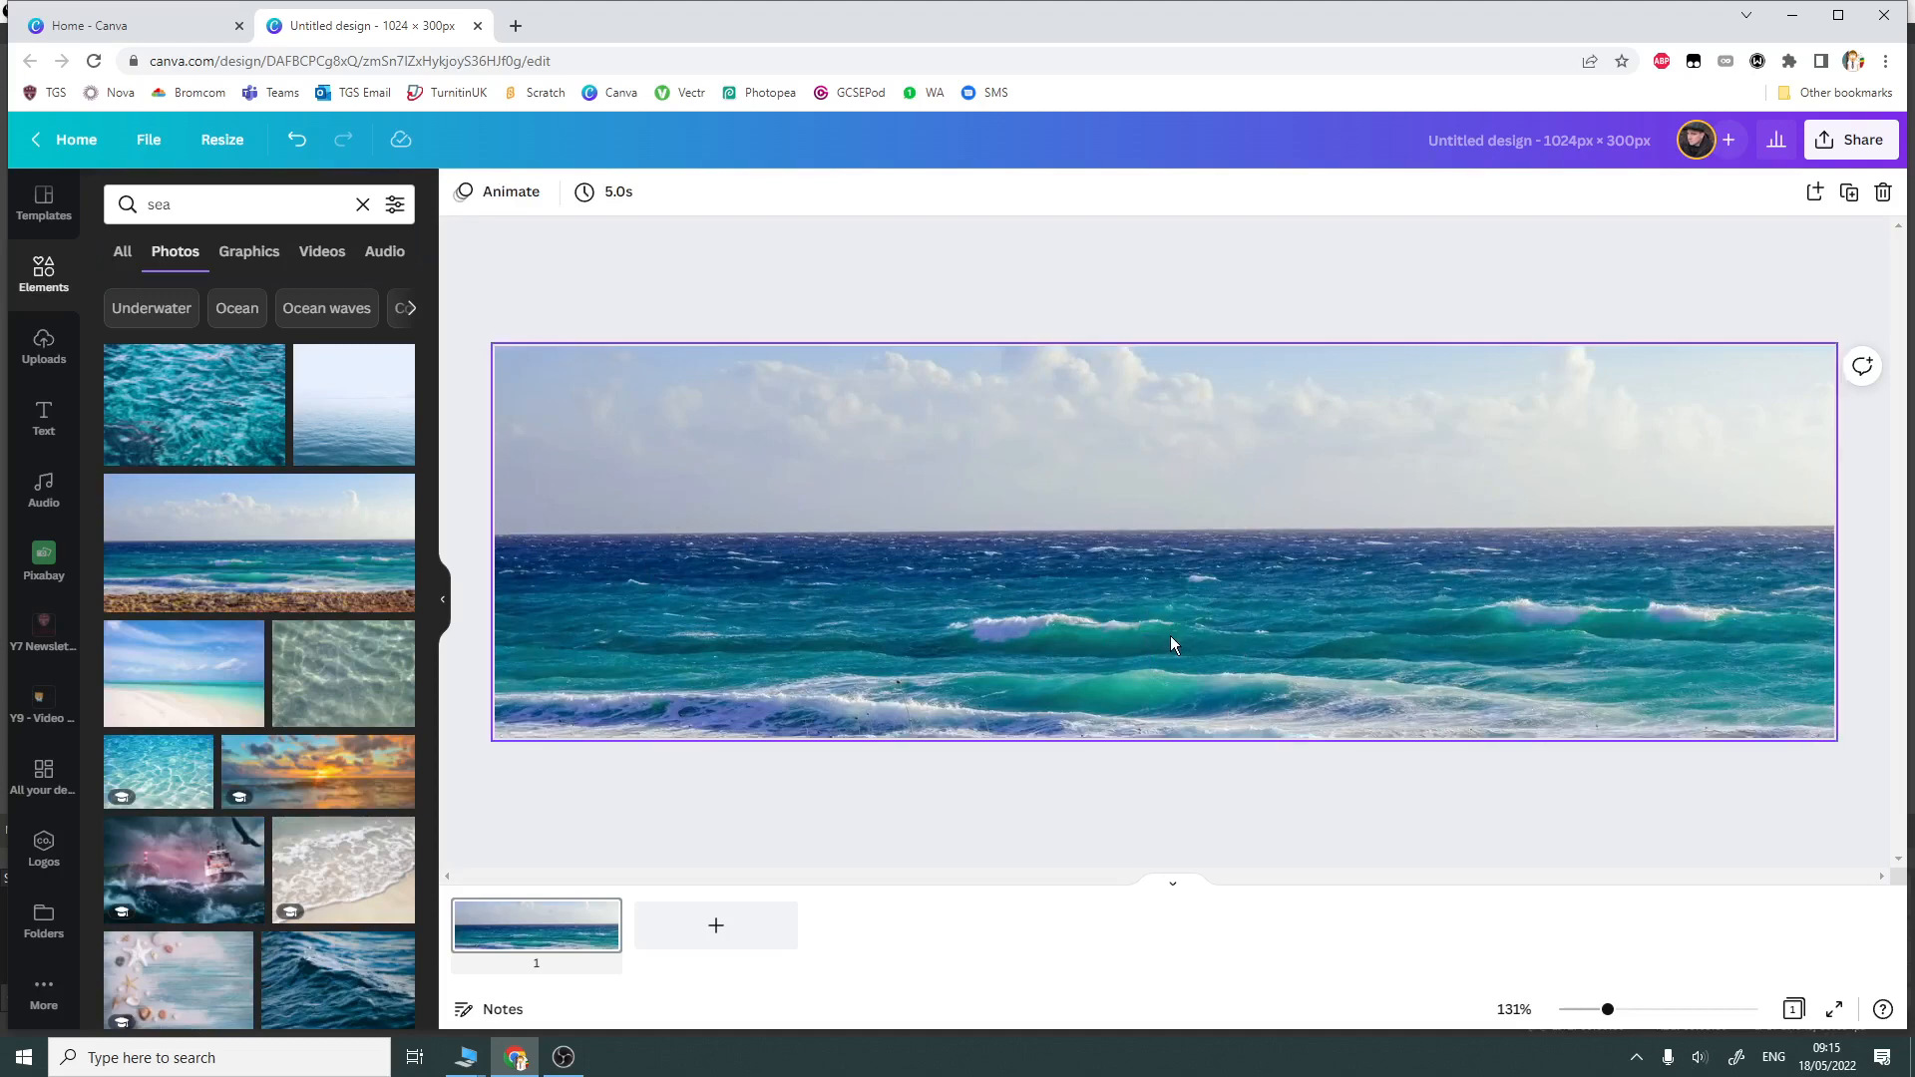
- Add a heading reading "Surfs Up" centred in the sky area near the banner's top edge
click(44, 419)
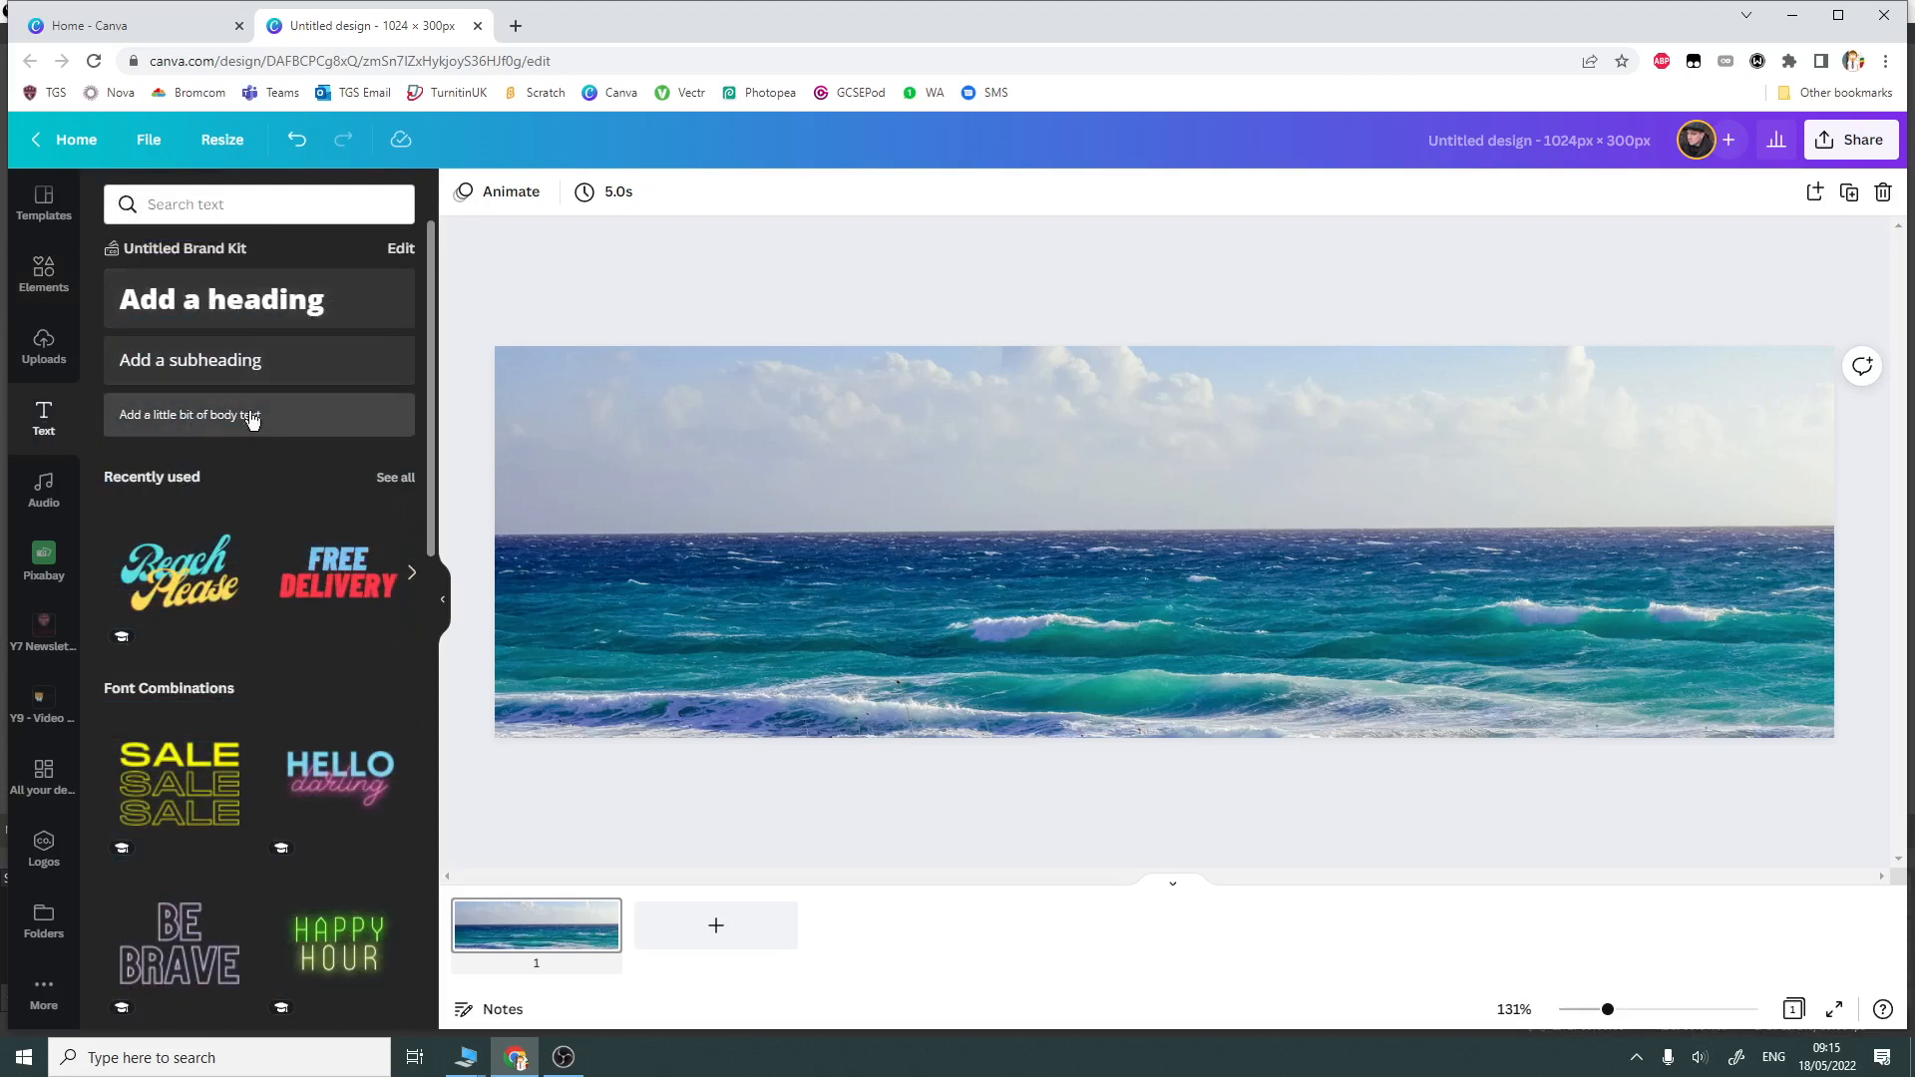
click(317, 307)
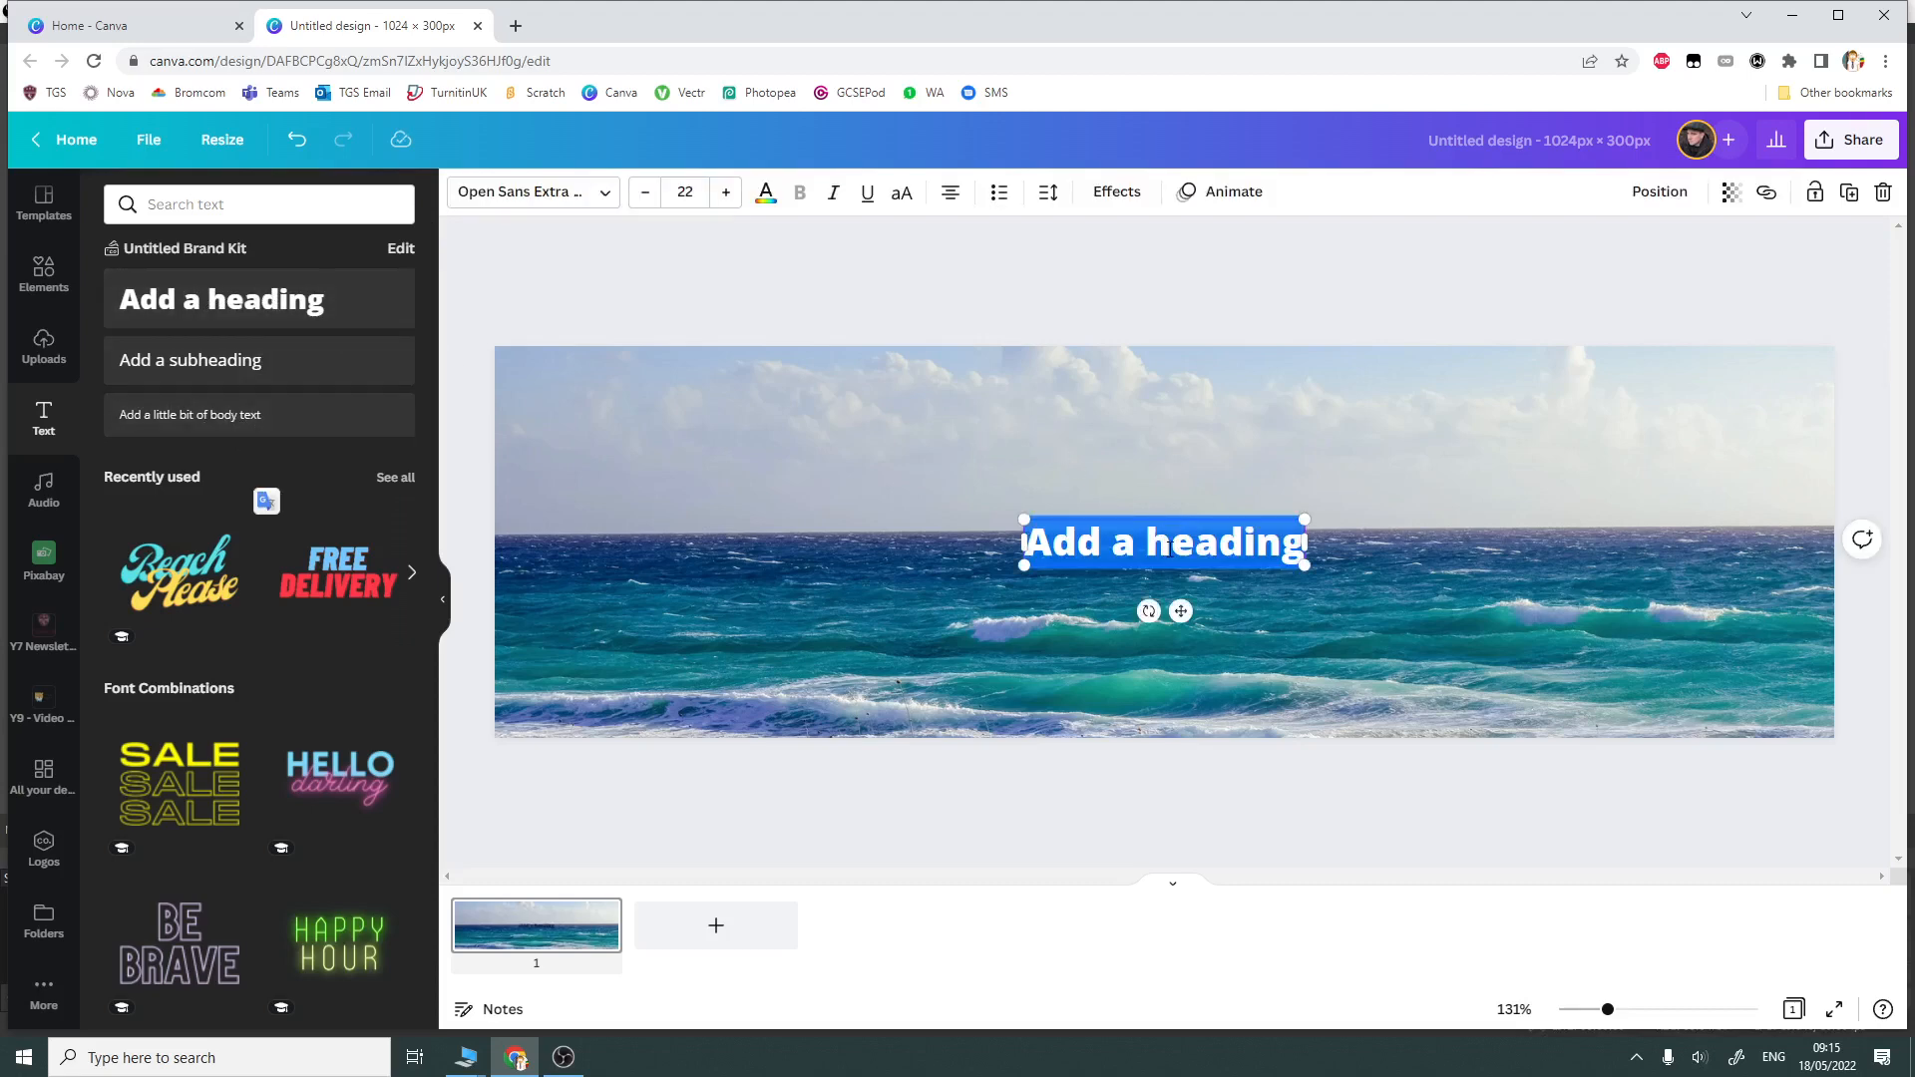
drag(1163, 511, 1155, 379)
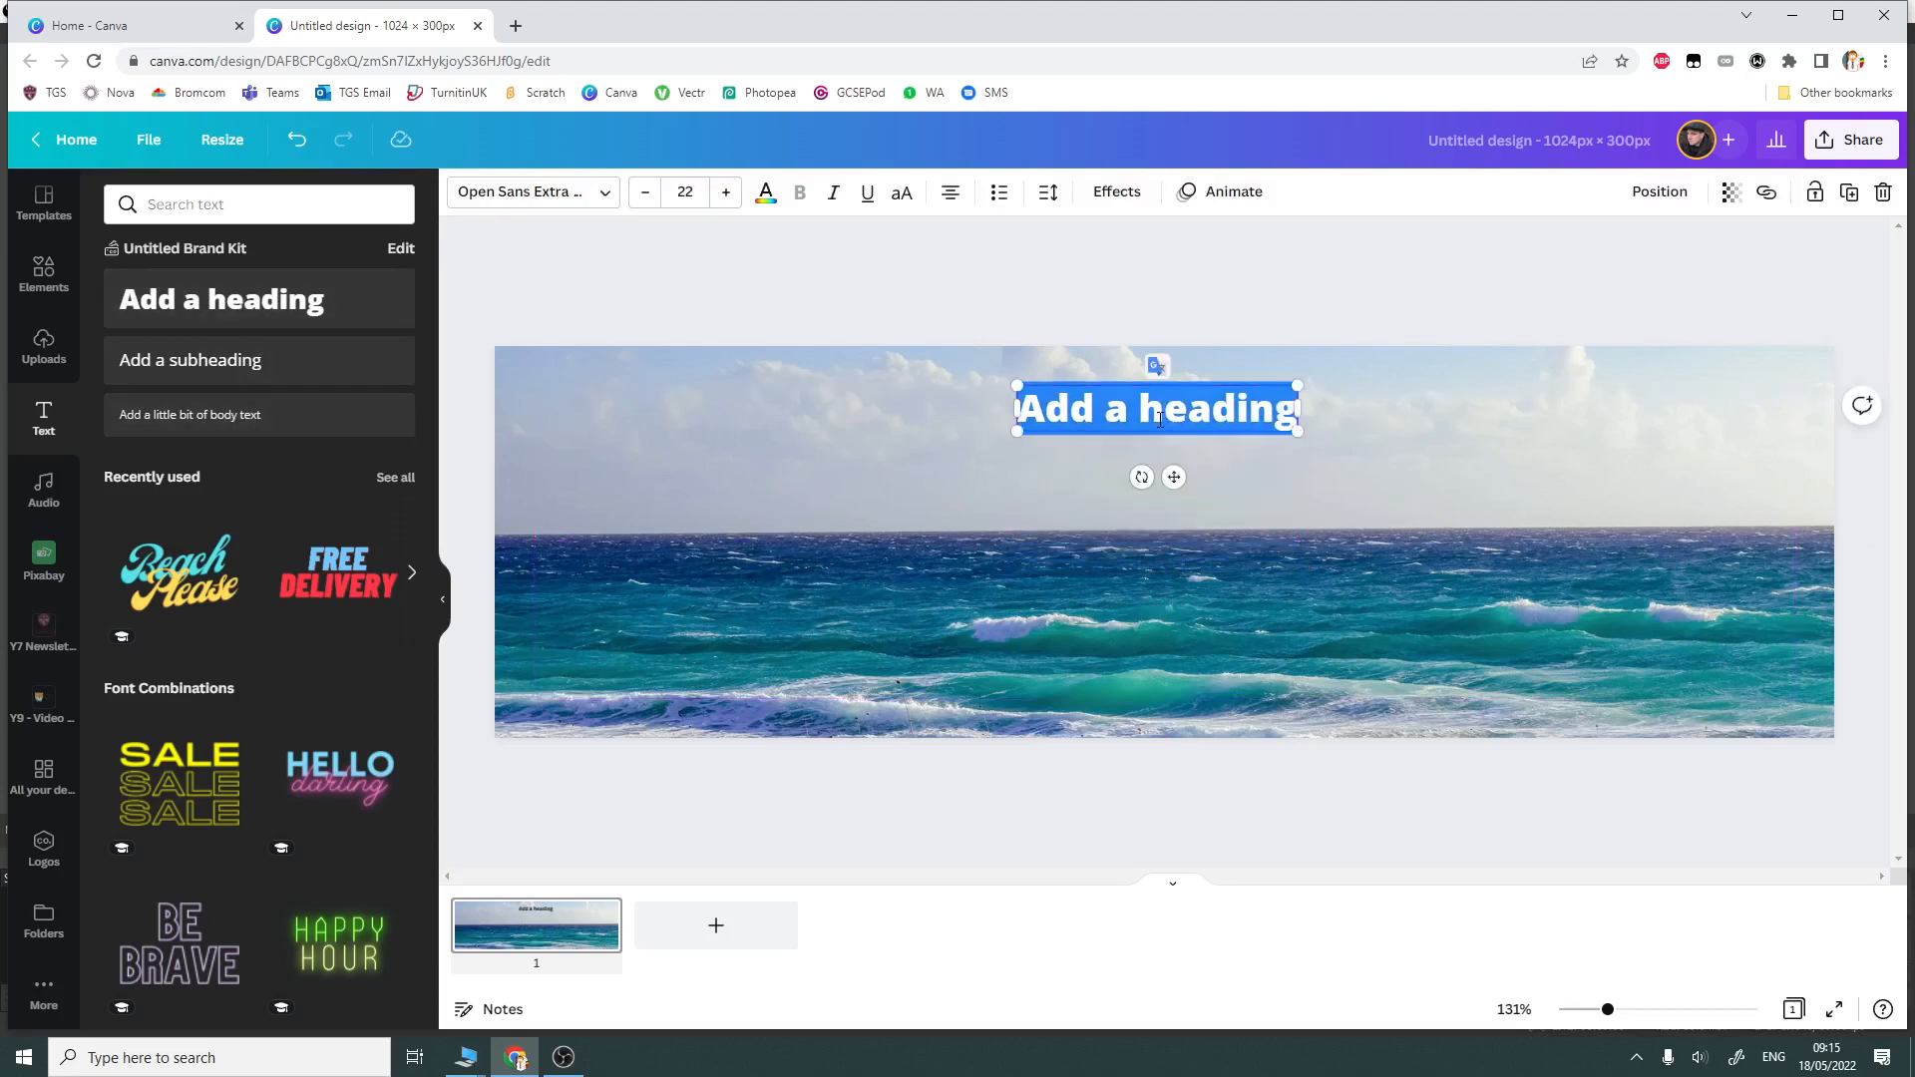
double_click(1160, 419)
triple_click(1160, 419)
text(Surfs)
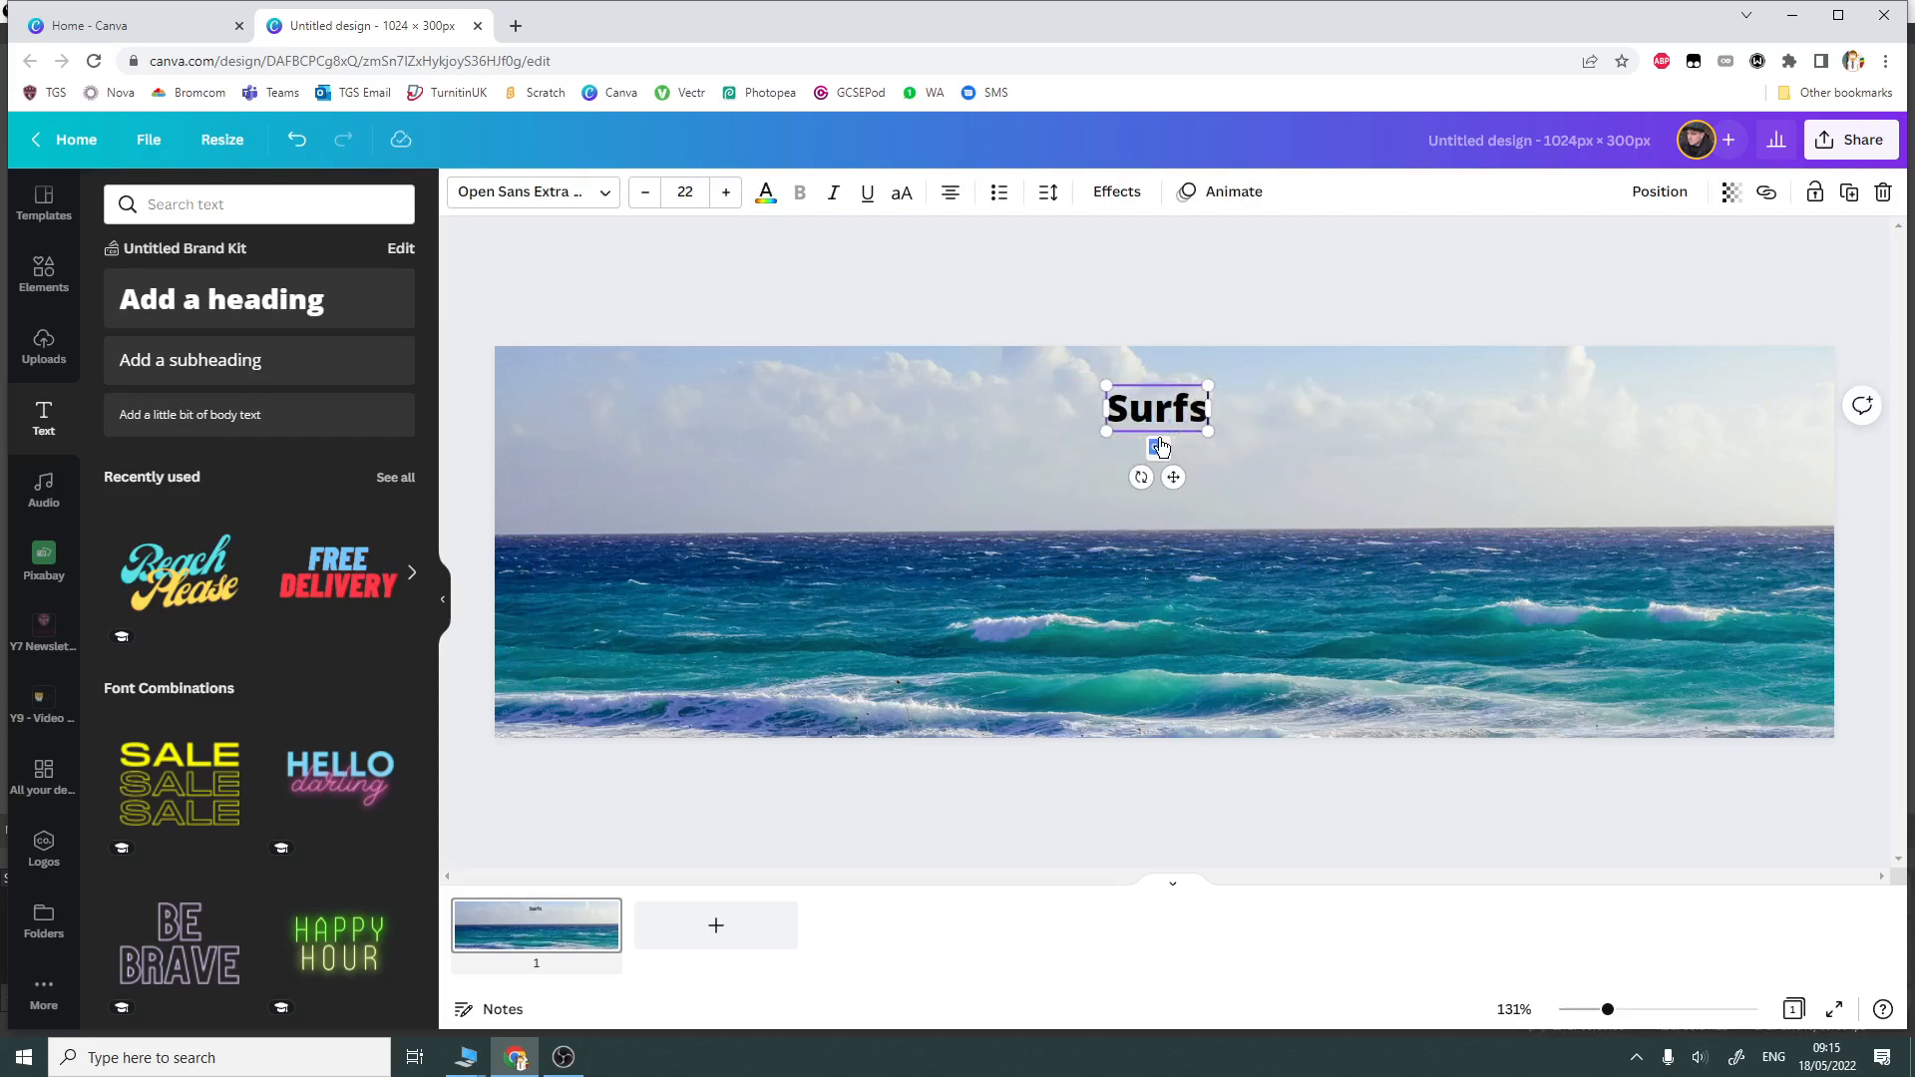
text( Up)
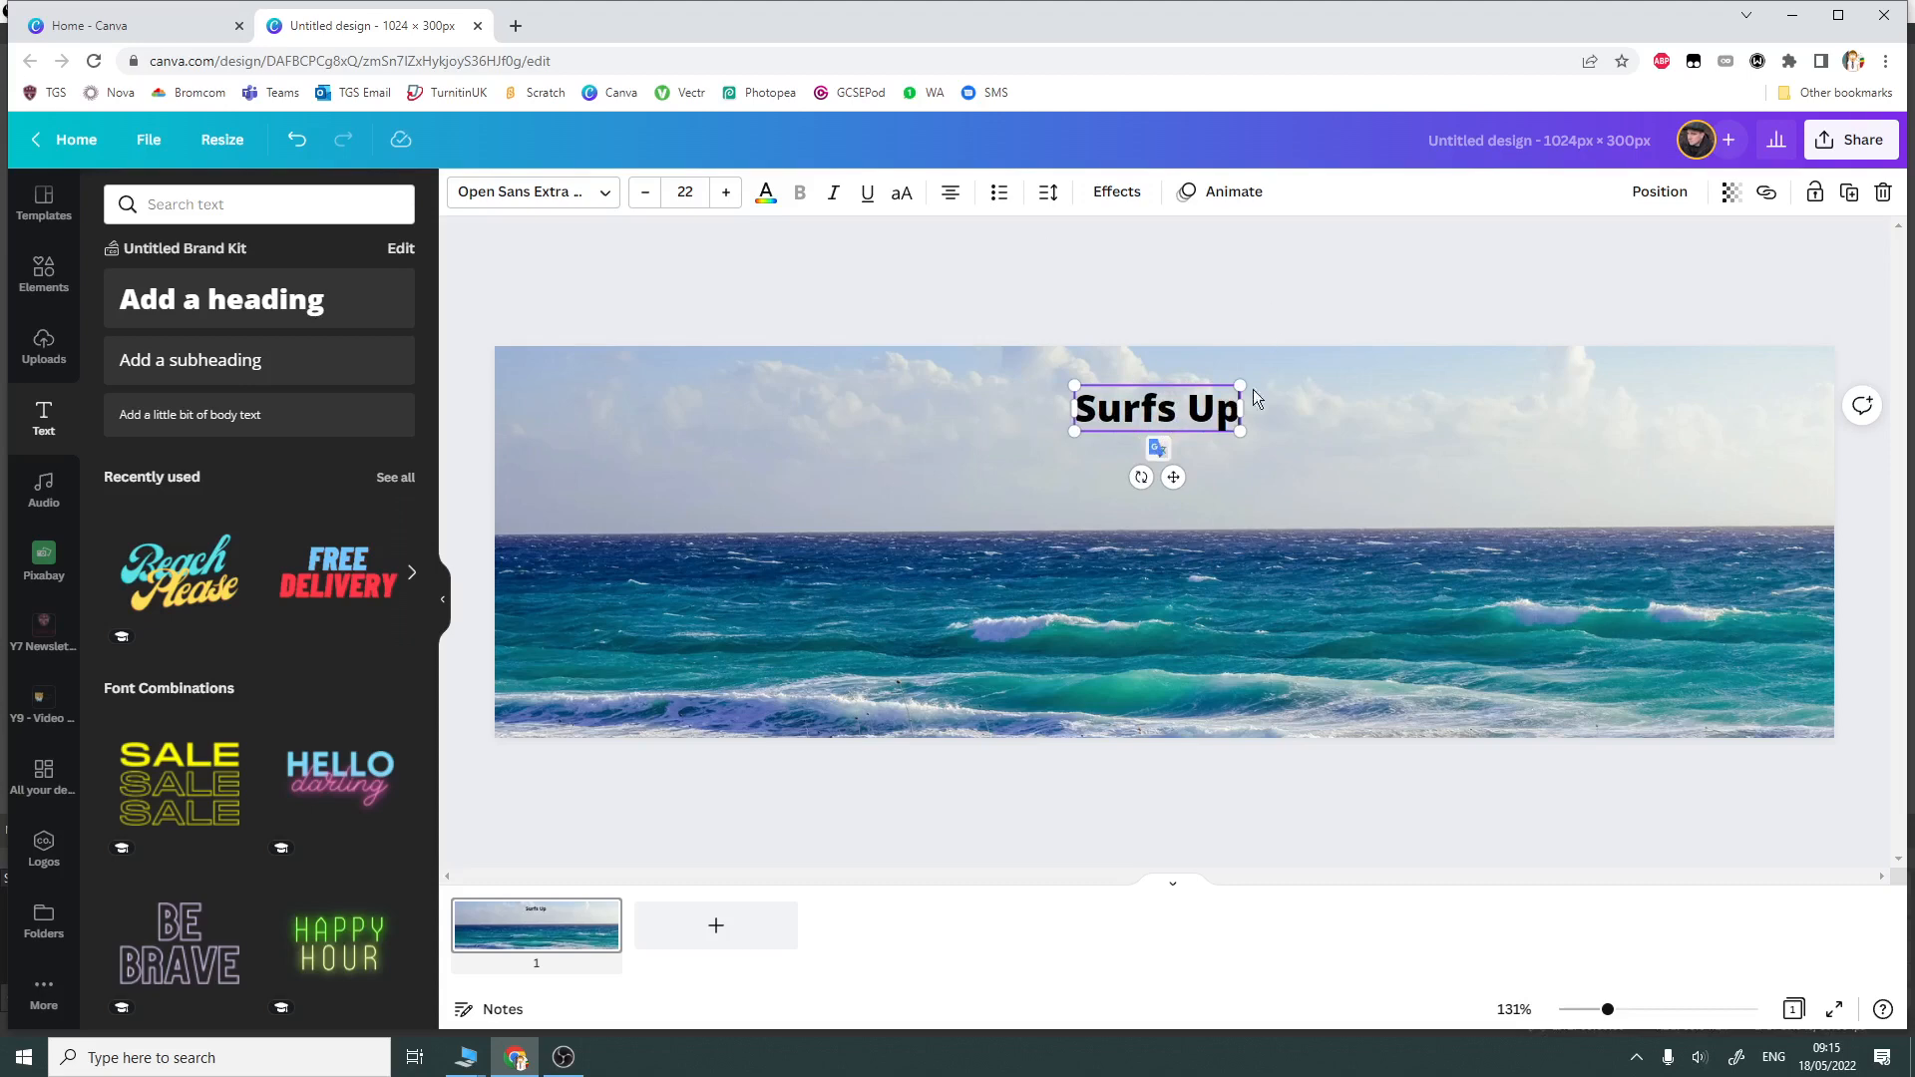
- Change the font of the "Surfs Up" heading to Intro Rust
triple_click(1200, 415)
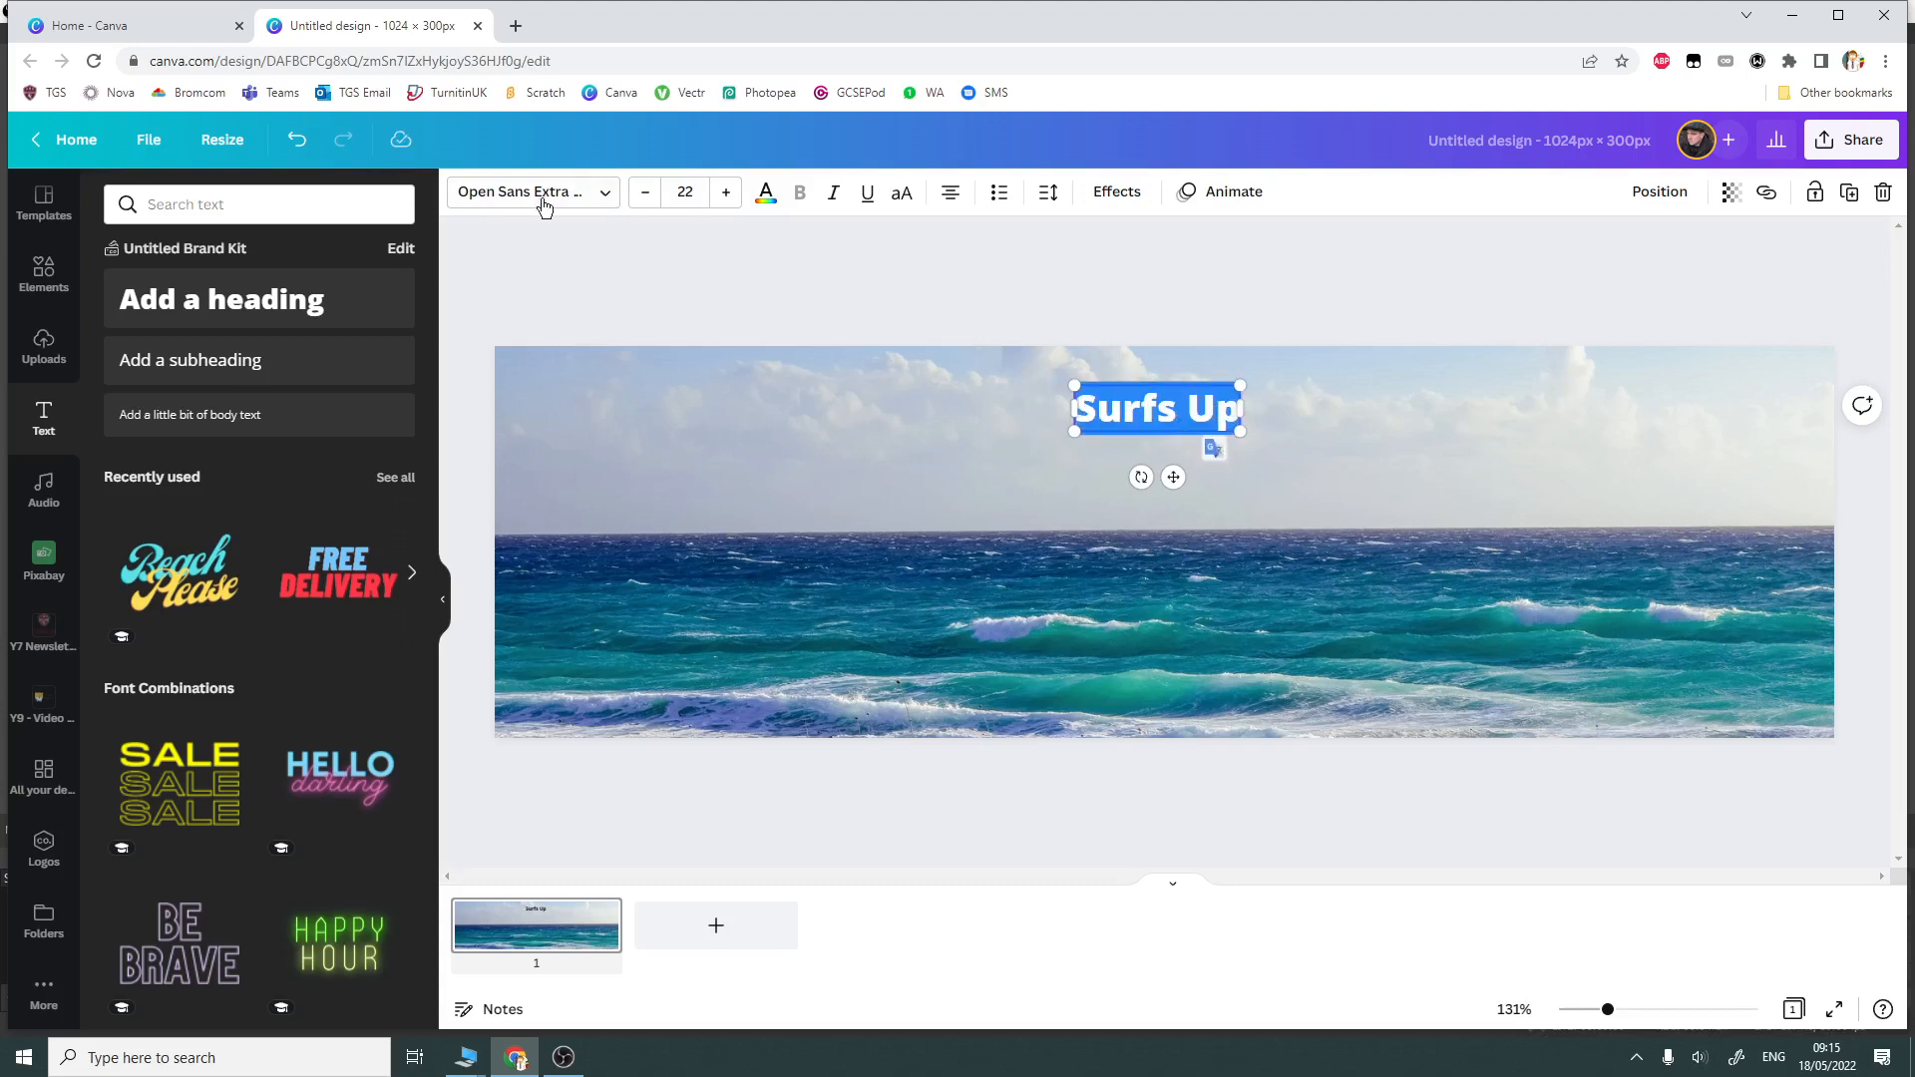
click(600, 200)
click(166, 351)
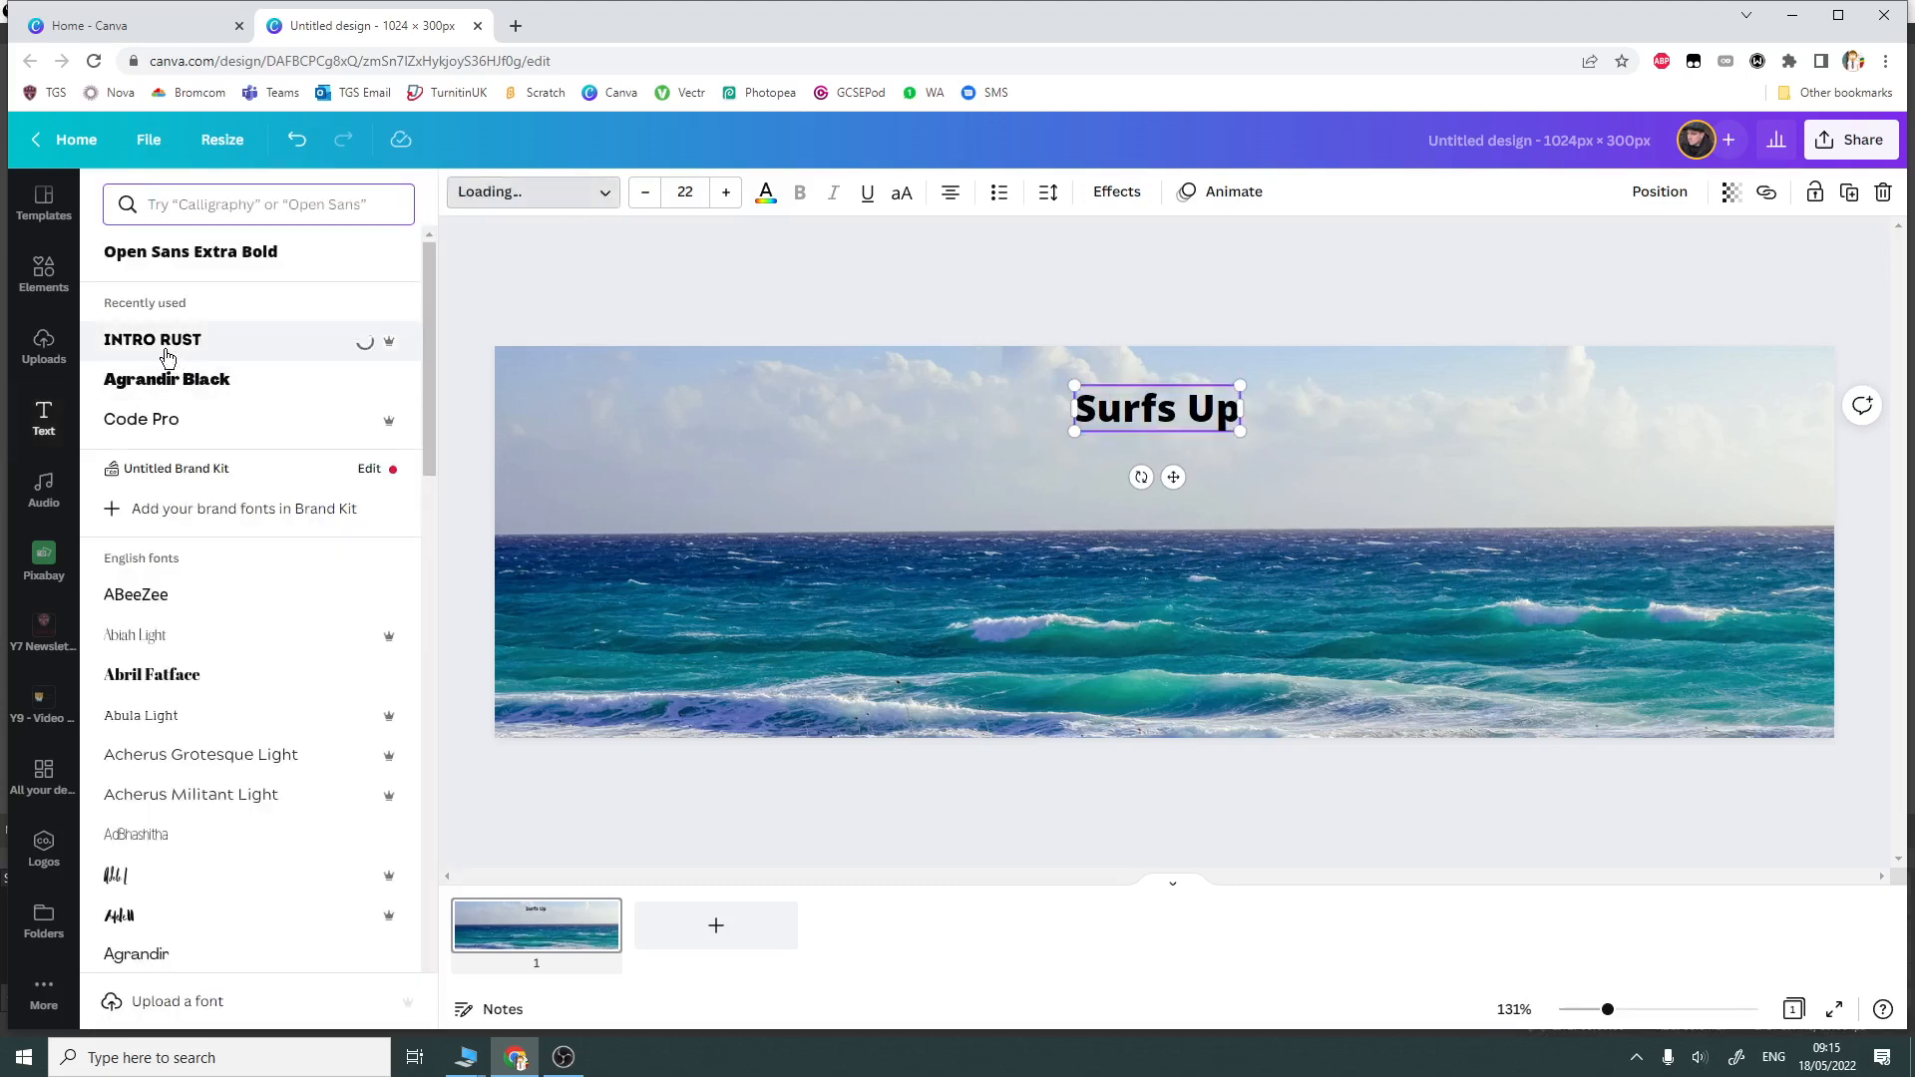
- Enlarge the "Surfs Up" heading to font size 120
click(686, 193)
click(726, 193)
click(726, 192)
click(726, 192)
click(726, 192)
click(726, 192)
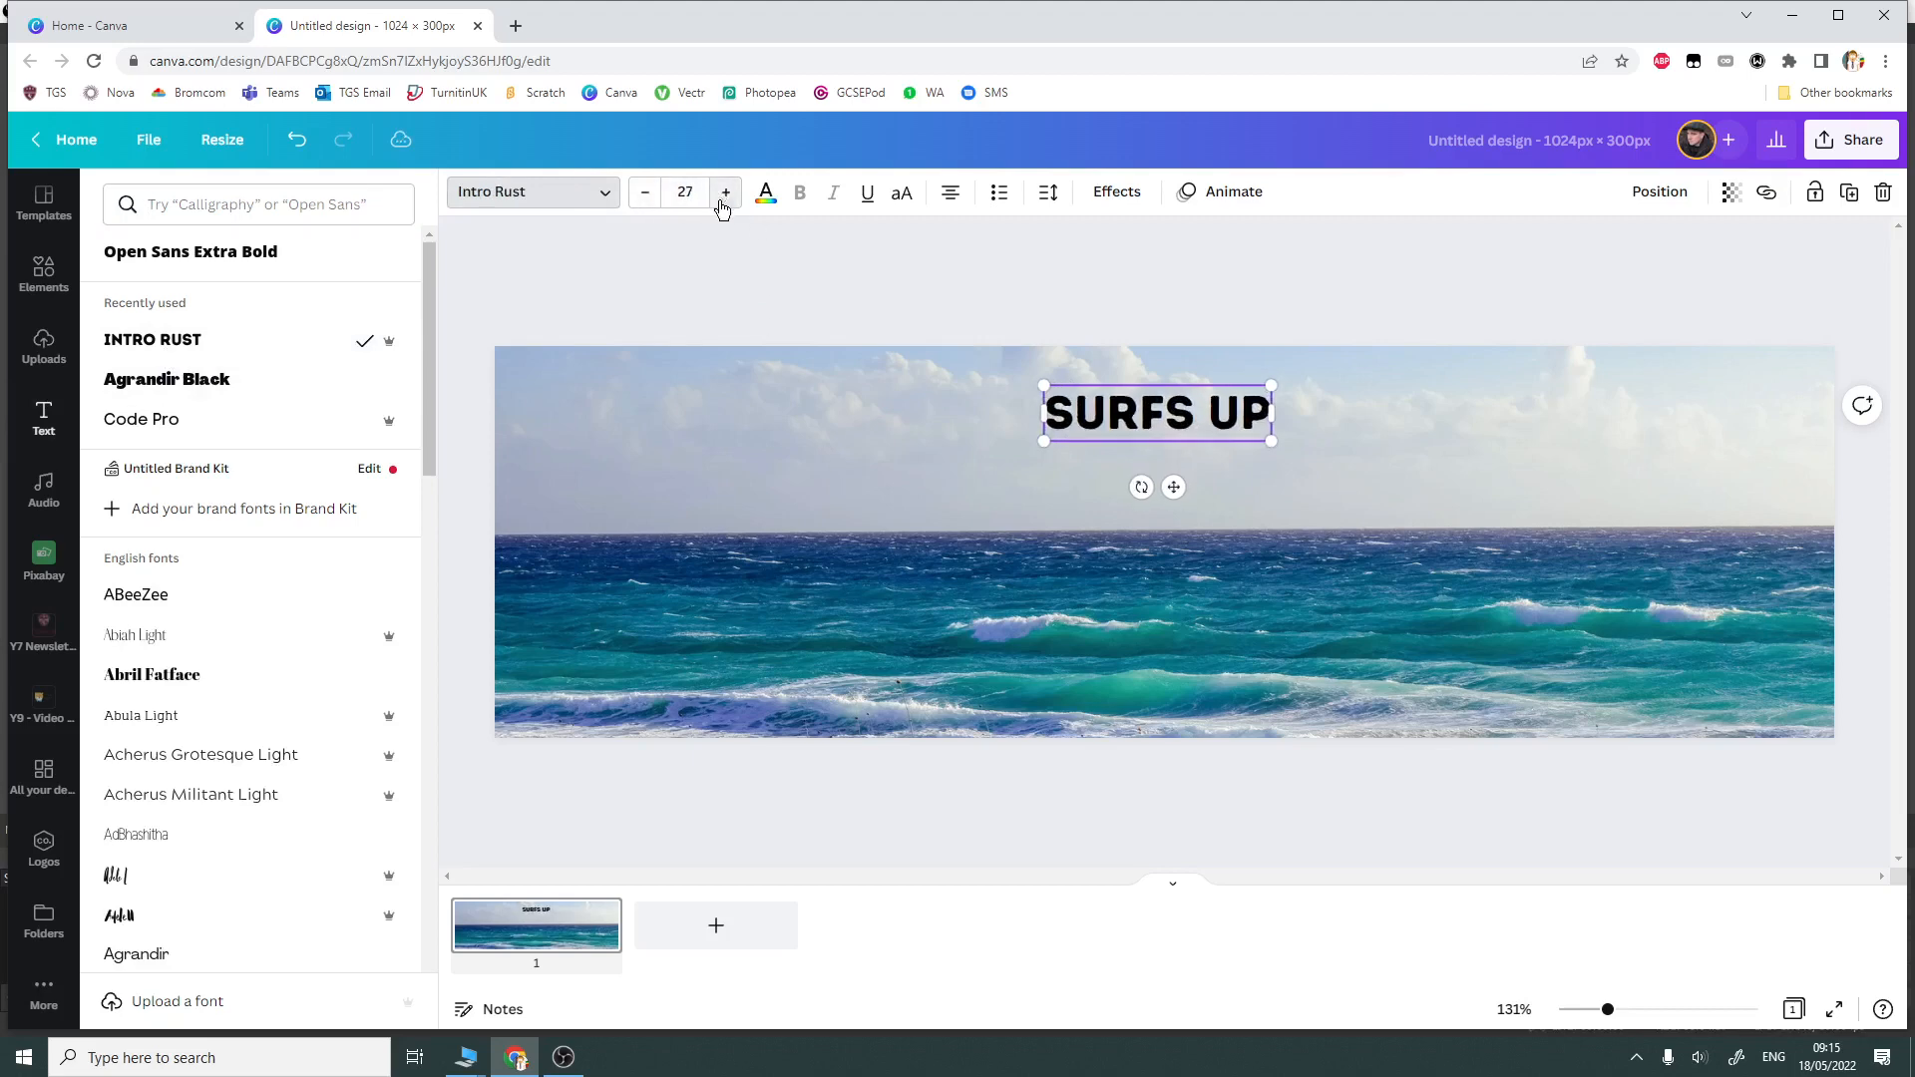
click(726, 192)
click(726, 193)
click(696, 195)
text(28)
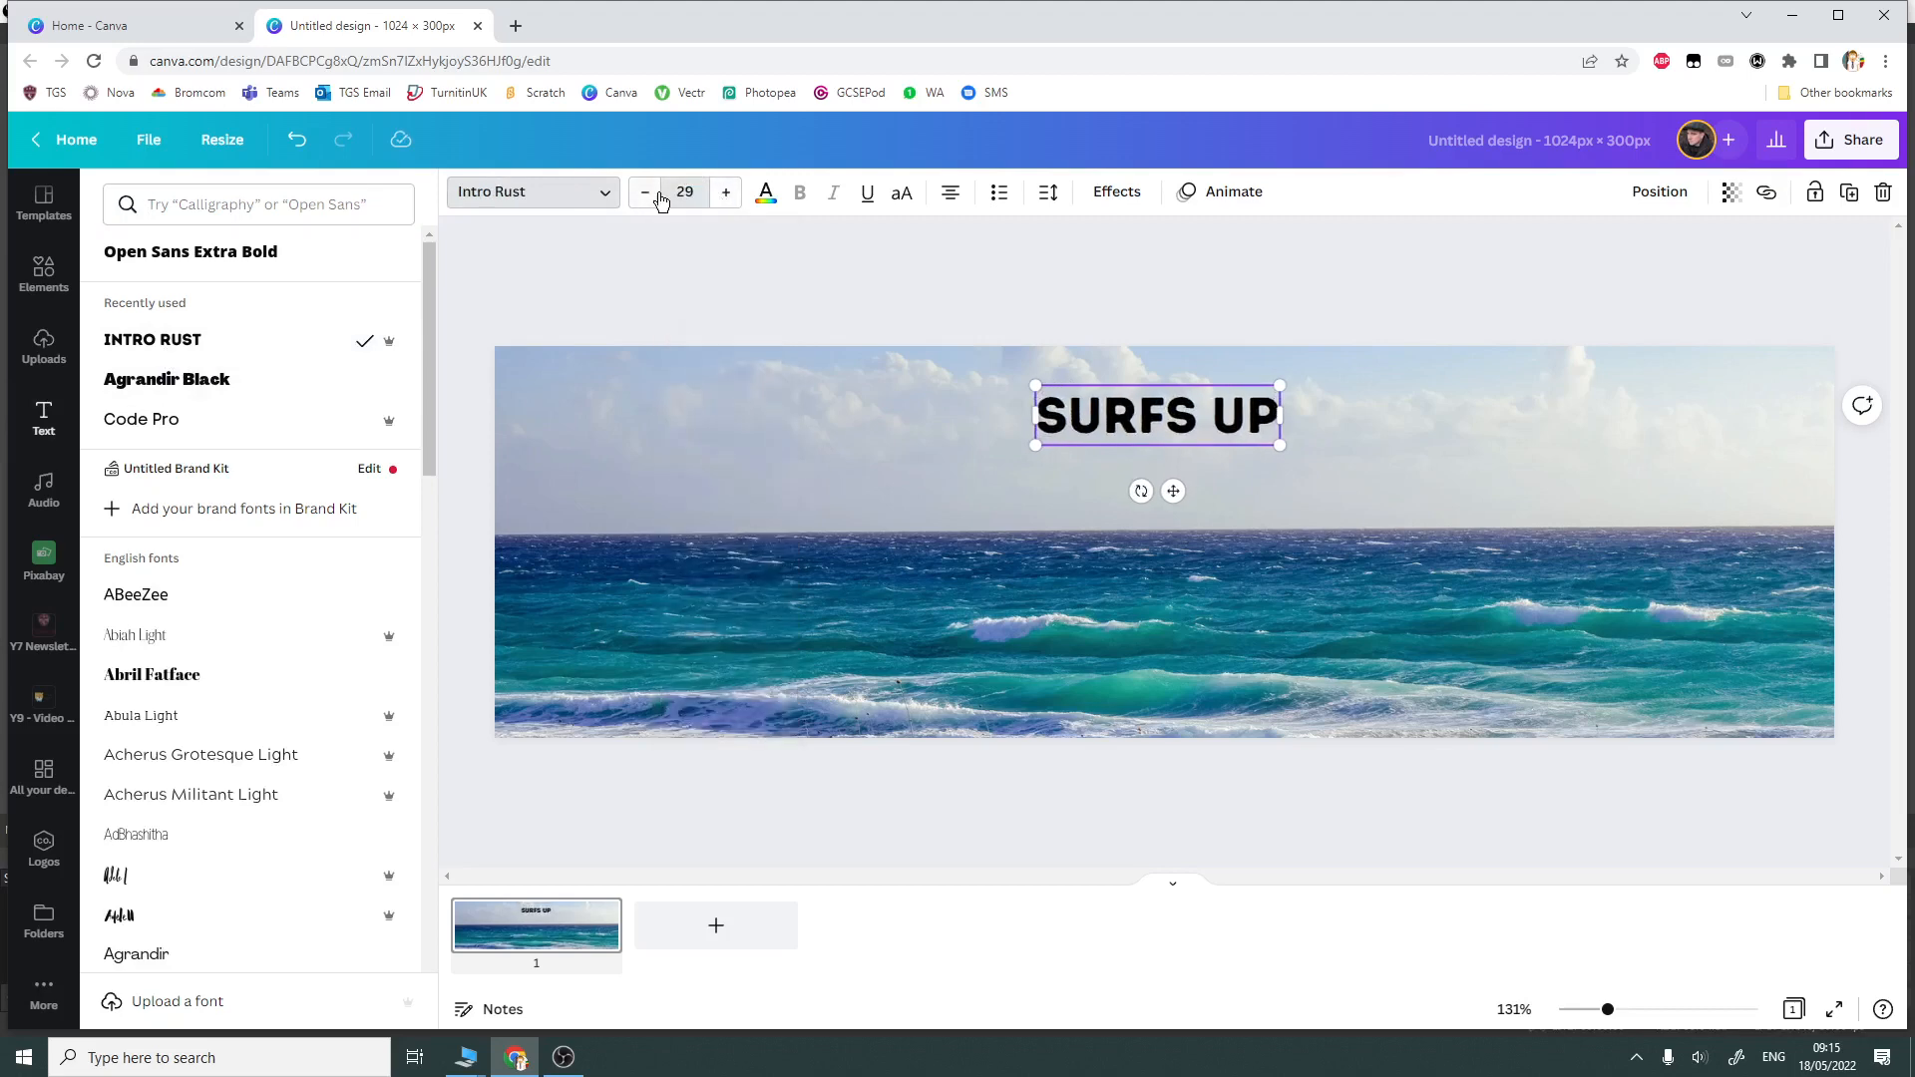
key(Return)
click(692, 188)
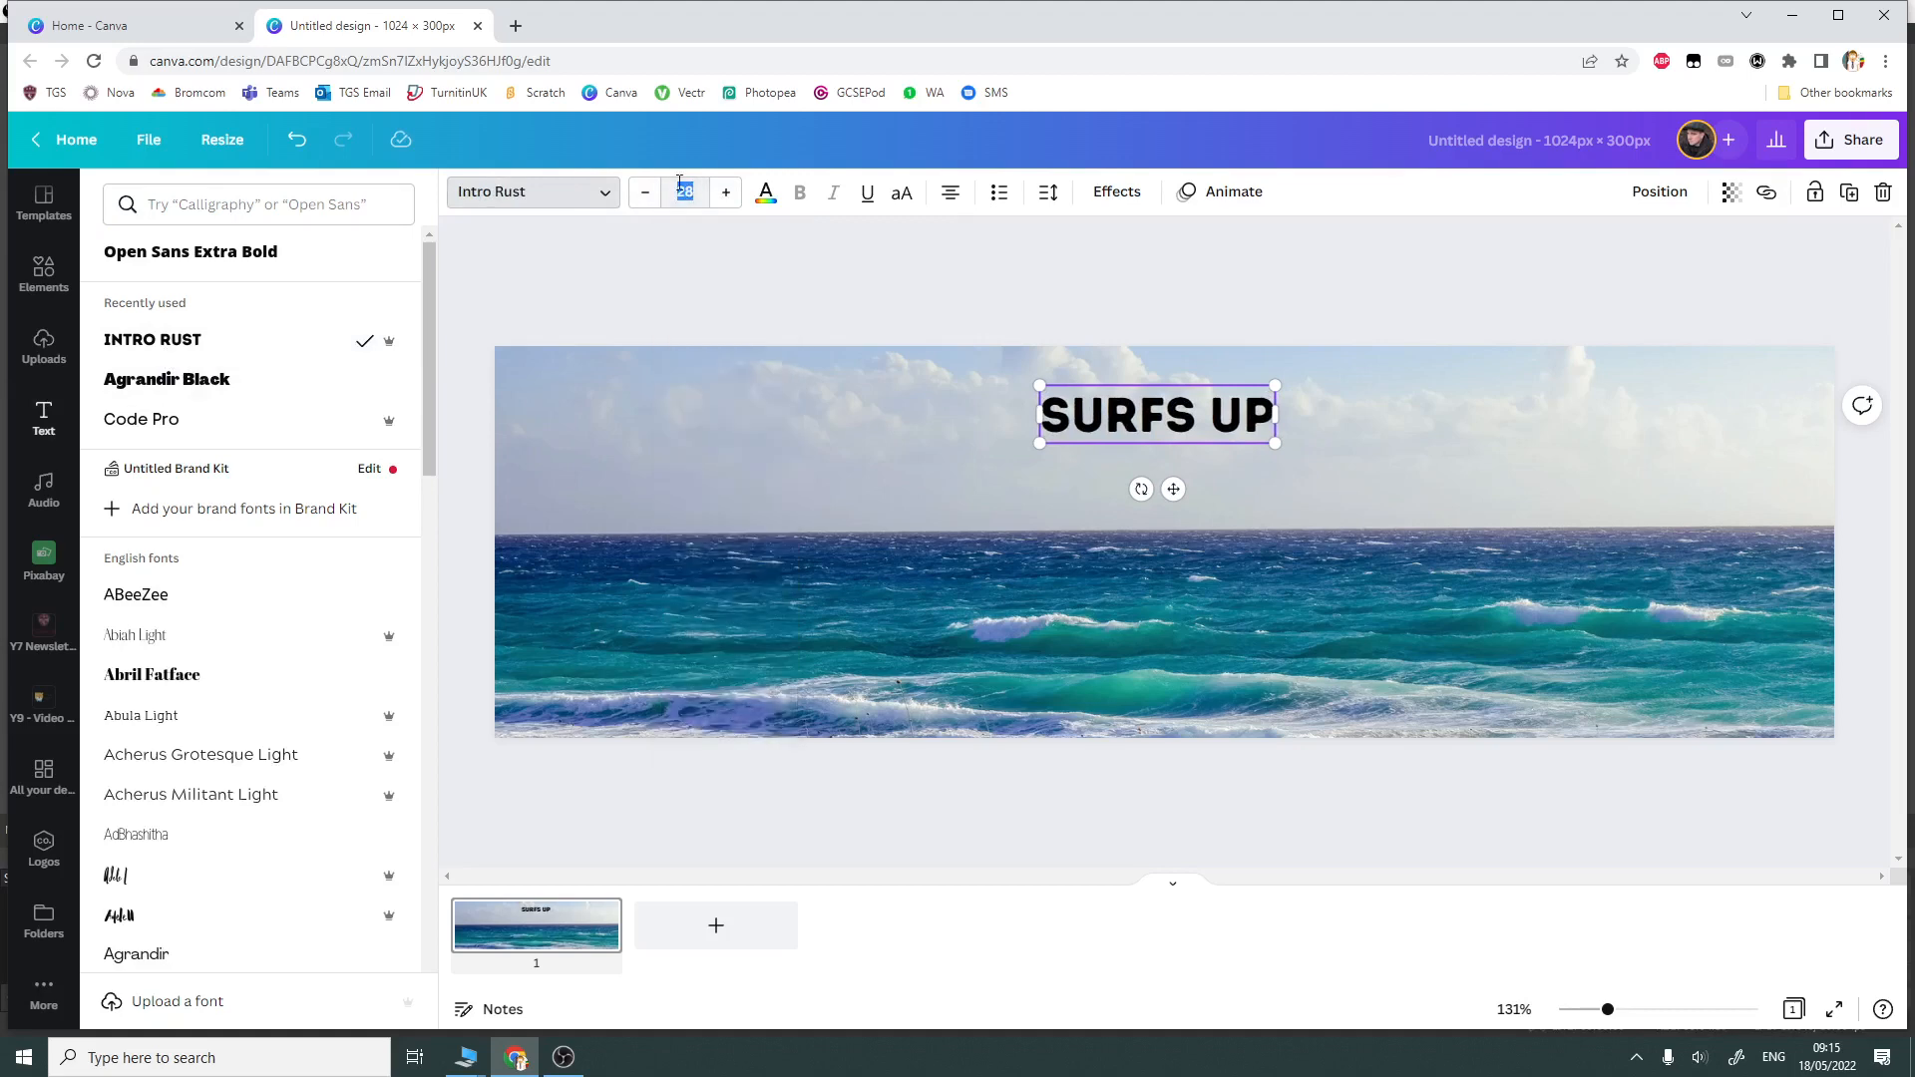
key(Return)
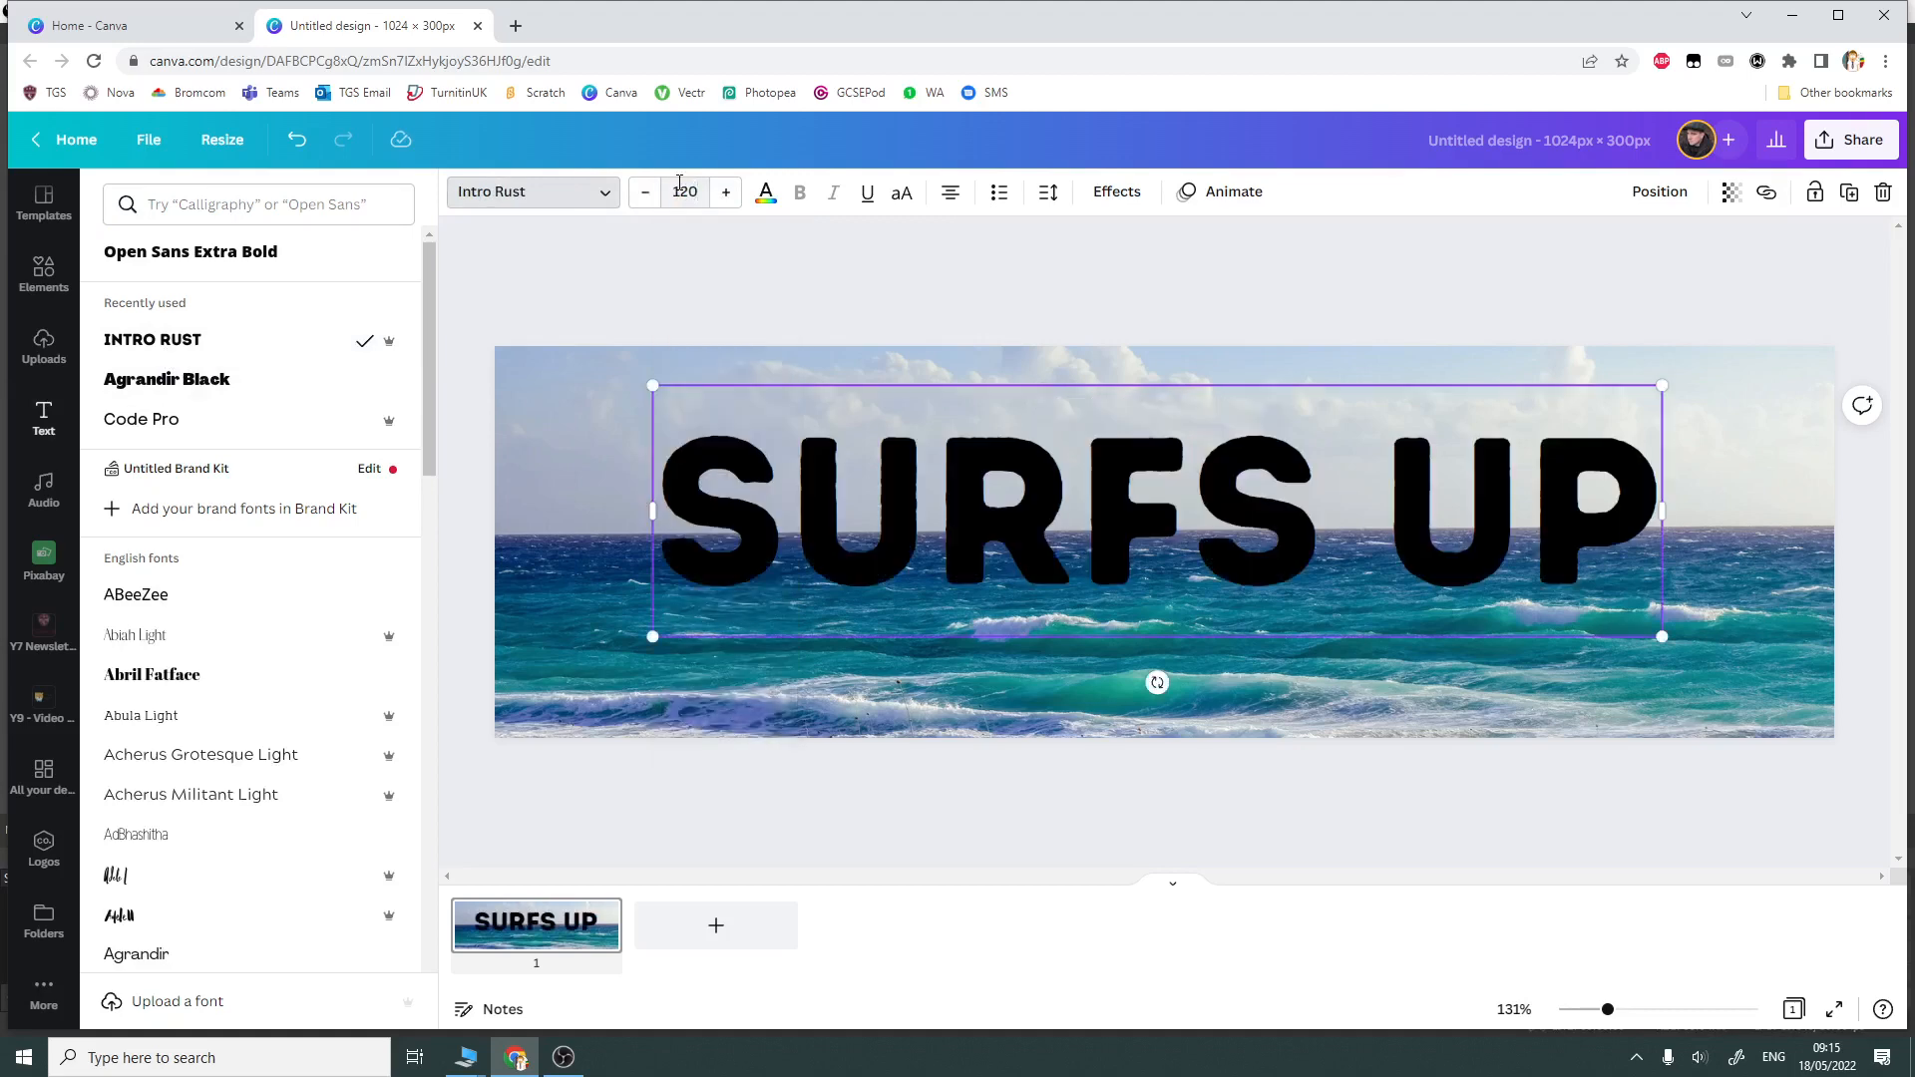
- Colour the heading purple and give it the Echo text effect after trying Neon
click(766, 192)
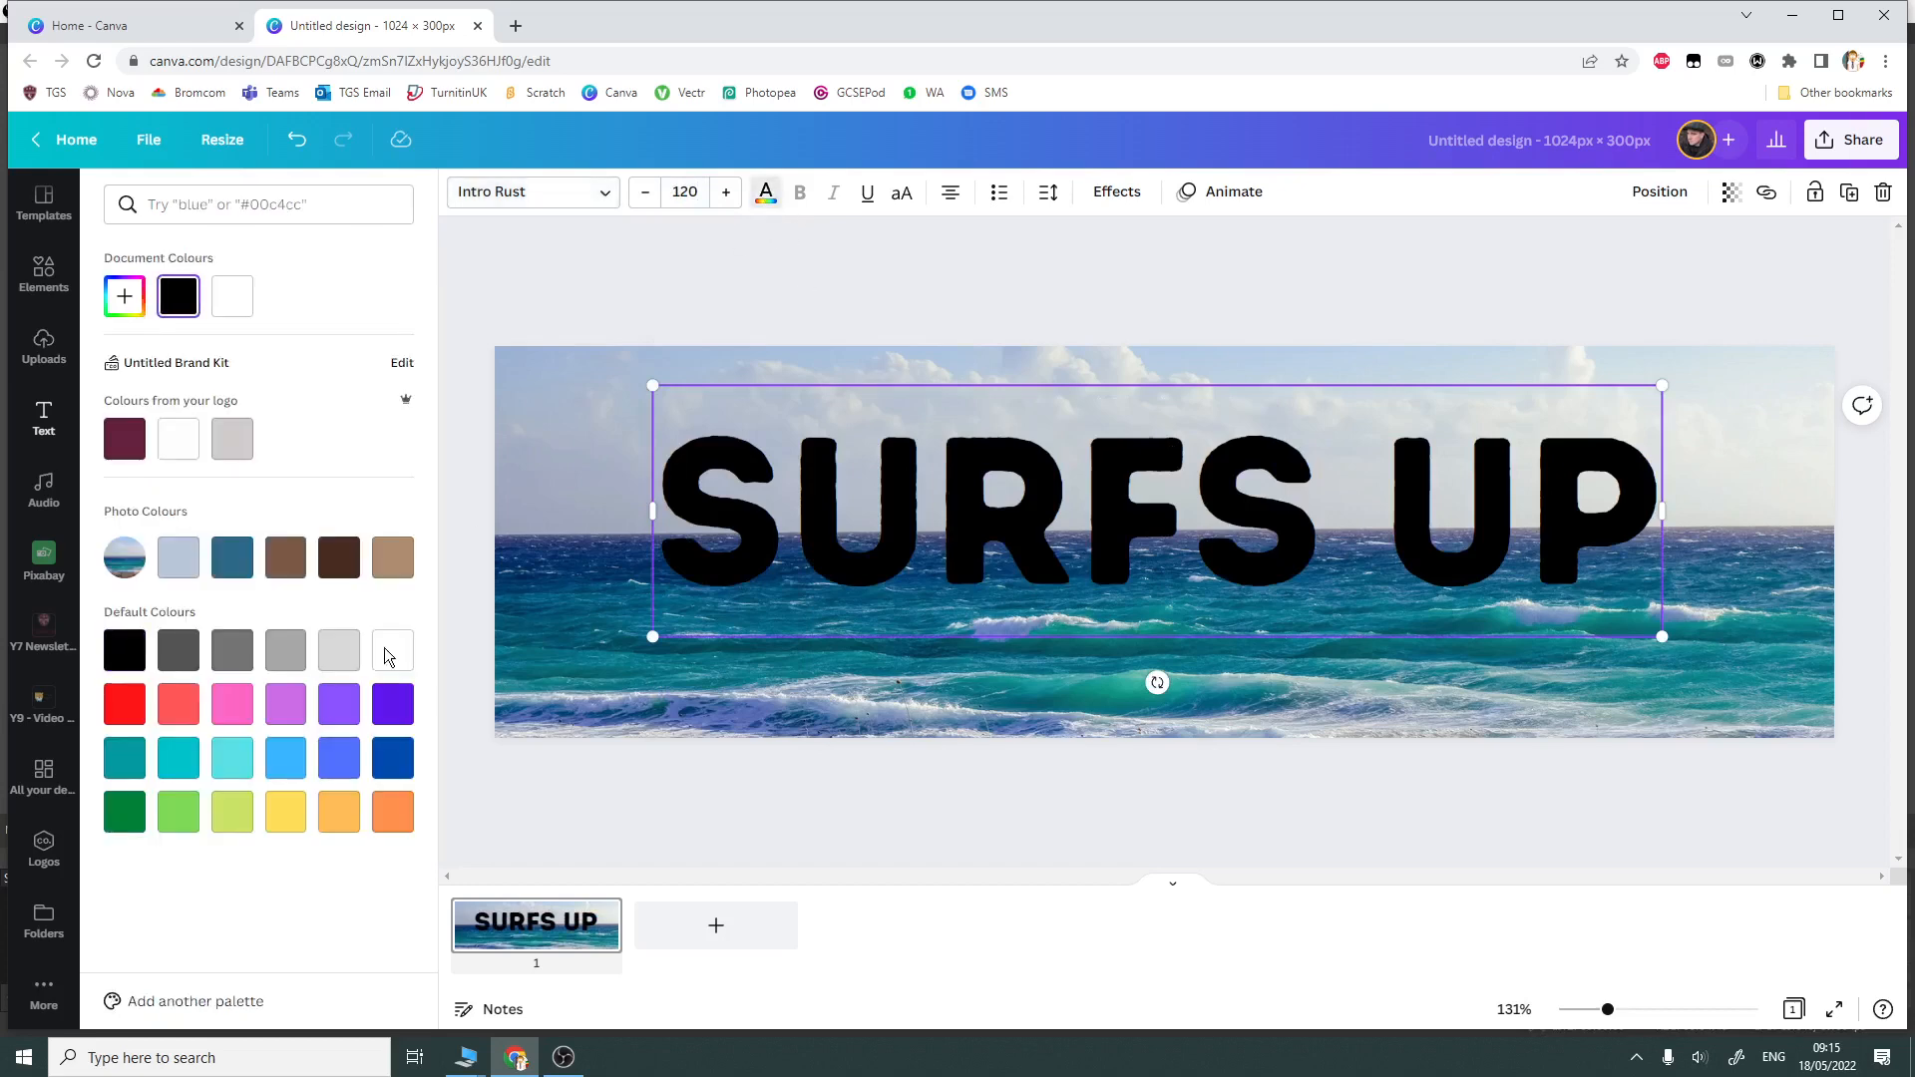
click(337, 708)
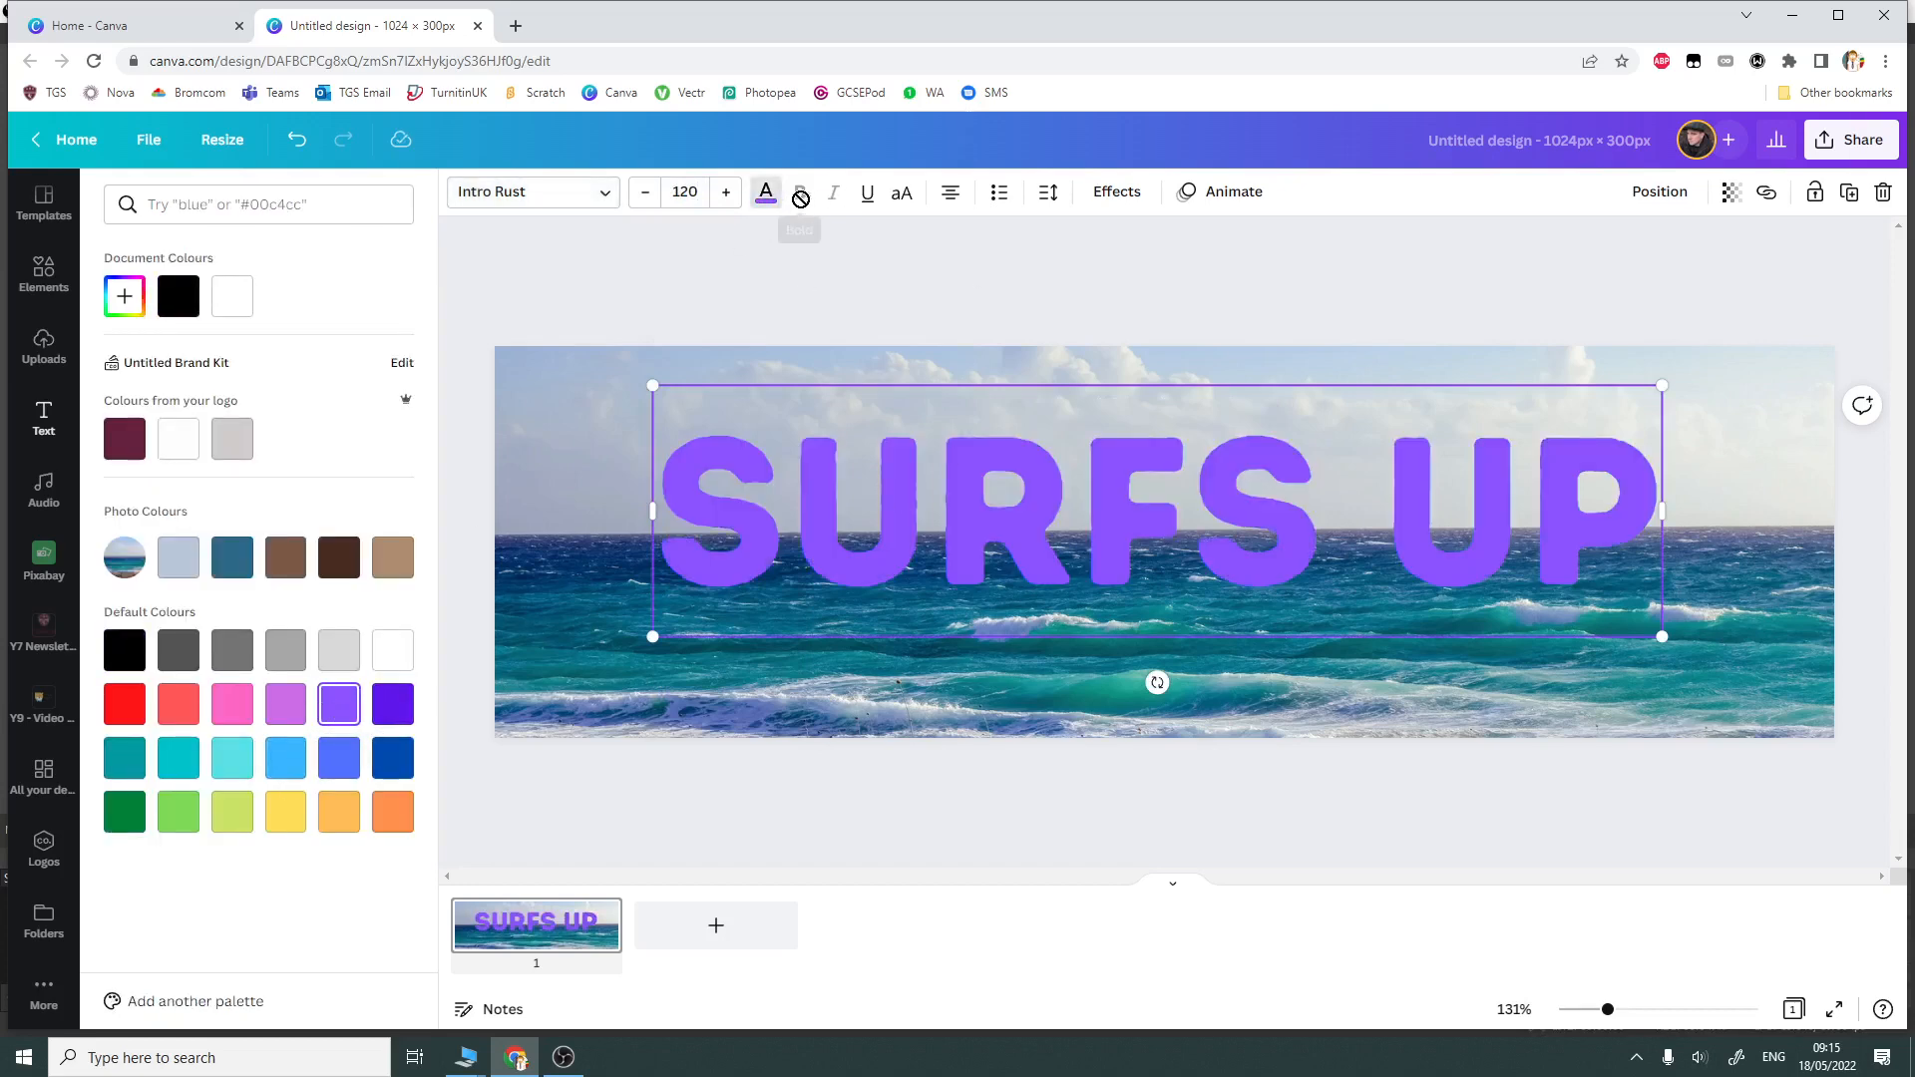
click(1121, 196)
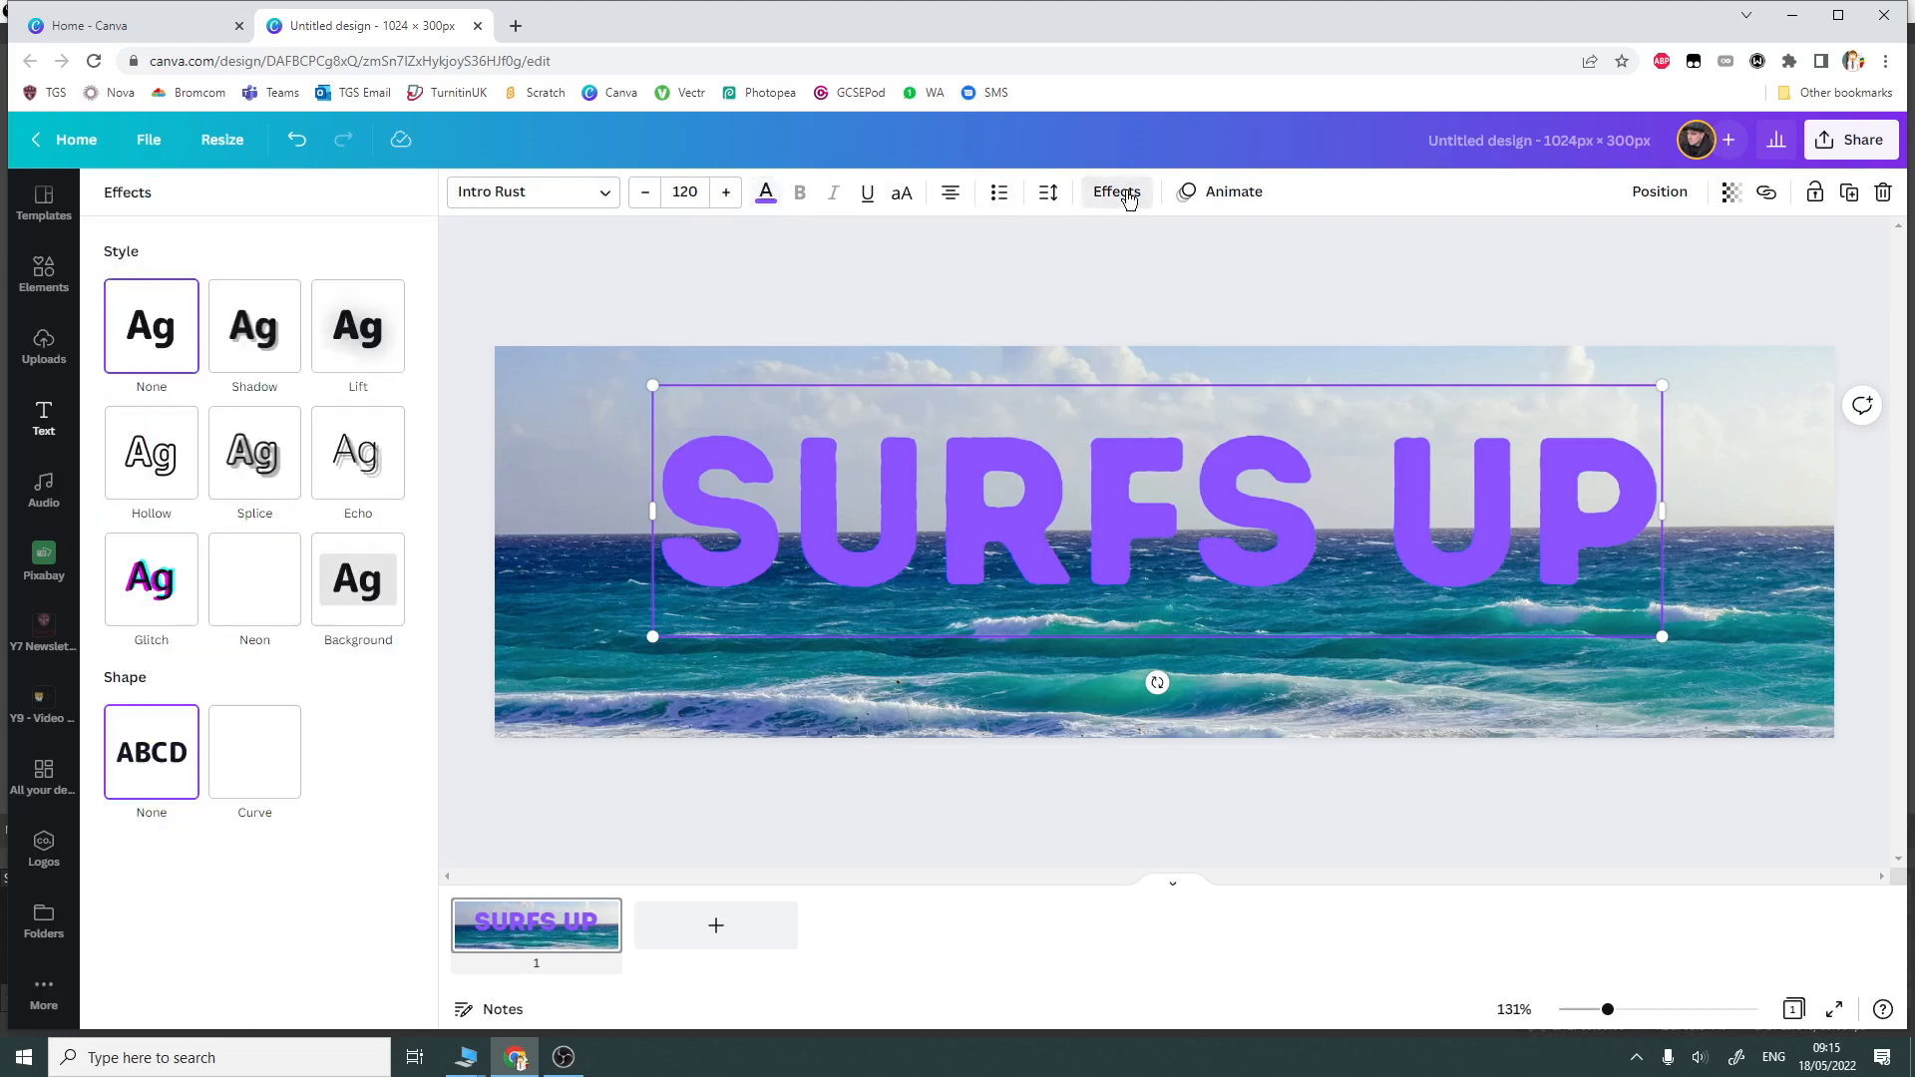
click(277, 595)
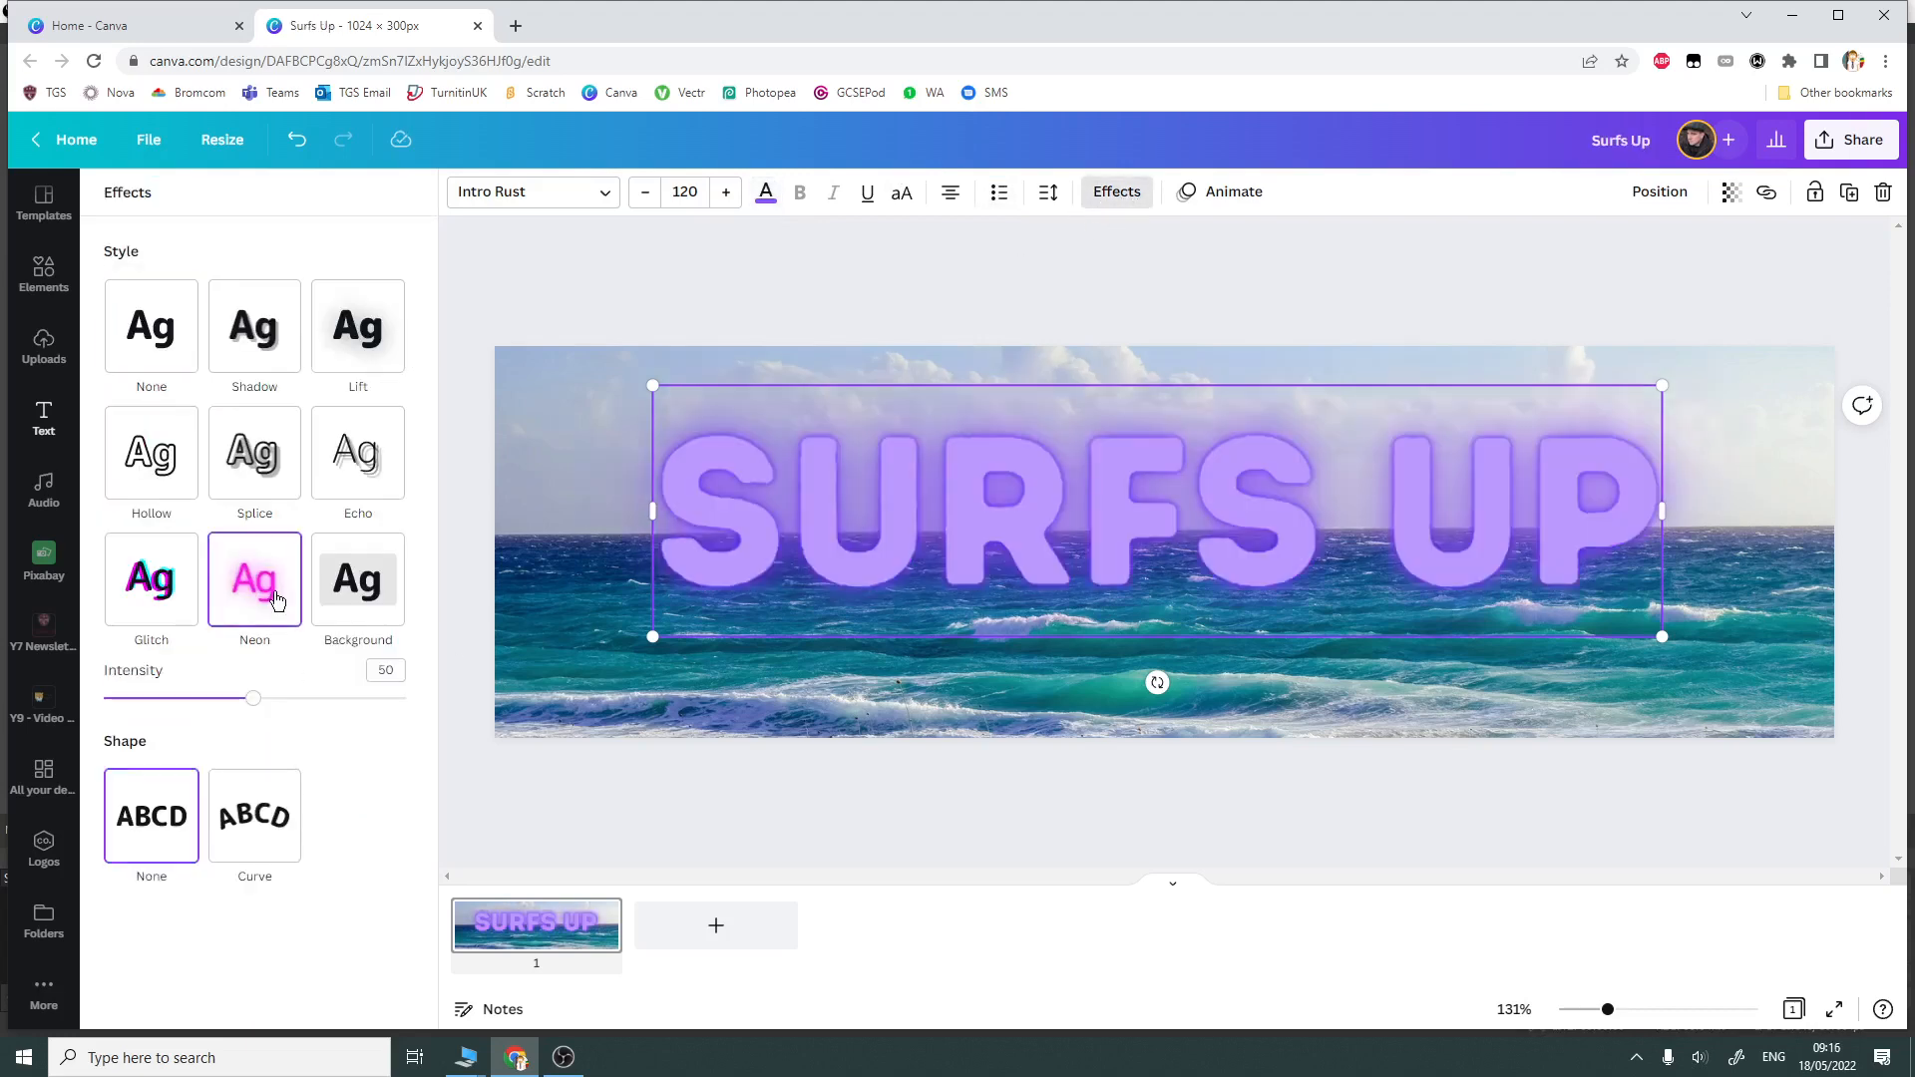
click(359, 463)
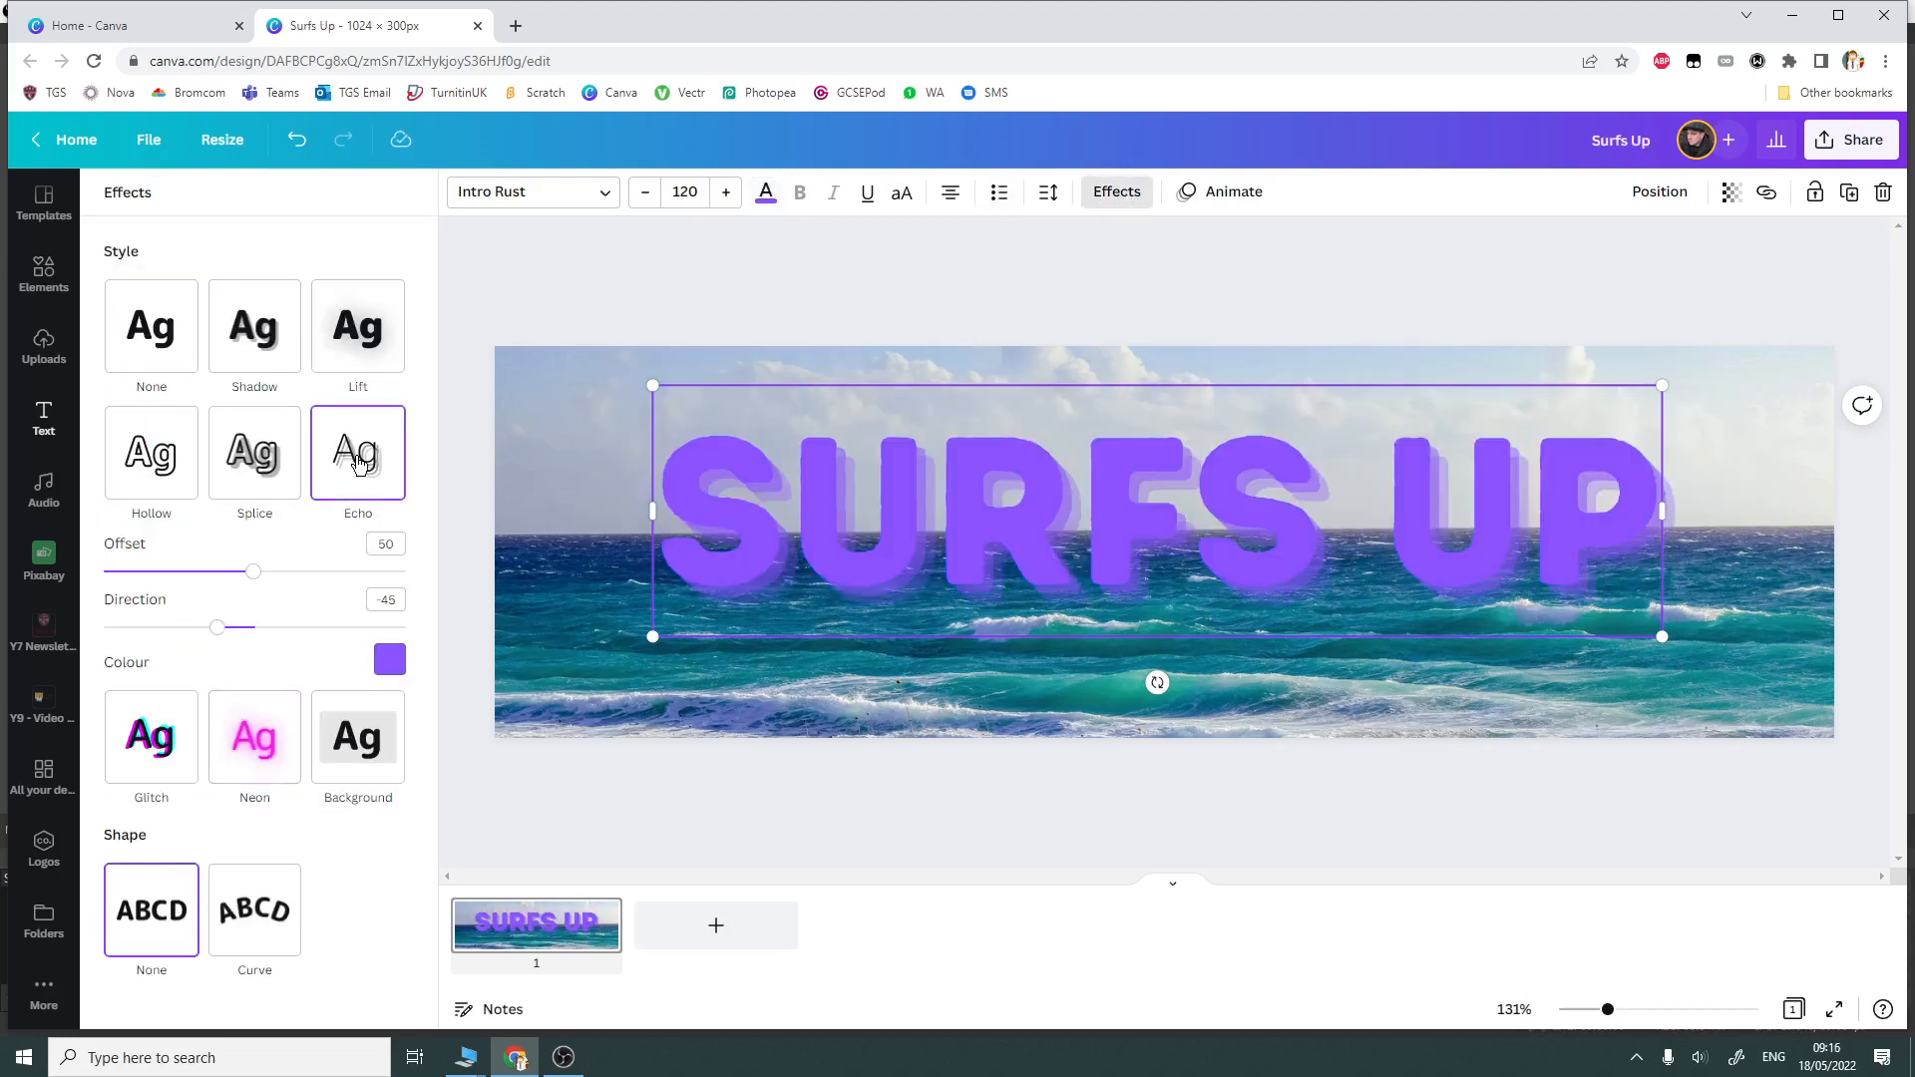
- Apply the Shift text animation to the "Surfs Up" heading
click(1230, 191)
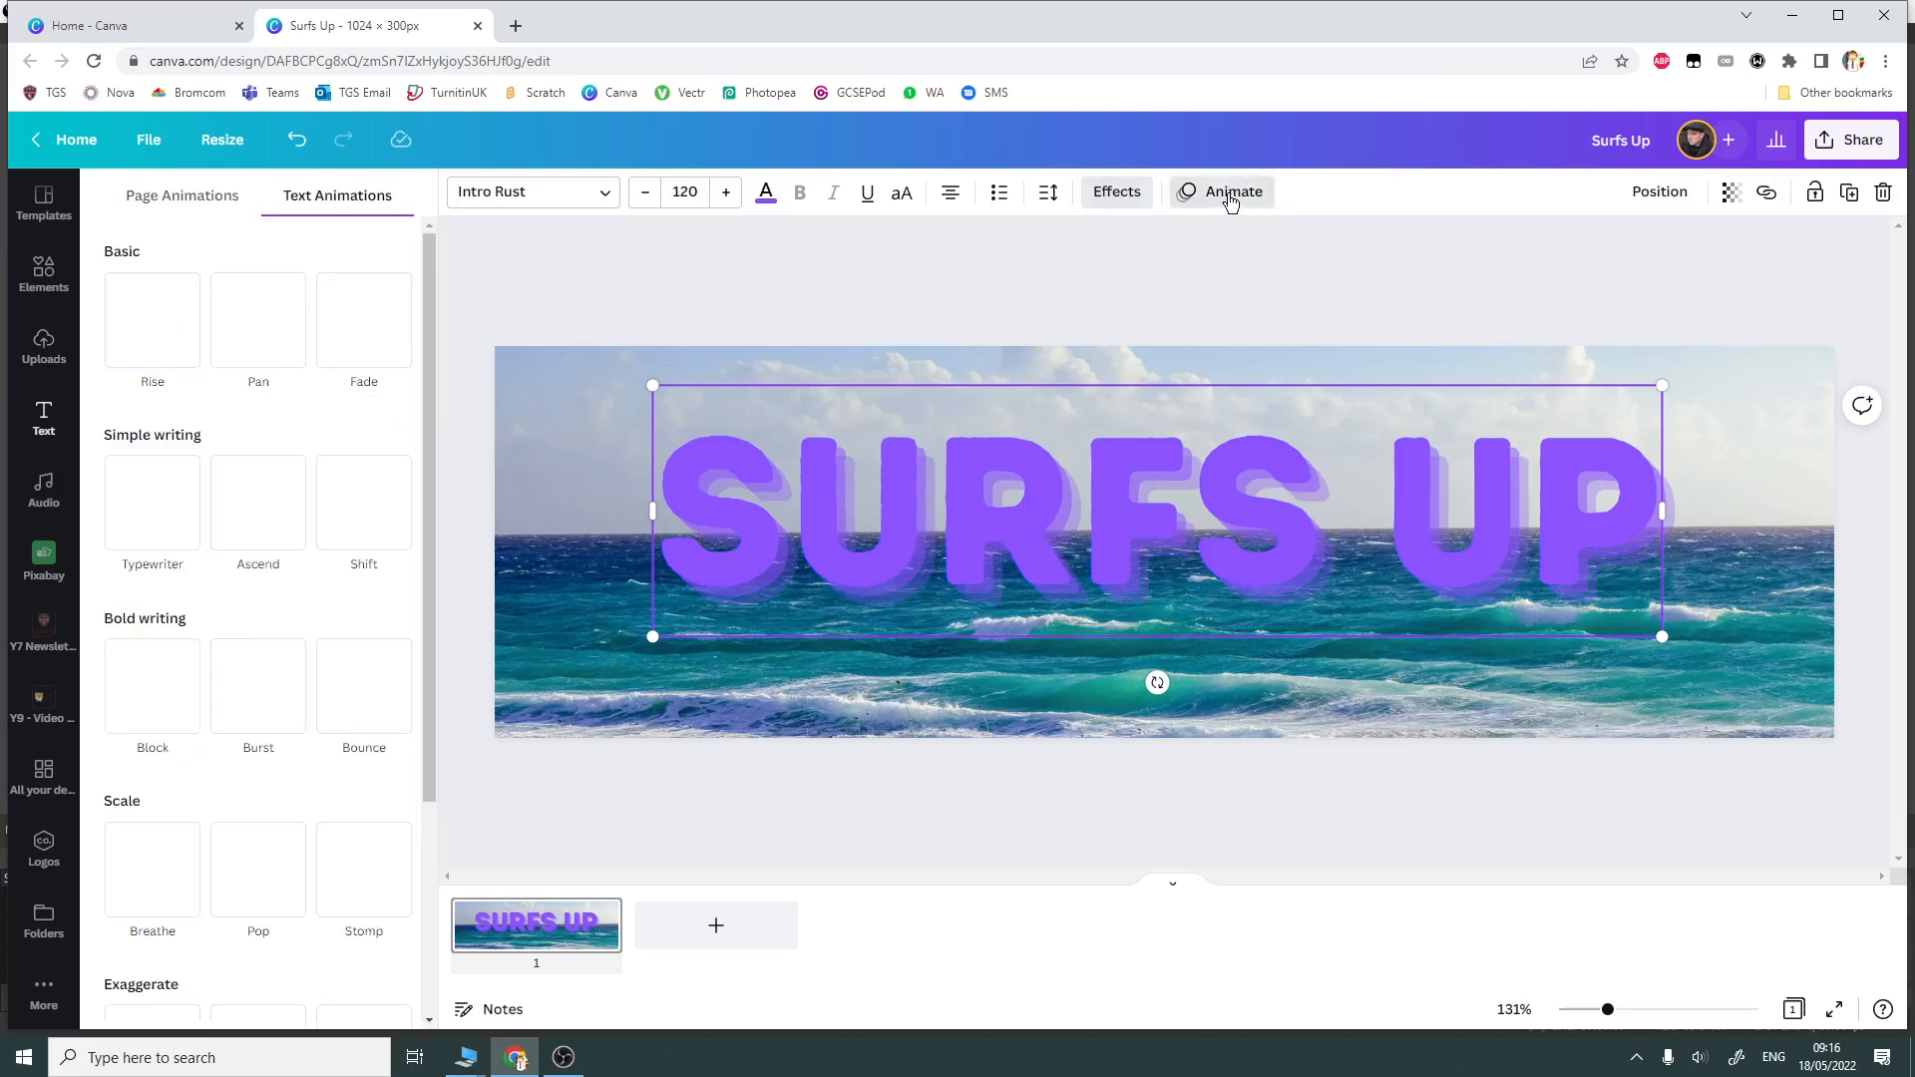
click(364, 526)
scroll(355, 516, down, 1)
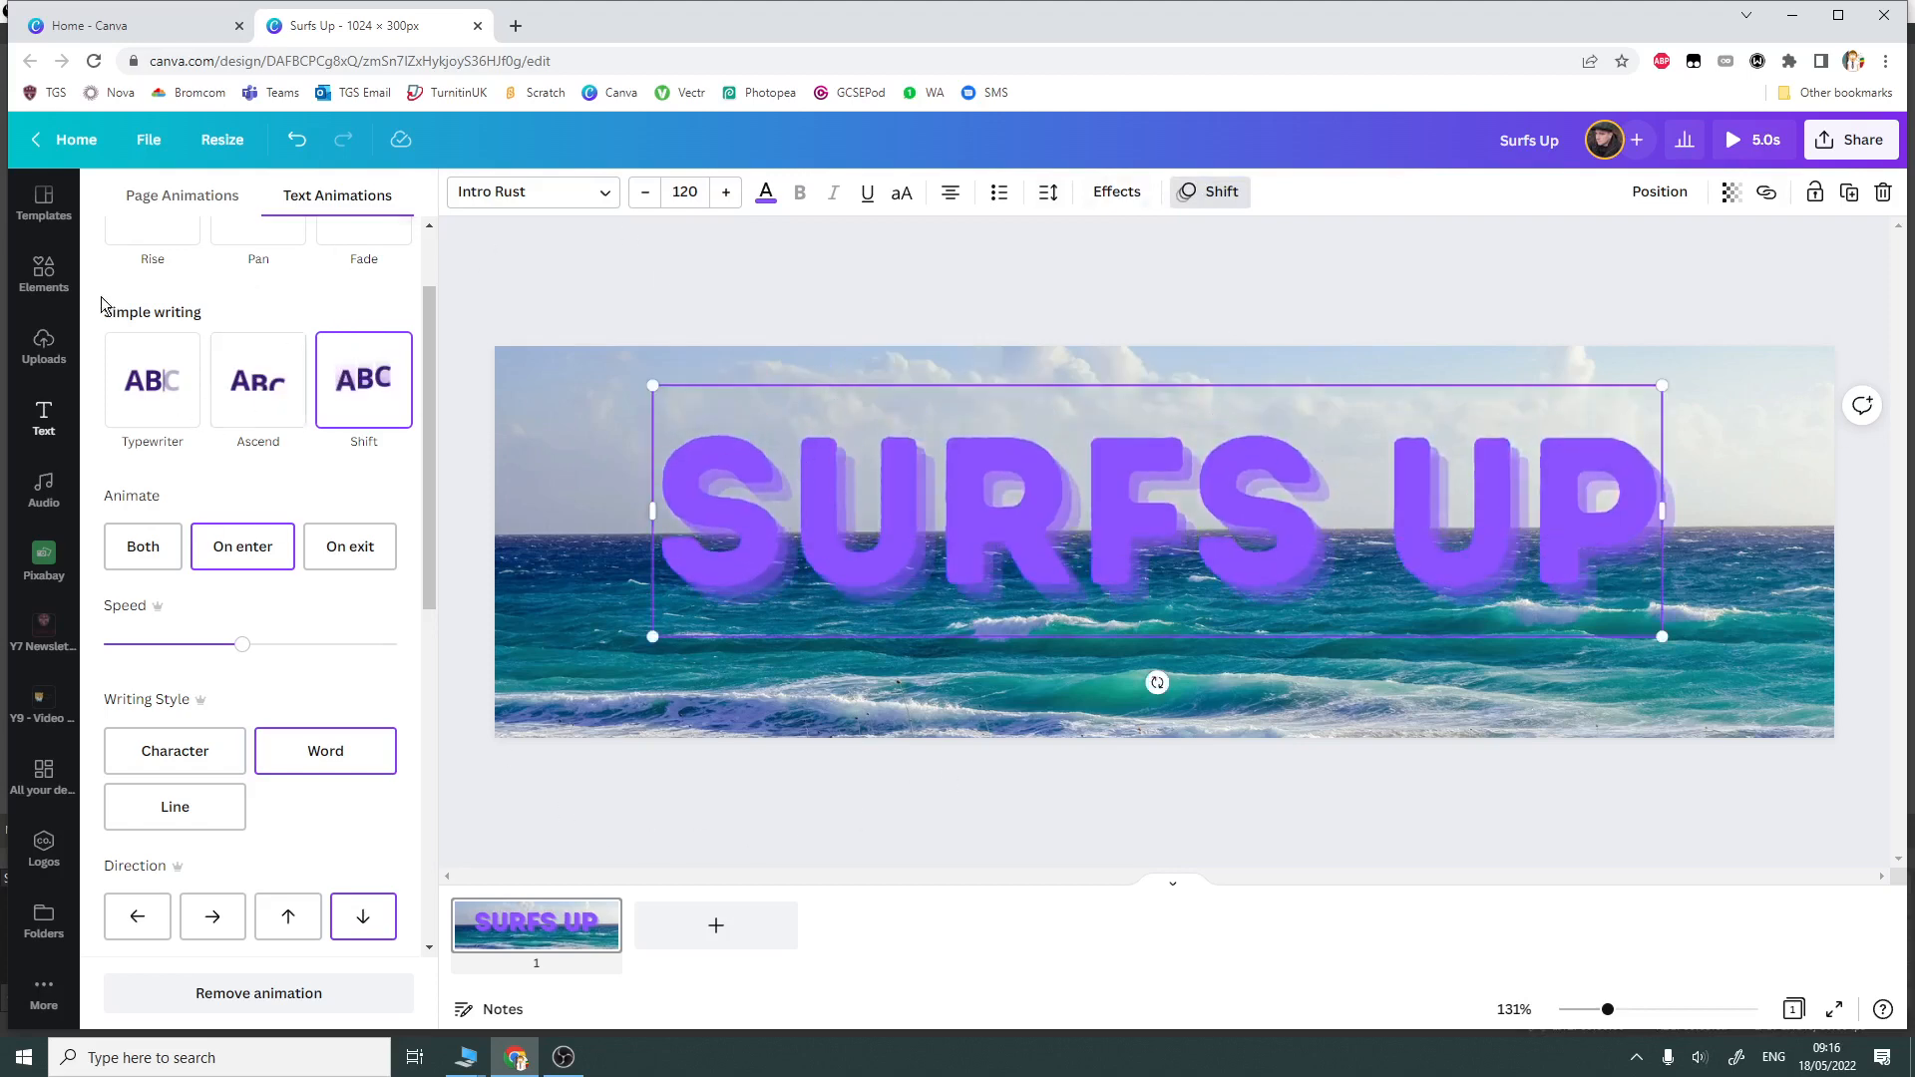
click(814, 816)
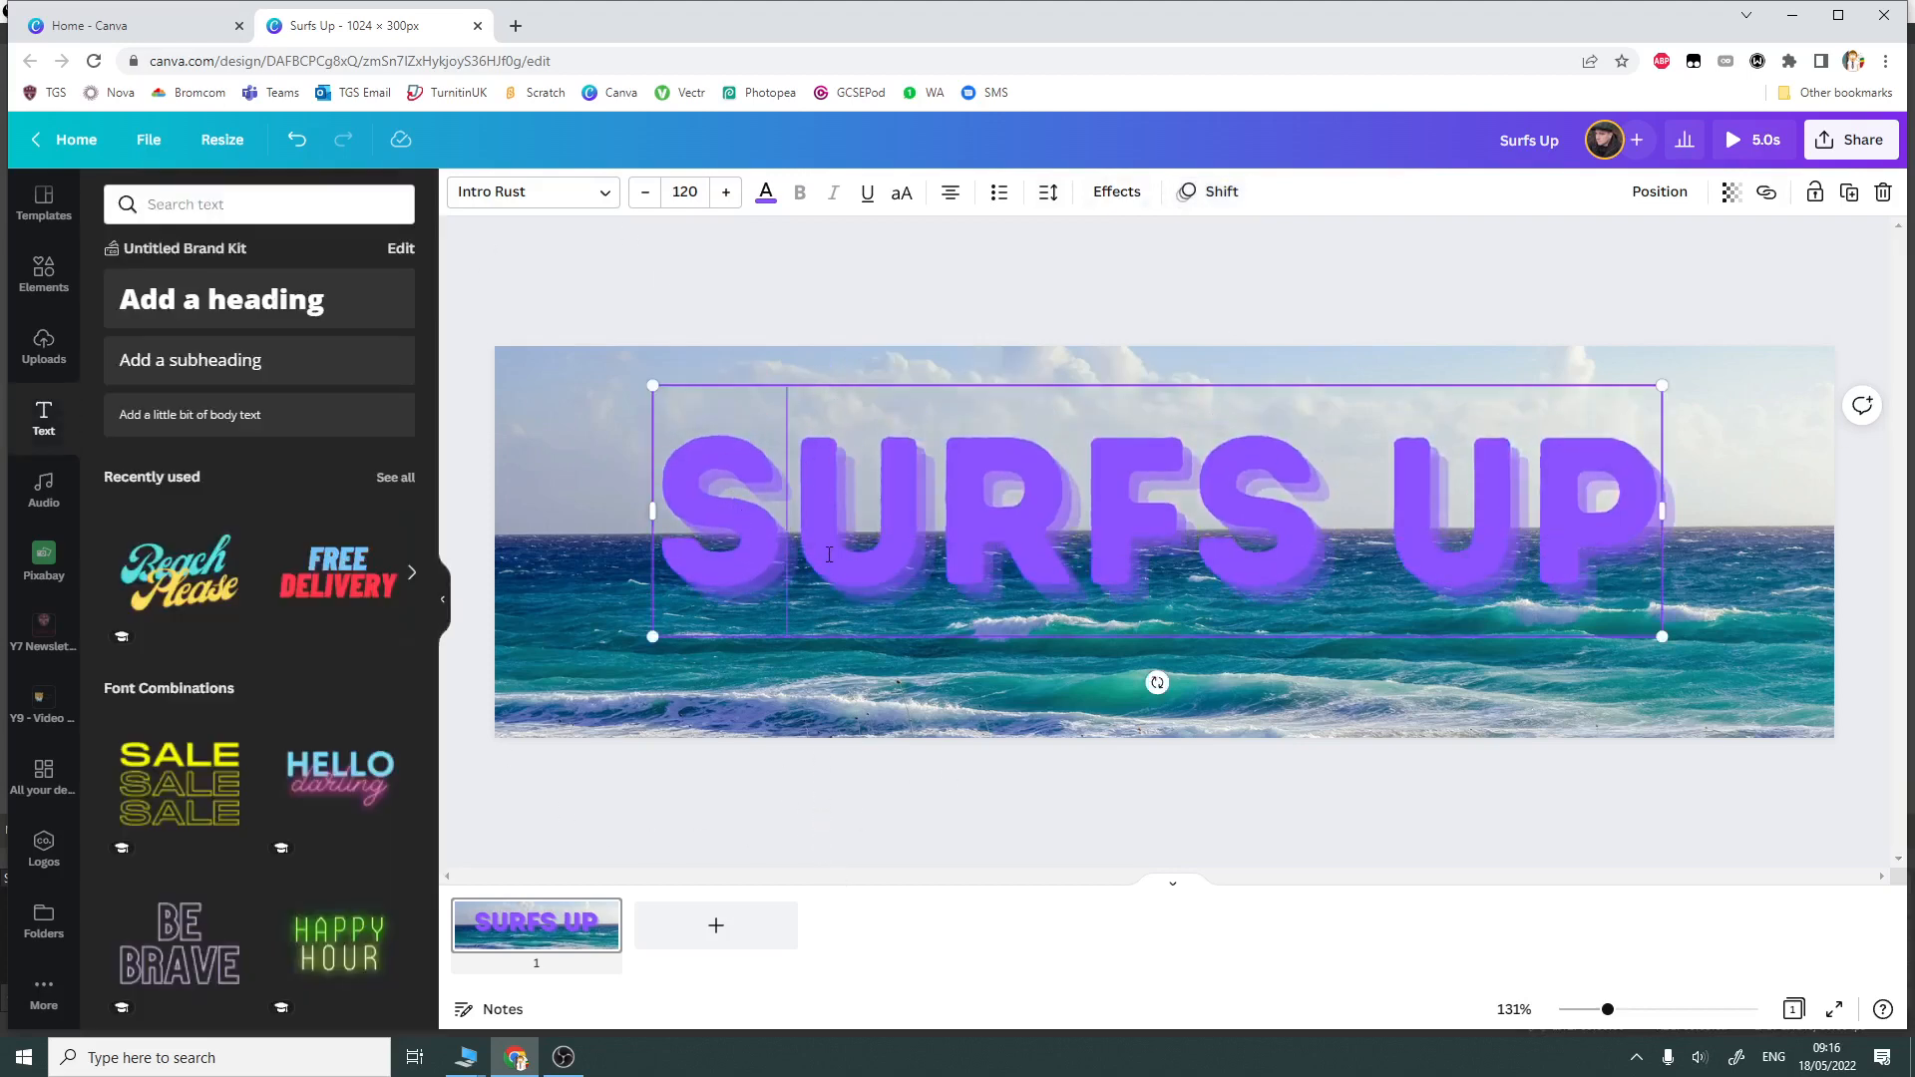
- Delete the purple "Surfs Up" heading from the banner
click(1326, 300)
click(1241, 454)
key(Delete)
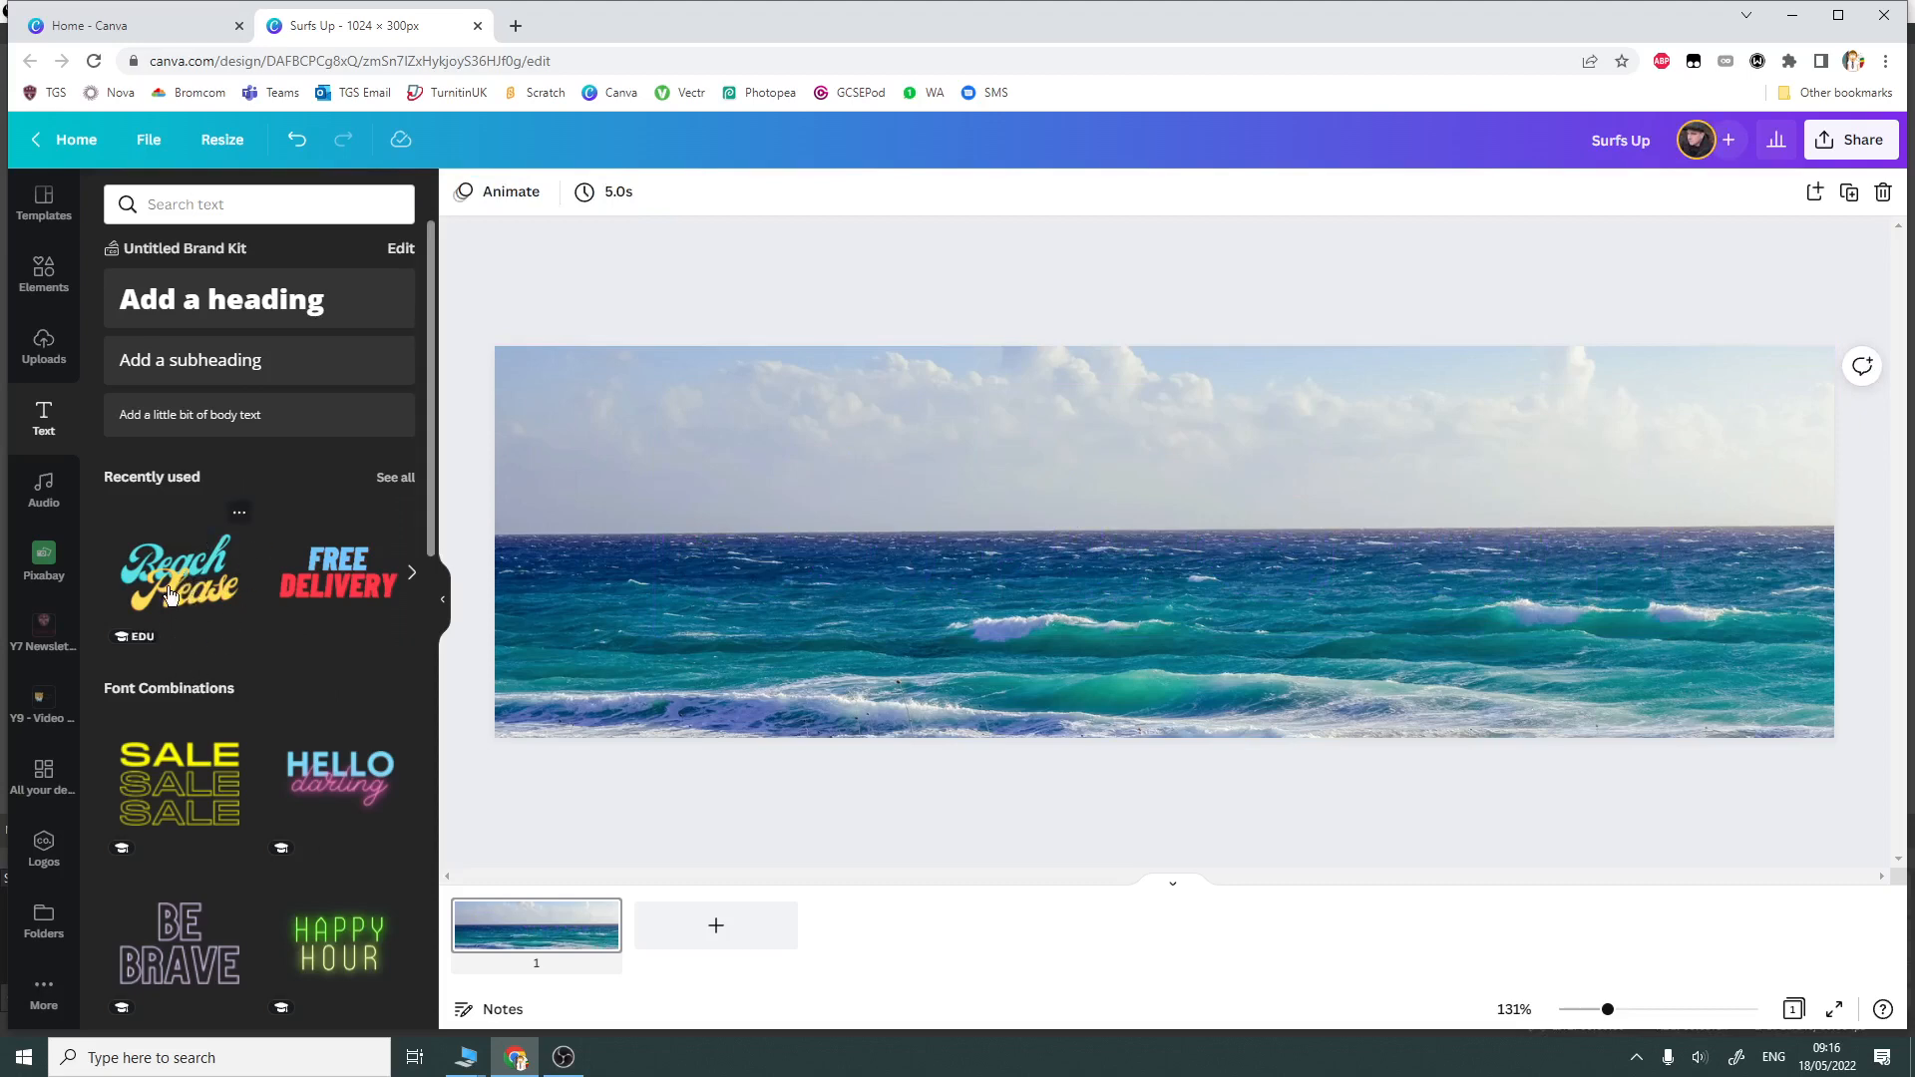
- Browse the ready-made font combinations and add the recently used "Beach Please" design to the banner
scroll(179, 708, down, 7)
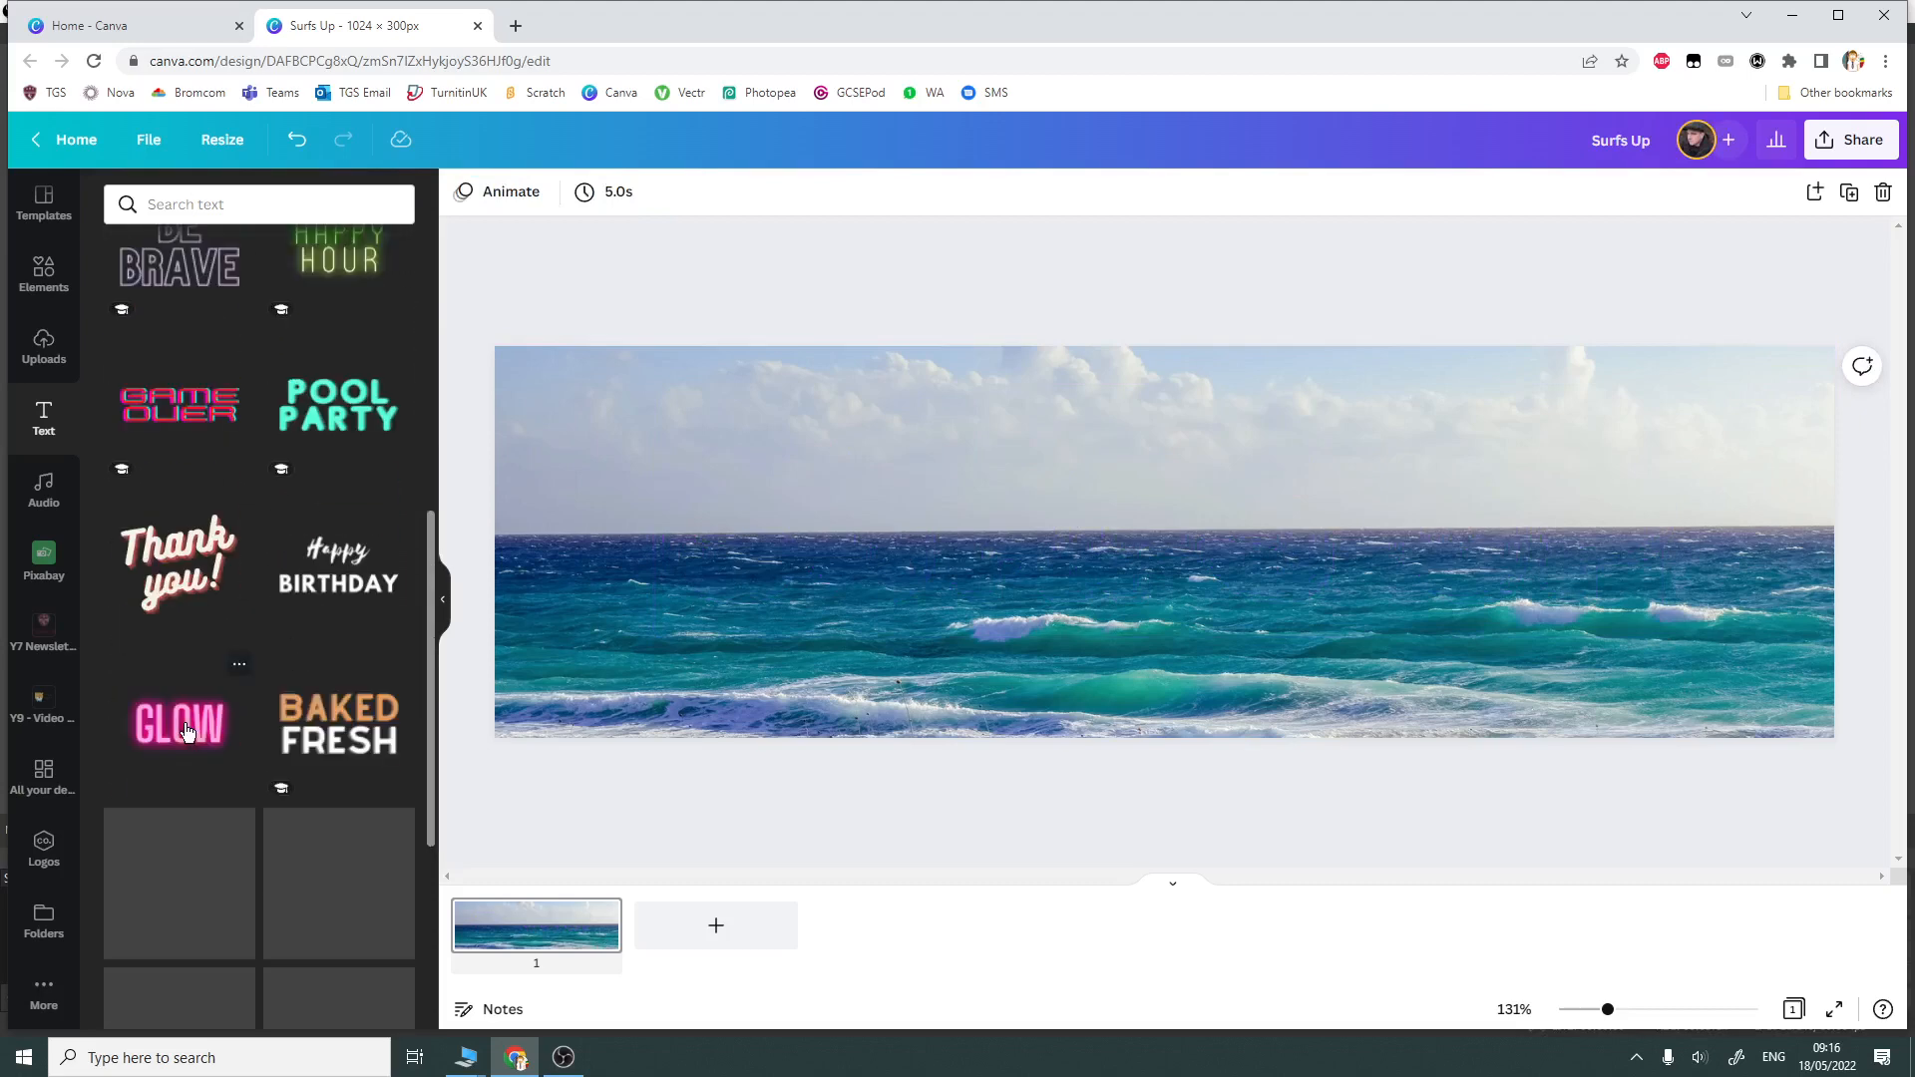
scroll(186, 731, up, 7)
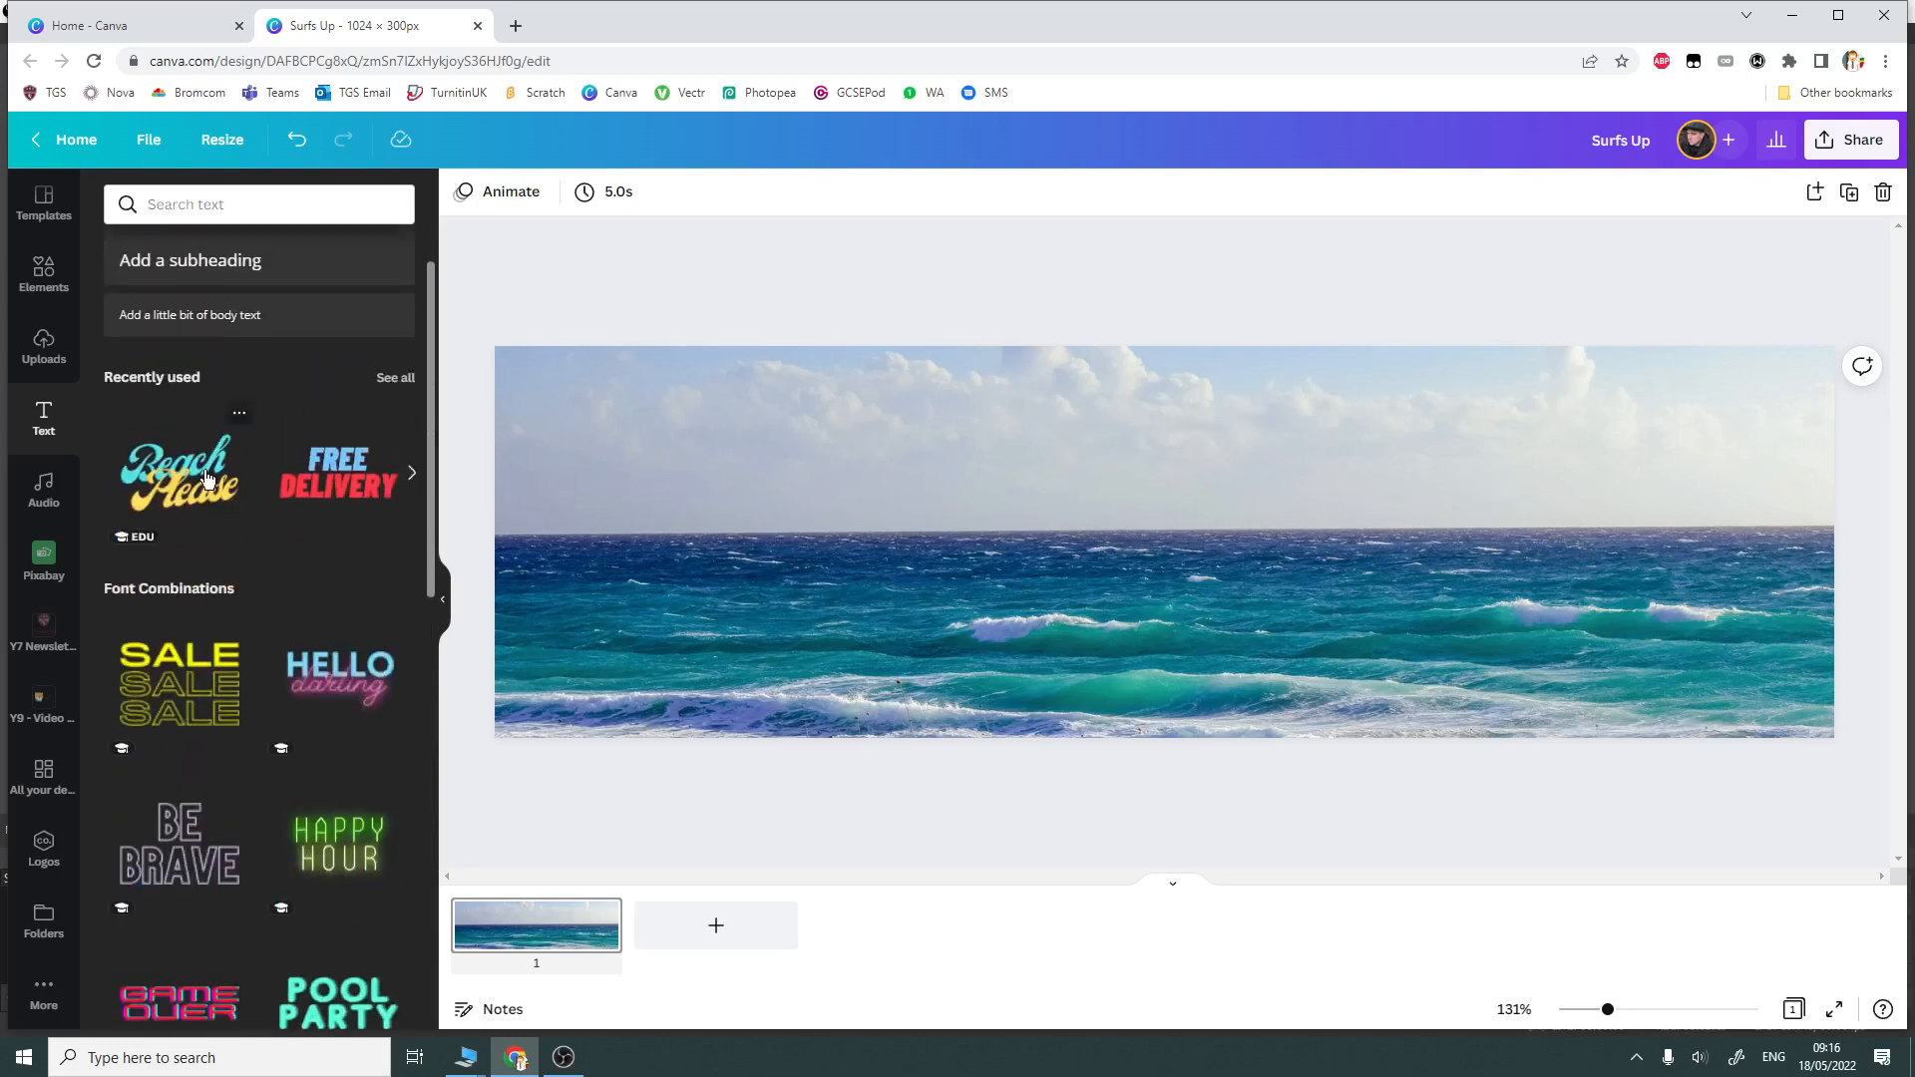
click(196, 486)
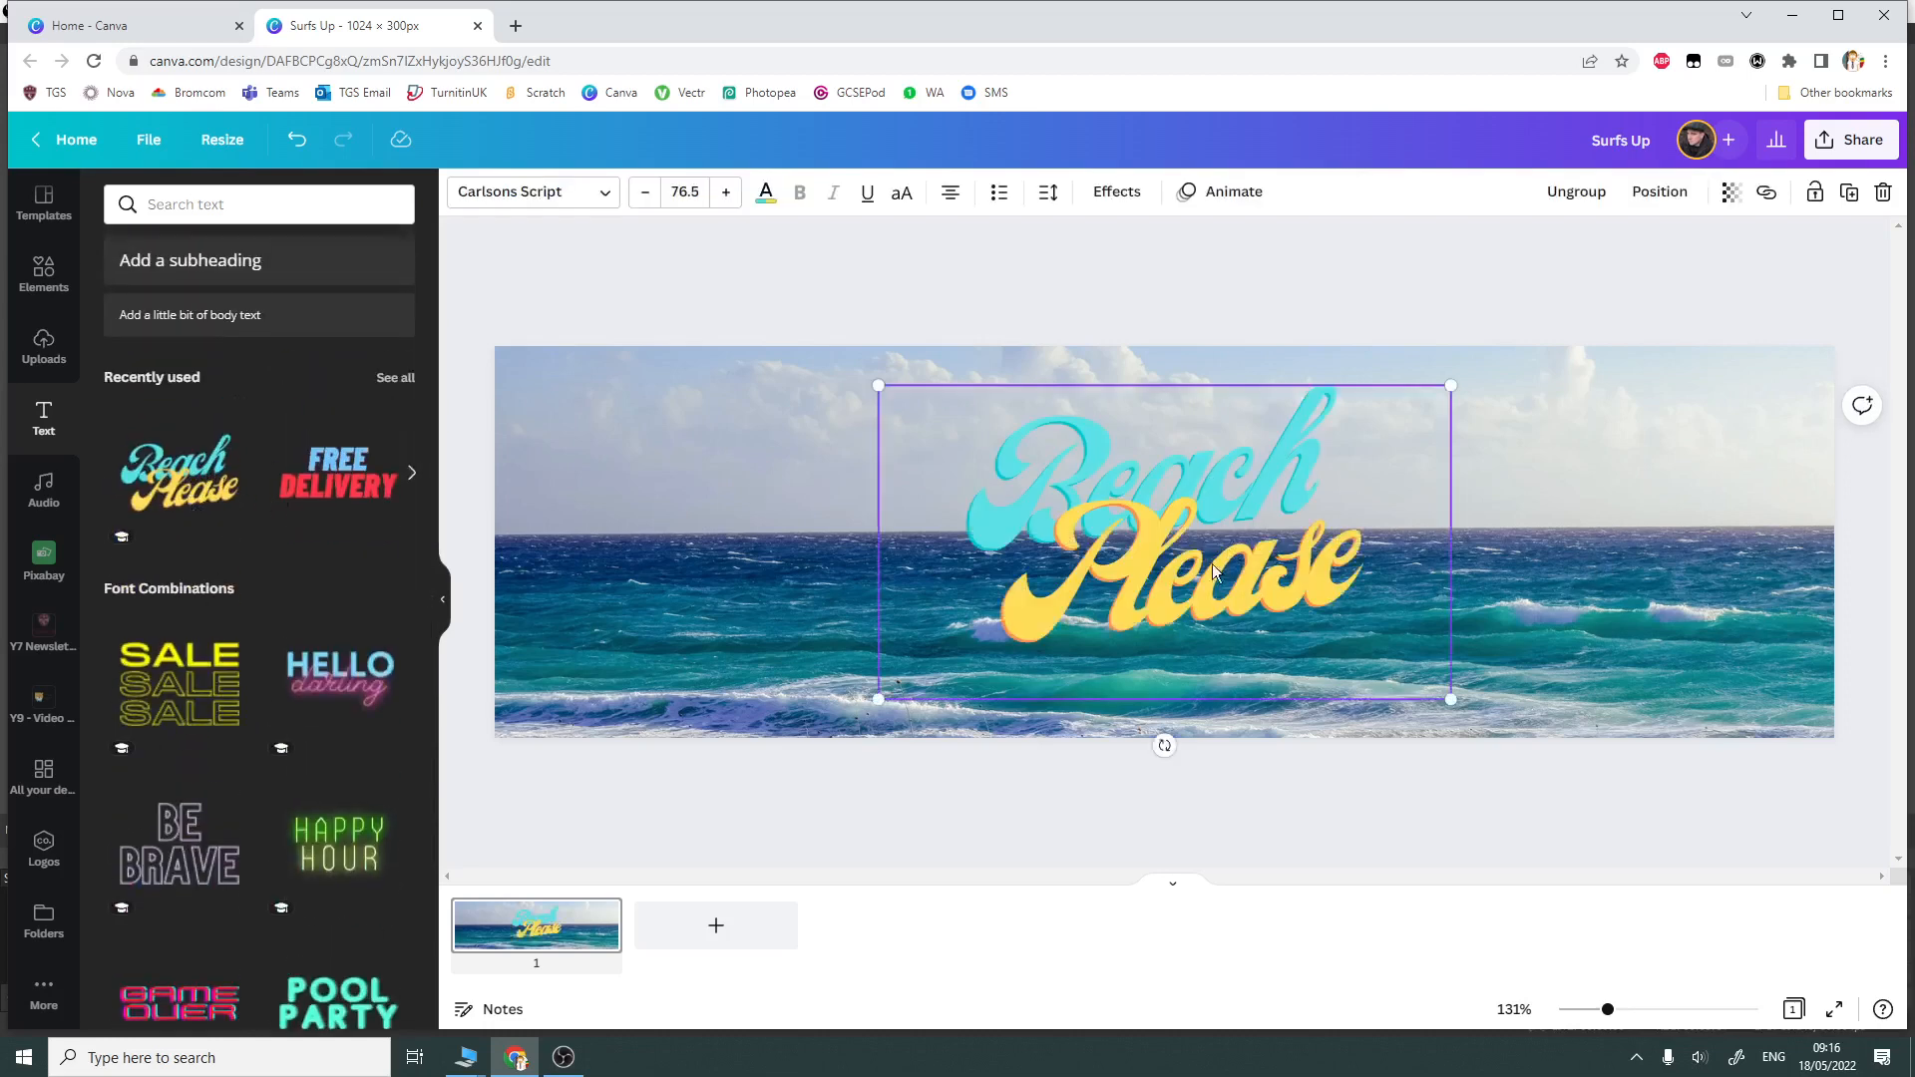
- Reword the font combination by replacing "Please" with "Up" and "Beach" with "Surfs"
click(1194, 584)
click(1194, 585)
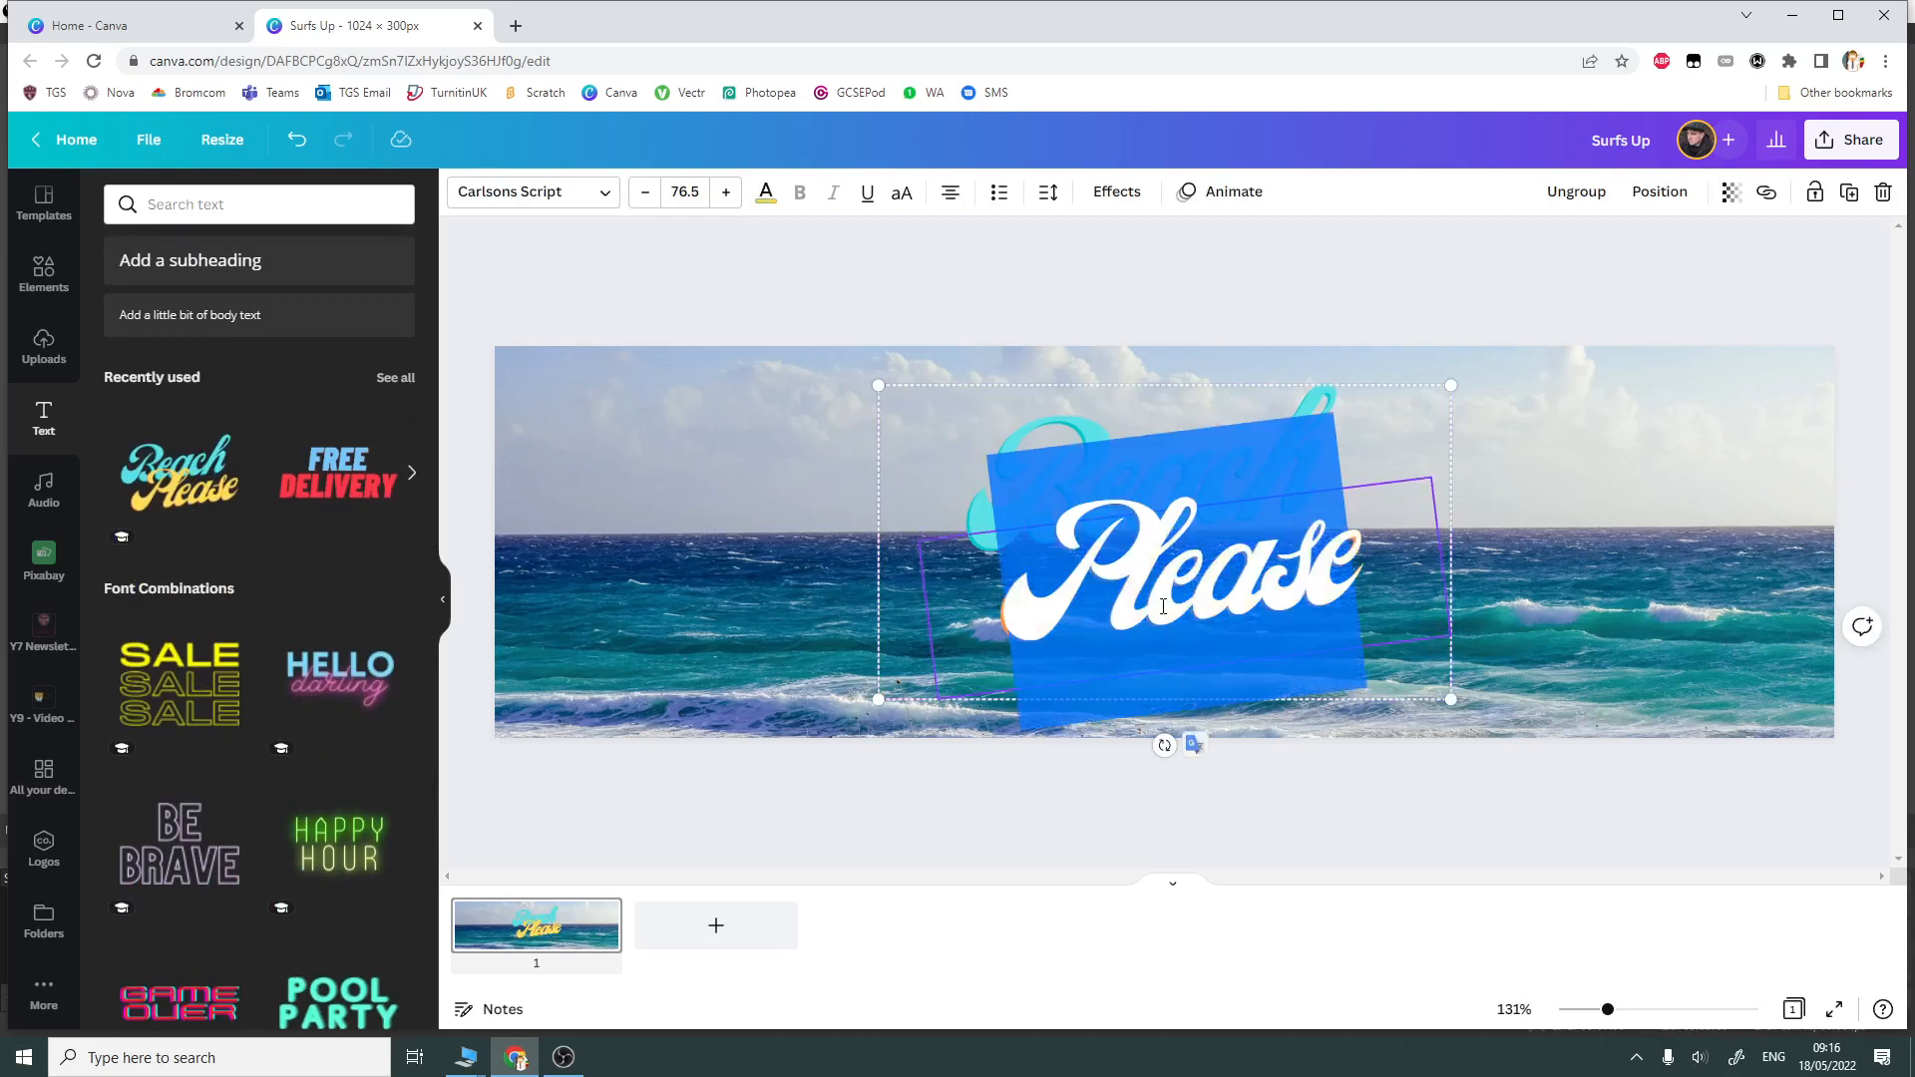
text(Up)
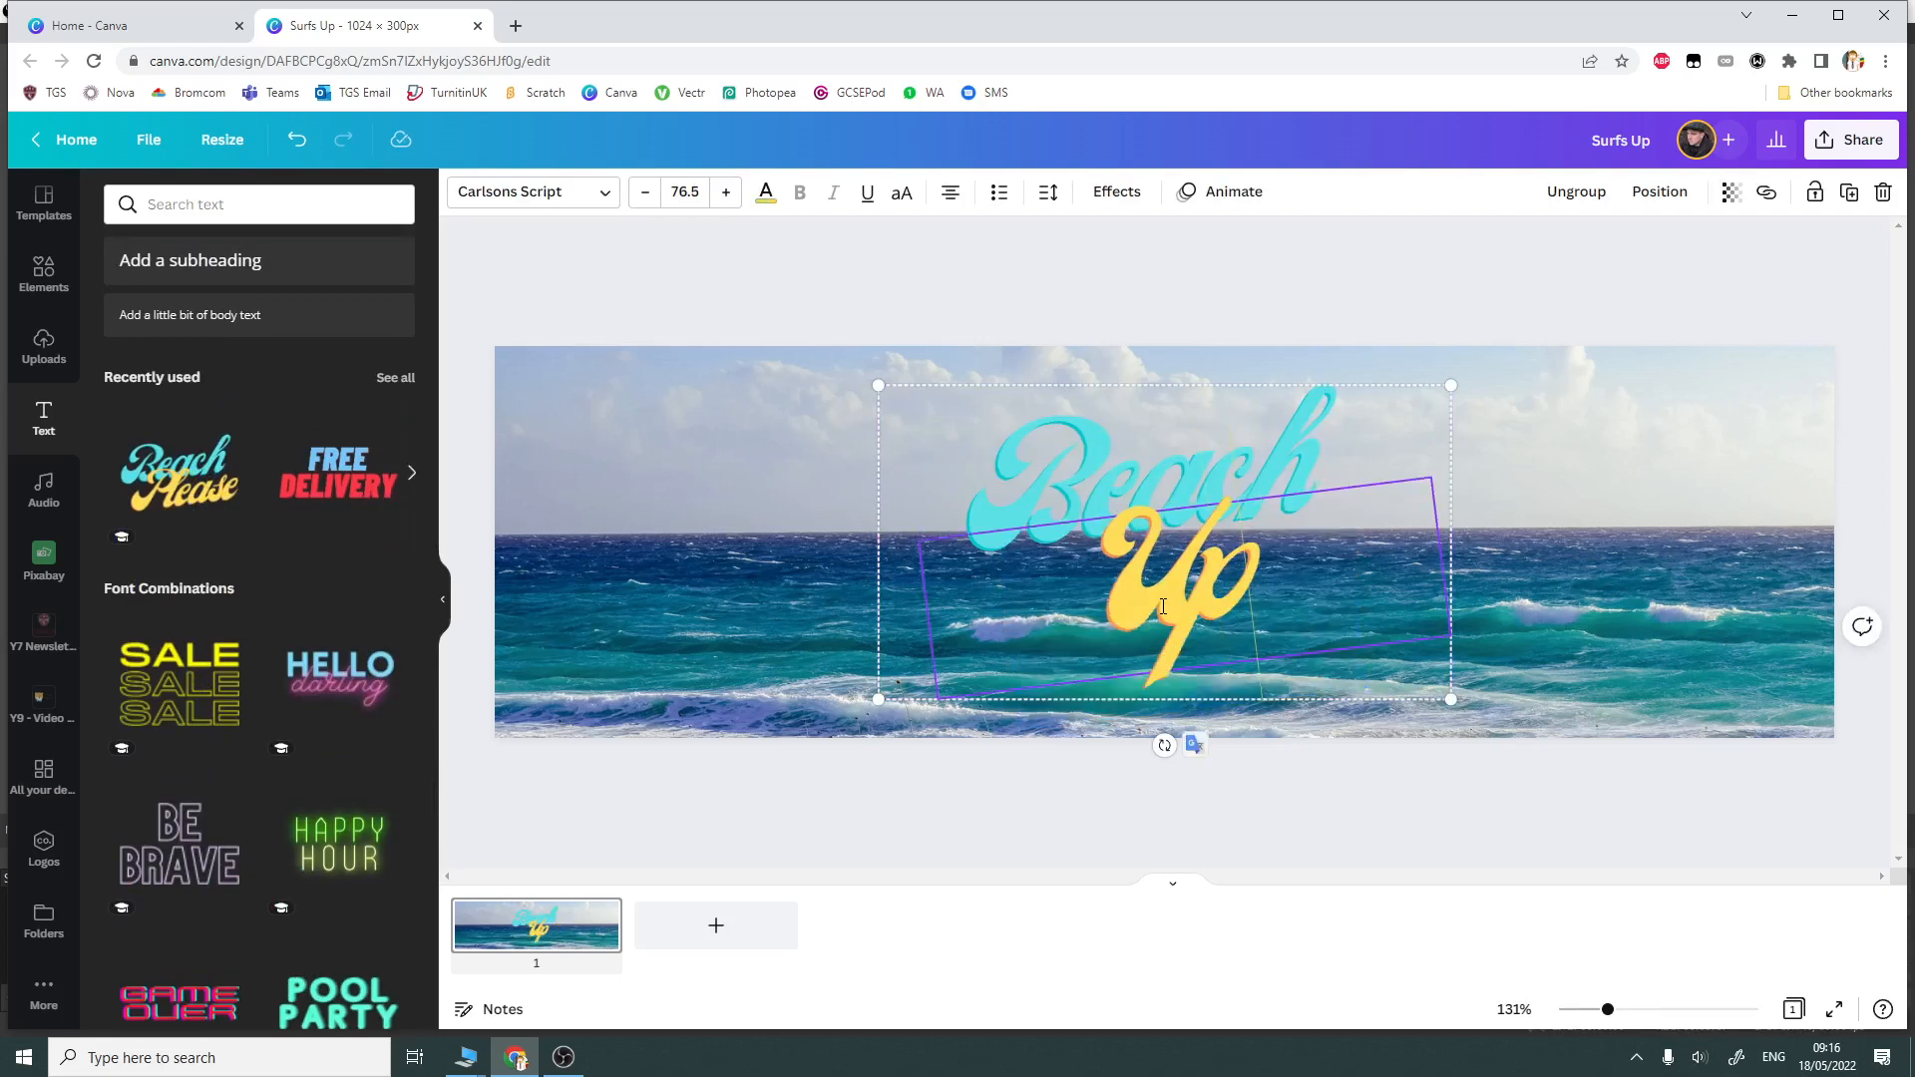
click(1069, 466)
click(1069, 466)
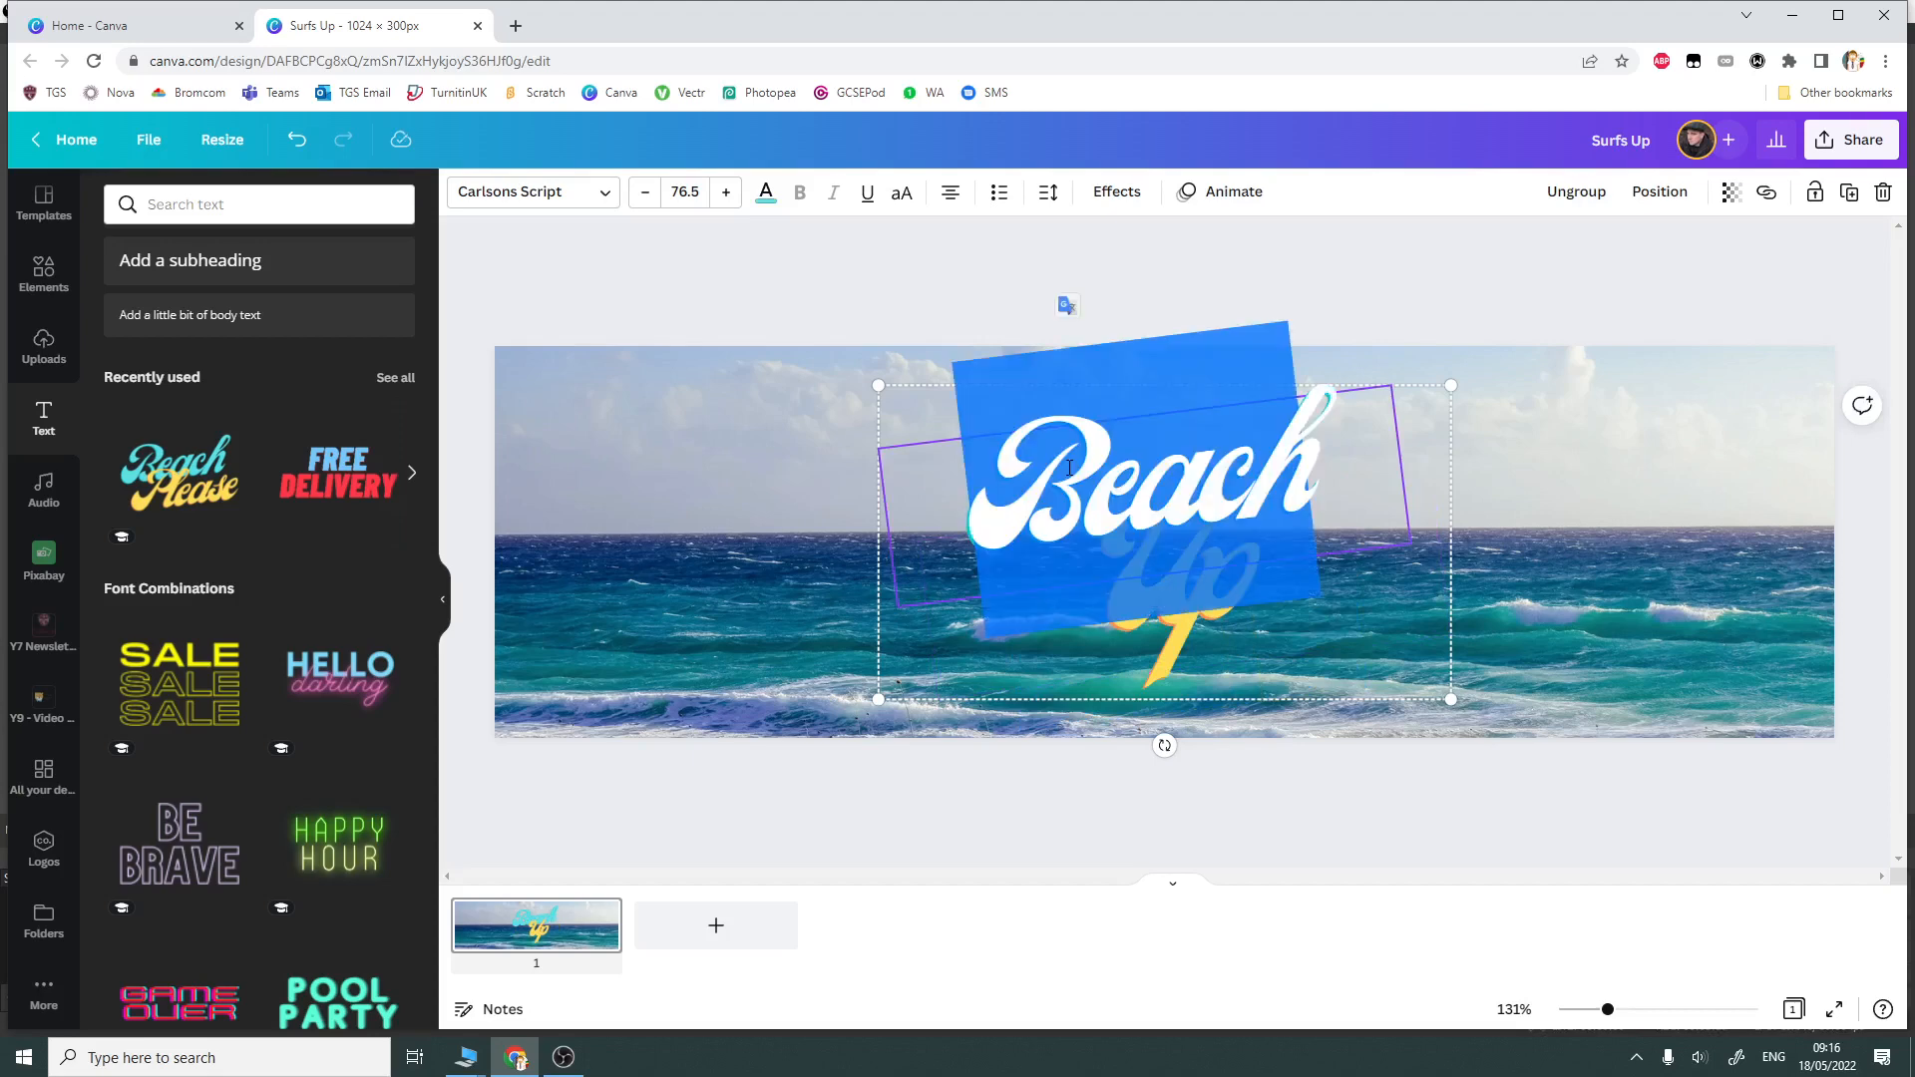
text(Surfs)
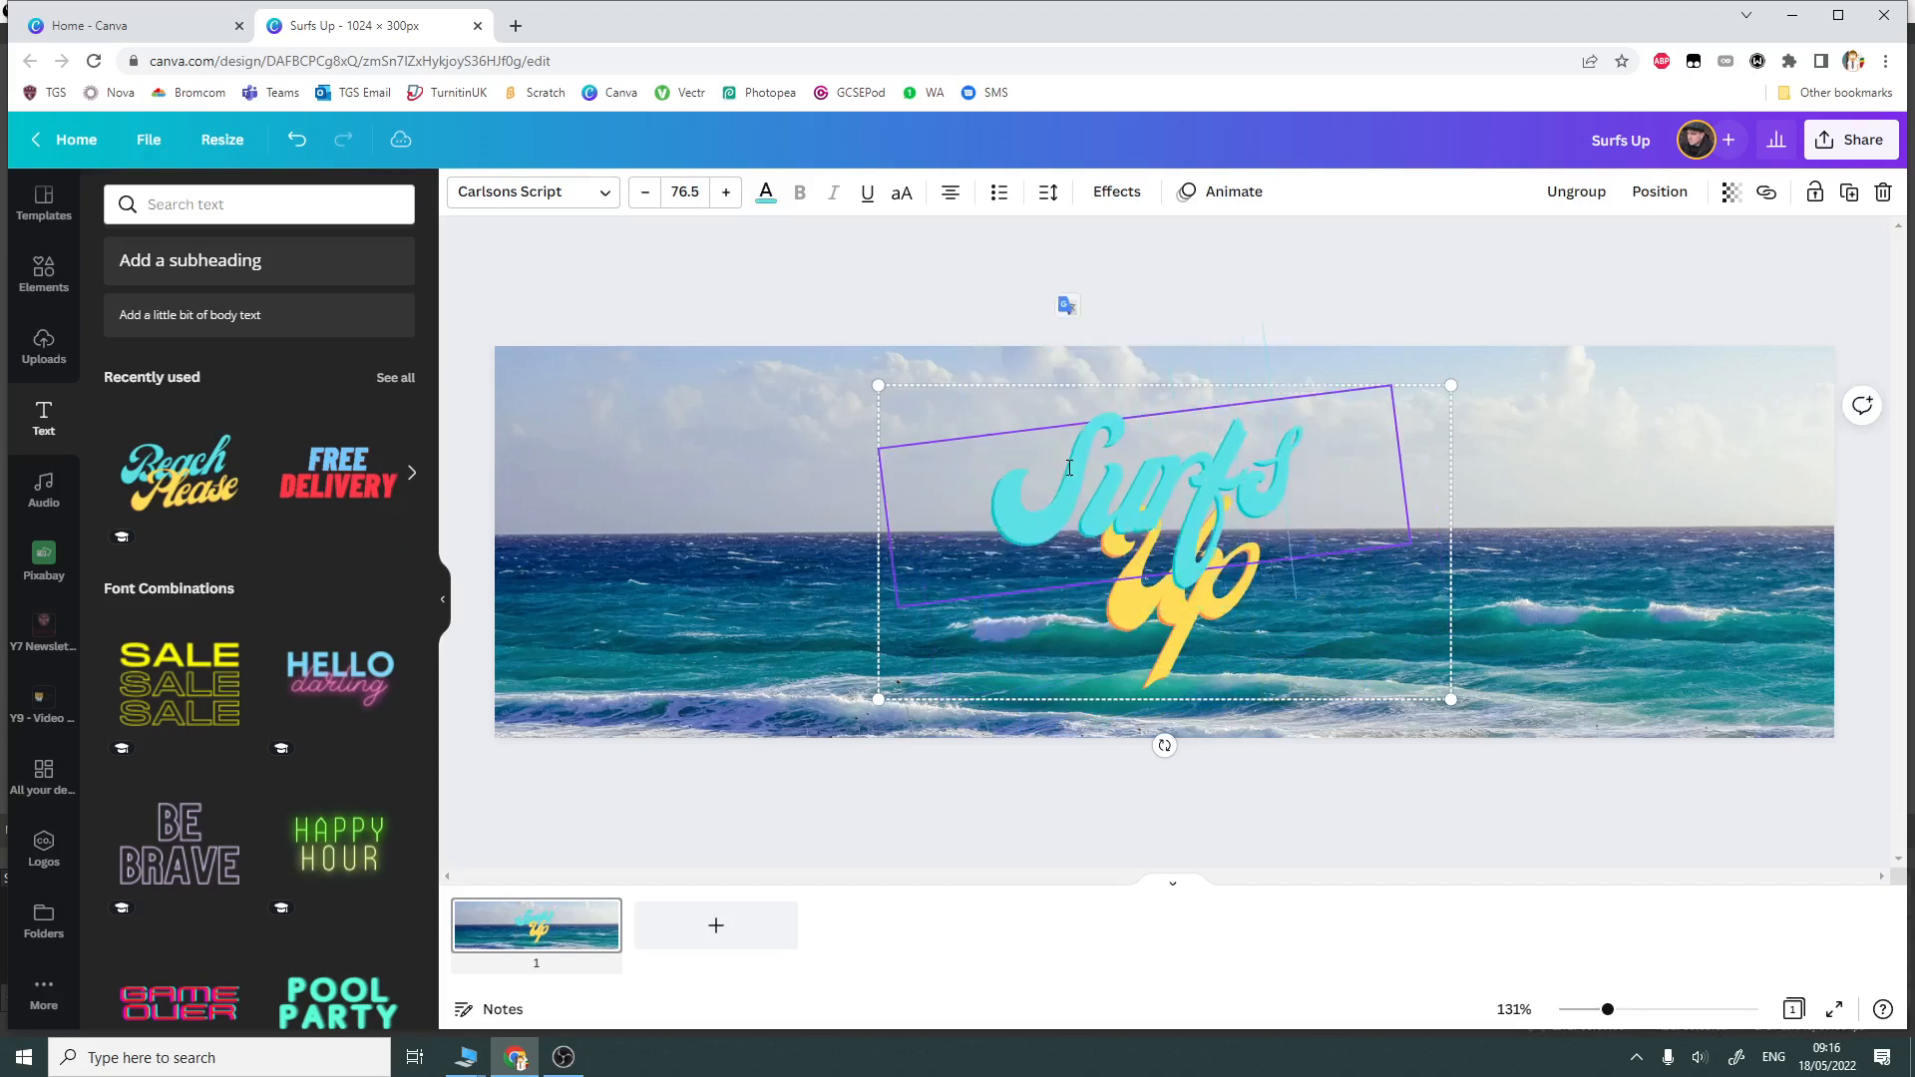
click(1401, 852)
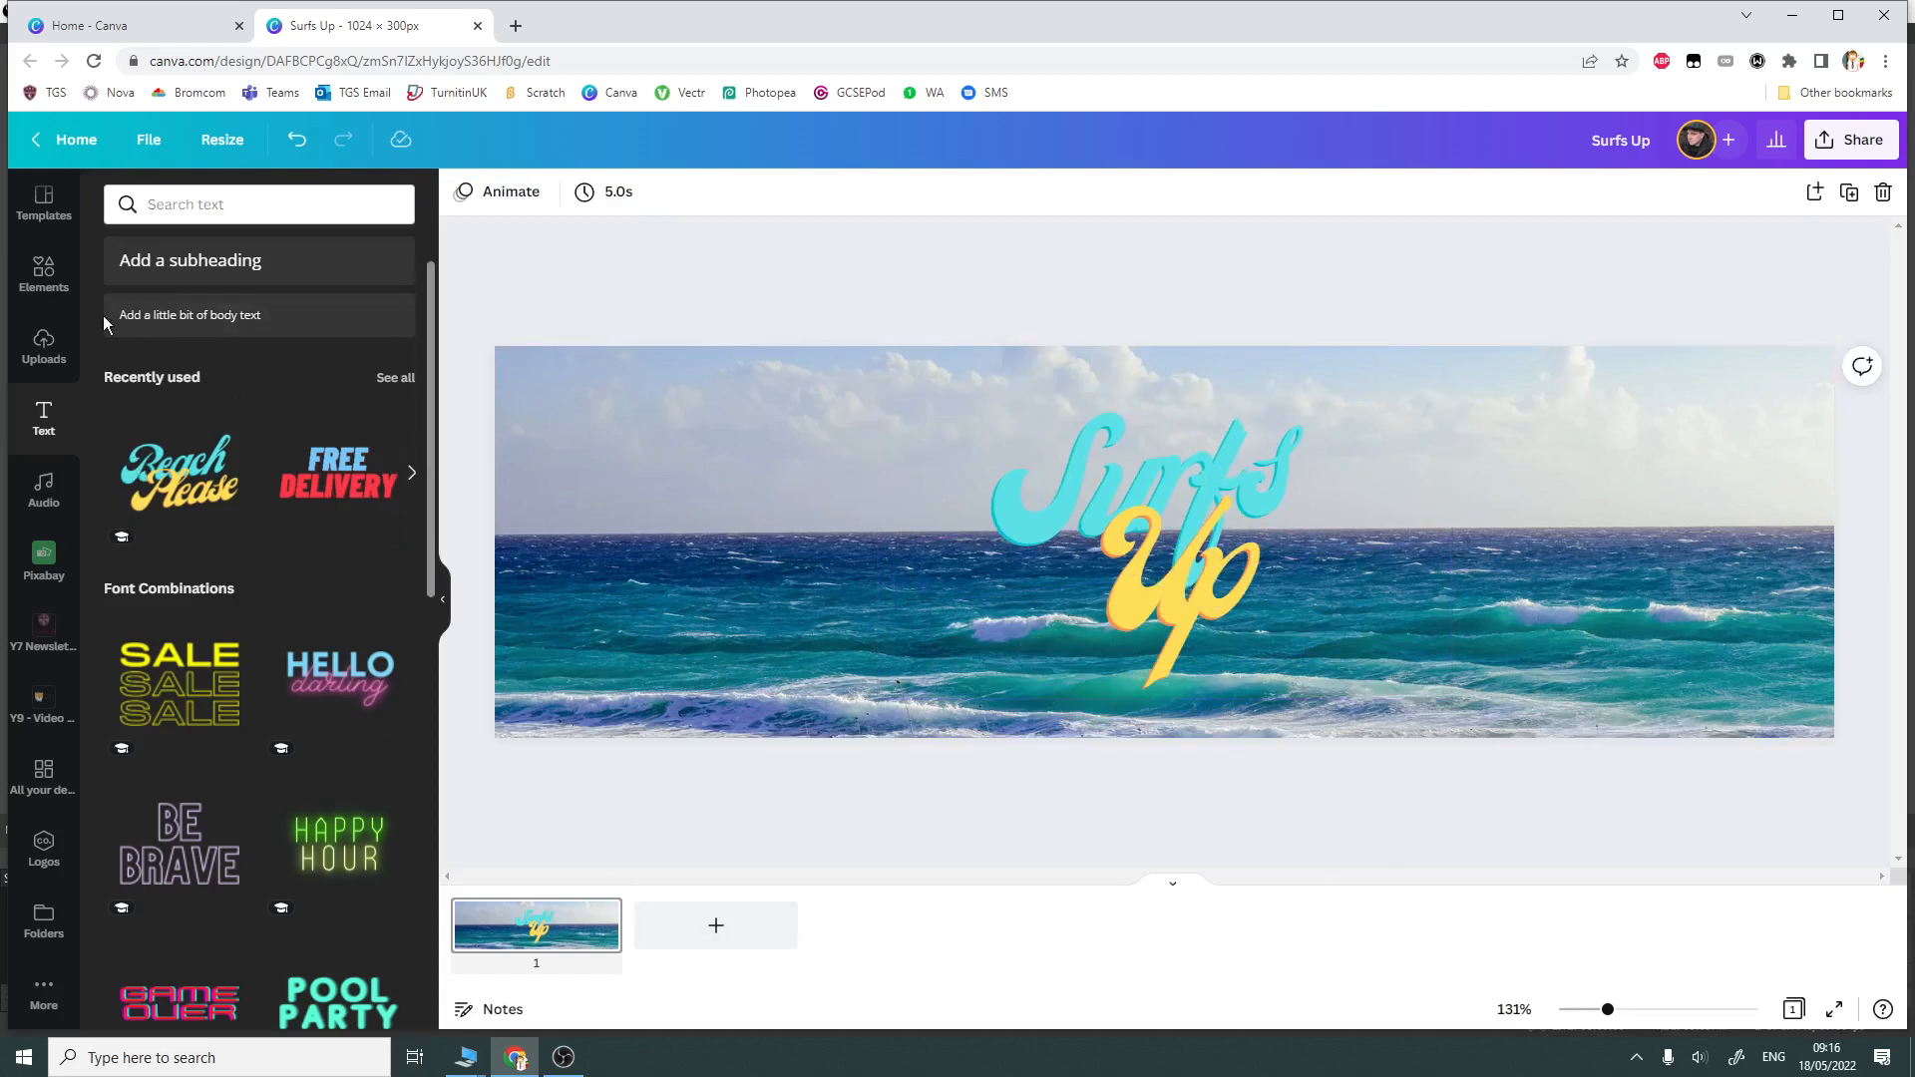
- Search the elements for "surfer" graphics, add the blonde girl on a surfboard beside the "Surfs Up" title and enlarge her
click(35, 282)
drag(185, 205, 90, 201)
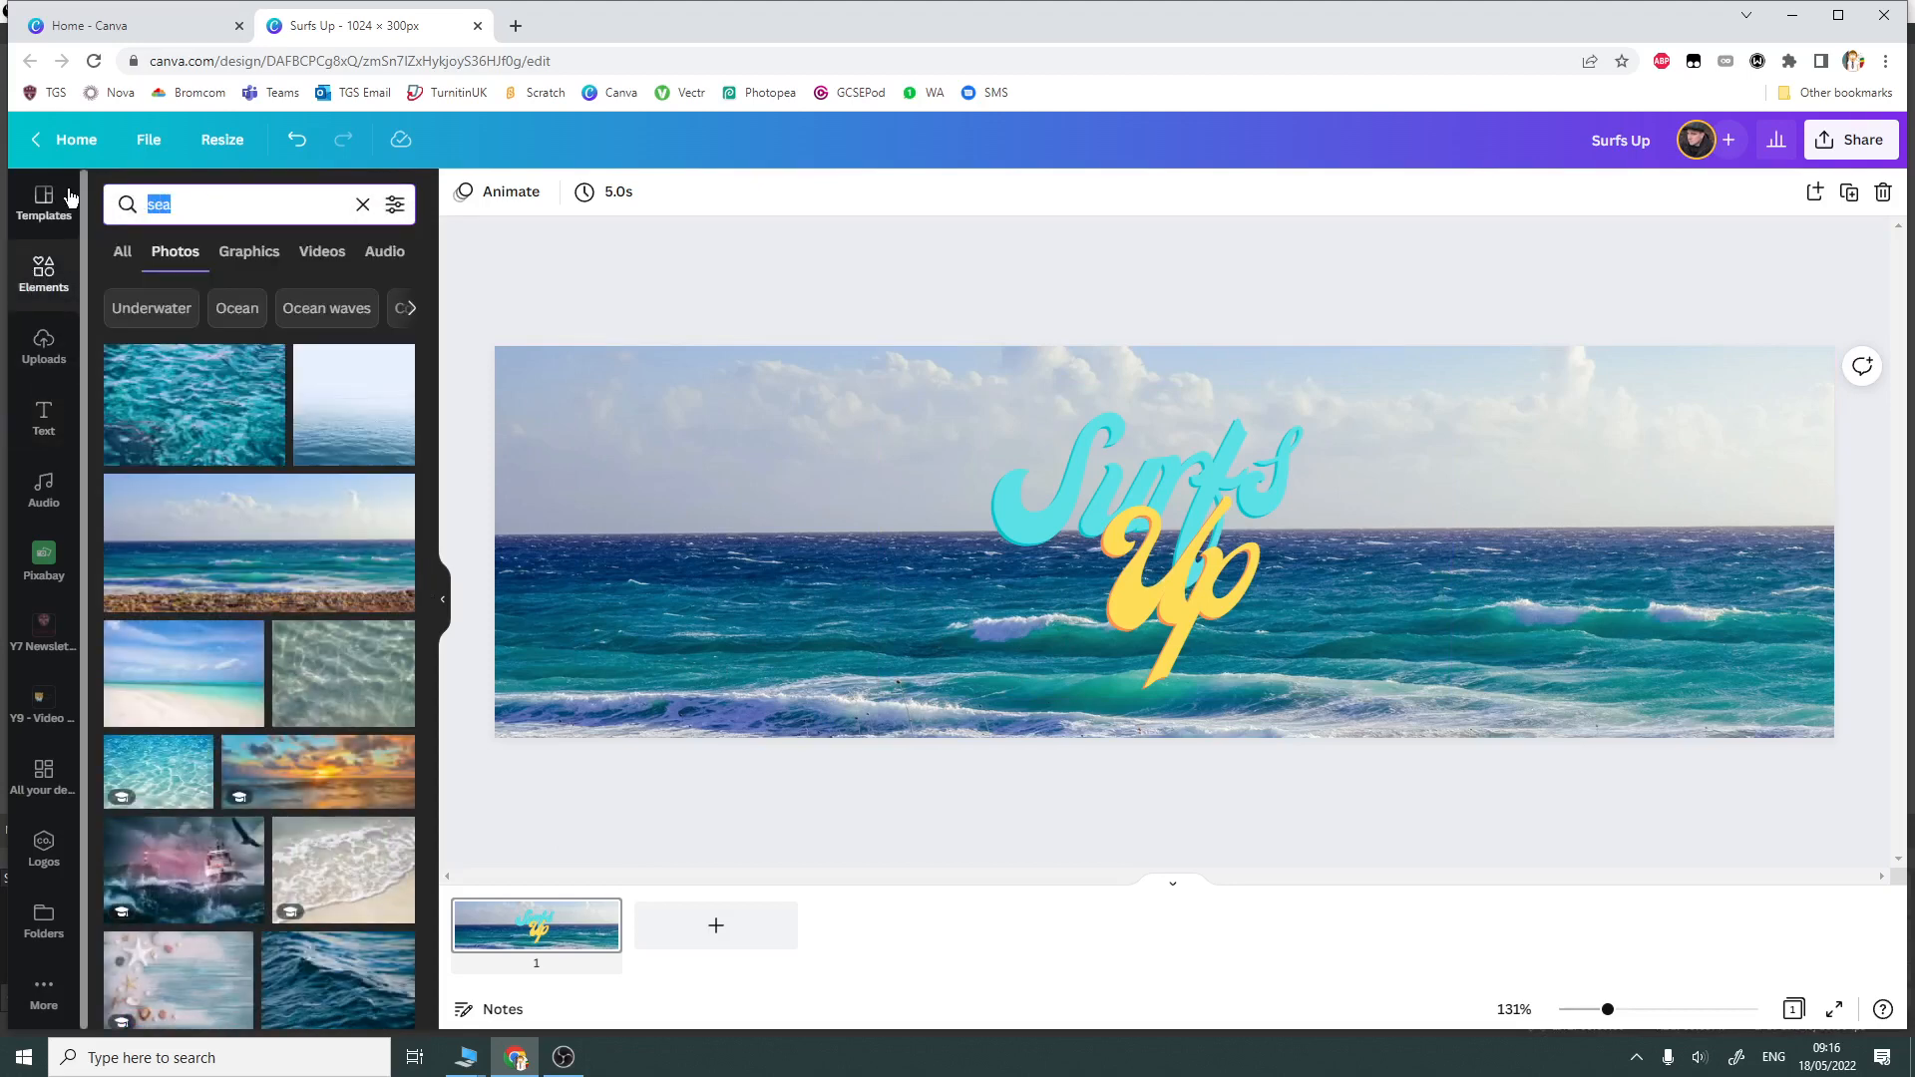
text(surf)
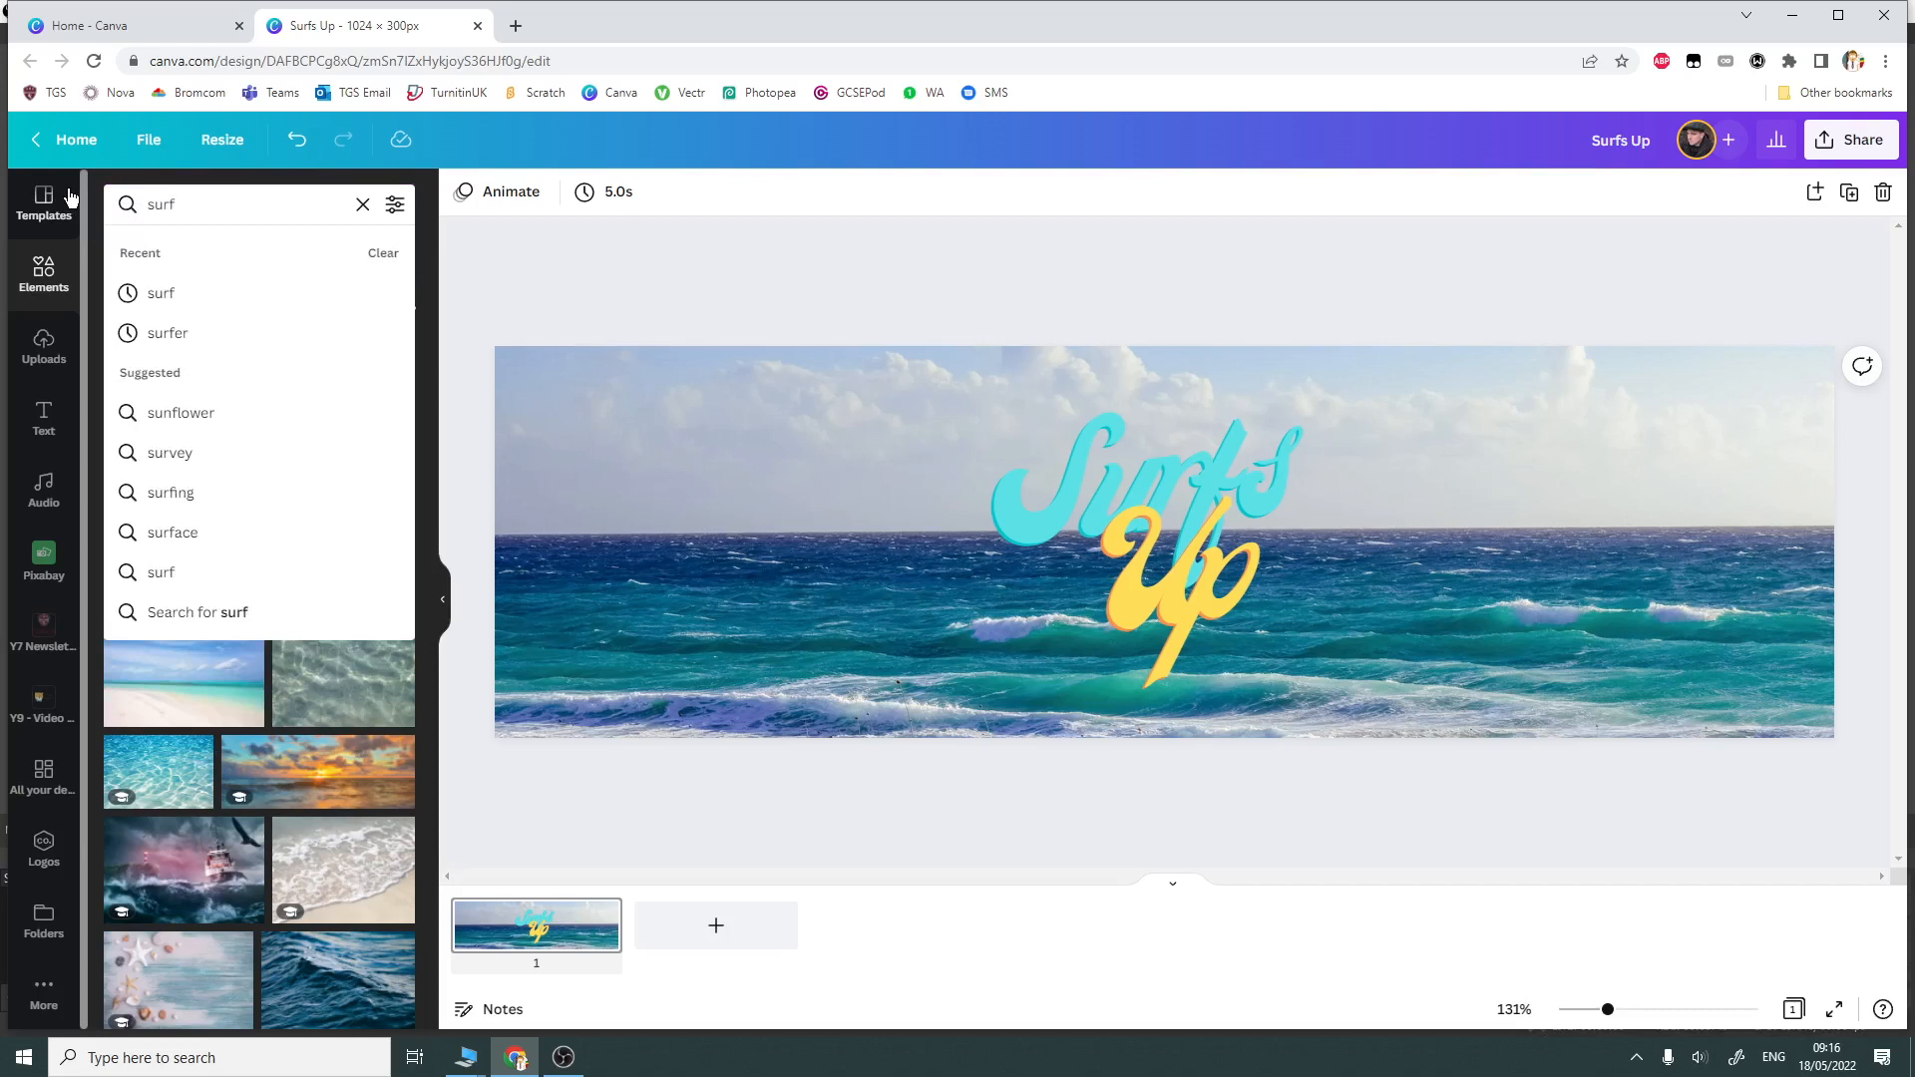
text(er)
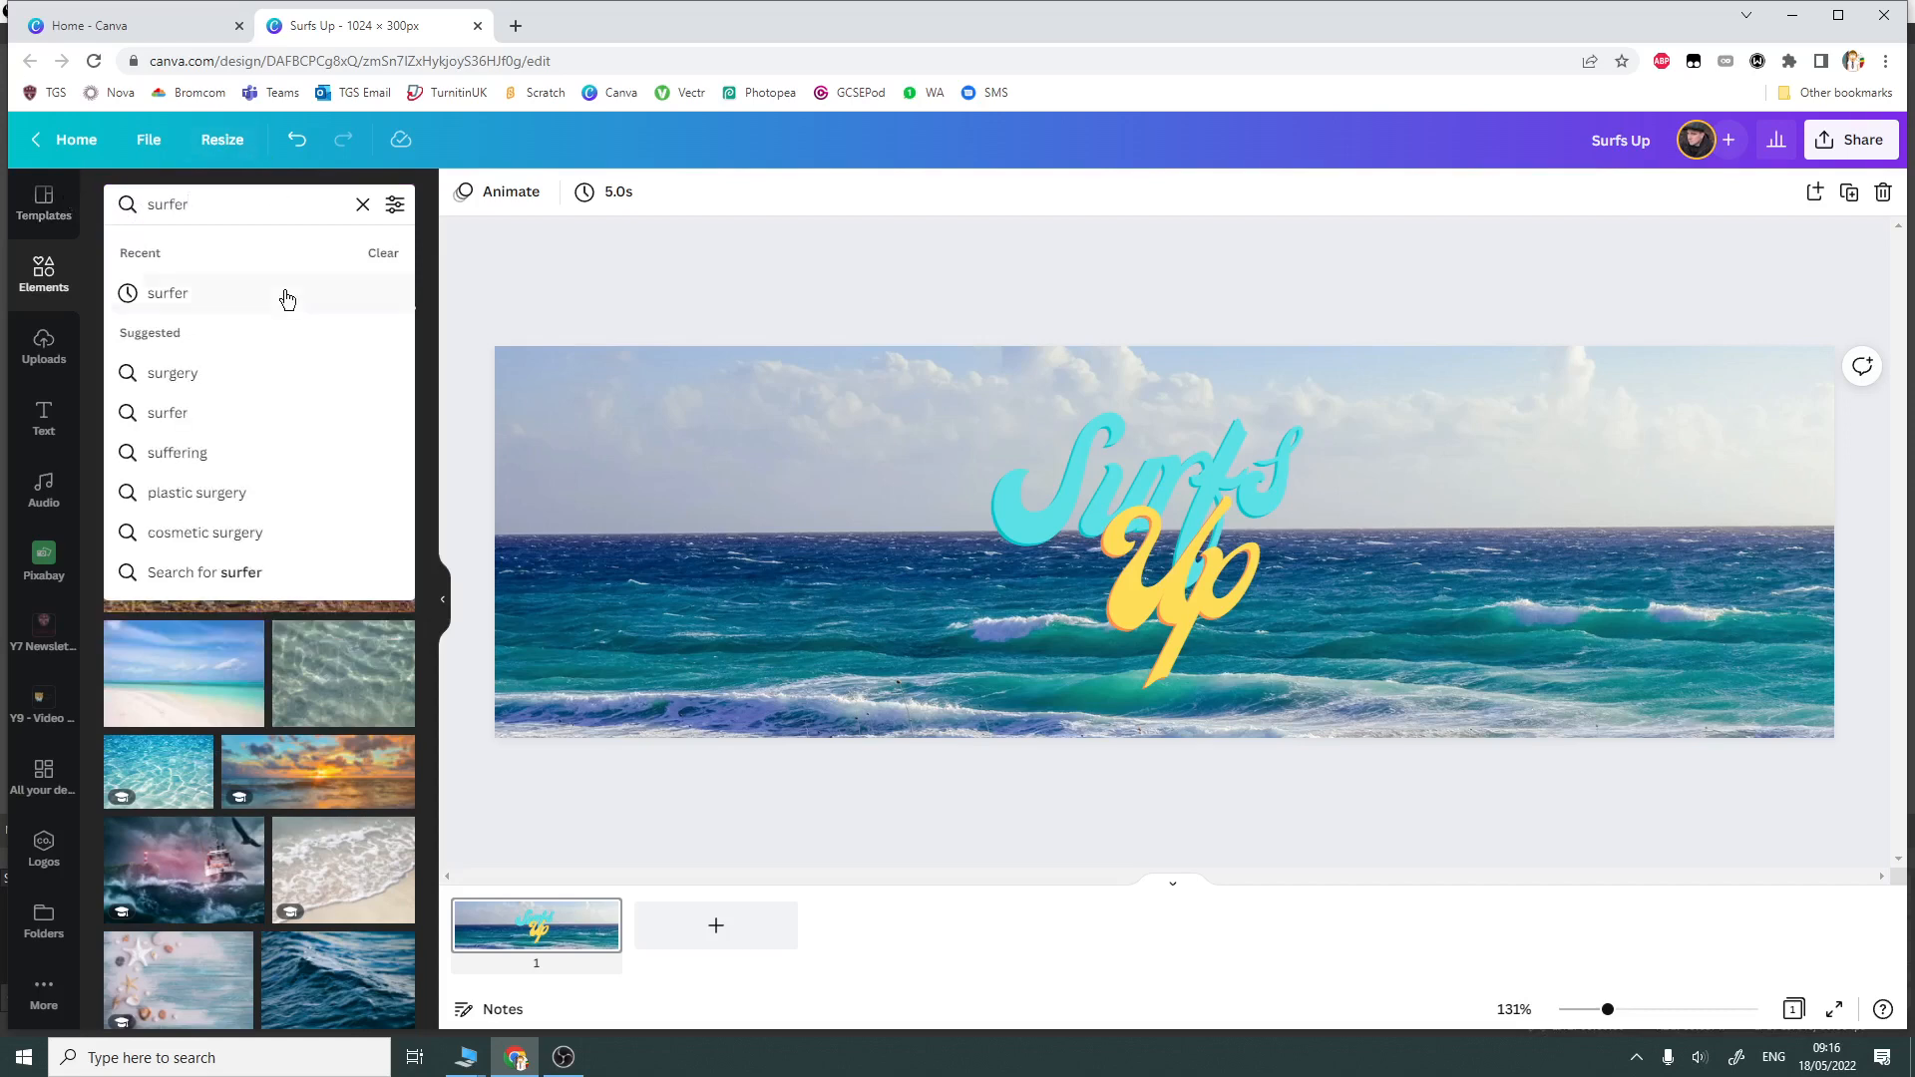
click(218, 294)
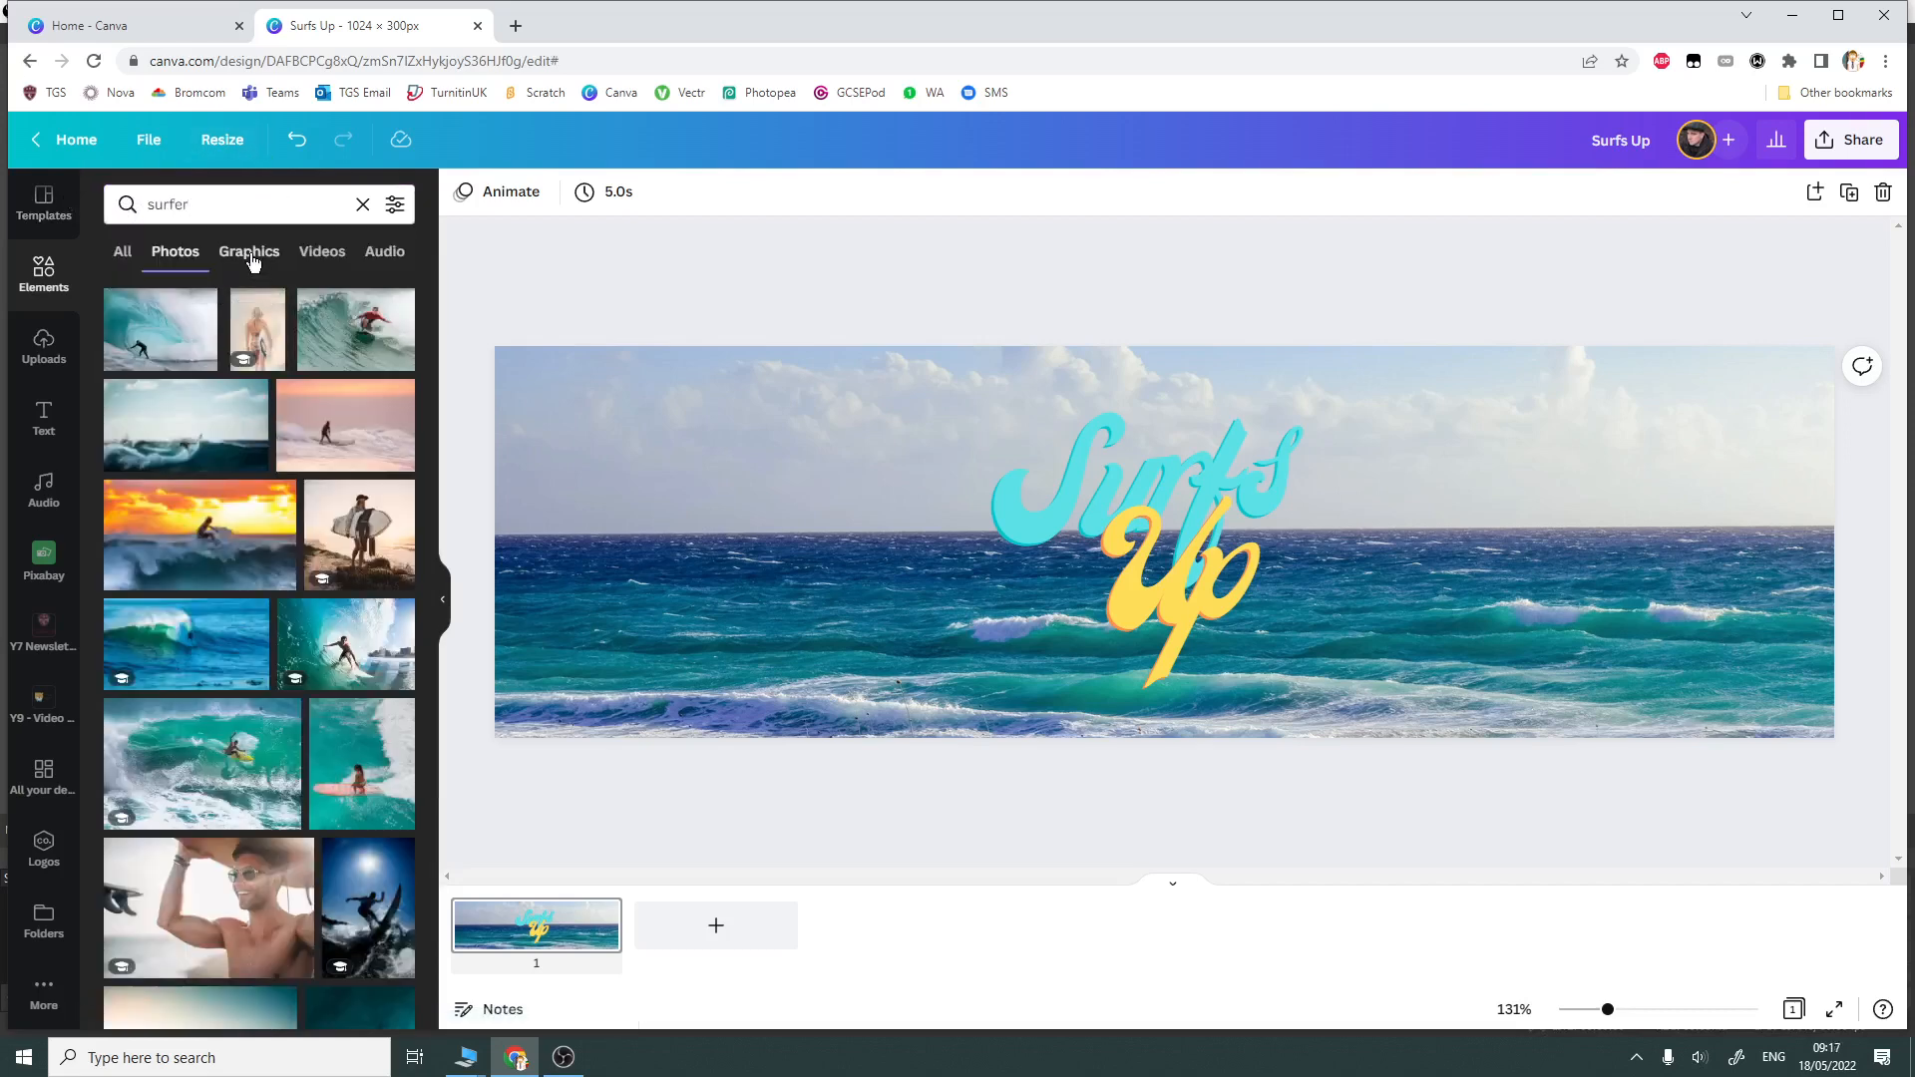
click(242, 255)
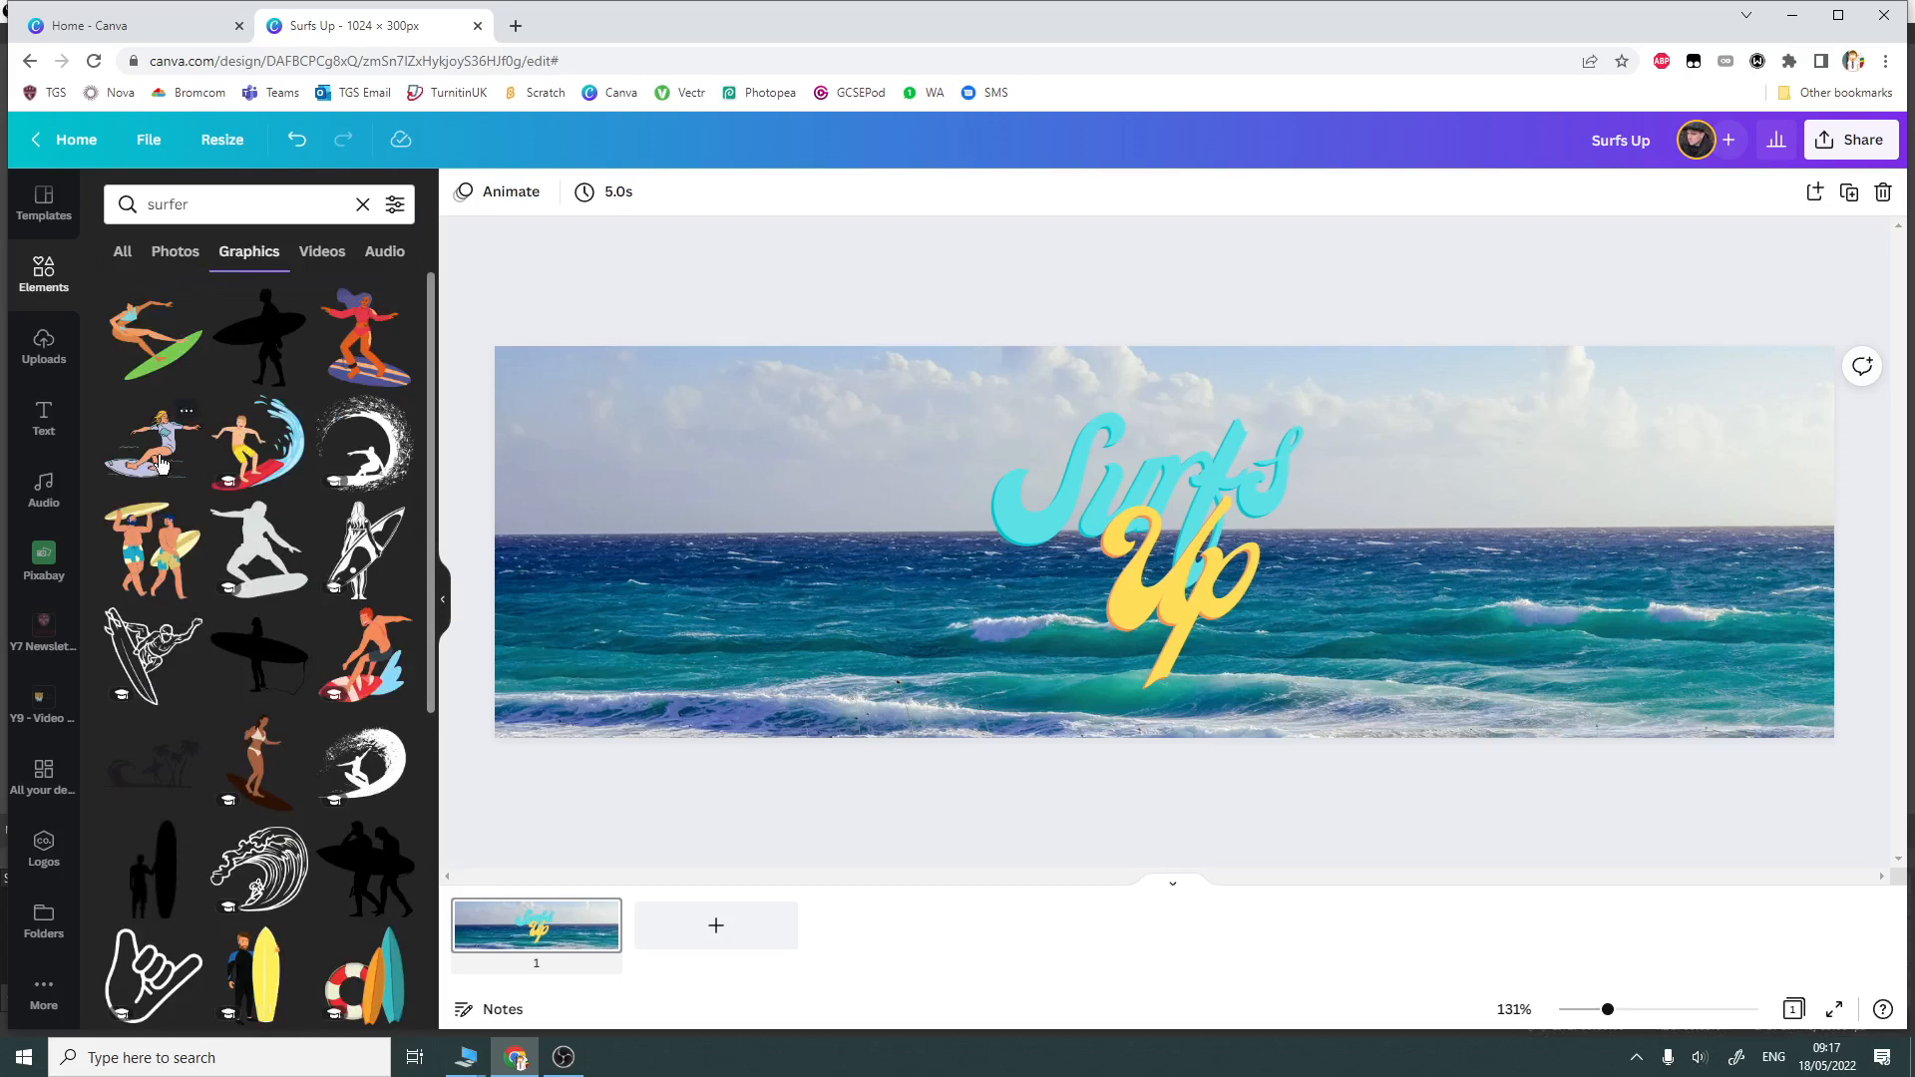
drag(160, 464, 774, 542)
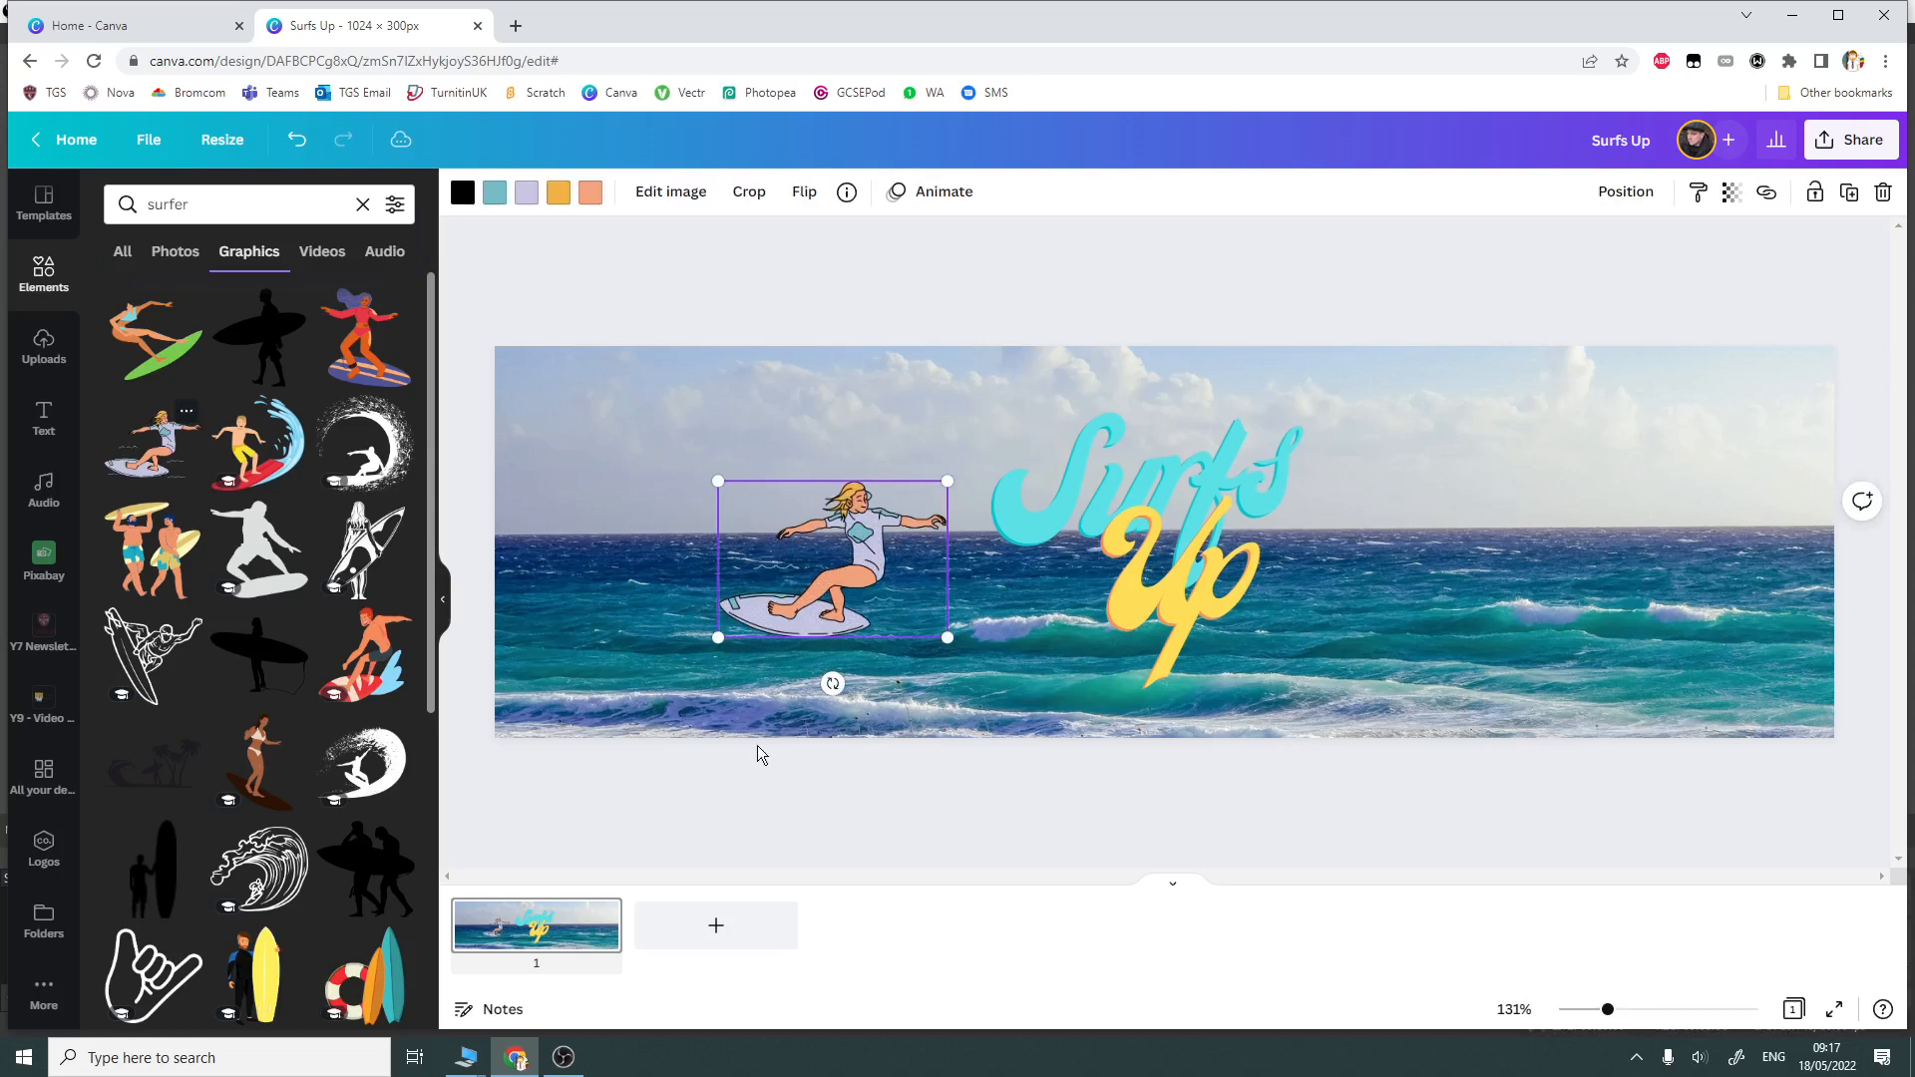
drag(720, 479, 611, 410)
- Try overlapping the surfer graphic with the title text, bringing it forward and sending it backward
drag(787, 543, 1018, 558)
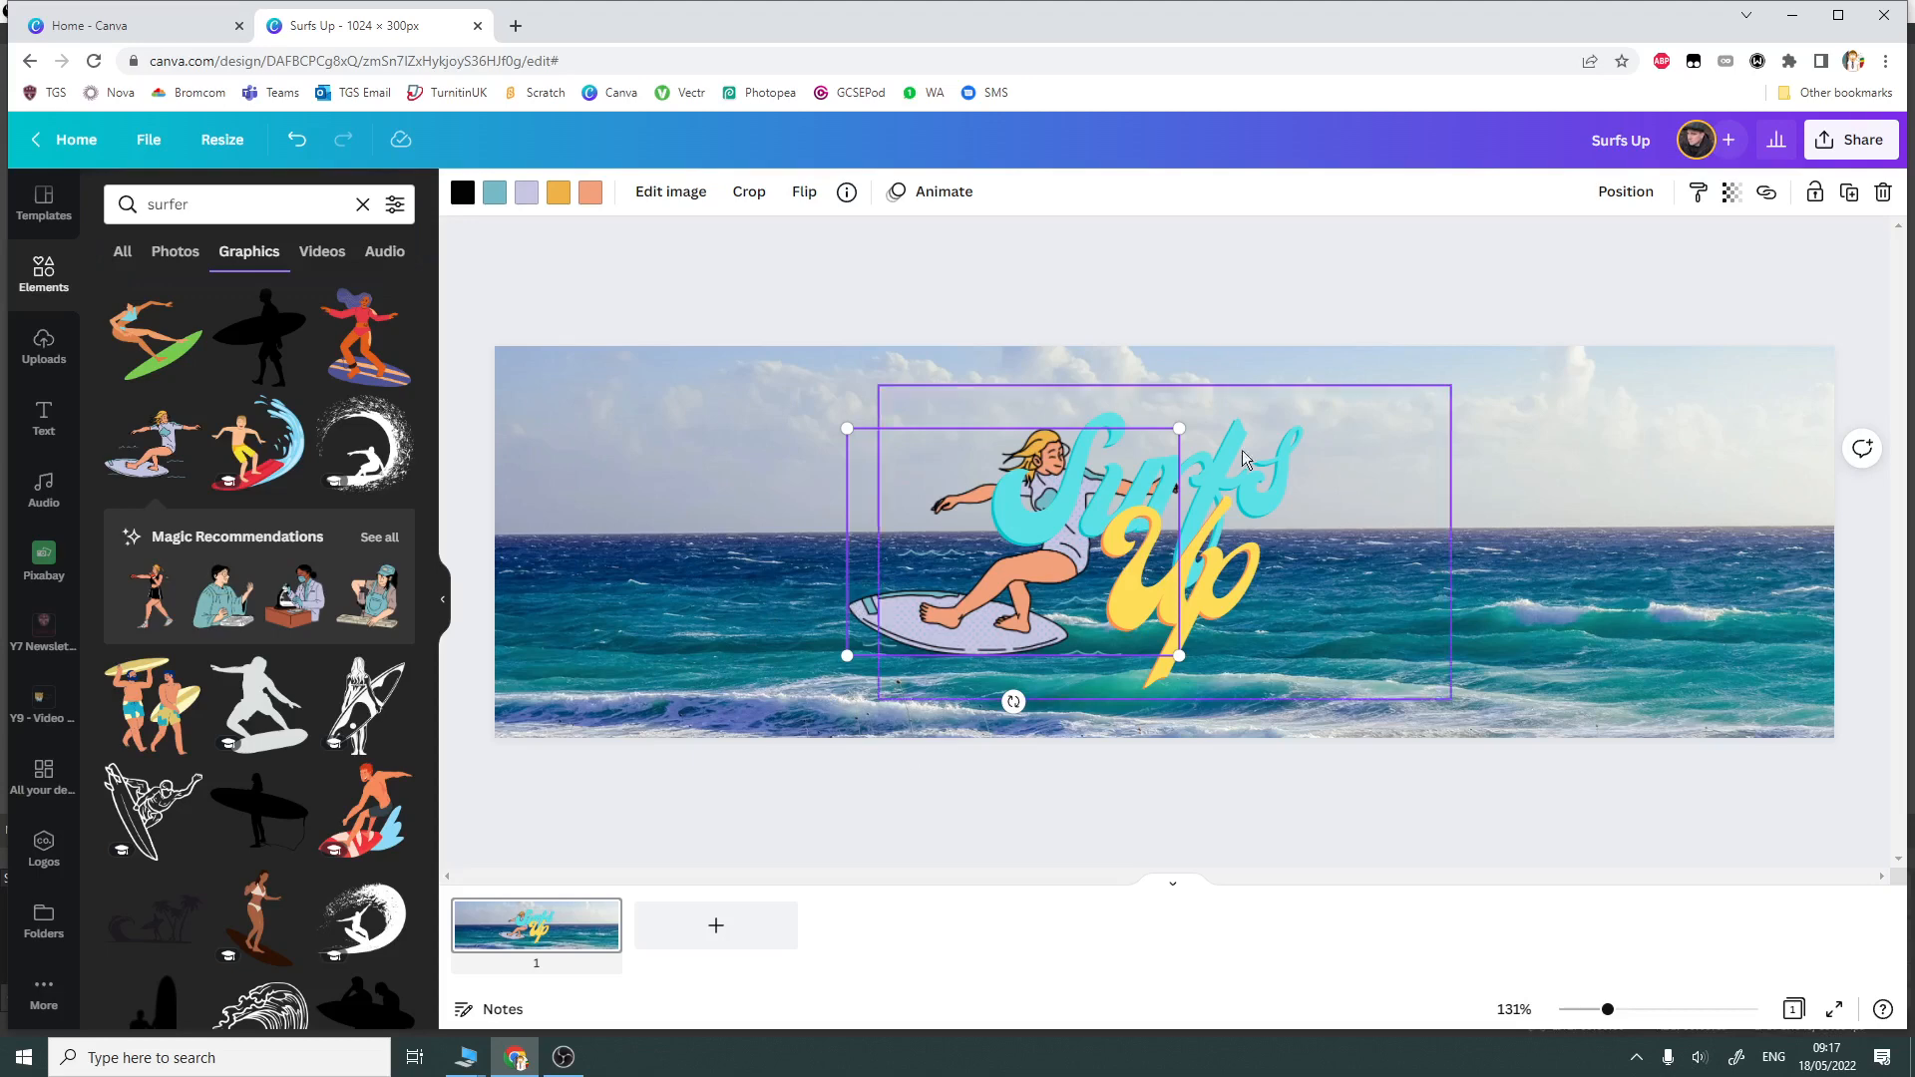
click(1634, 192)
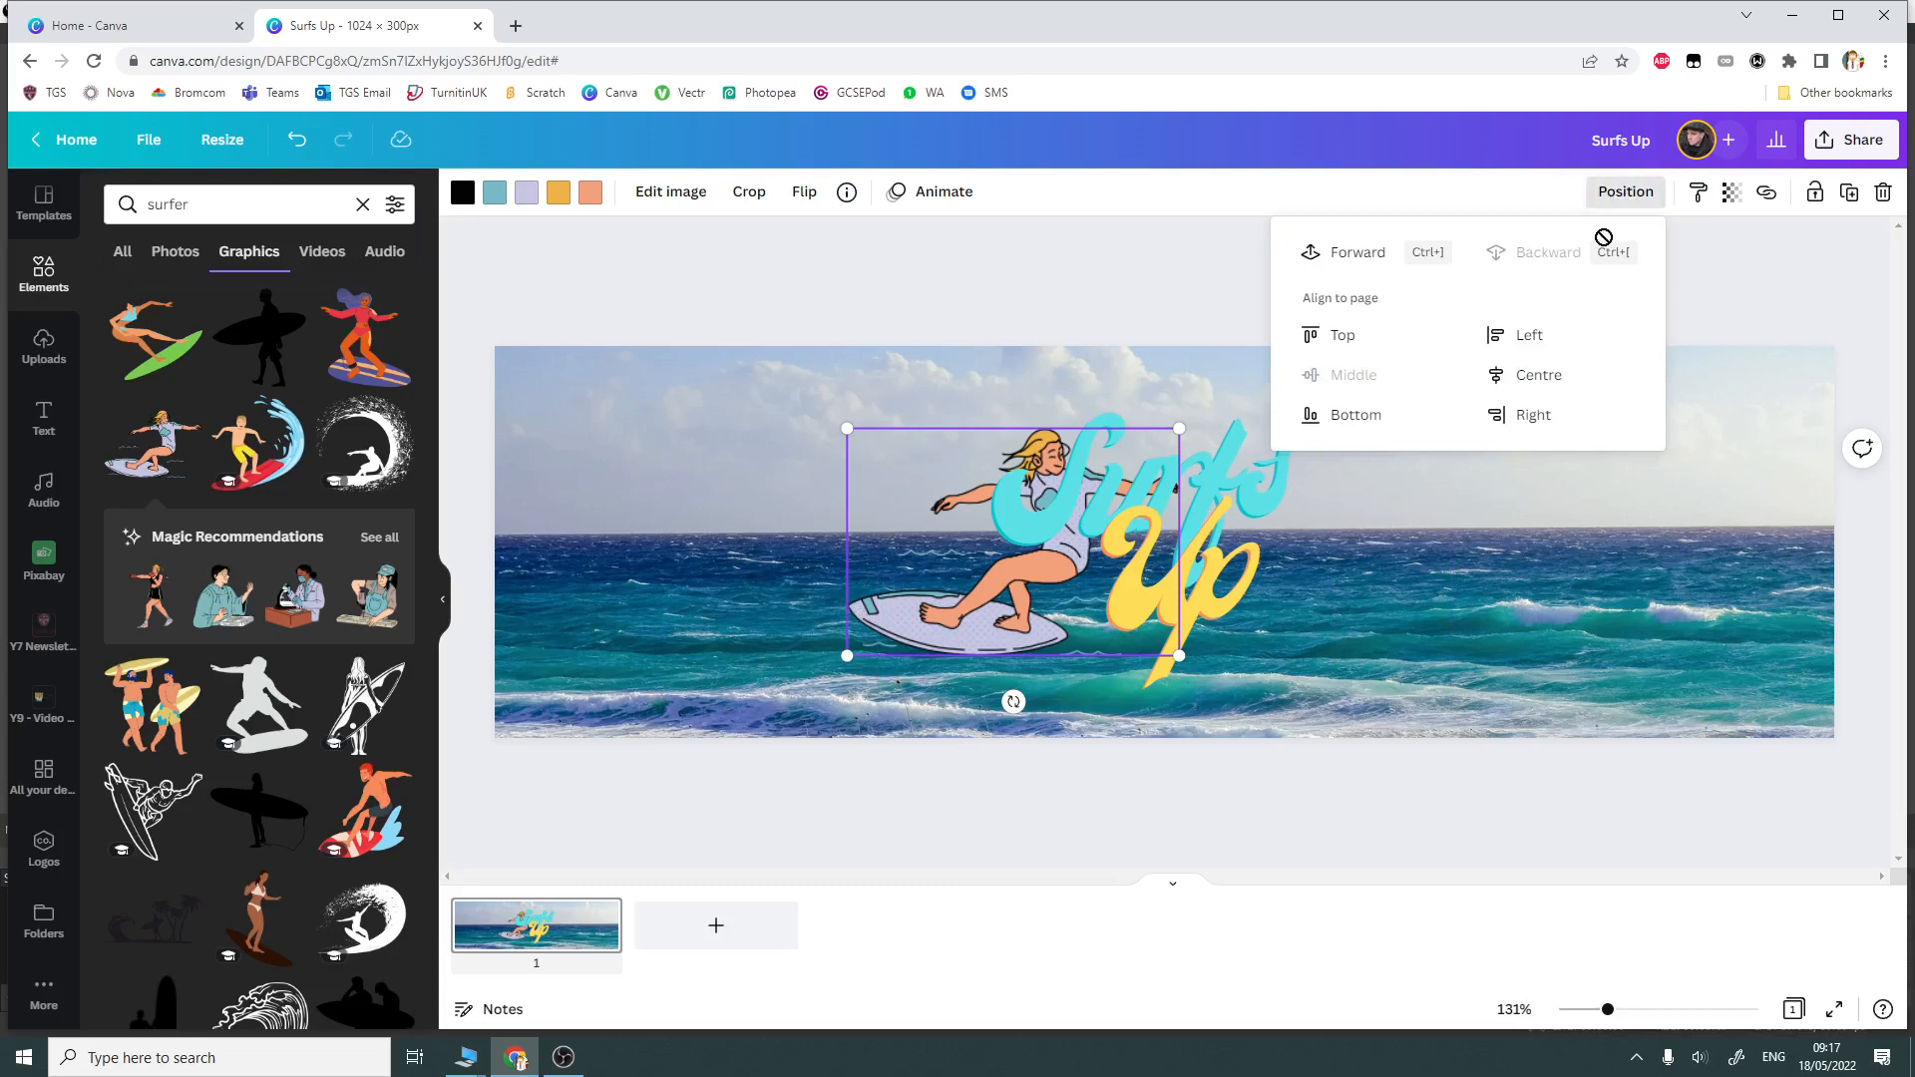
click(1360, 259)
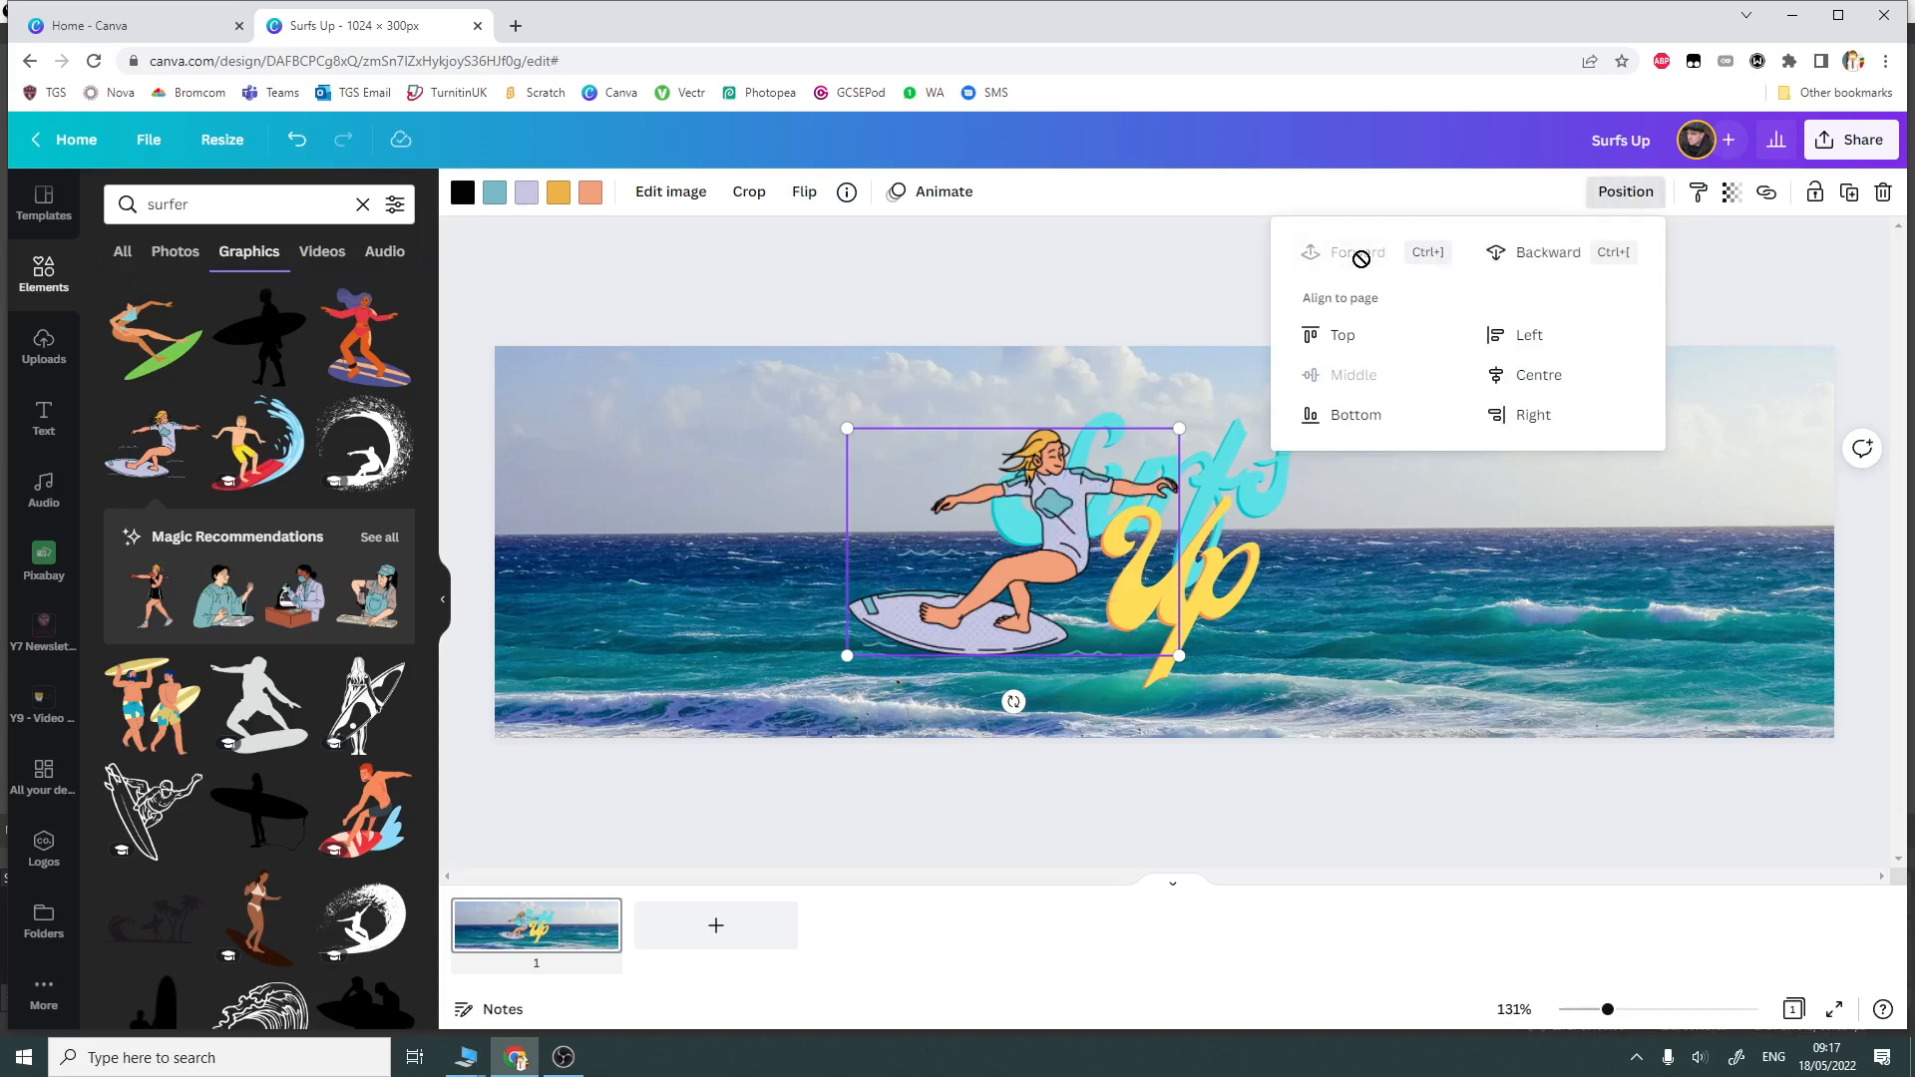
click(1529, 251)
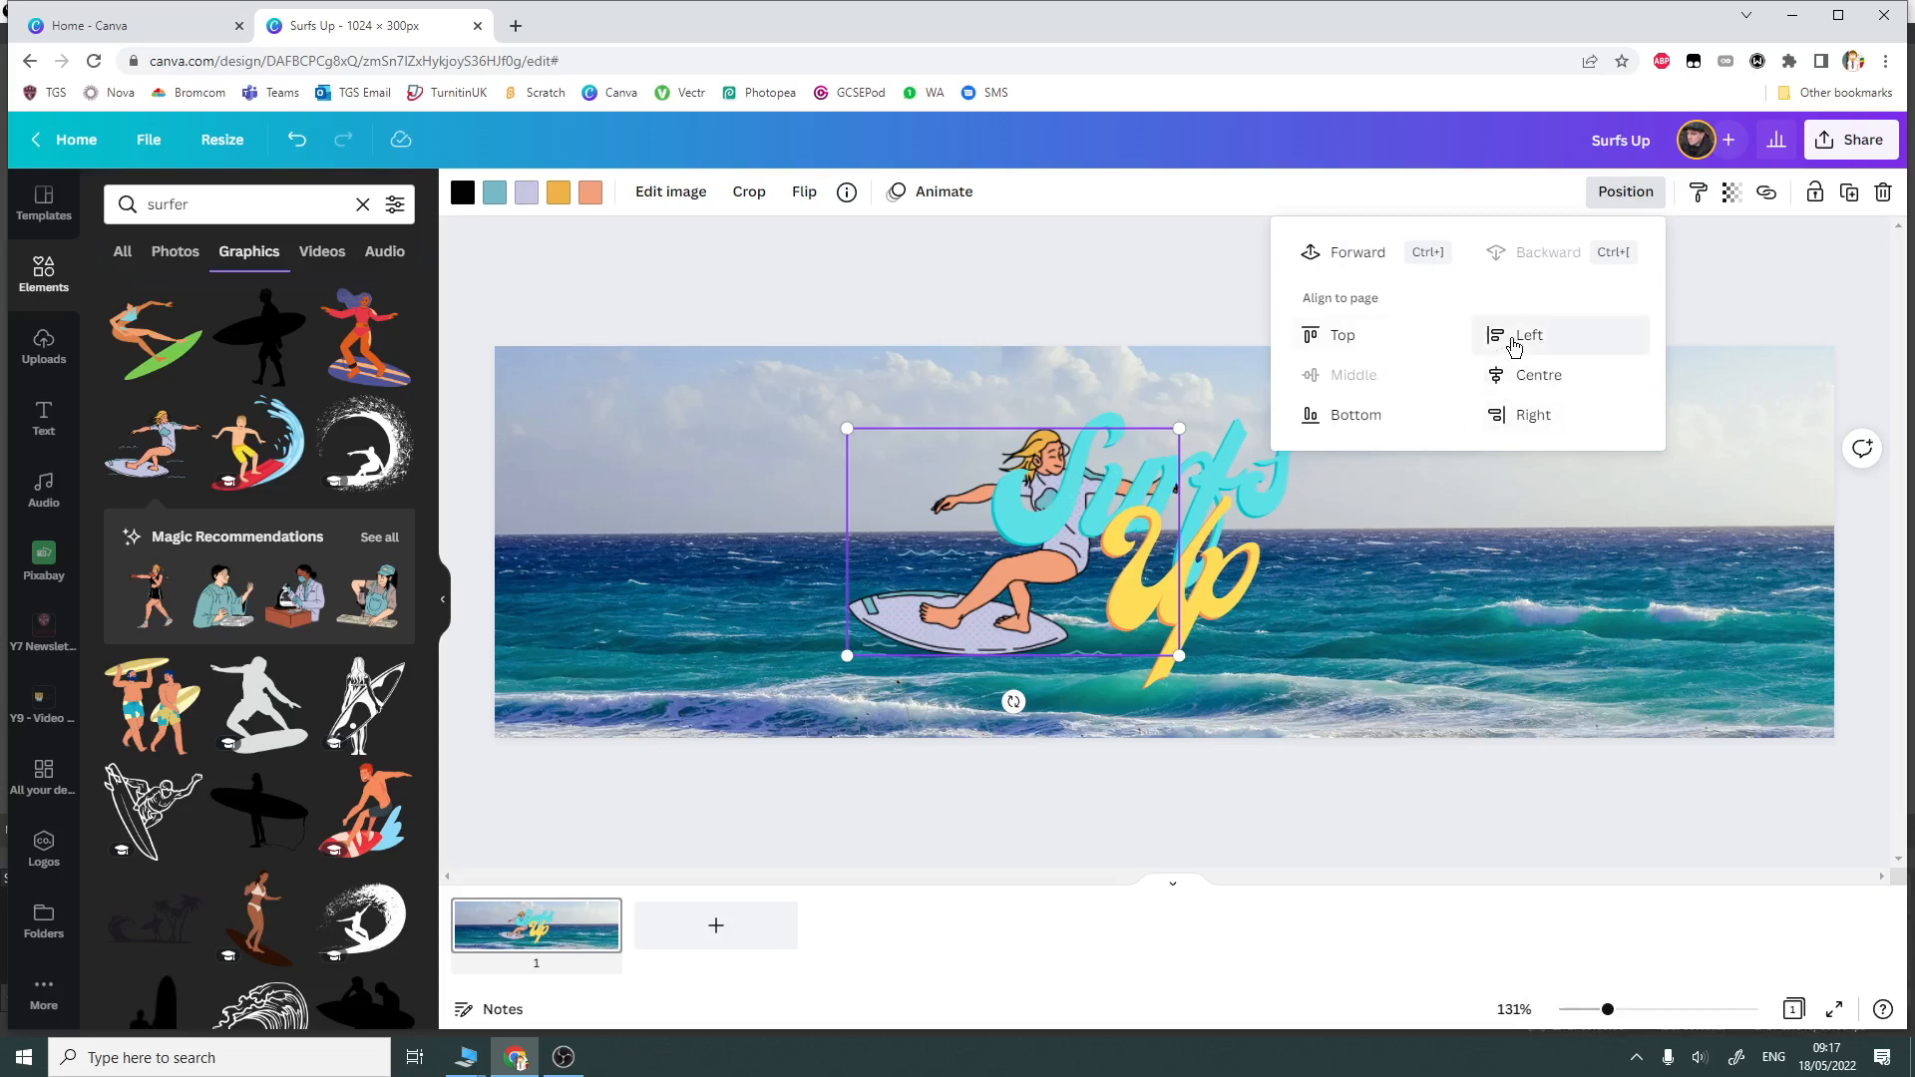
- Try aligning the surfer graphic to the page's centre, top, bottom and right, and place it to the left of the title
click(1526, 375)
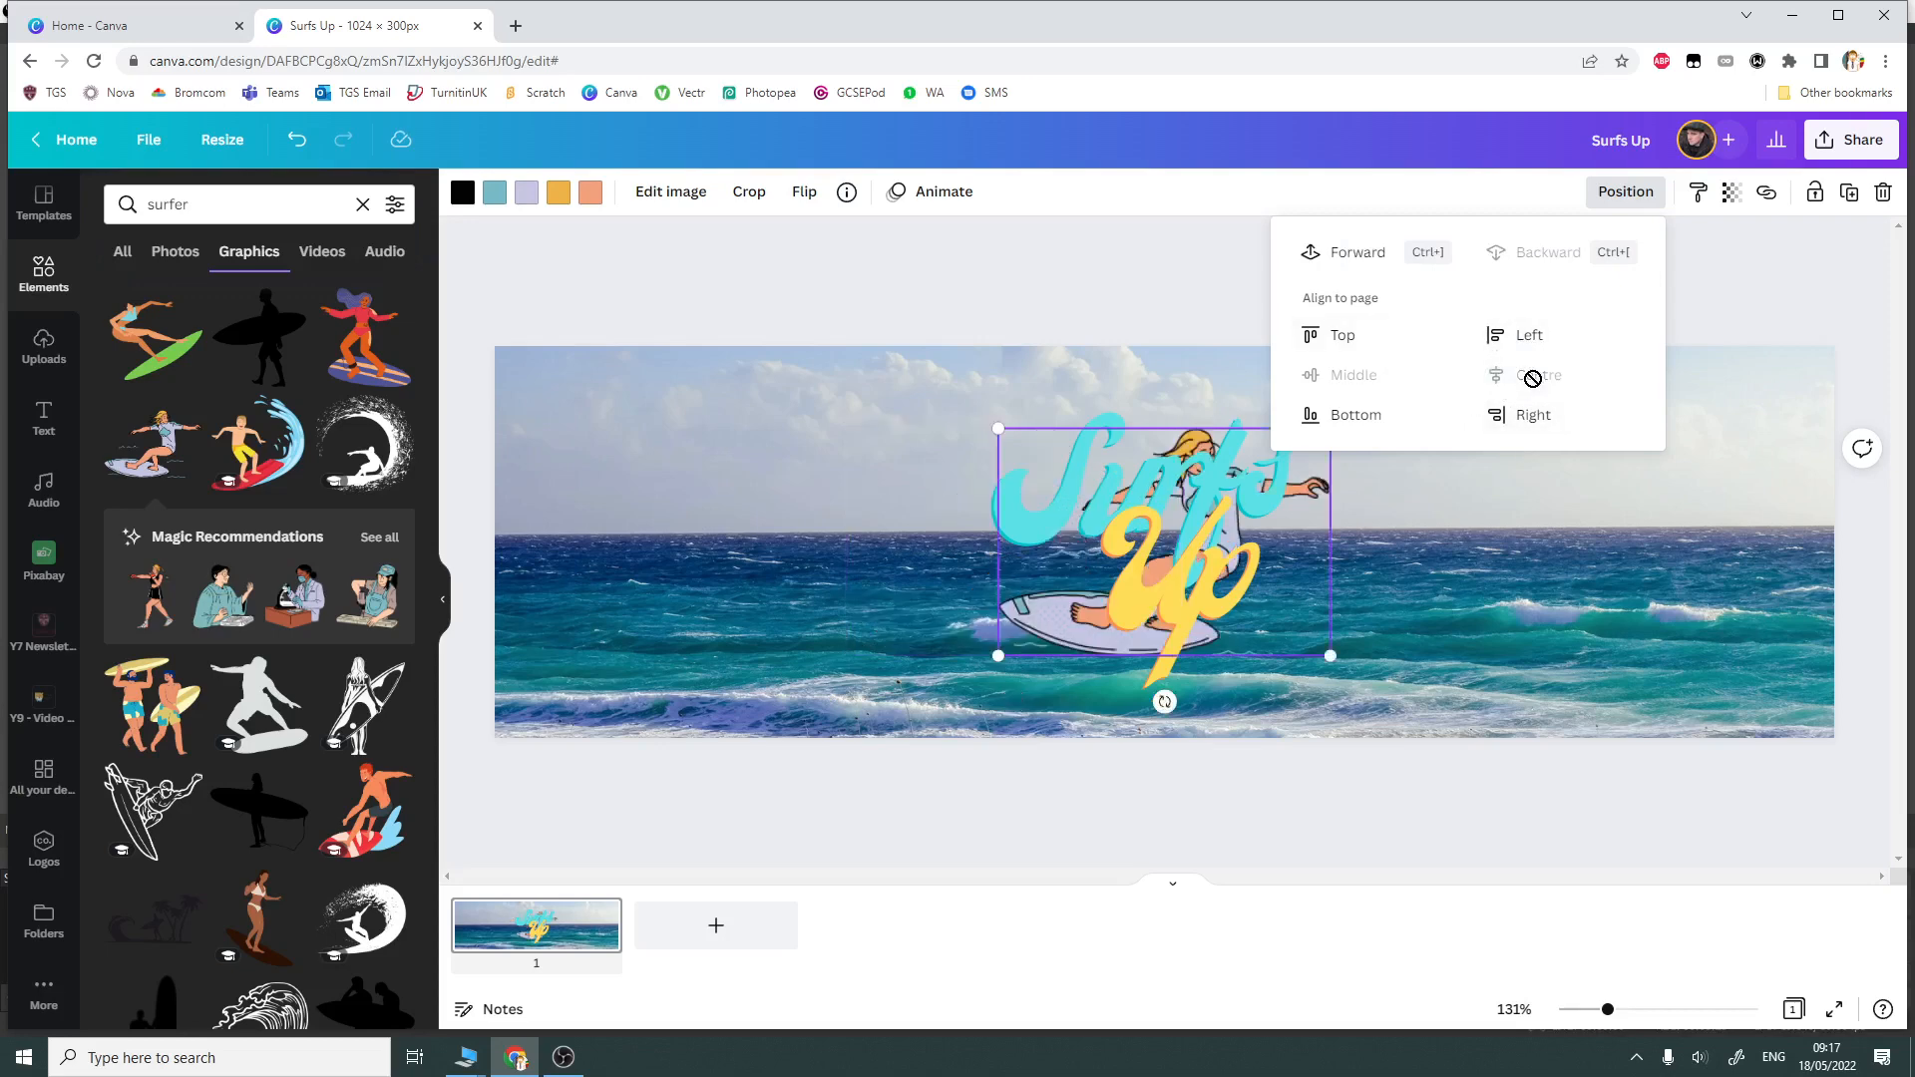
click(1337, 337)
click(1387, 423)
click(1510, 419)
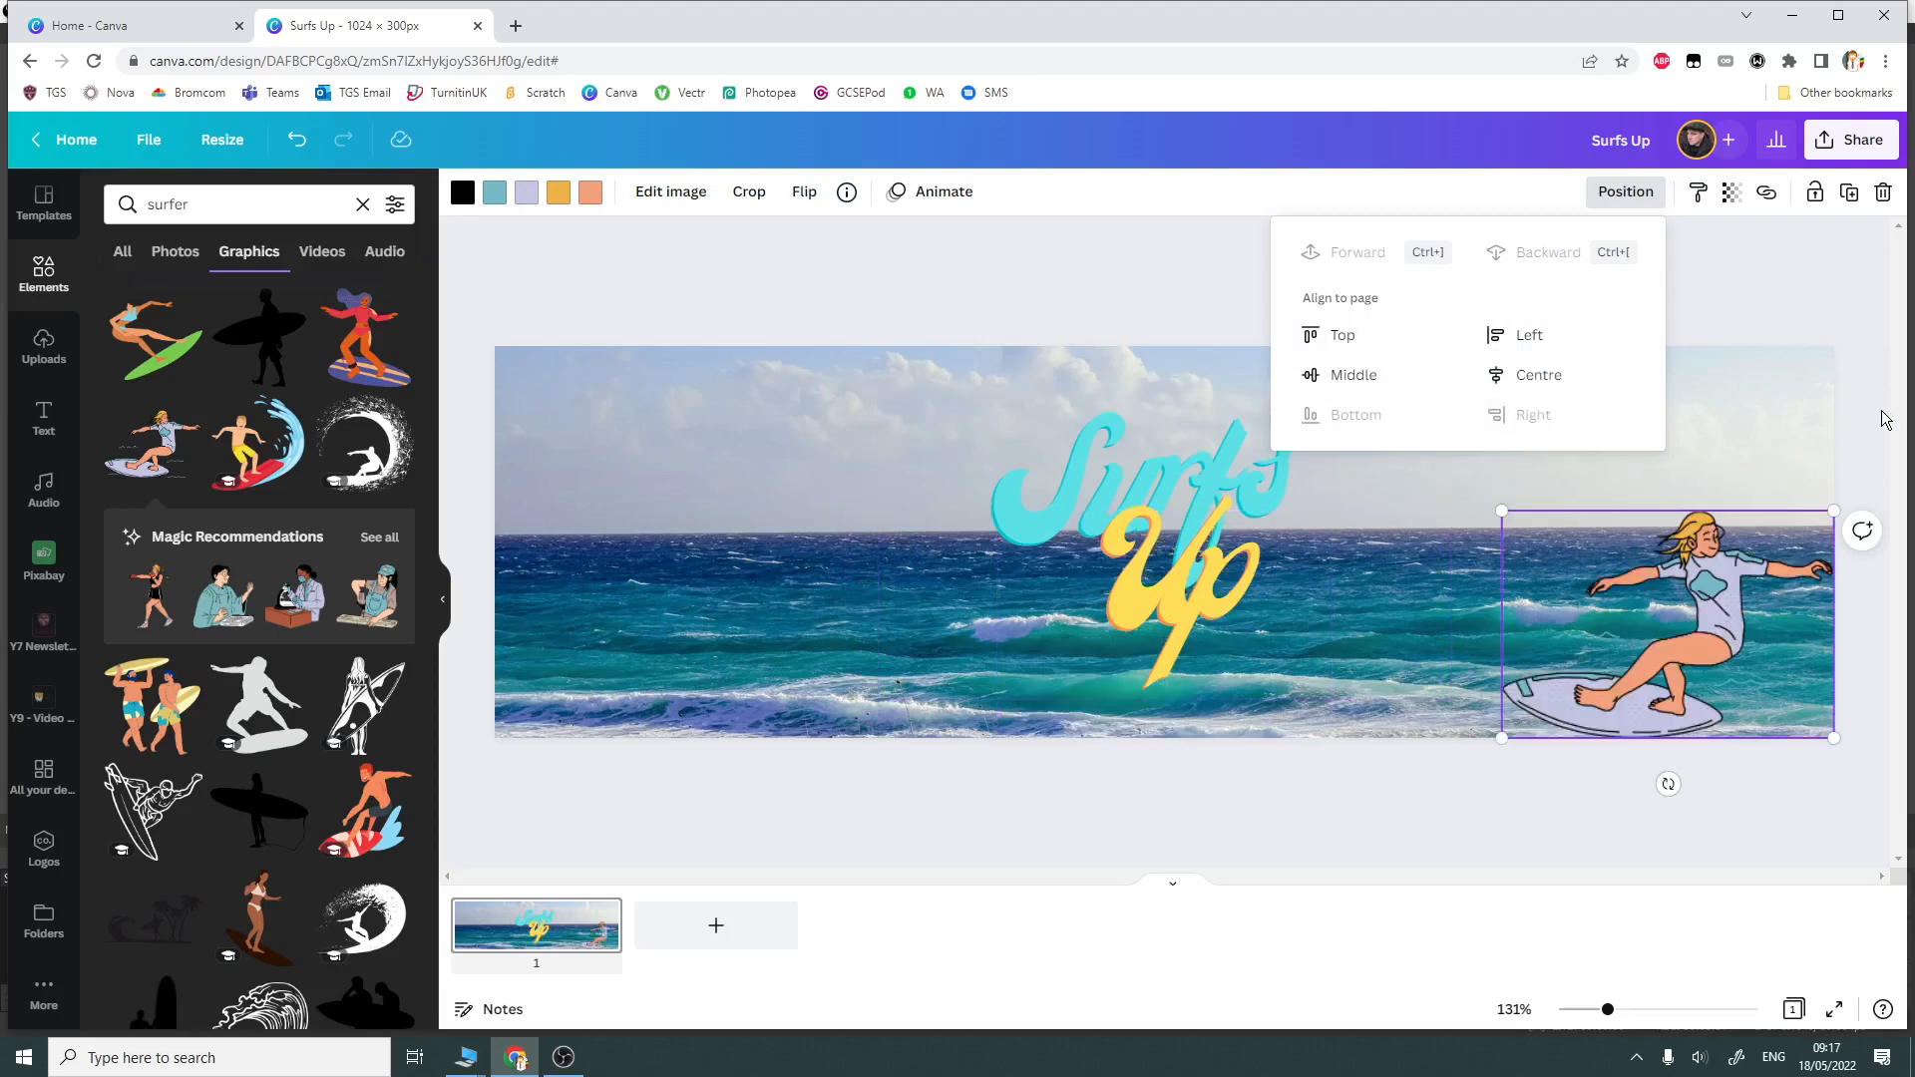
click(1847, 480)
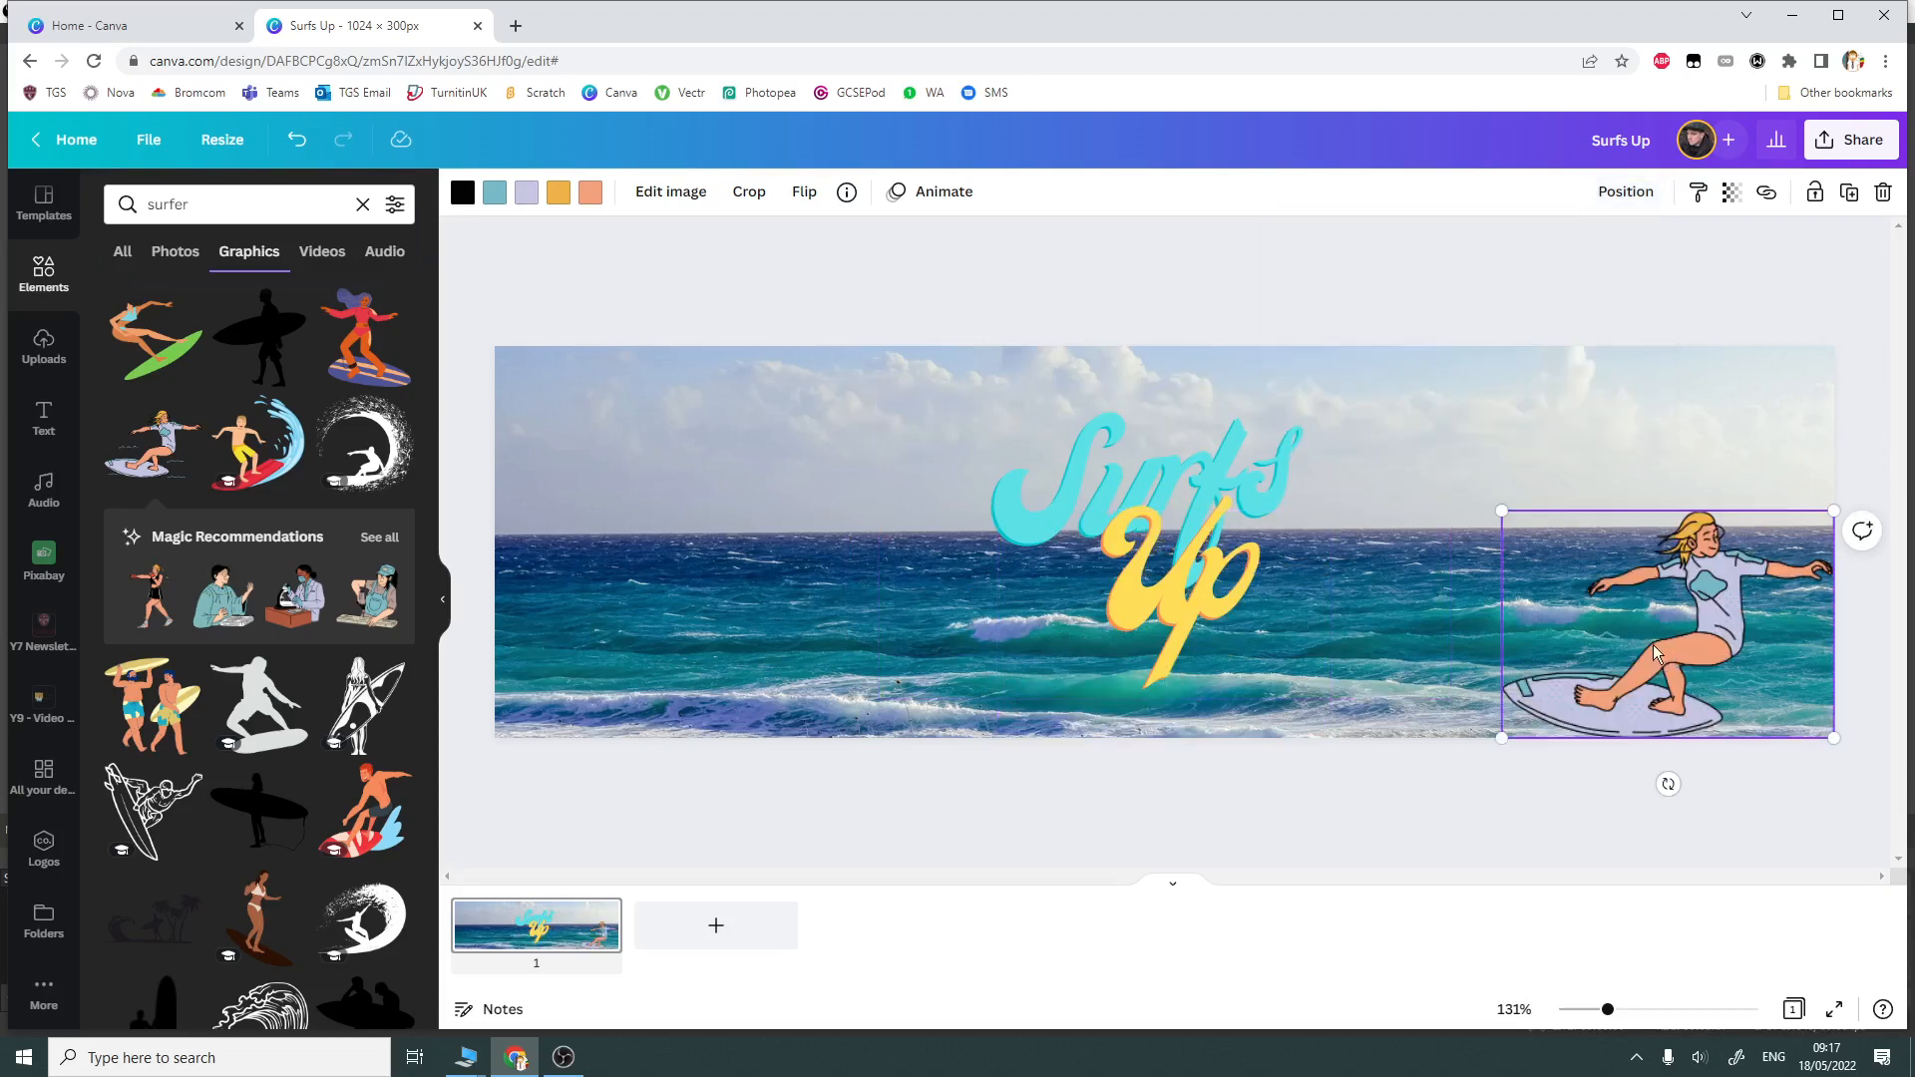
drag(1686, 642, 776, 550)
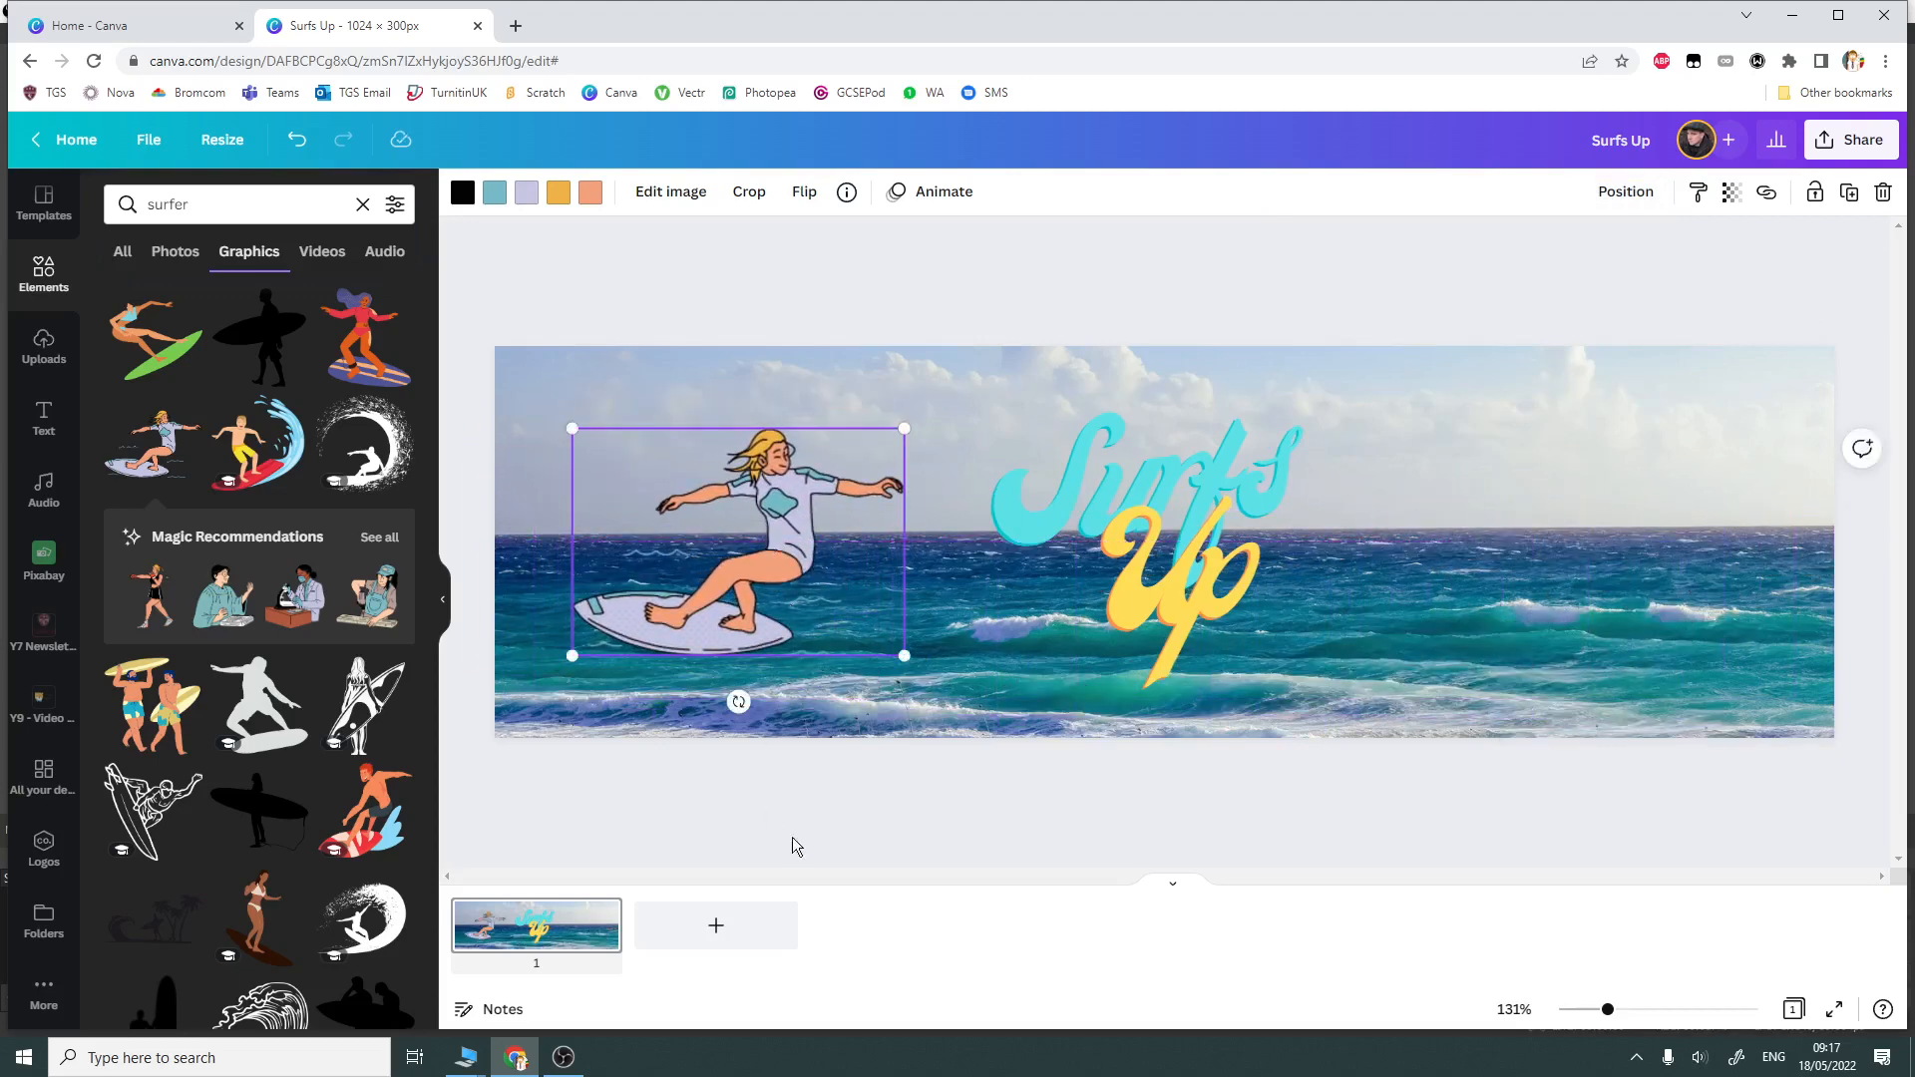
- Add the surfer photo of the smiling man in sunglasses to the right of the title and remove its background
click(170, 262)
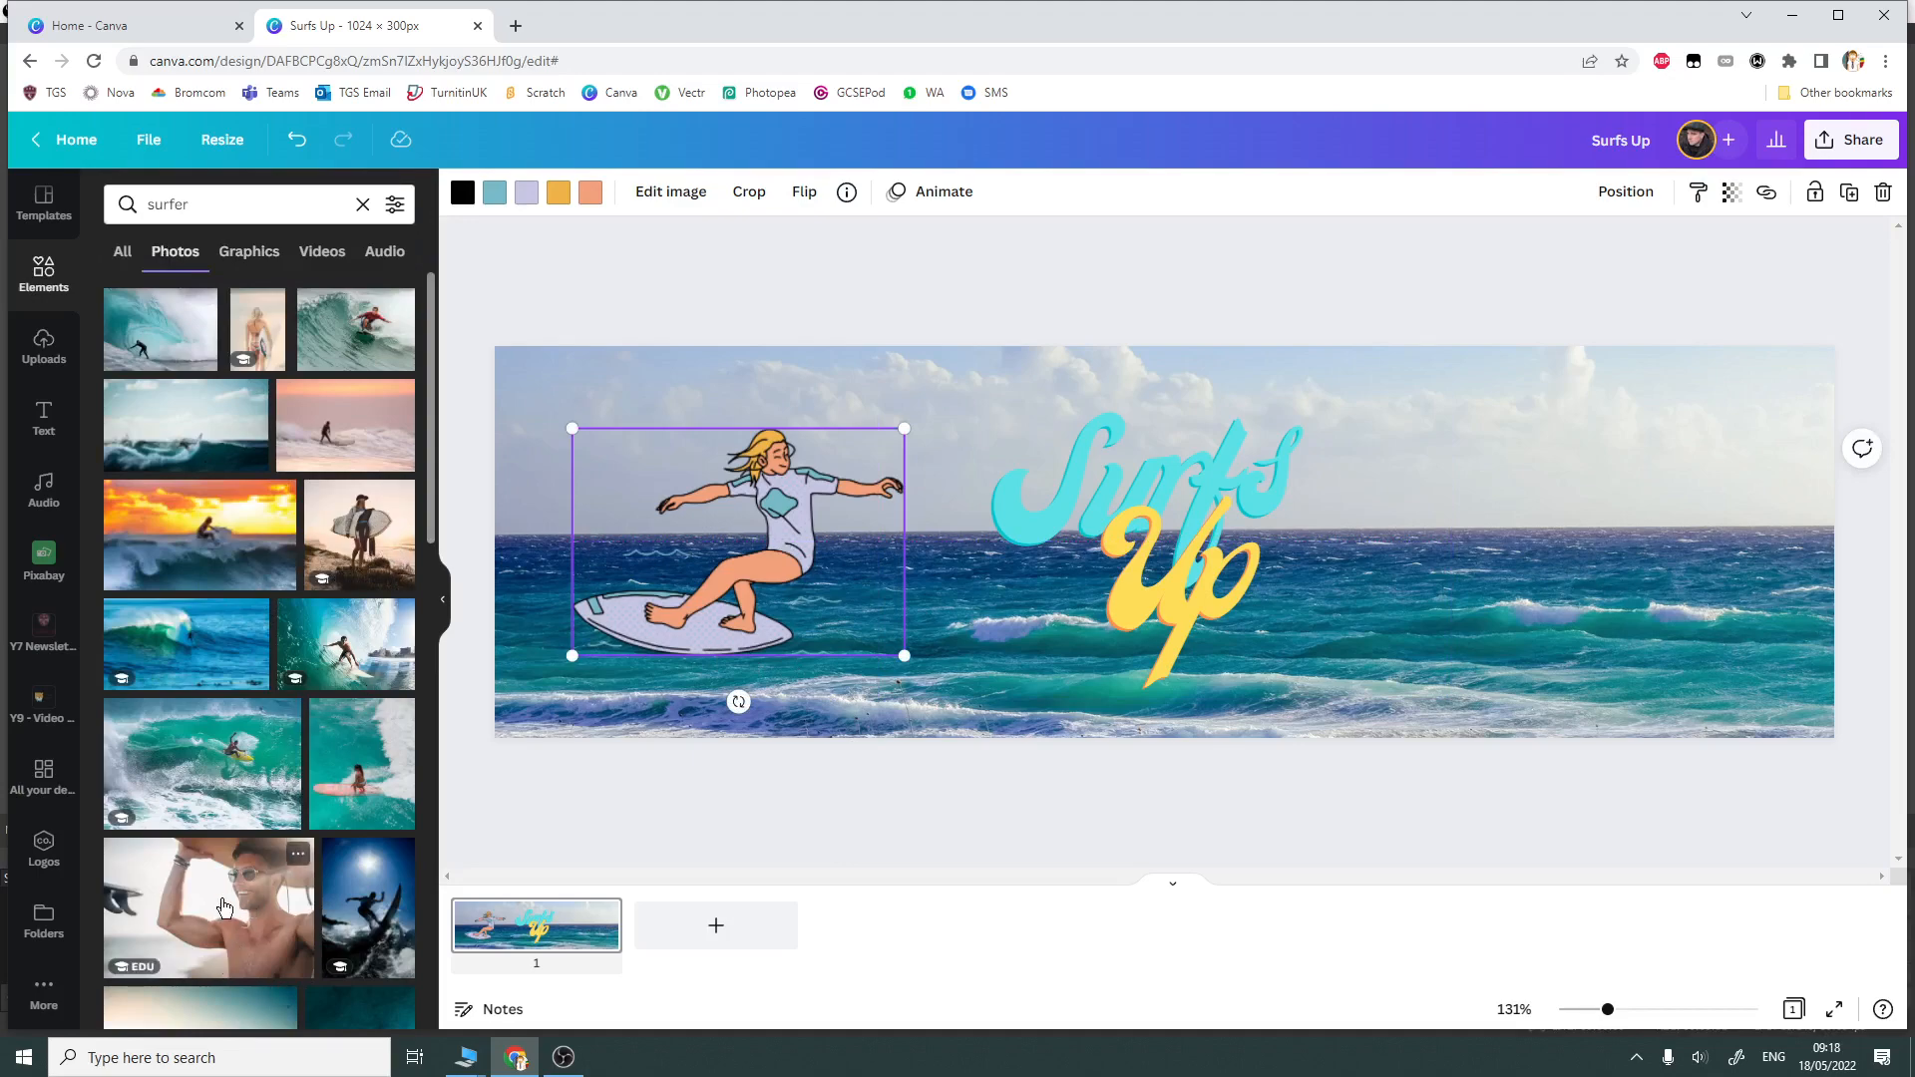
drag(224, 905, 1446, 440)
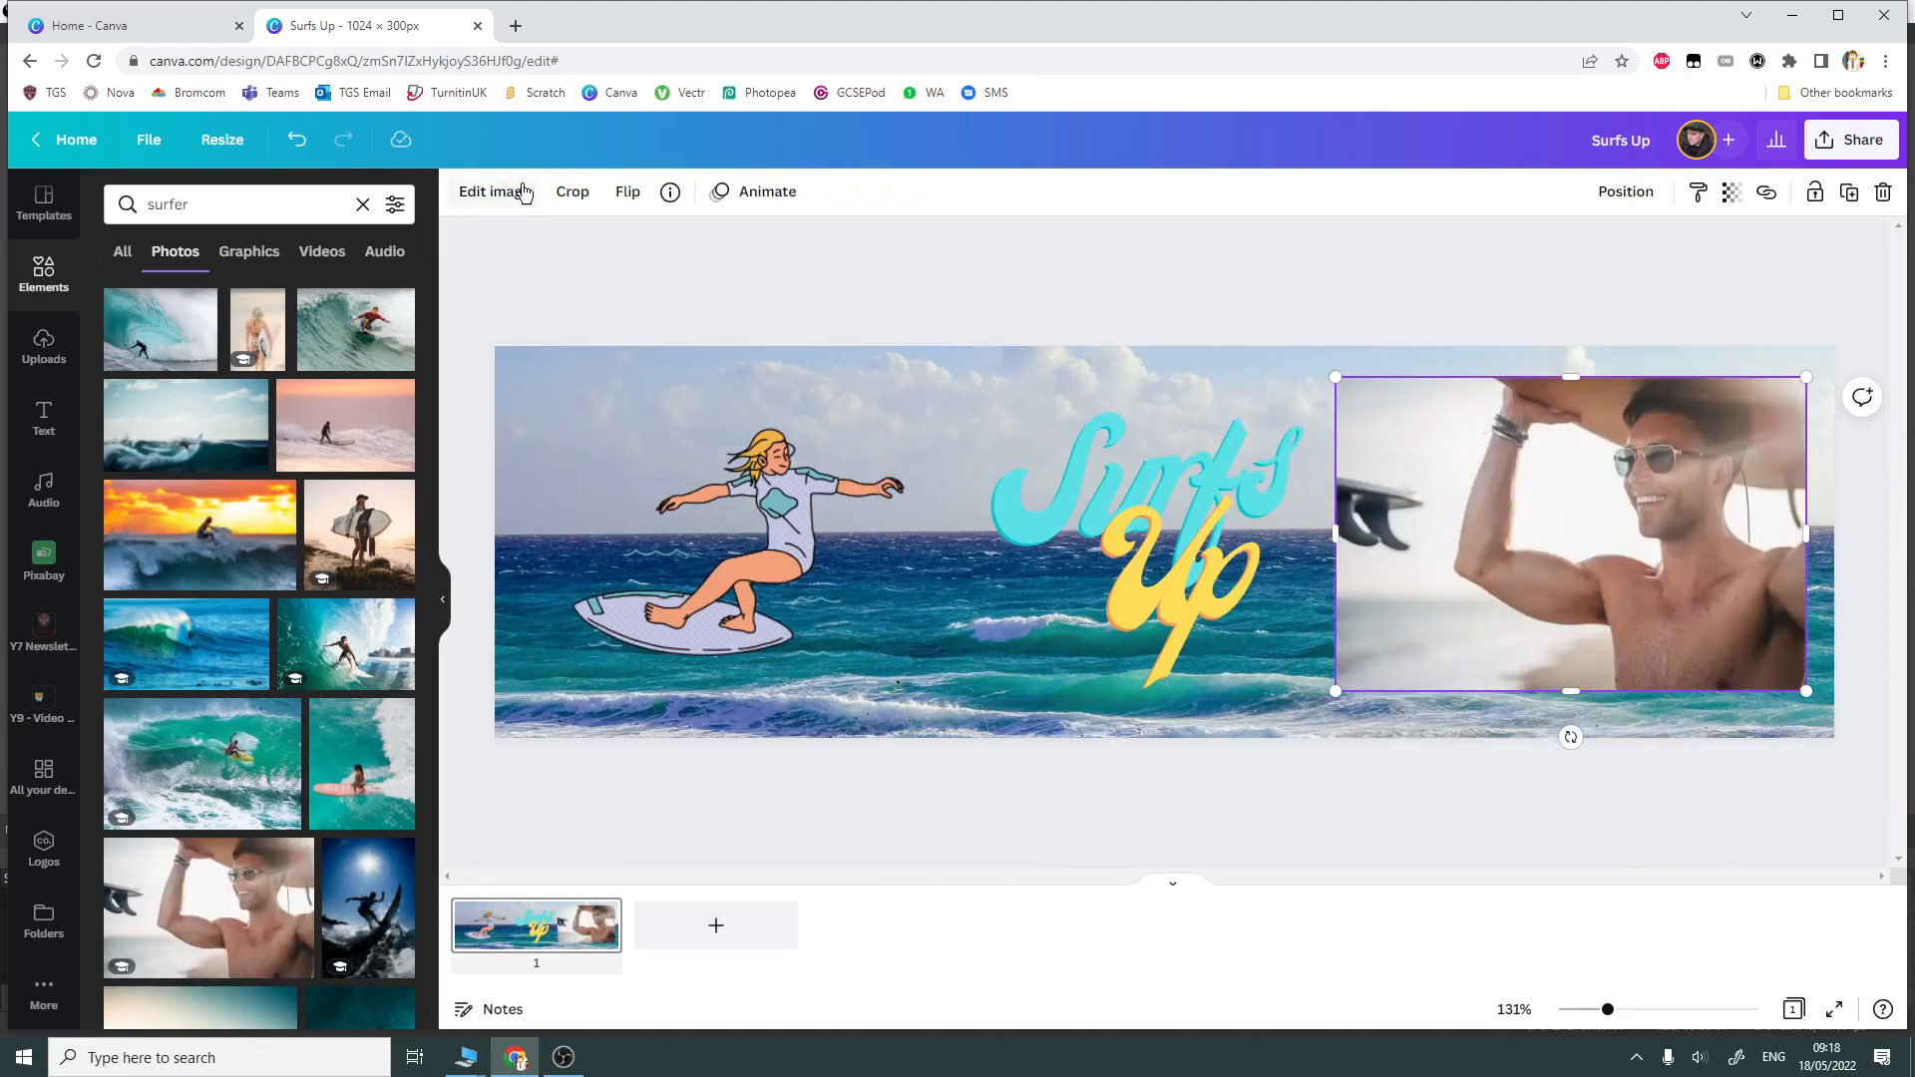
click(1520, 855)
click(1567, 585)
click(496, 194)
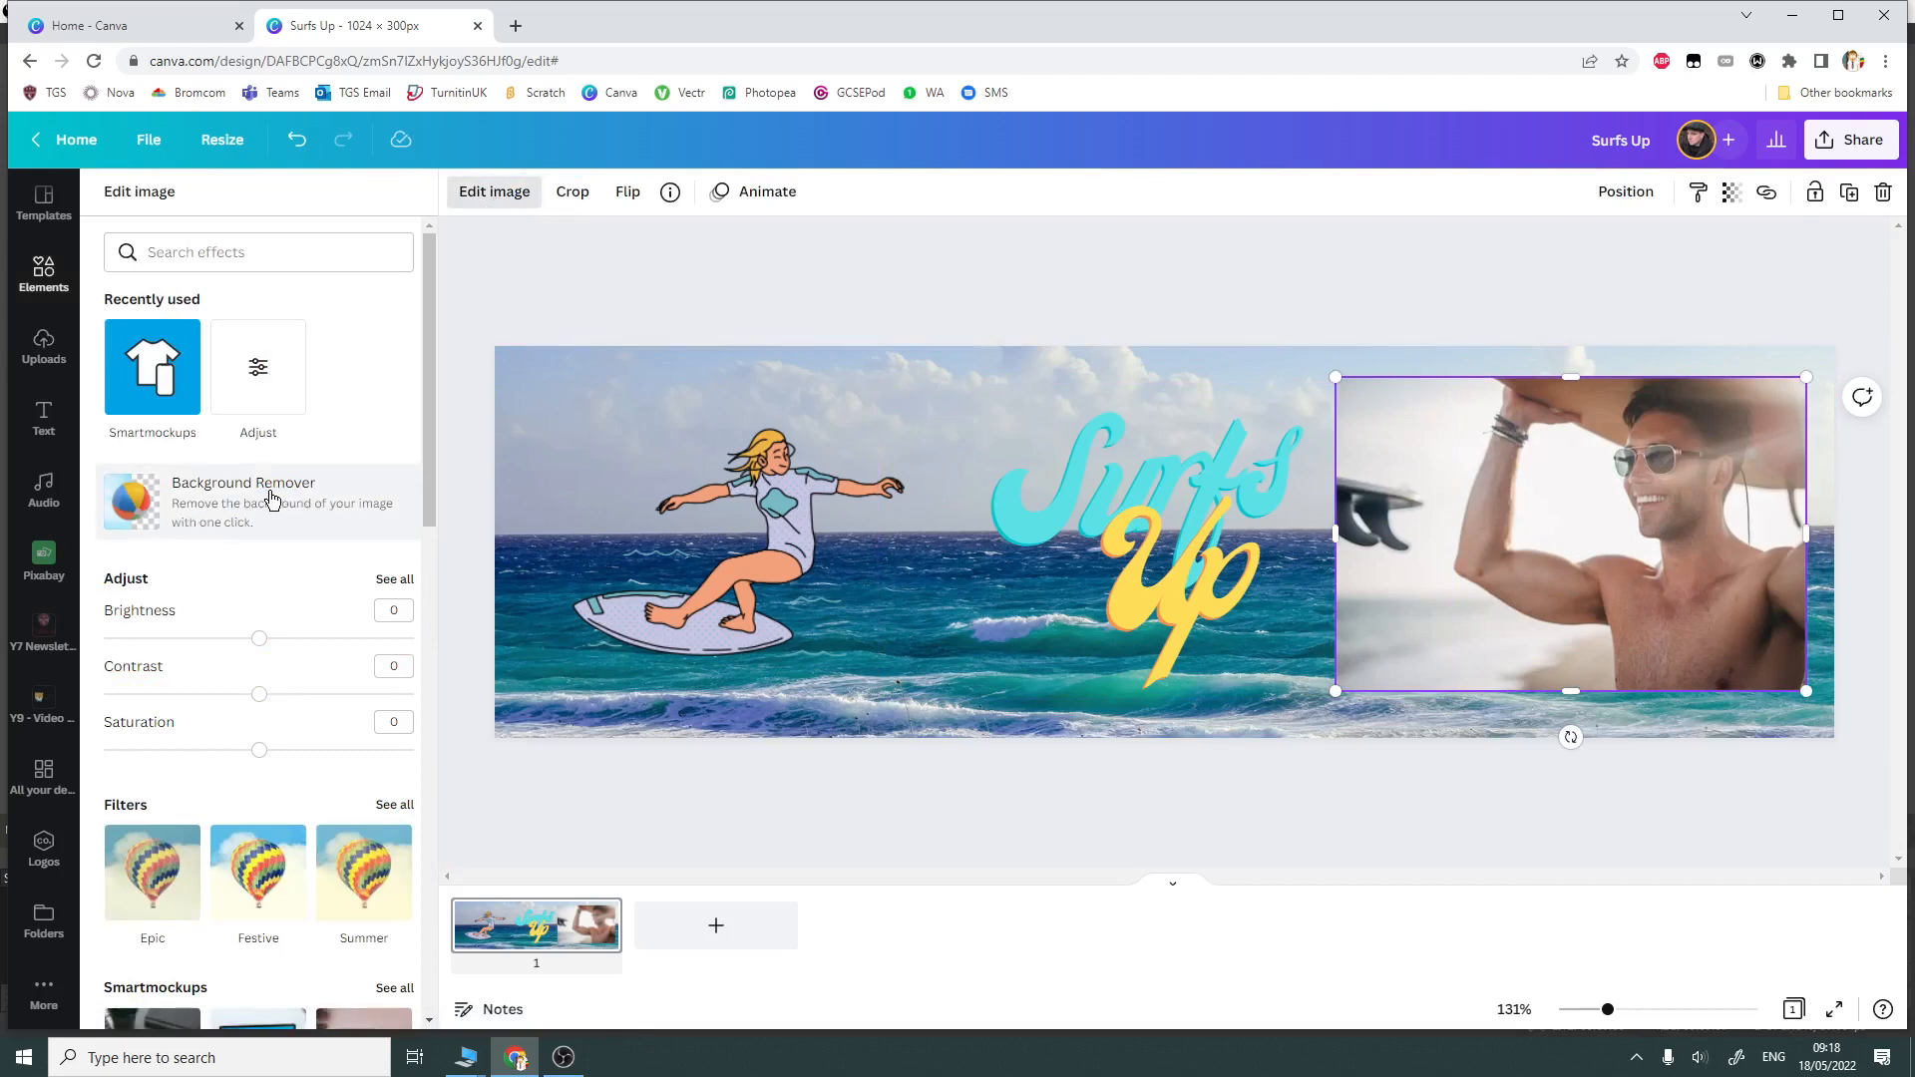
click(271, 496)
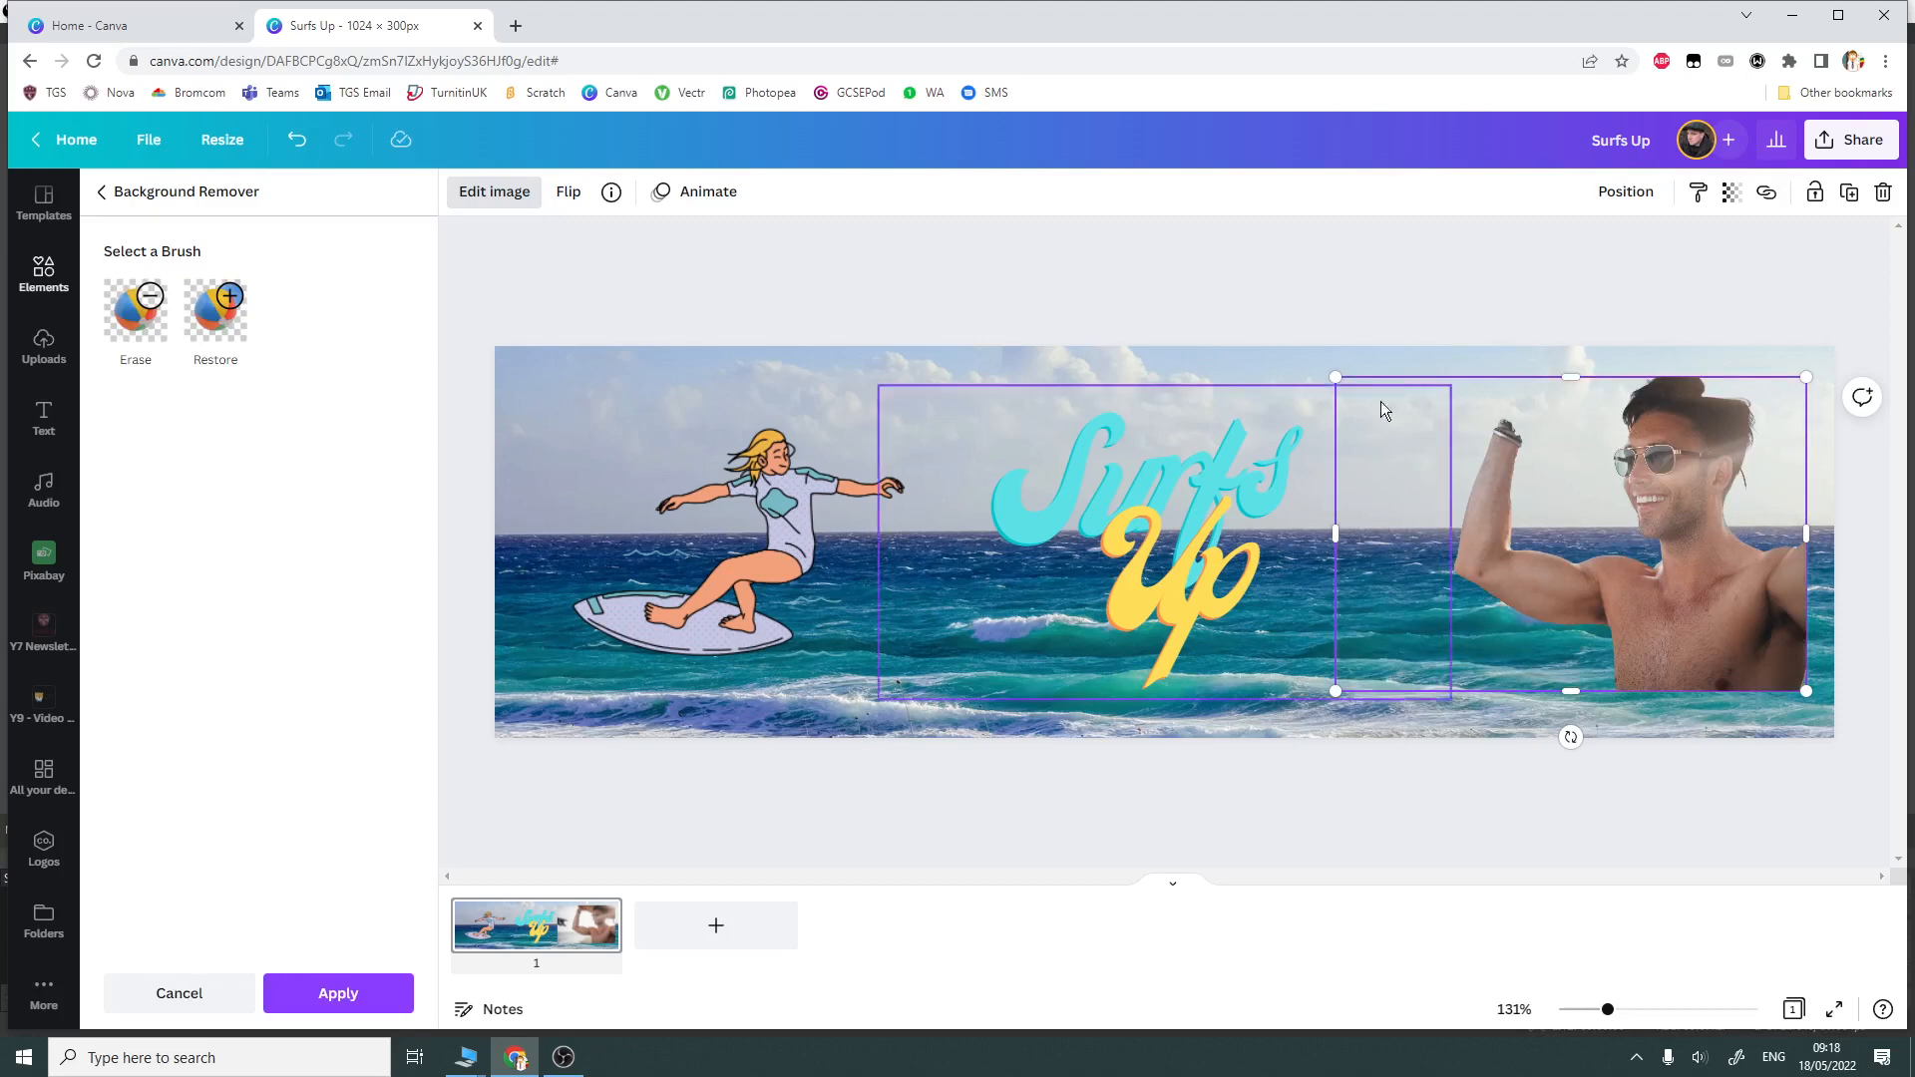
- Enlarge the cut-out man beyond the banner's edges and position him over its right end
drag(1336, 376, 1103, 275)
drag(1806, 689, 1897, 820)
mouse_move(1793, 552)
mouse_down()
mouse_move(1783, 597)
mouse_move(1771, 557)
mouse_up()
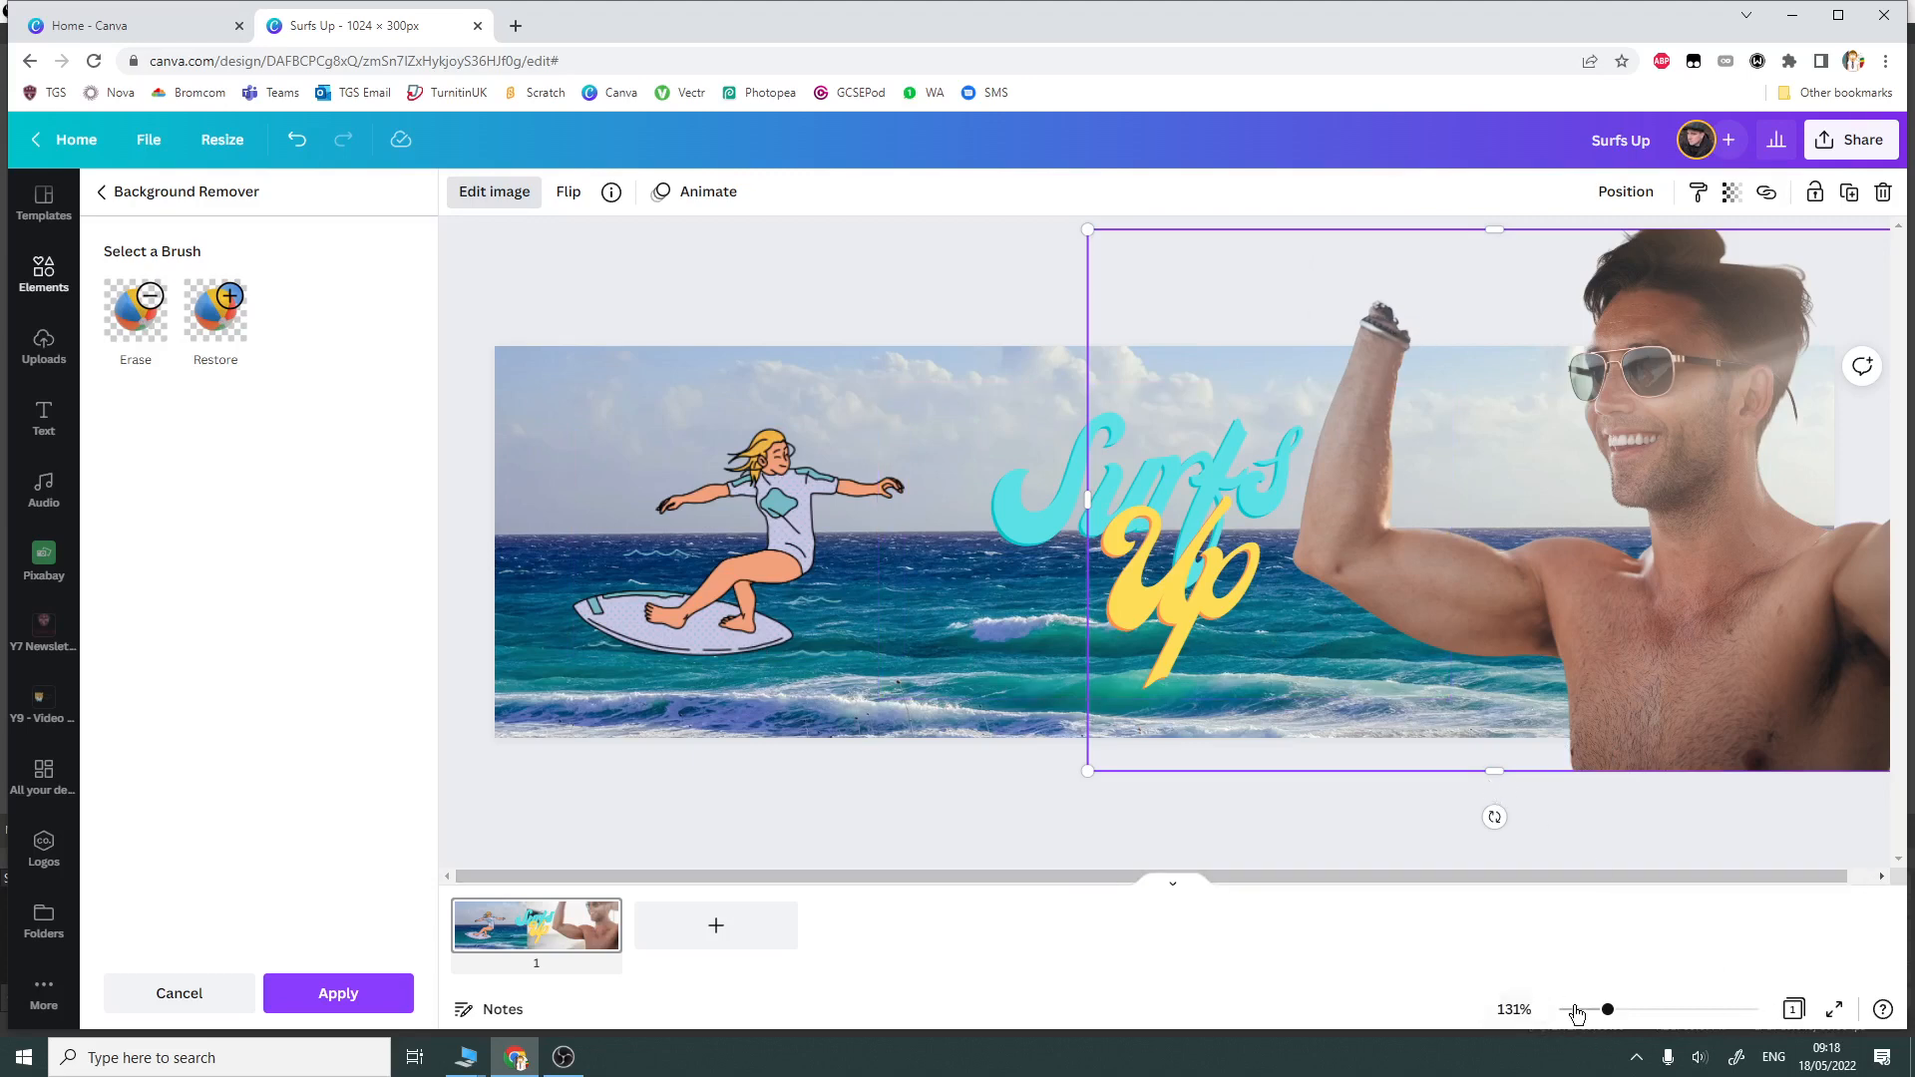
drag(1574, 1015, 1578, 1016)
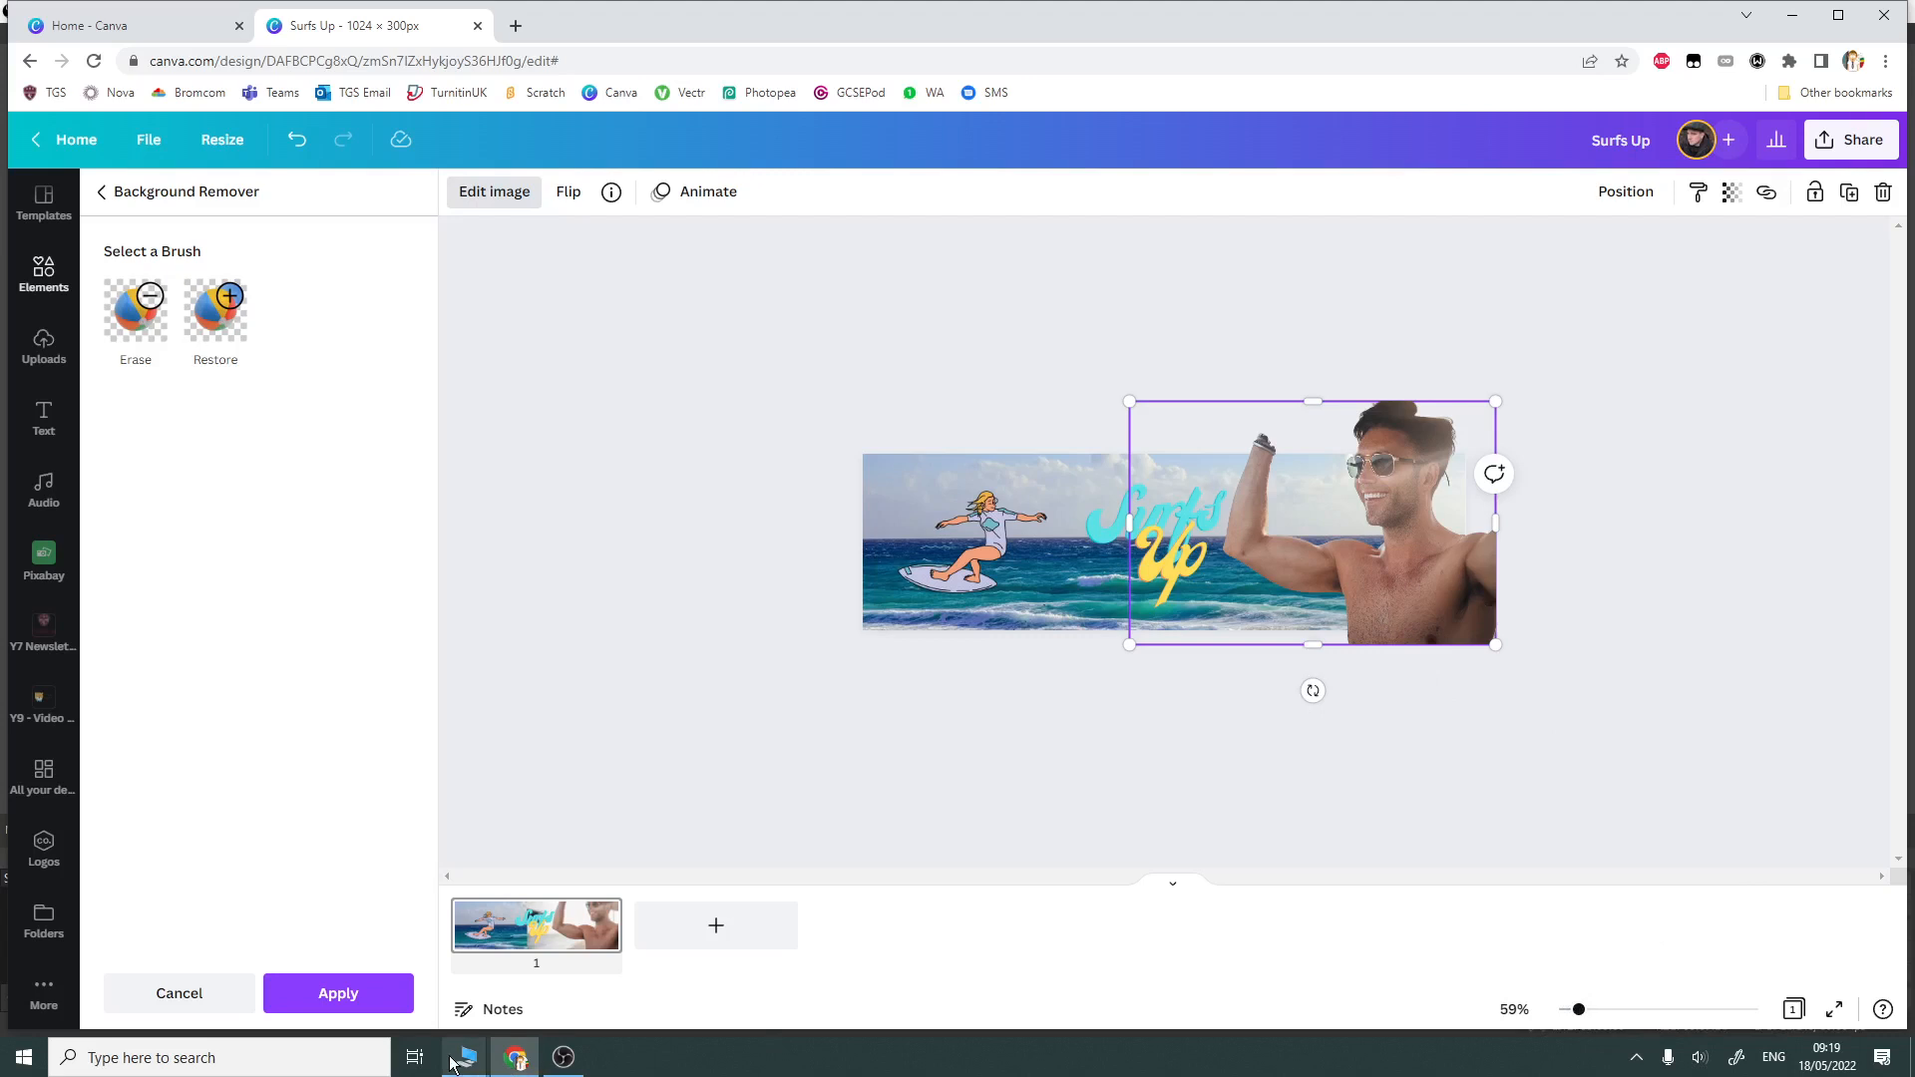
- Switch to File Explorer, open the imedia_website folder in Documents and delete the compressed Home file
mouse_move(465, 1062)
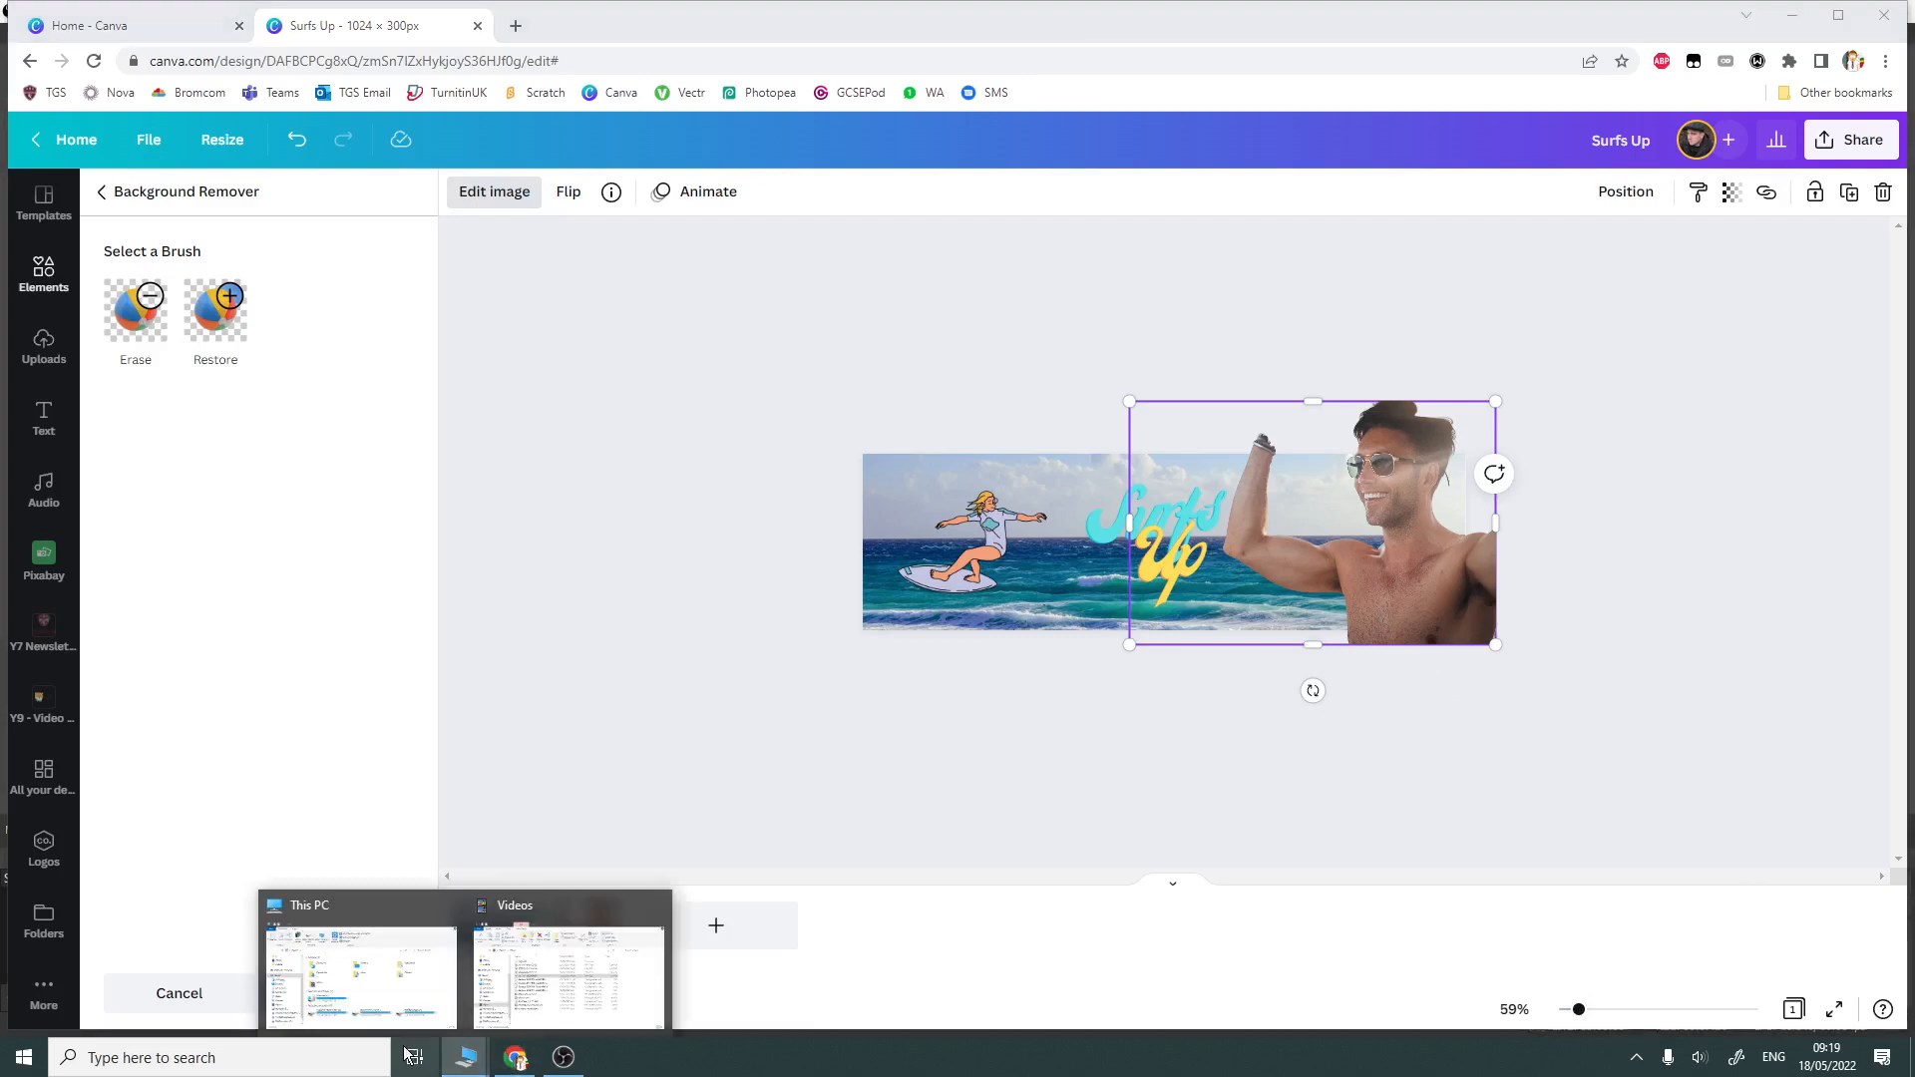
click(377, 997)
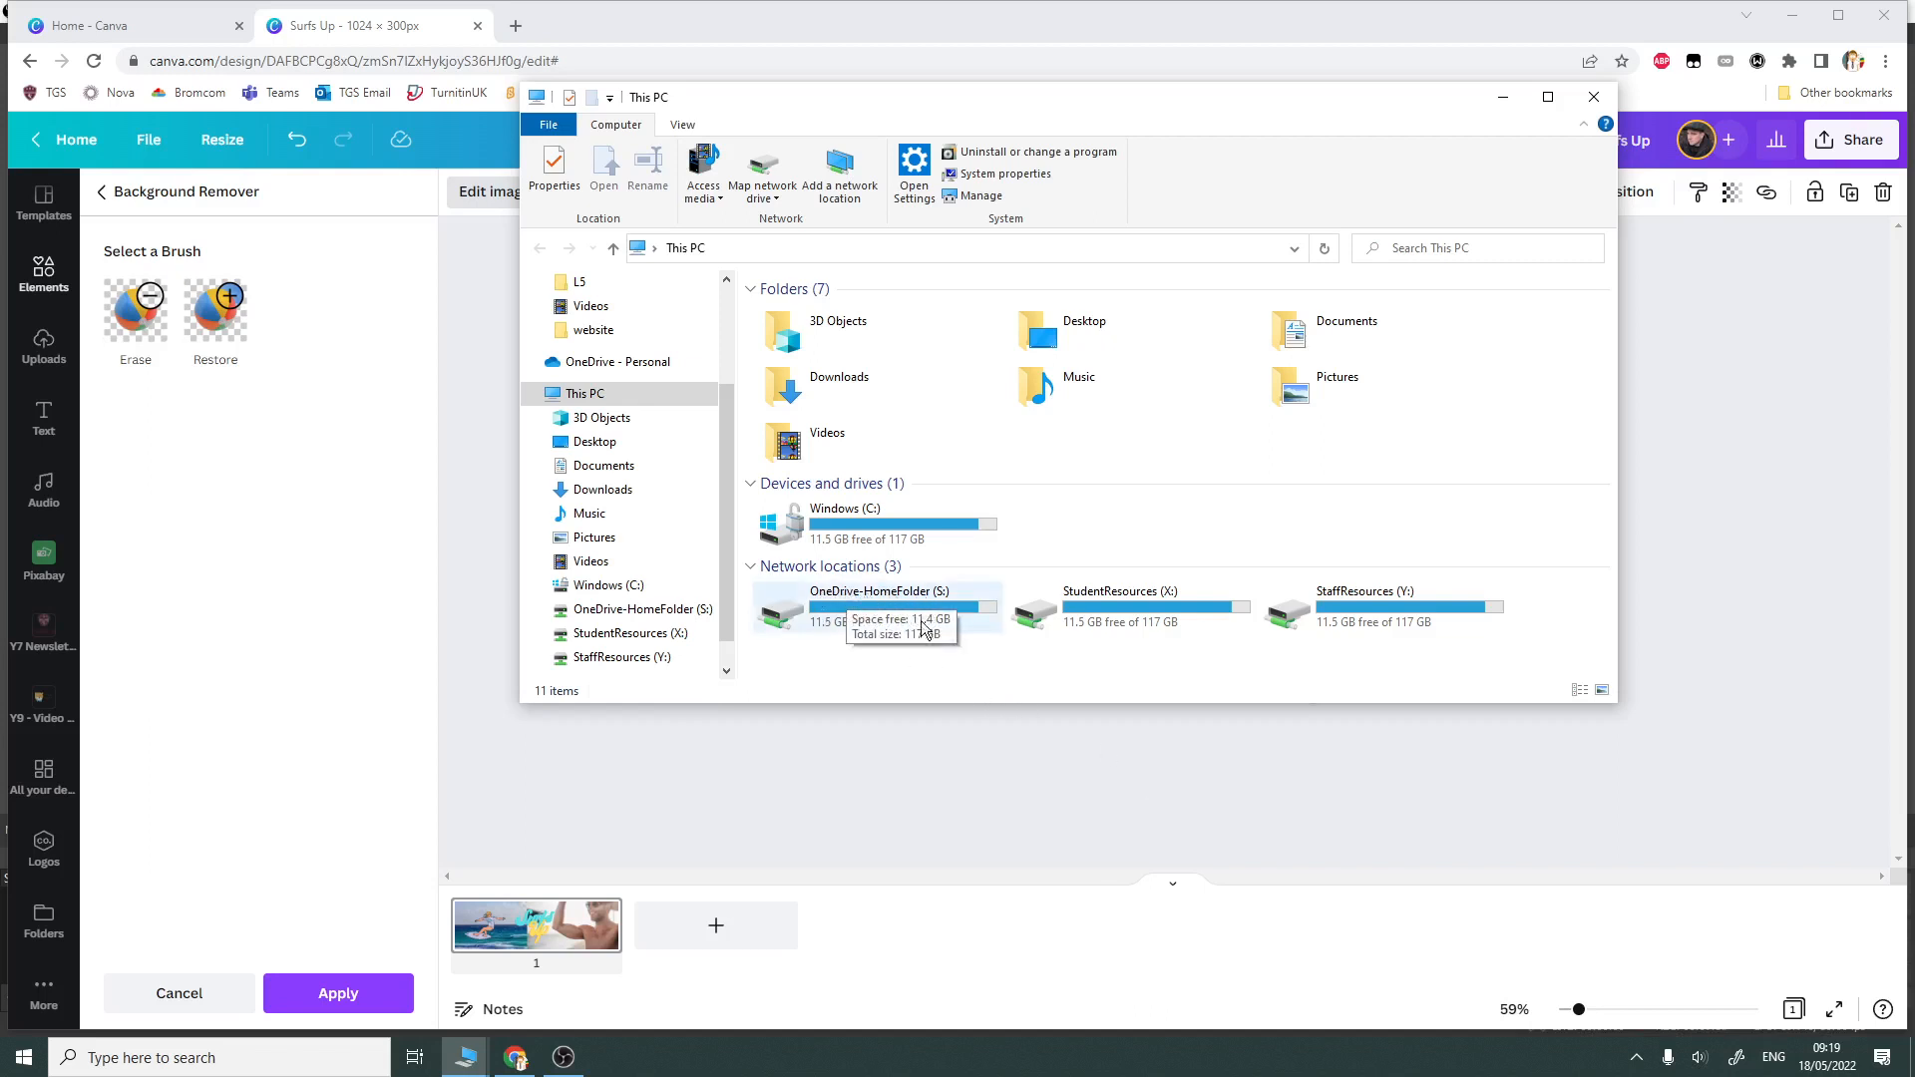
click(599, 469)
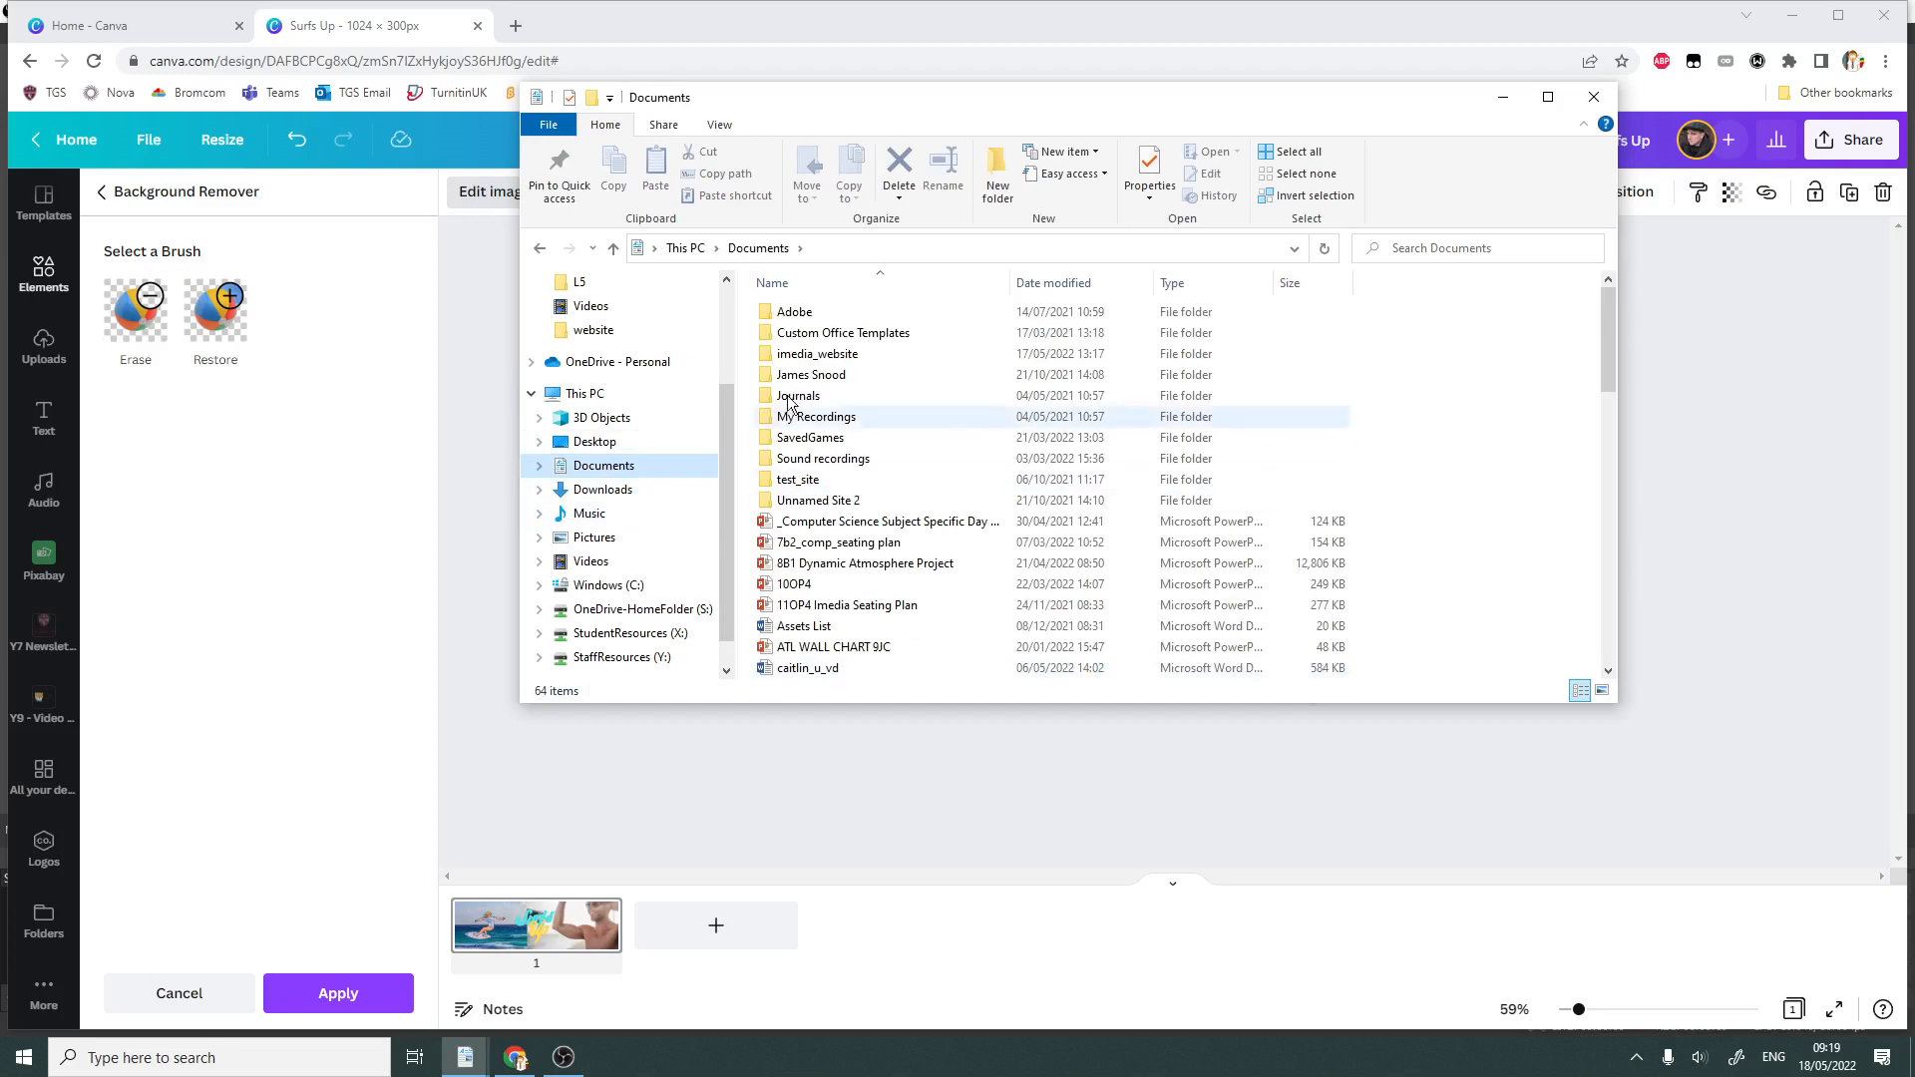
double_click(827, 356)
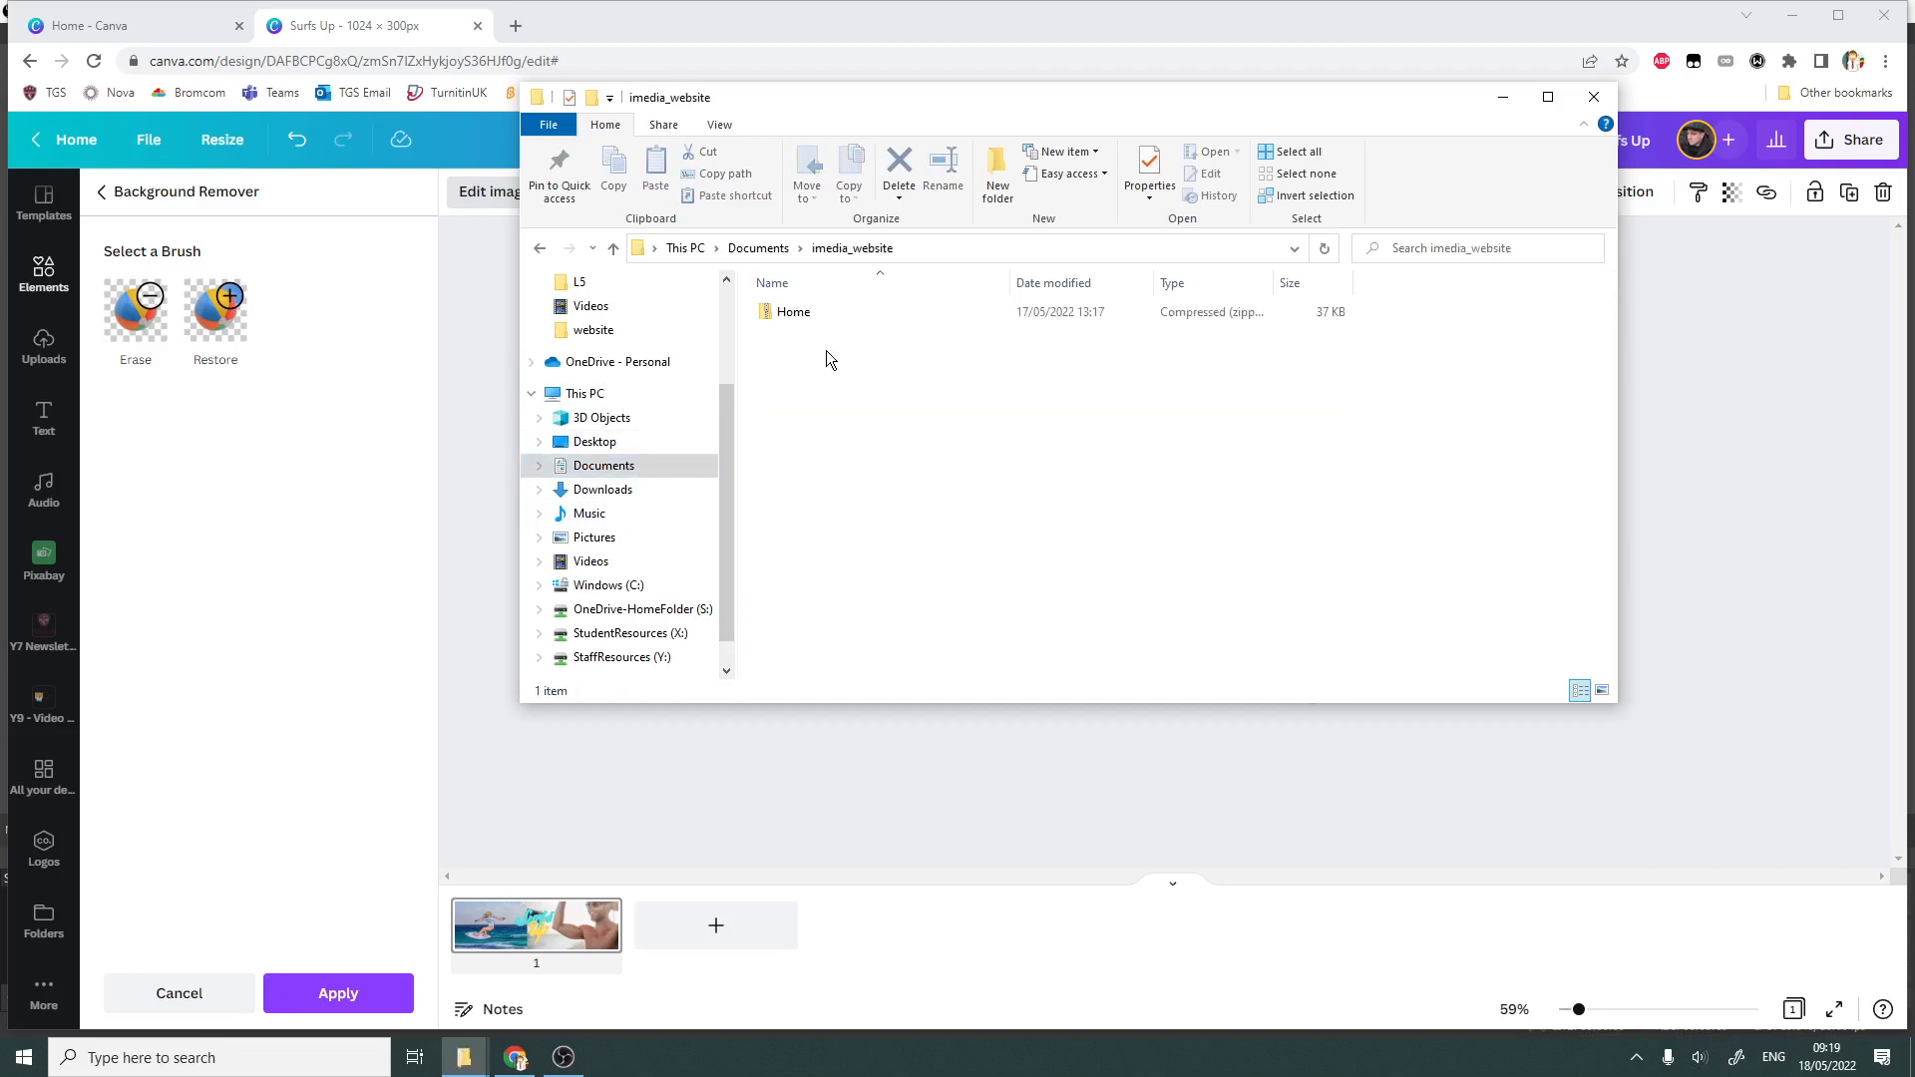
click(786, 312)
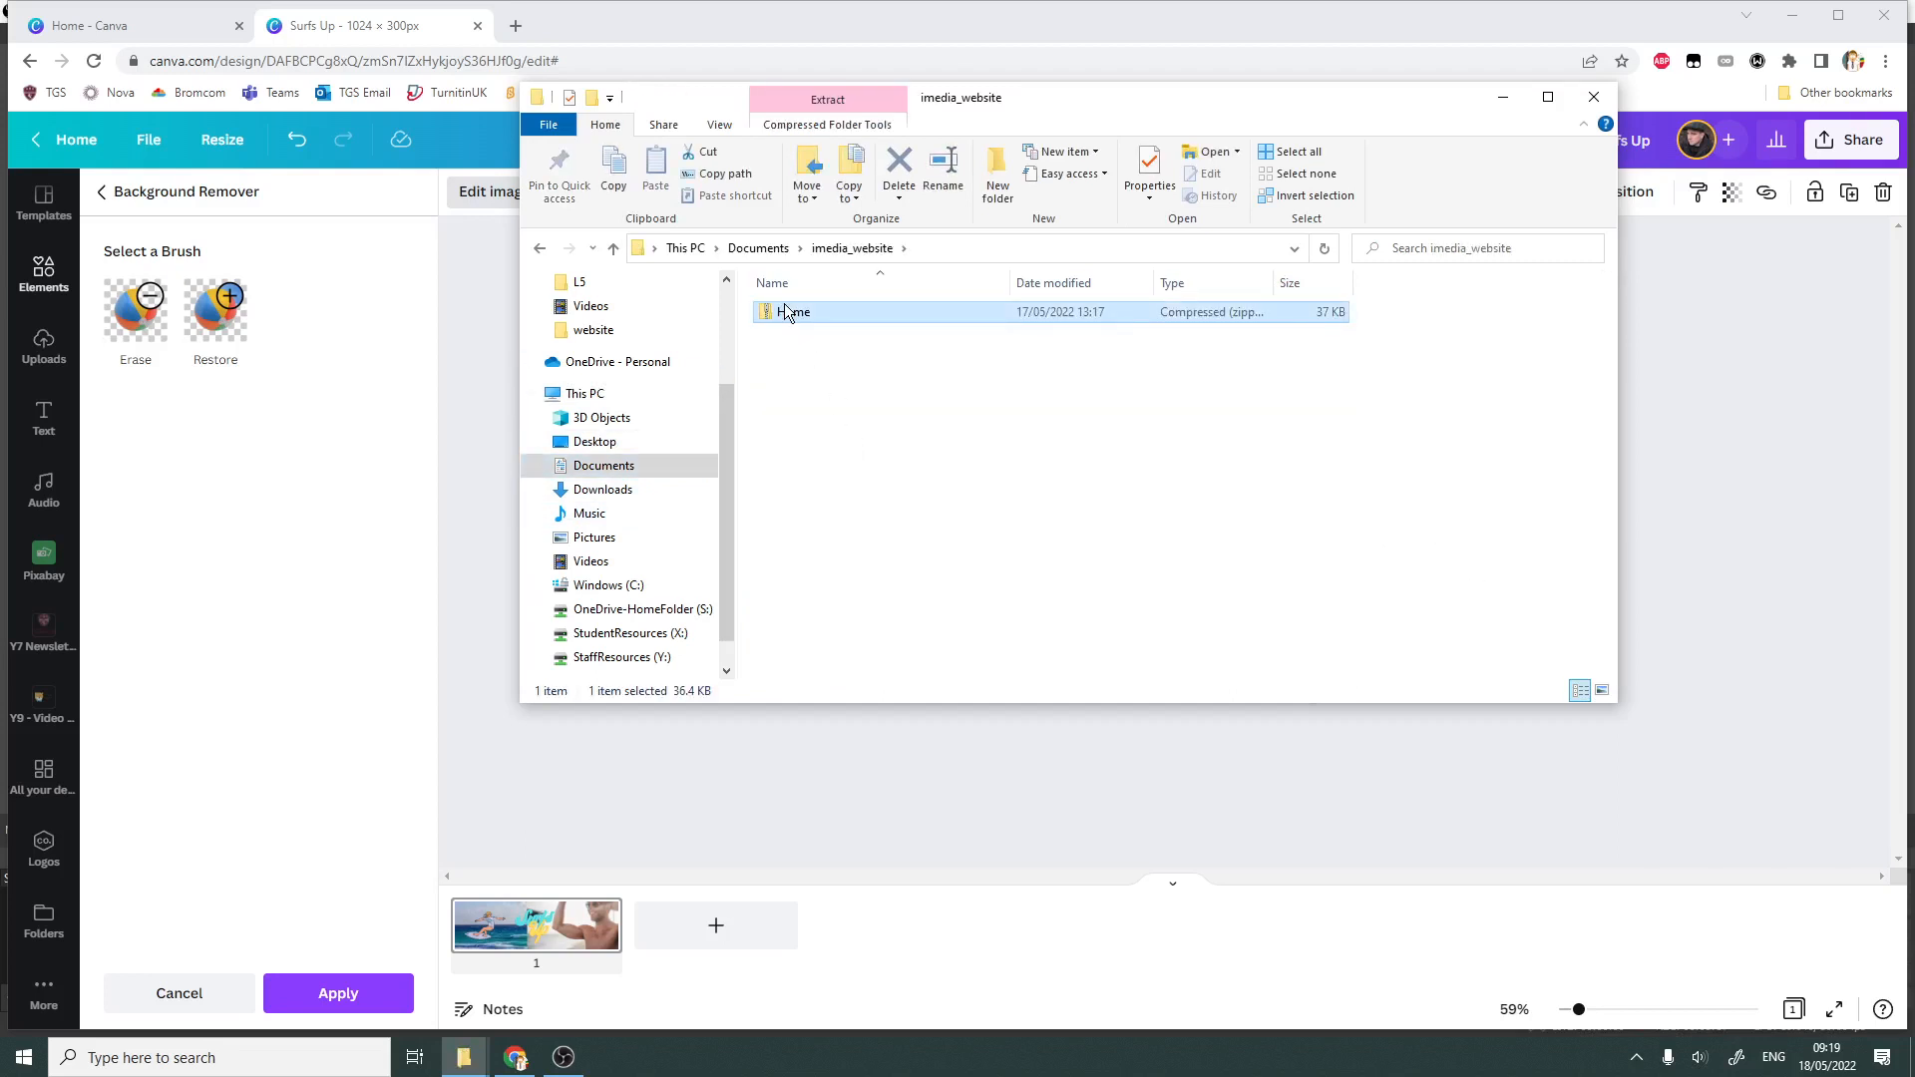
key(Delete)
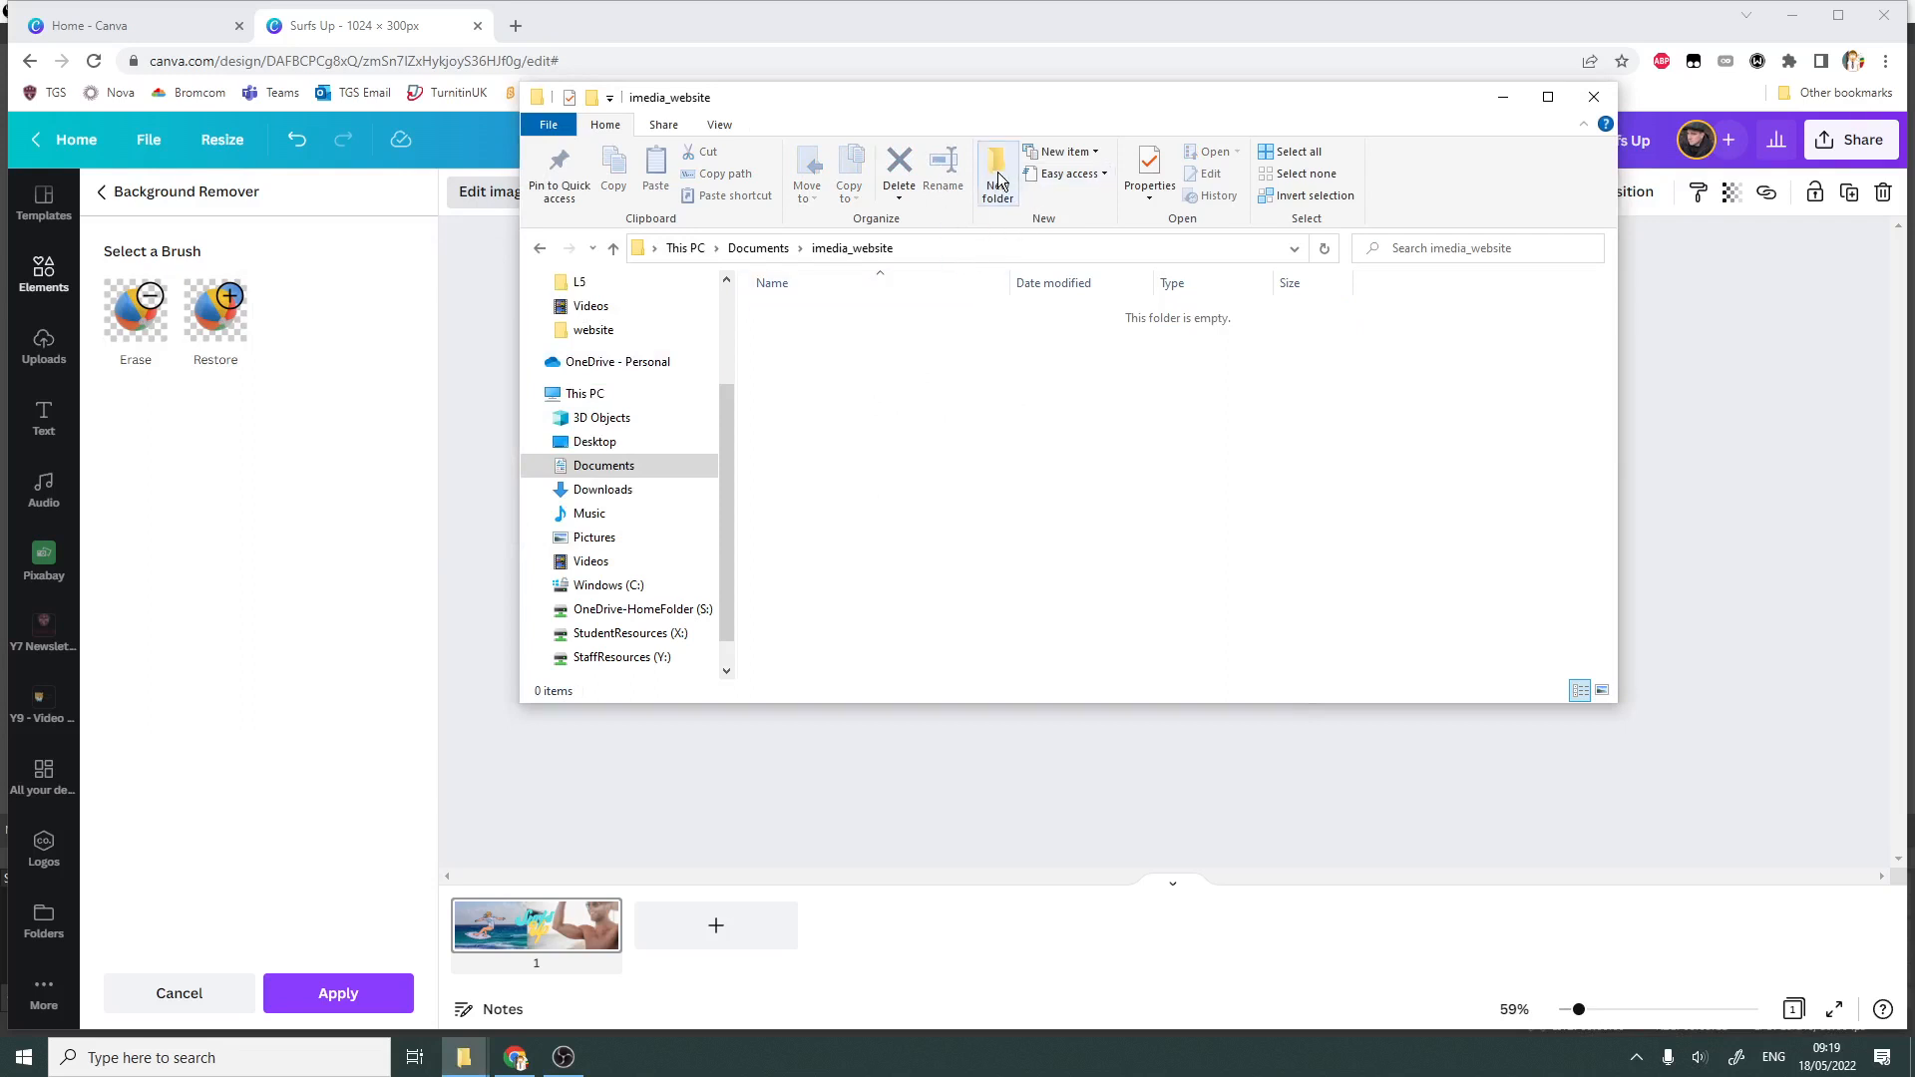
- Create a new folder named "website" inside imedia_website
click(984, 204)
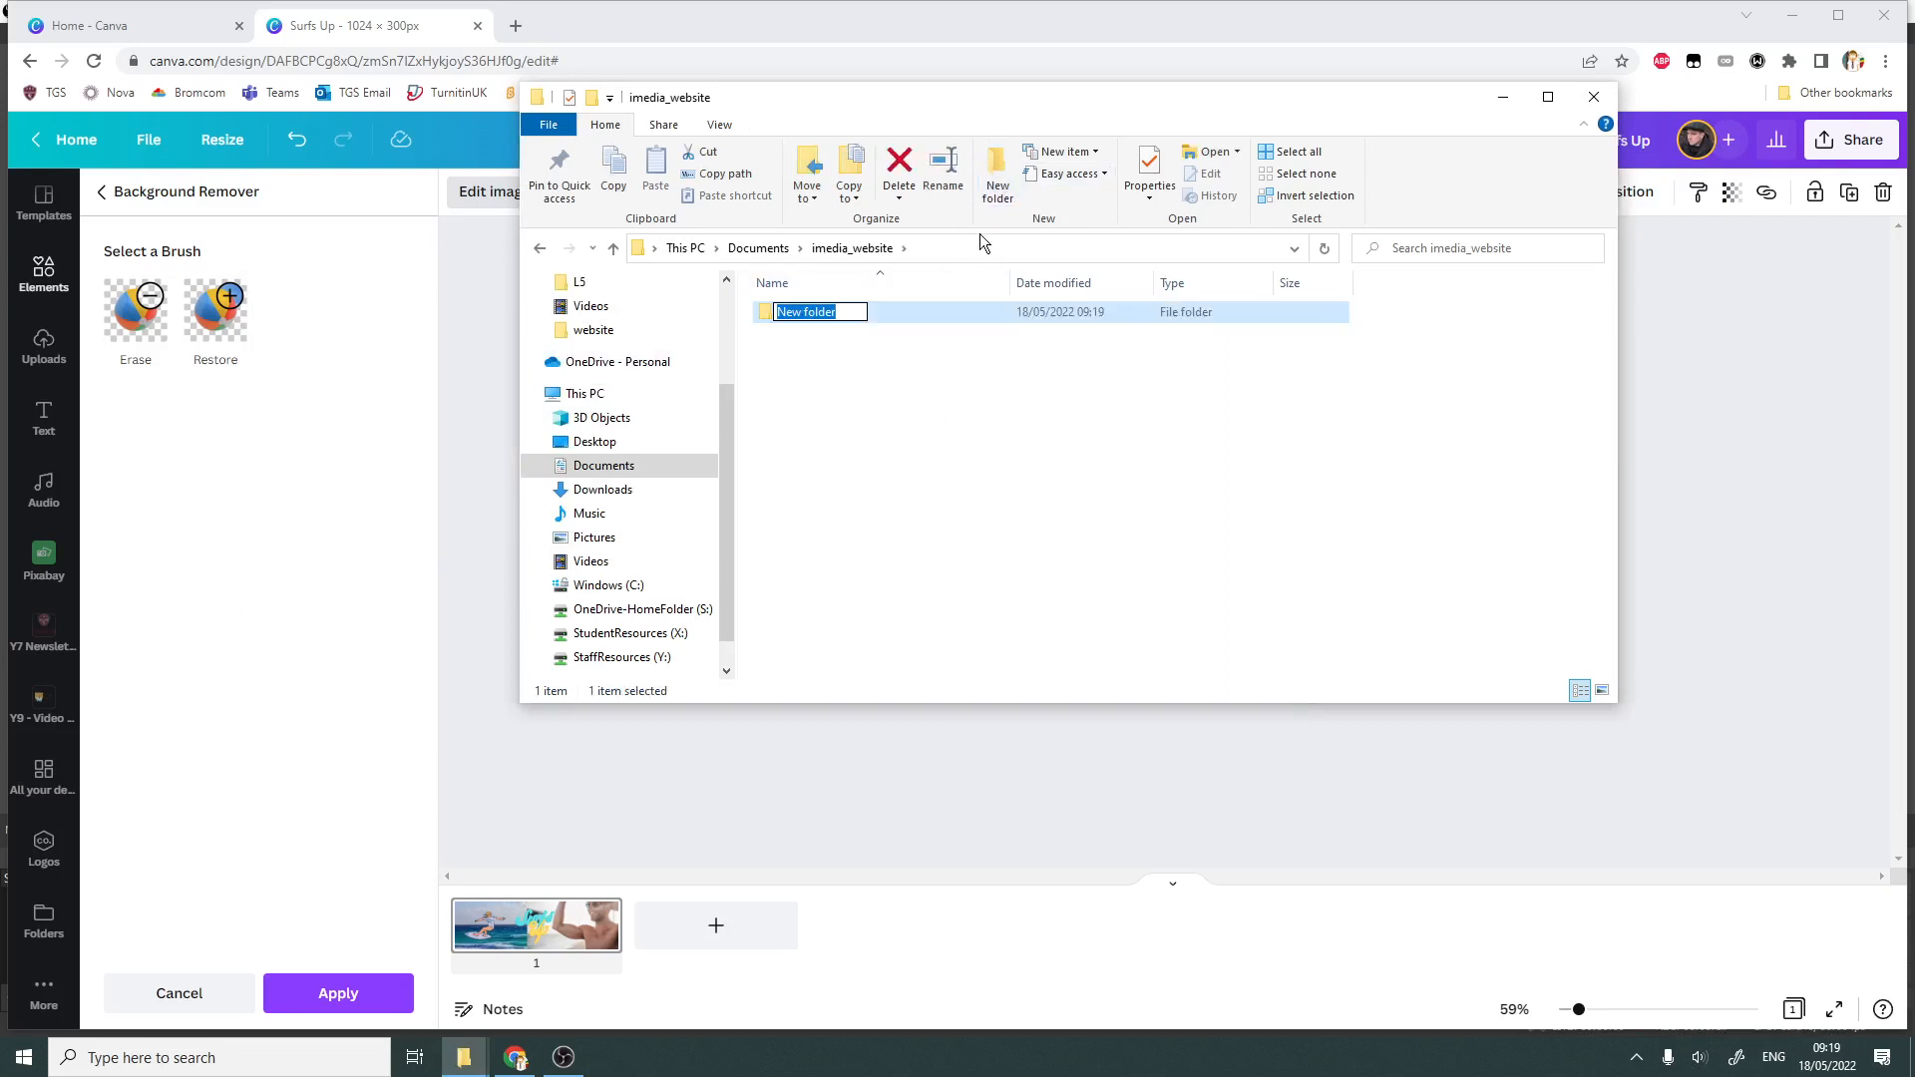
text(website)
key(Return)
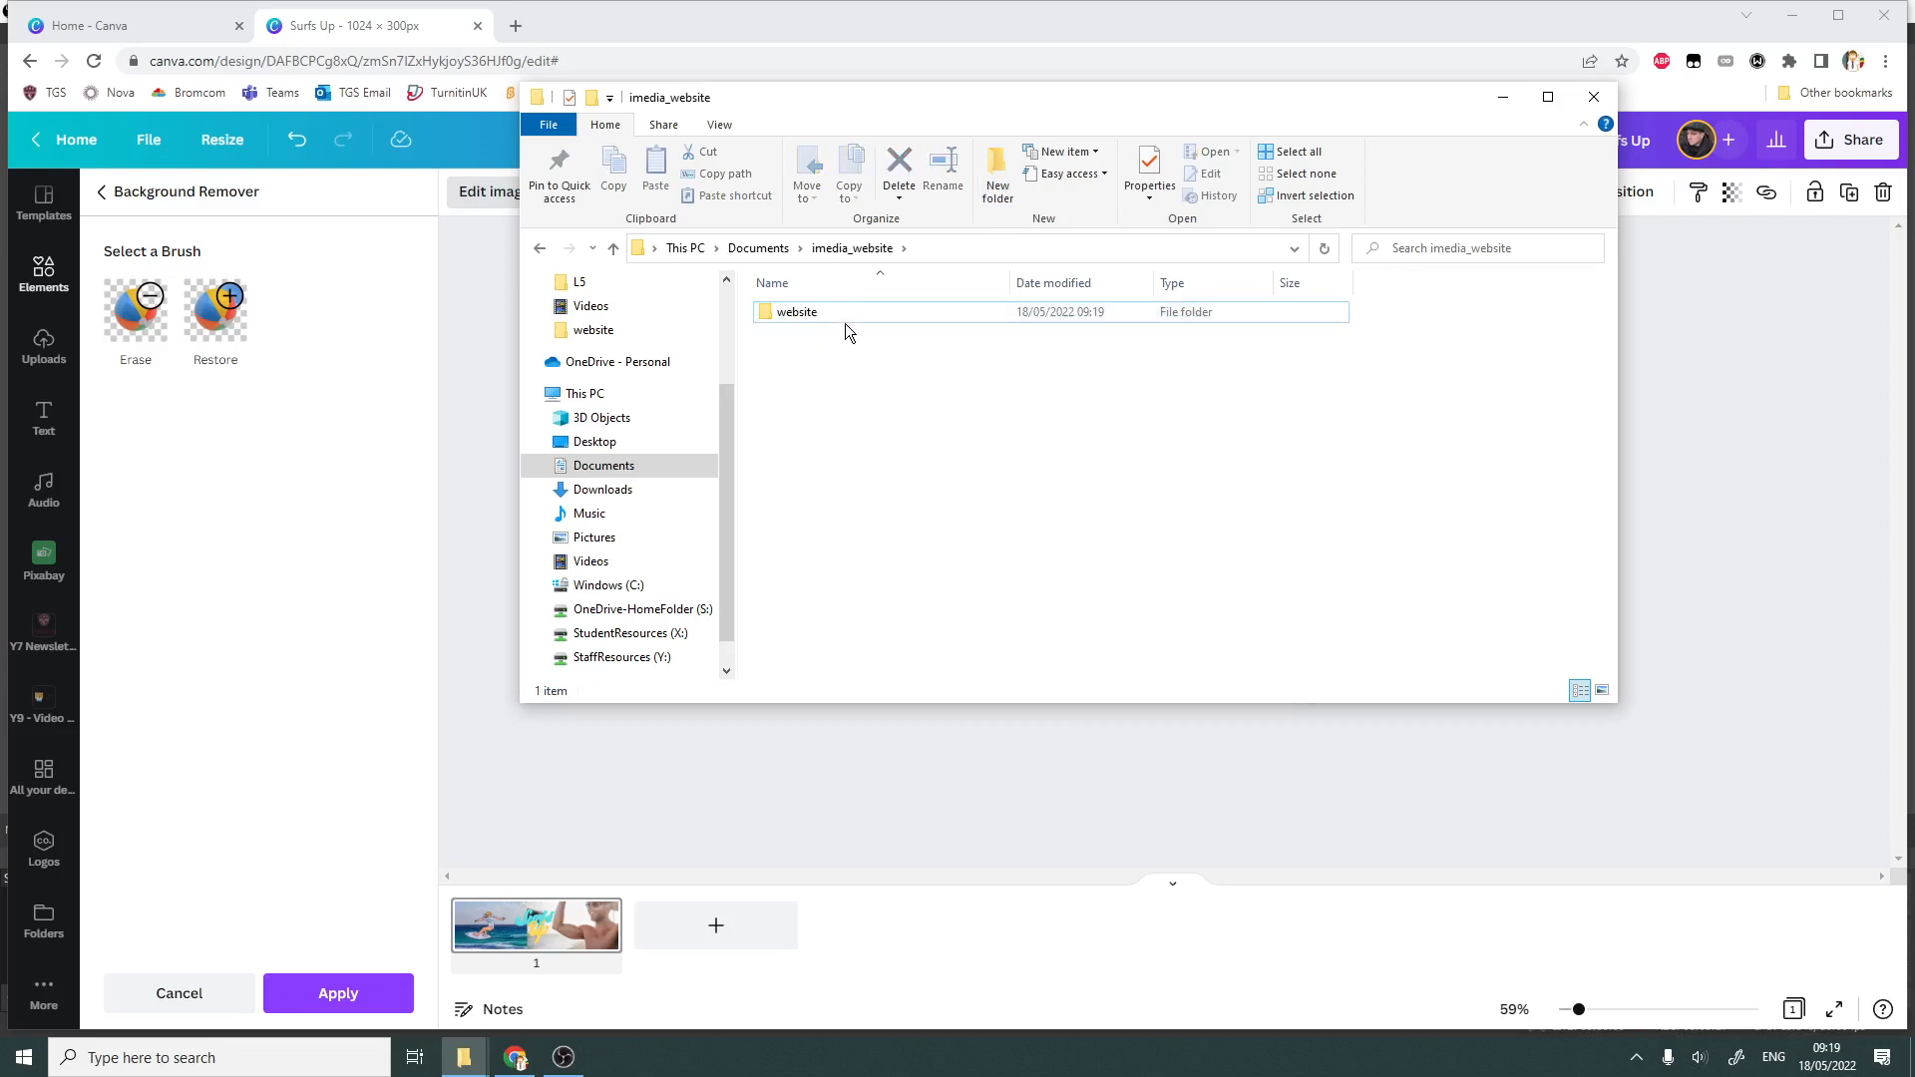
- Create an "assets" folder inside the "website" folder and open it
double_click(844, 314)
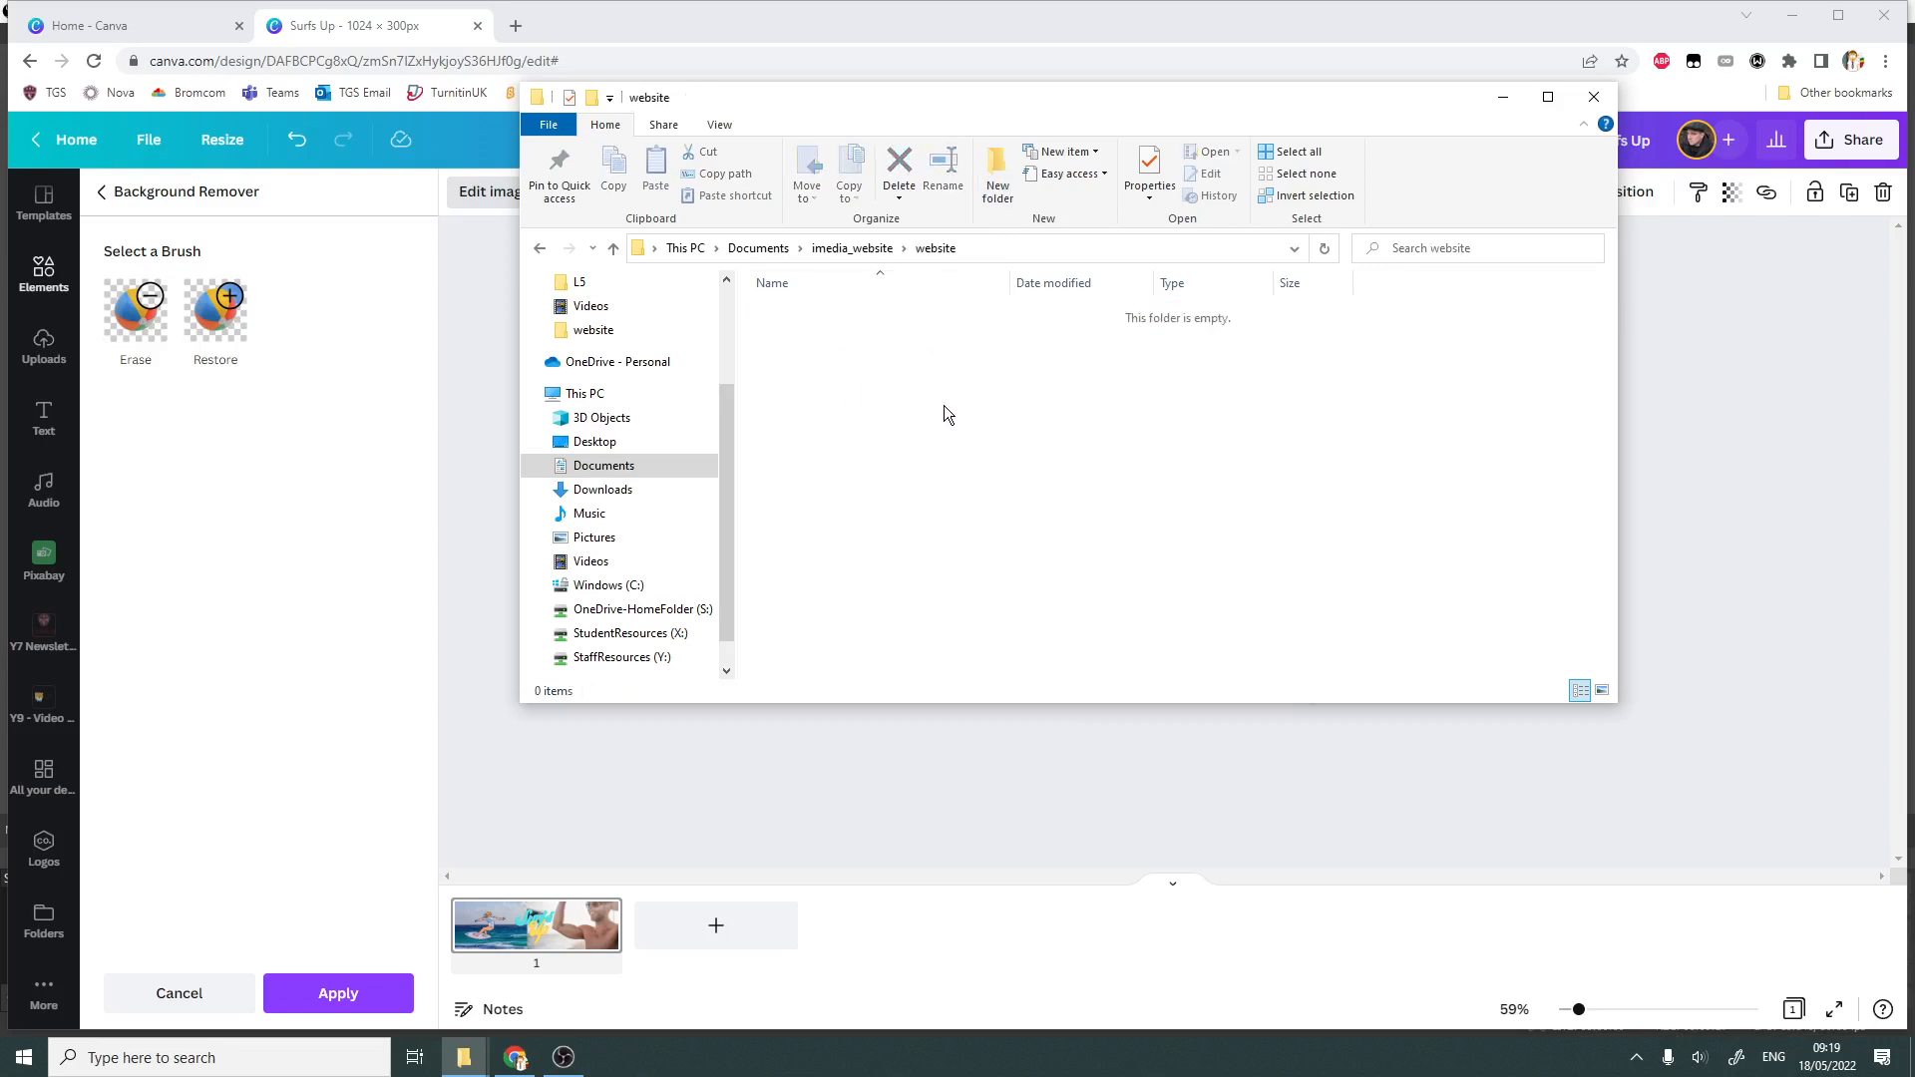
click(1000, 169)
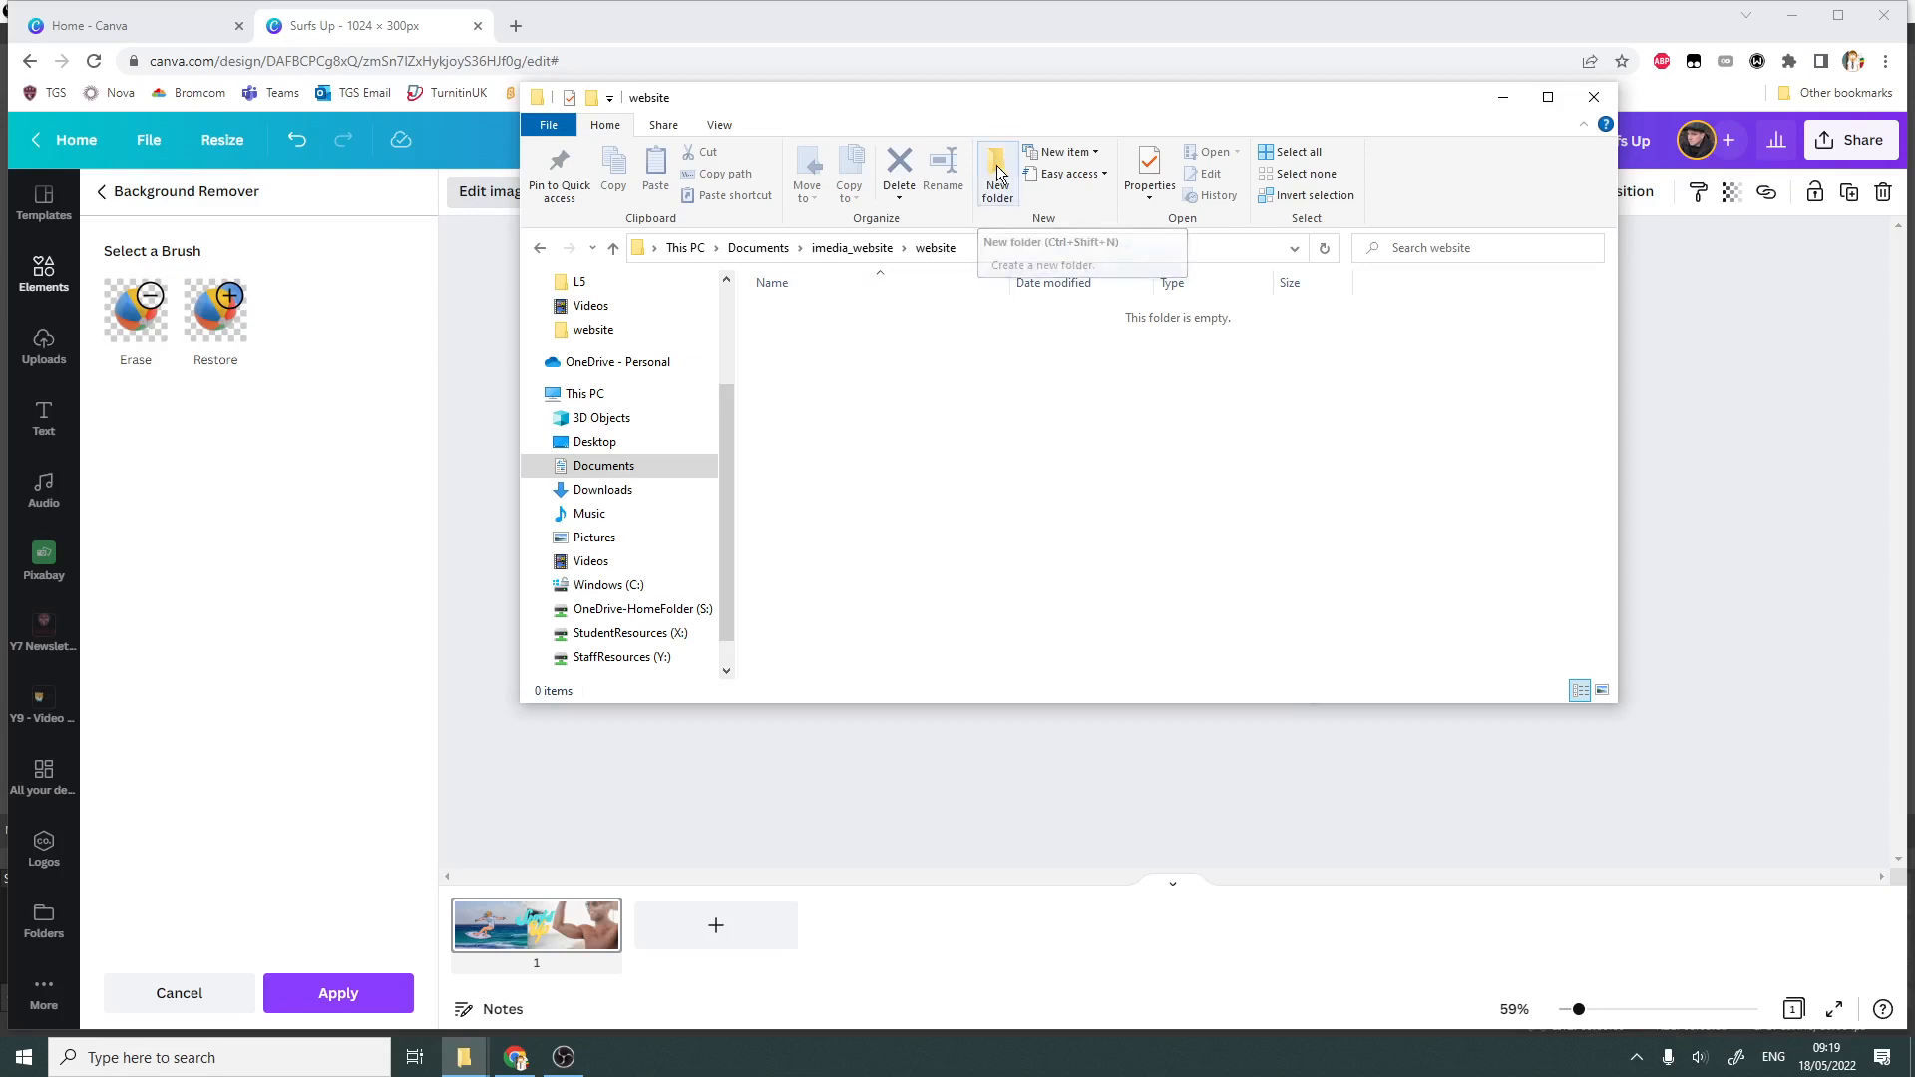
text(assets)
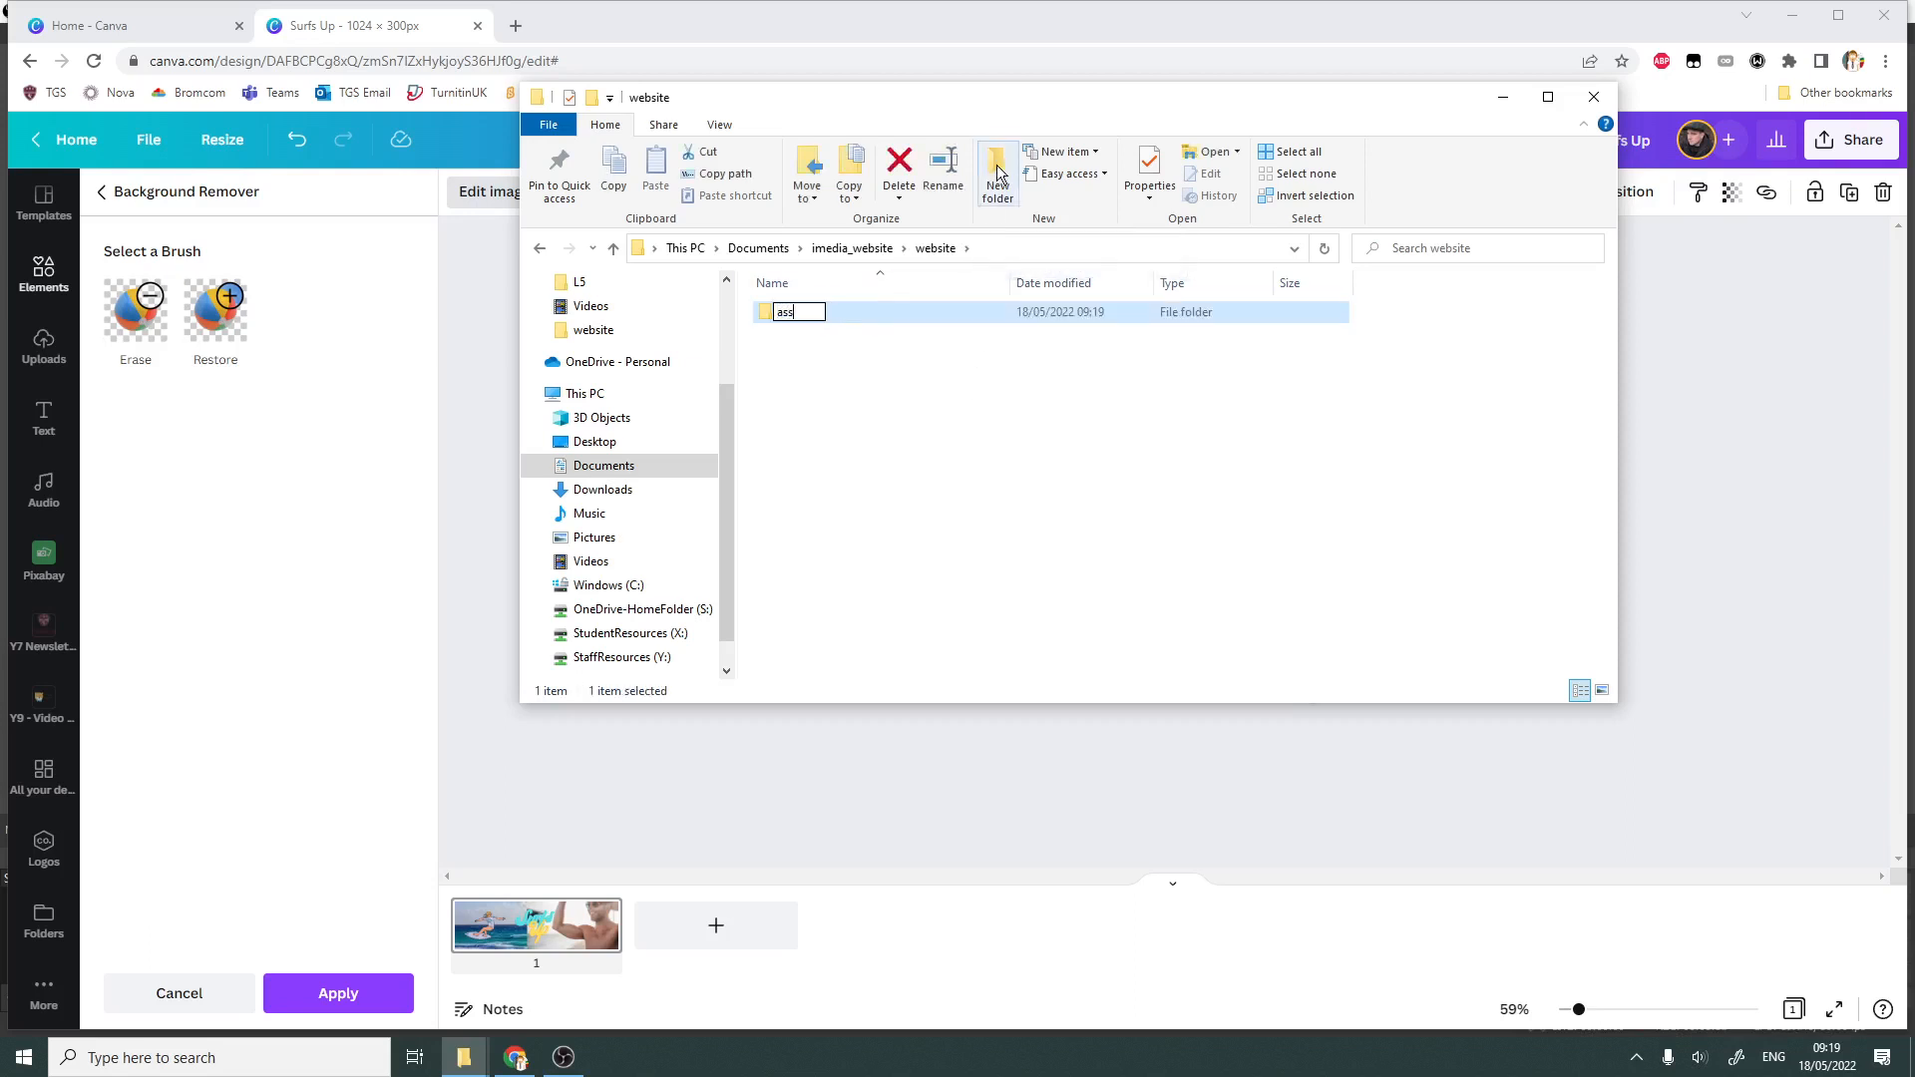
click(926, 452)
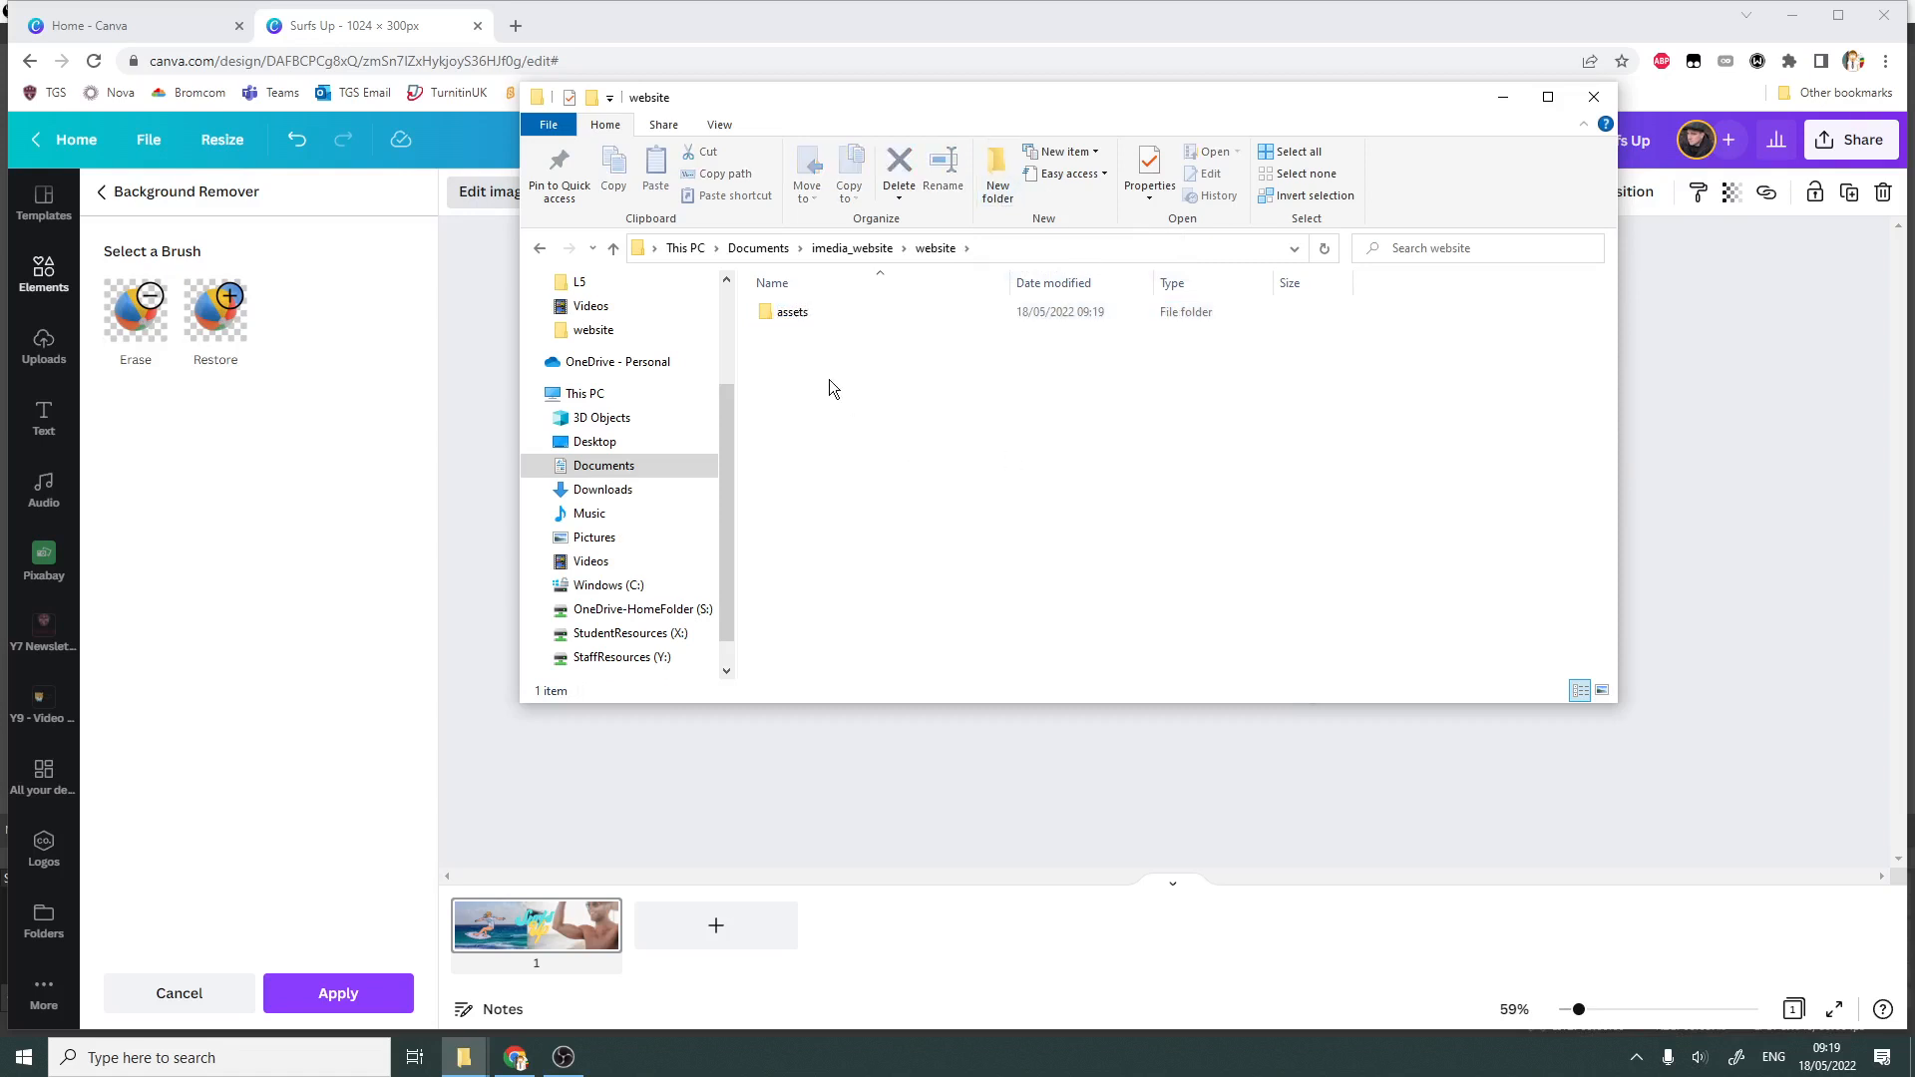
double_click(849, 311)
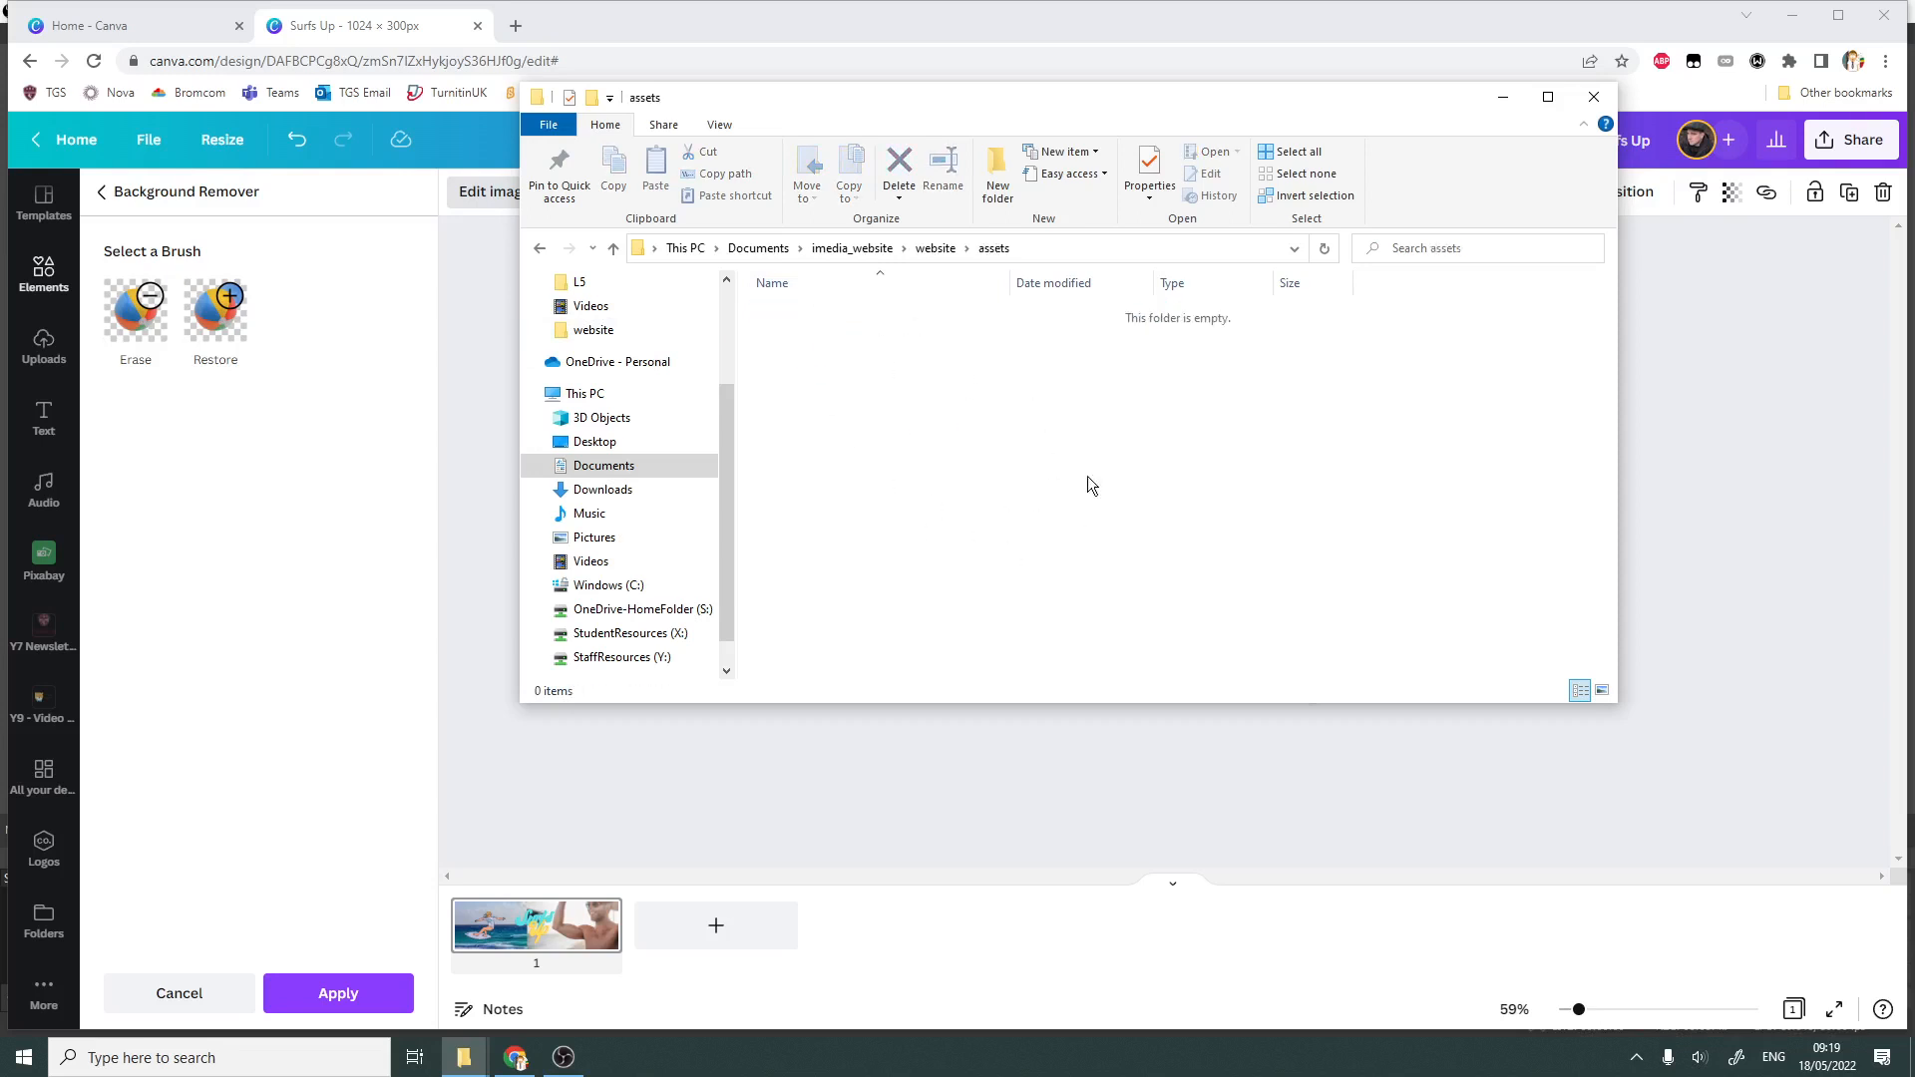
click(941, 247)
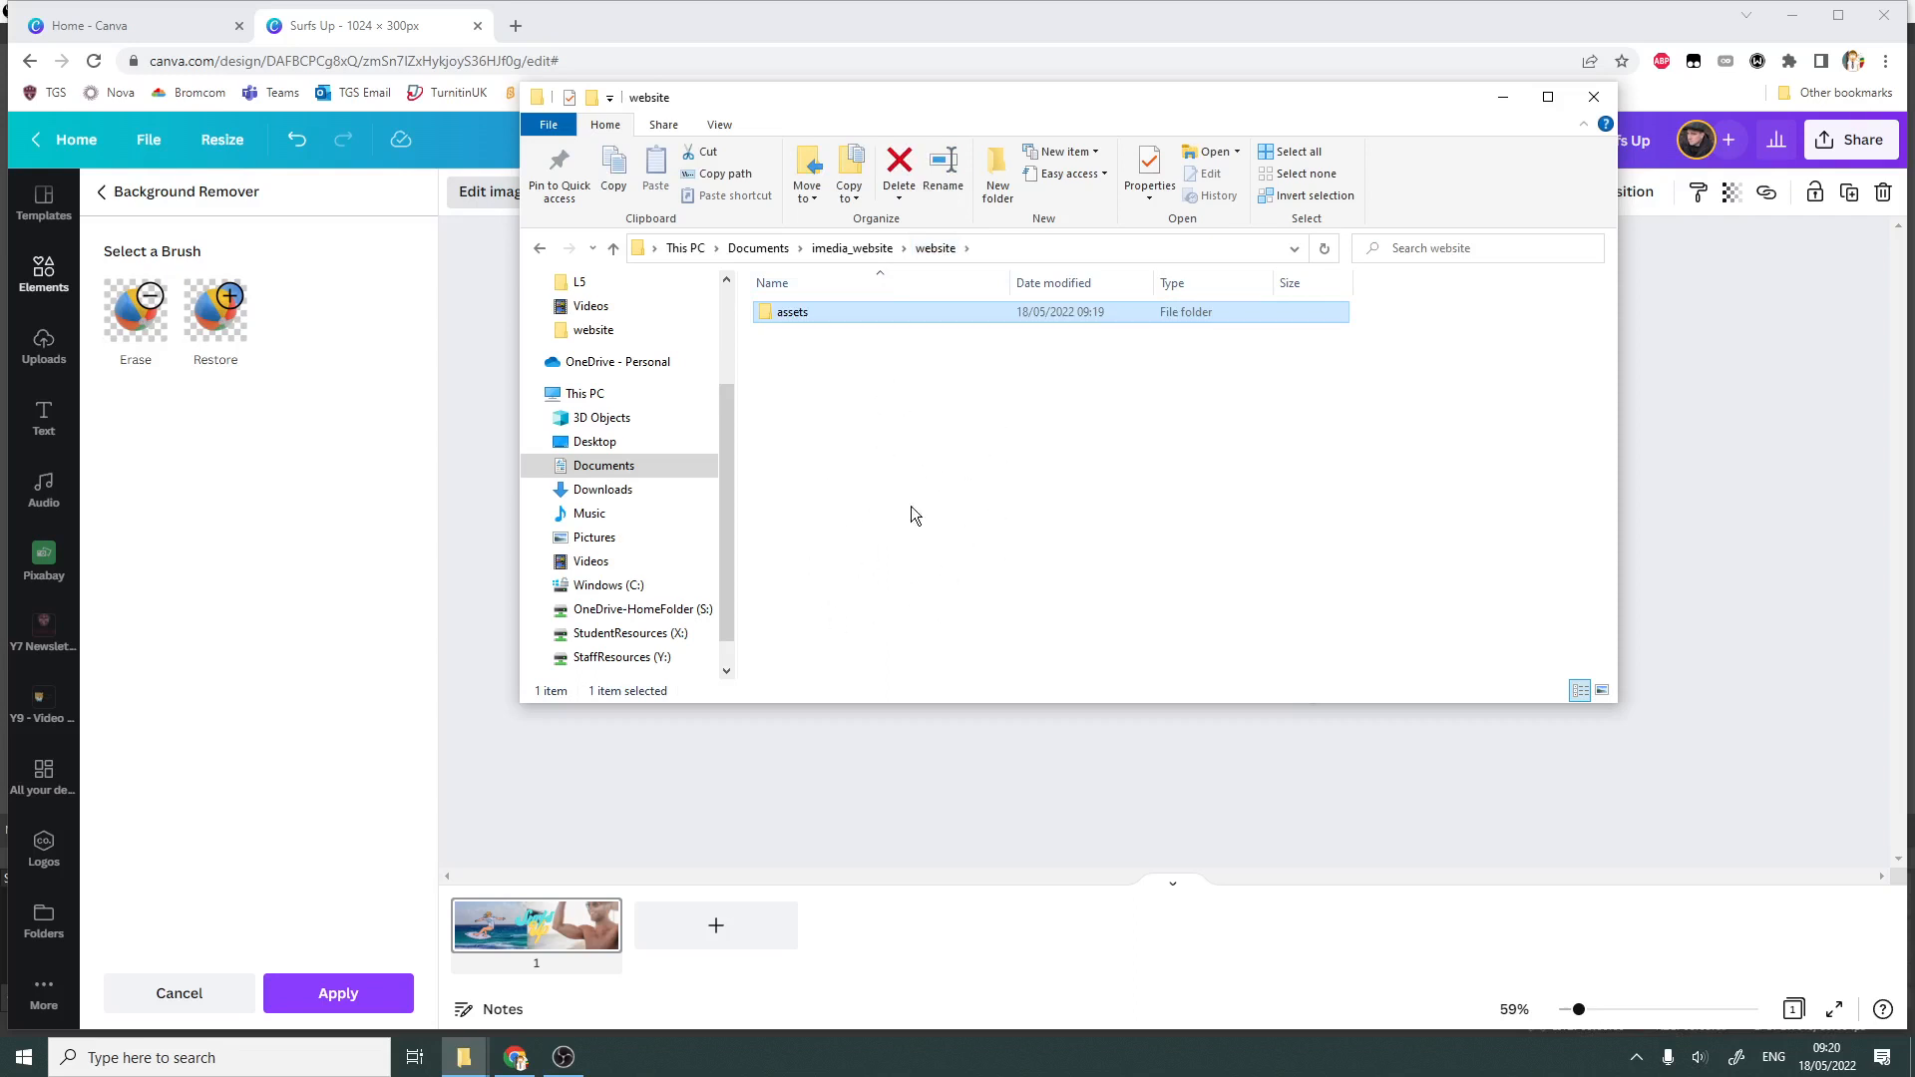
double_click(812, 311)
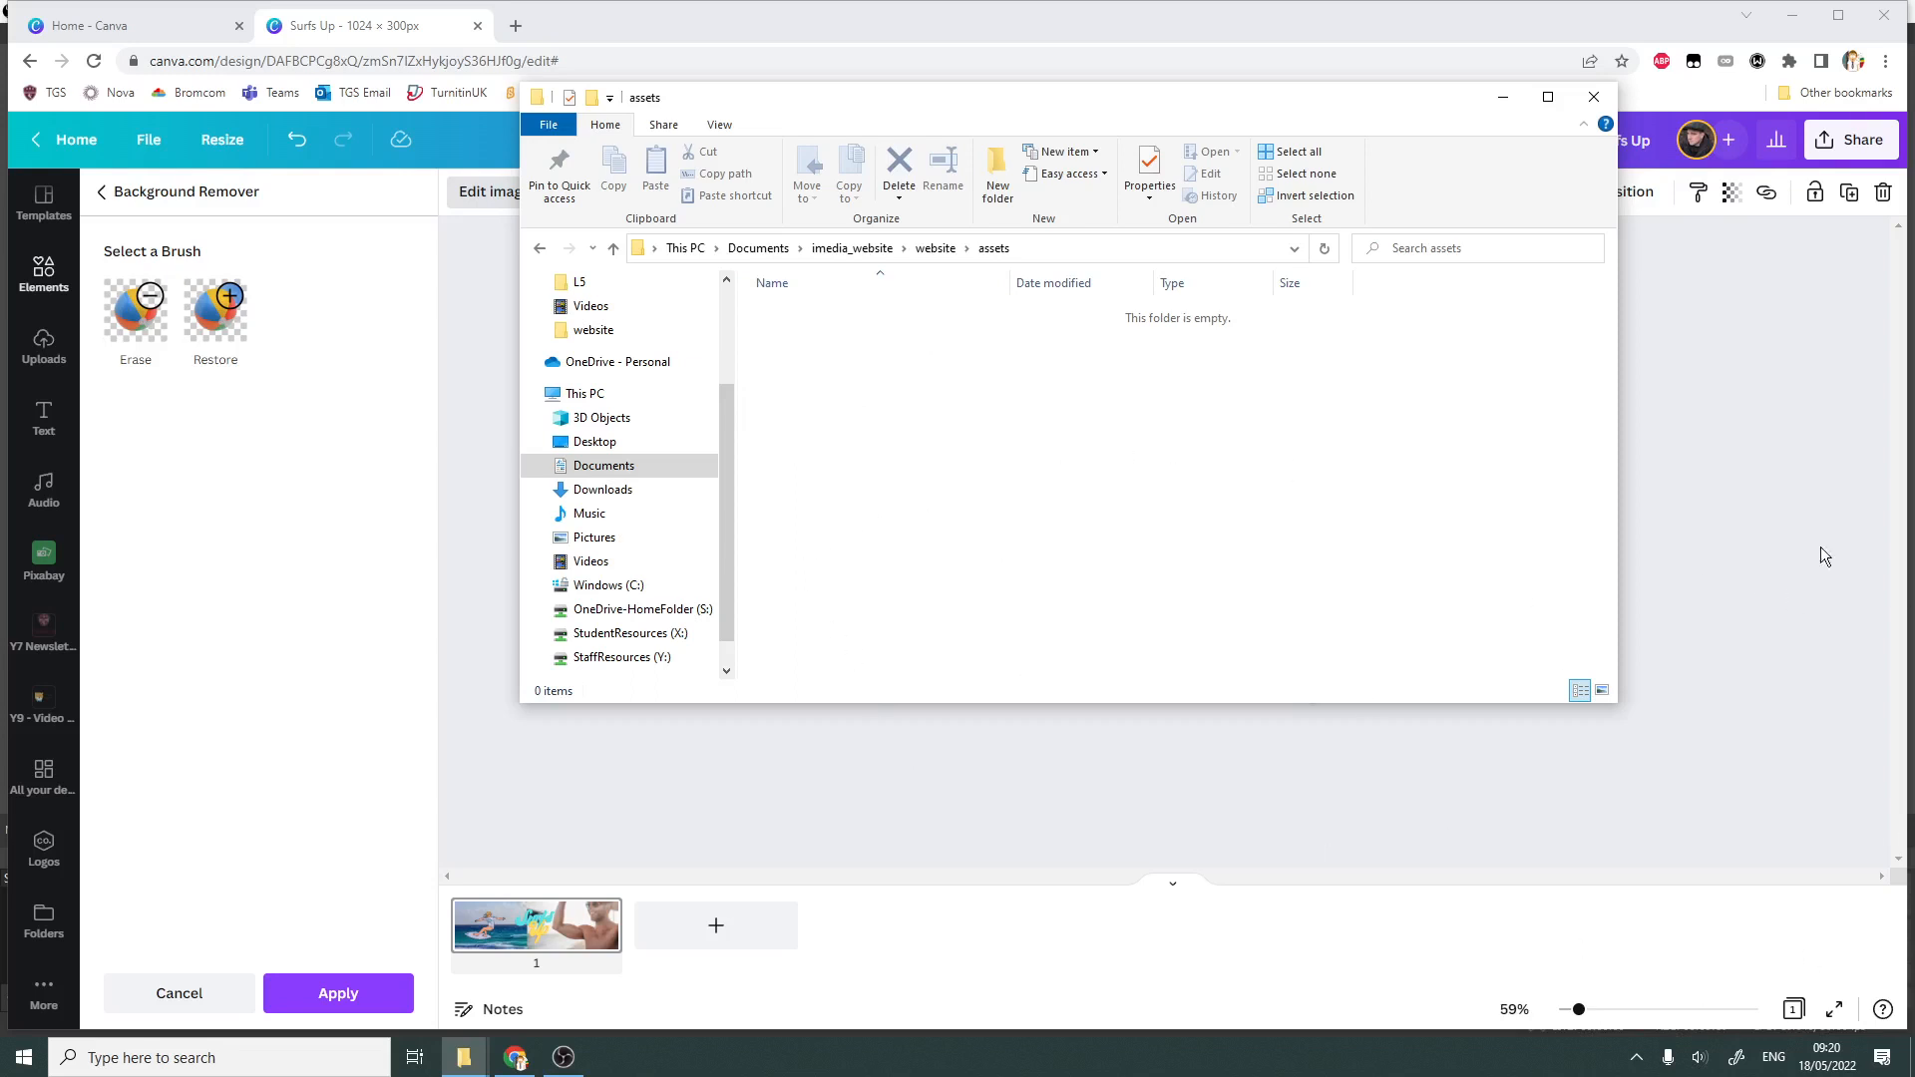
- Return to the "website" folder and close File Explorer to get back to the banner design
click(934, 248)
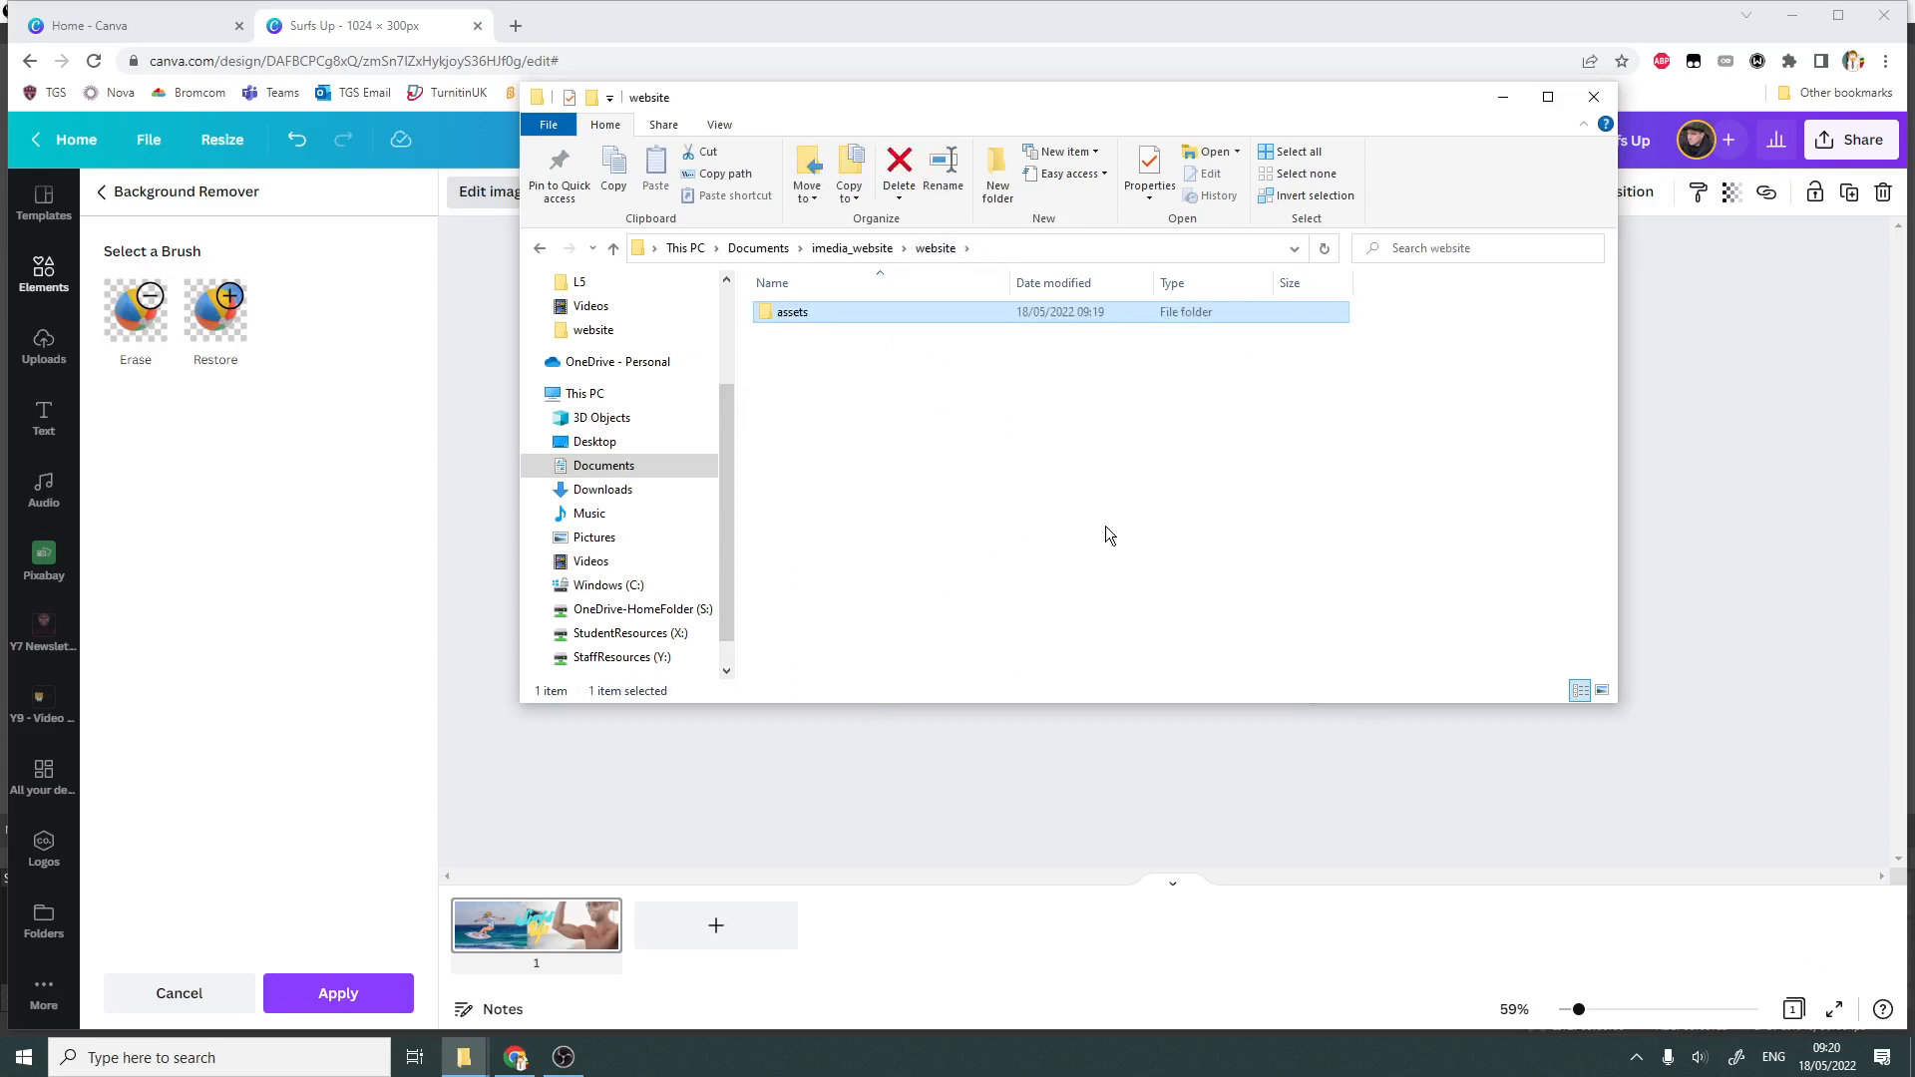
click(1604, 98)
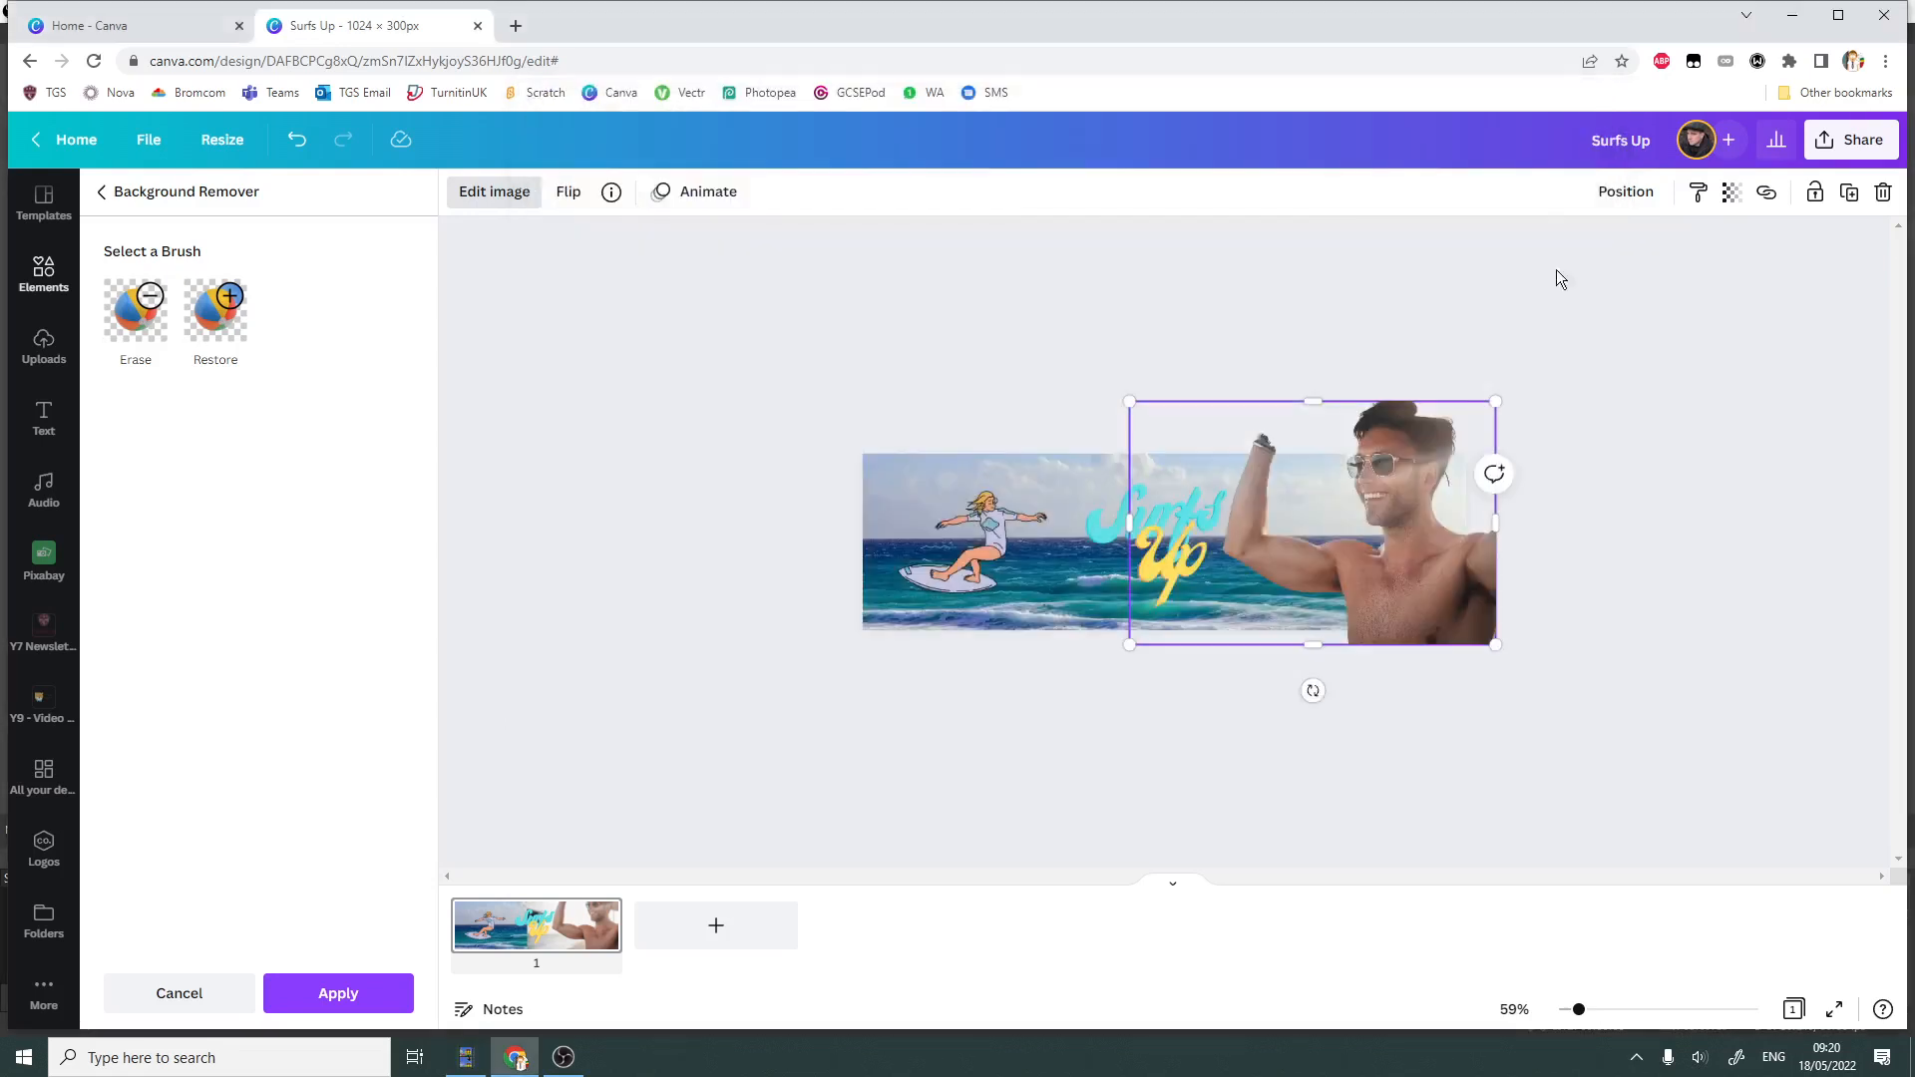
click(1857, 145)
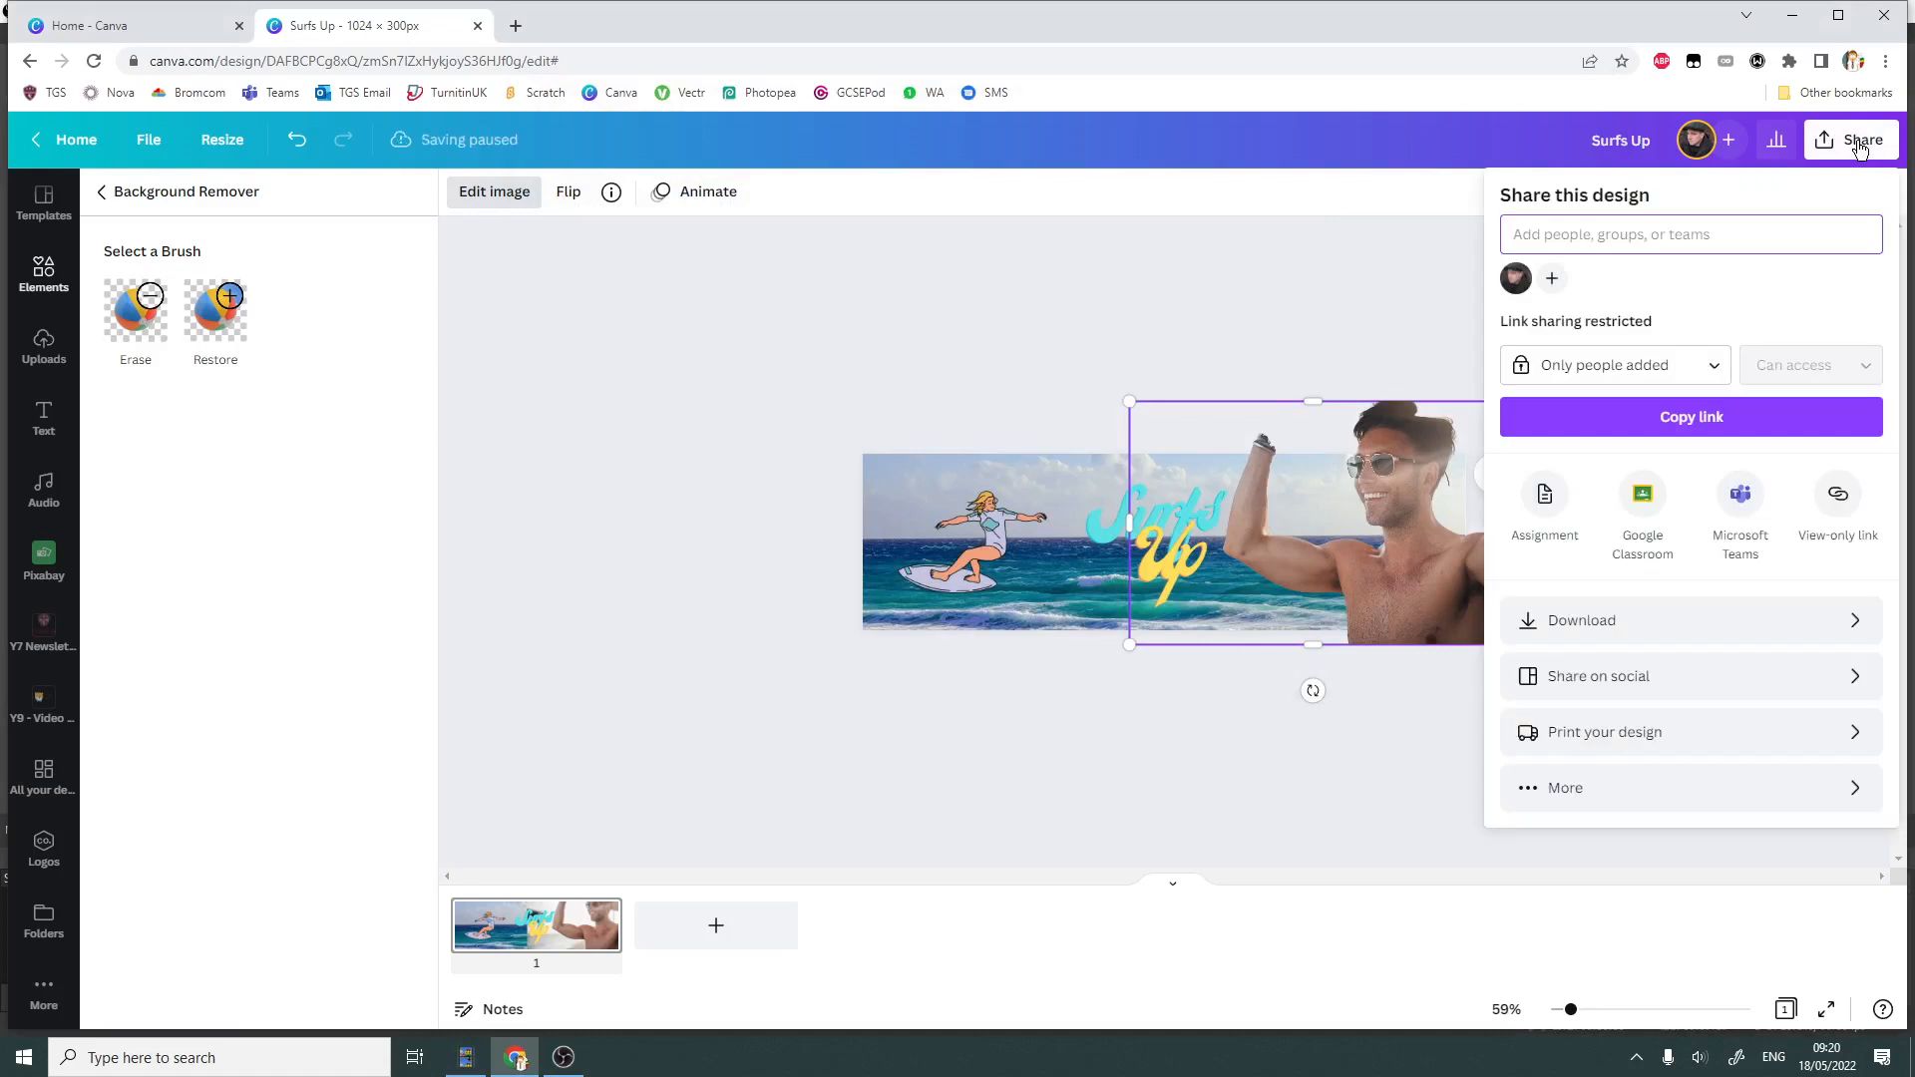
click(1763, 634)
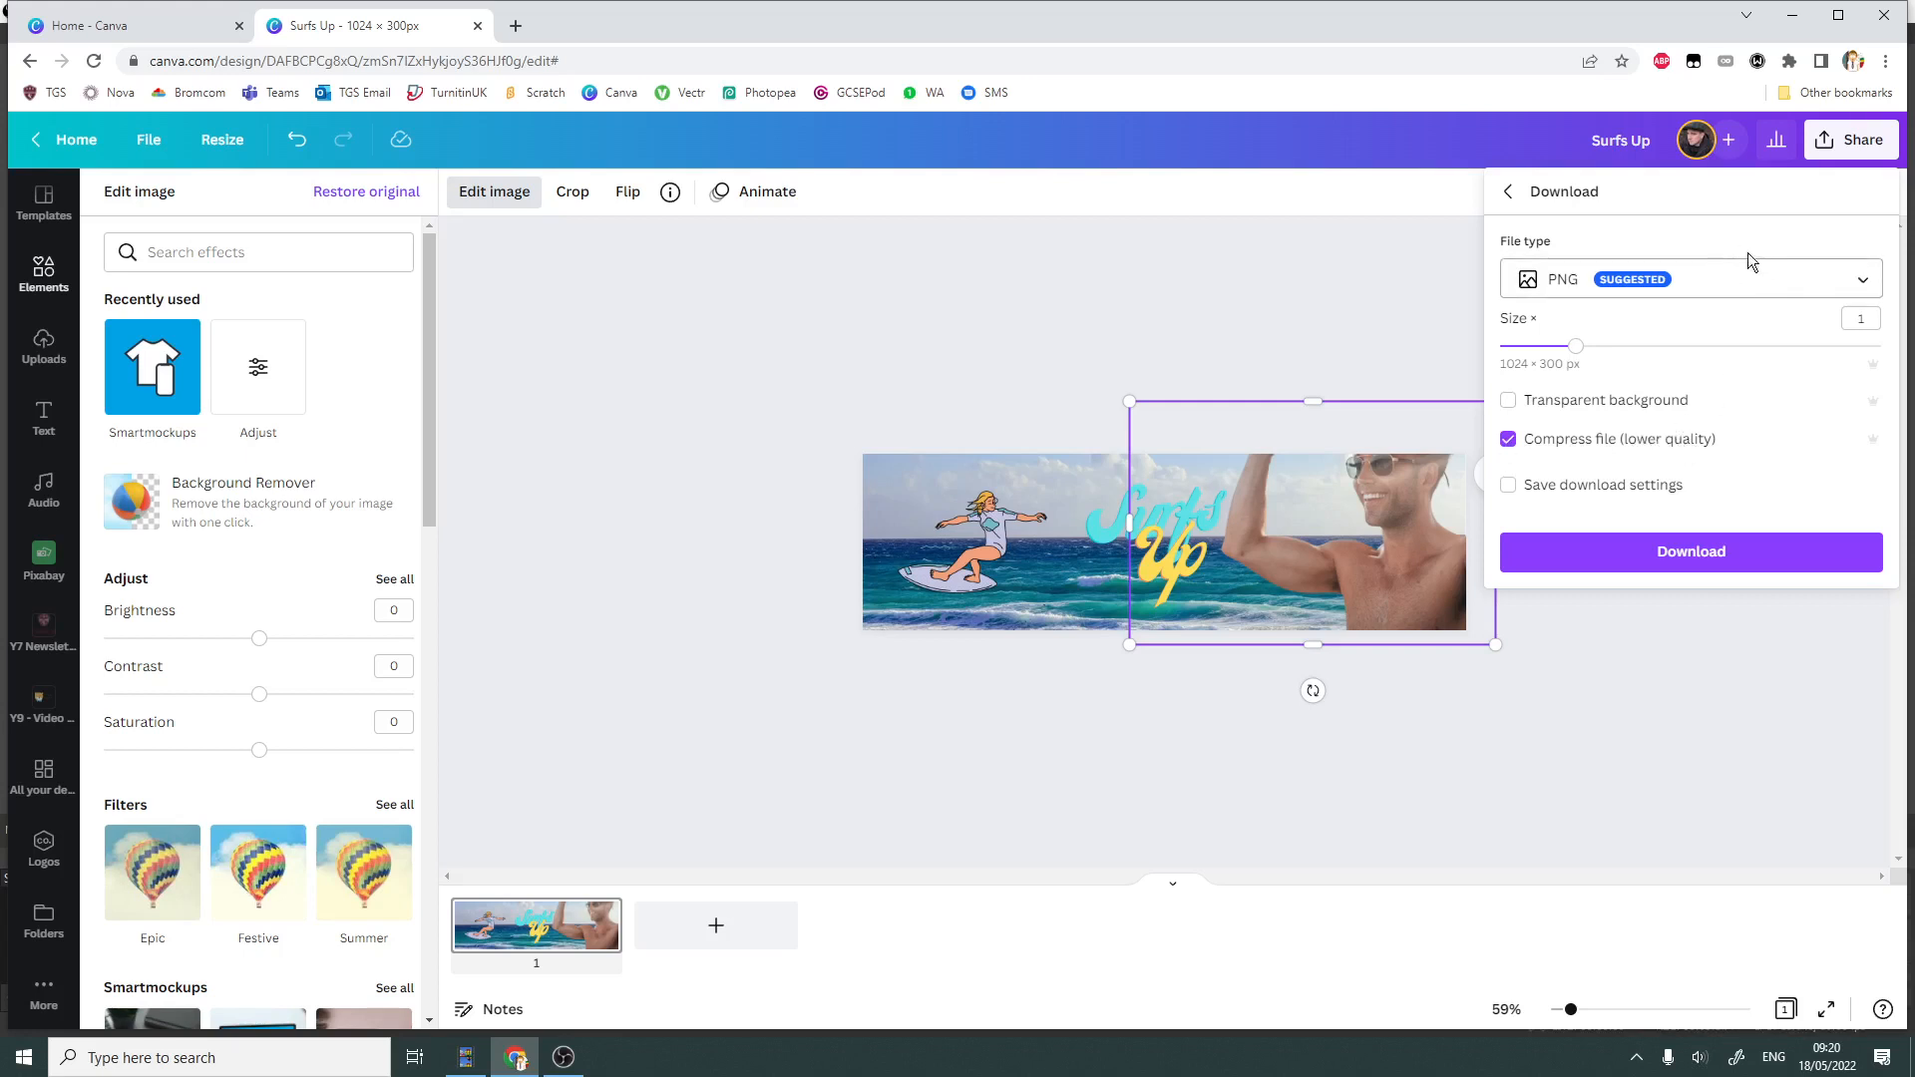
click(1845, 278)
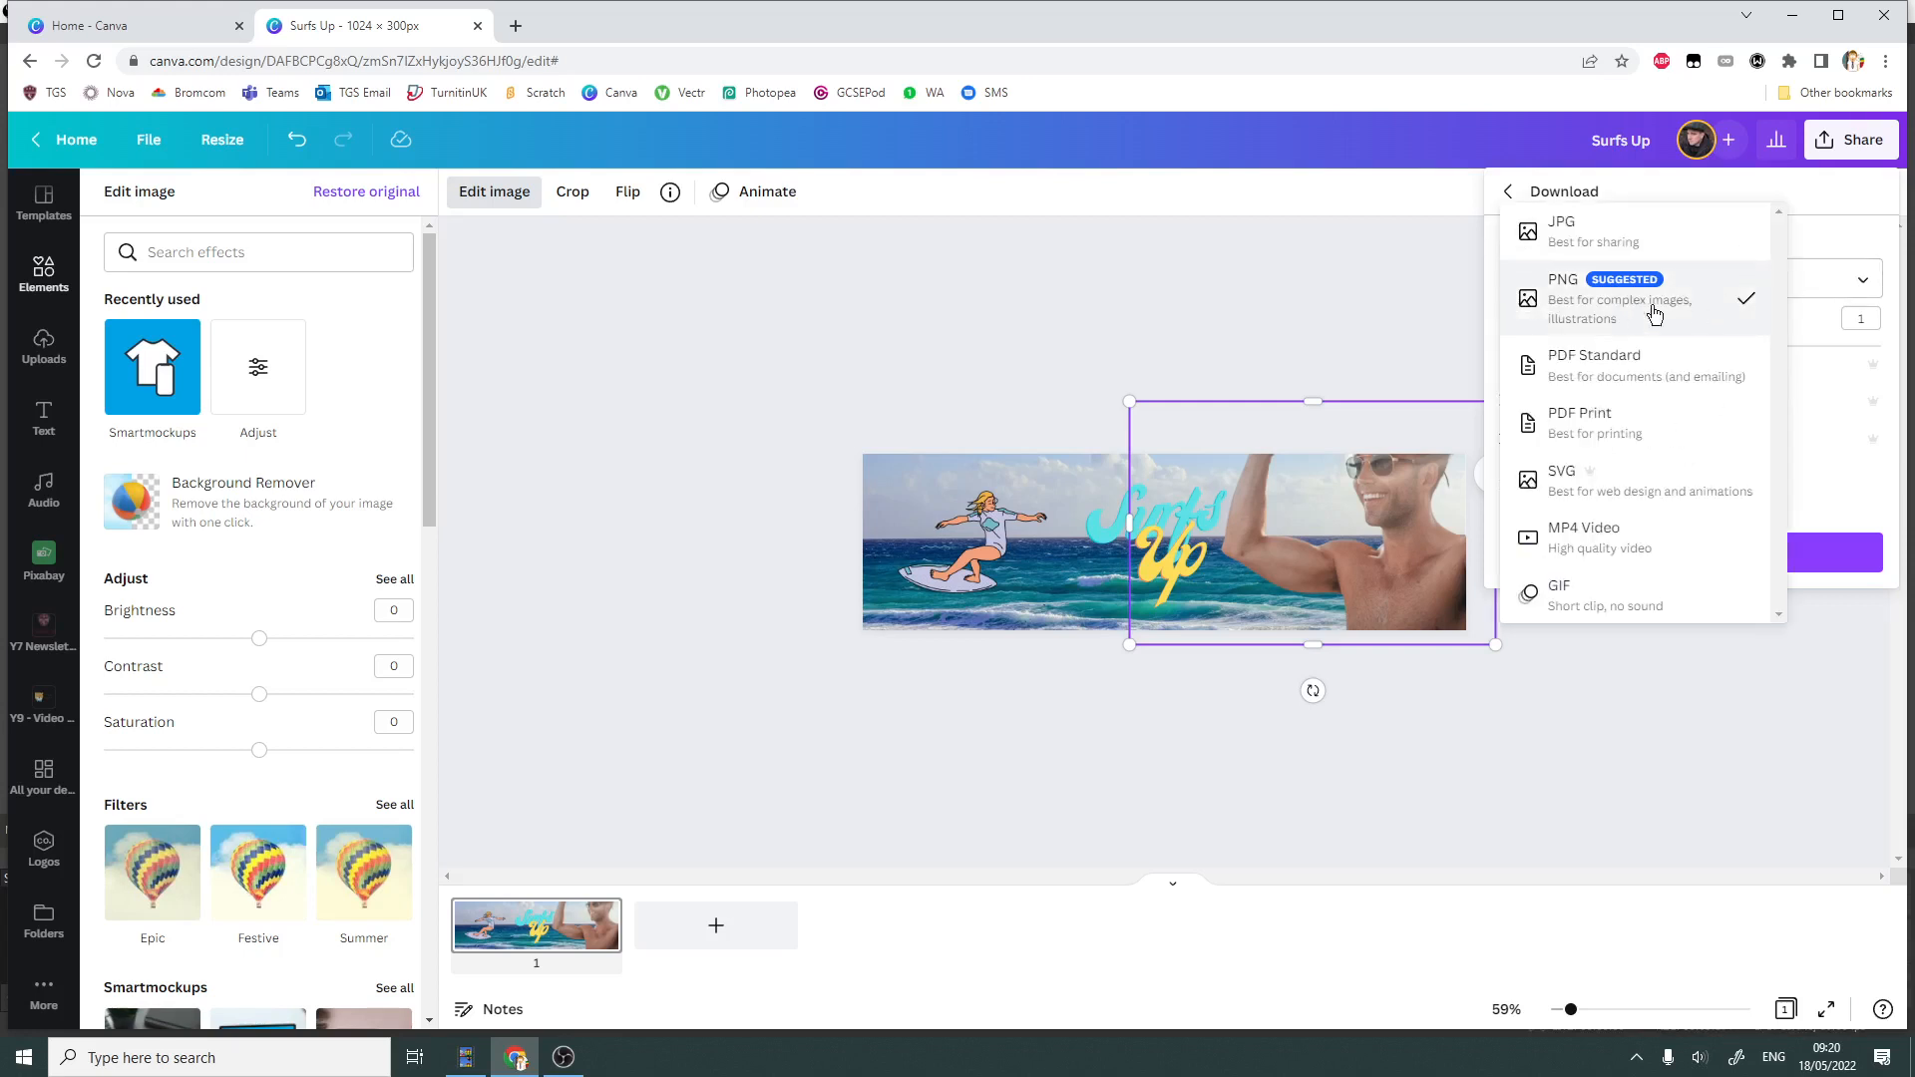
click(1647, 239)
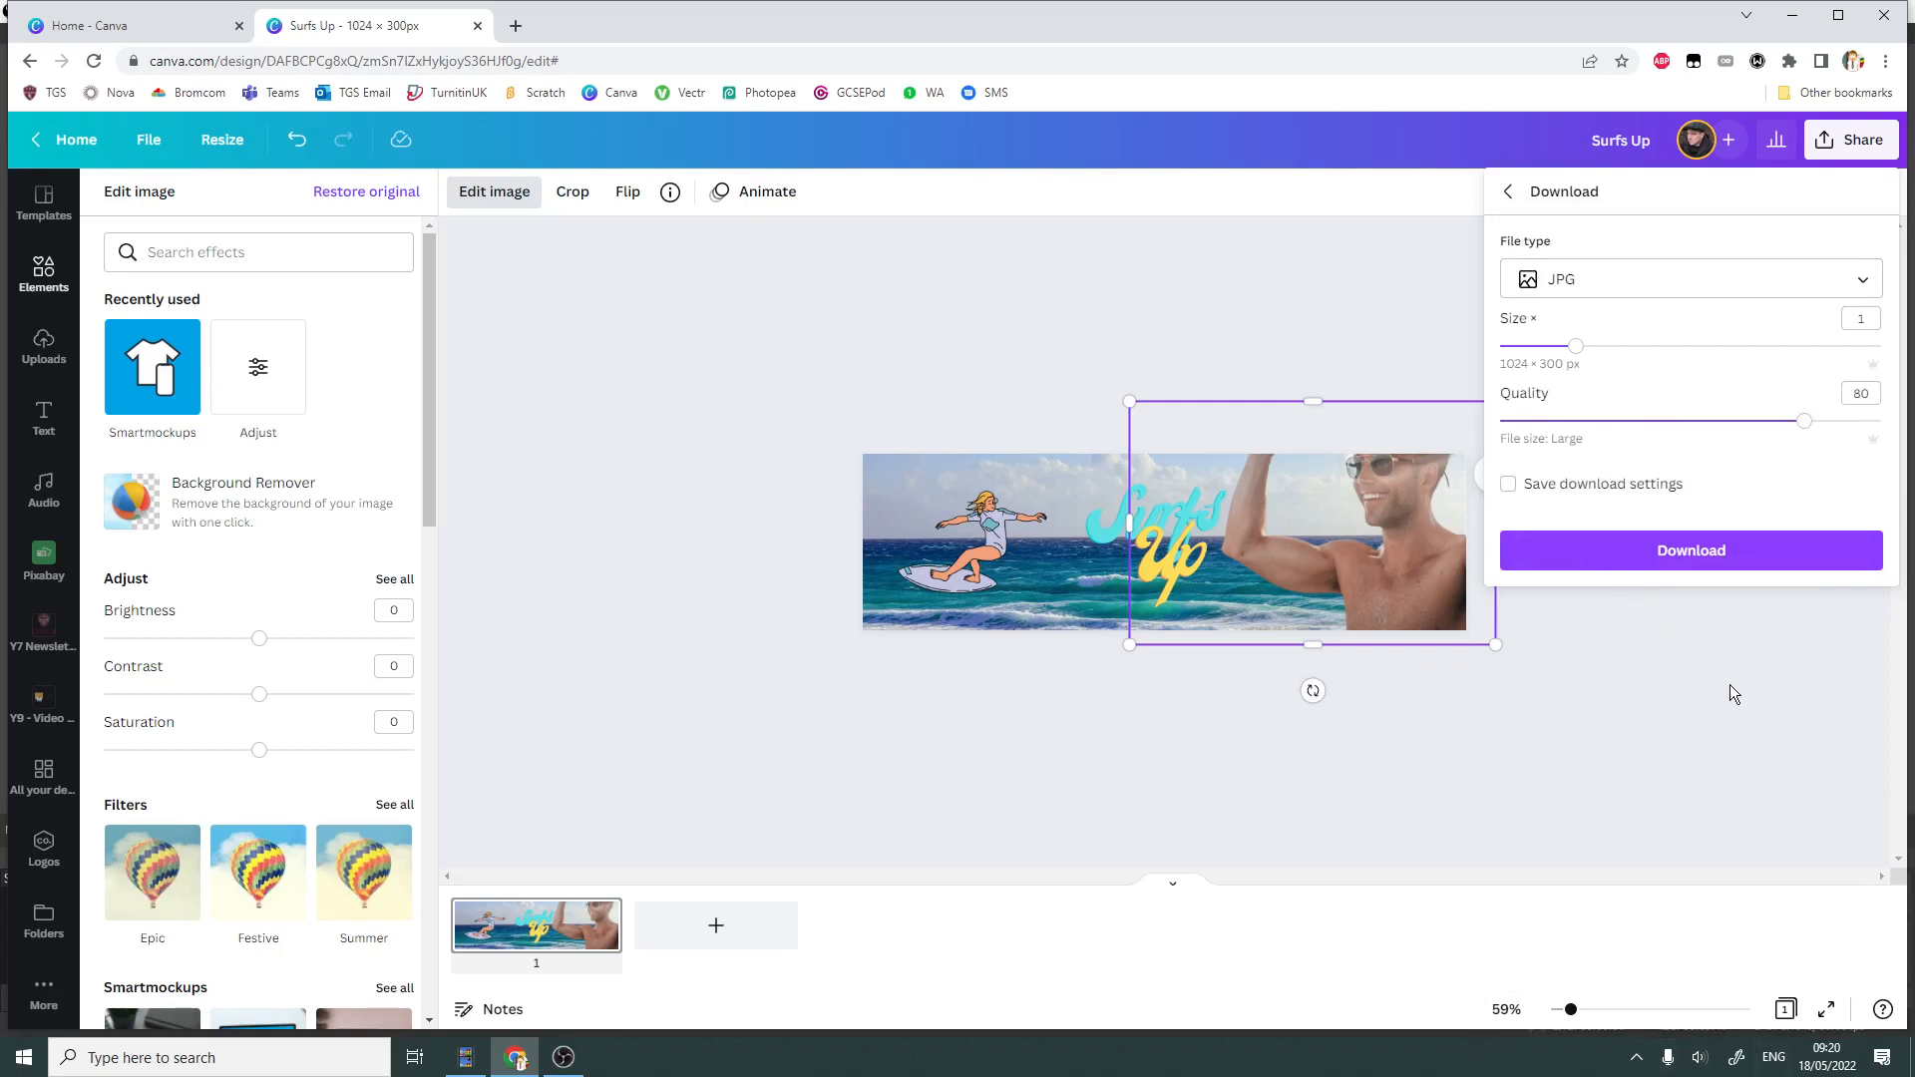
click(1705, 550)
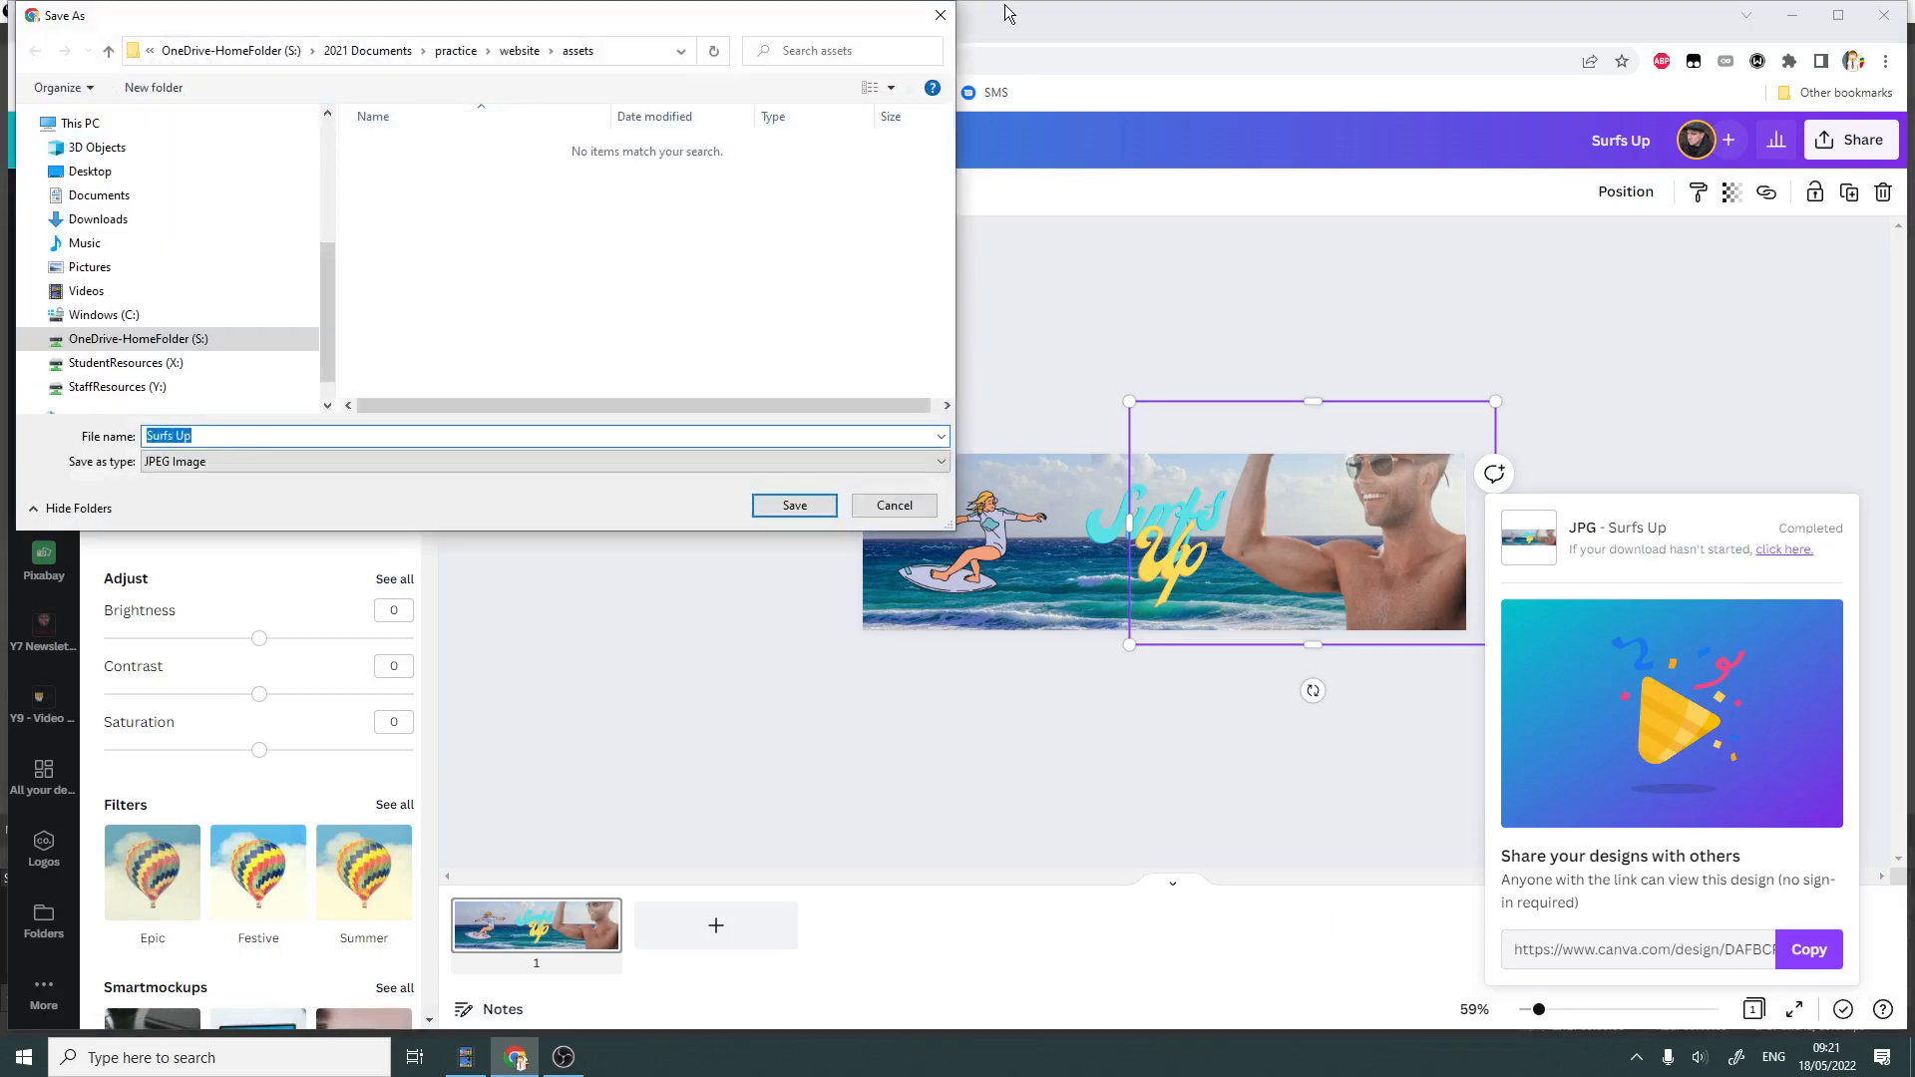
click(940, 15)
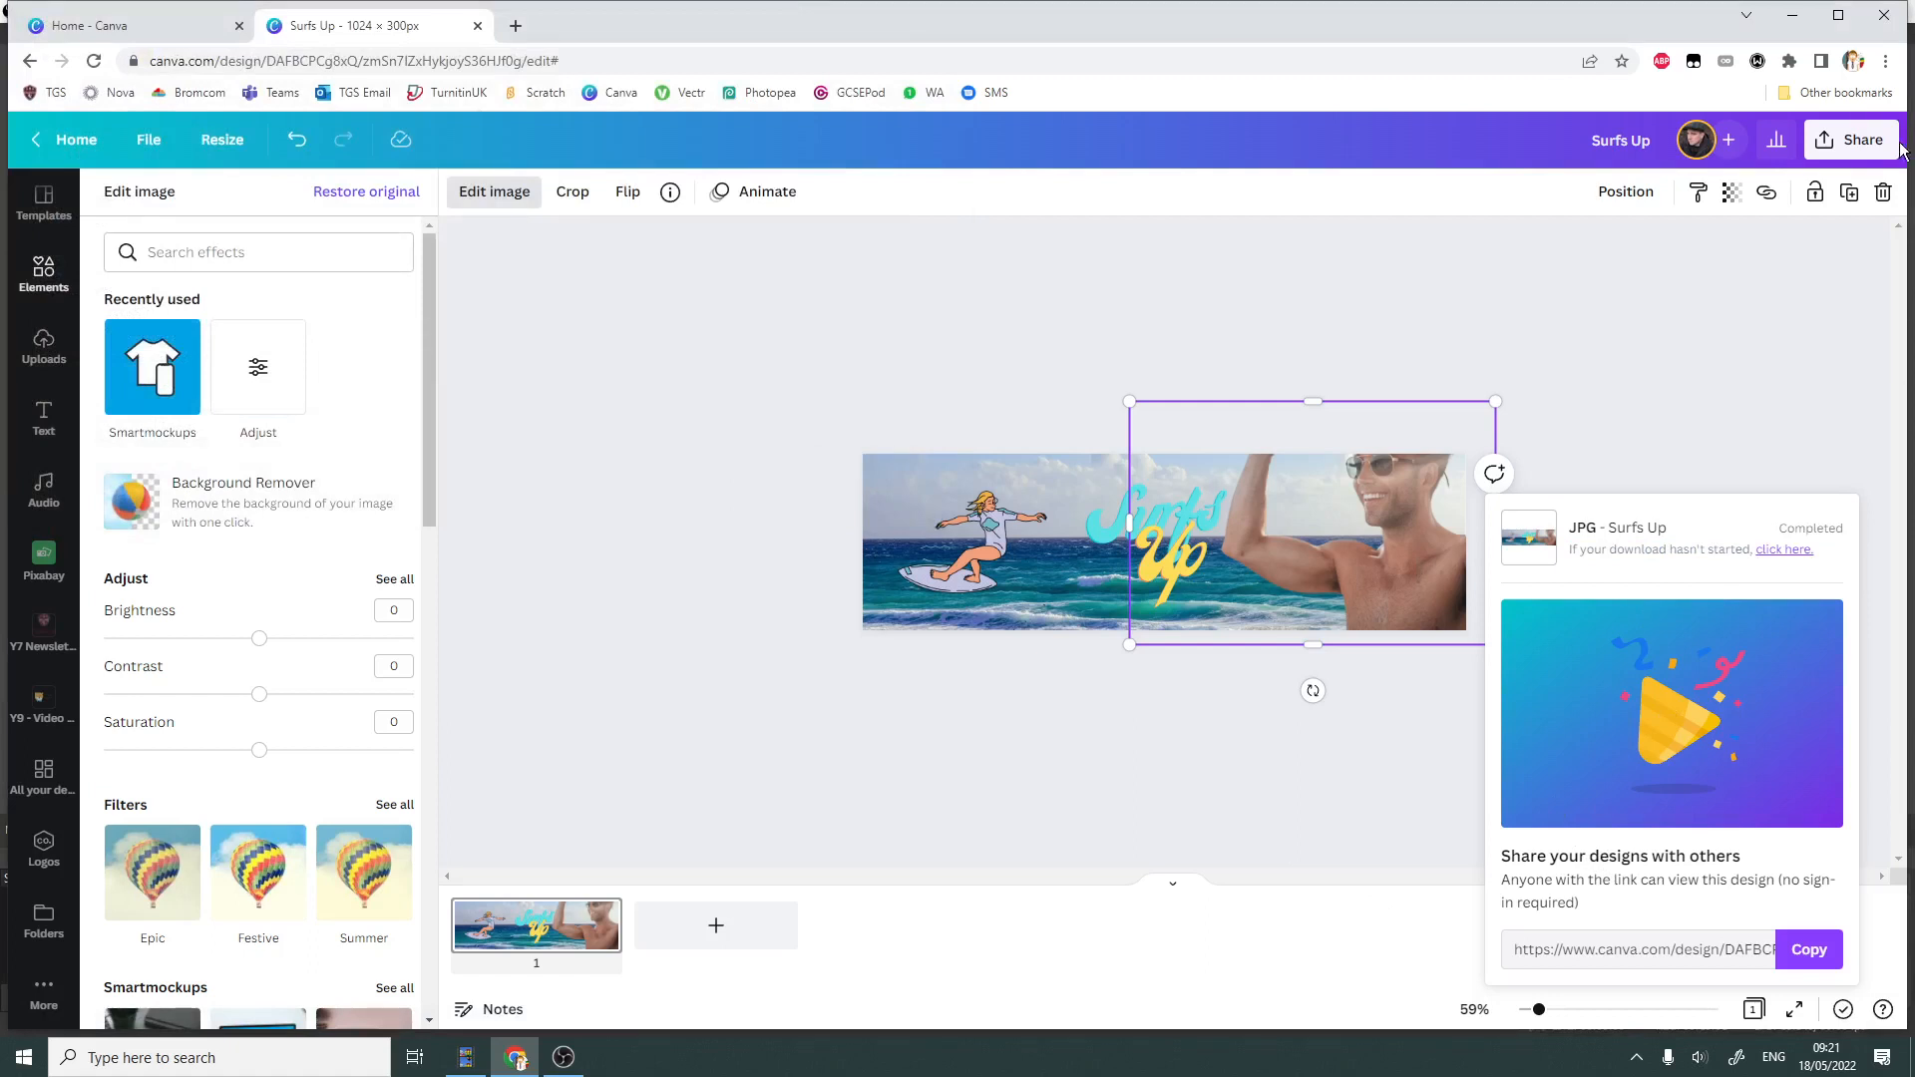
- Launch Microsoft Edge from the desktop and return to the Chrome window
click(1884, 62)
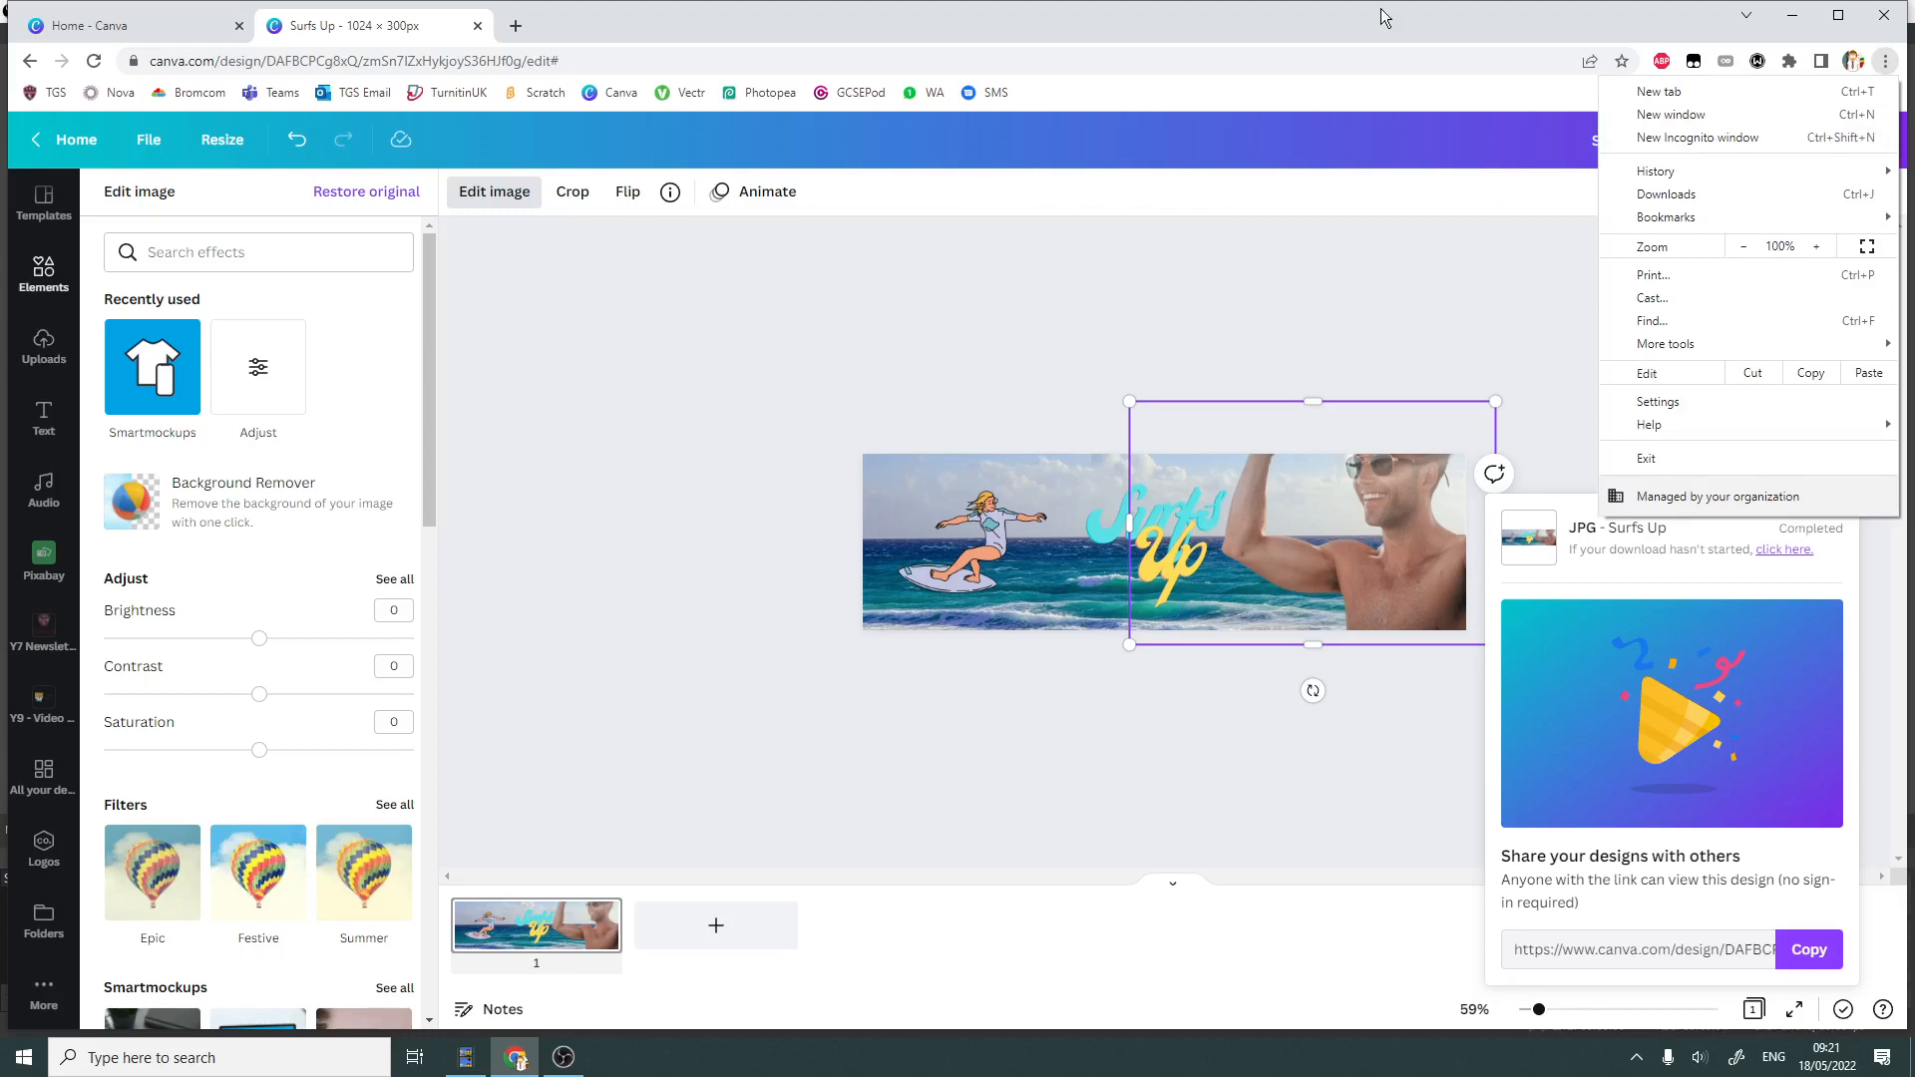
click(1794, 15)
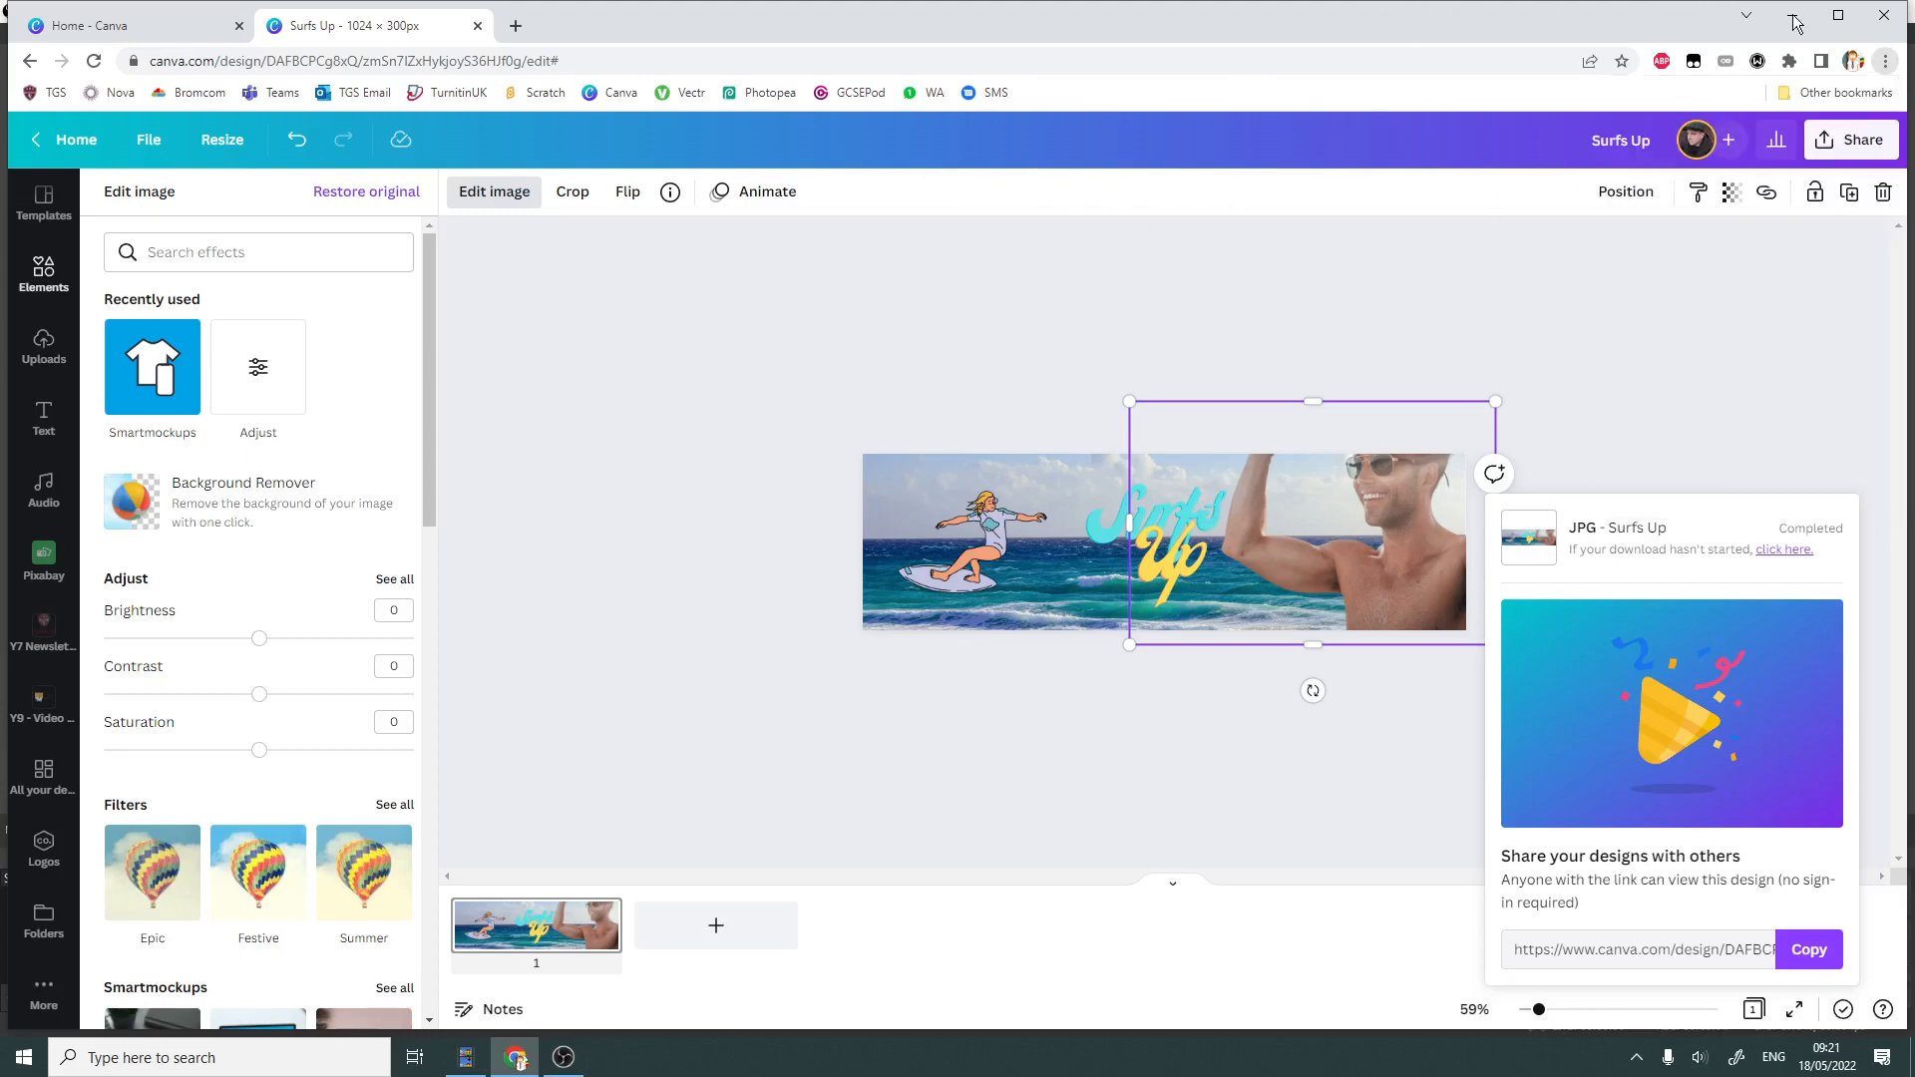
click(1797, 12)
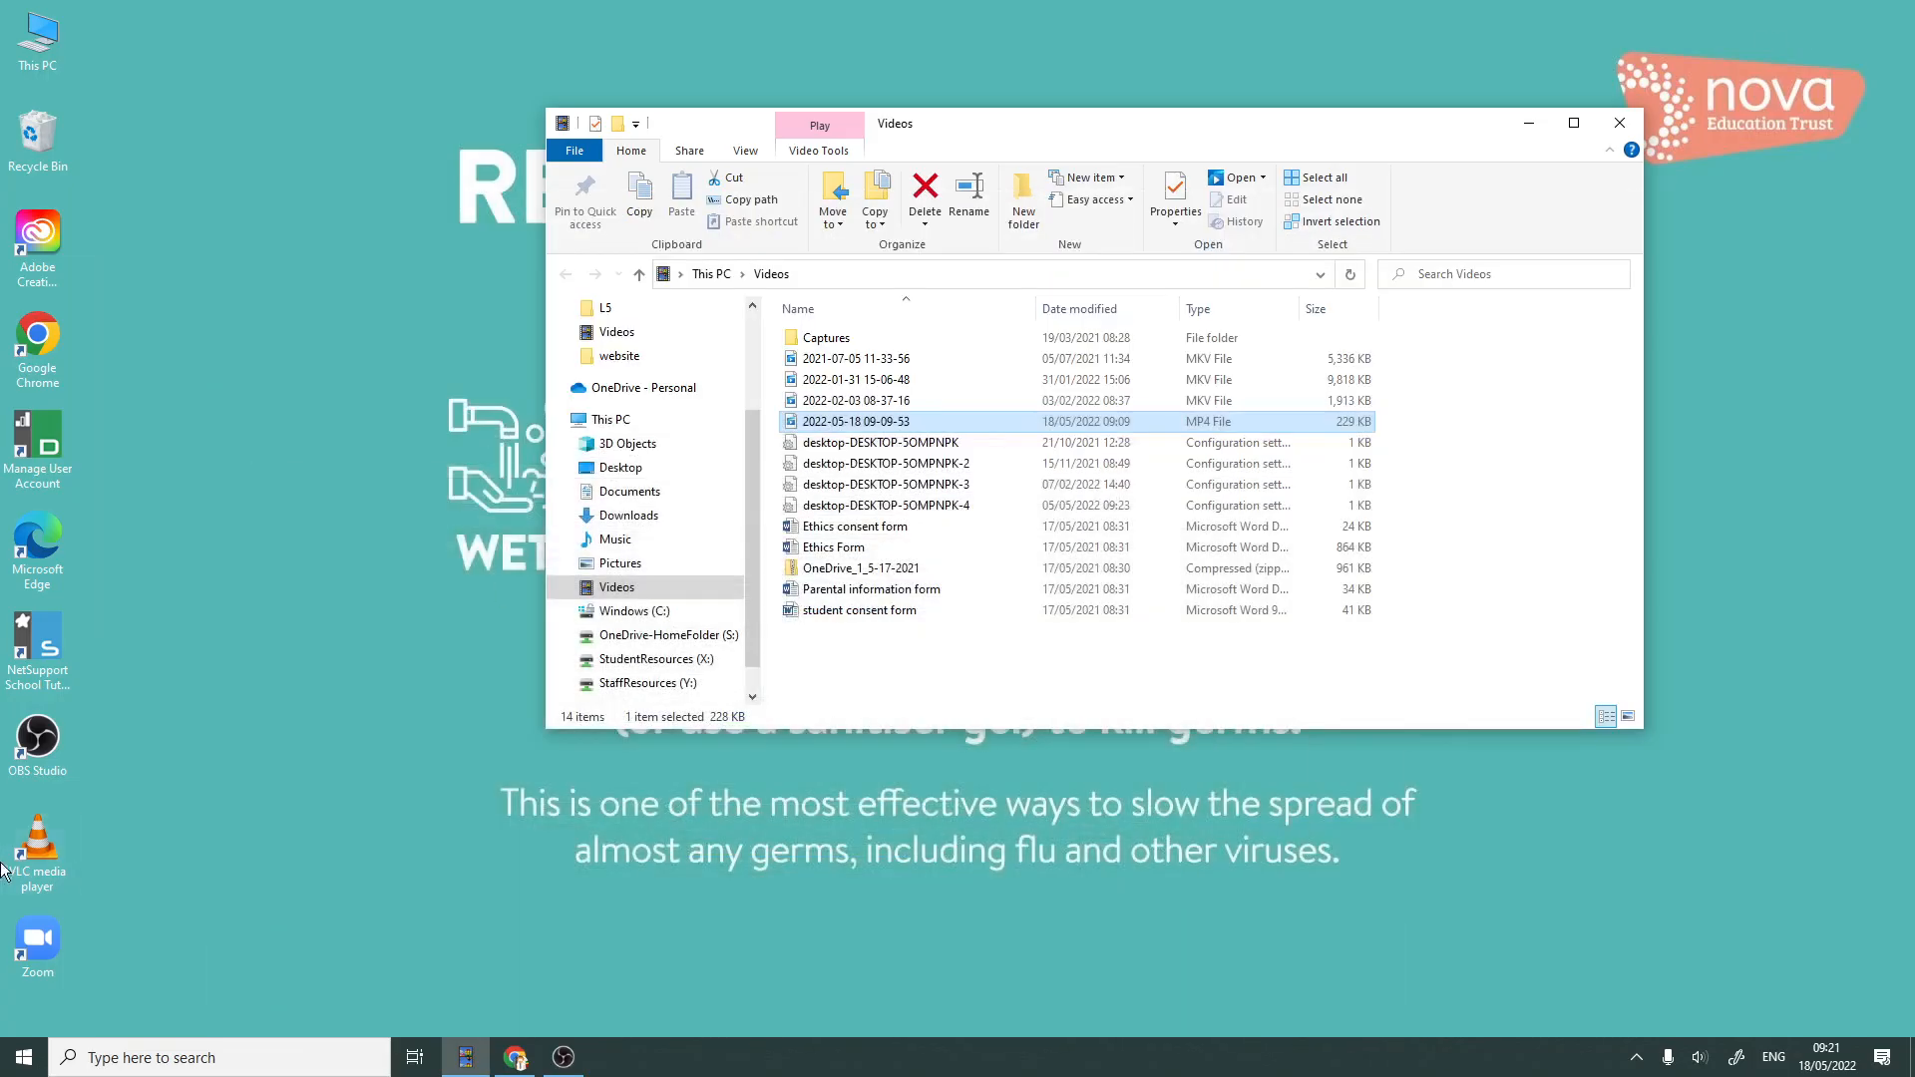
double_click(50, 561)
click(517, 1059)
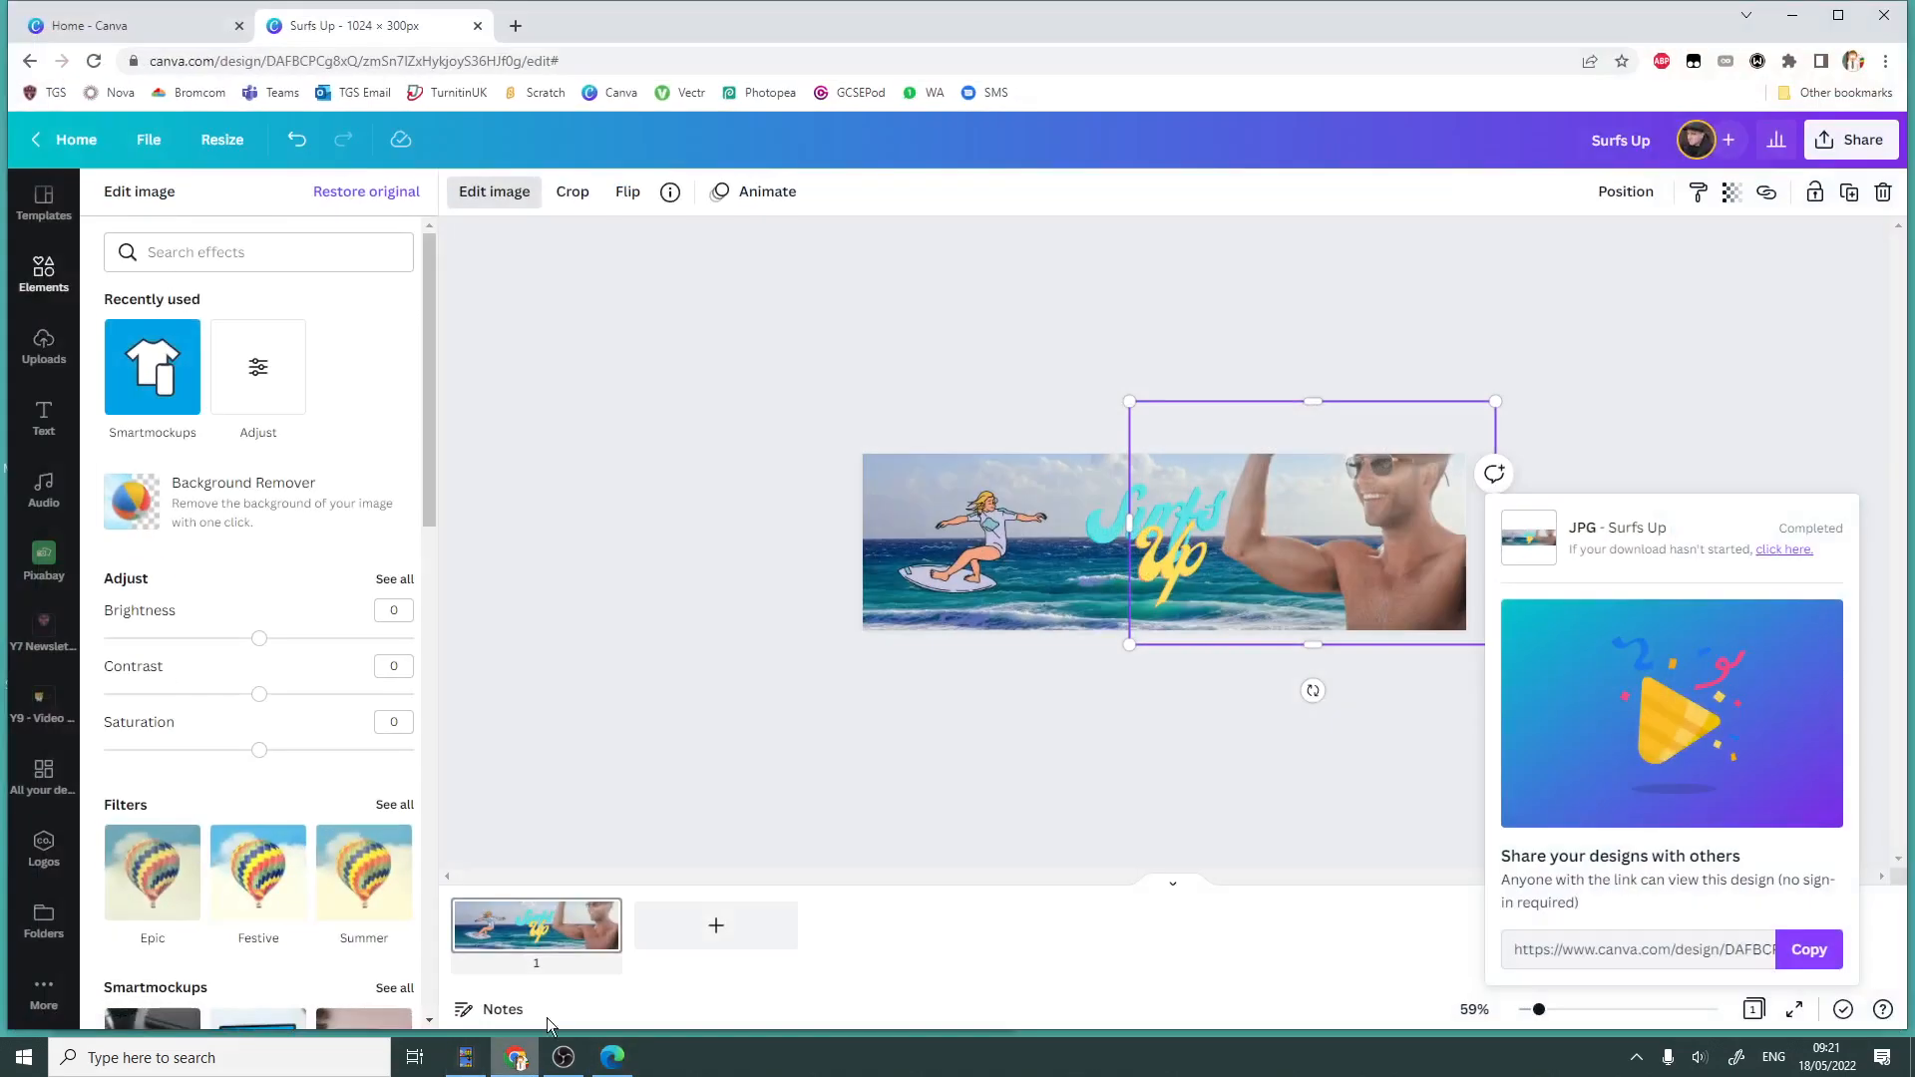
- Open Chrome's download history and search it for "downloads"
click(1886, 62)
click(1665, 194)
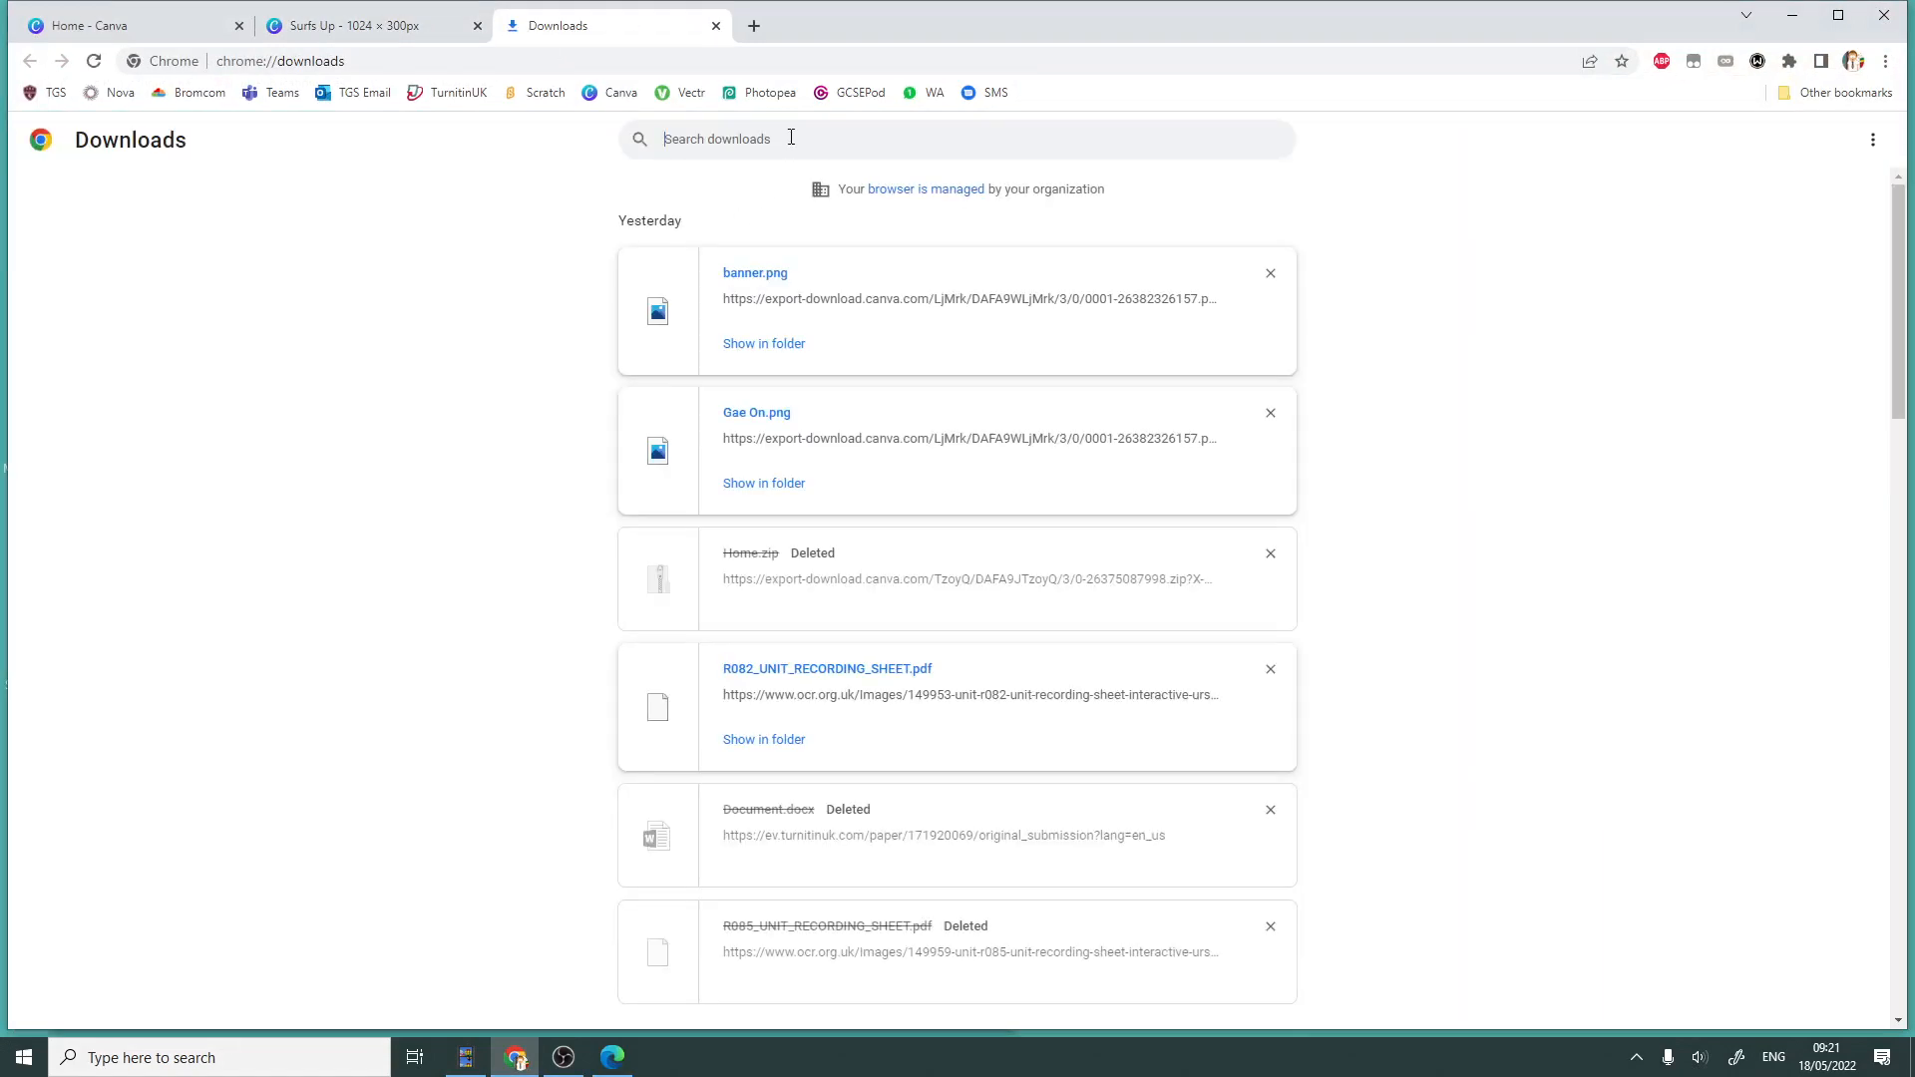
click(791, 136)
text(down)
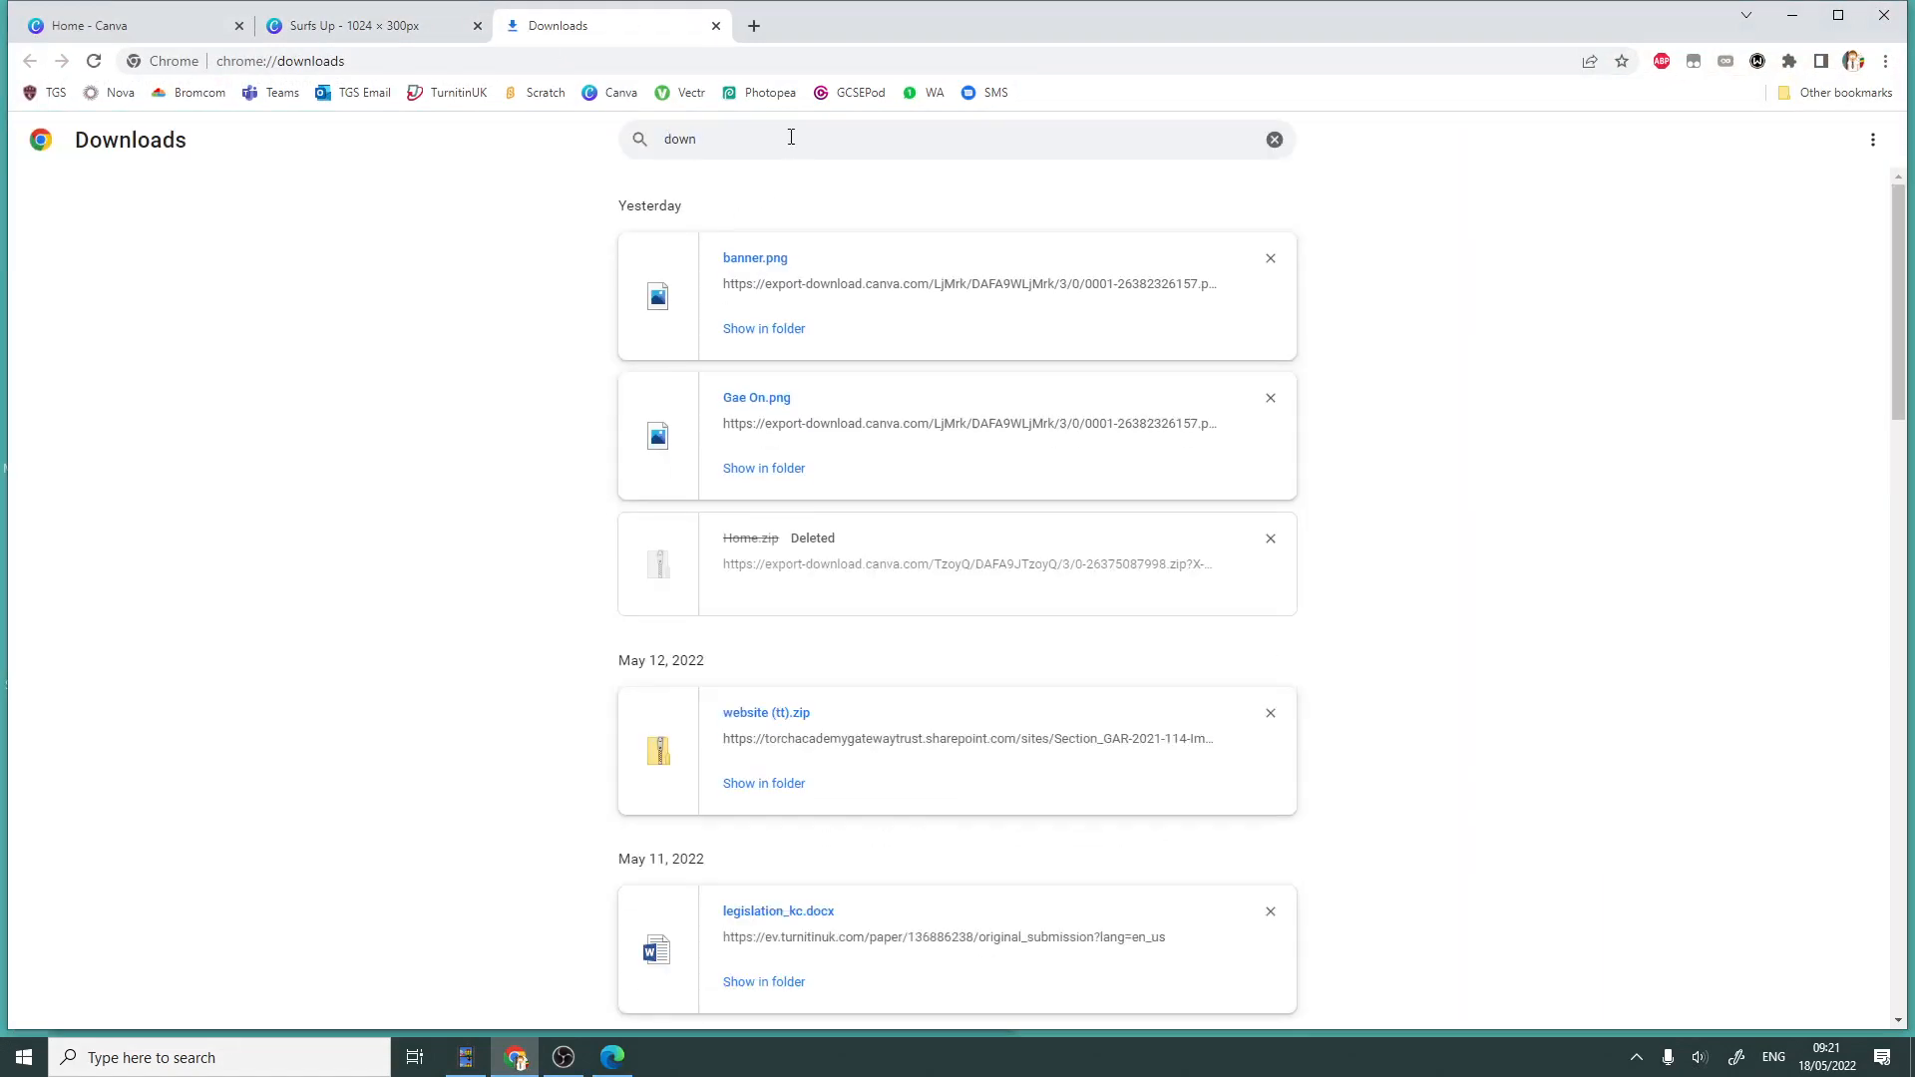
text(loads)
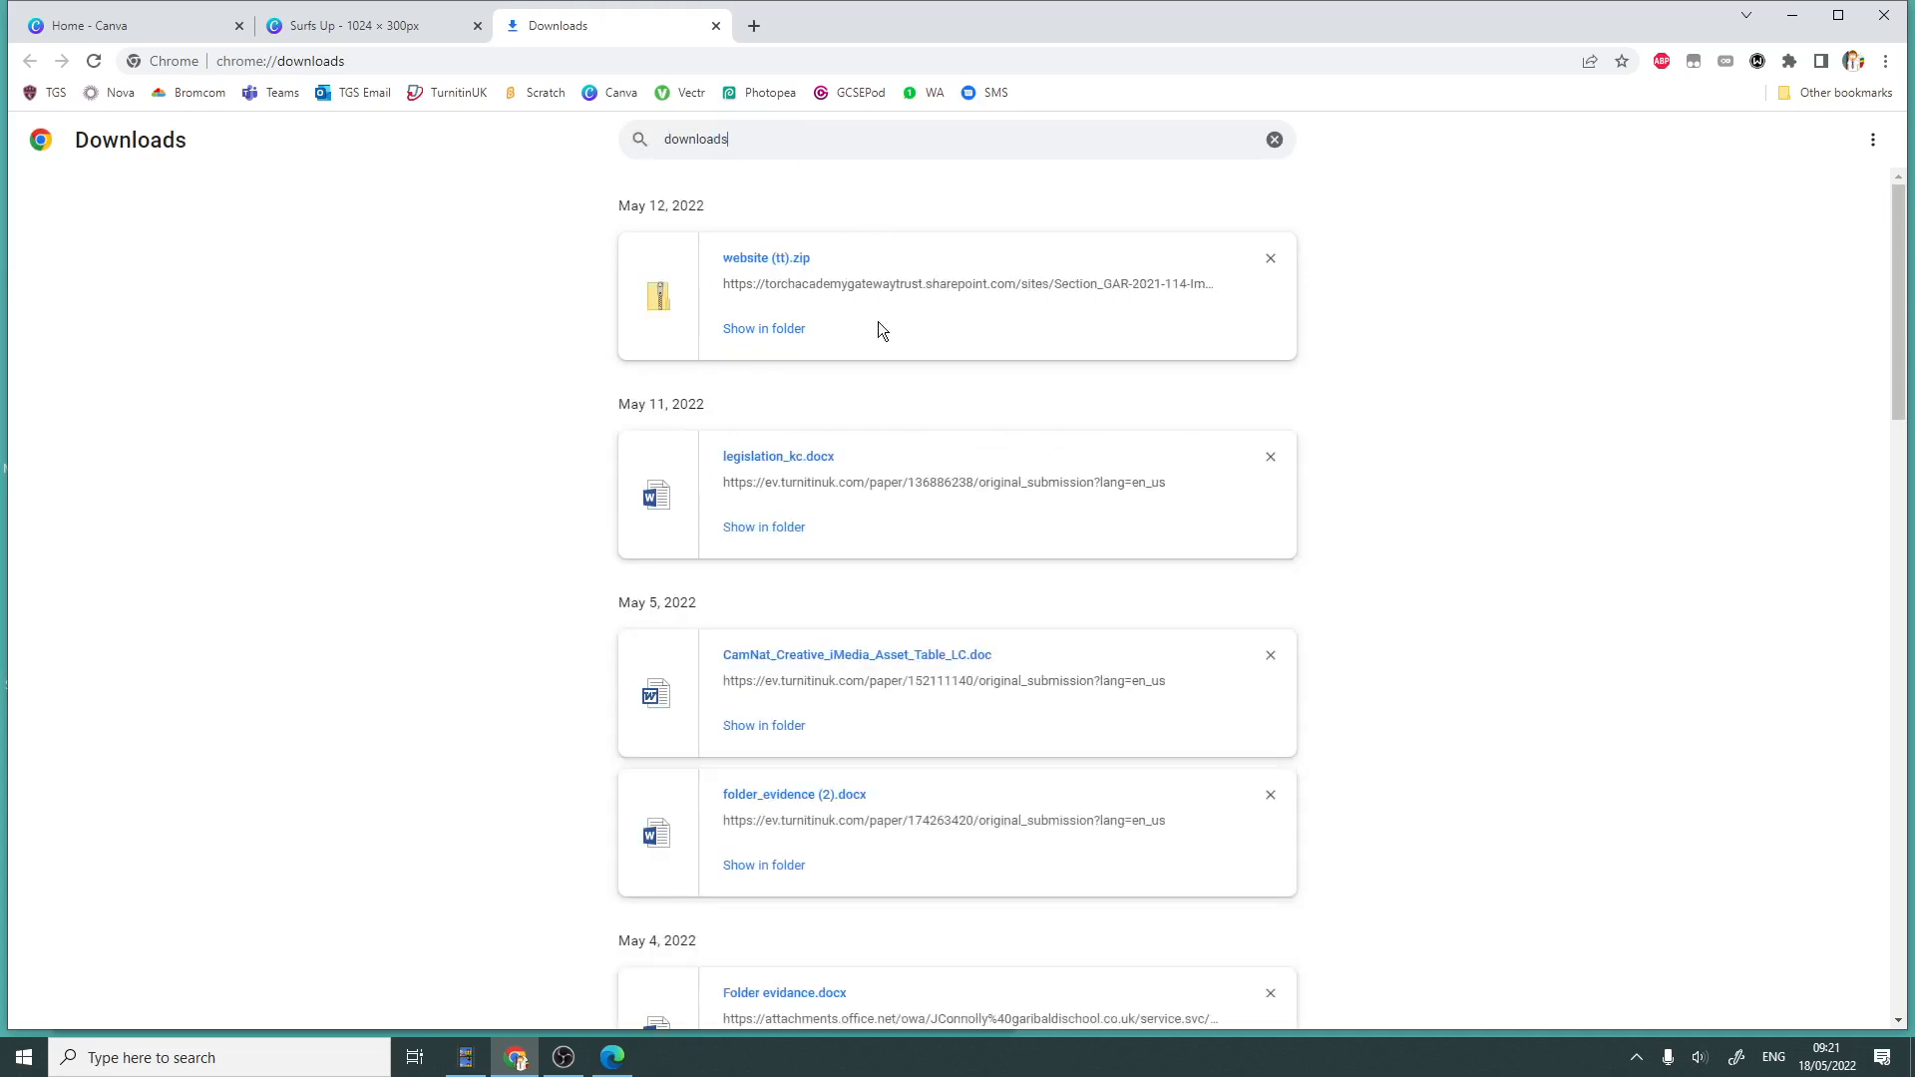
- Open Chrome's settings and search them for "downloads" to examine the location and the ask-before-saving option
click(1885, 62)
click(1691, 406)
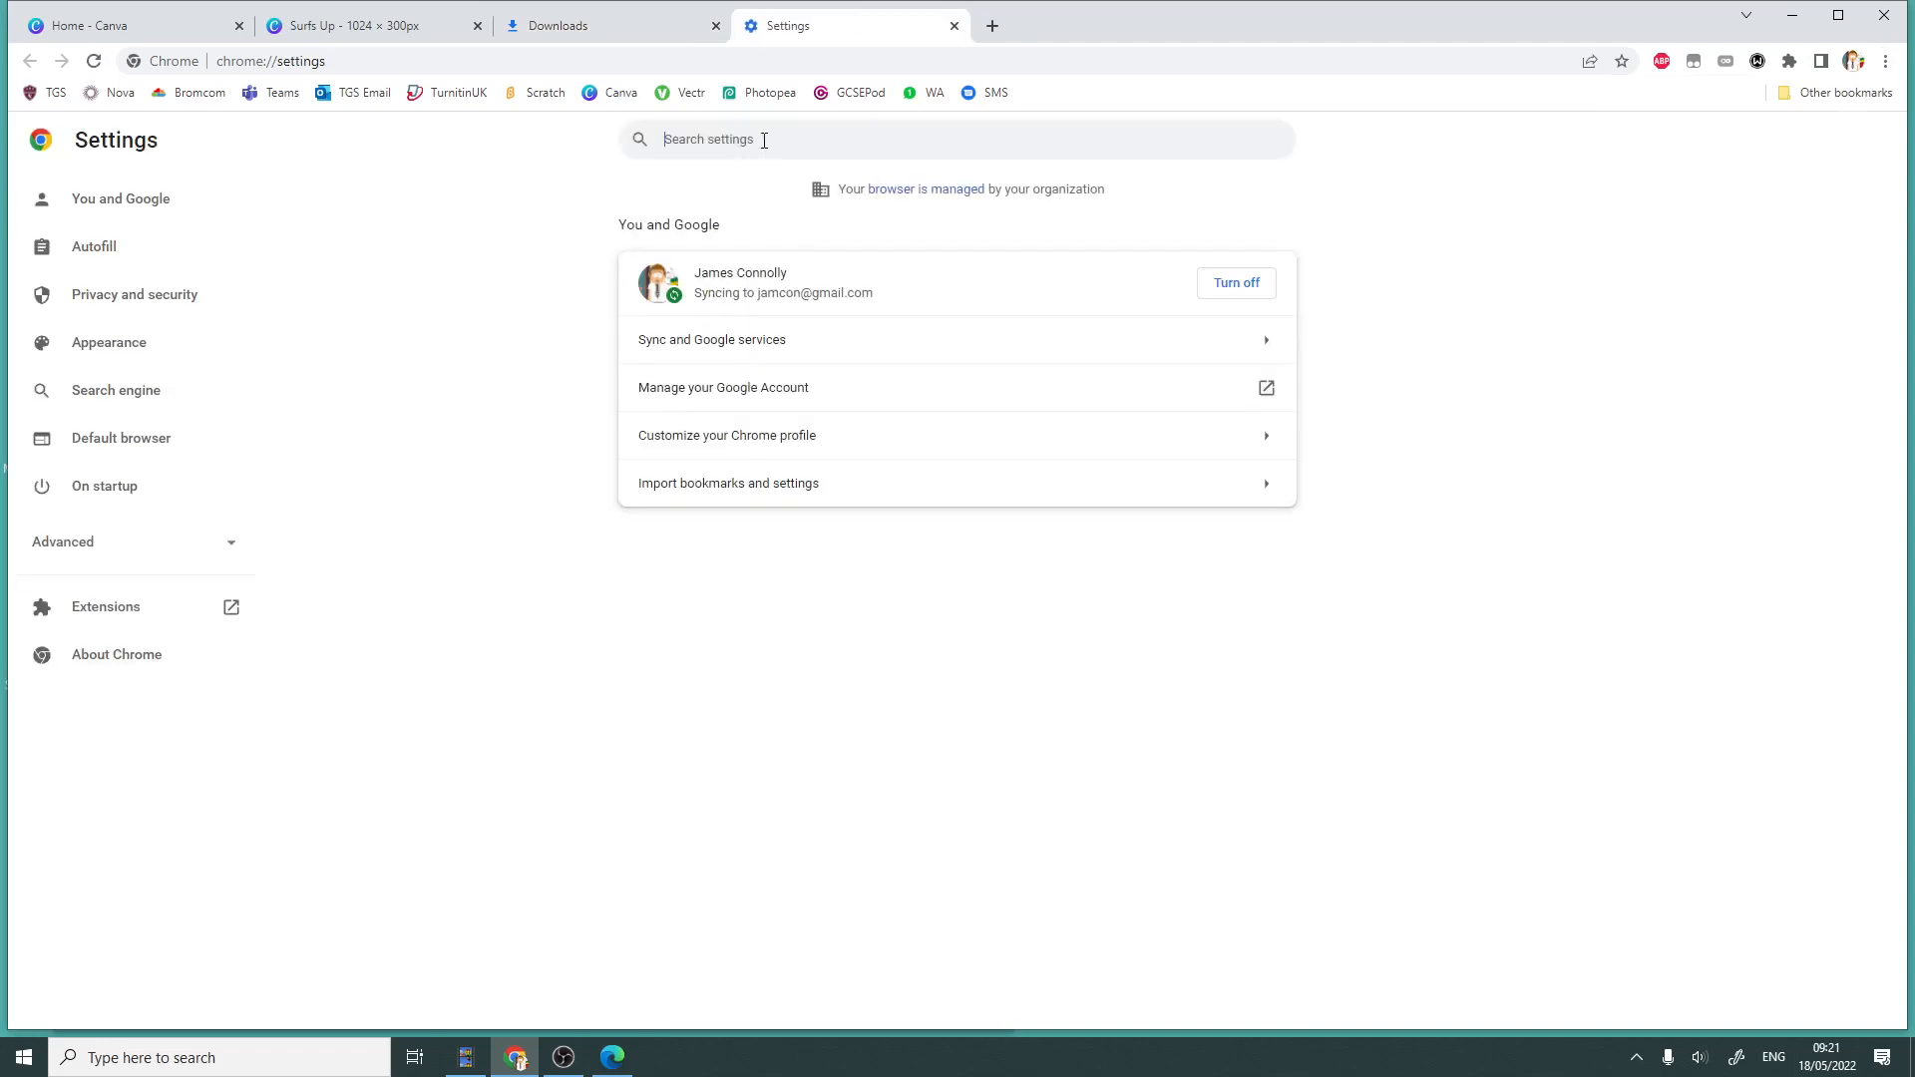
text(download)
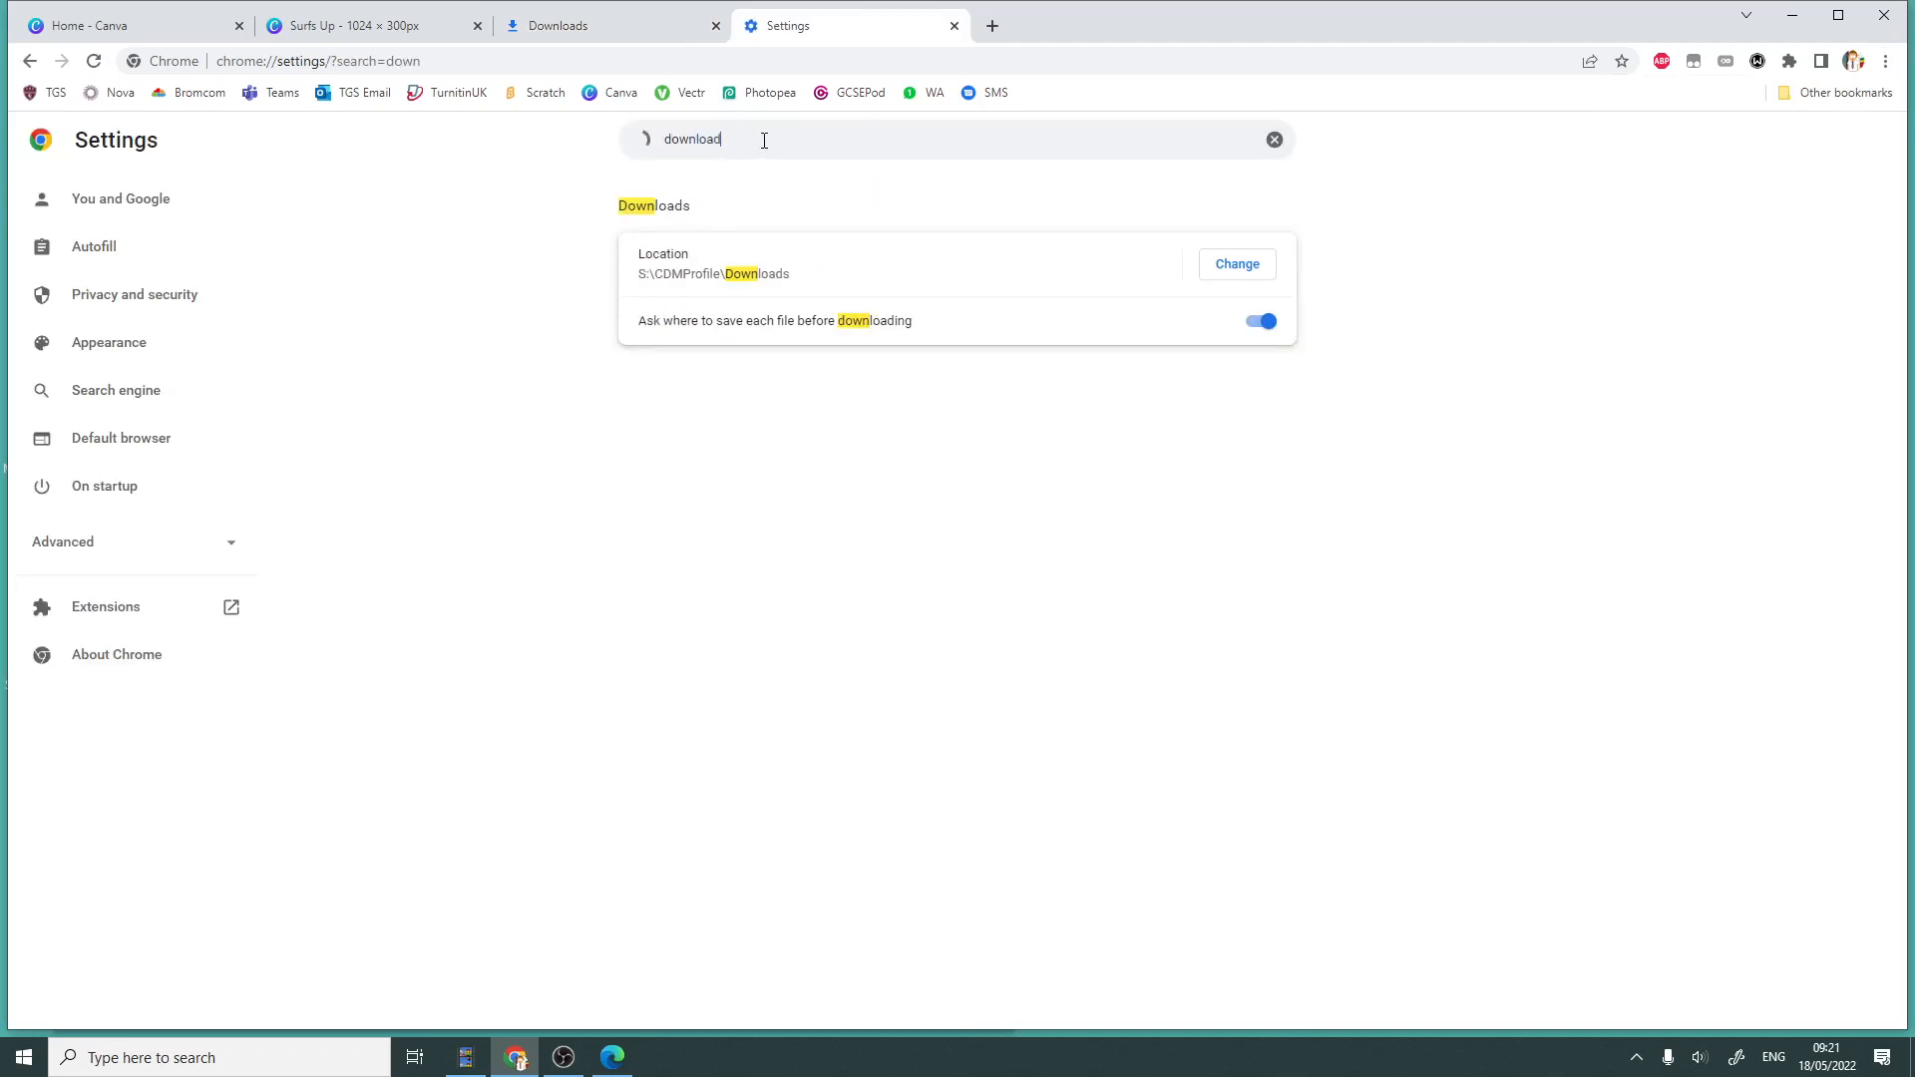
text(s)
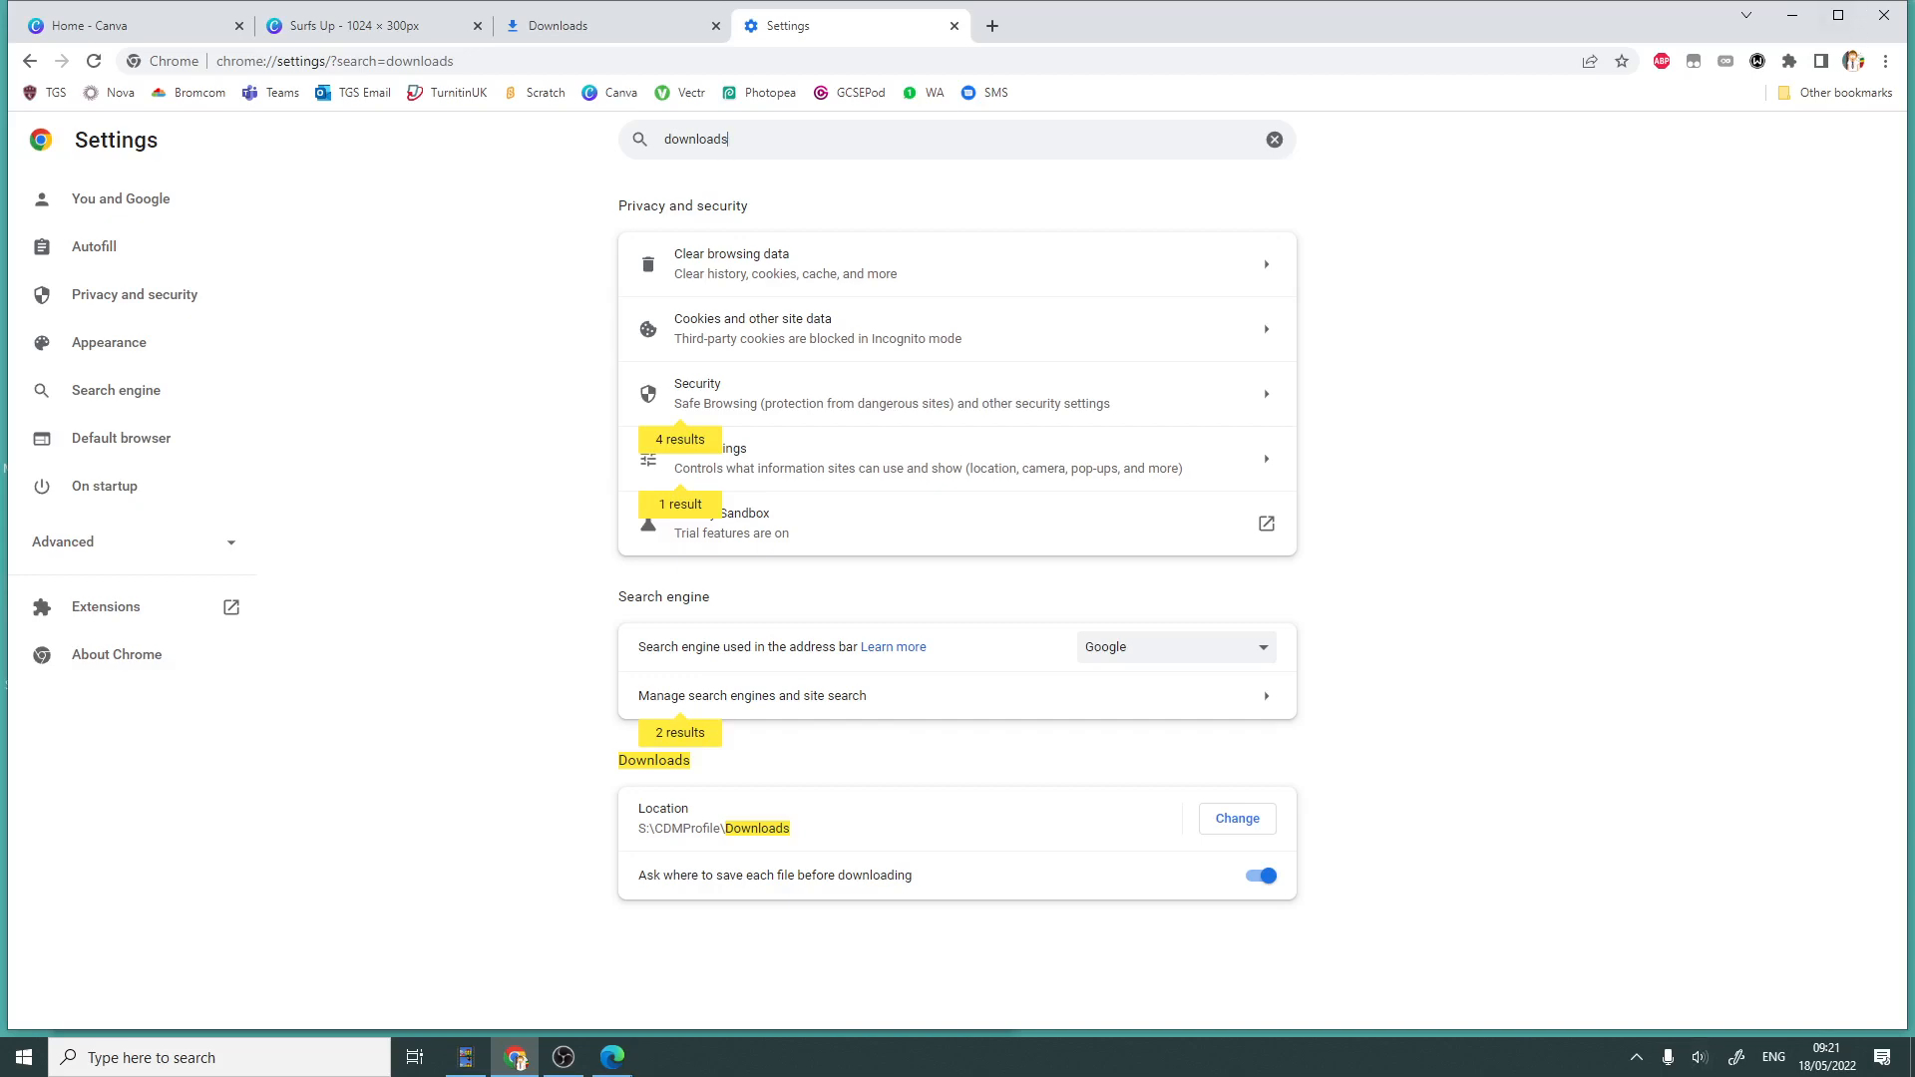
- Switch to Microsoft Edge, maximise its window and open the Downloads settings to examine the location and prompt options
click(613, 1058)
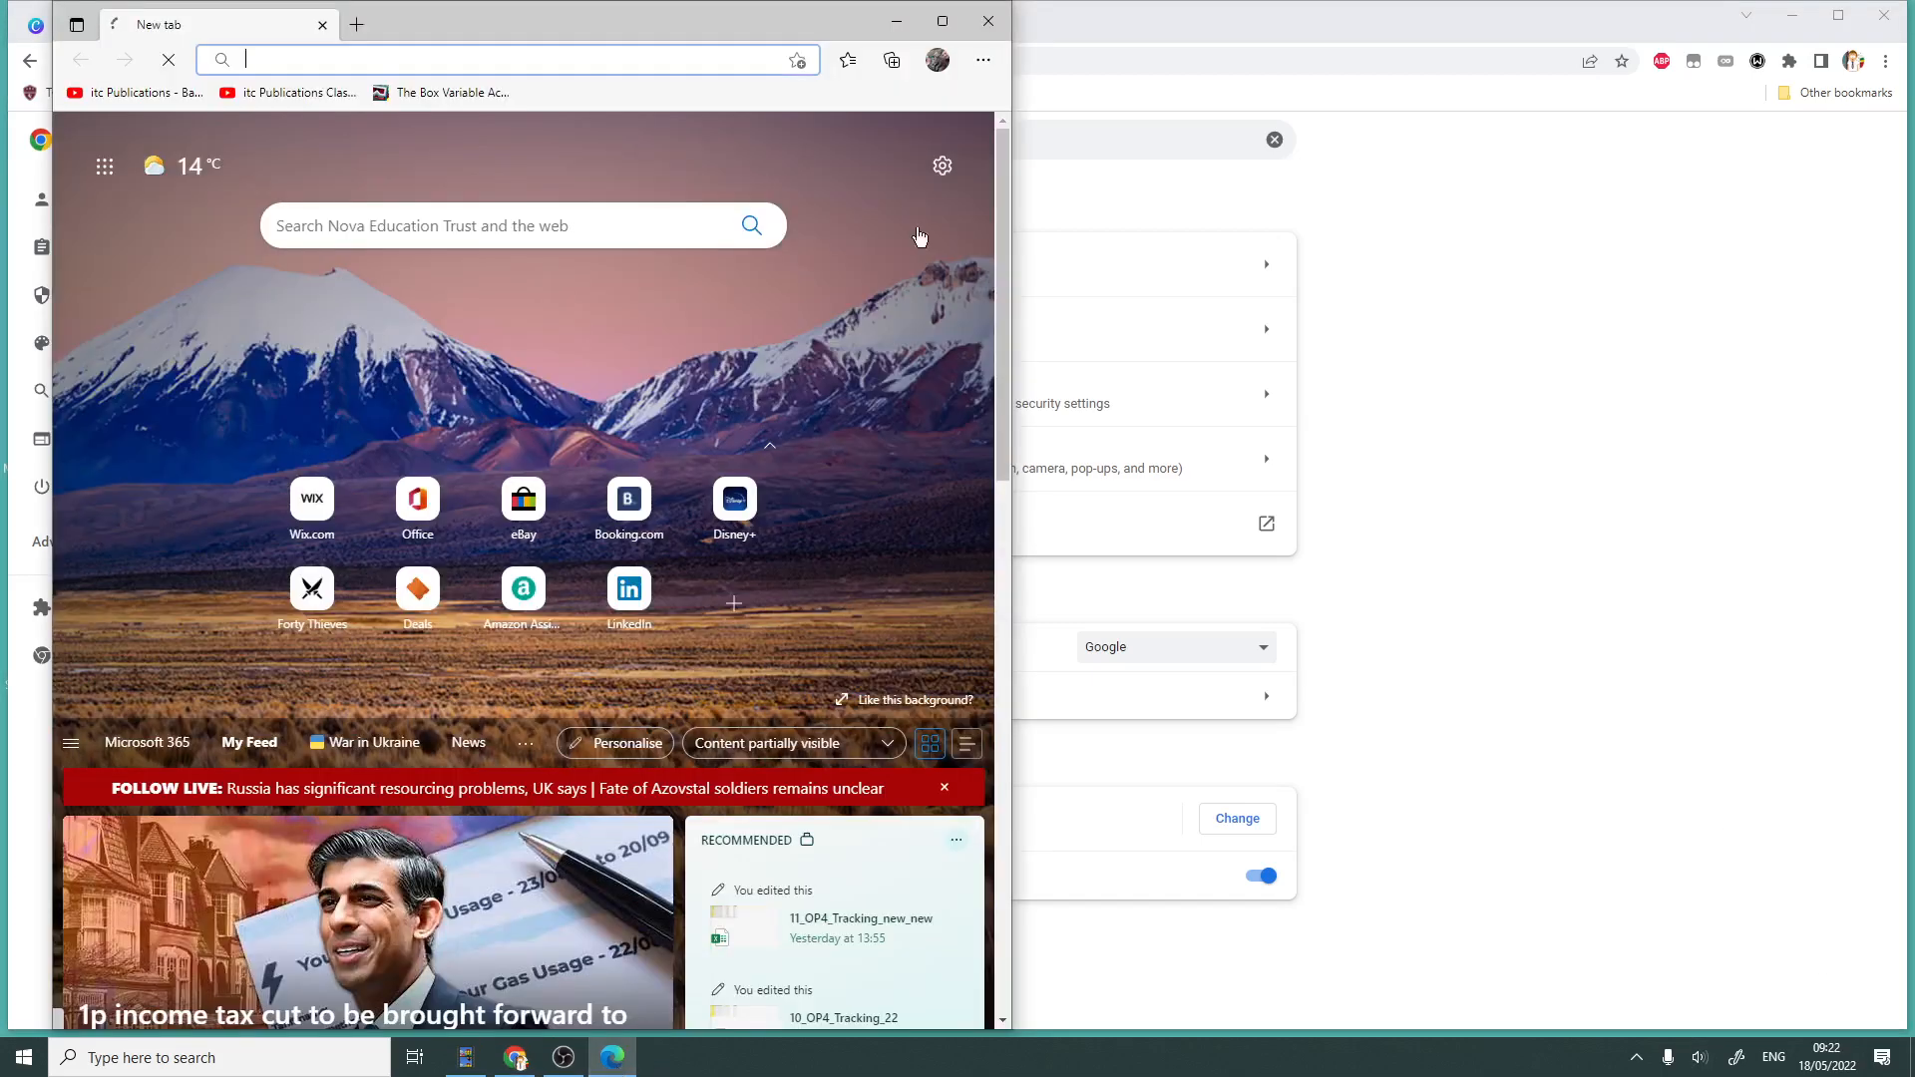
click(902, 25)
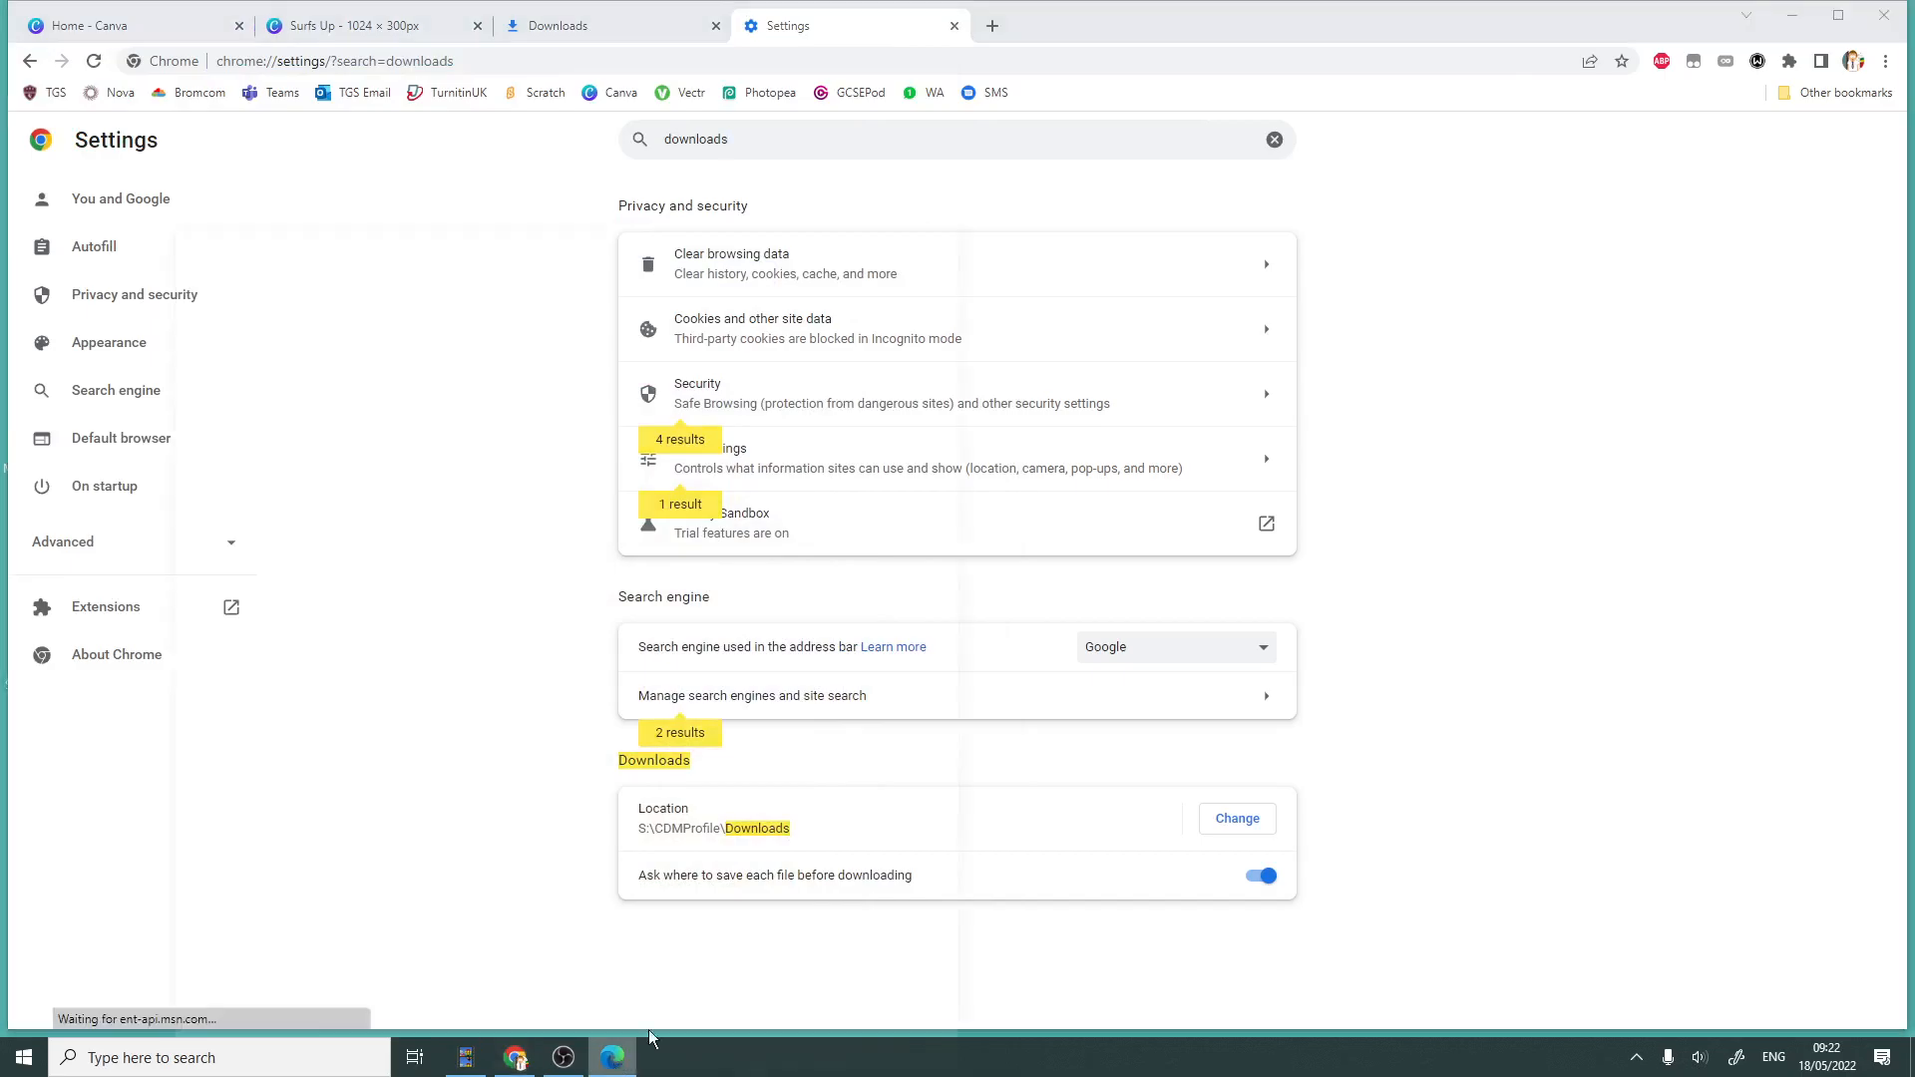
click(615, 1059)
click(950, 21)
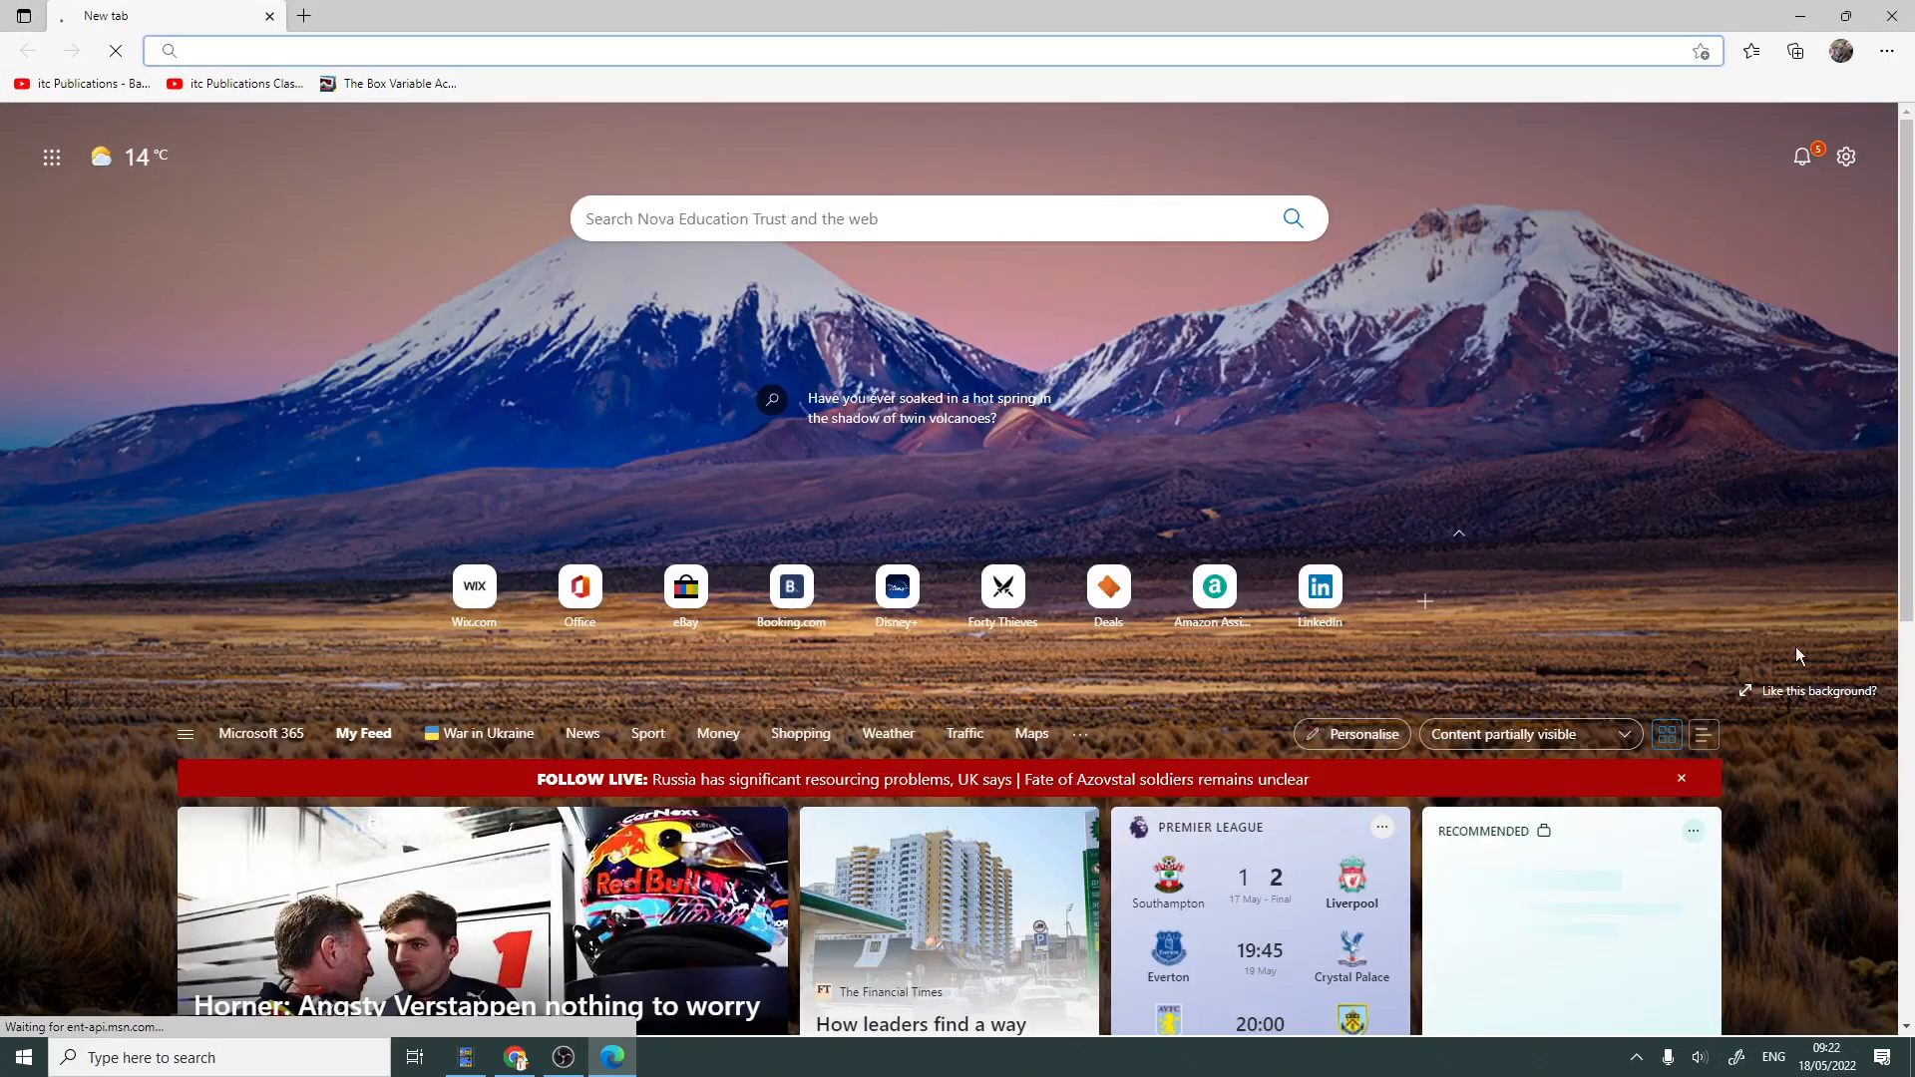
click(1883, 54)
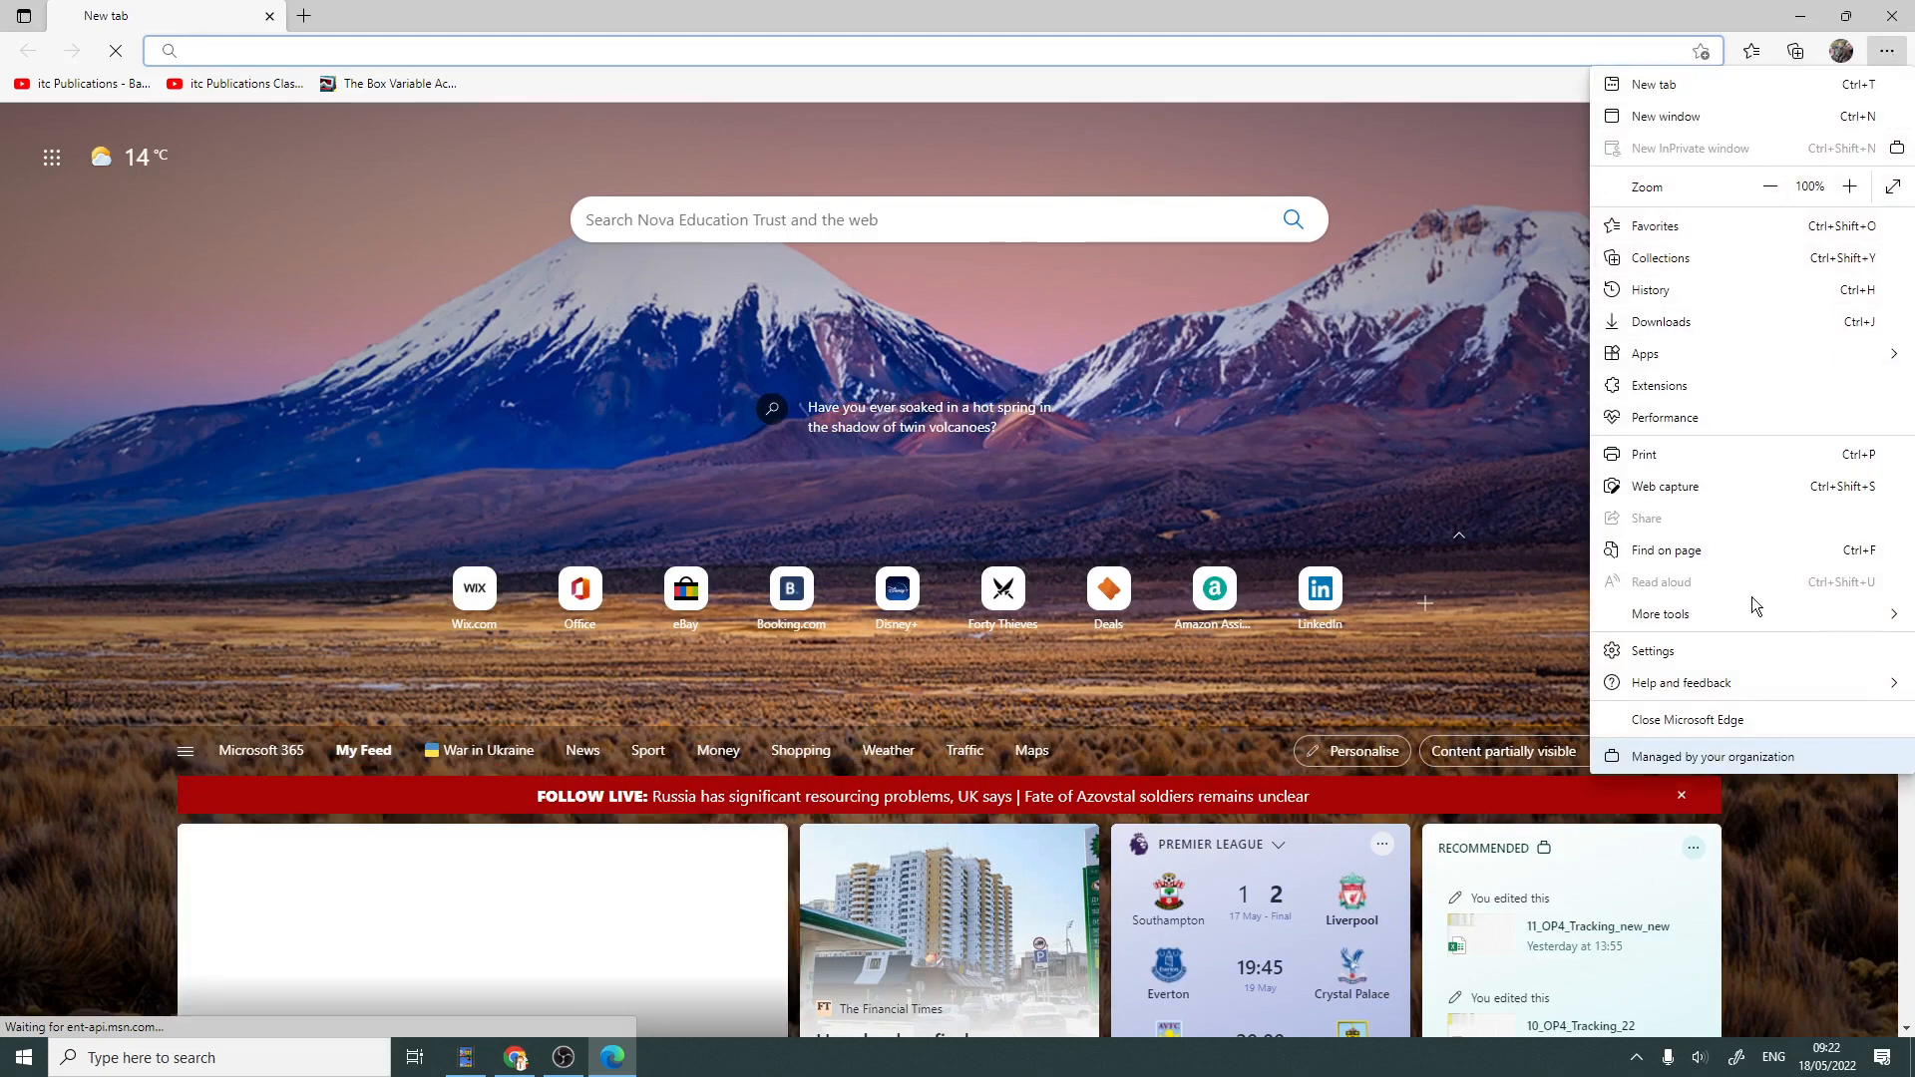
click(1713, 654)
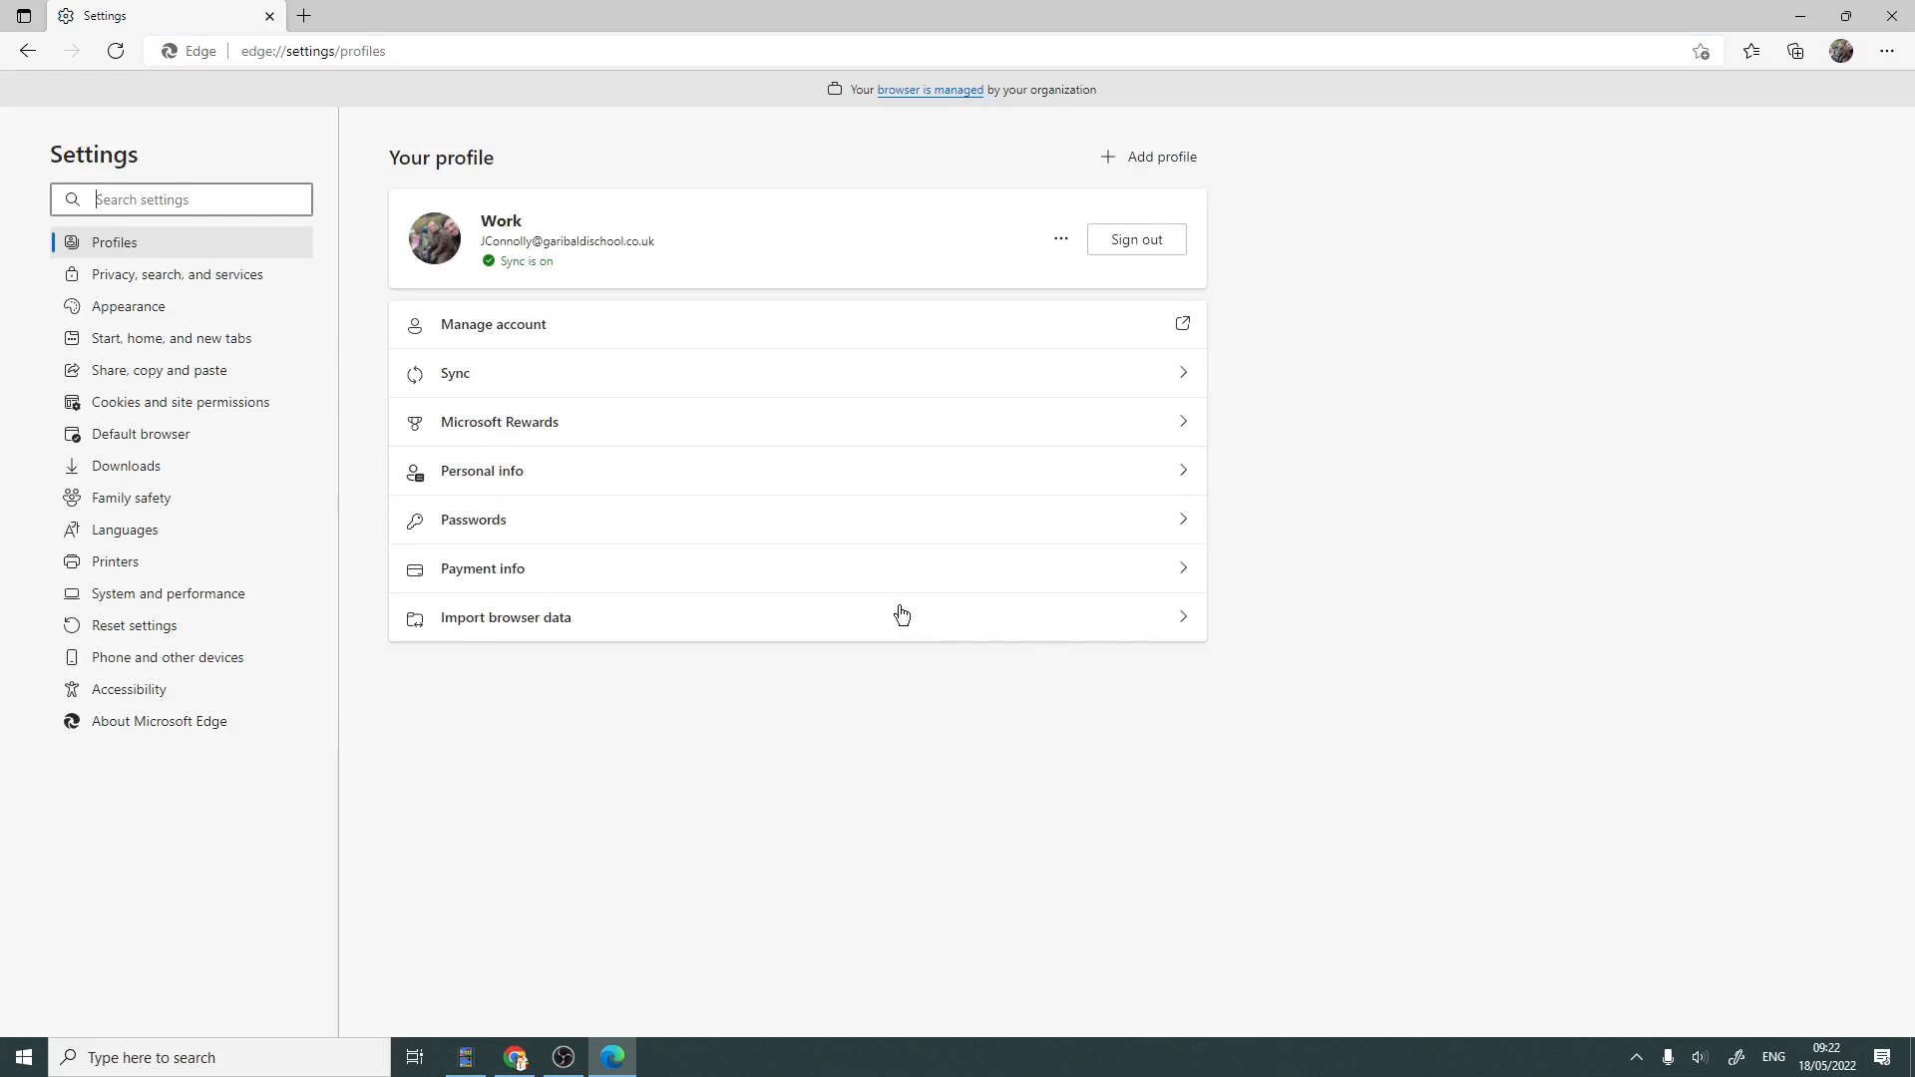
click(144, 475)
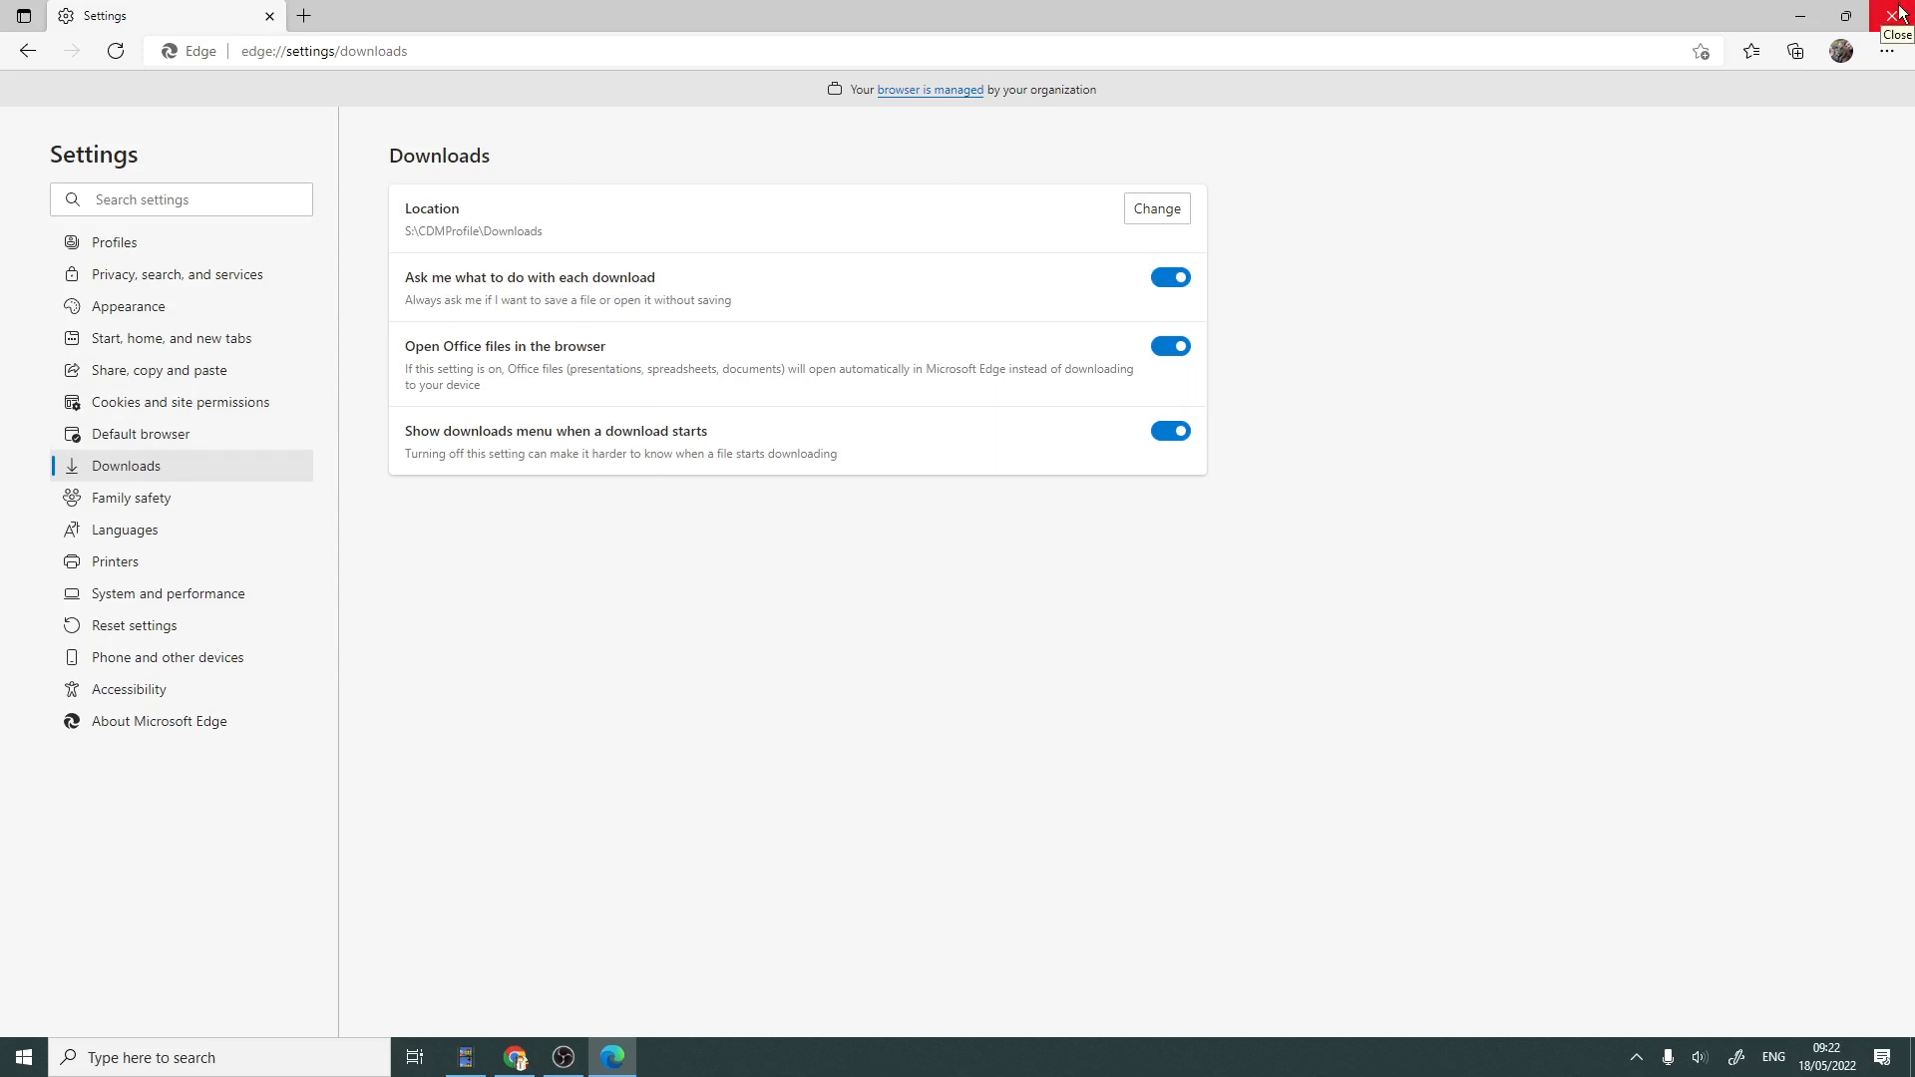
- Switch back to Chrome, close the Settings page and return to the Surfs Up design
click(515, 1055)
click(954, 26)
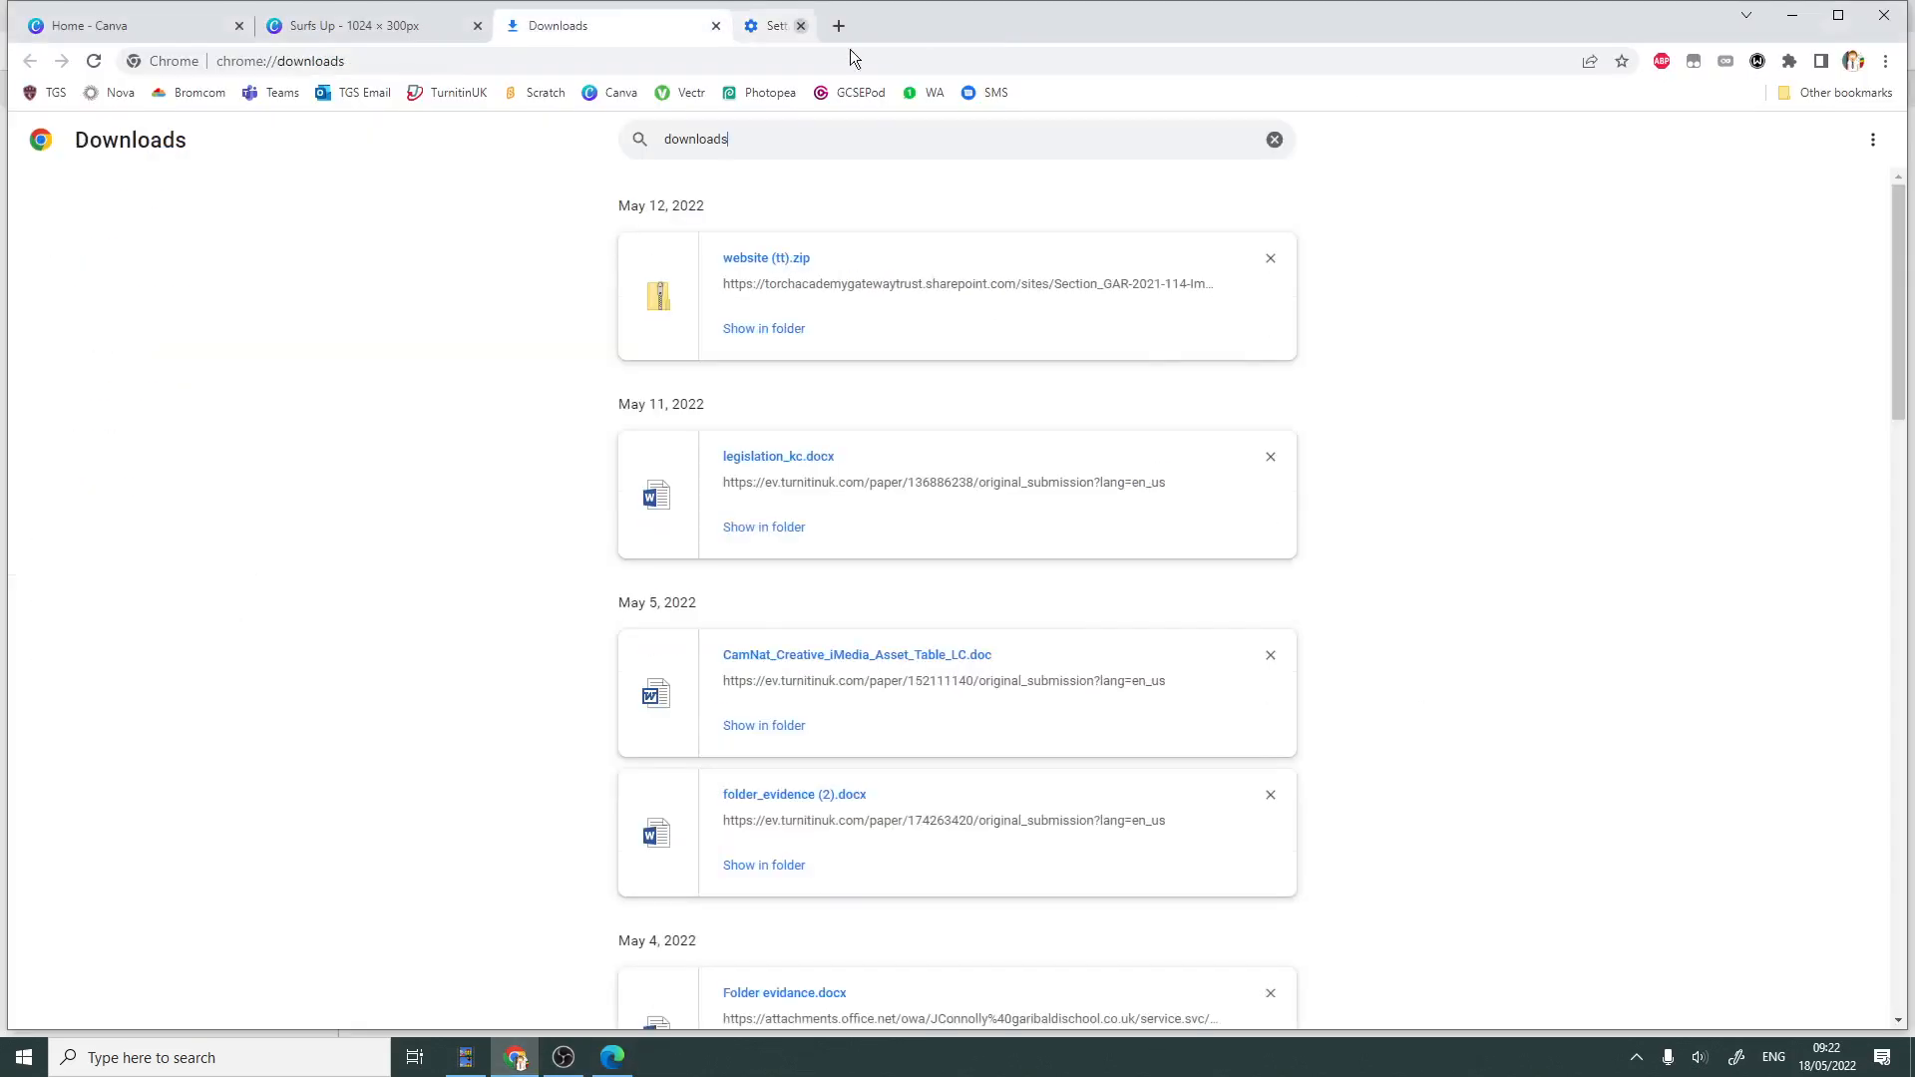
click(360, 30)
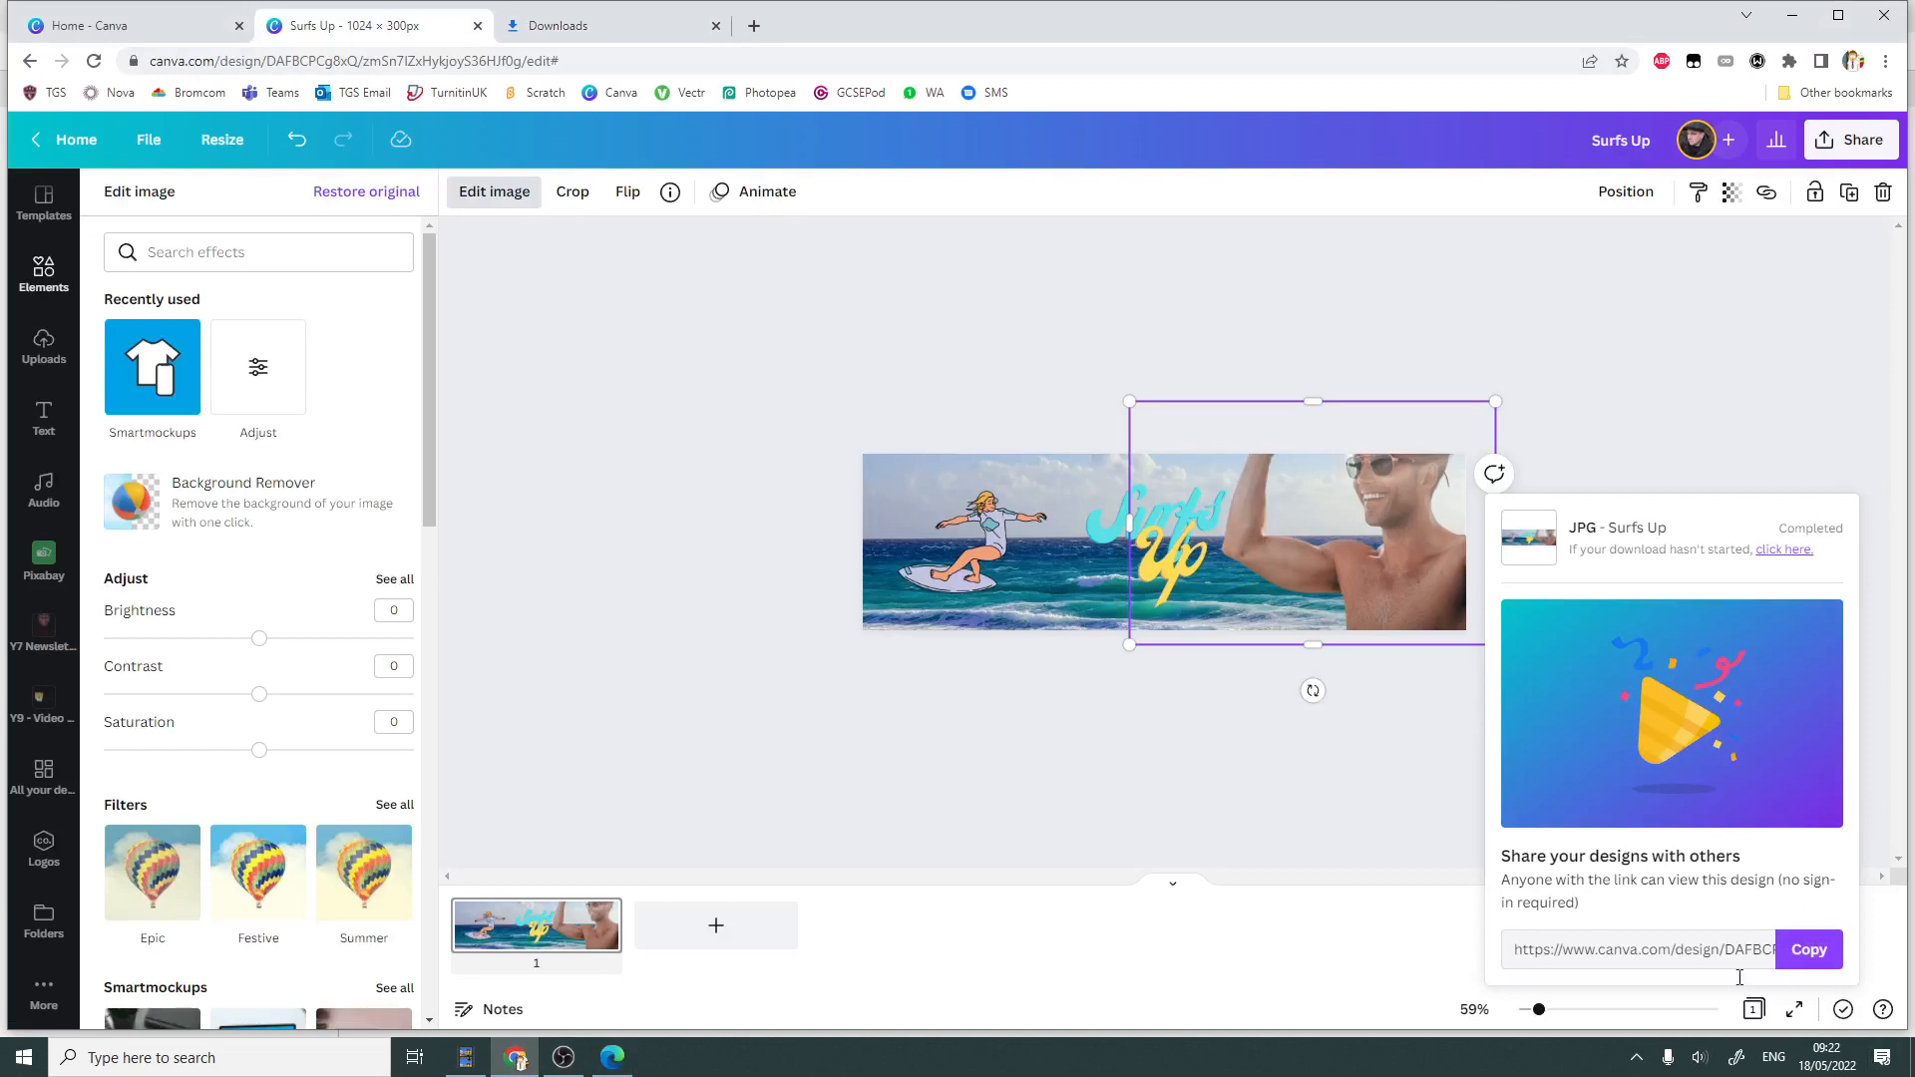
- Download the banner design from Canva with the file type set to JPG
click(1856, 140)
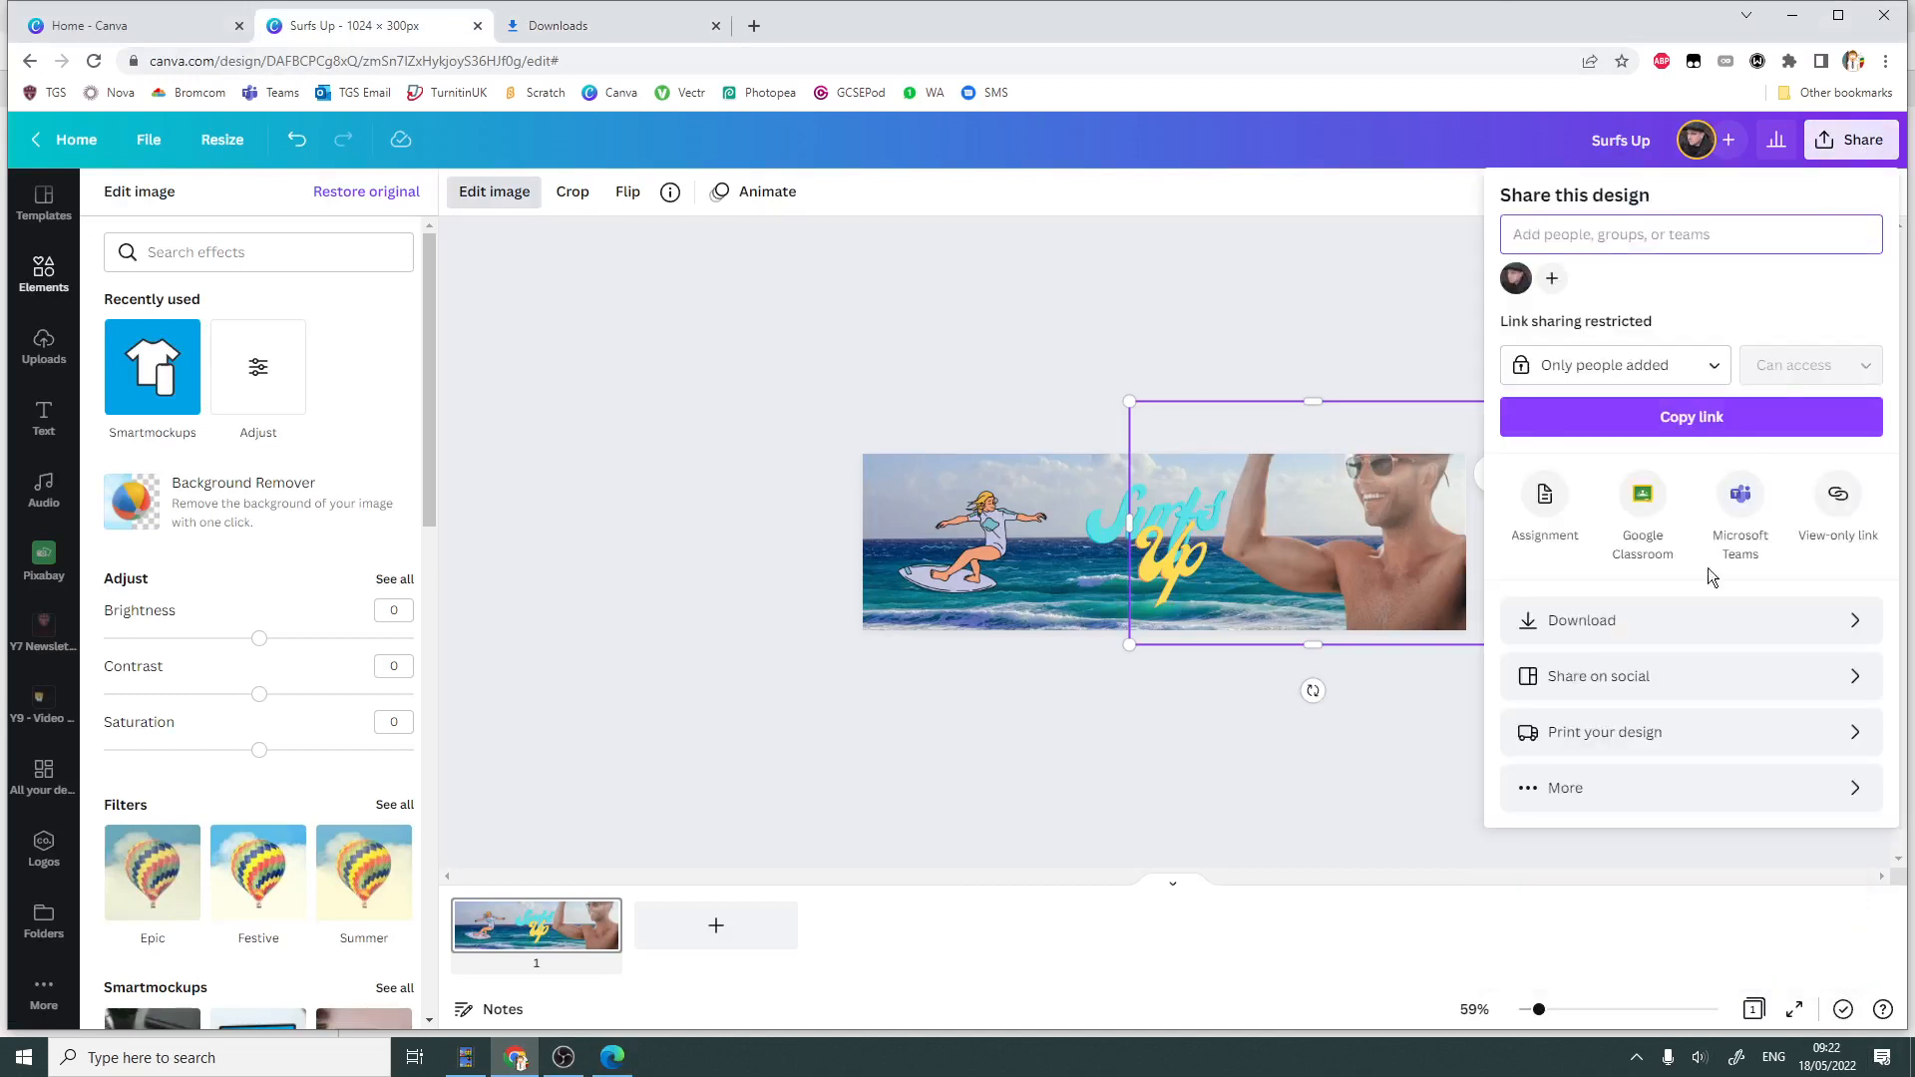
click(1644, 620)
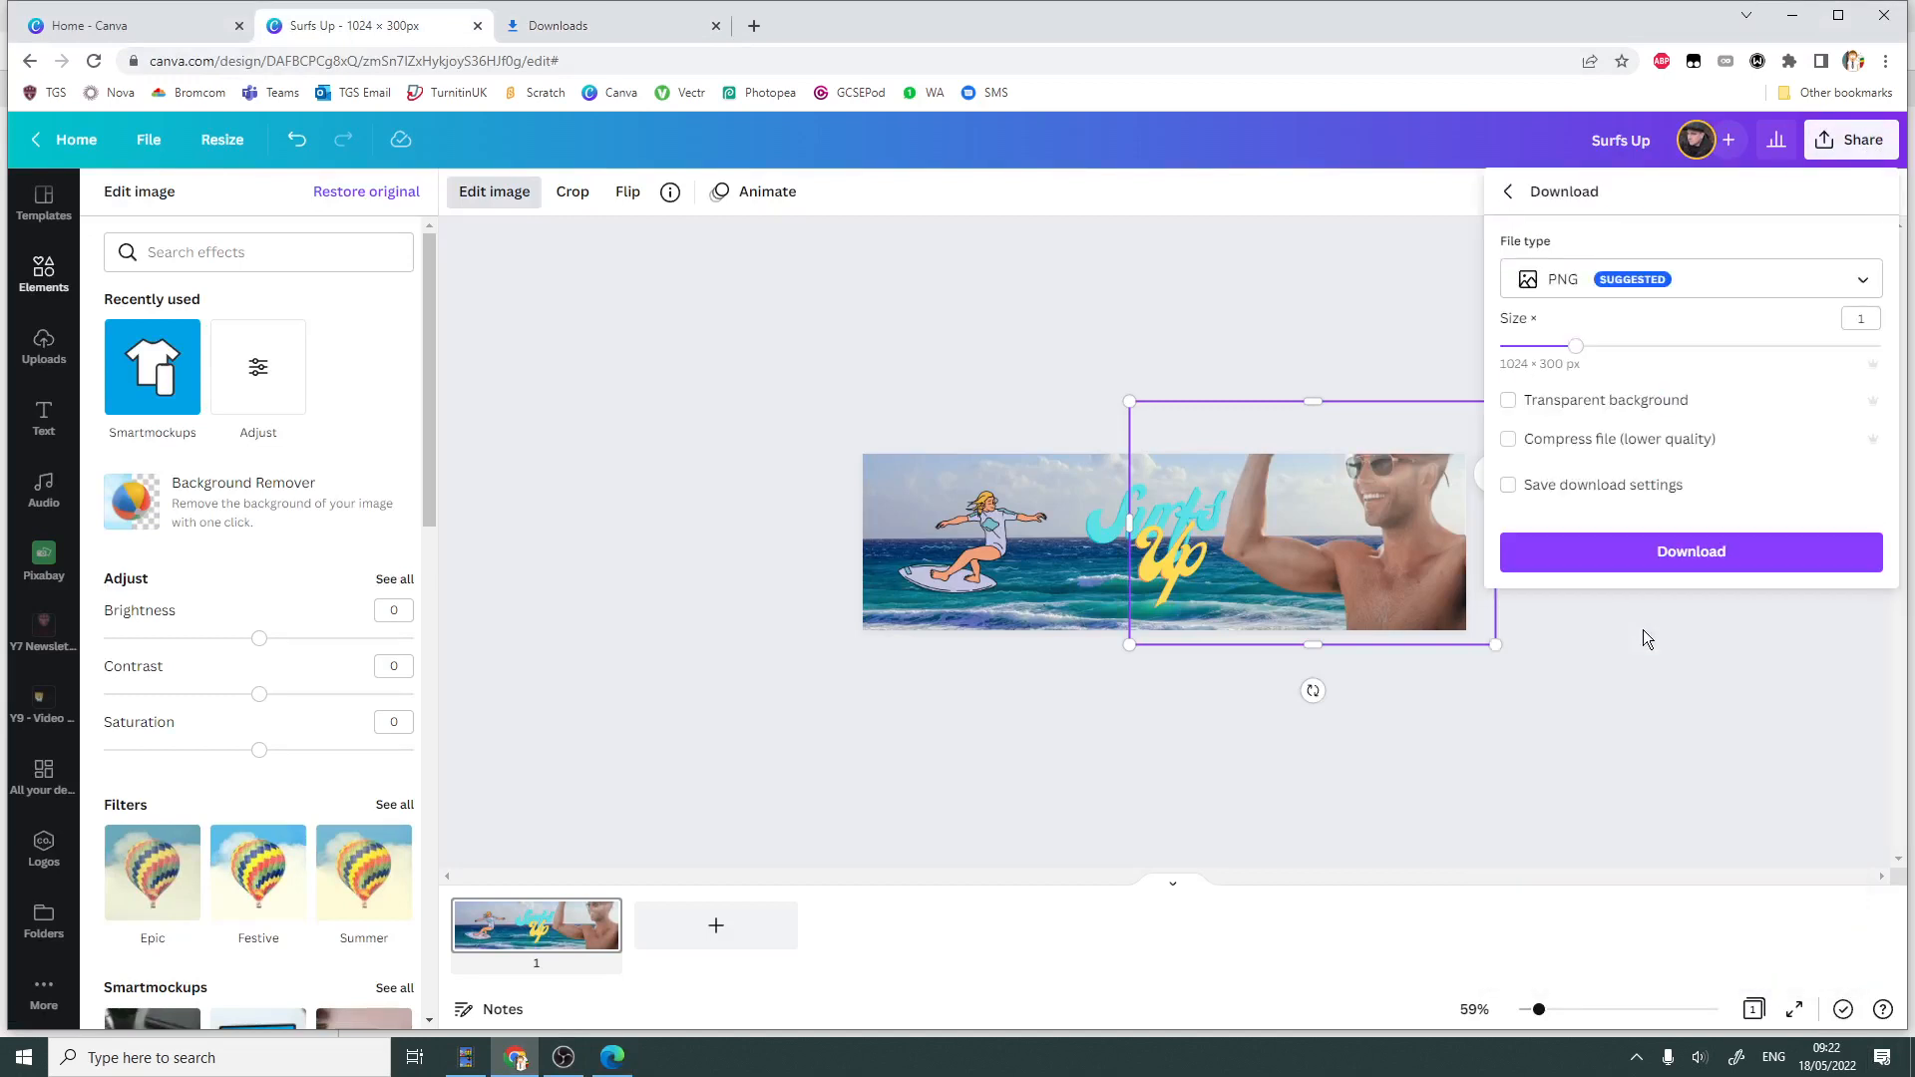
click(1750, 281)
click(1613, 241)
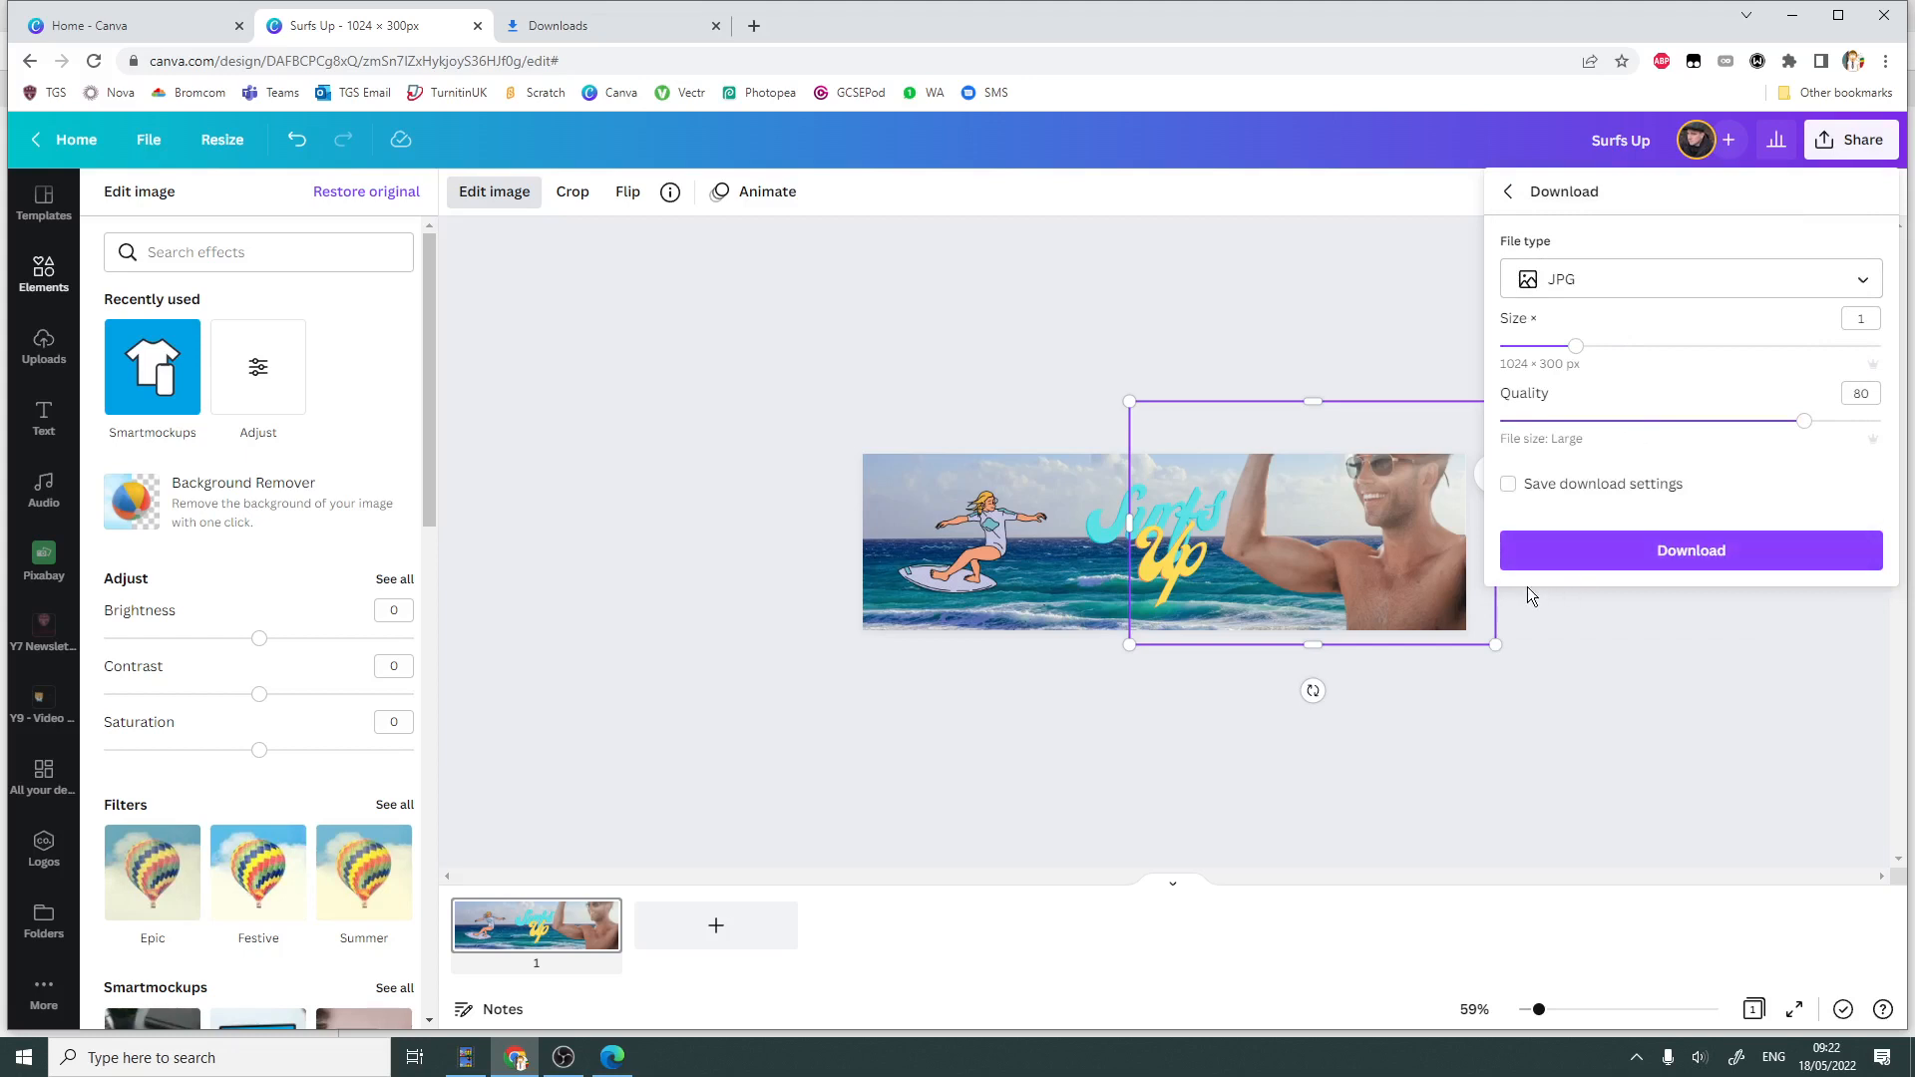
click(1669, 567)
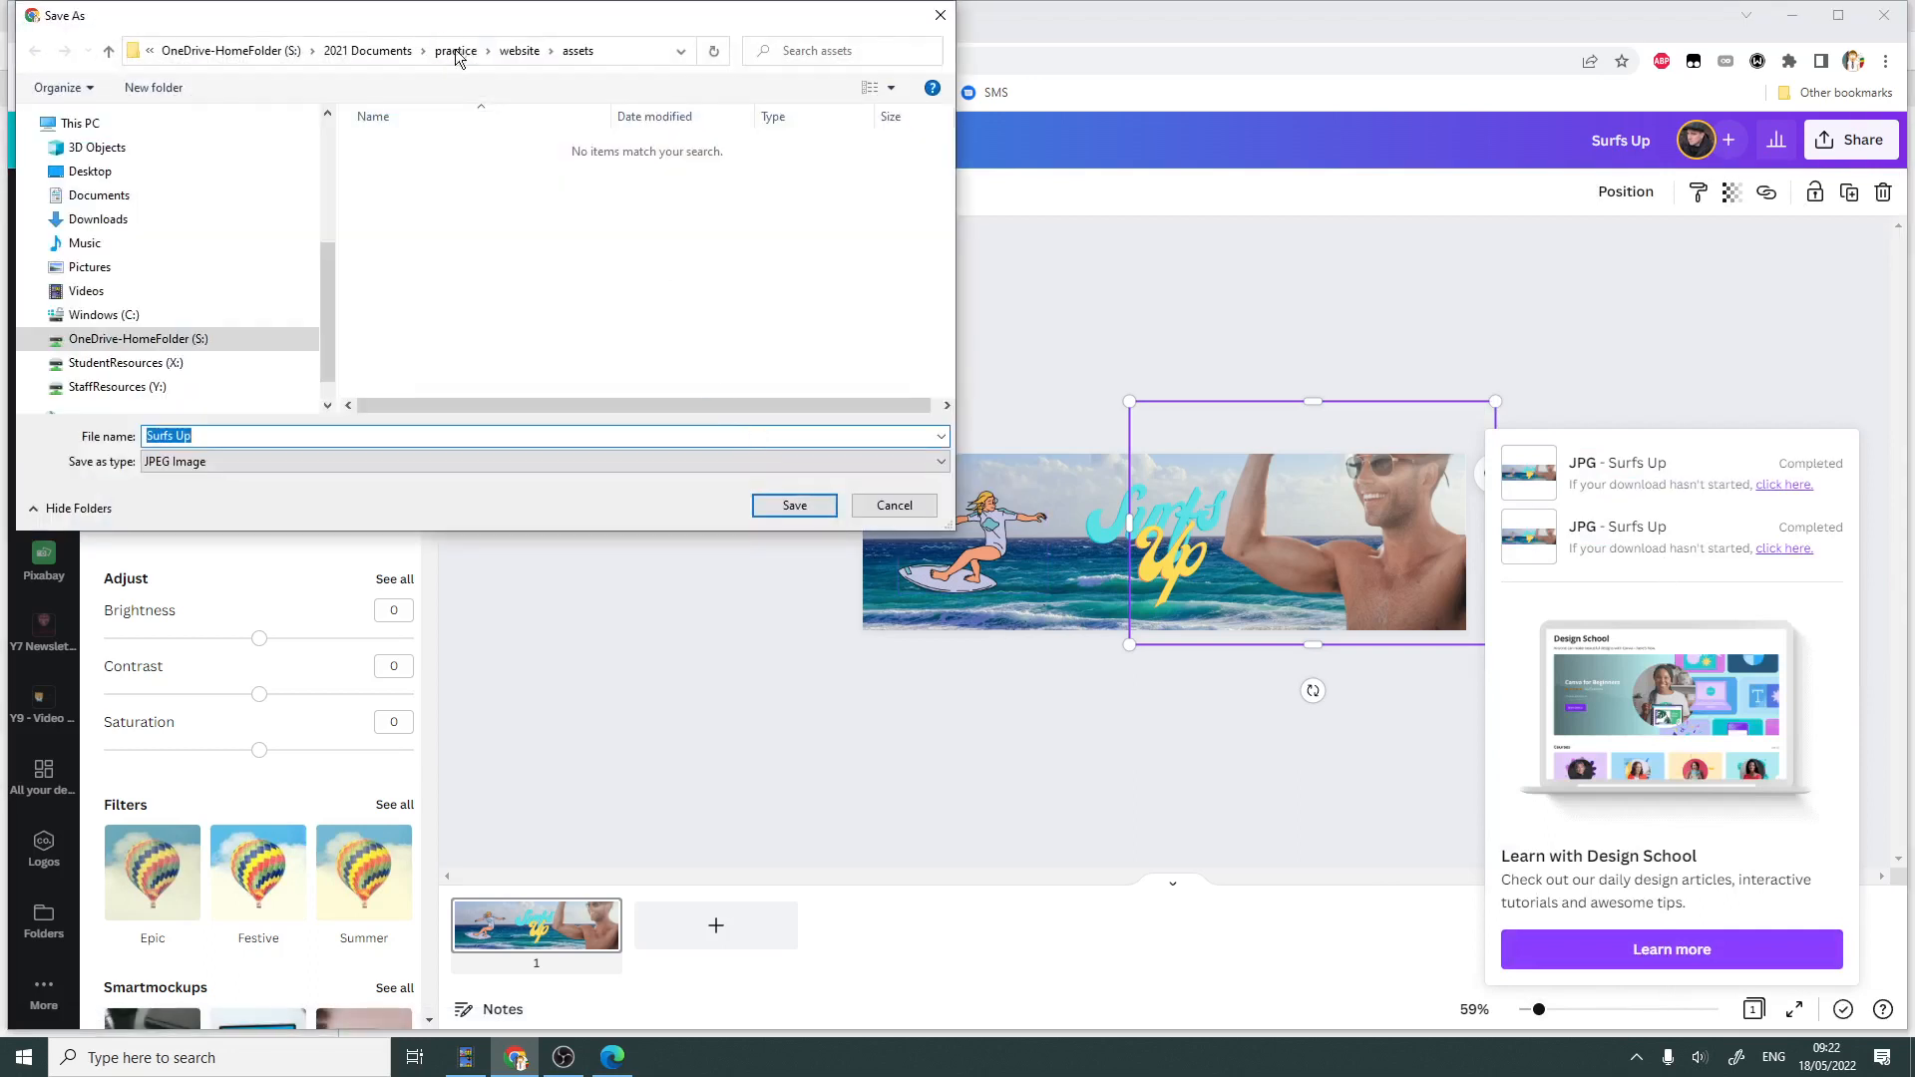
- Save the downloaded JPG as banner in Documents > imedia_website > website > assets
click(149, 339)
click(103, 195)
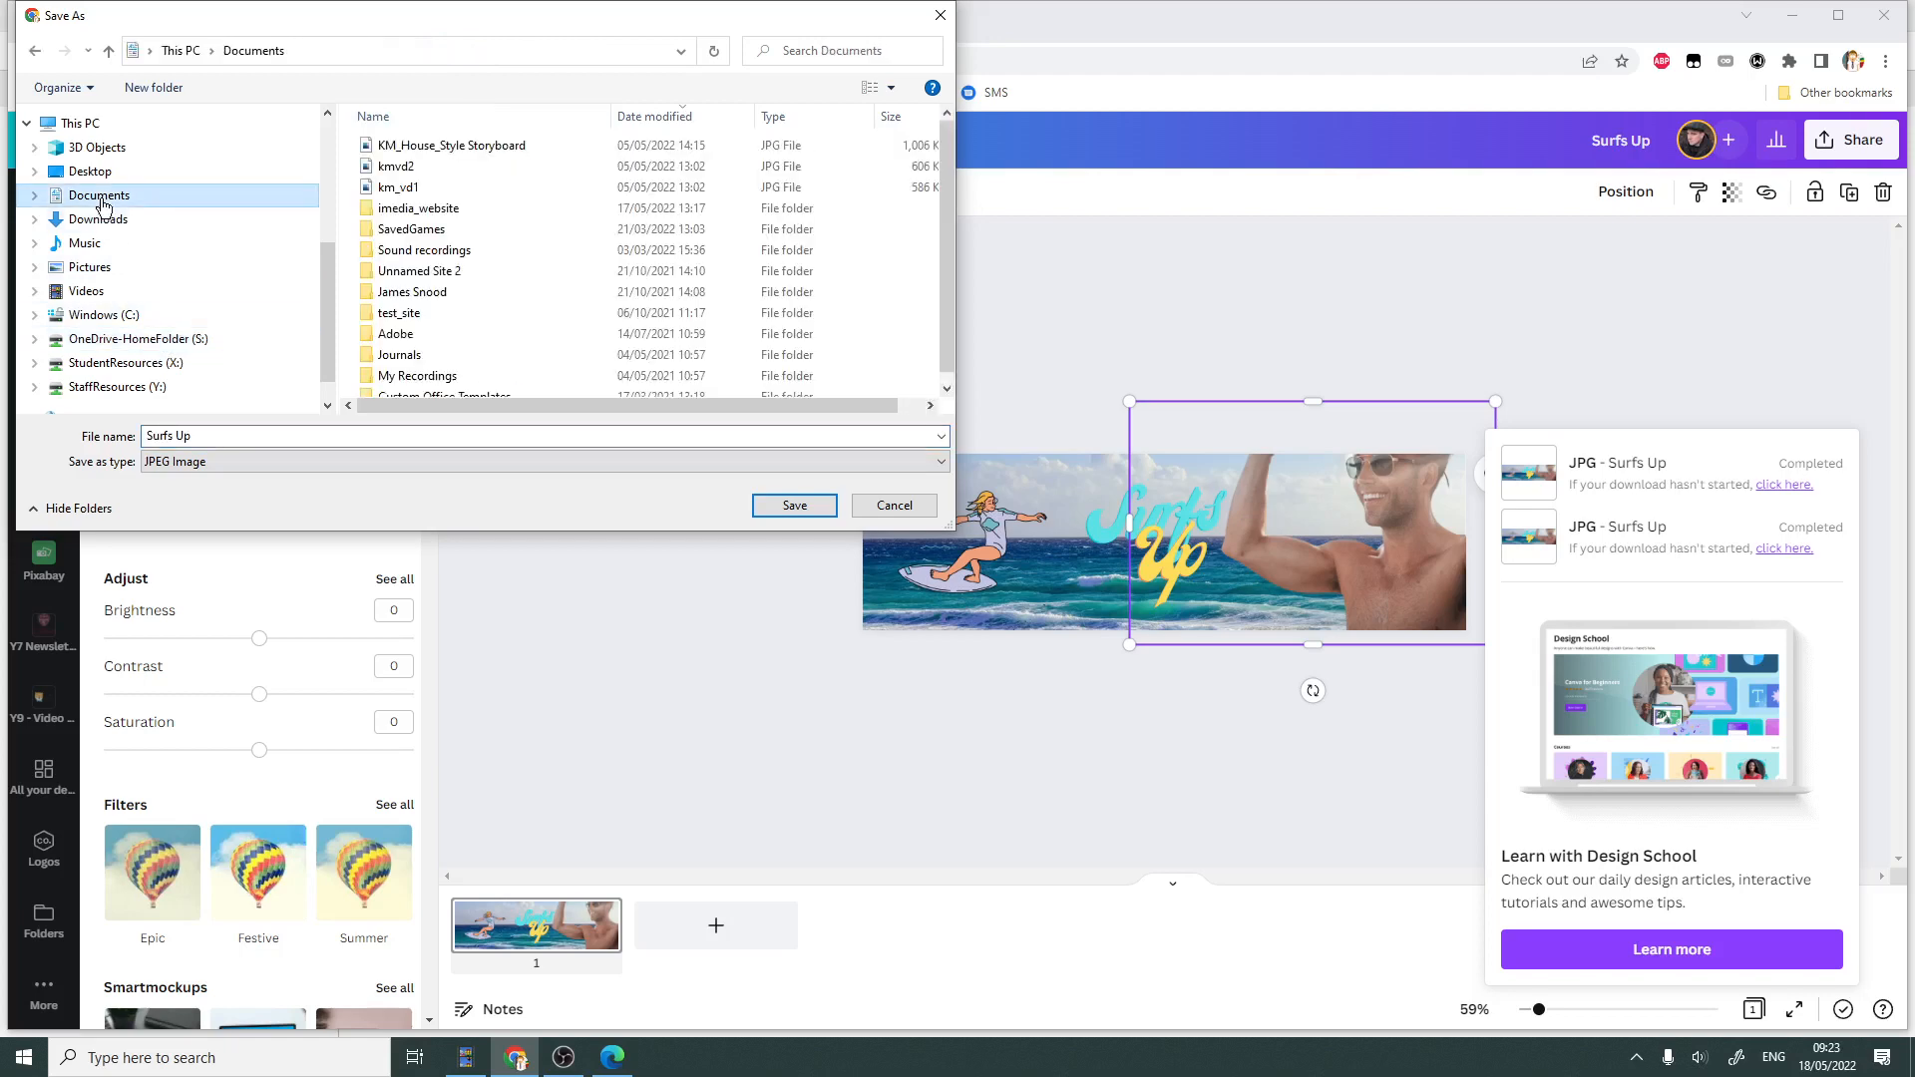
double_click(397, 208)
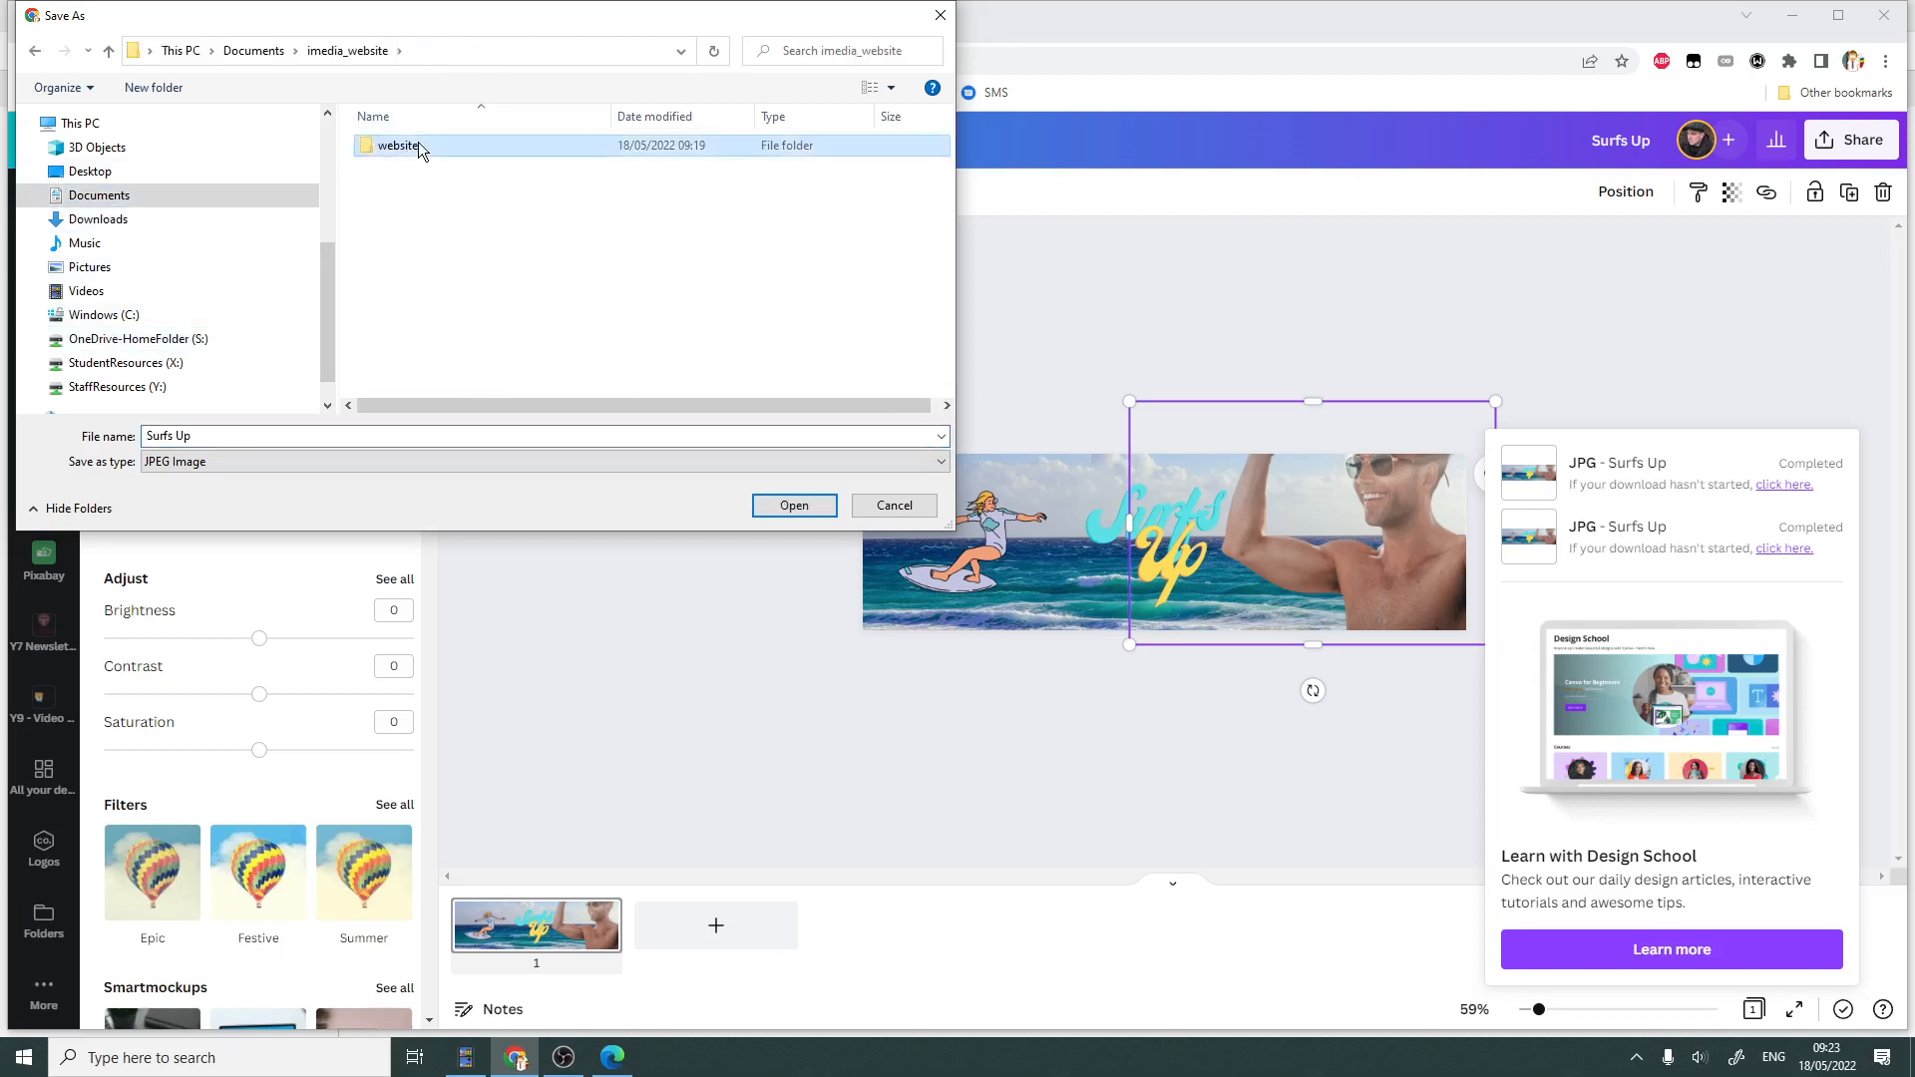
double_click(417, 142)
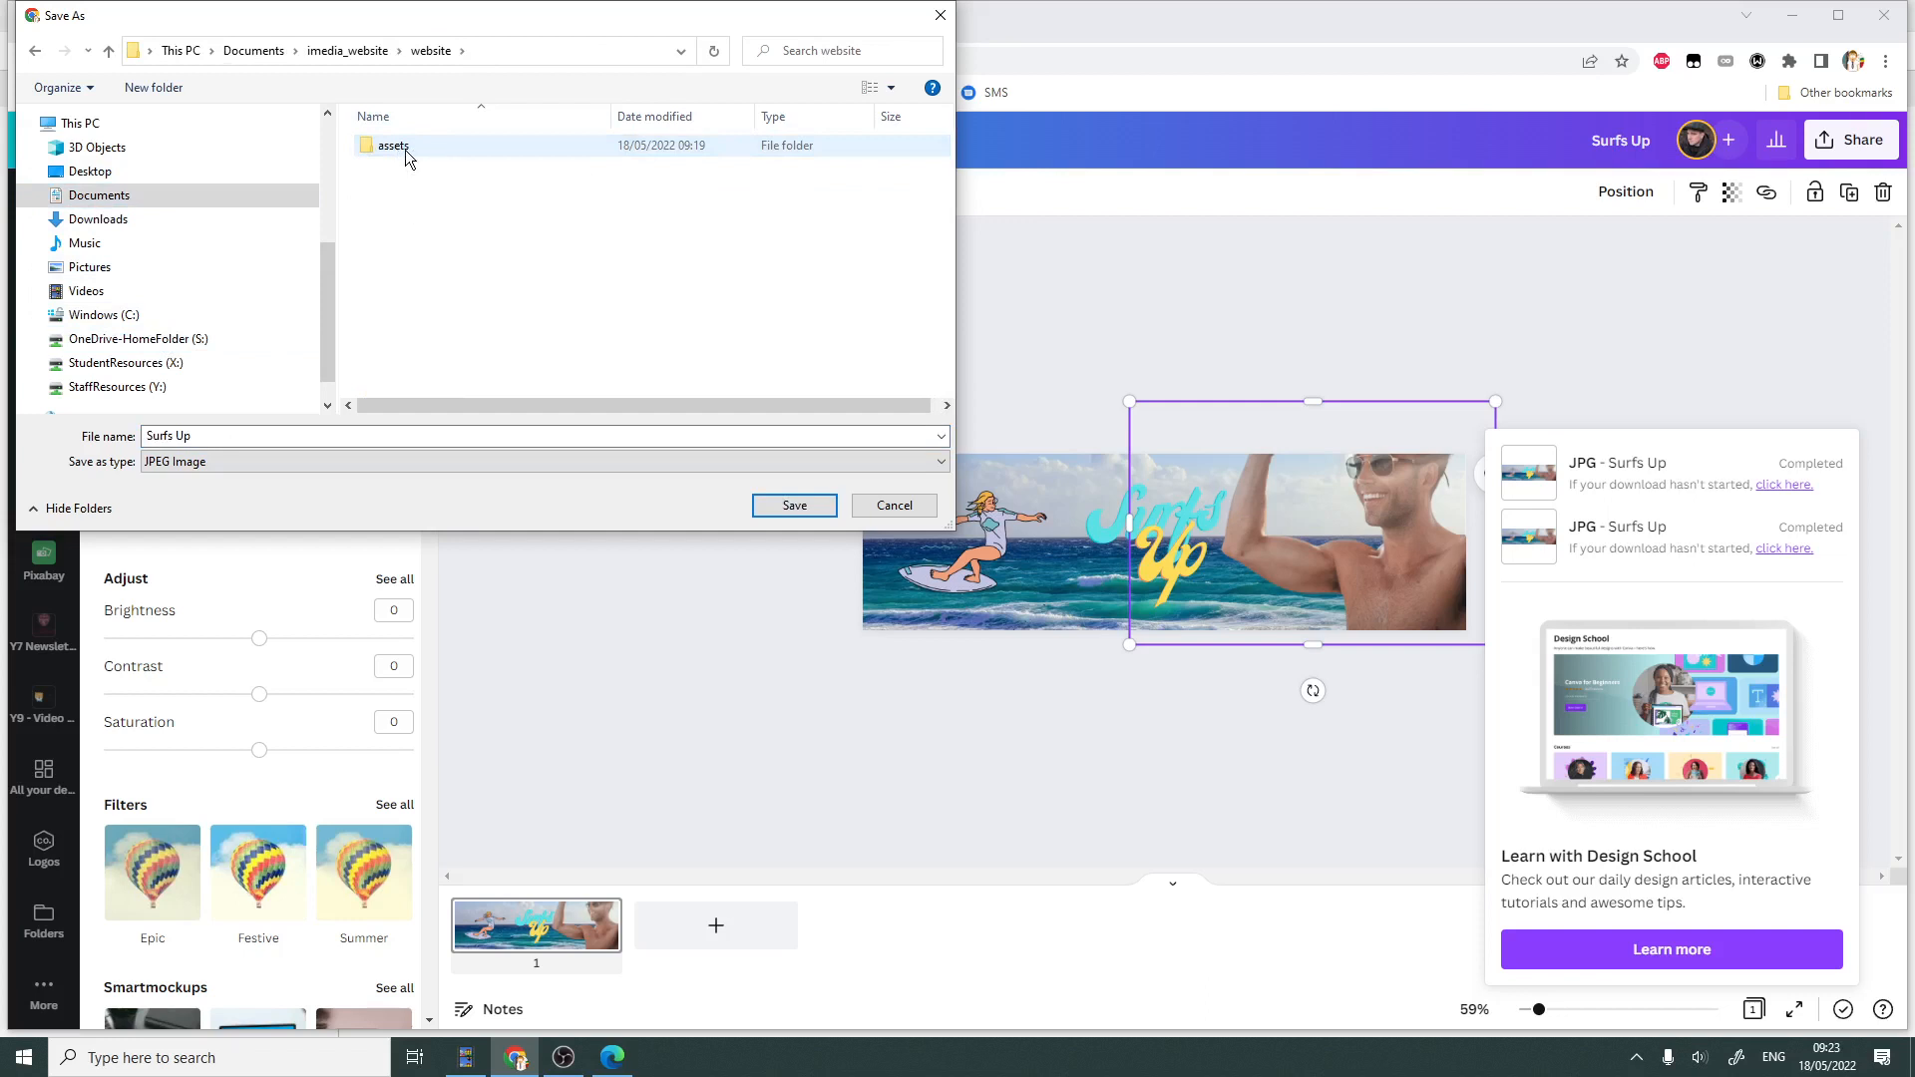
double_click(395, 147)
drag(243, 435, 127, 281)
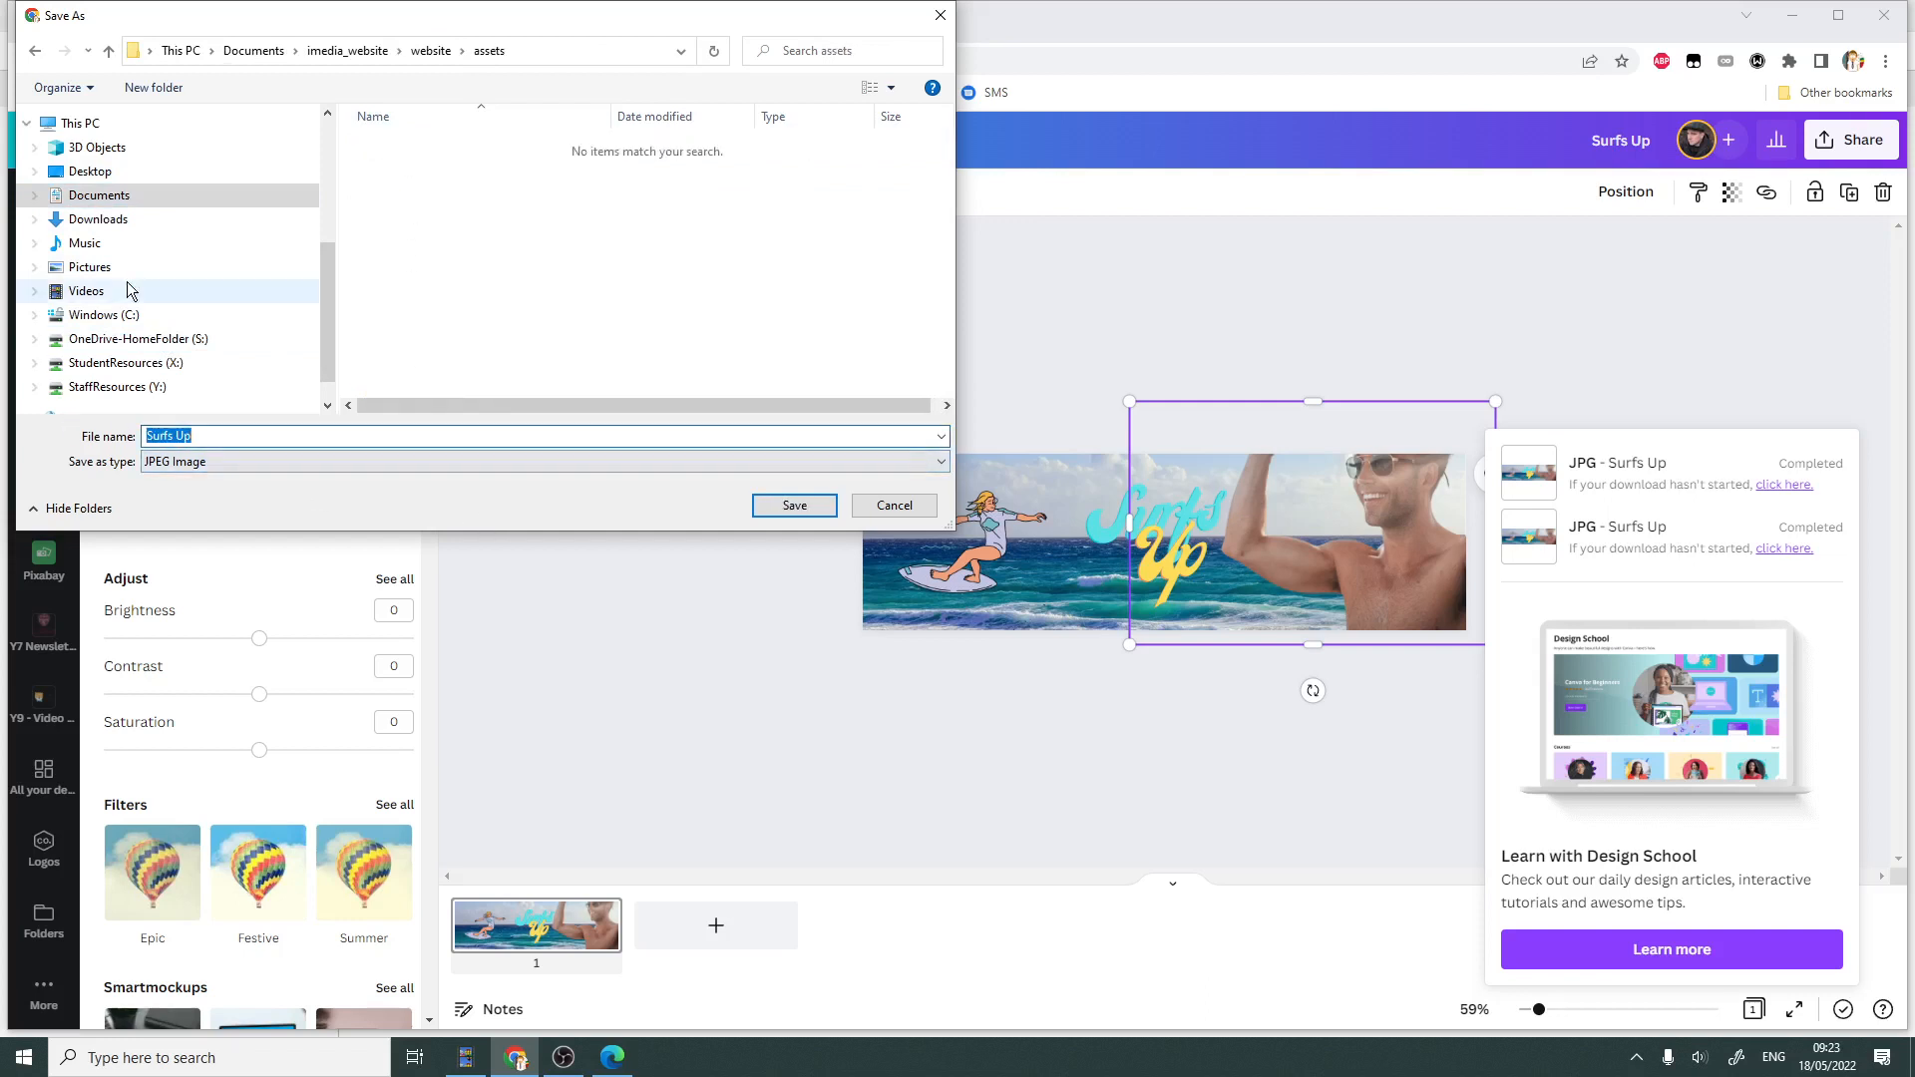
text(banner)
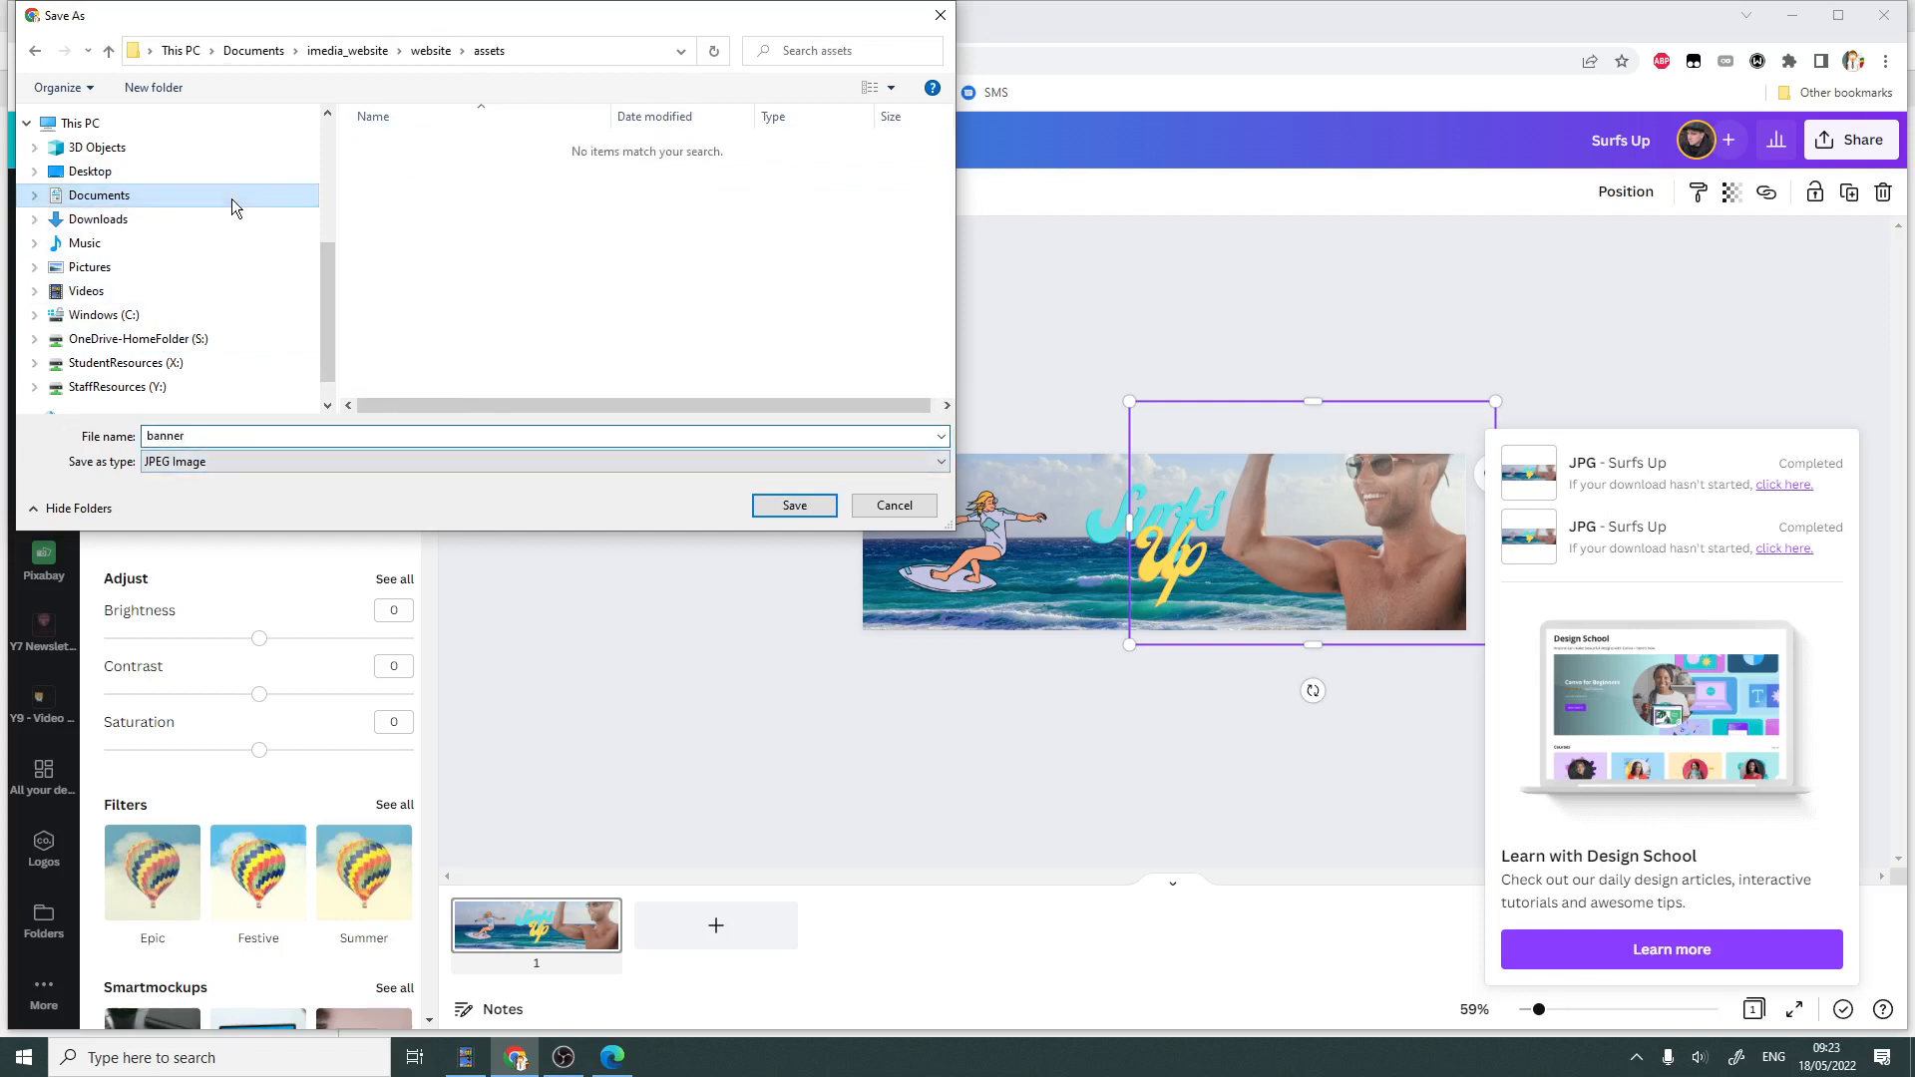
click(785, 507)
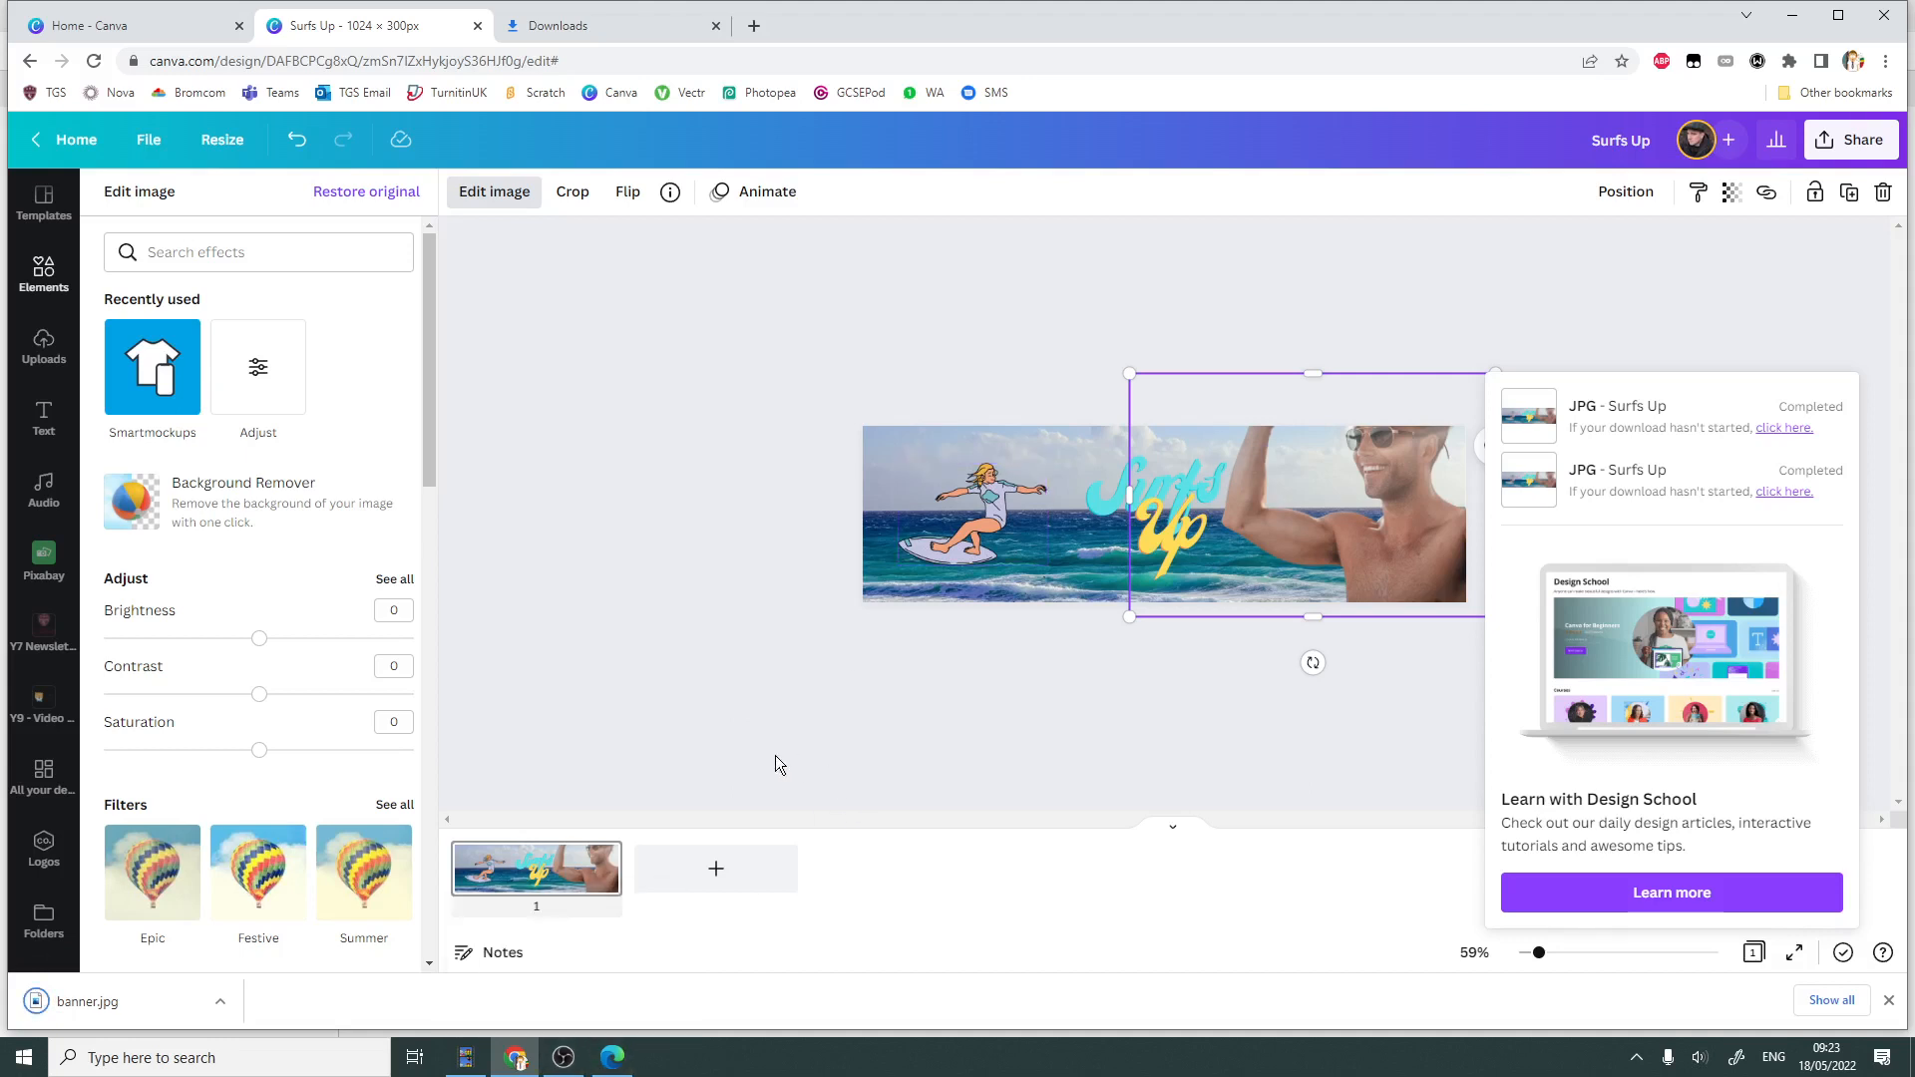
- Return to the Canva home page and create a new custom-size design of 256 × 40 px
click(73, 139)
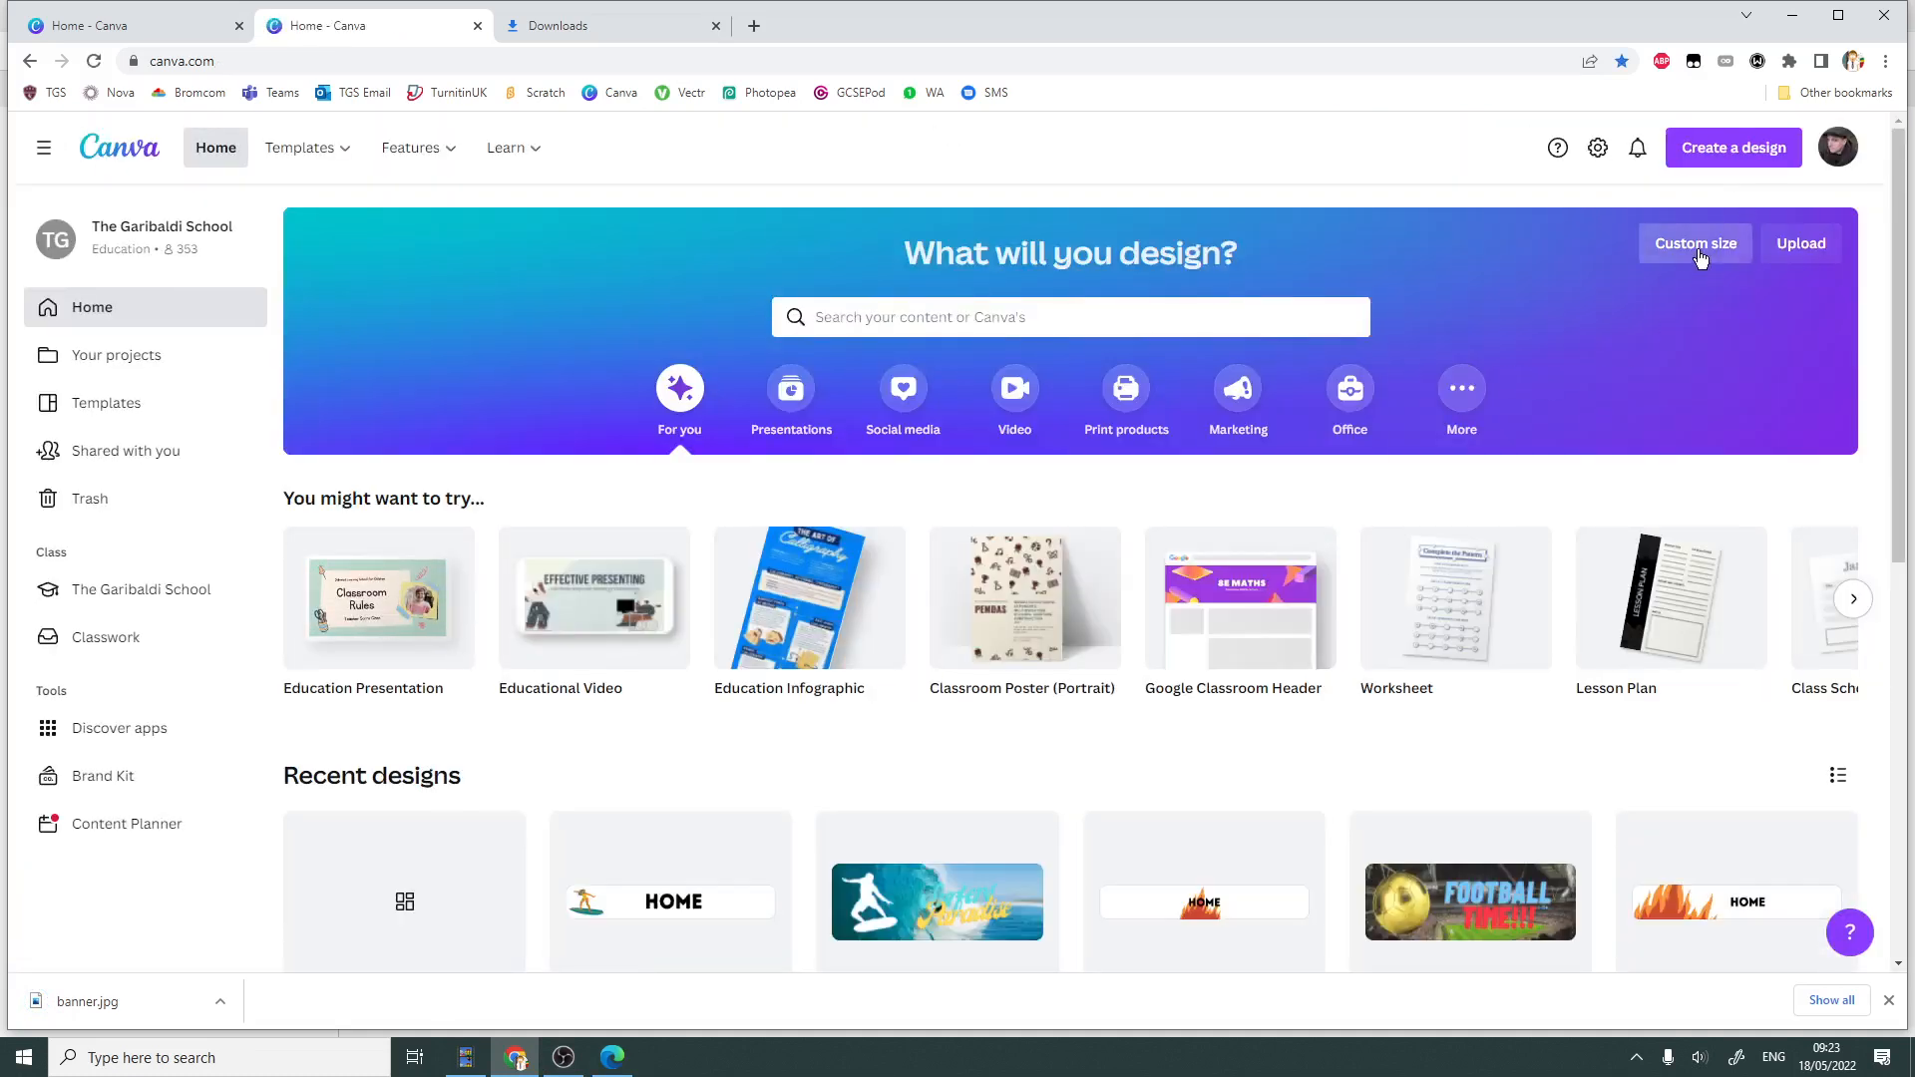
click(1698, 251)
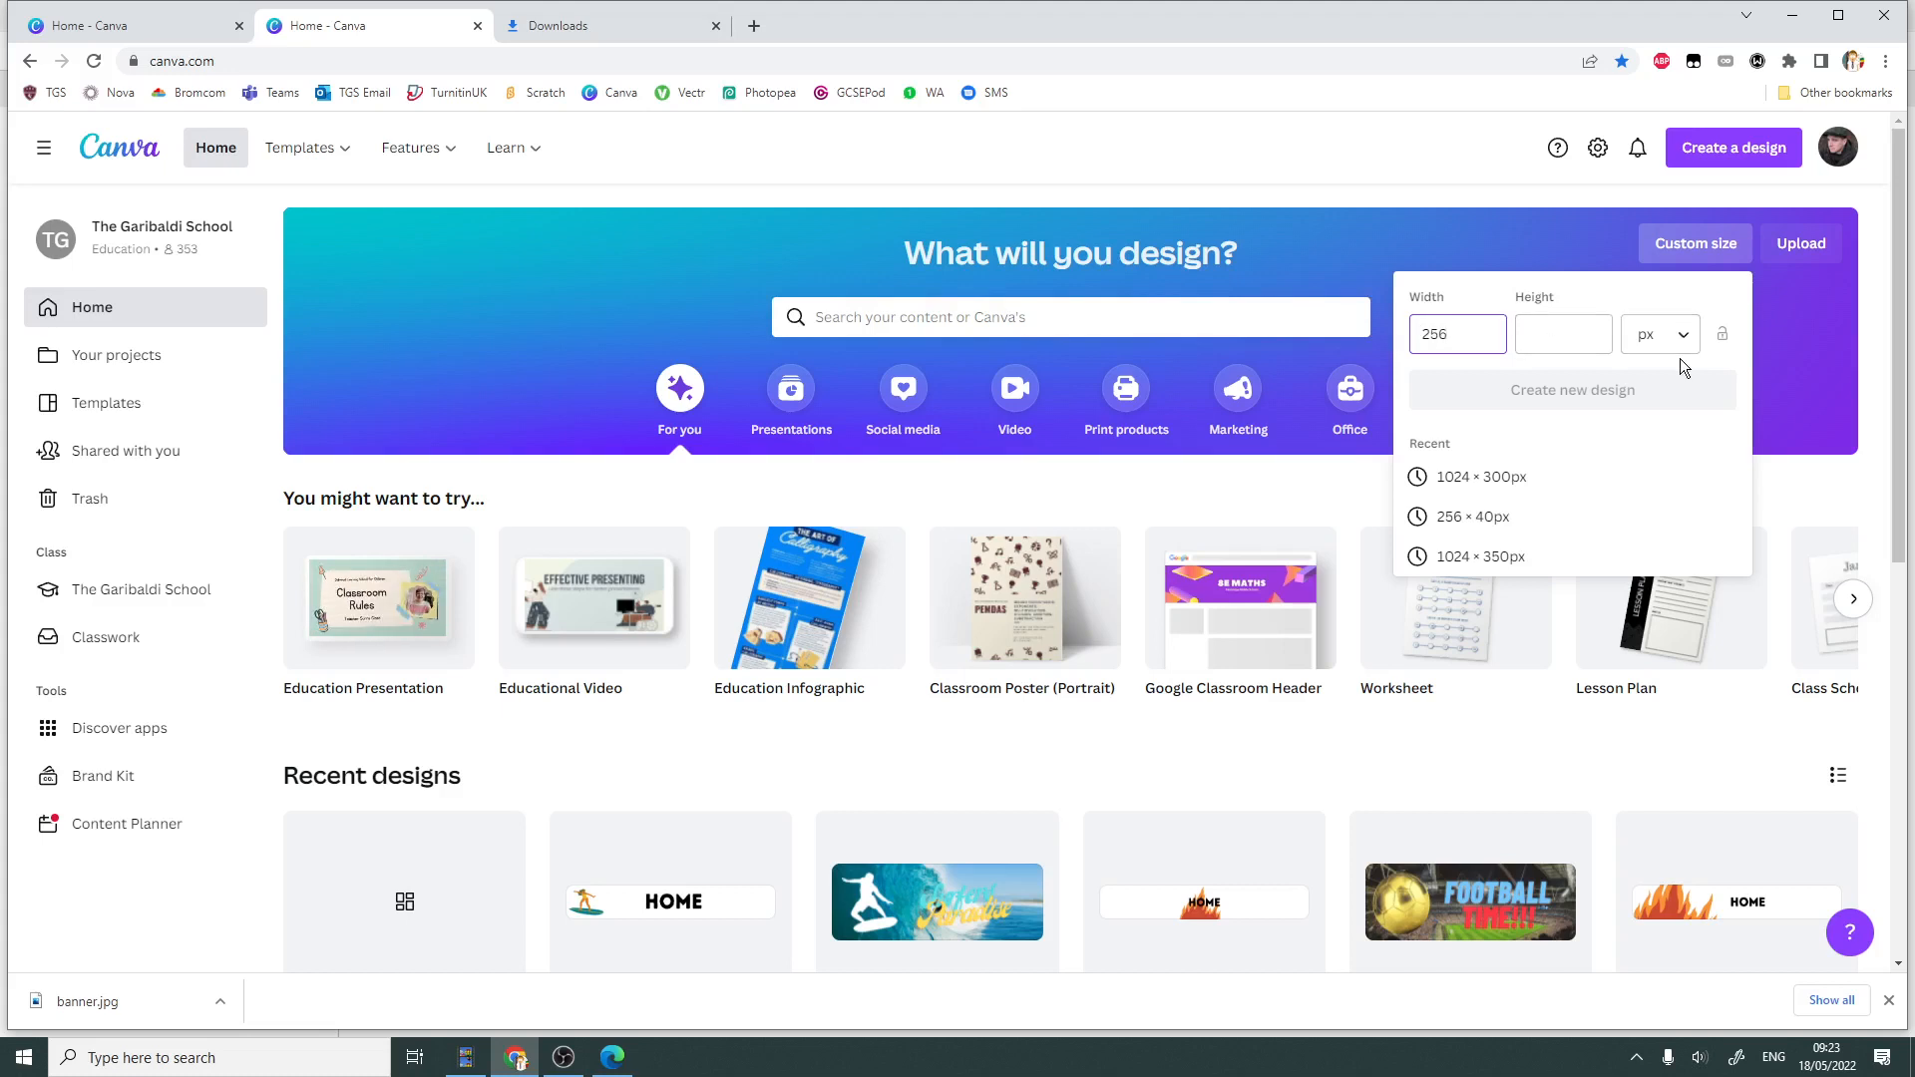
click(1625, 330)
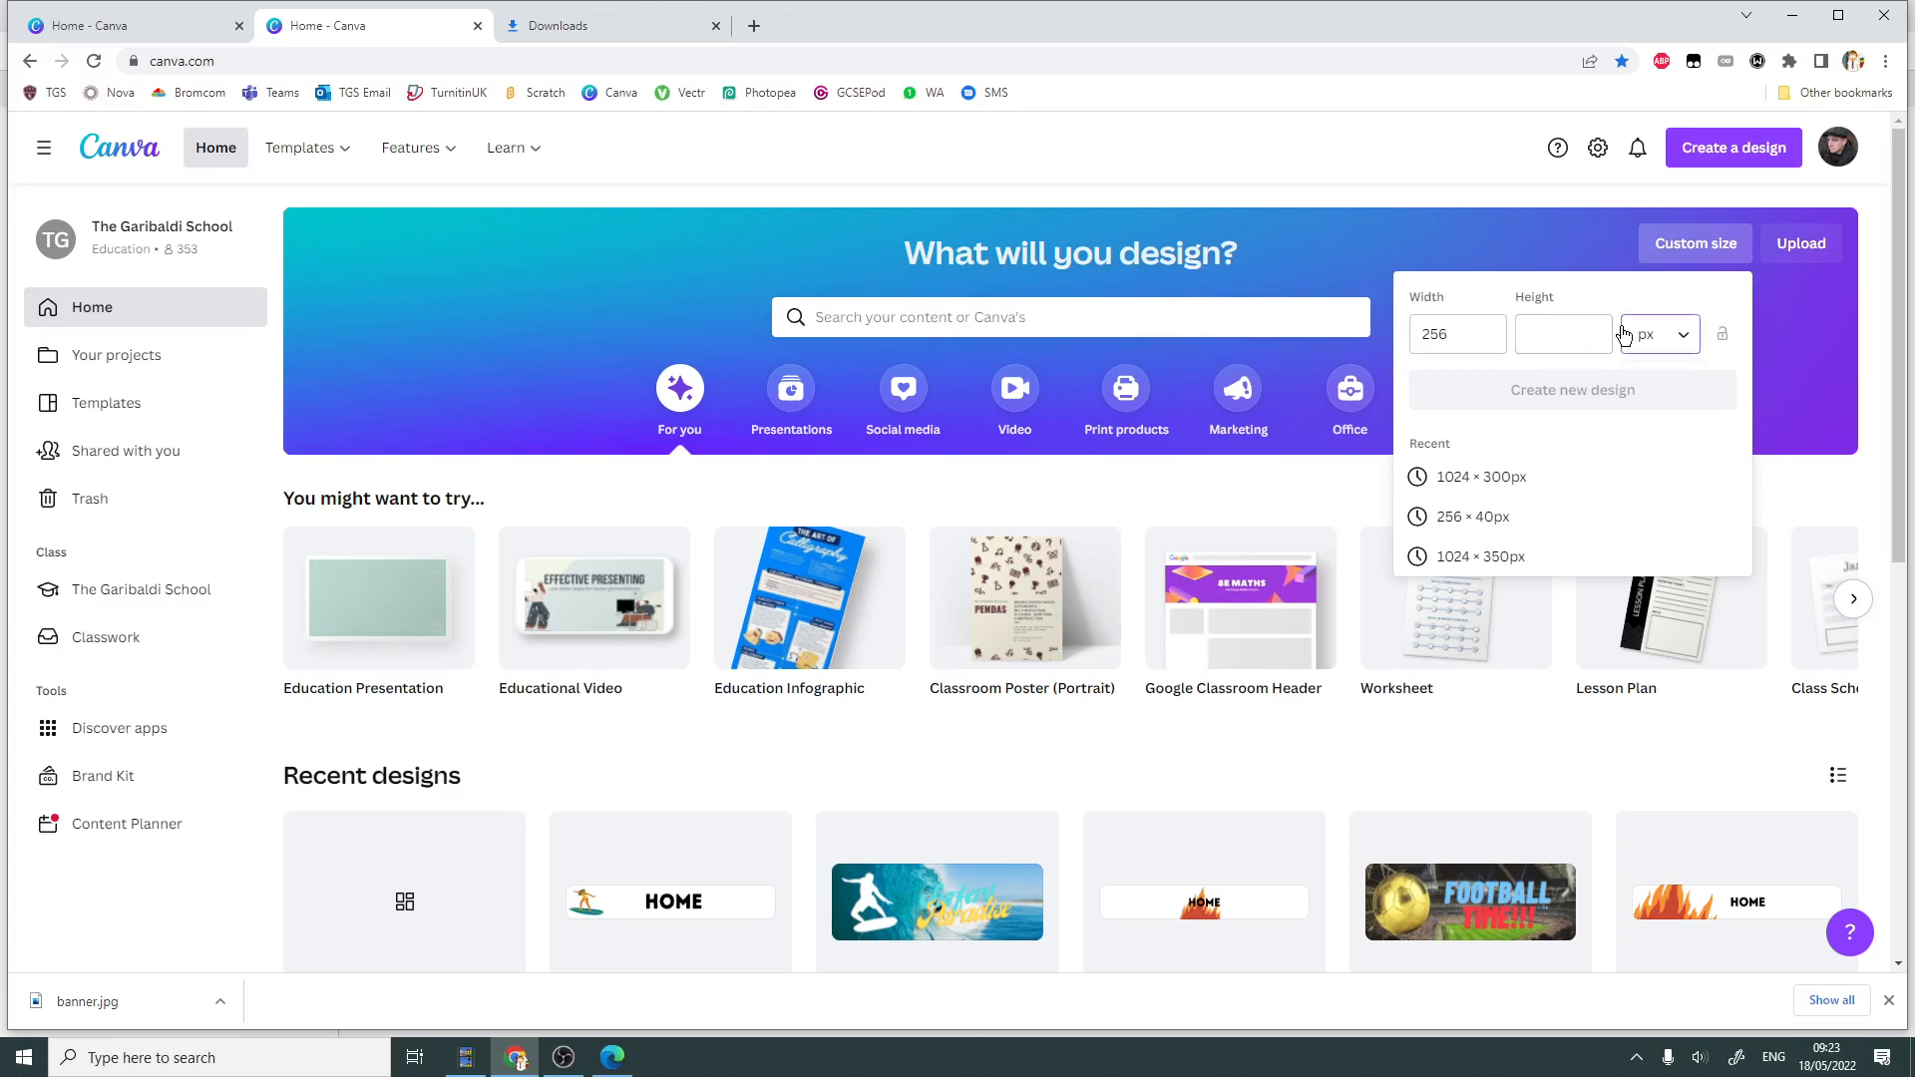
click(1592, 335)
click(1590, 335)
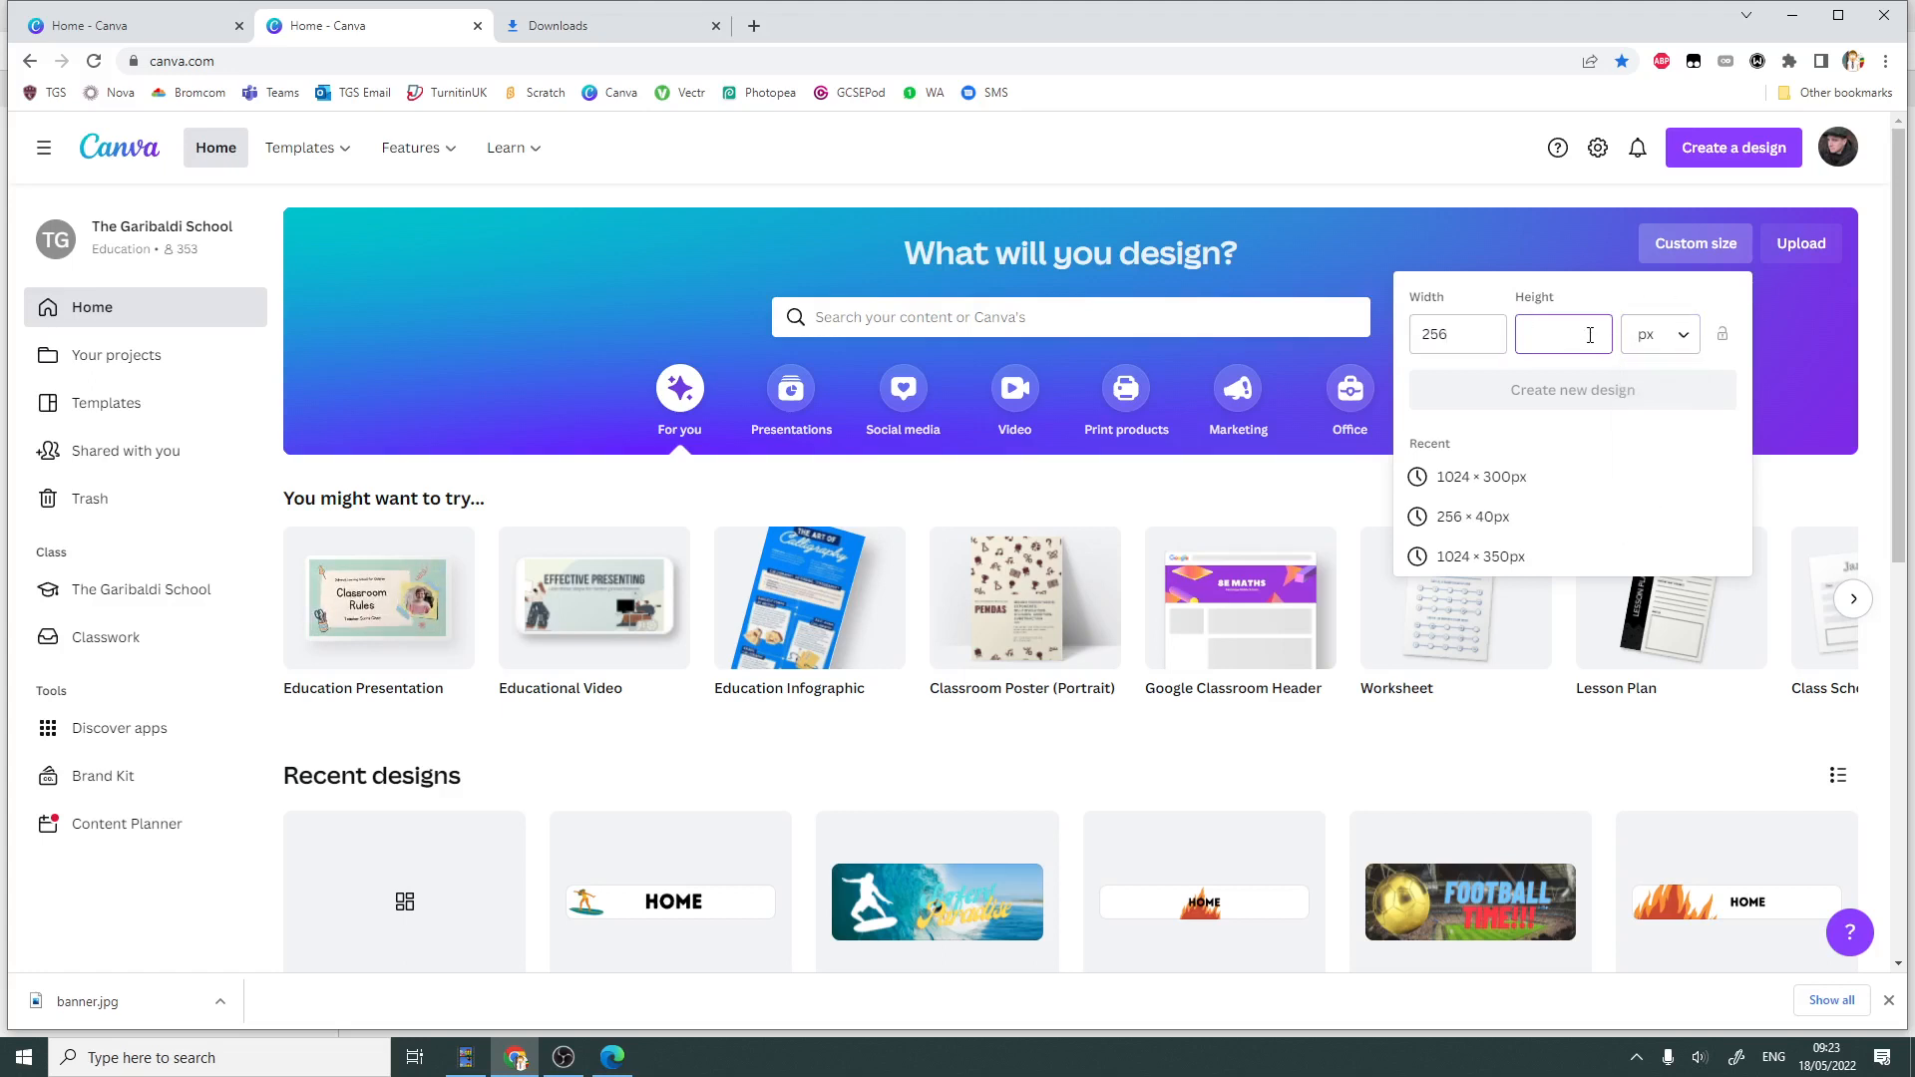
text(40)
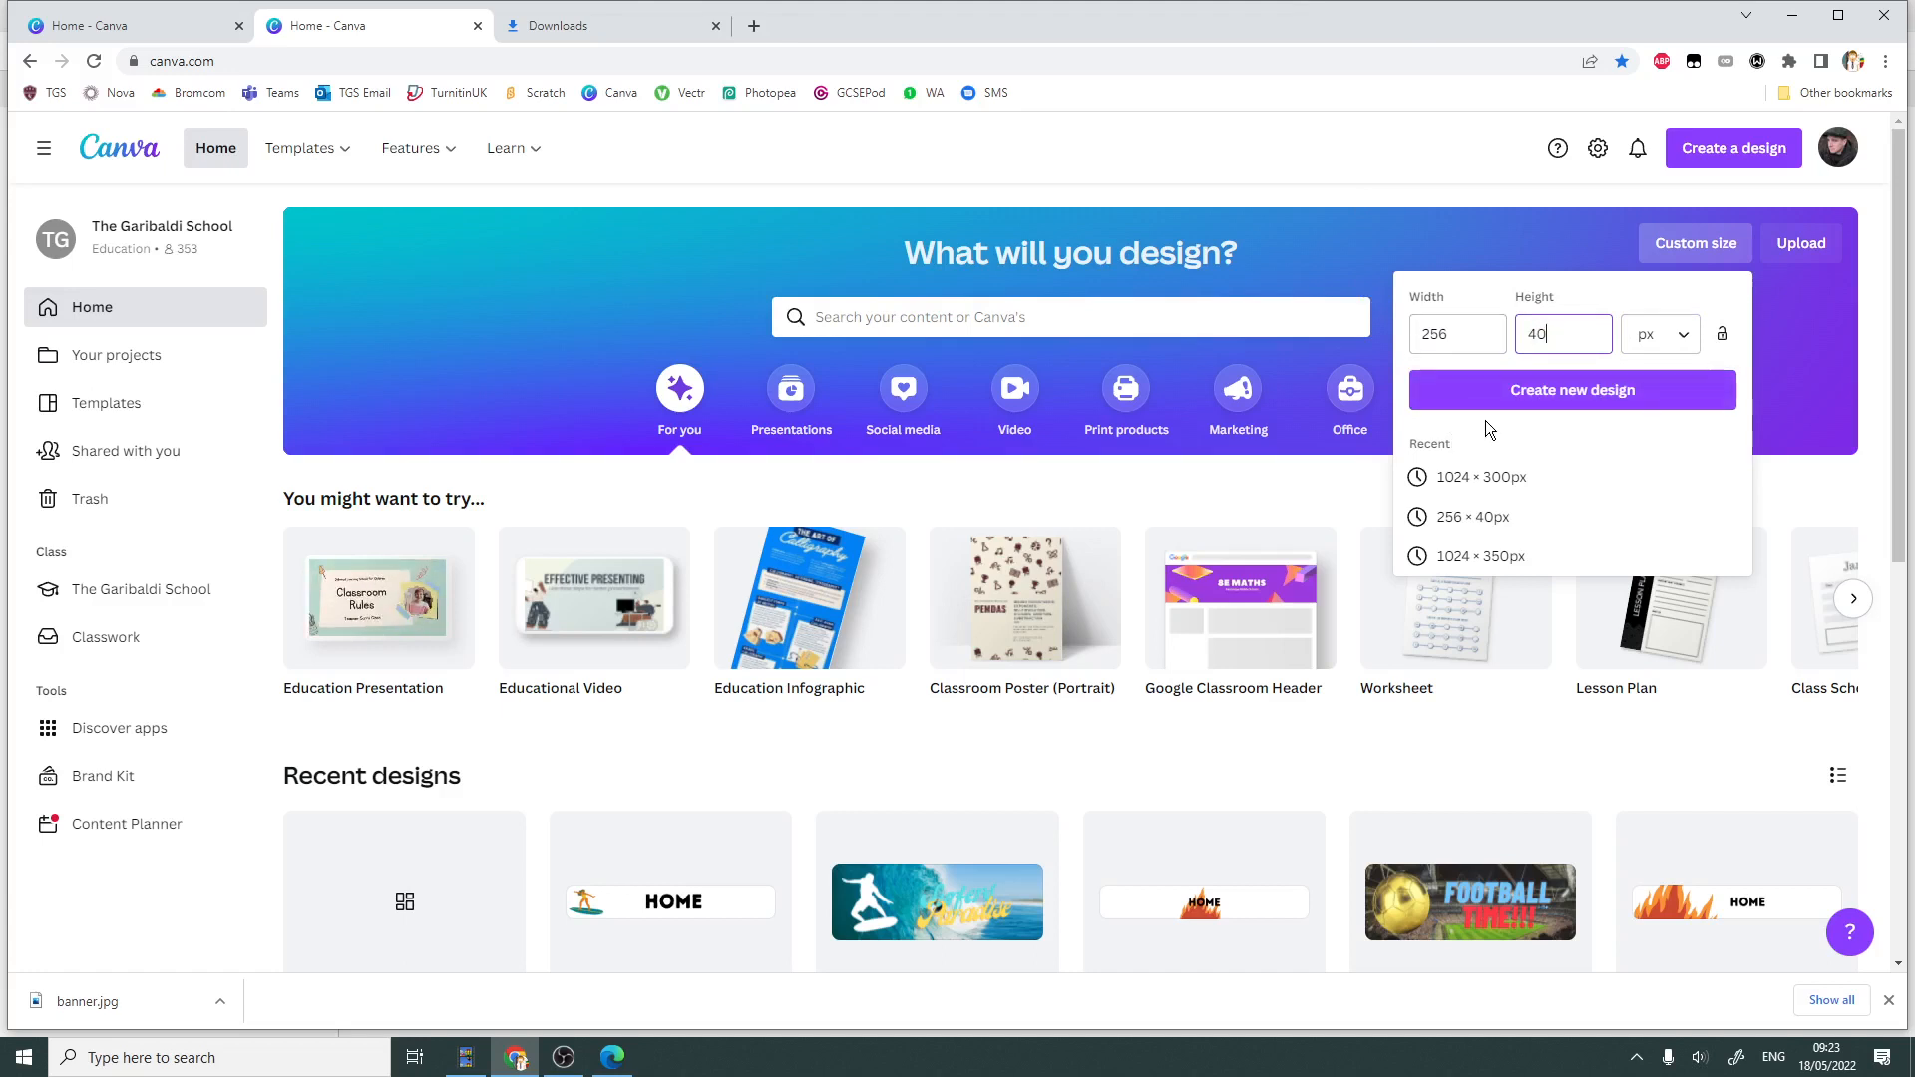
click(1573, 400)
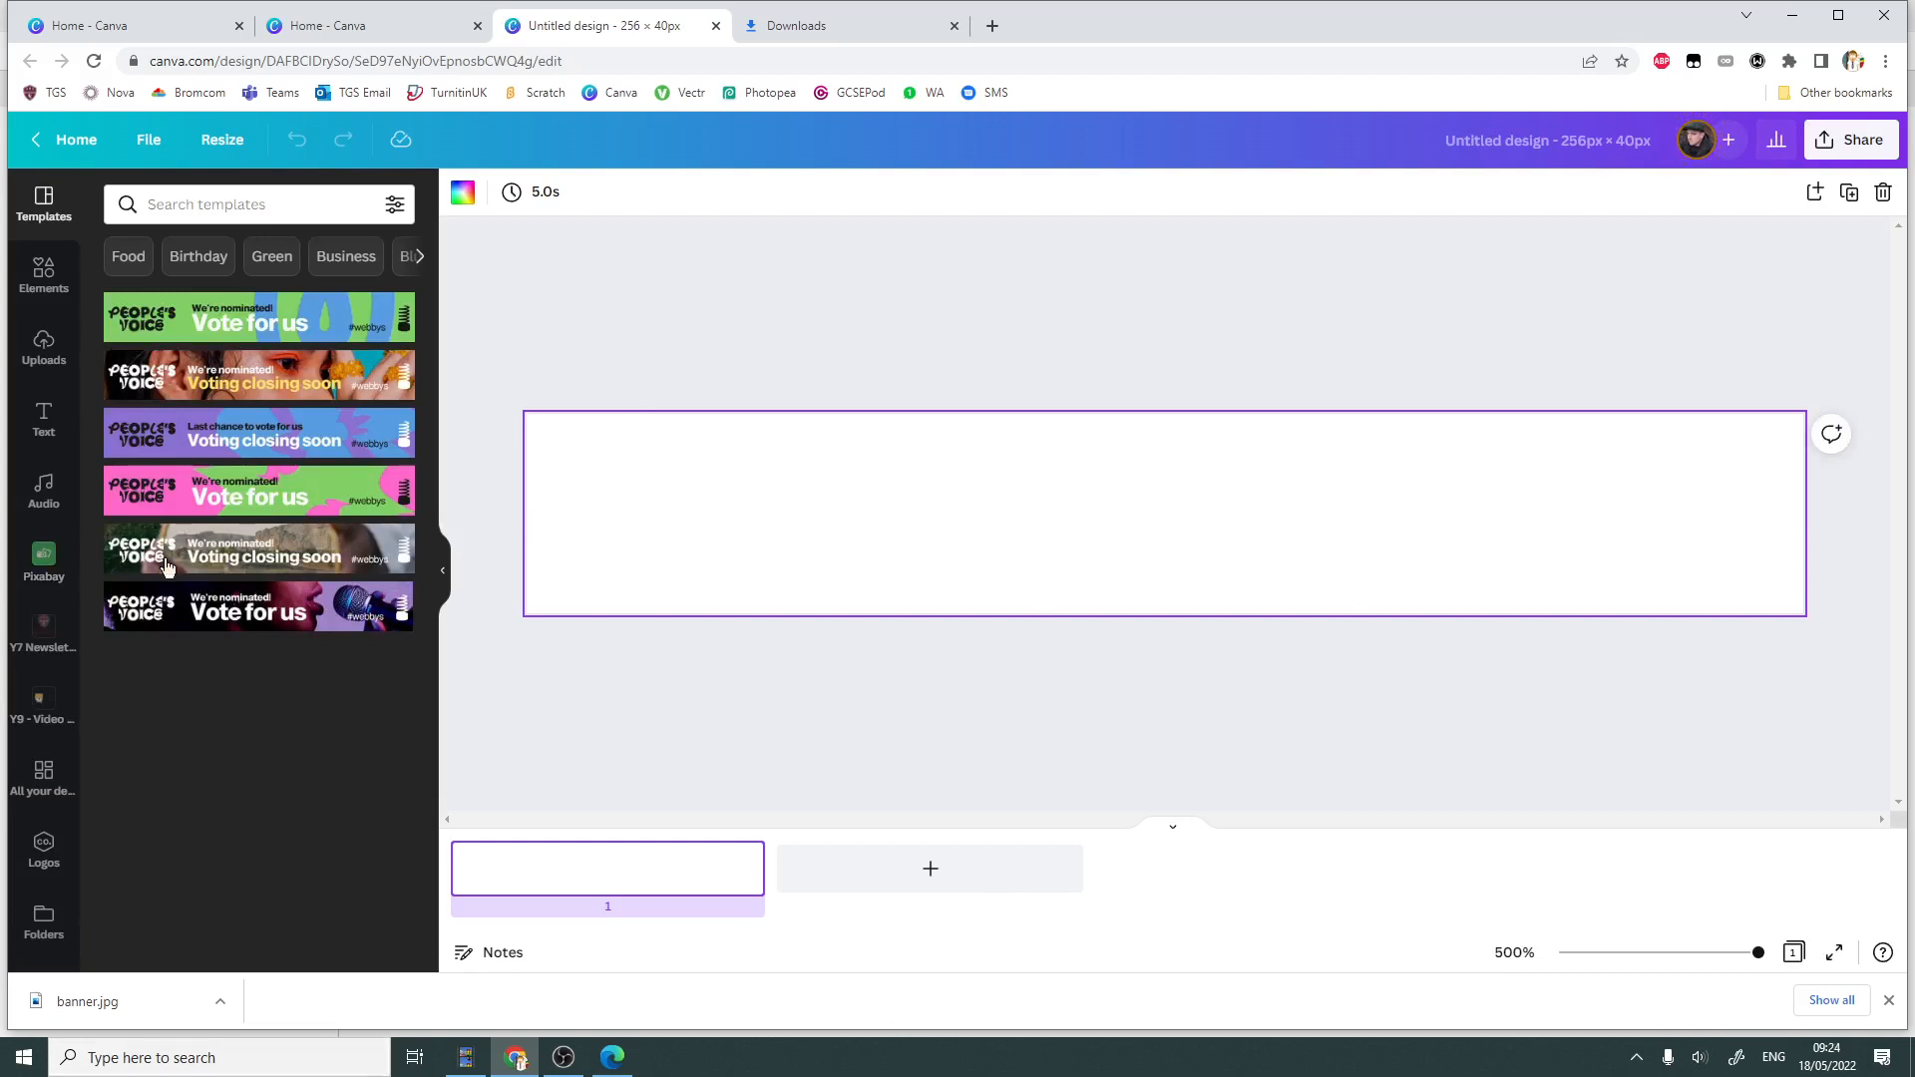
- Find Square elements and try the teal pill shape on the page, enlarging it to almost the full page width
click(40, 274)
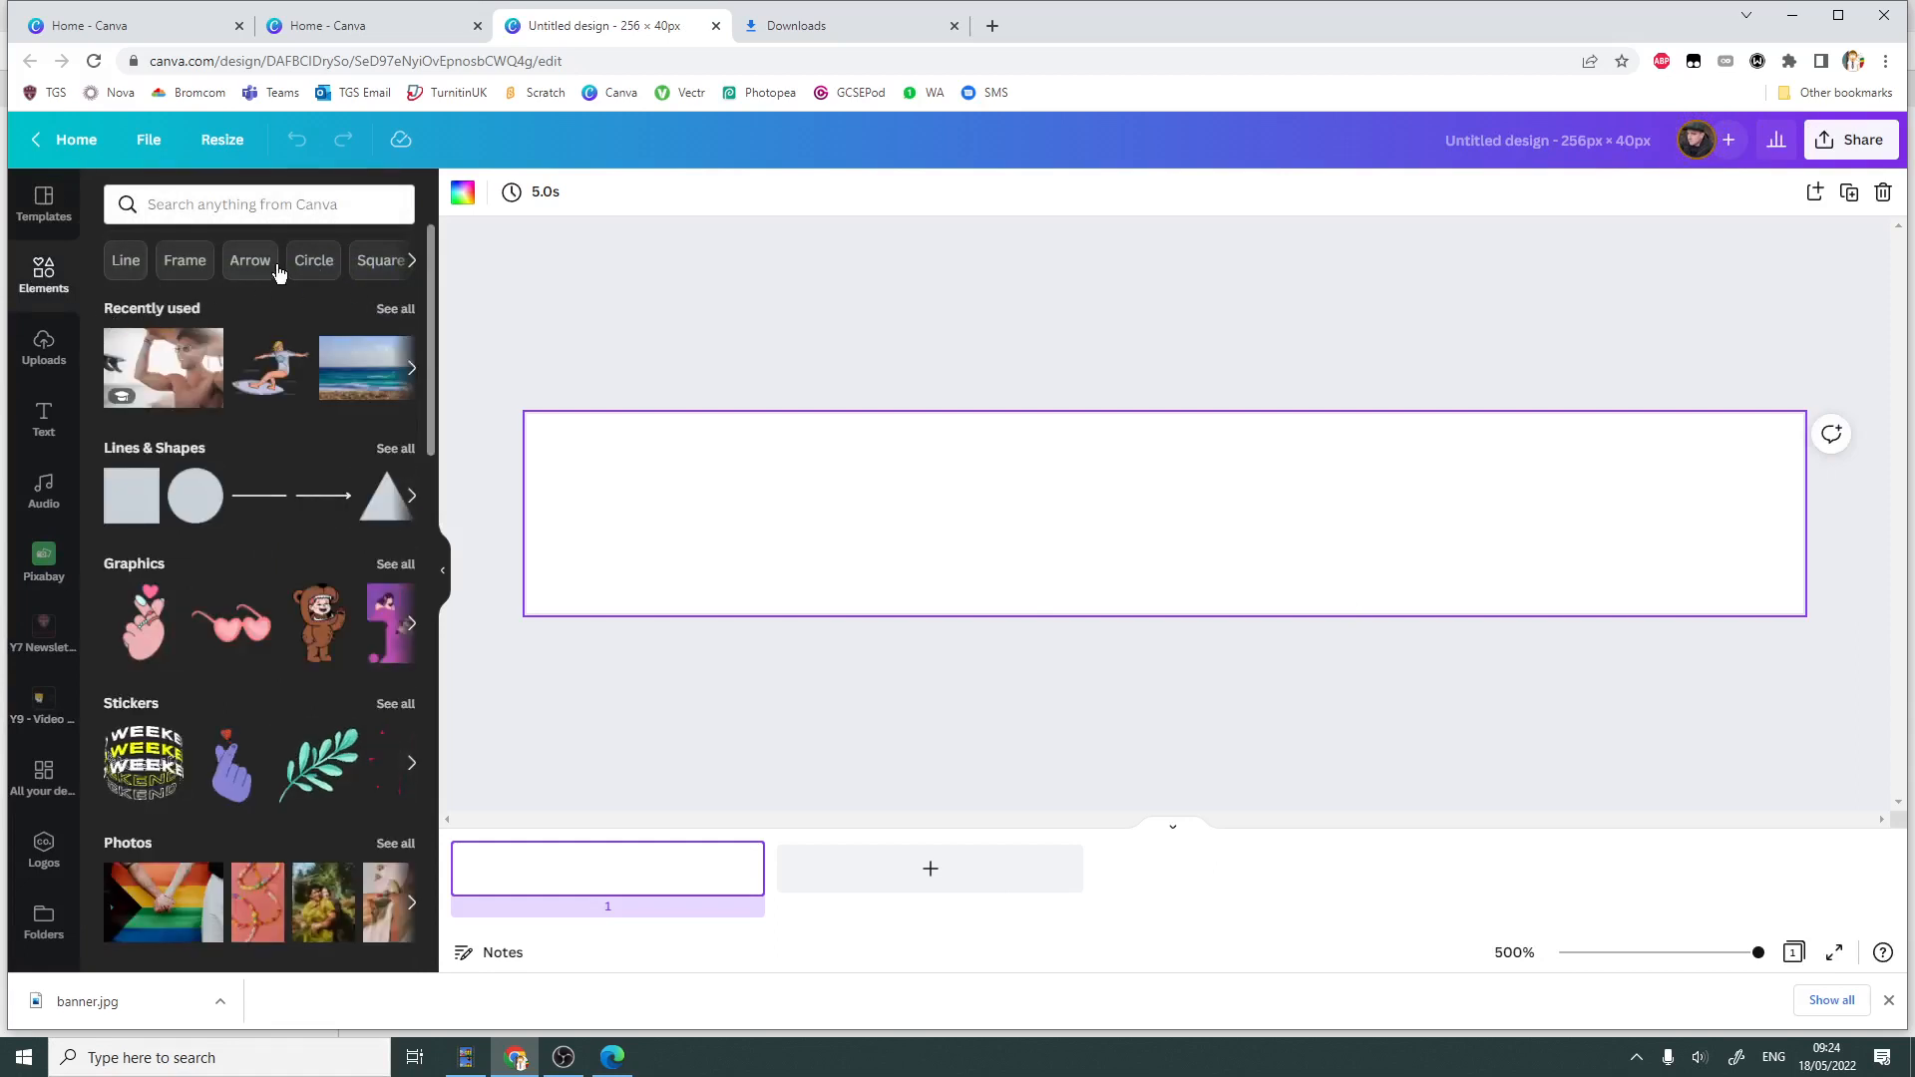
click(373, 262)
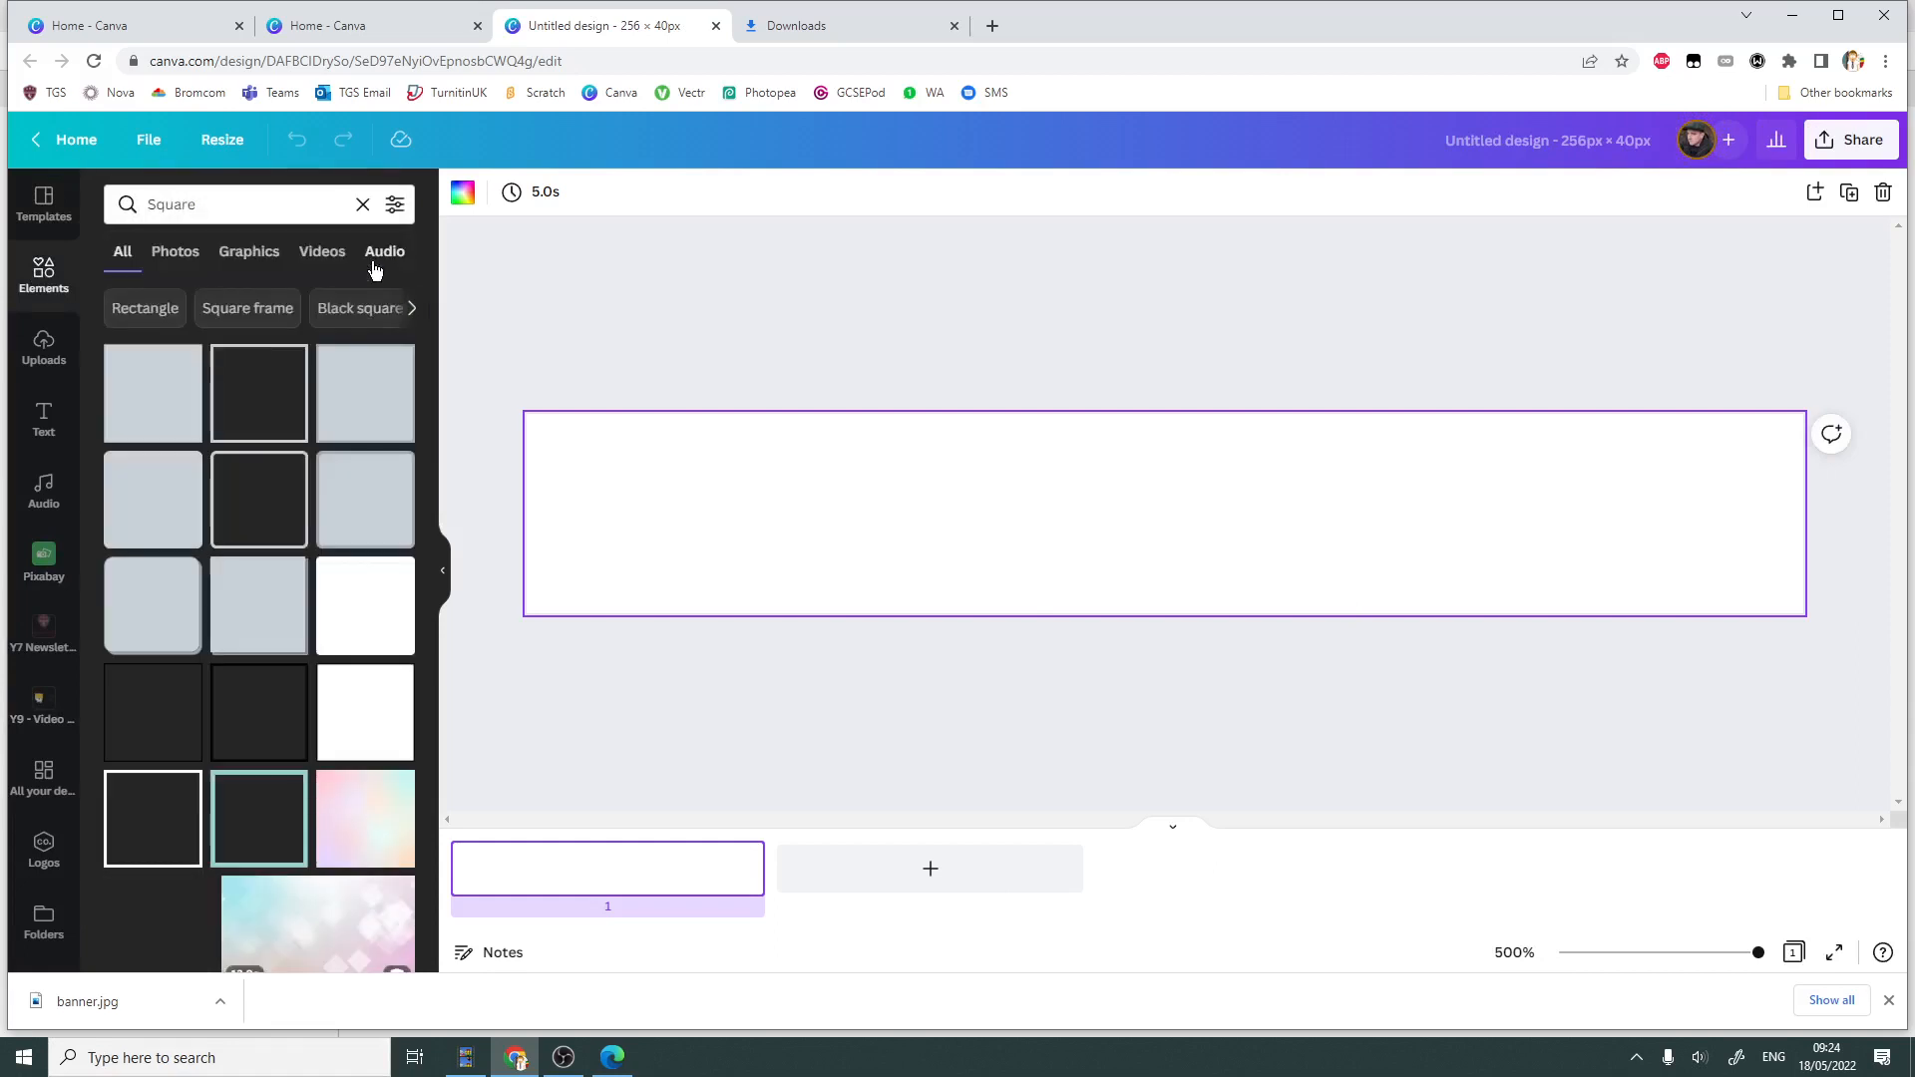
scroll(249, 560, down, 2)
scroll(242, 570, down, 2)
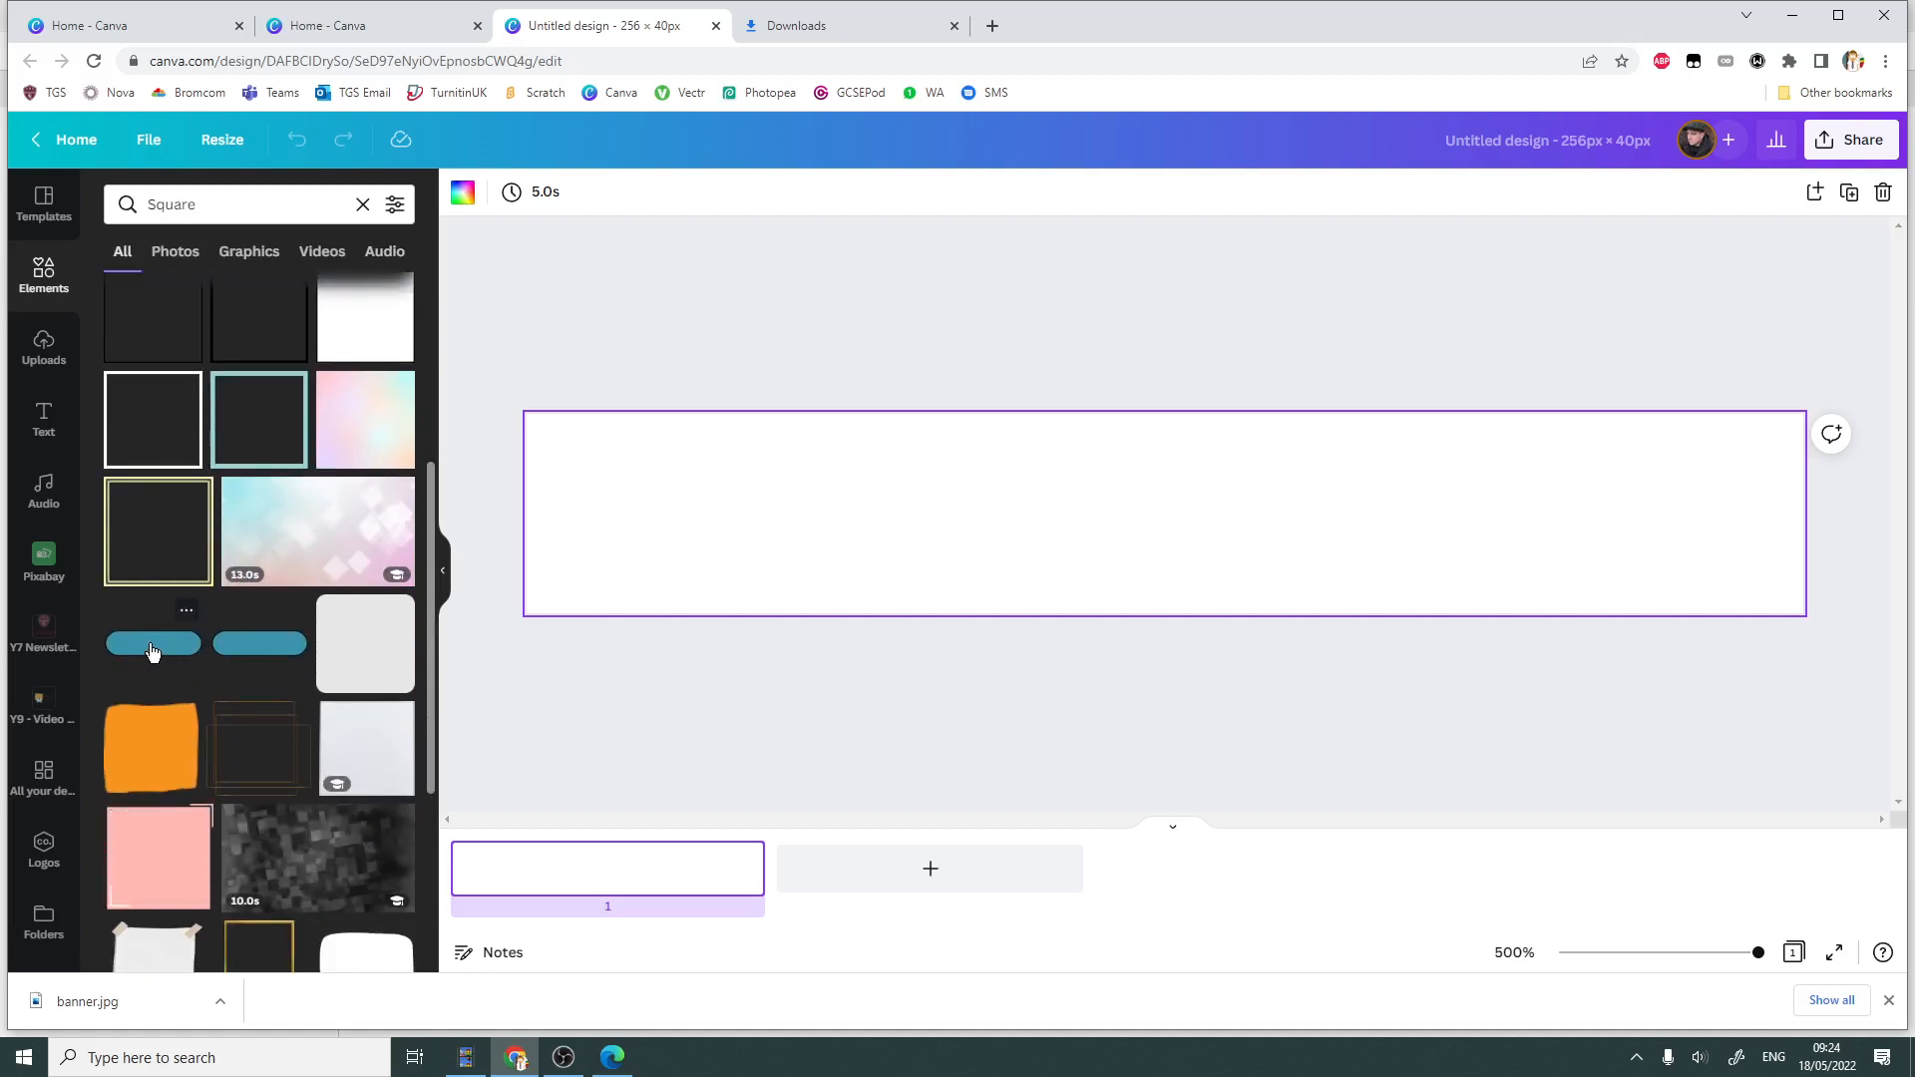
click(151, 645)
drag(1012, 471, 768, 453)
drag(779, 550, 551, 615)
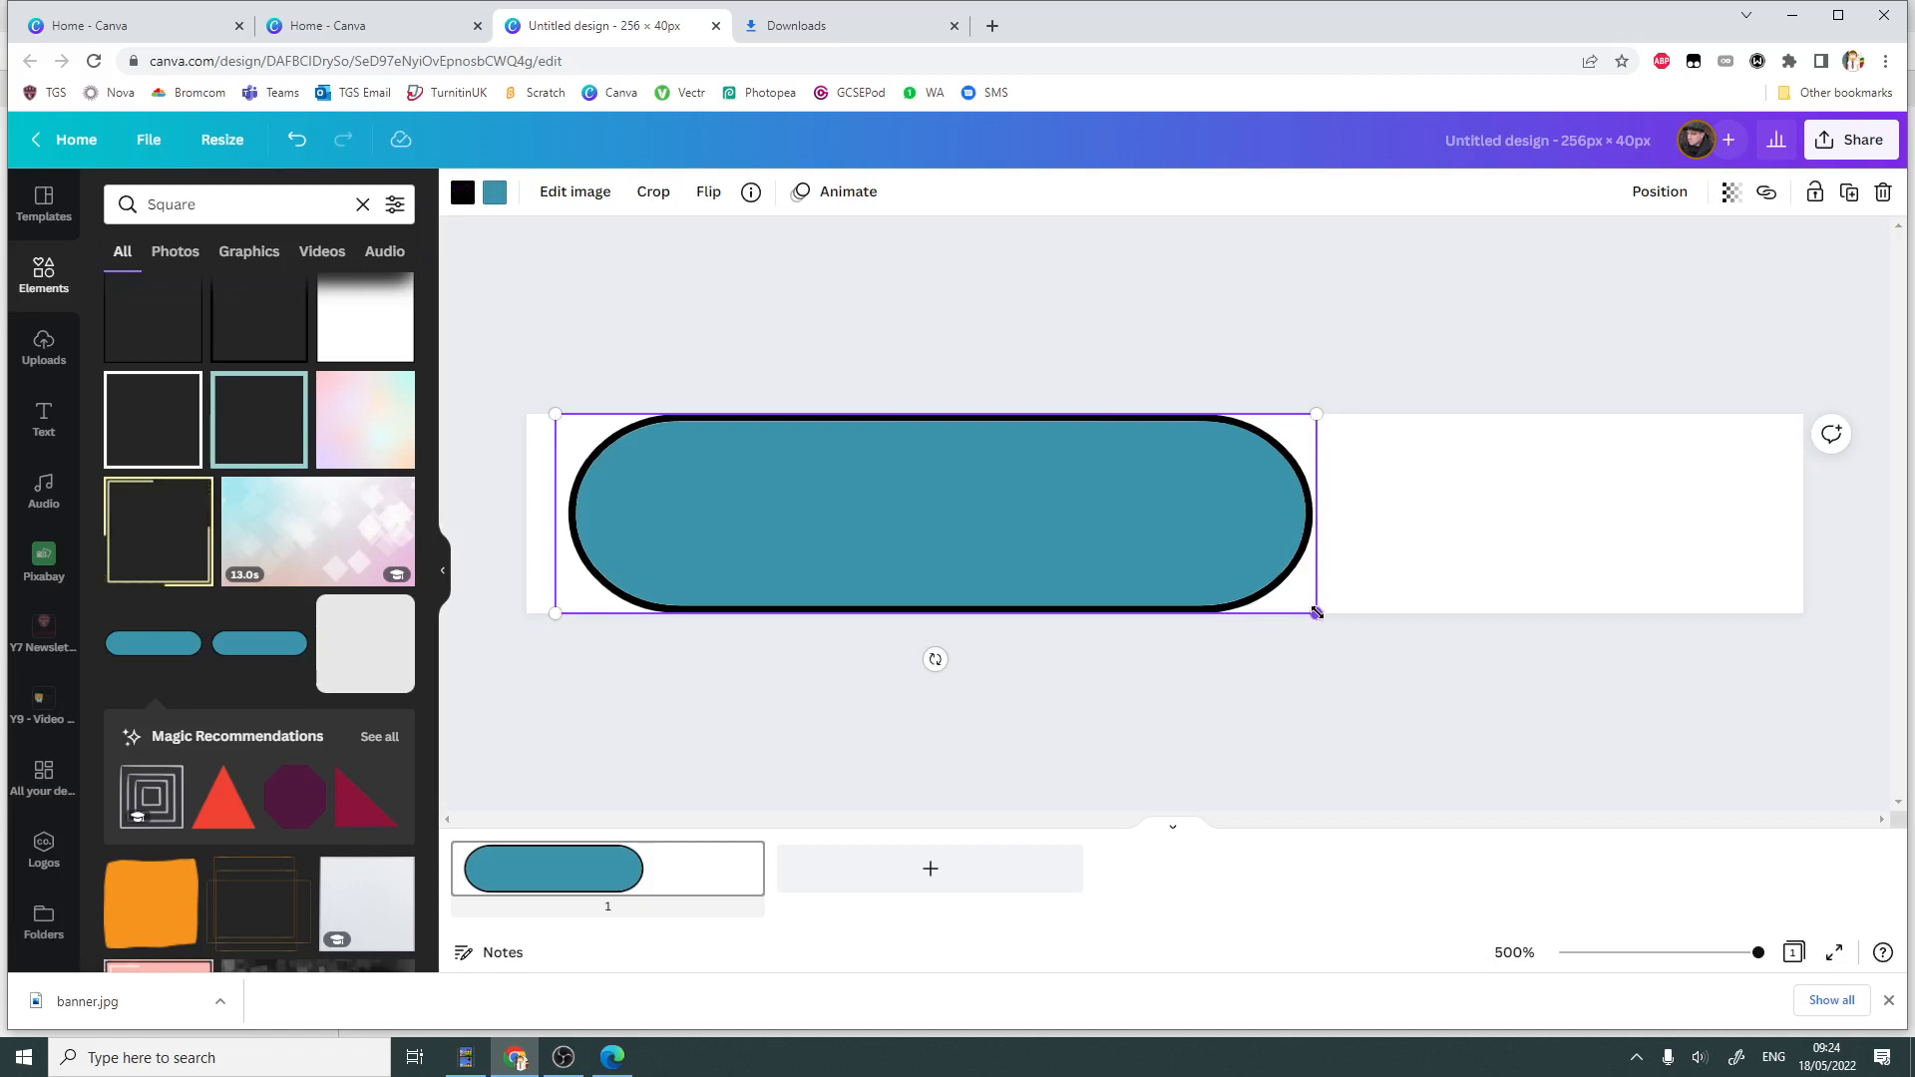
drag(1319, 608, 1655, 710)
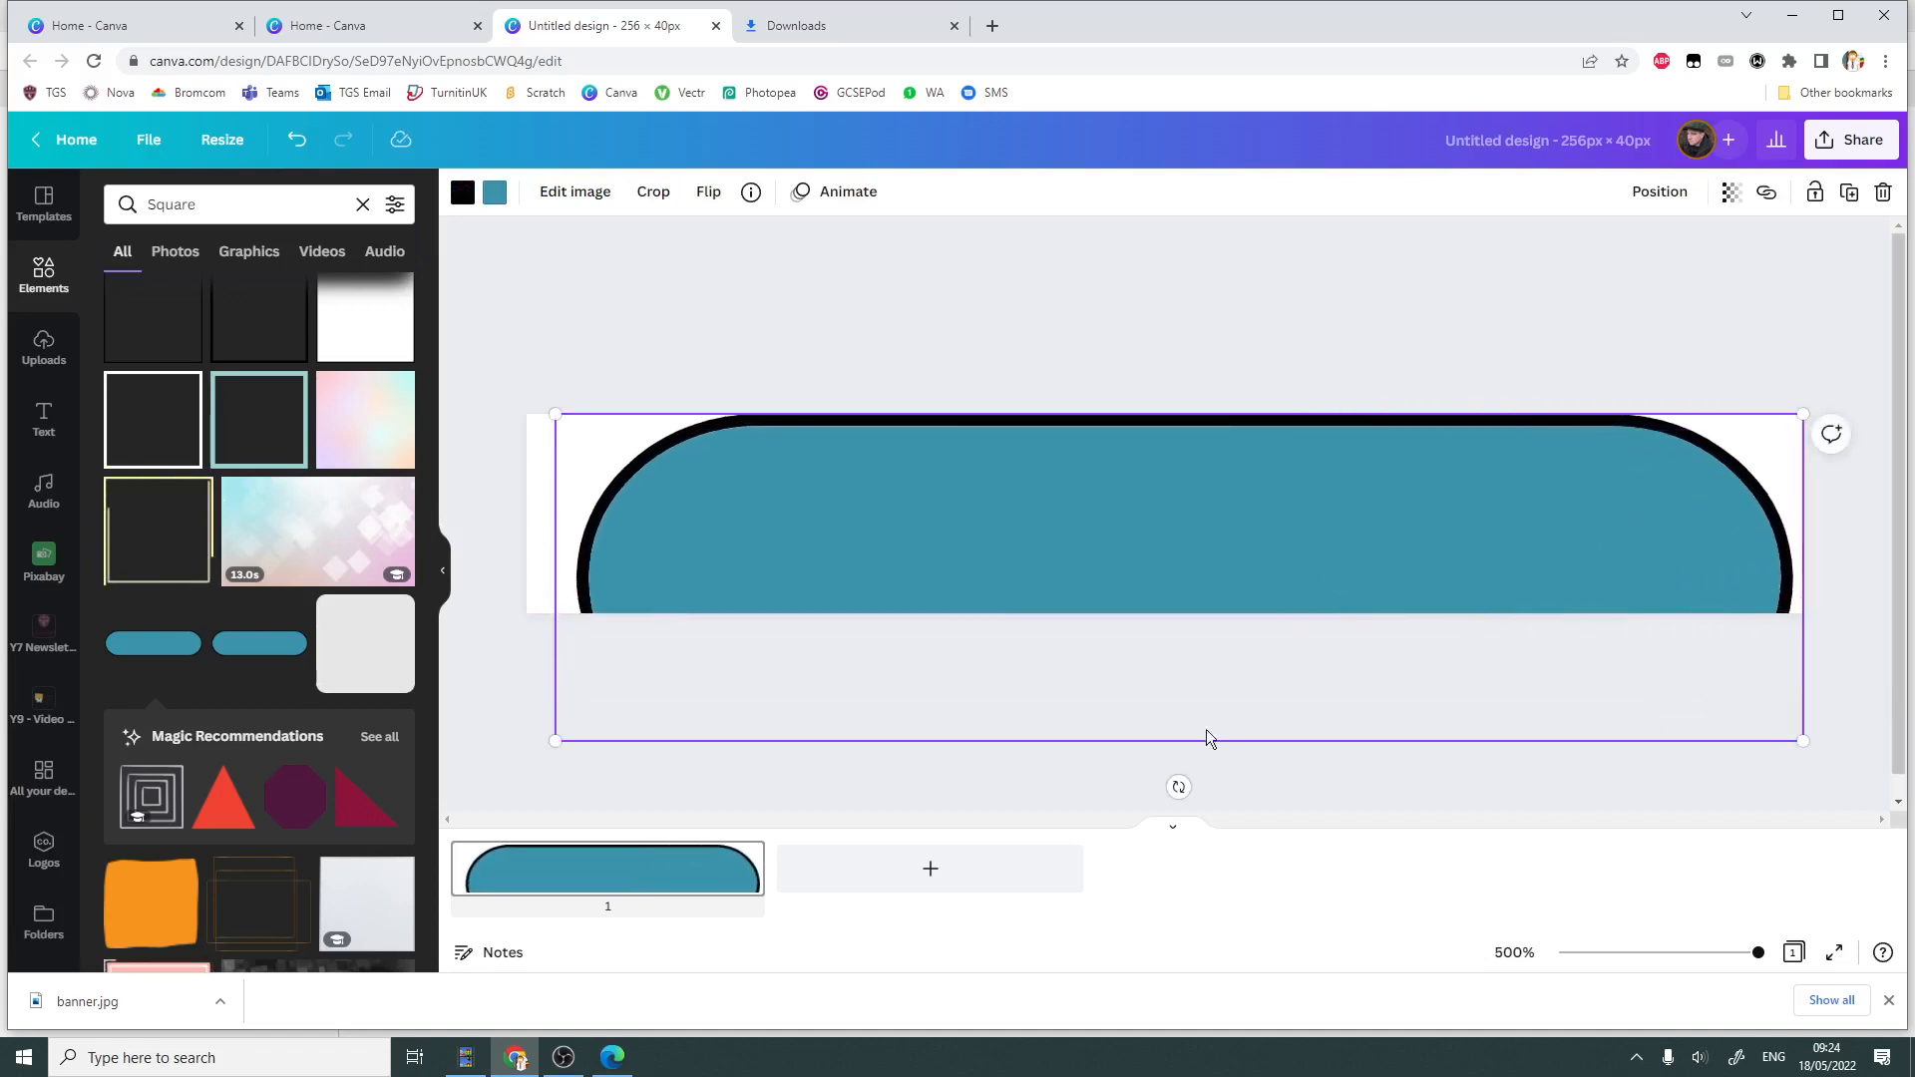
- Shrink the teal pill shape back to roughly the page height, and delete it
right_click(1169, 517)
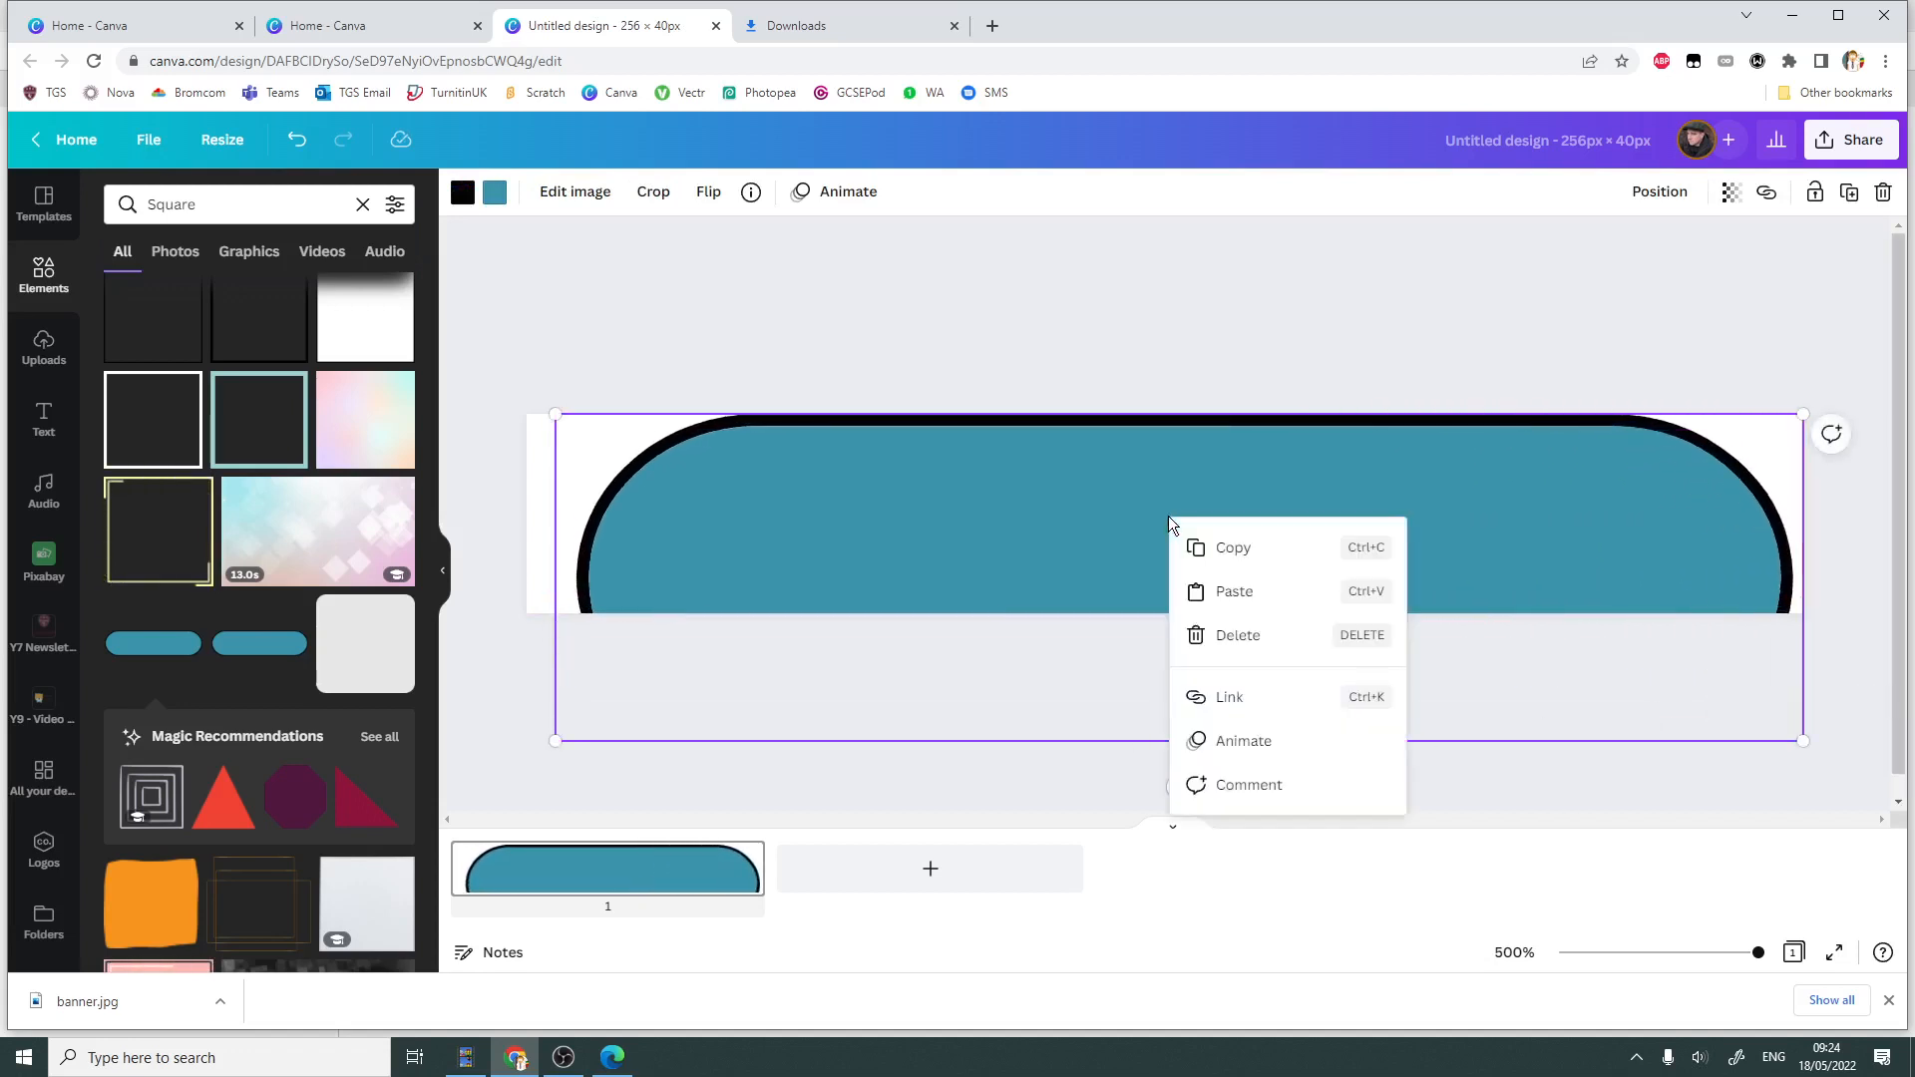
click(1092, 483)
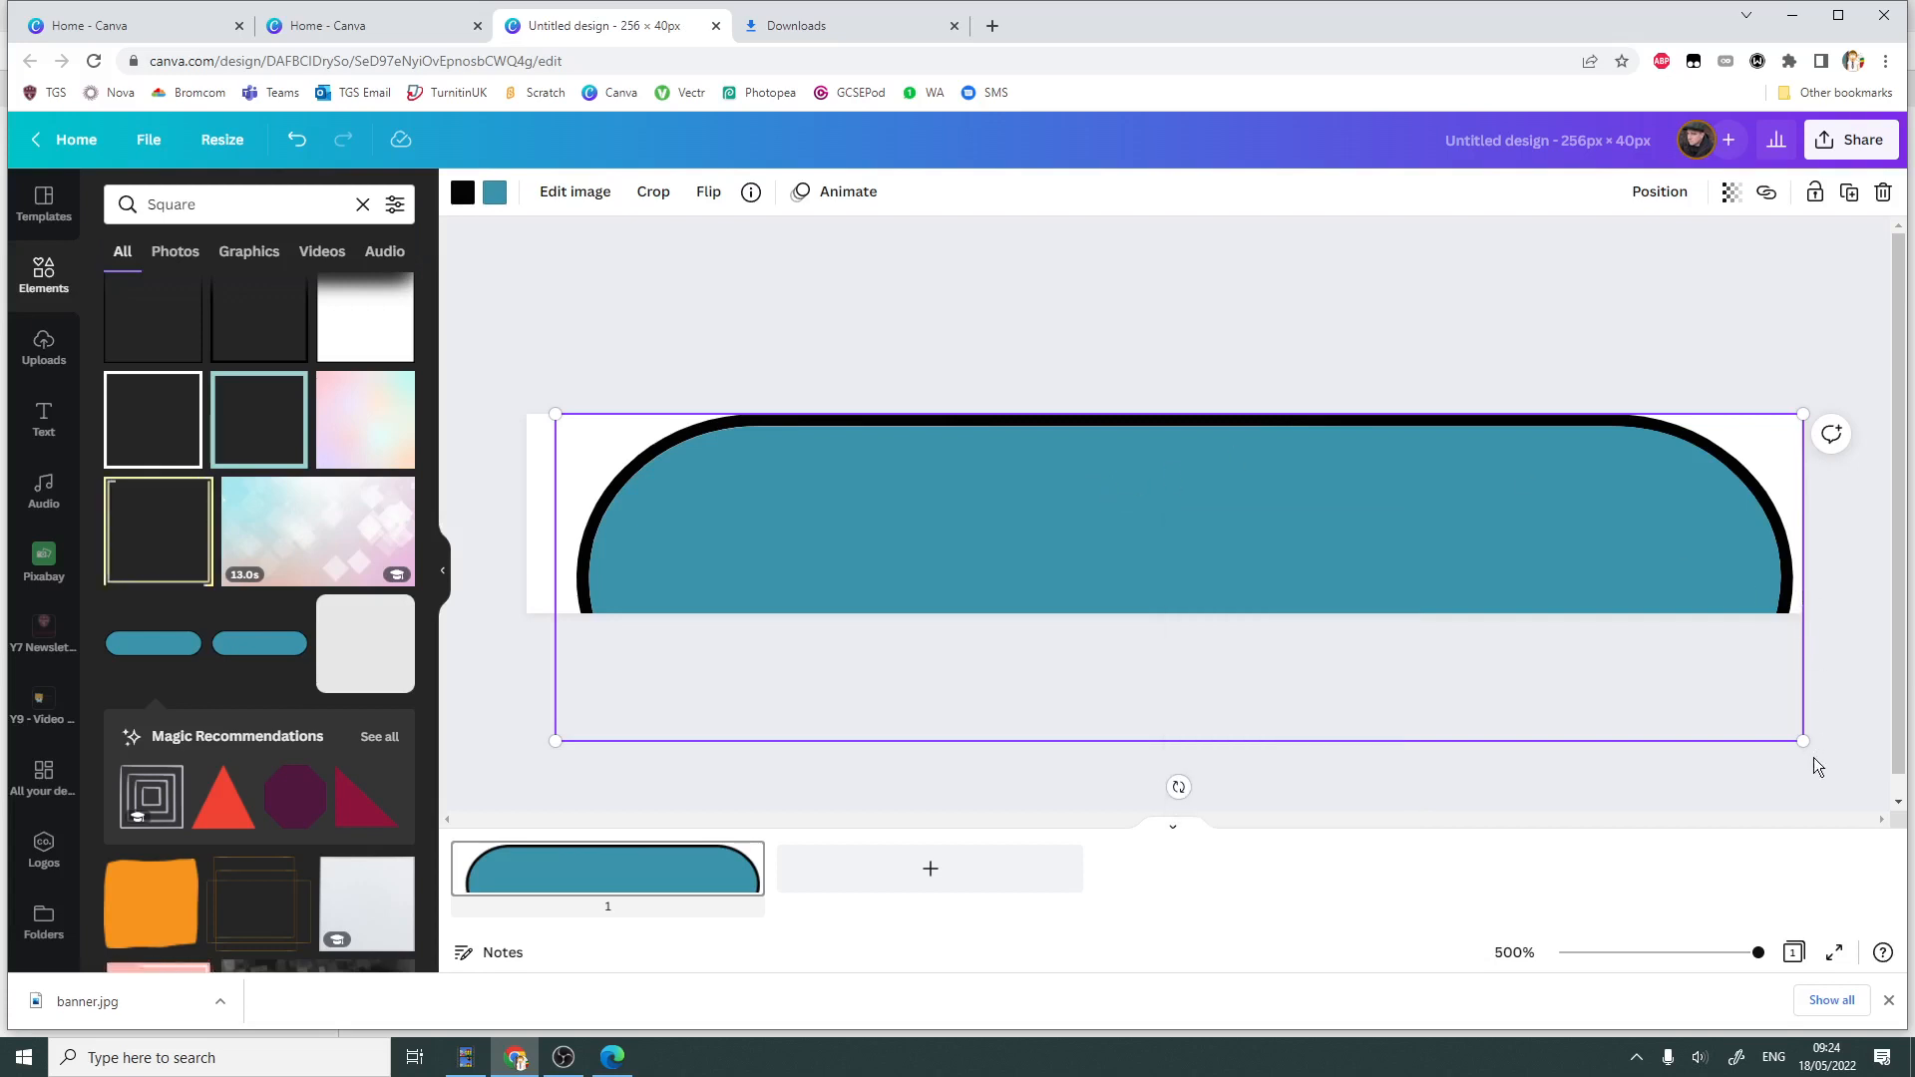
drag(1801, 738, 1284, 520)
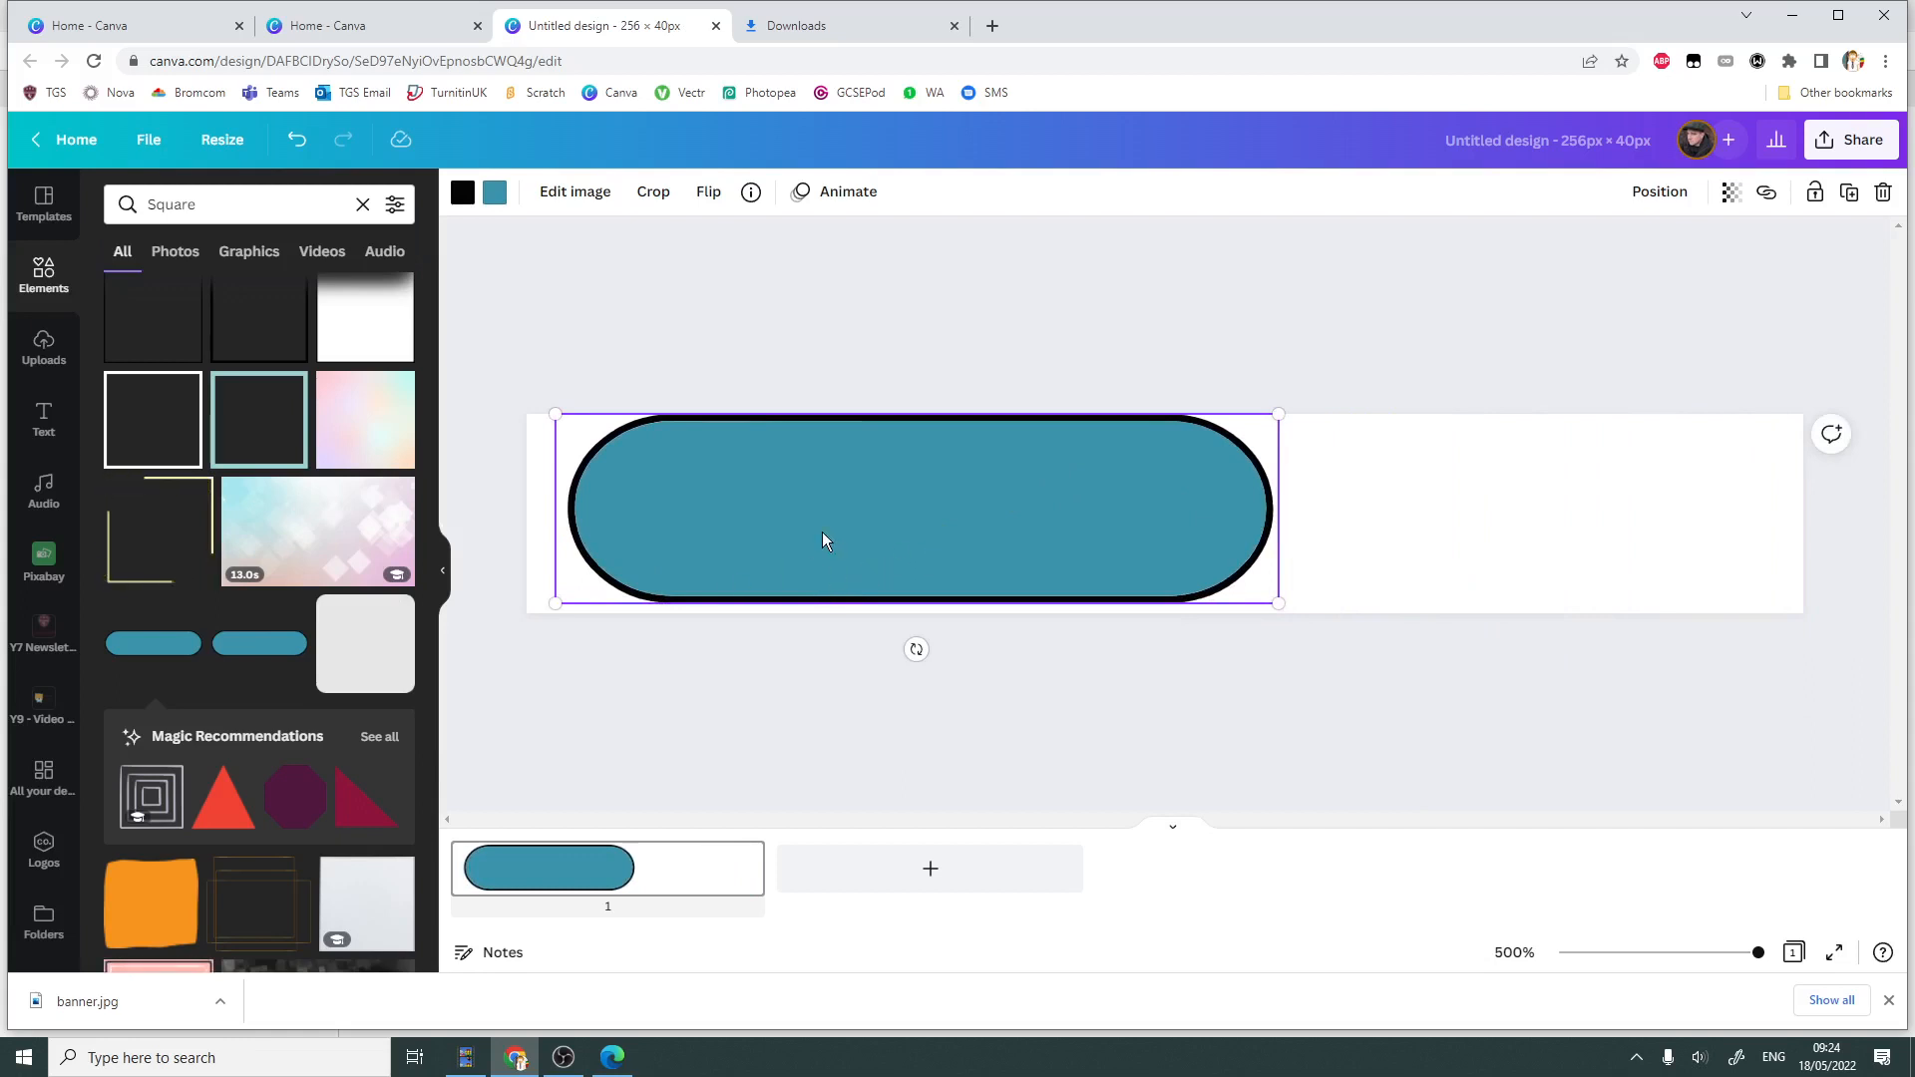
key(Delete)
- Try the light grey rounded square on the page, open its image editing options, and delete it
drag(385, 675, 1003, 540)
drag(912, 529, 902, 518)
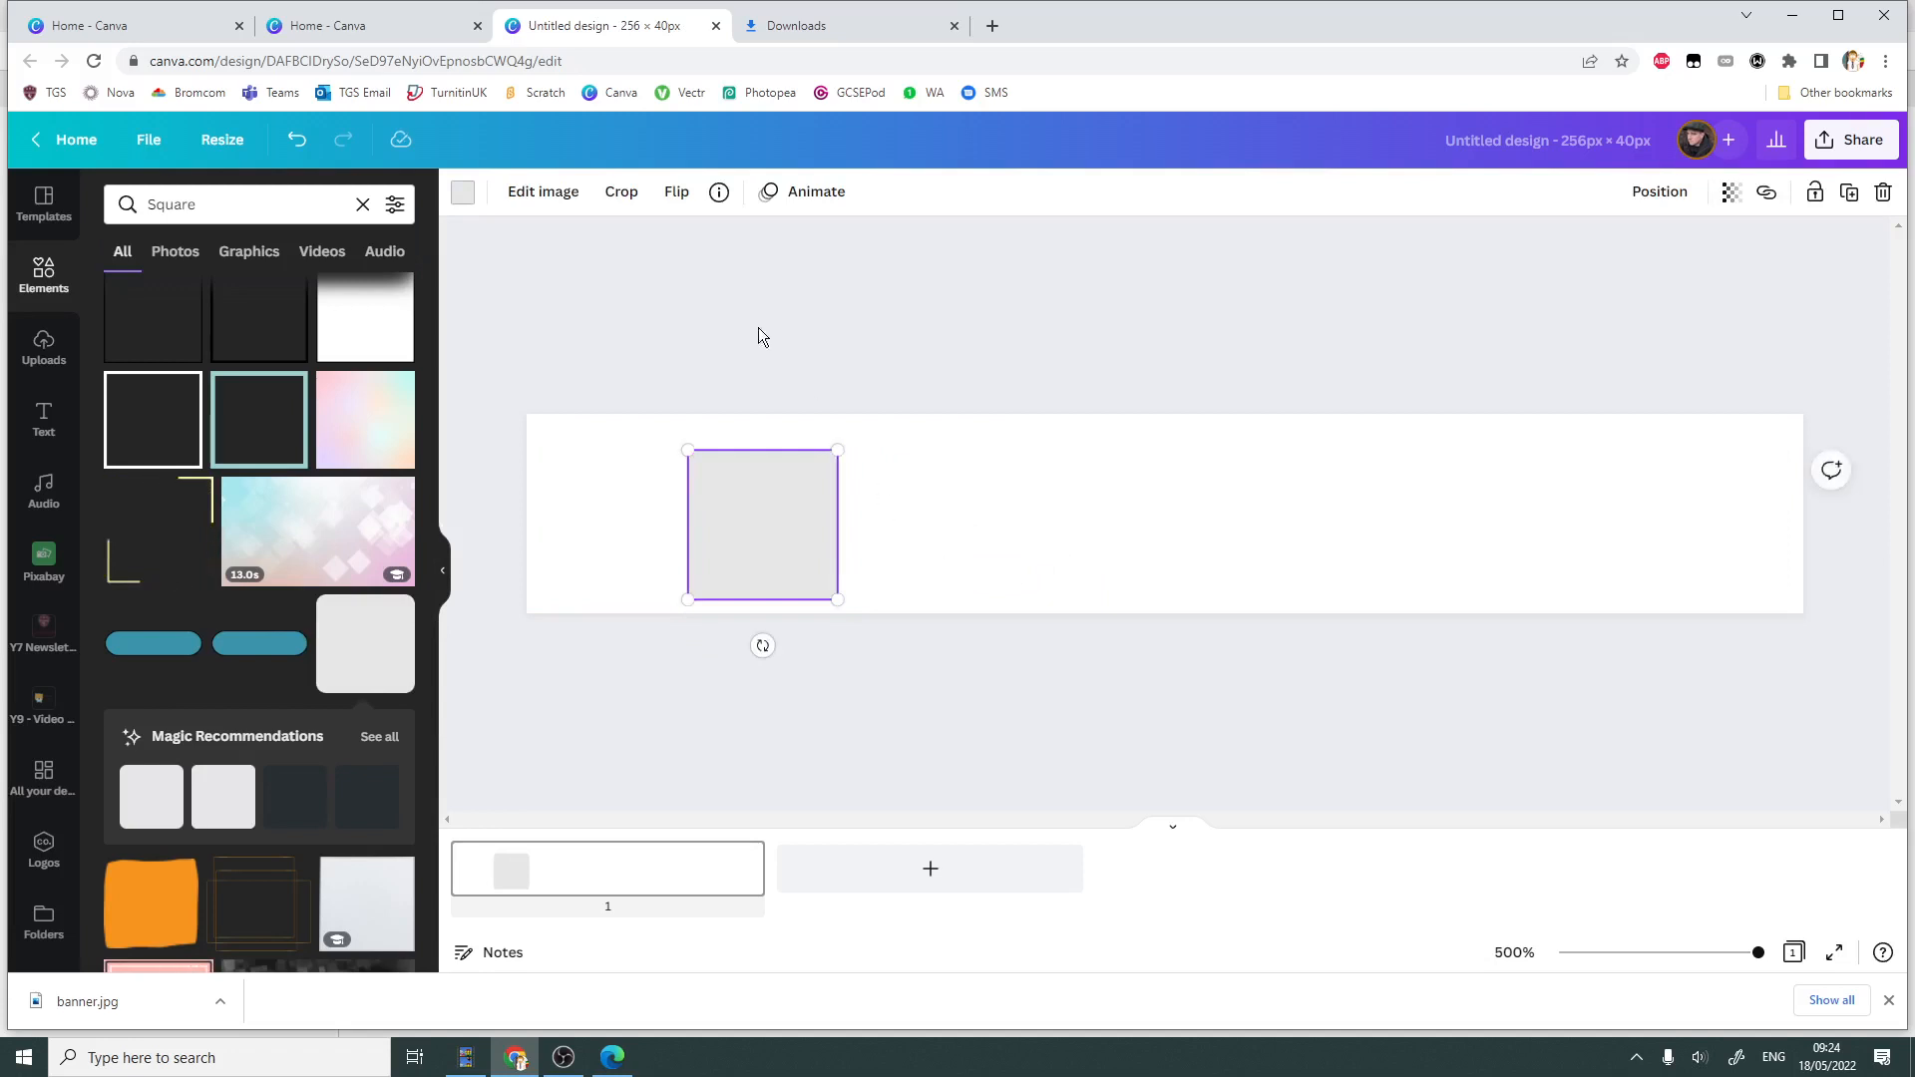
click(554, 194)
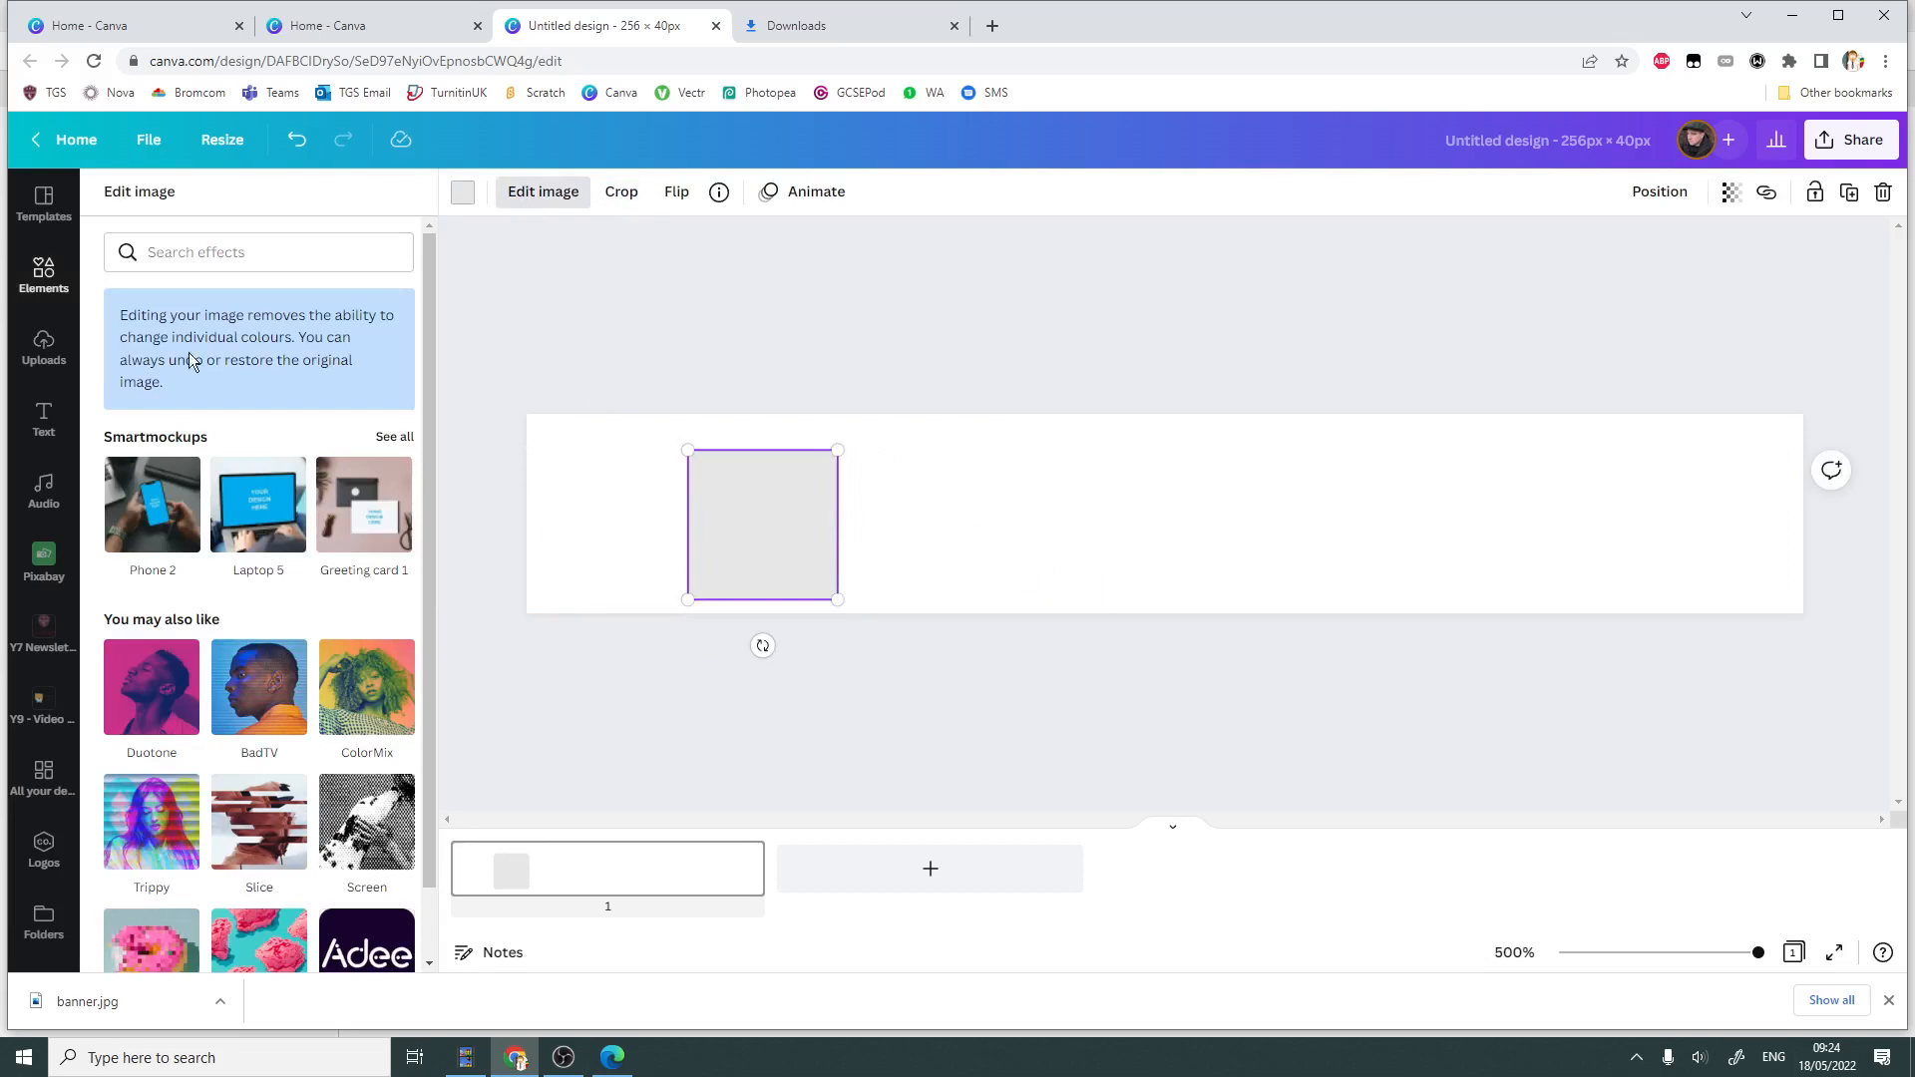
click(44, 275)
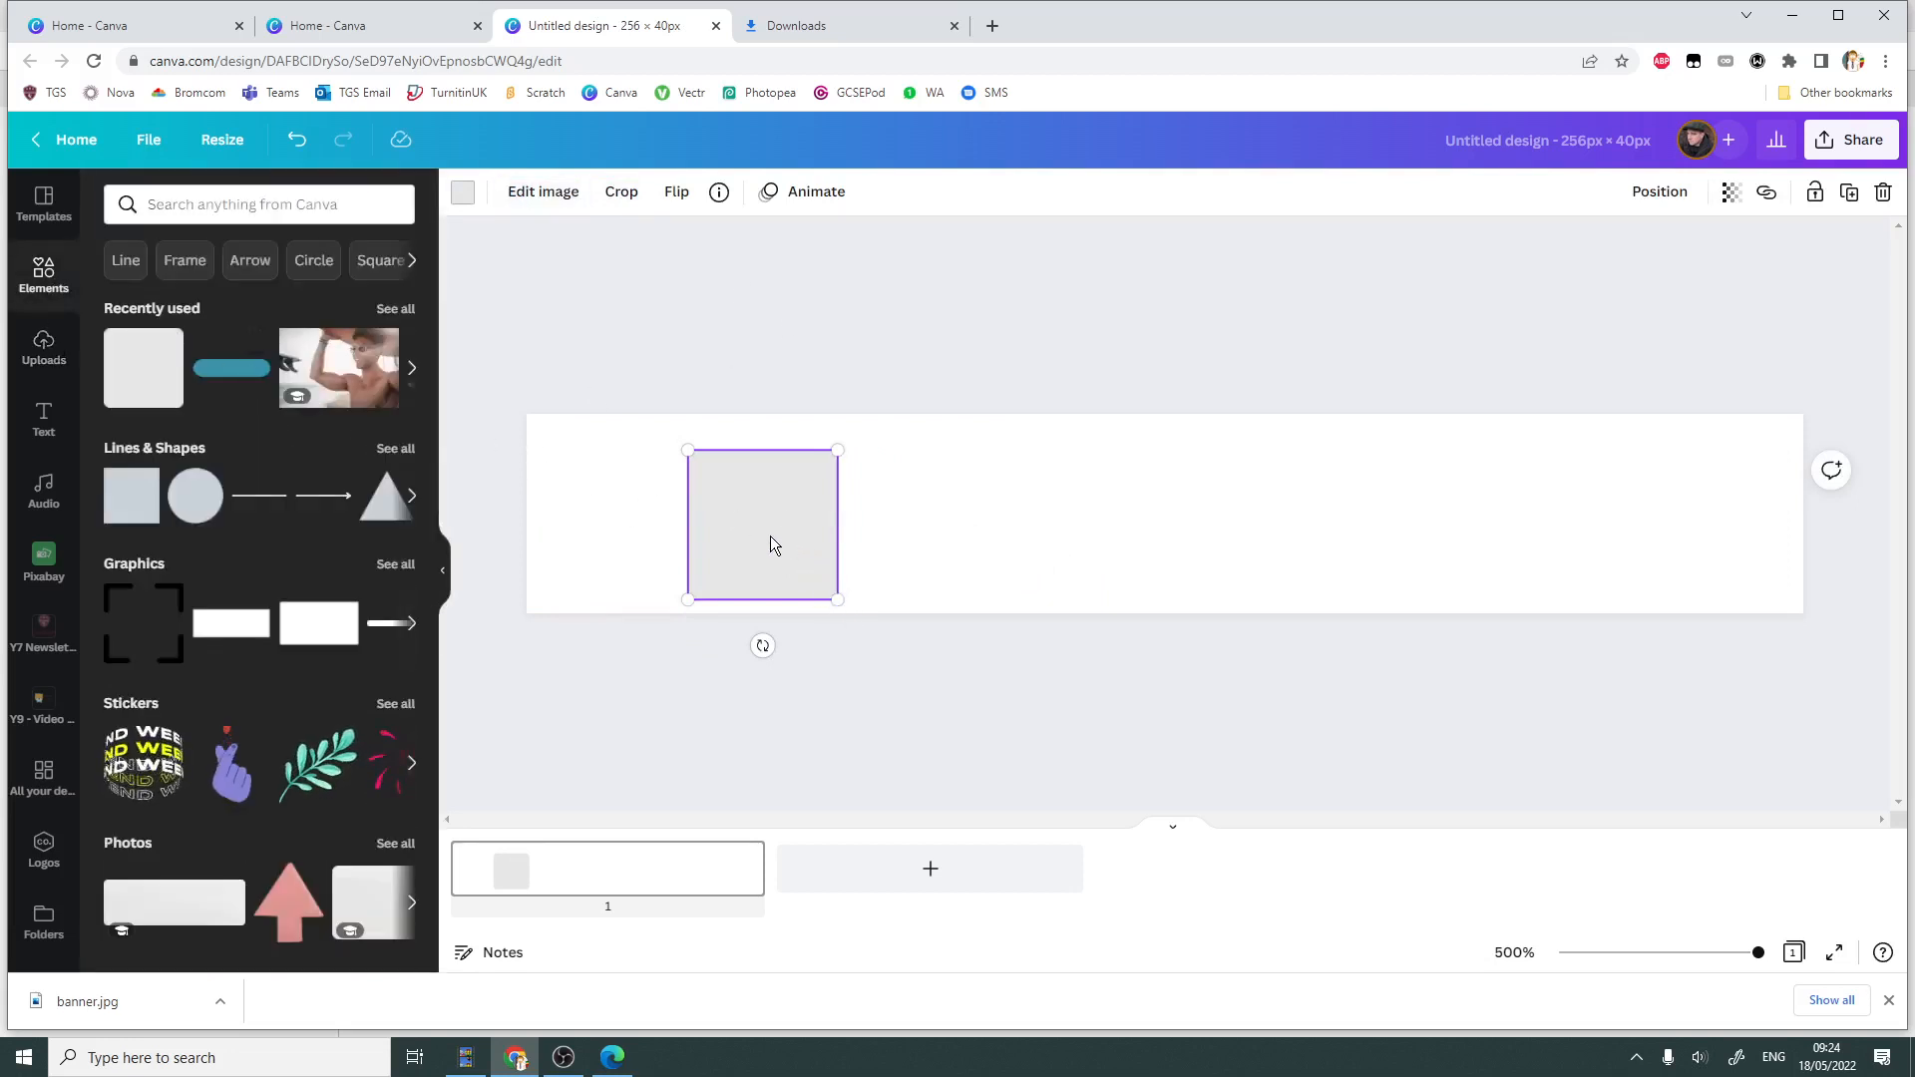
key(Delete)
- Browse the Elements library's categories for a shape suited to the 256 × 40 px design
scroll(300, 649, down, 2)
scroll(285, 558, up, 2)
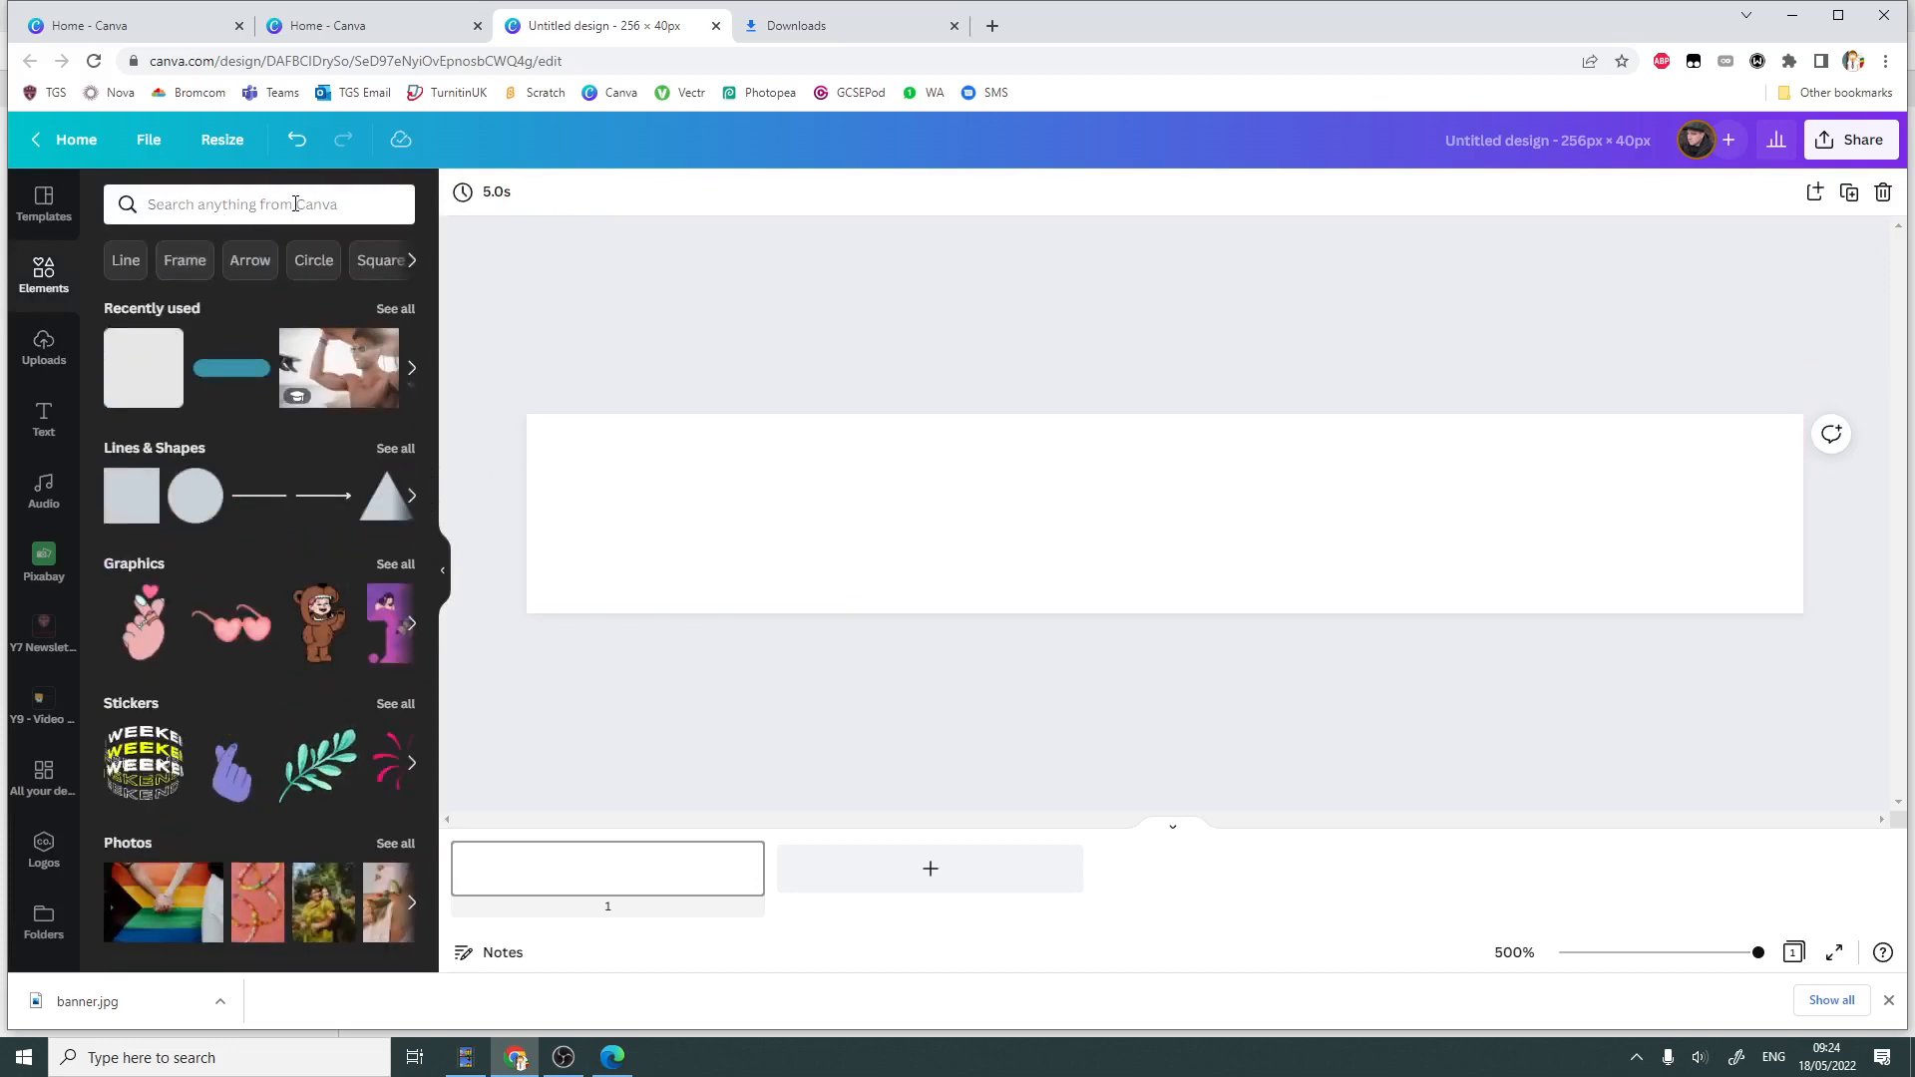
click(411, 259)
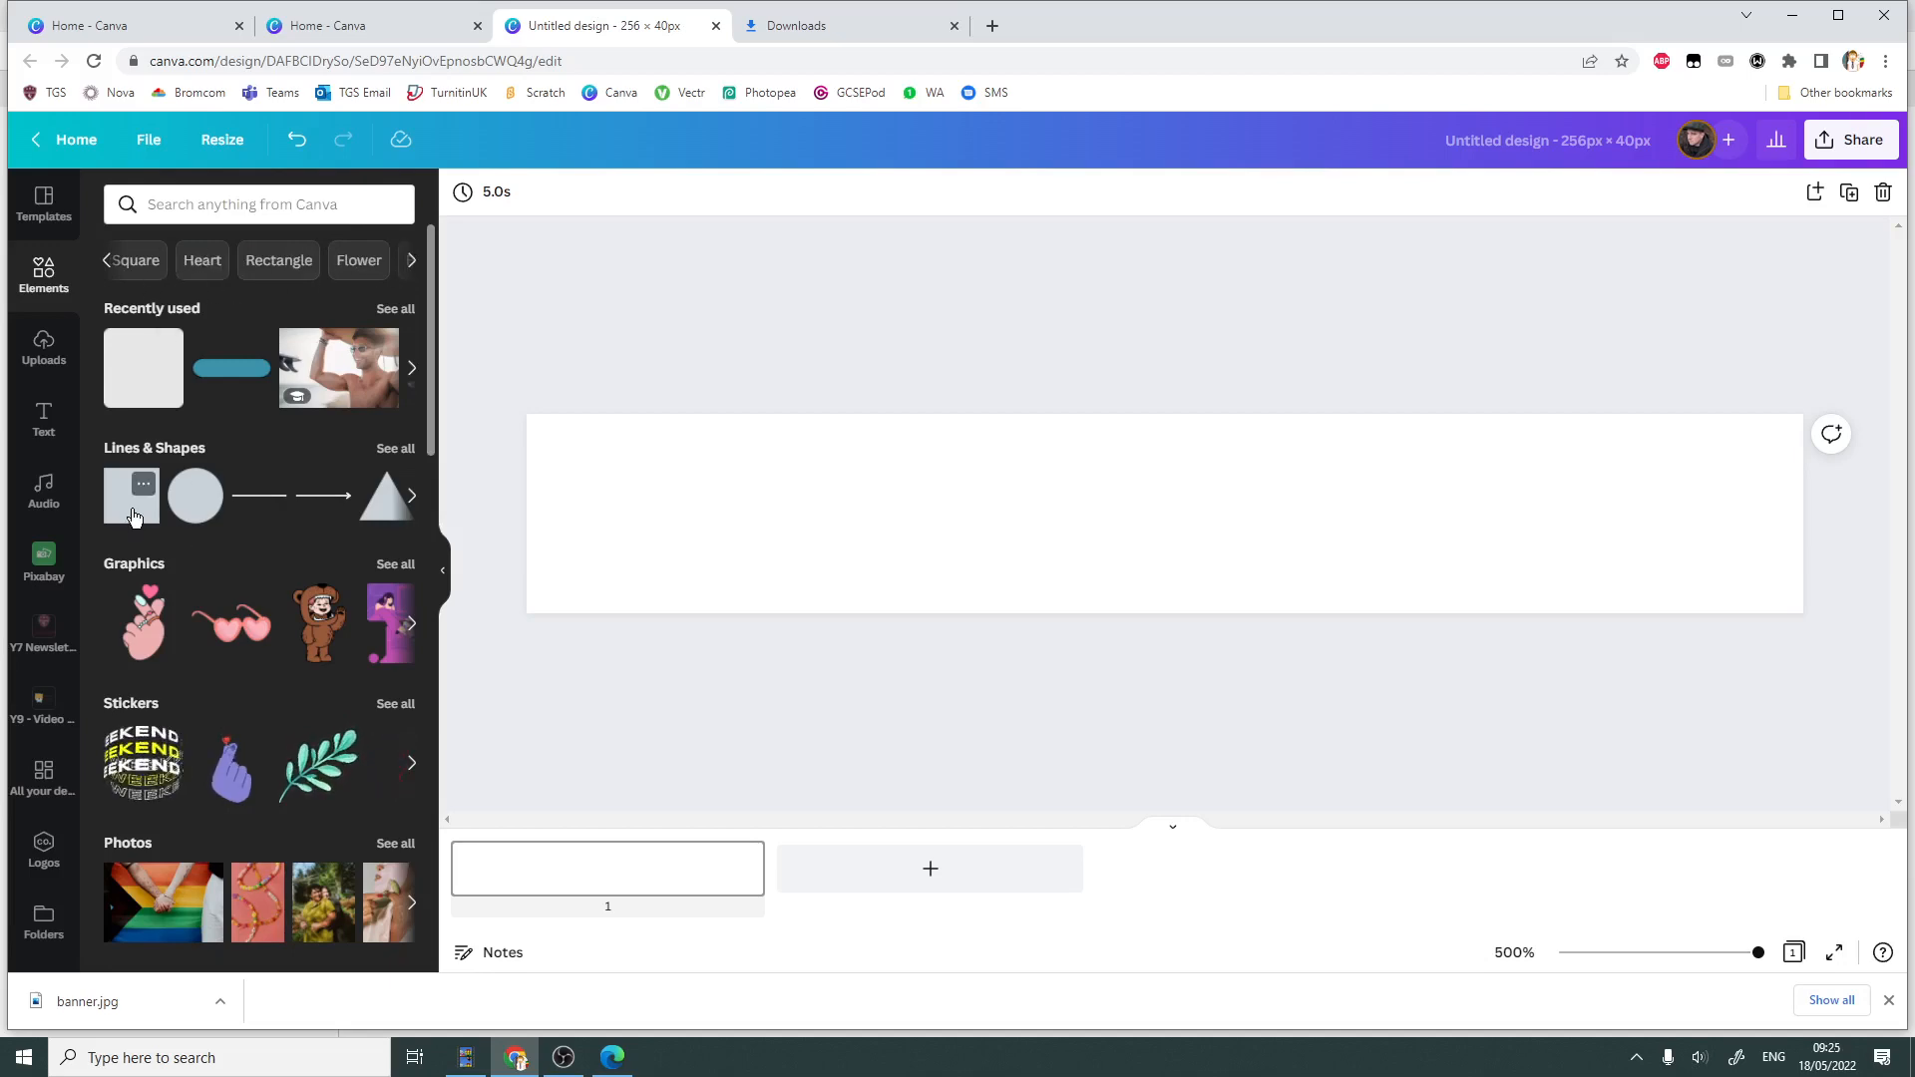
scroll(262, 548, down, 8)
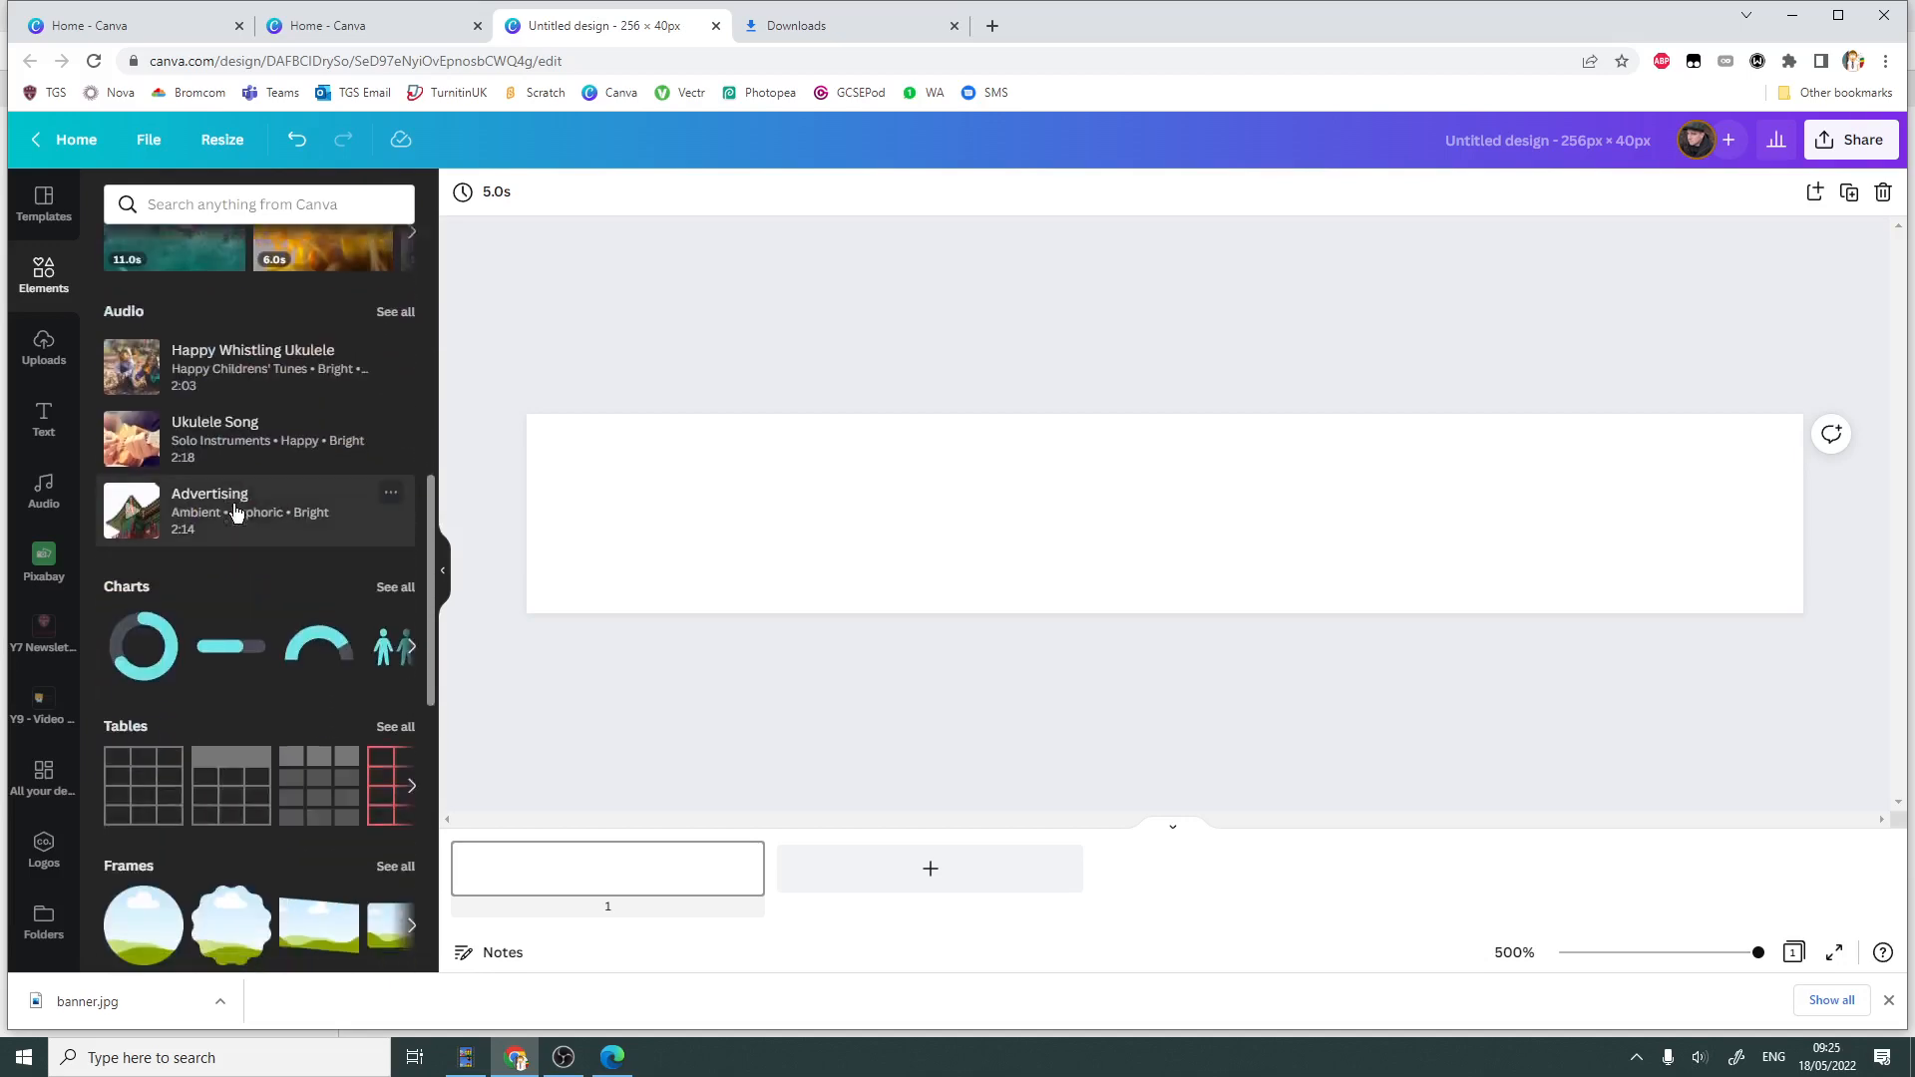
scroll(240, 519, down, 2)
scroll(261, 558, down, 4)
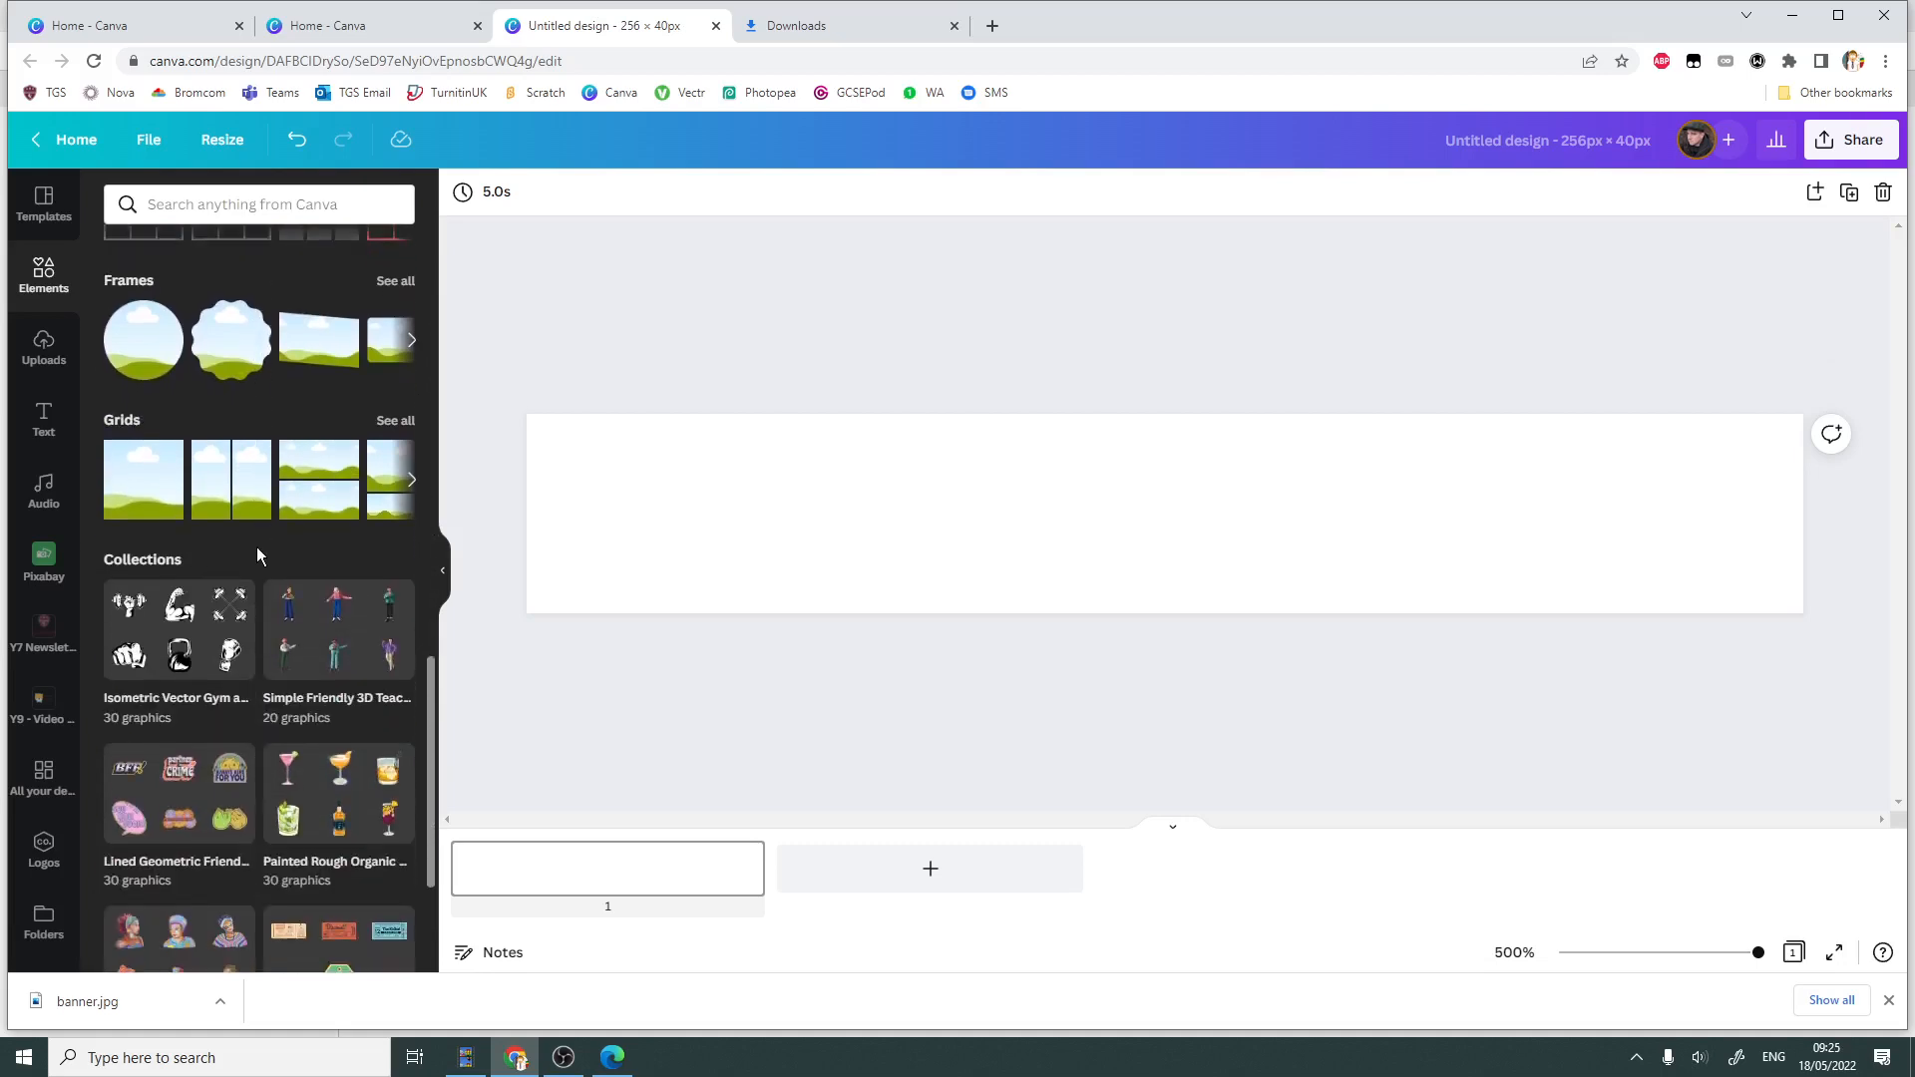
scroll(159, 567, down, 10)
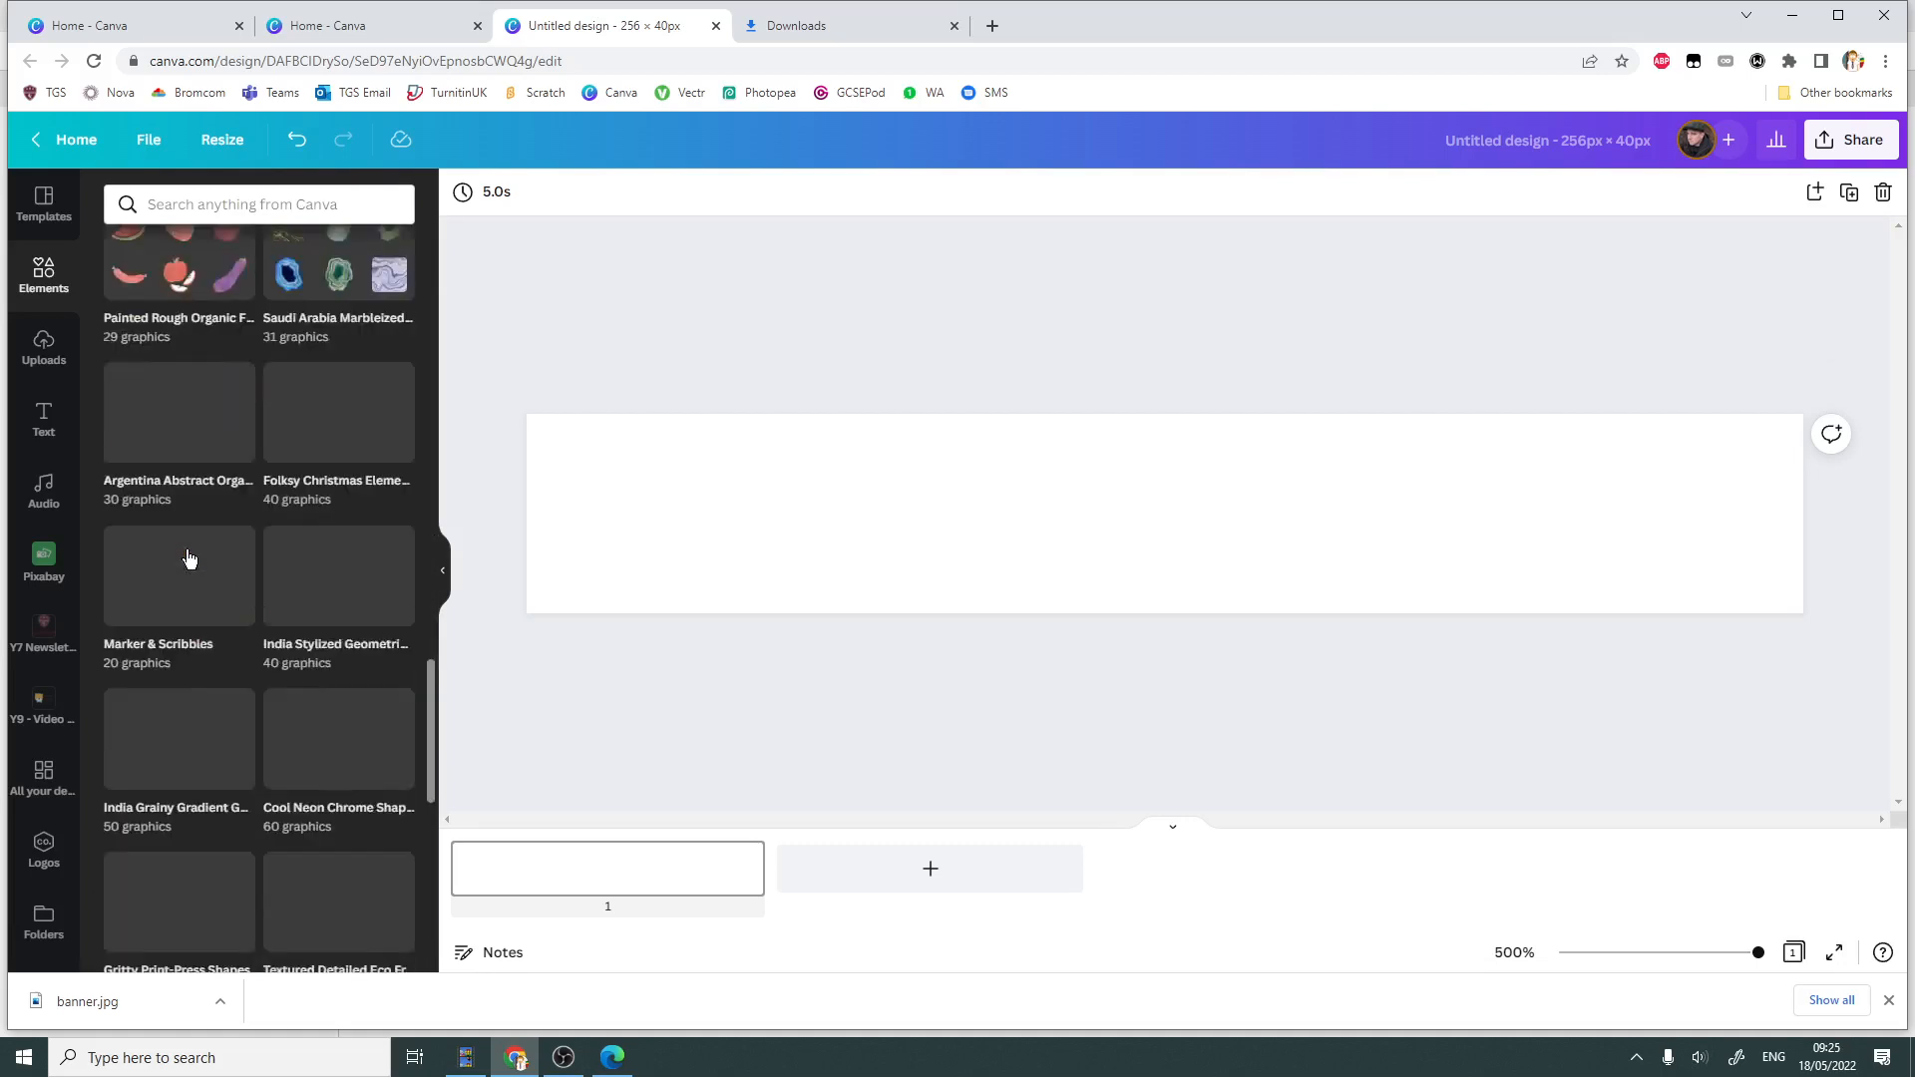
scroll(189, 558, up, 12)
- Find the Shapes collection in Elements and place the light grey rounded square with a shaded edge from Other Shapes on the page
click(266, 212)
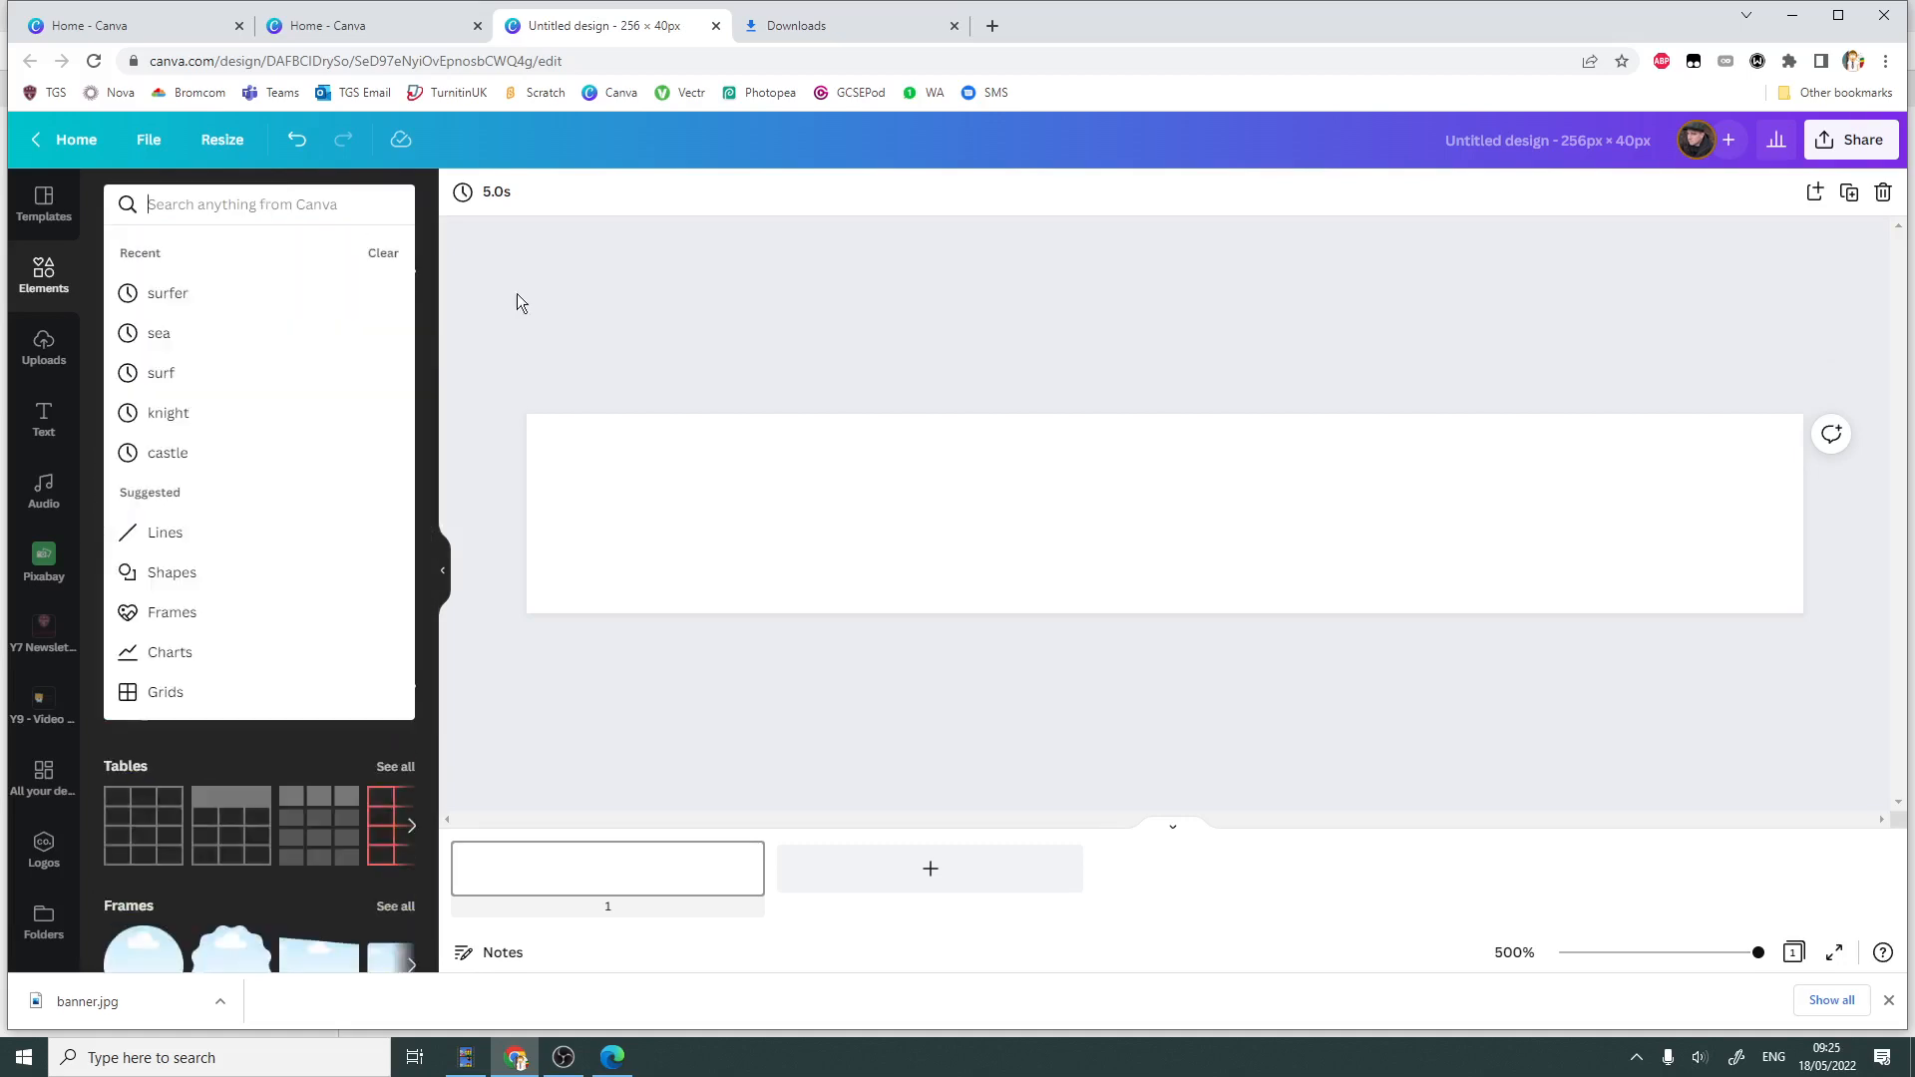
click(190, 571)
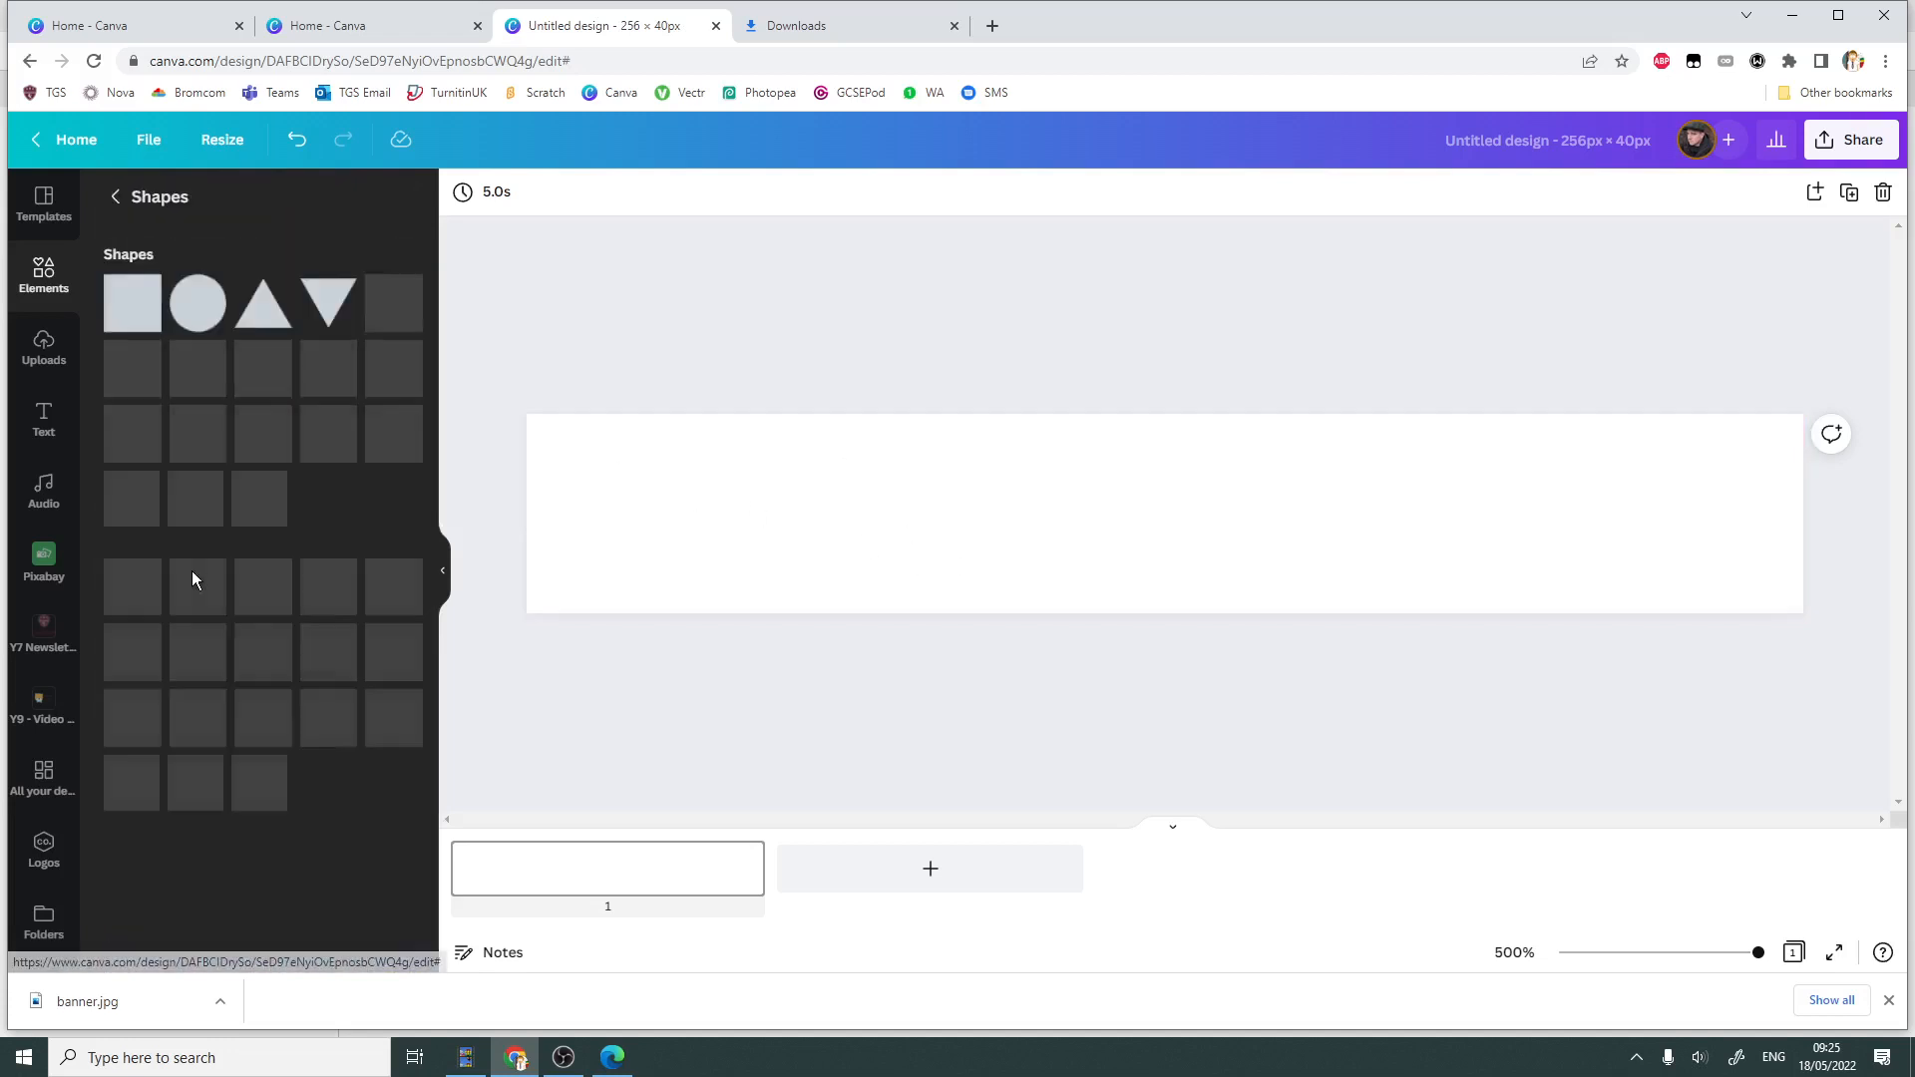
scroll(205, 521, down, 7)
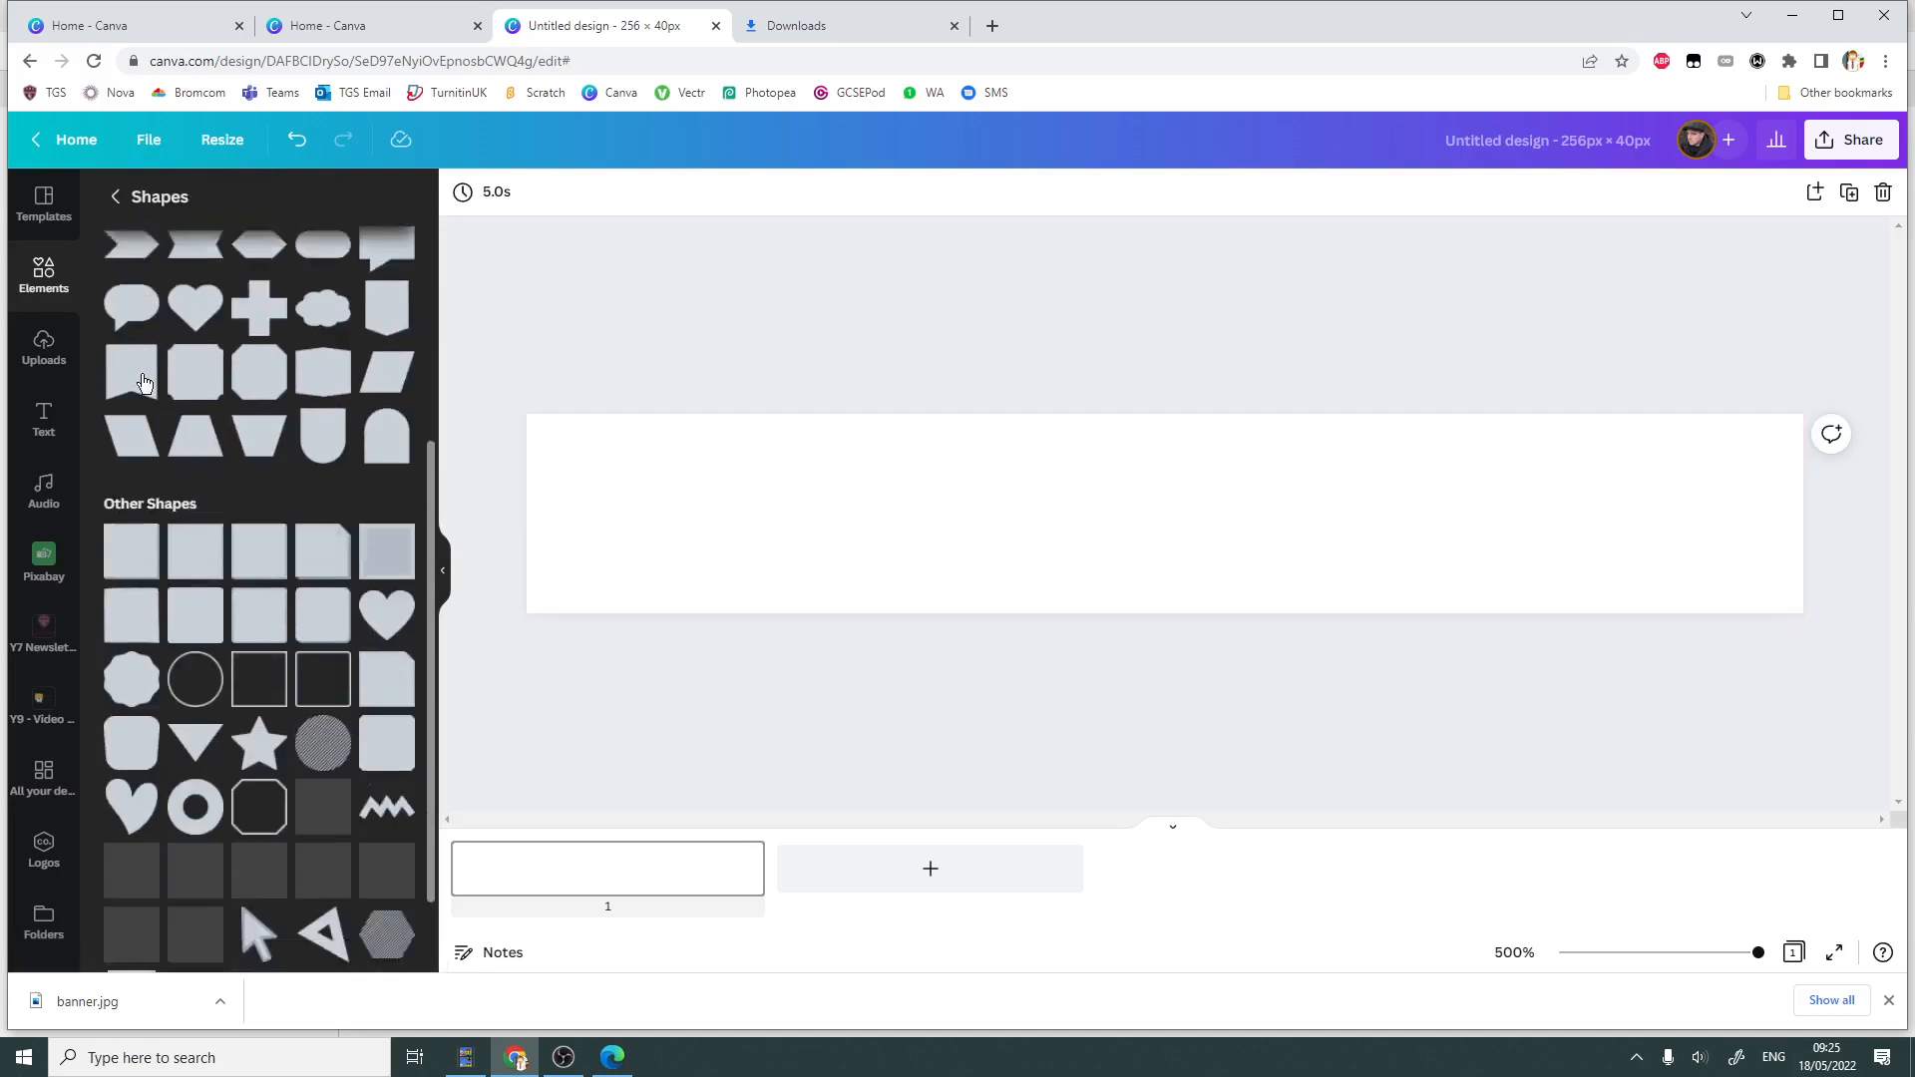
scroll(149, 369, up, 7)
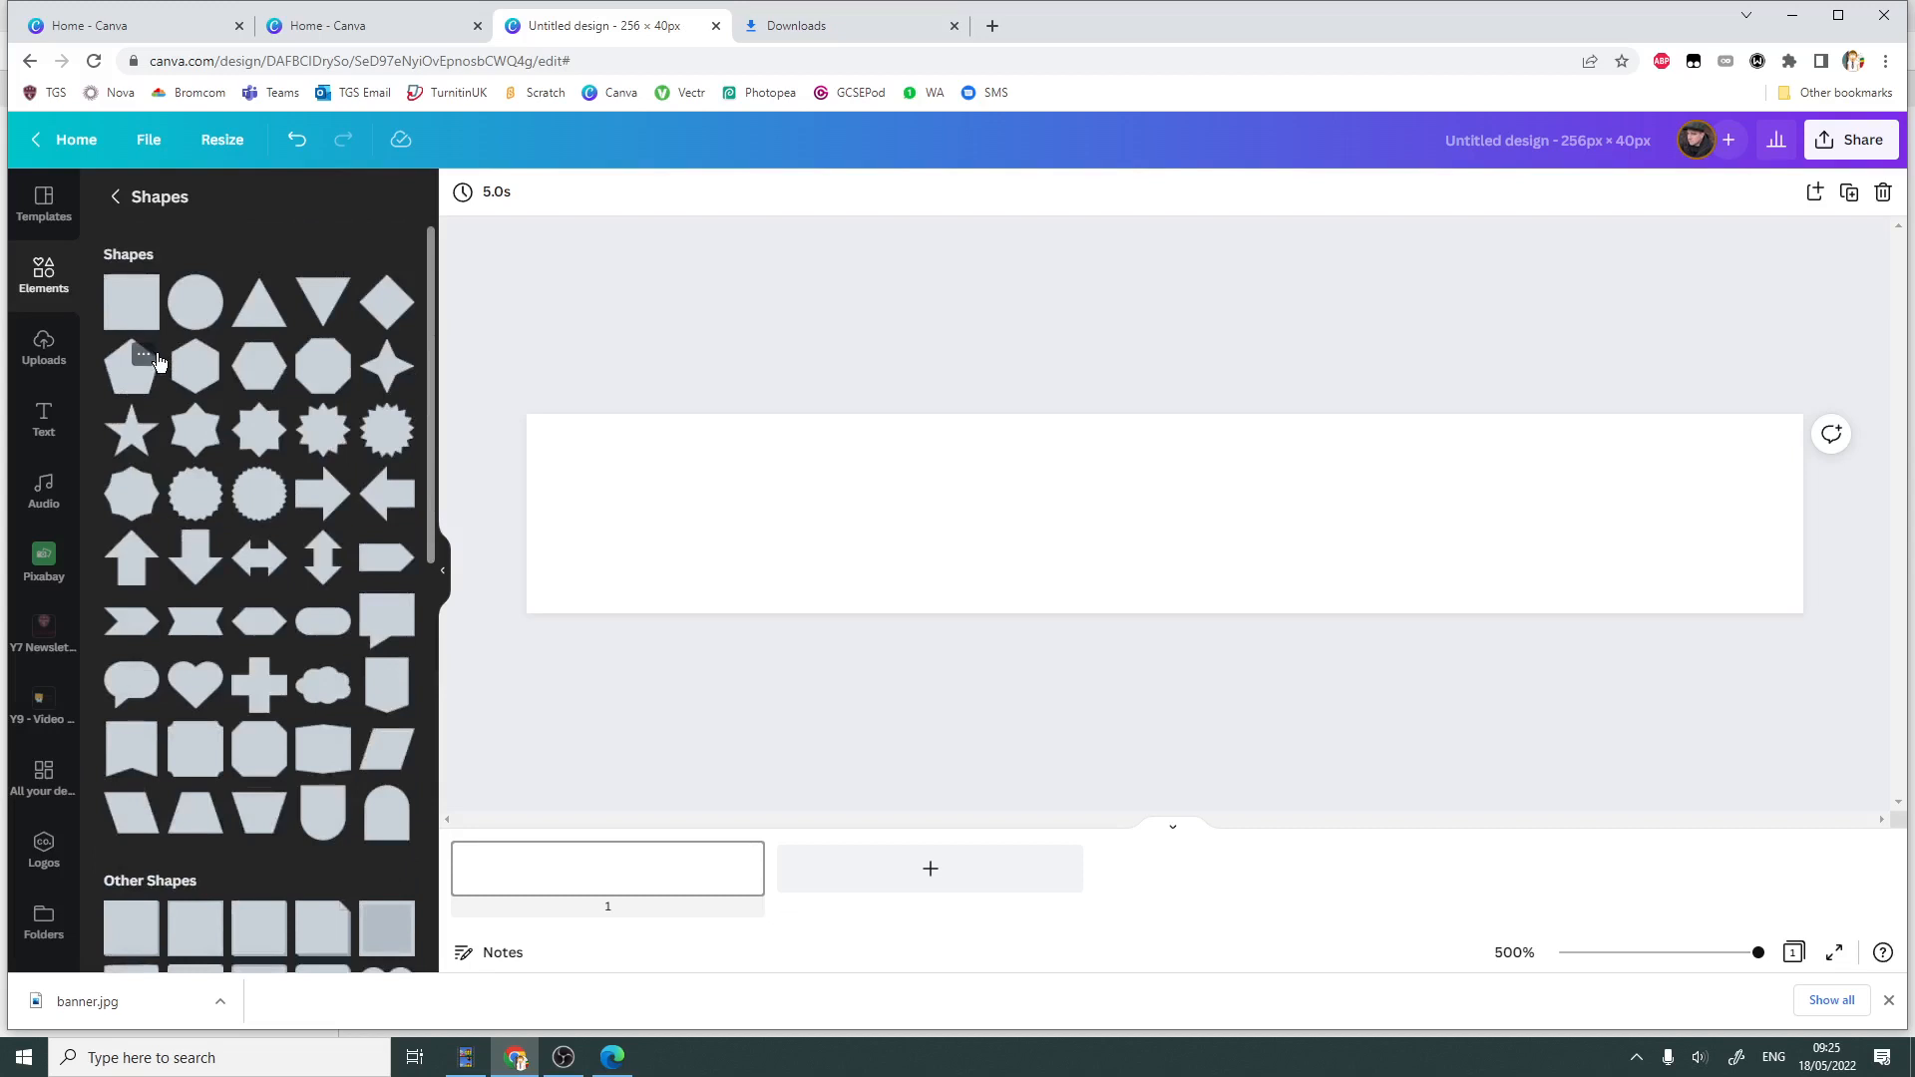
scroll(219, 333, down, 1)
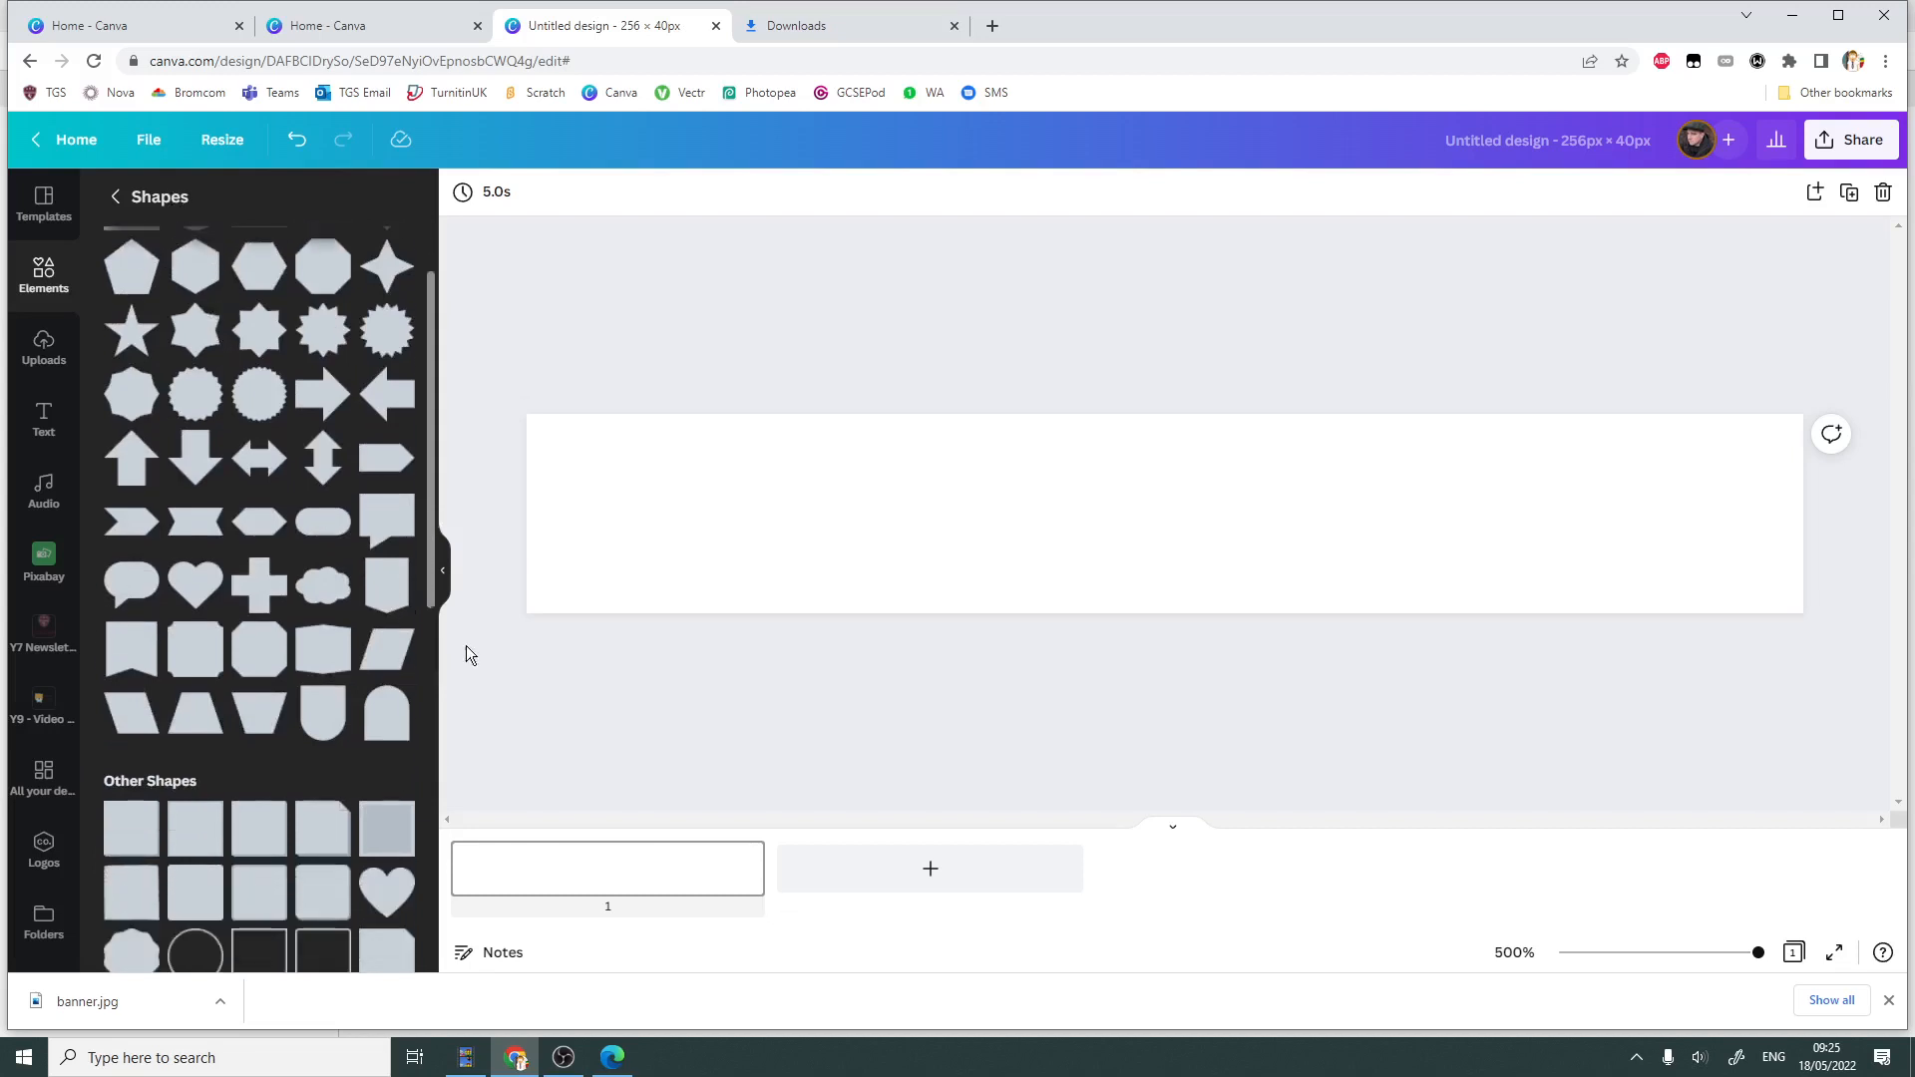
scroll(339, 489, down, 6)
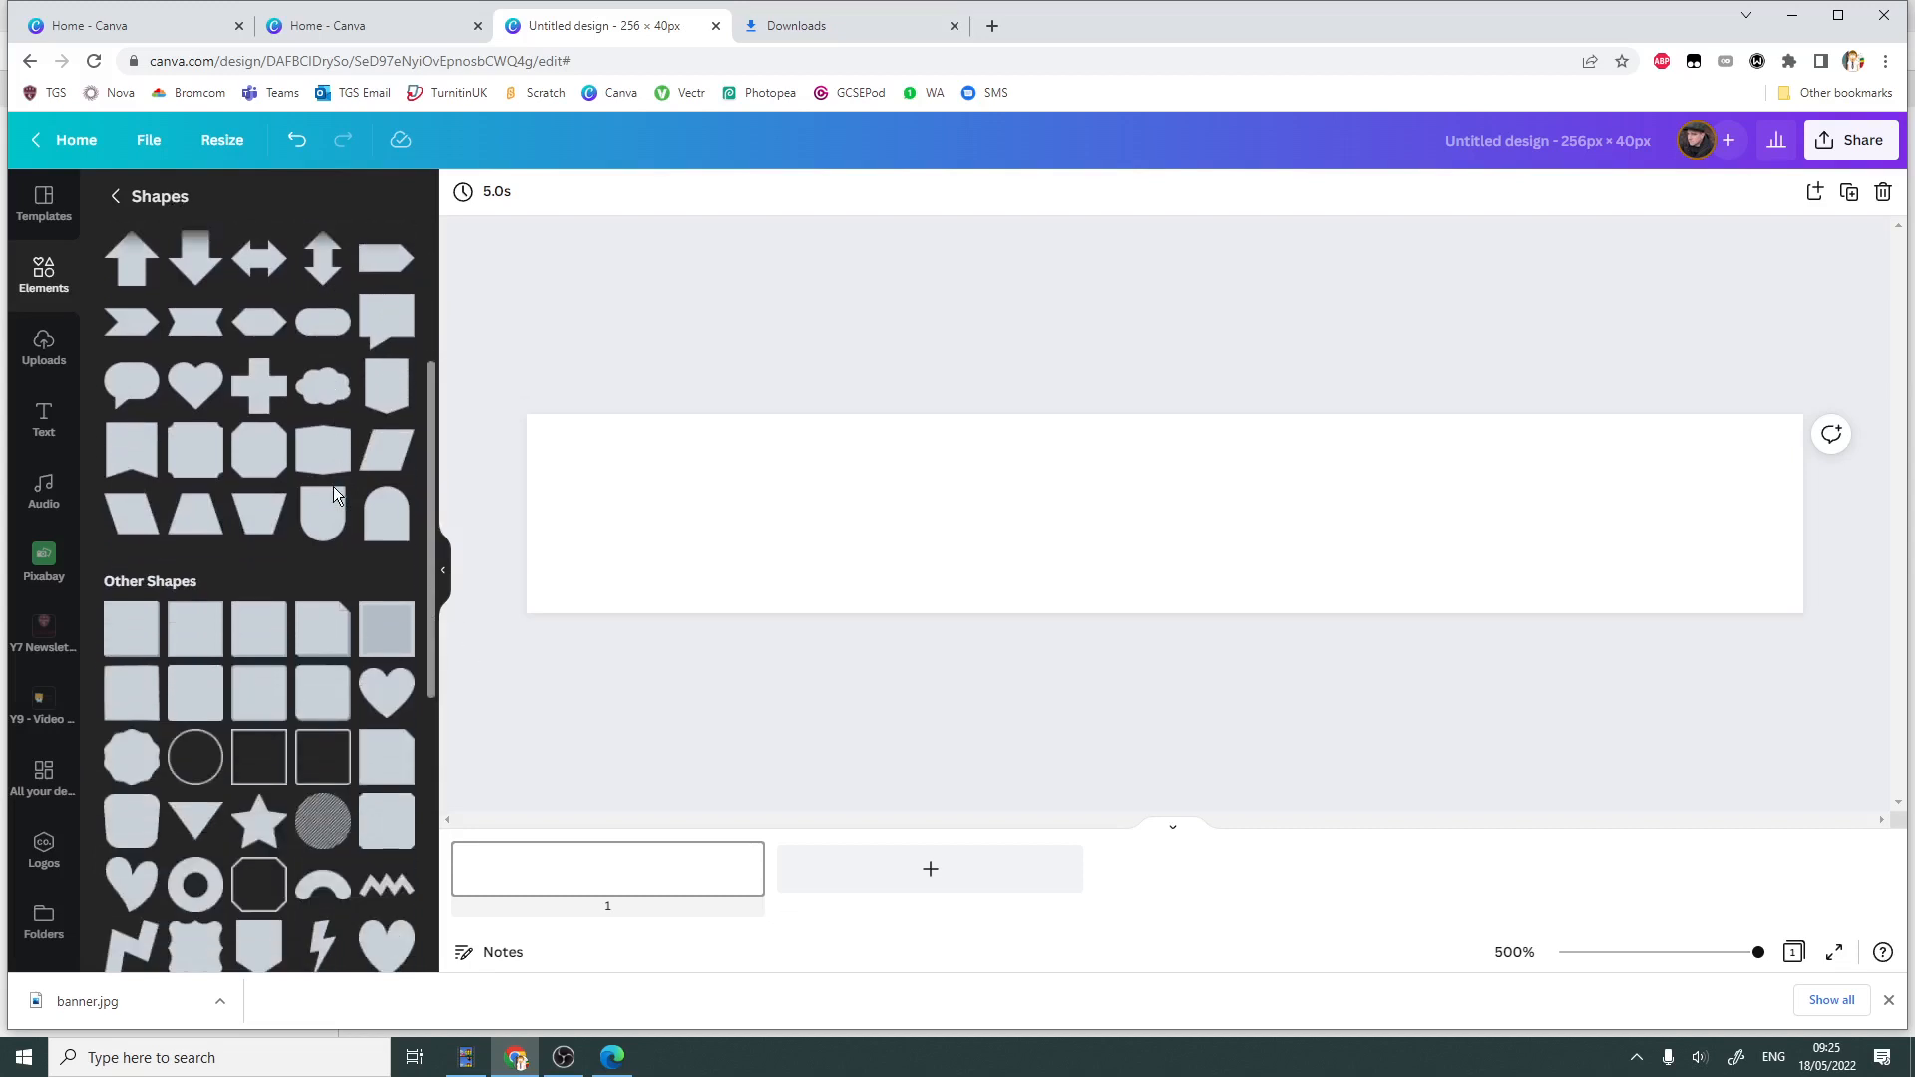
scroll(344, 505, down, 1)
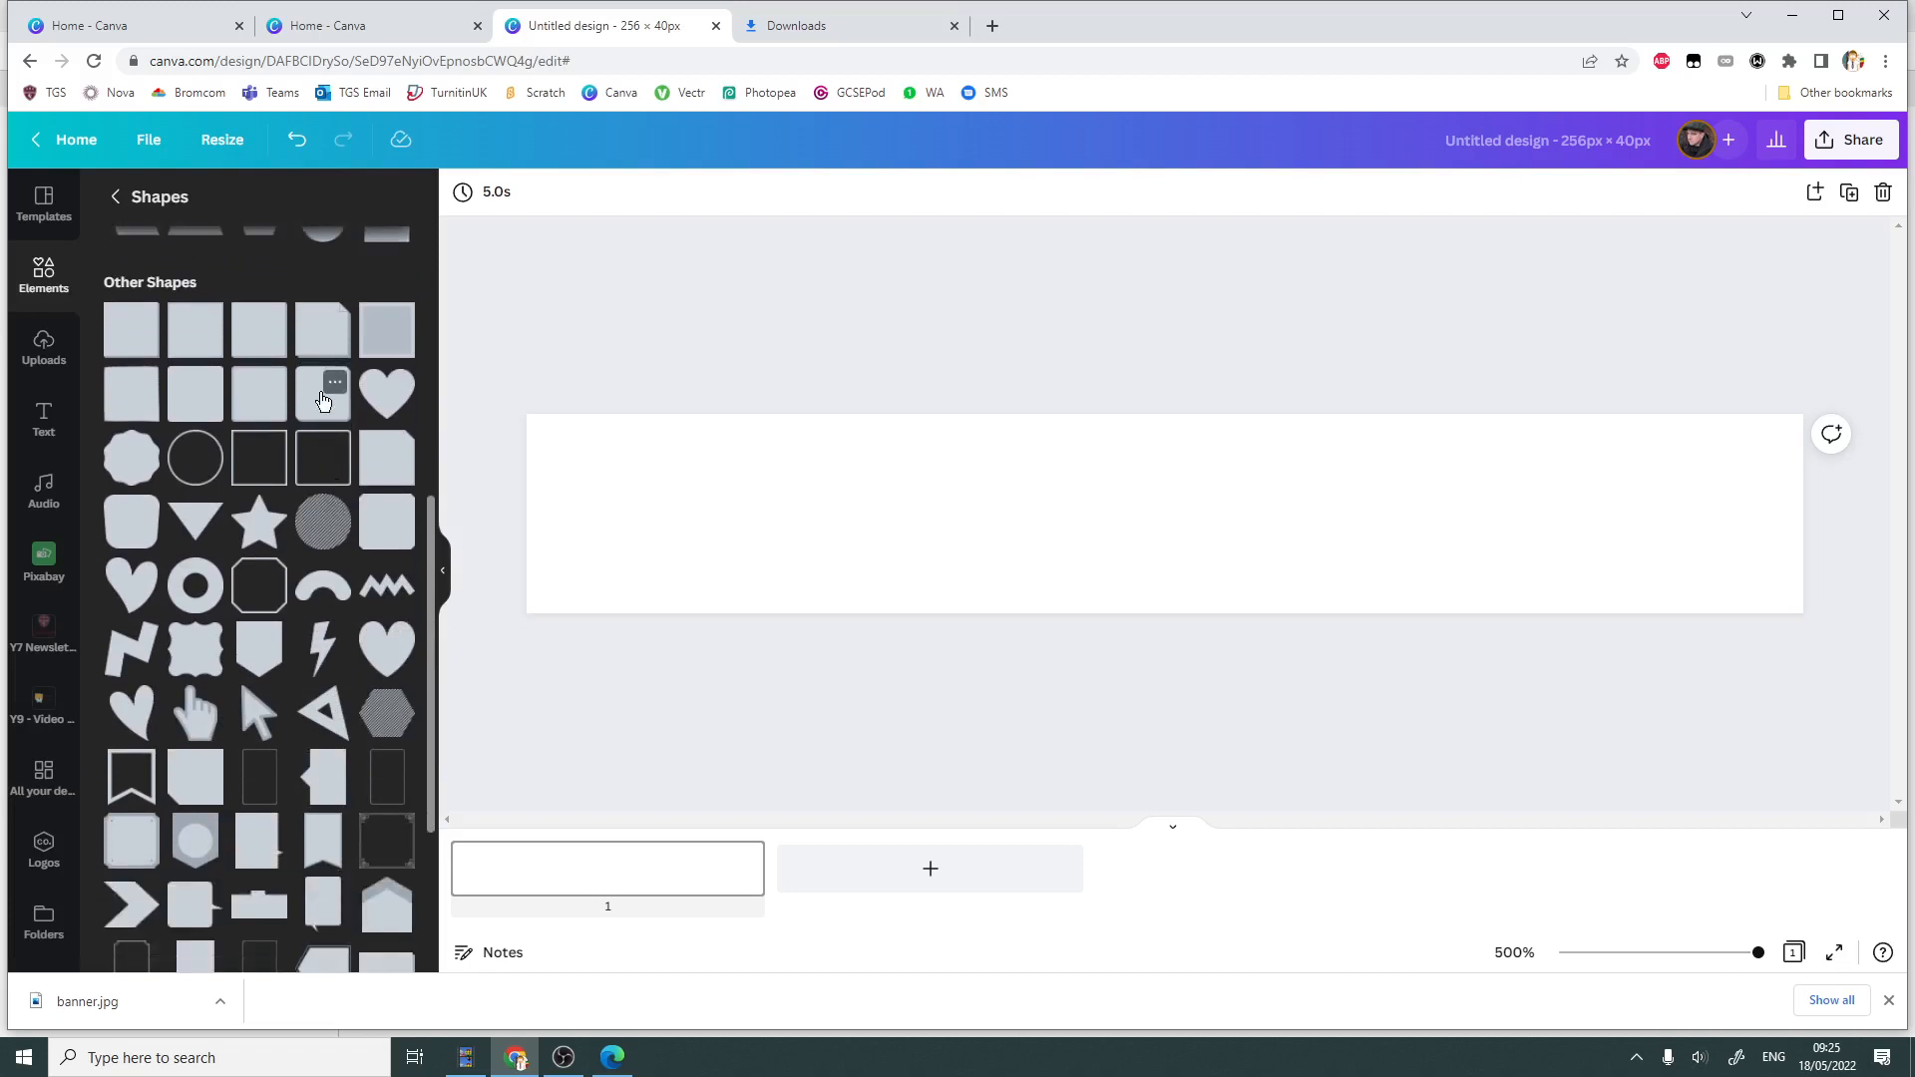
drag(327, 391, 626, 497)
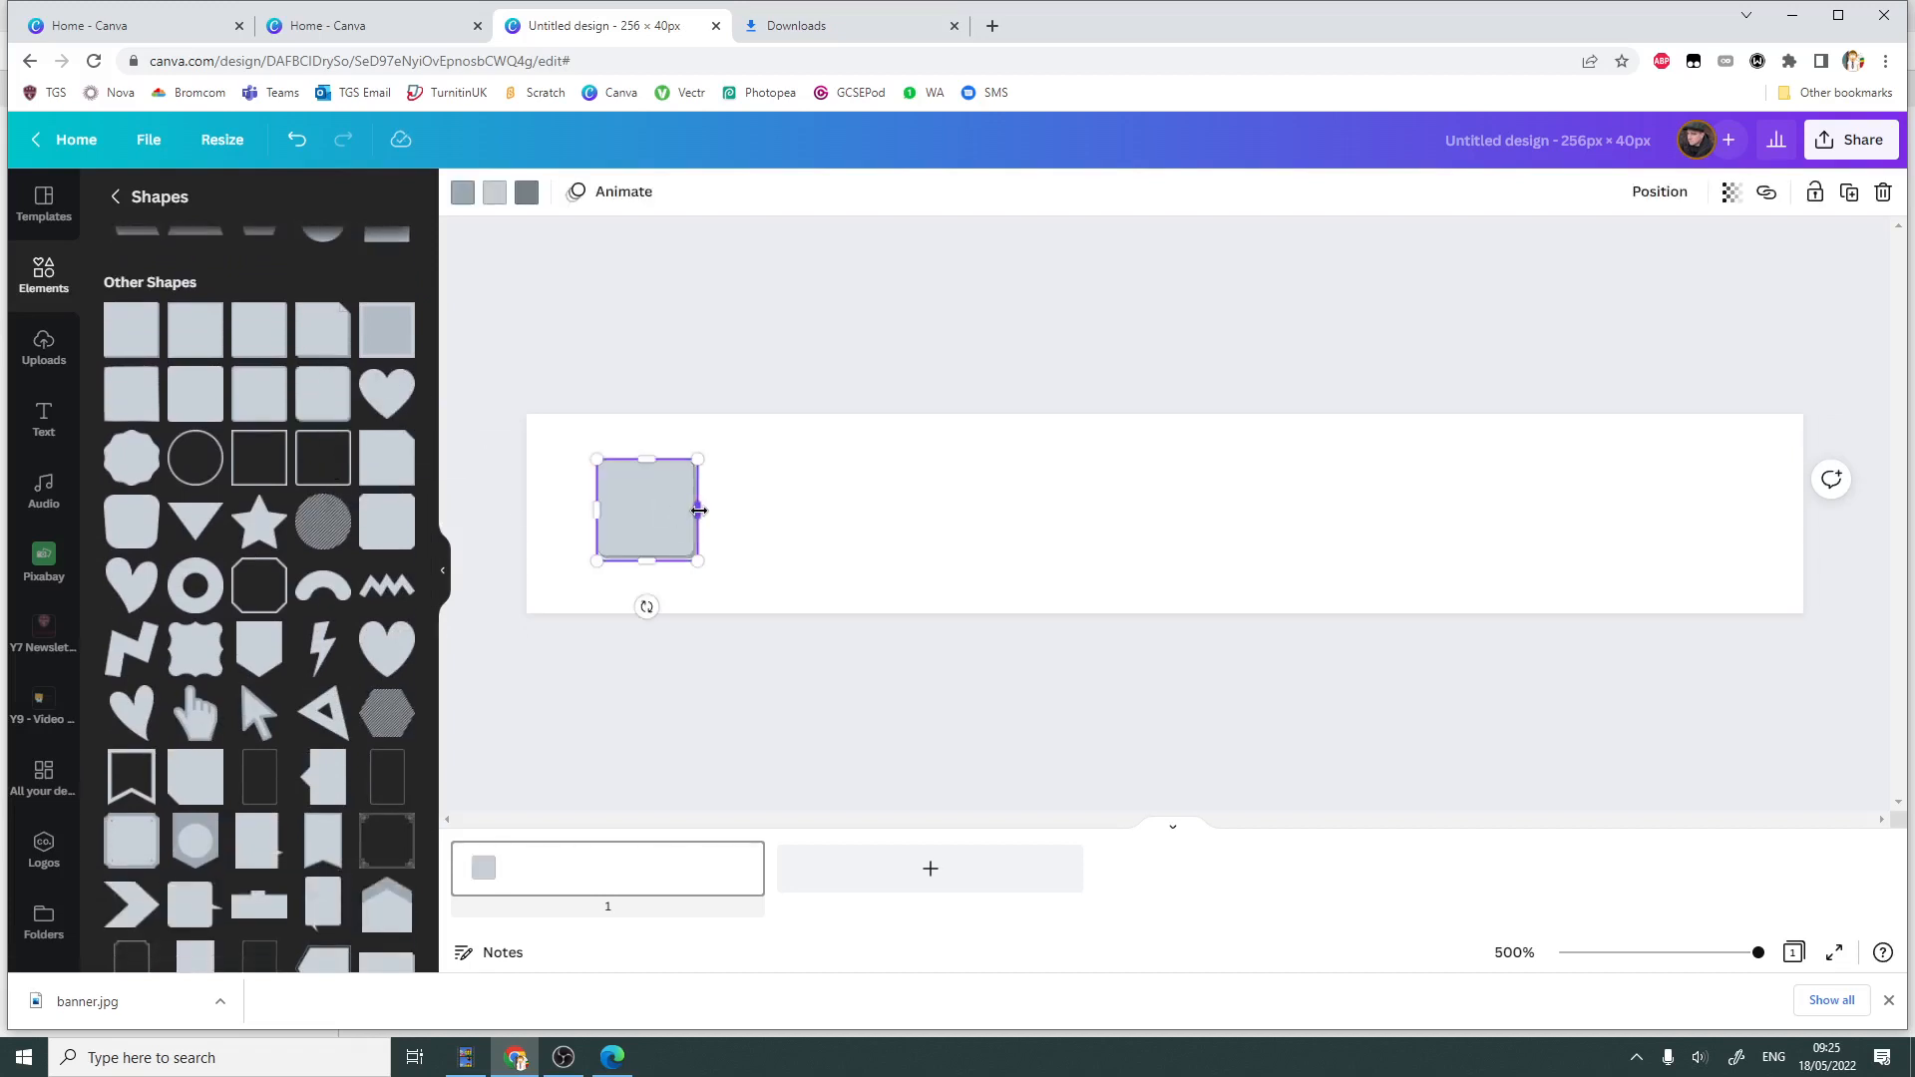
- Stretch the grey rounded square on all four sides so it fills the whole 256 × 40 px page
drag(904, 525, 1798, 467)
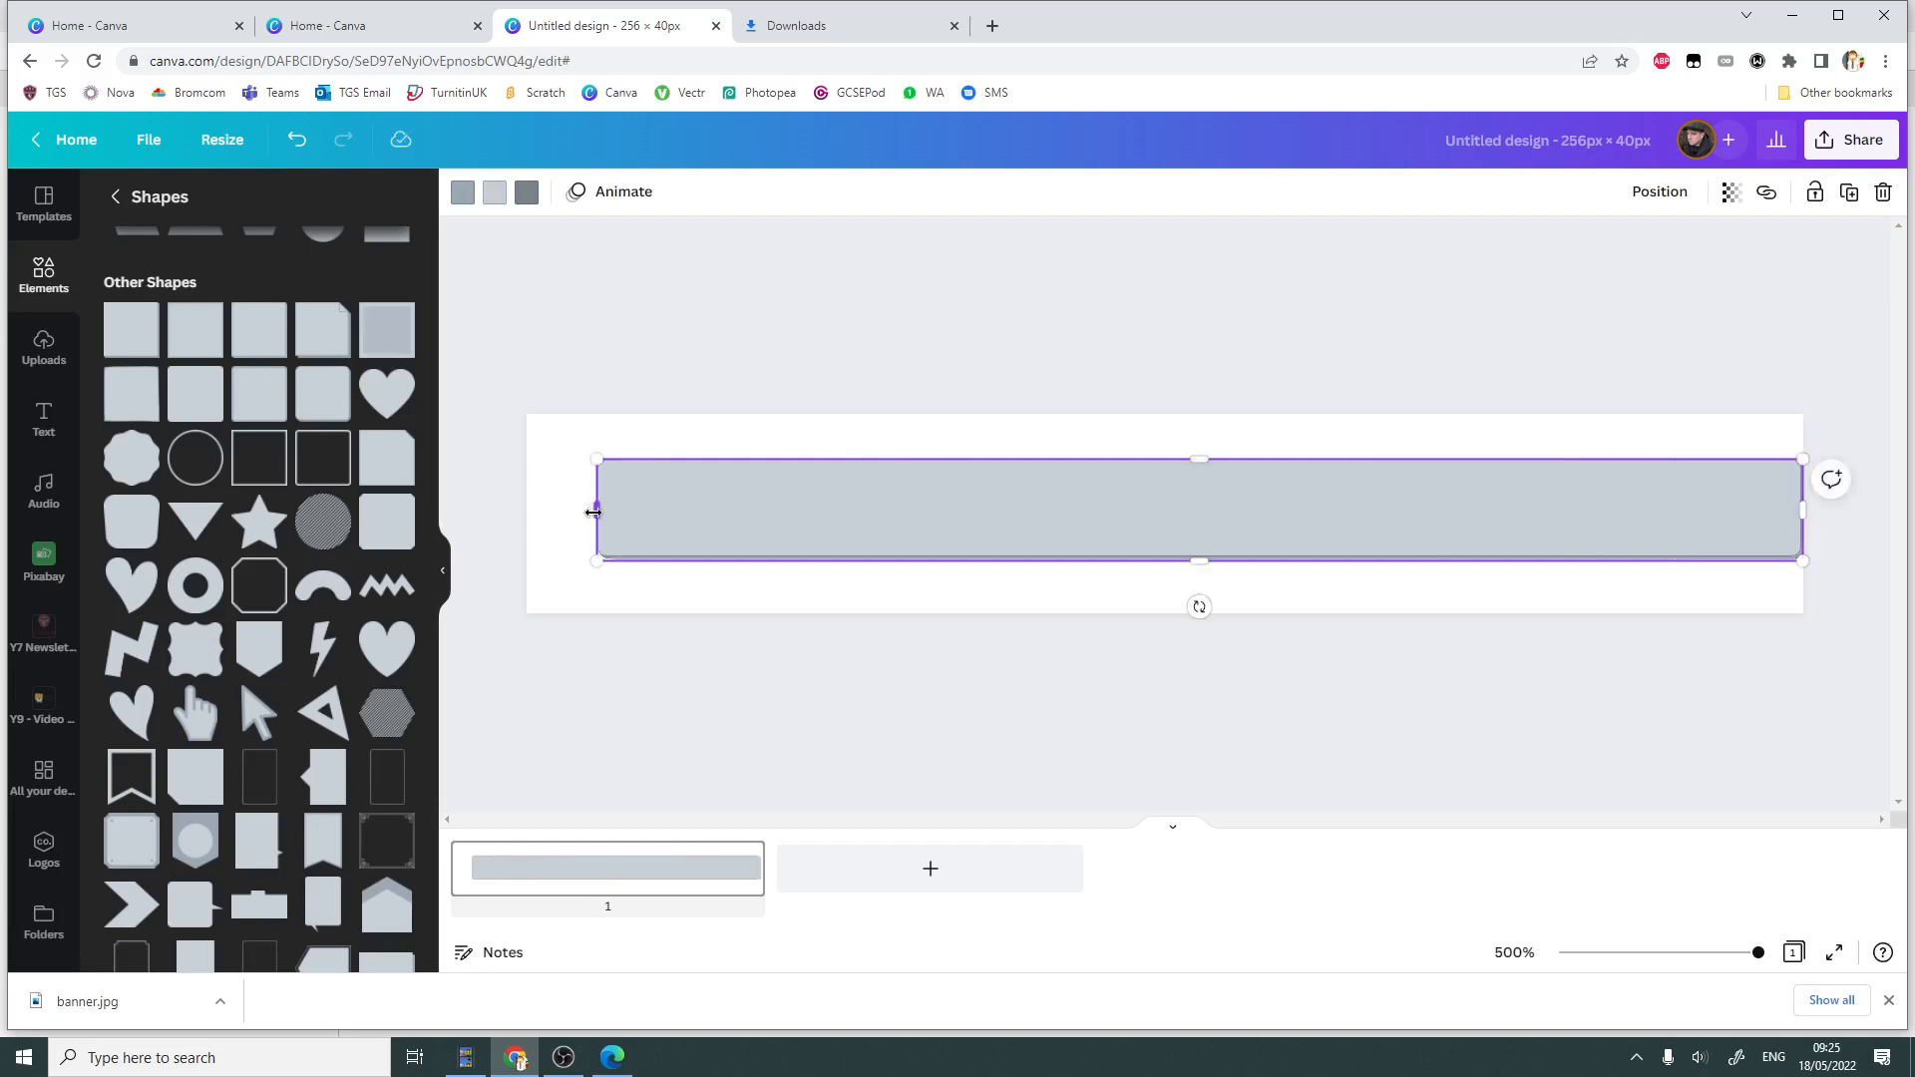
drag(593, 512, 526, 509)
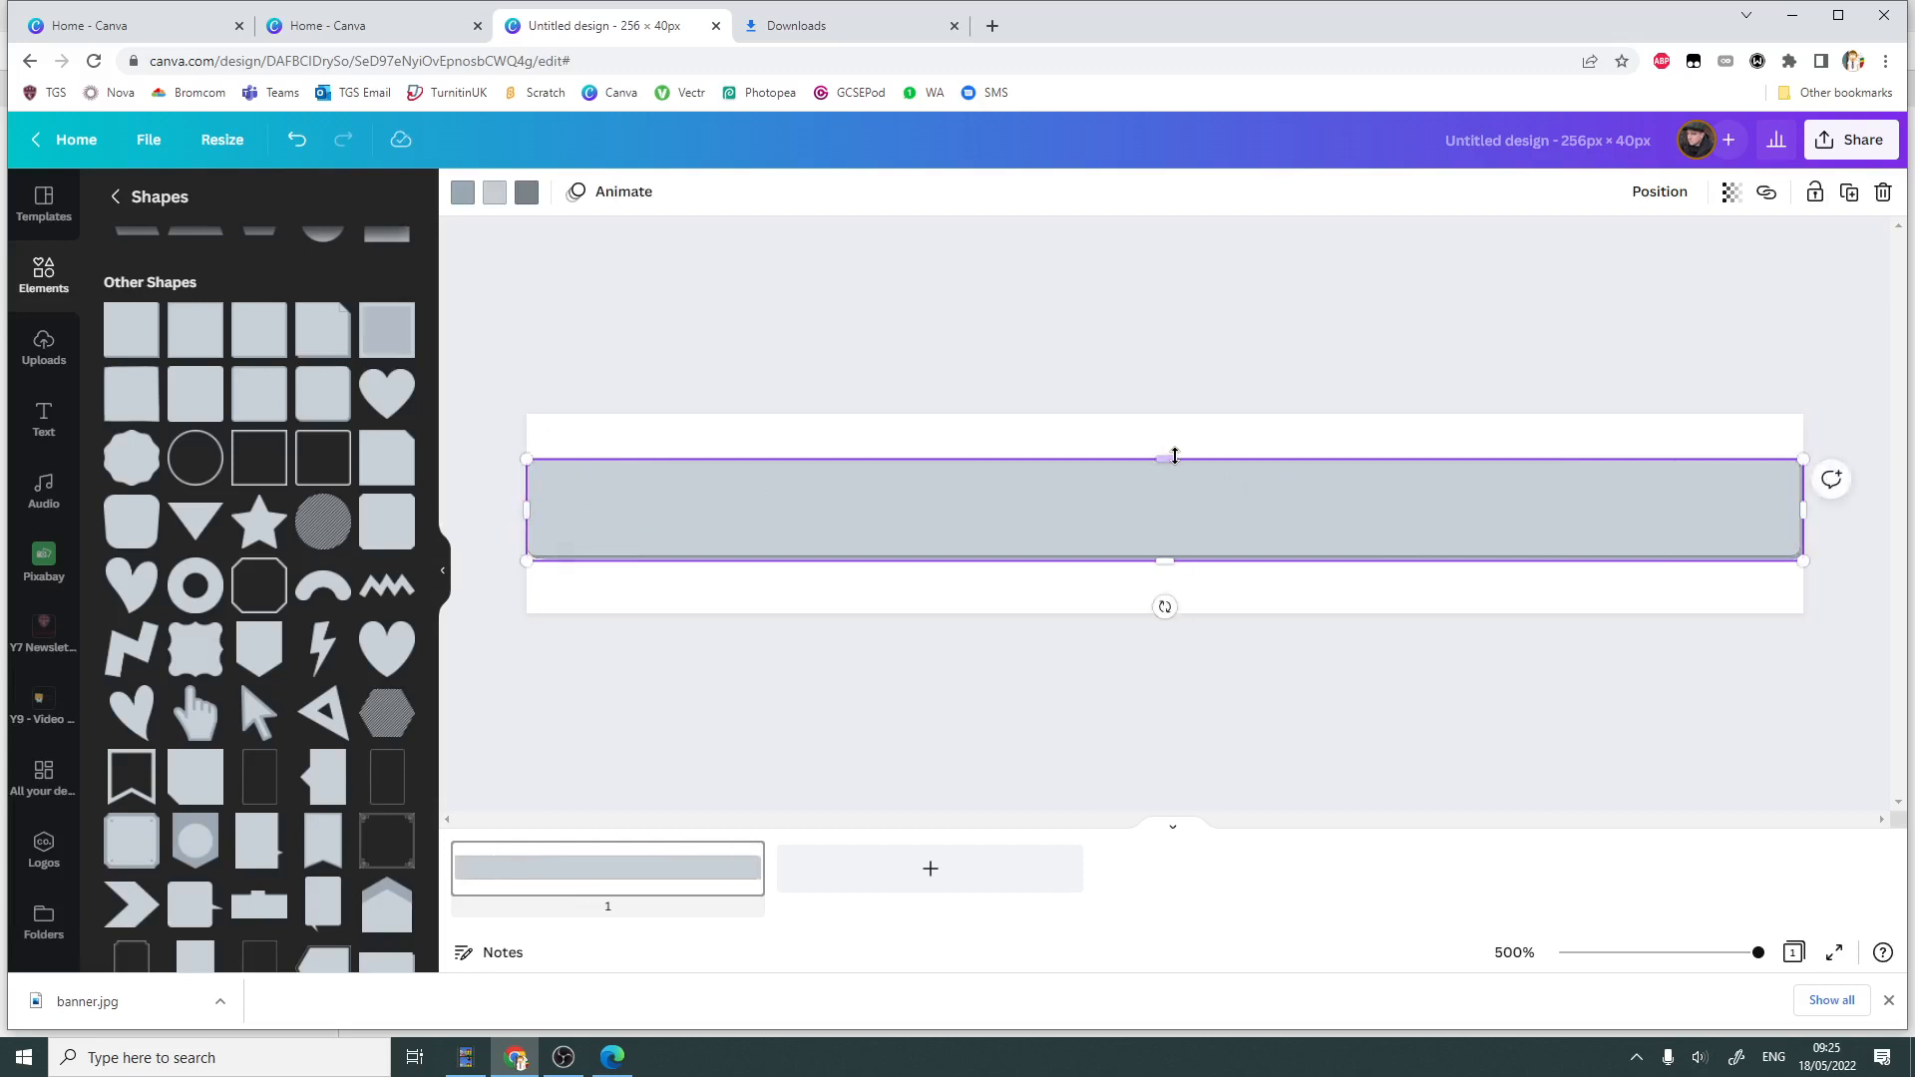
drag(1162, 447, 1162, 415)
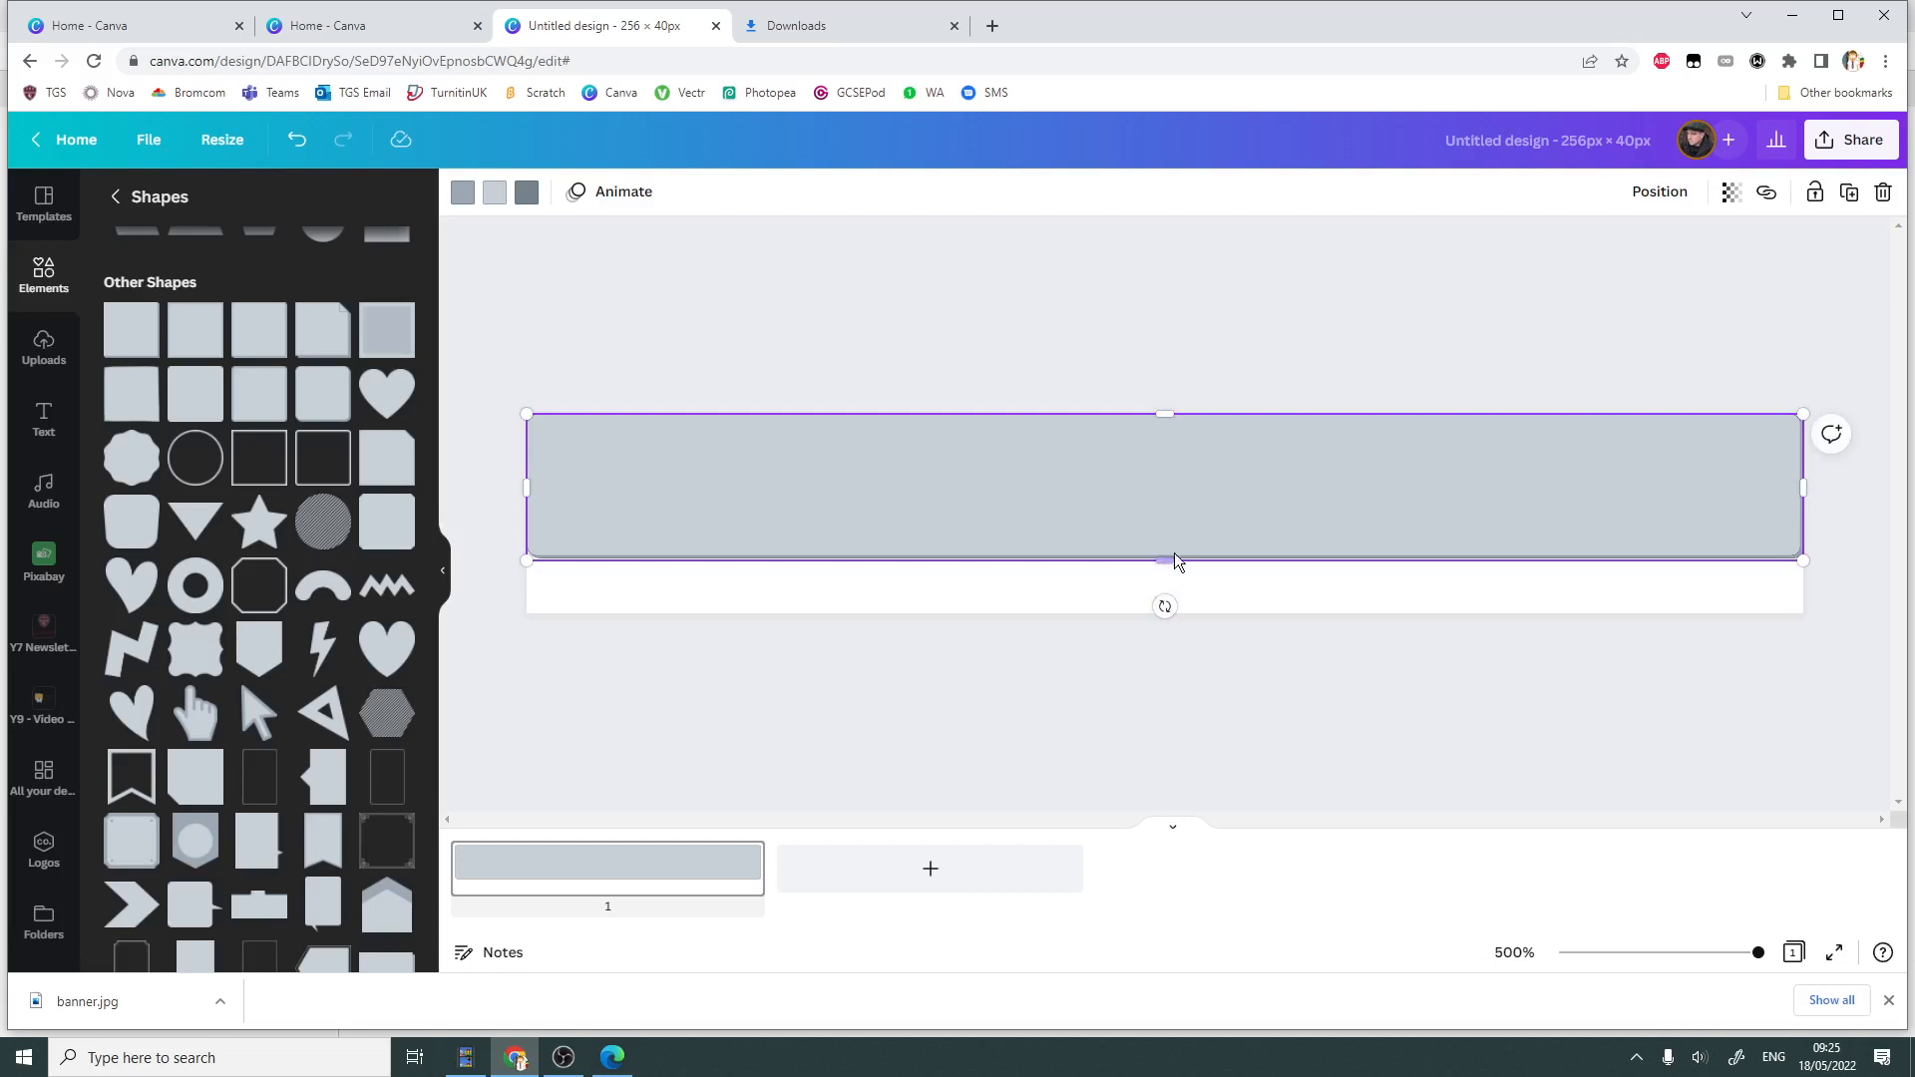
drag(1172, 560, 1169, 610)
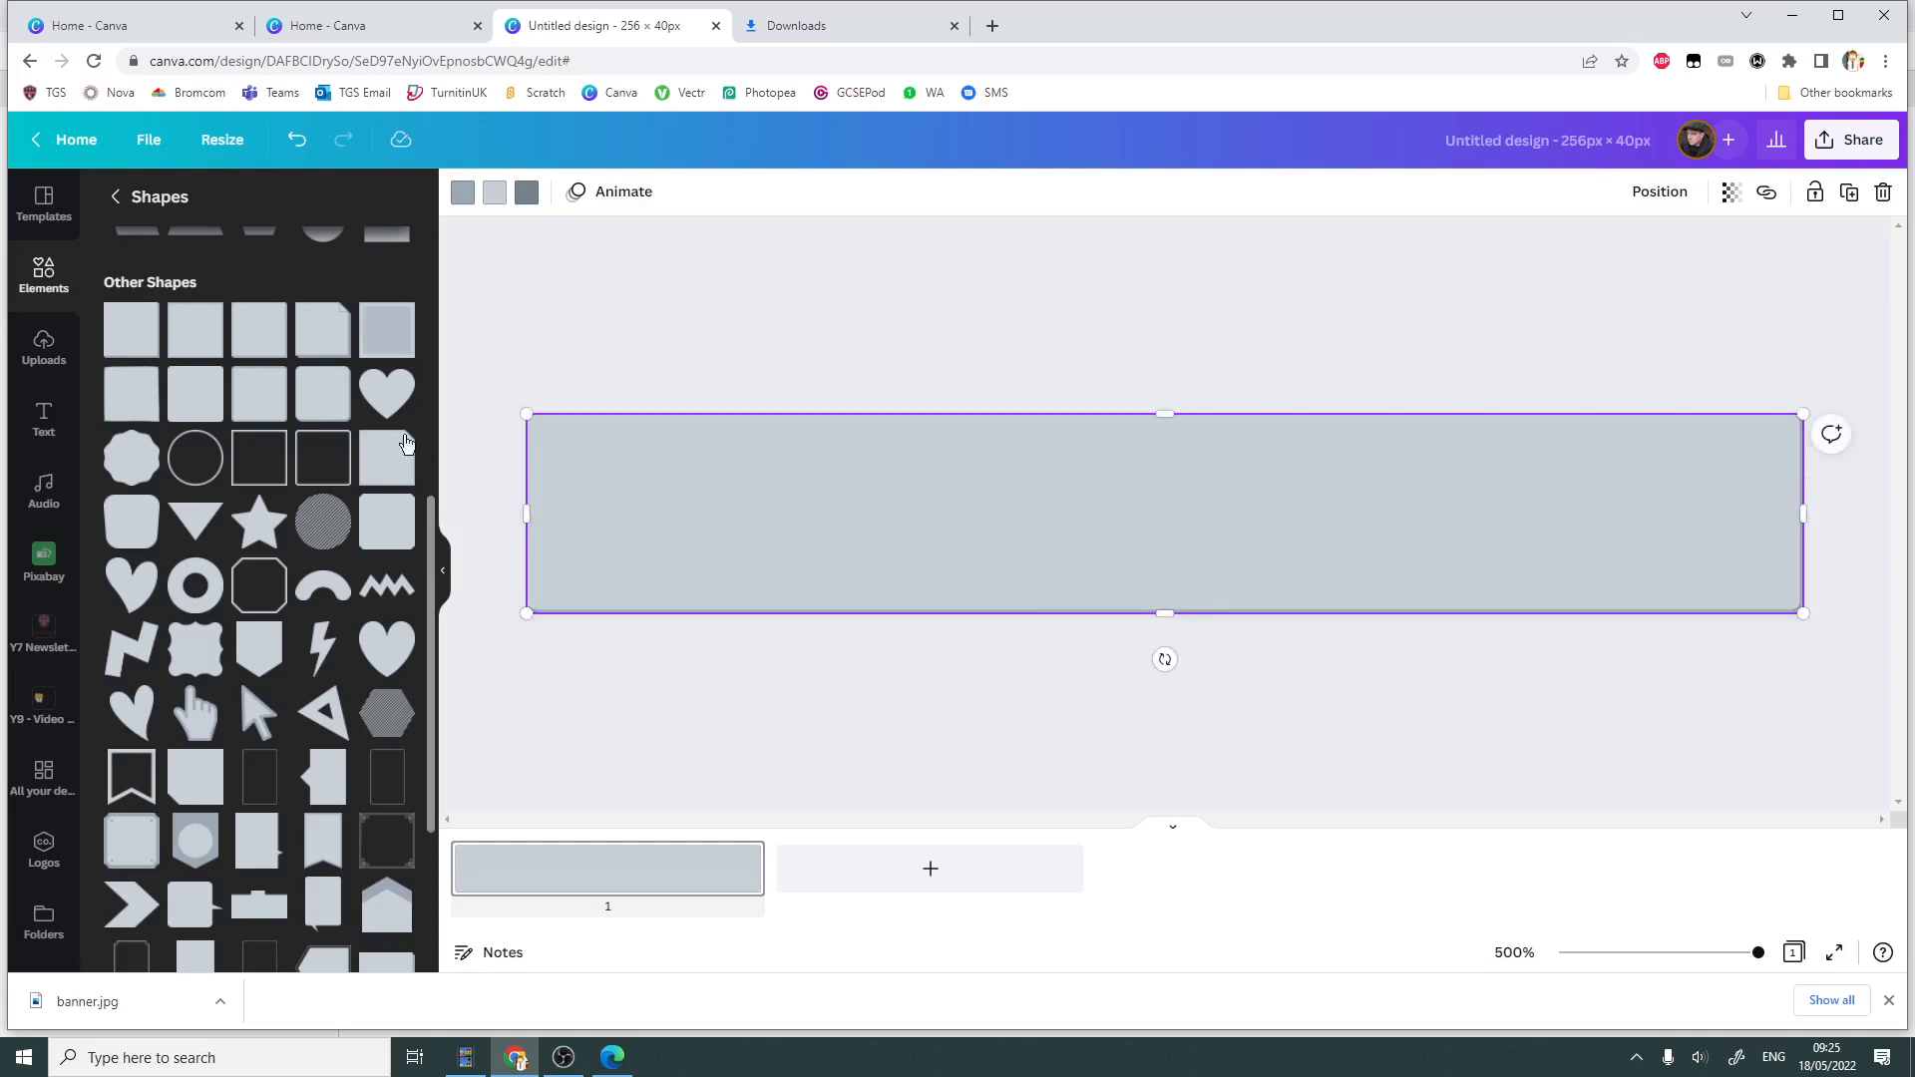
click(493, 458)
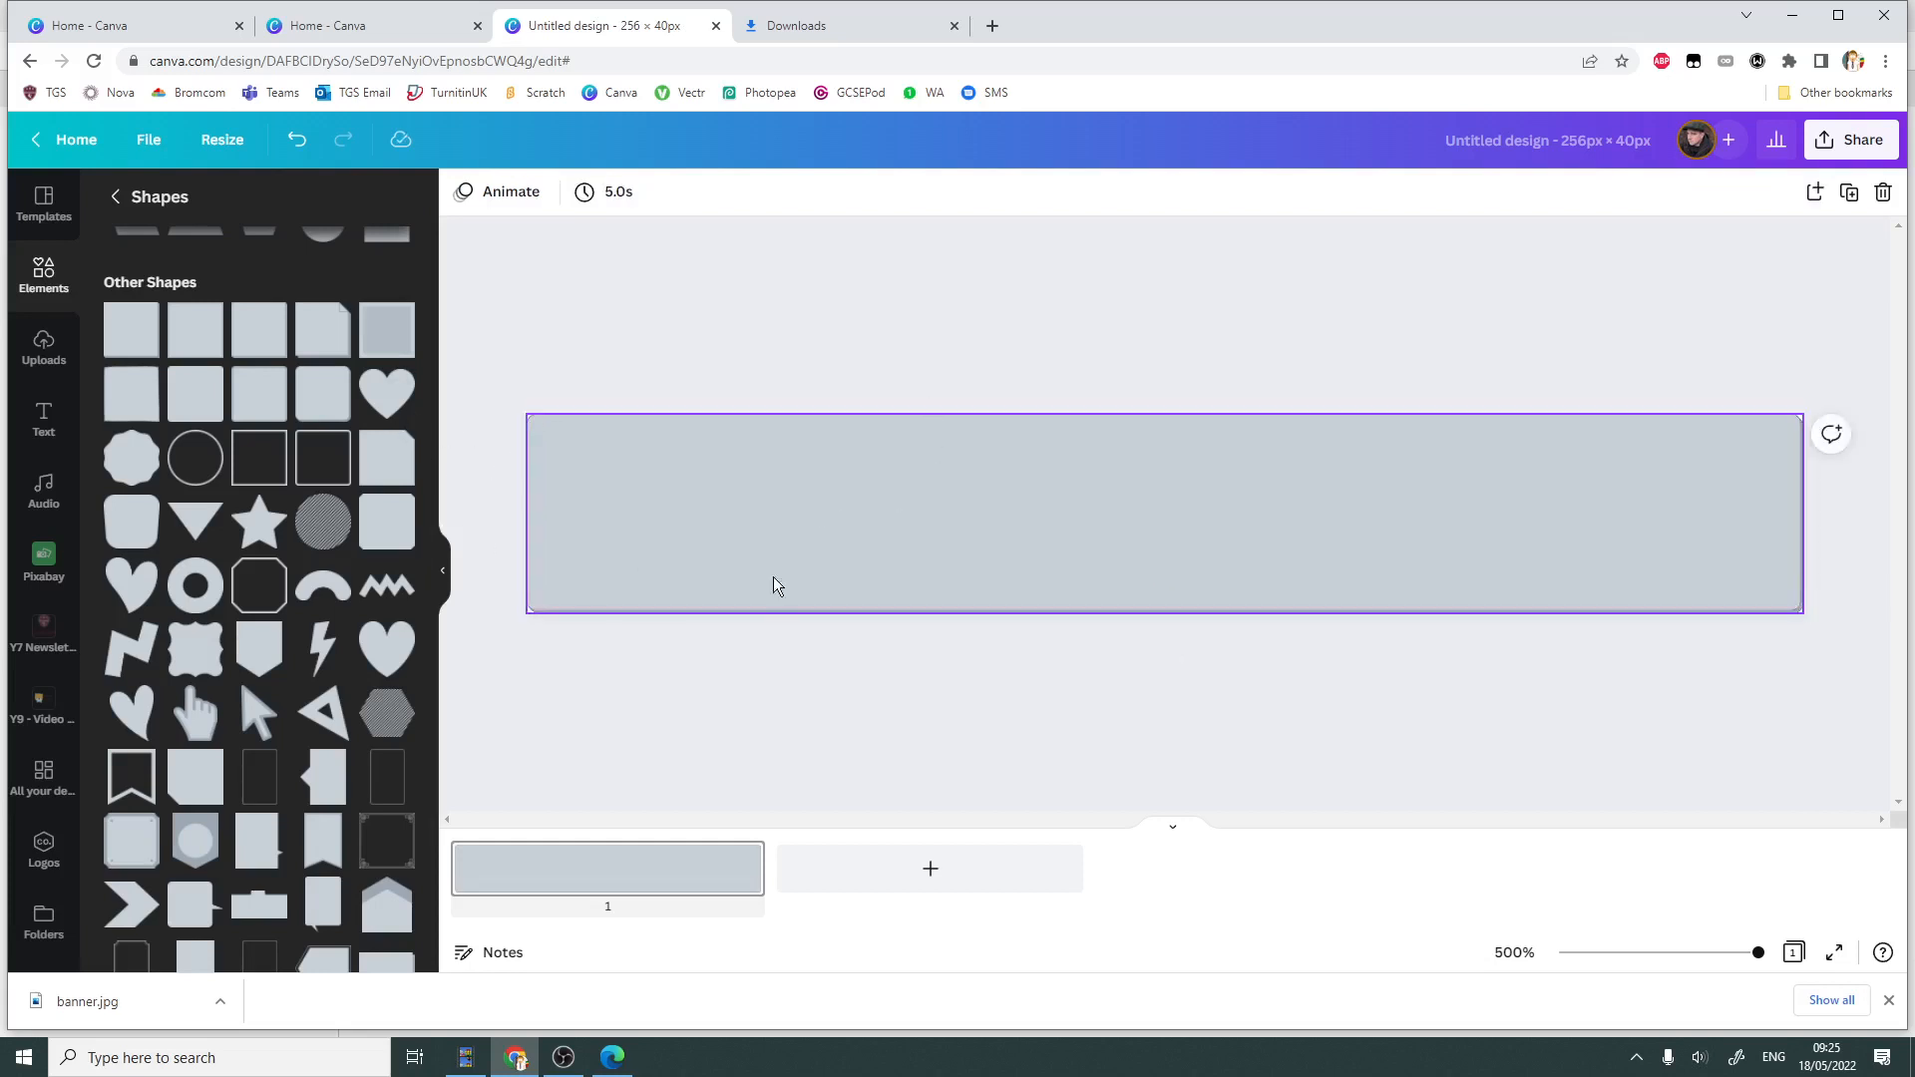
- Recolour the button shape with light blue as its first colour, turquoise as its second and black as its third
click(620, 525)
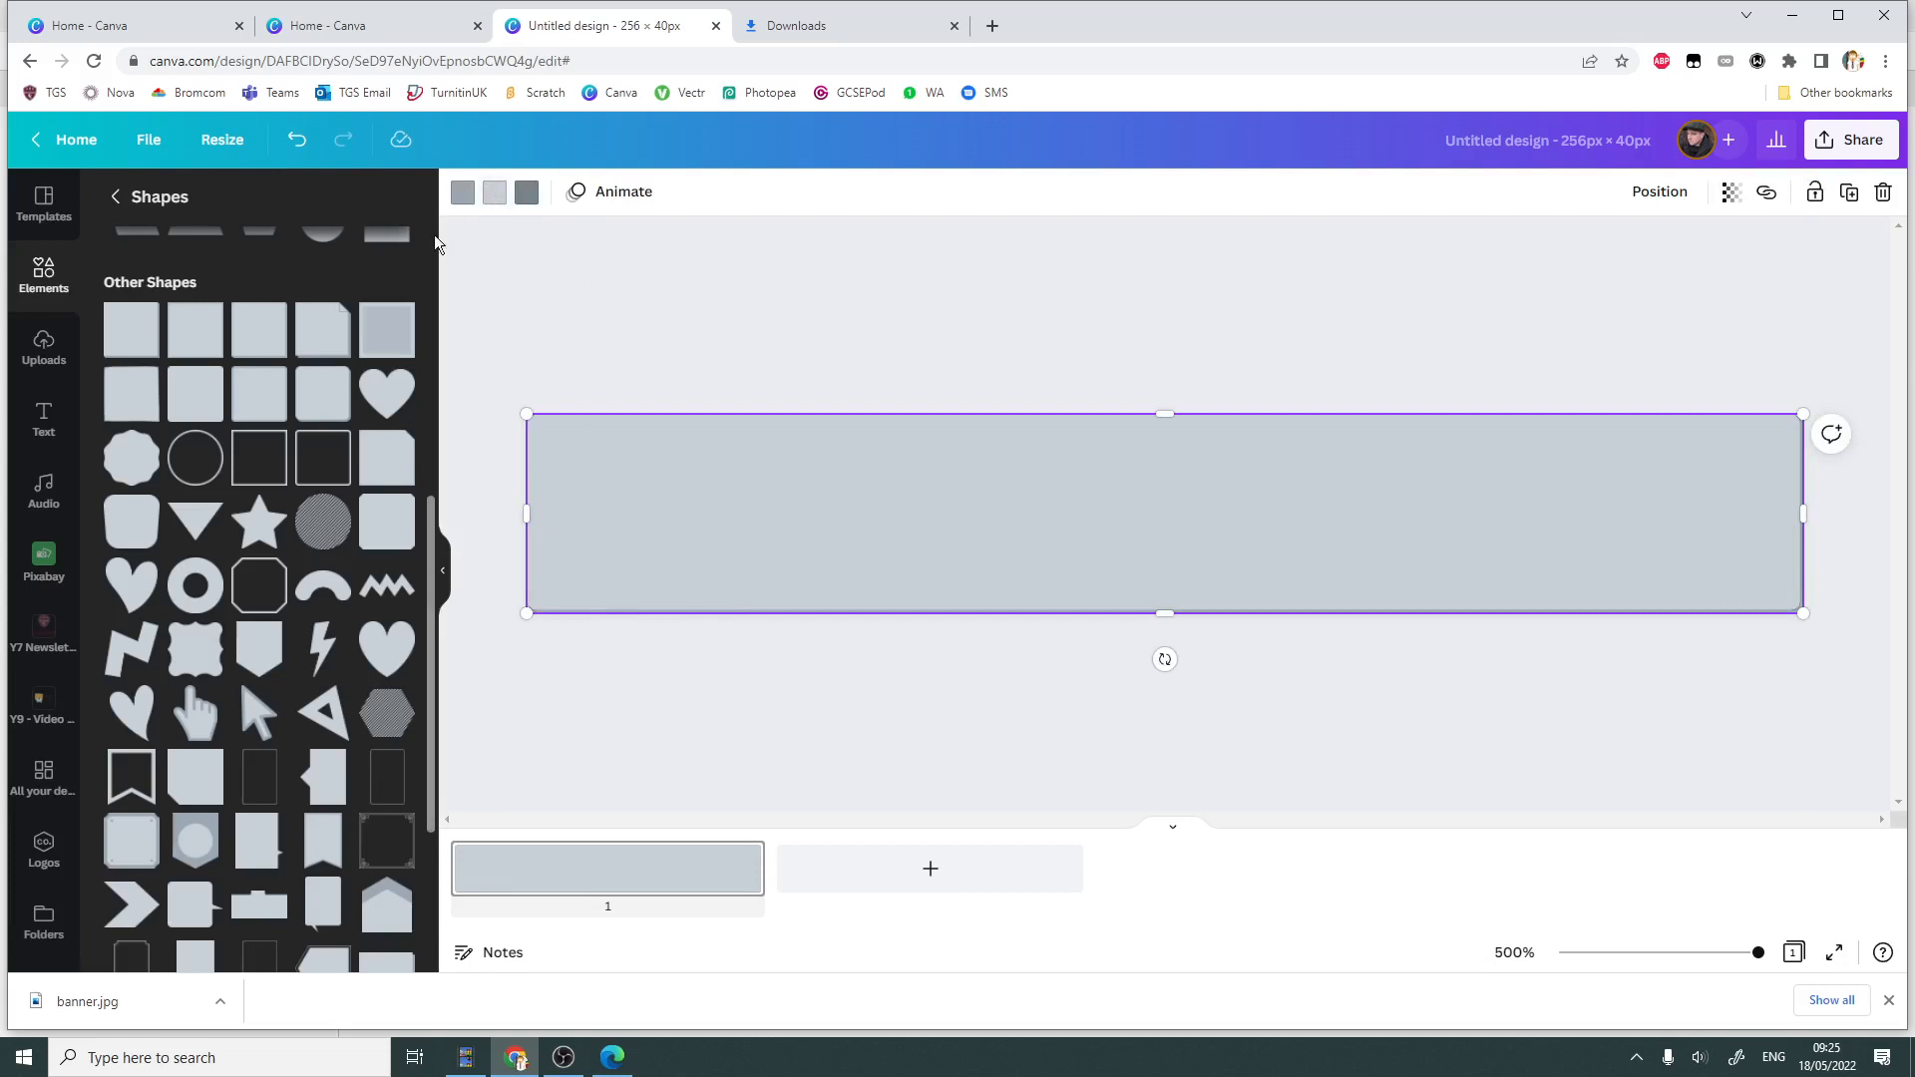
click(463, 193)
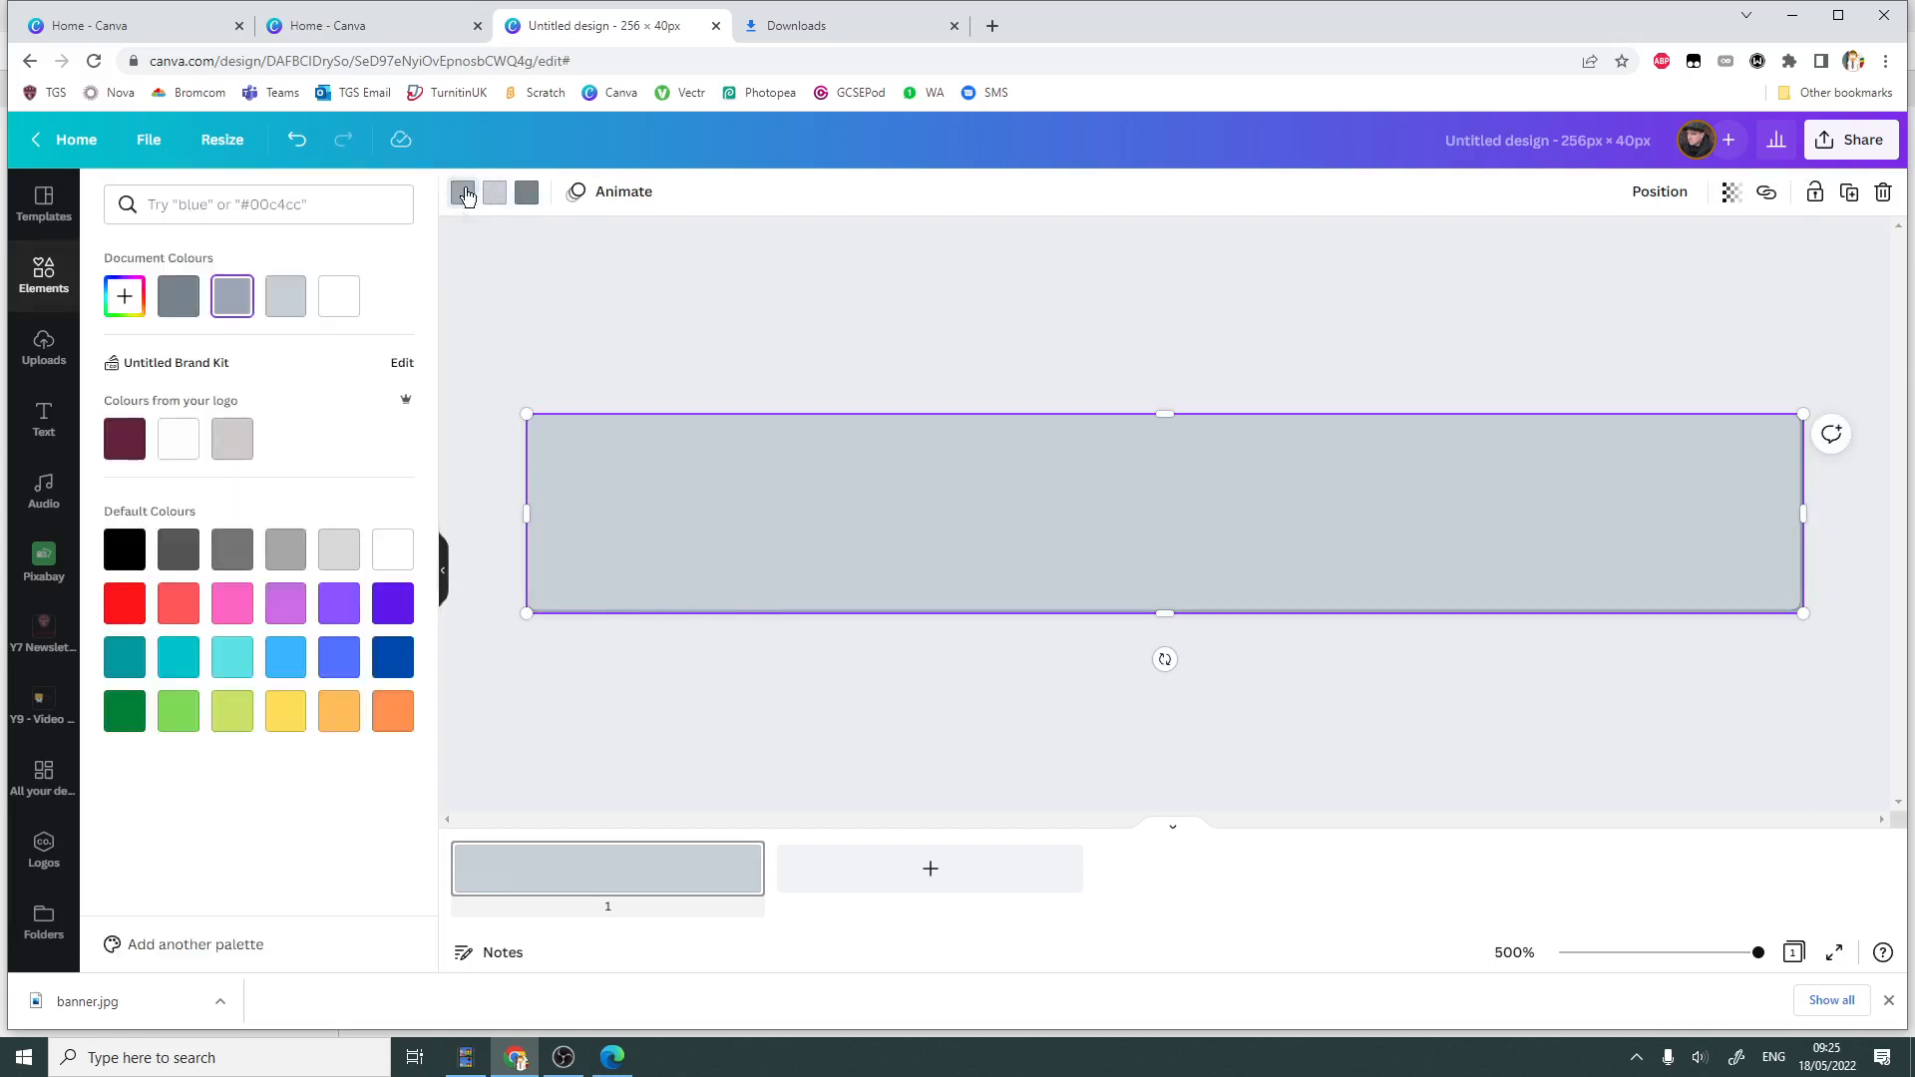
click(284, 660)
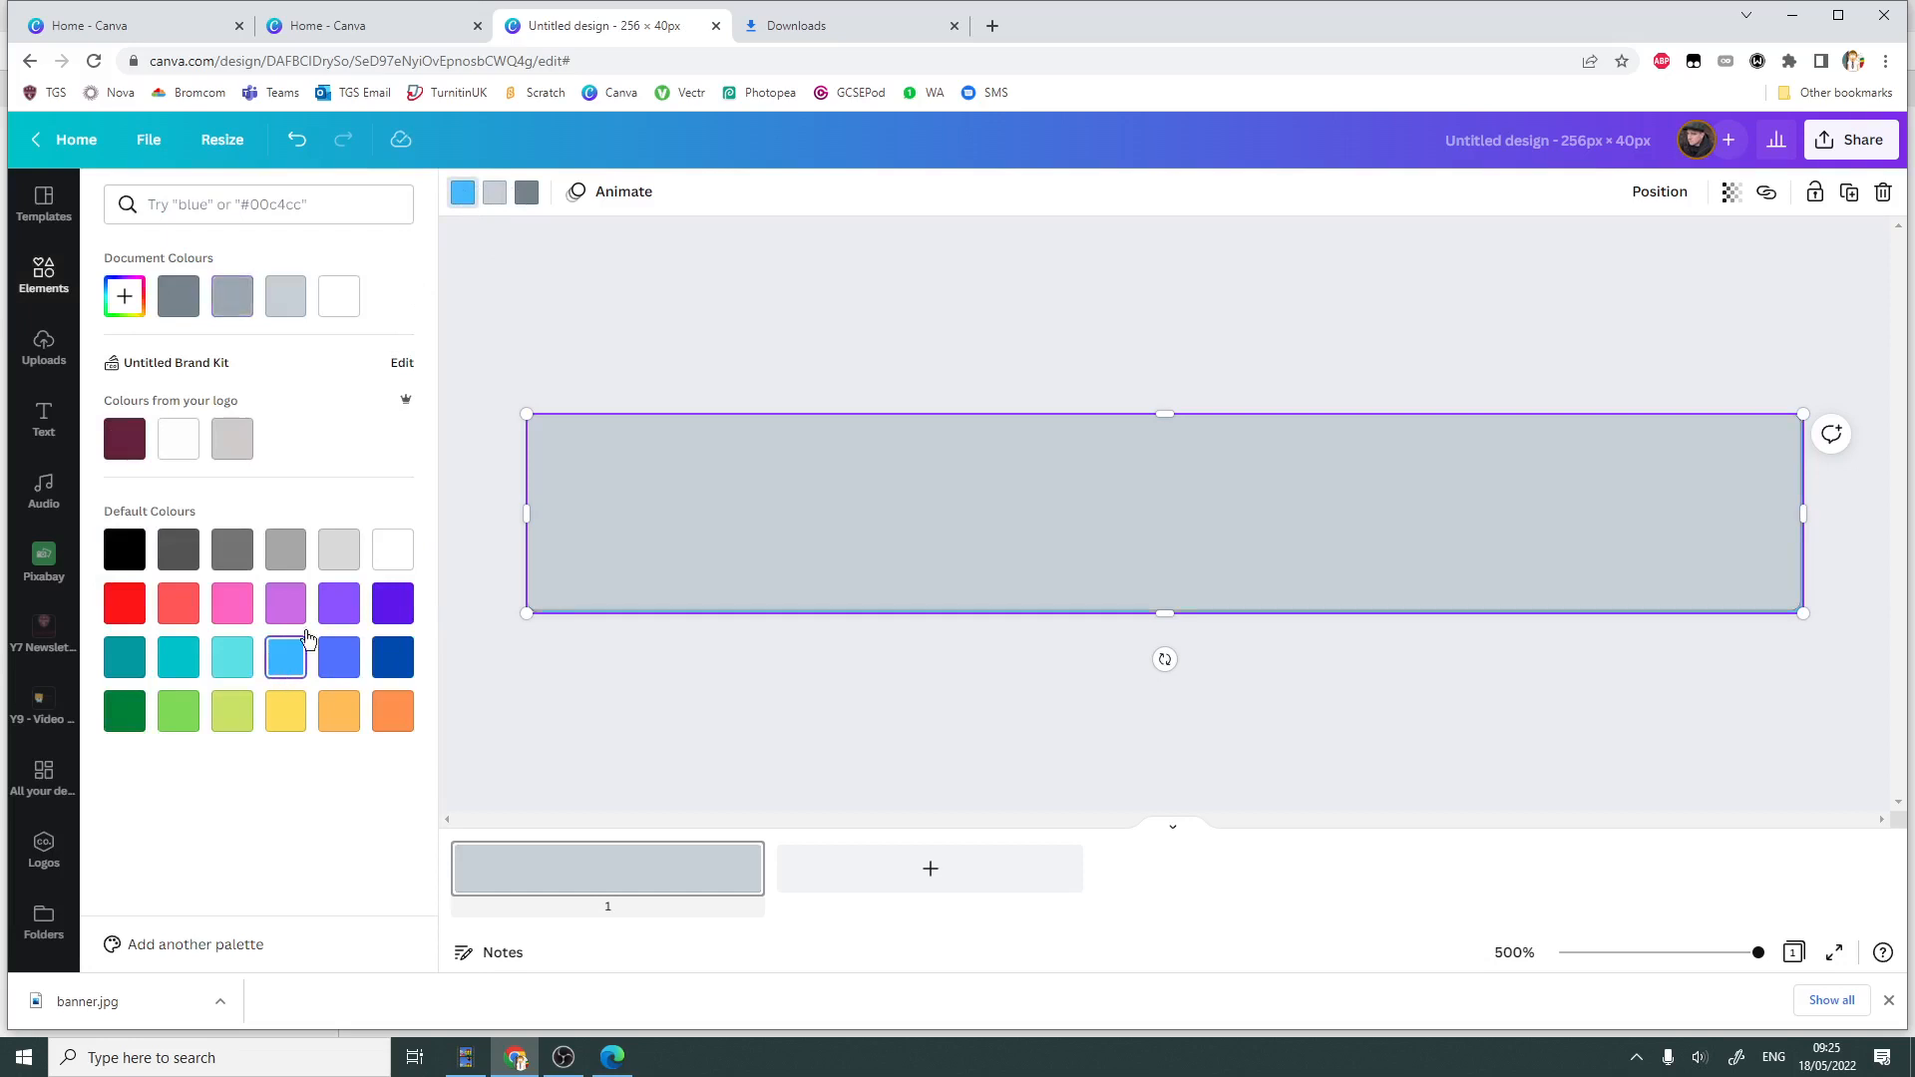
click(492, 193)
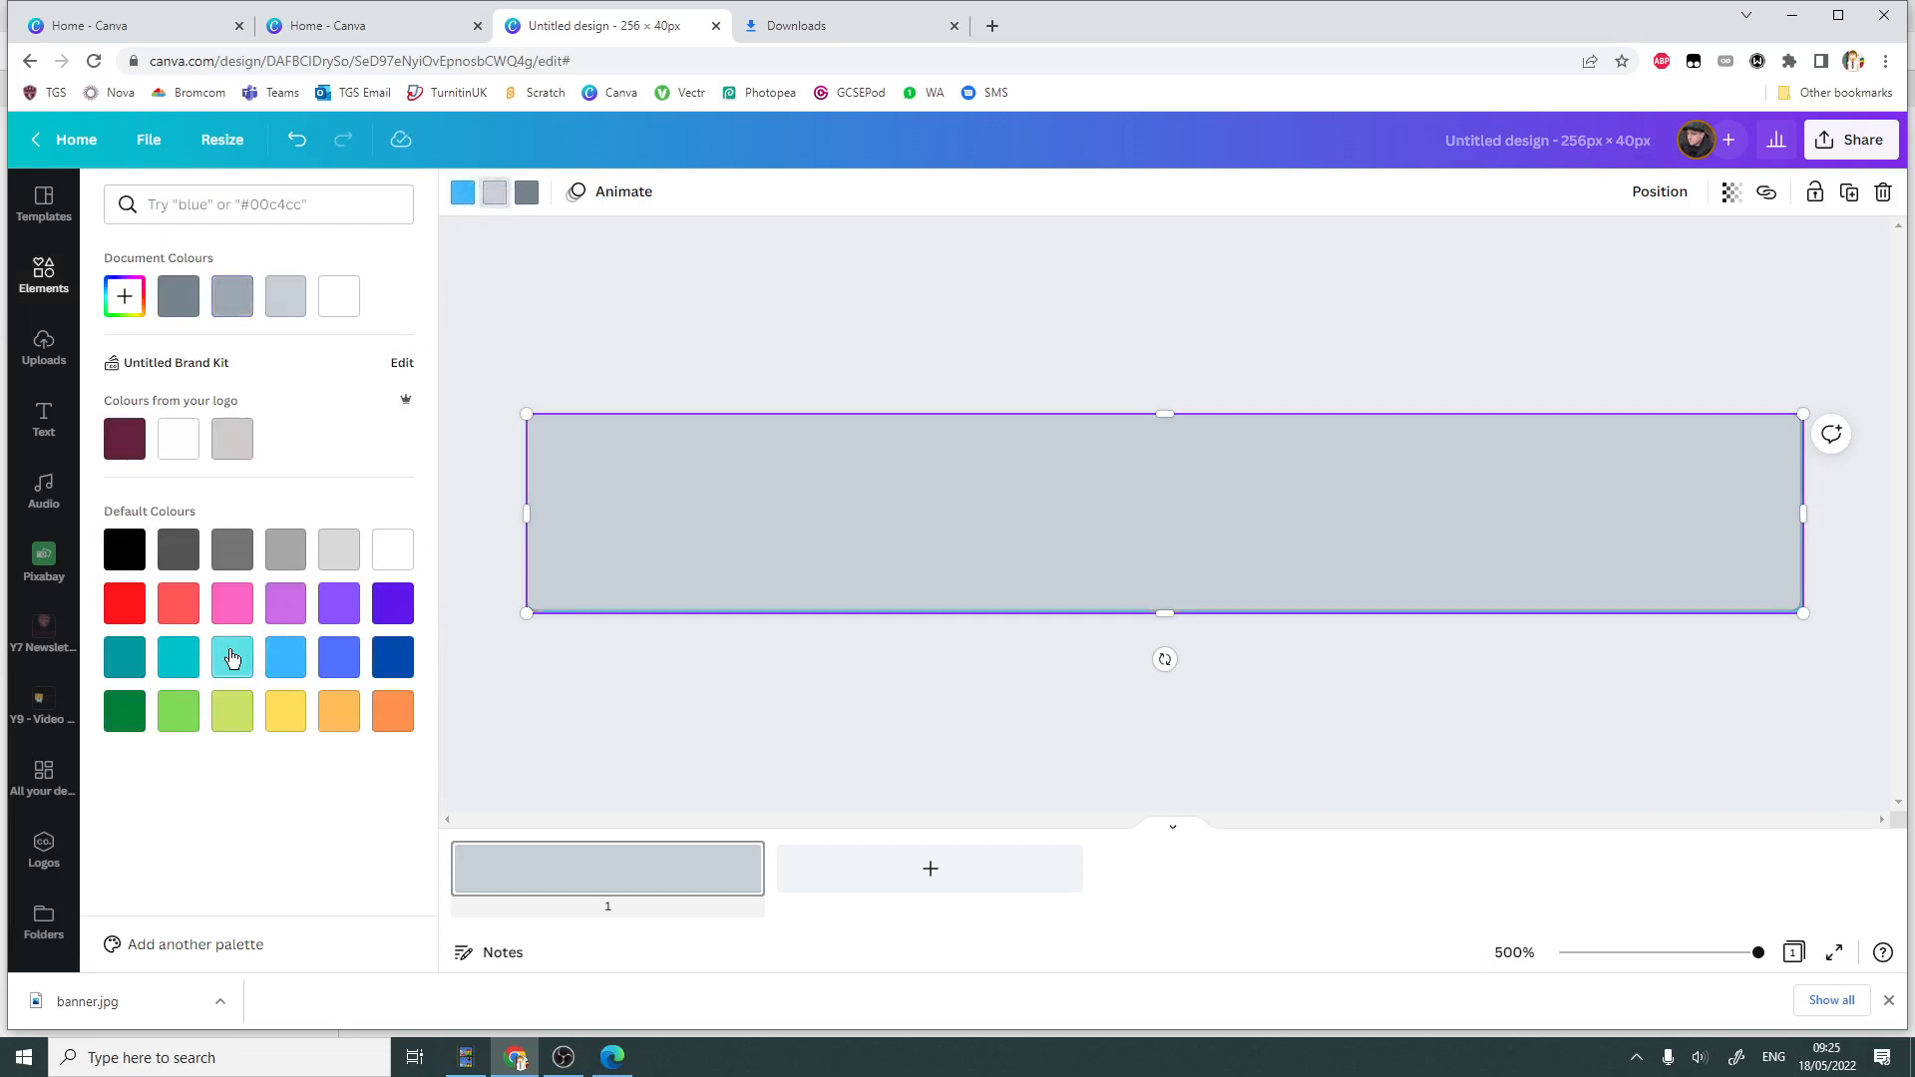
click(233, 657)
click(520, 201)
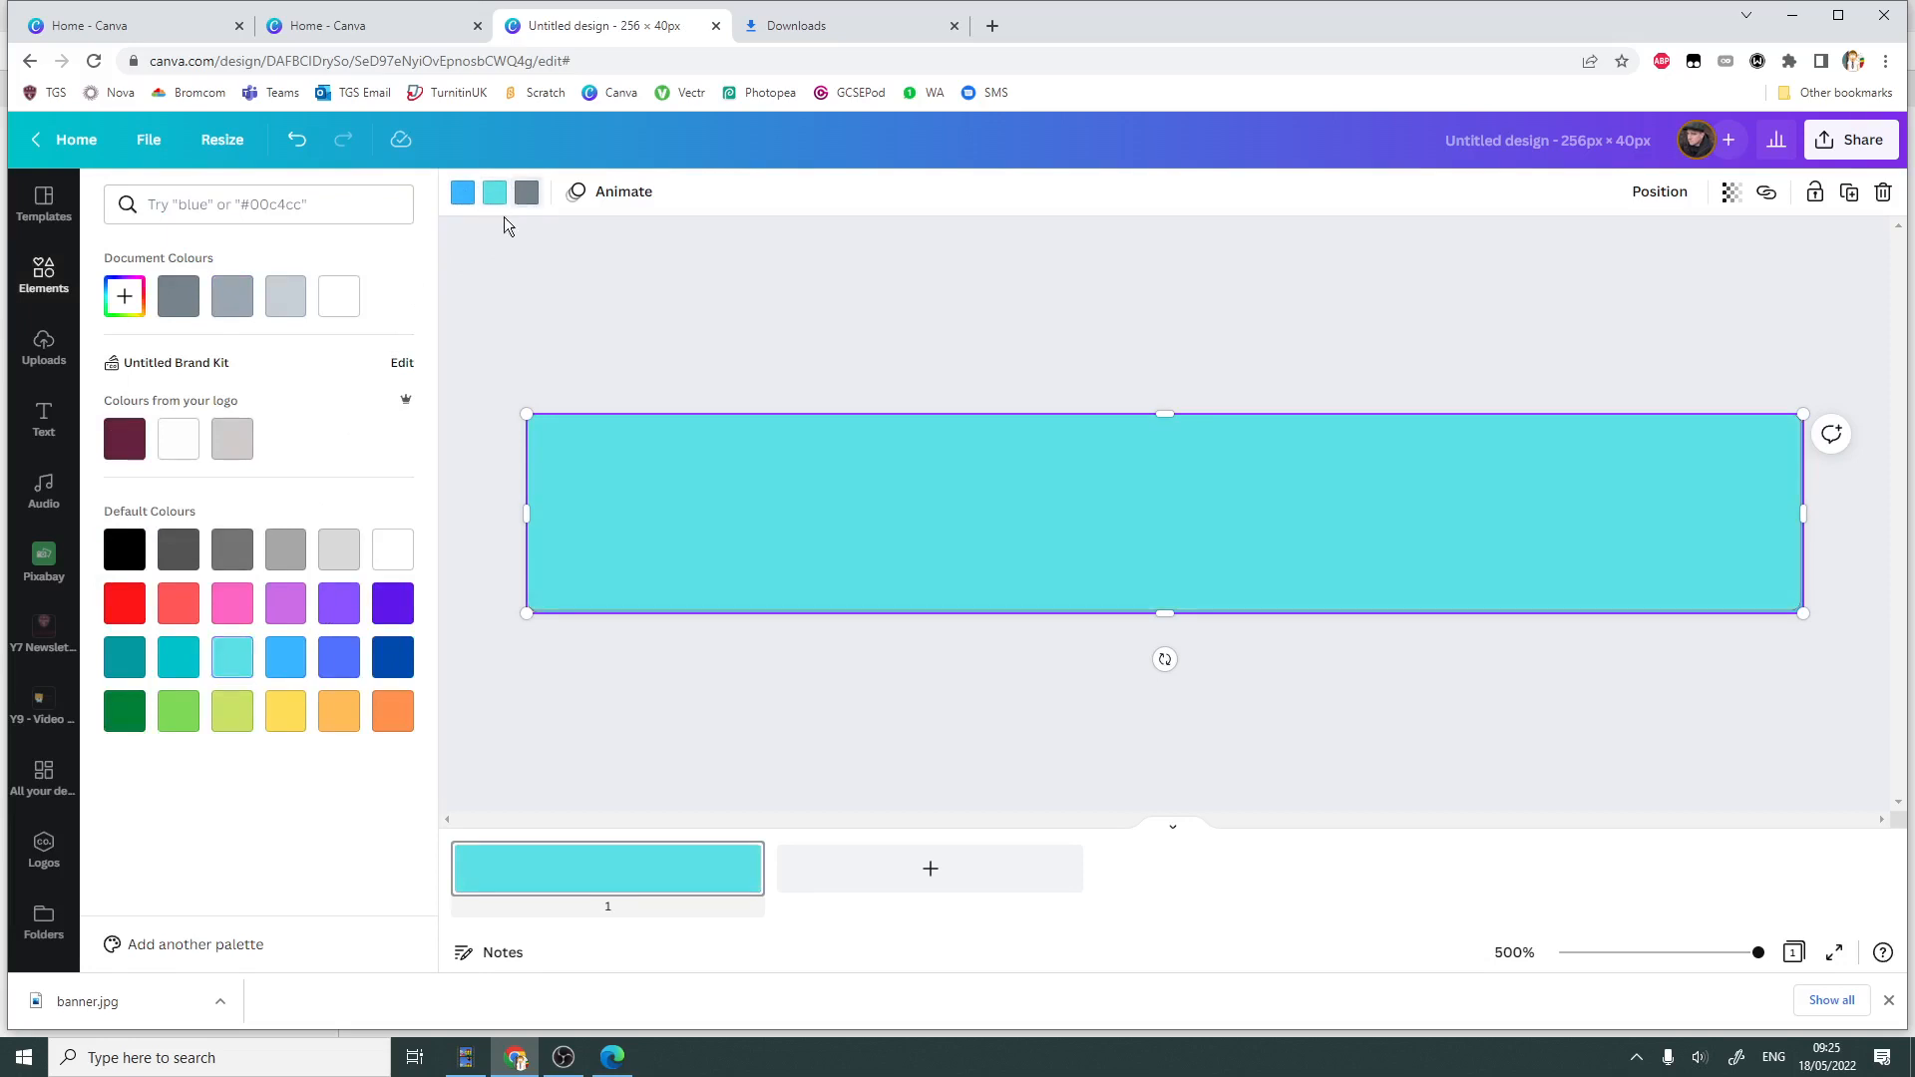
click(127, 547)
click(641, 721)
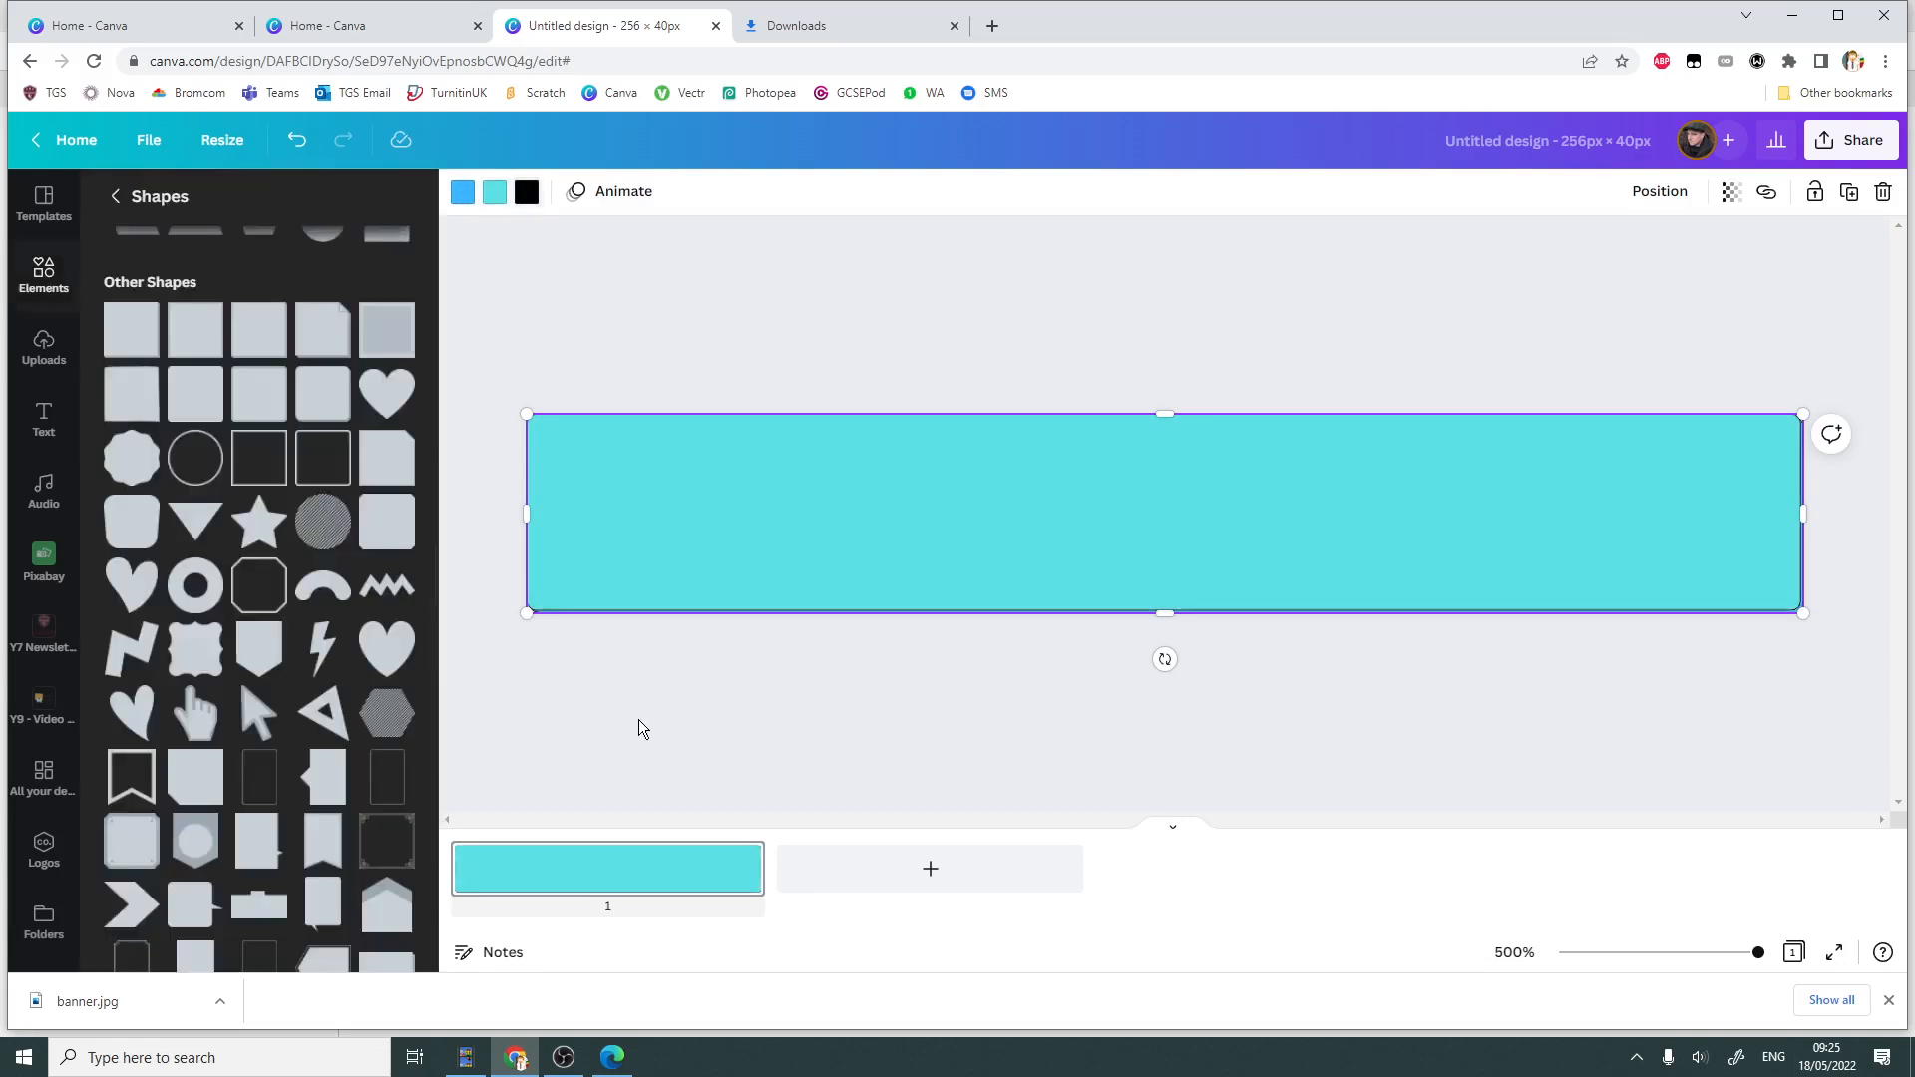
click(678, 697)
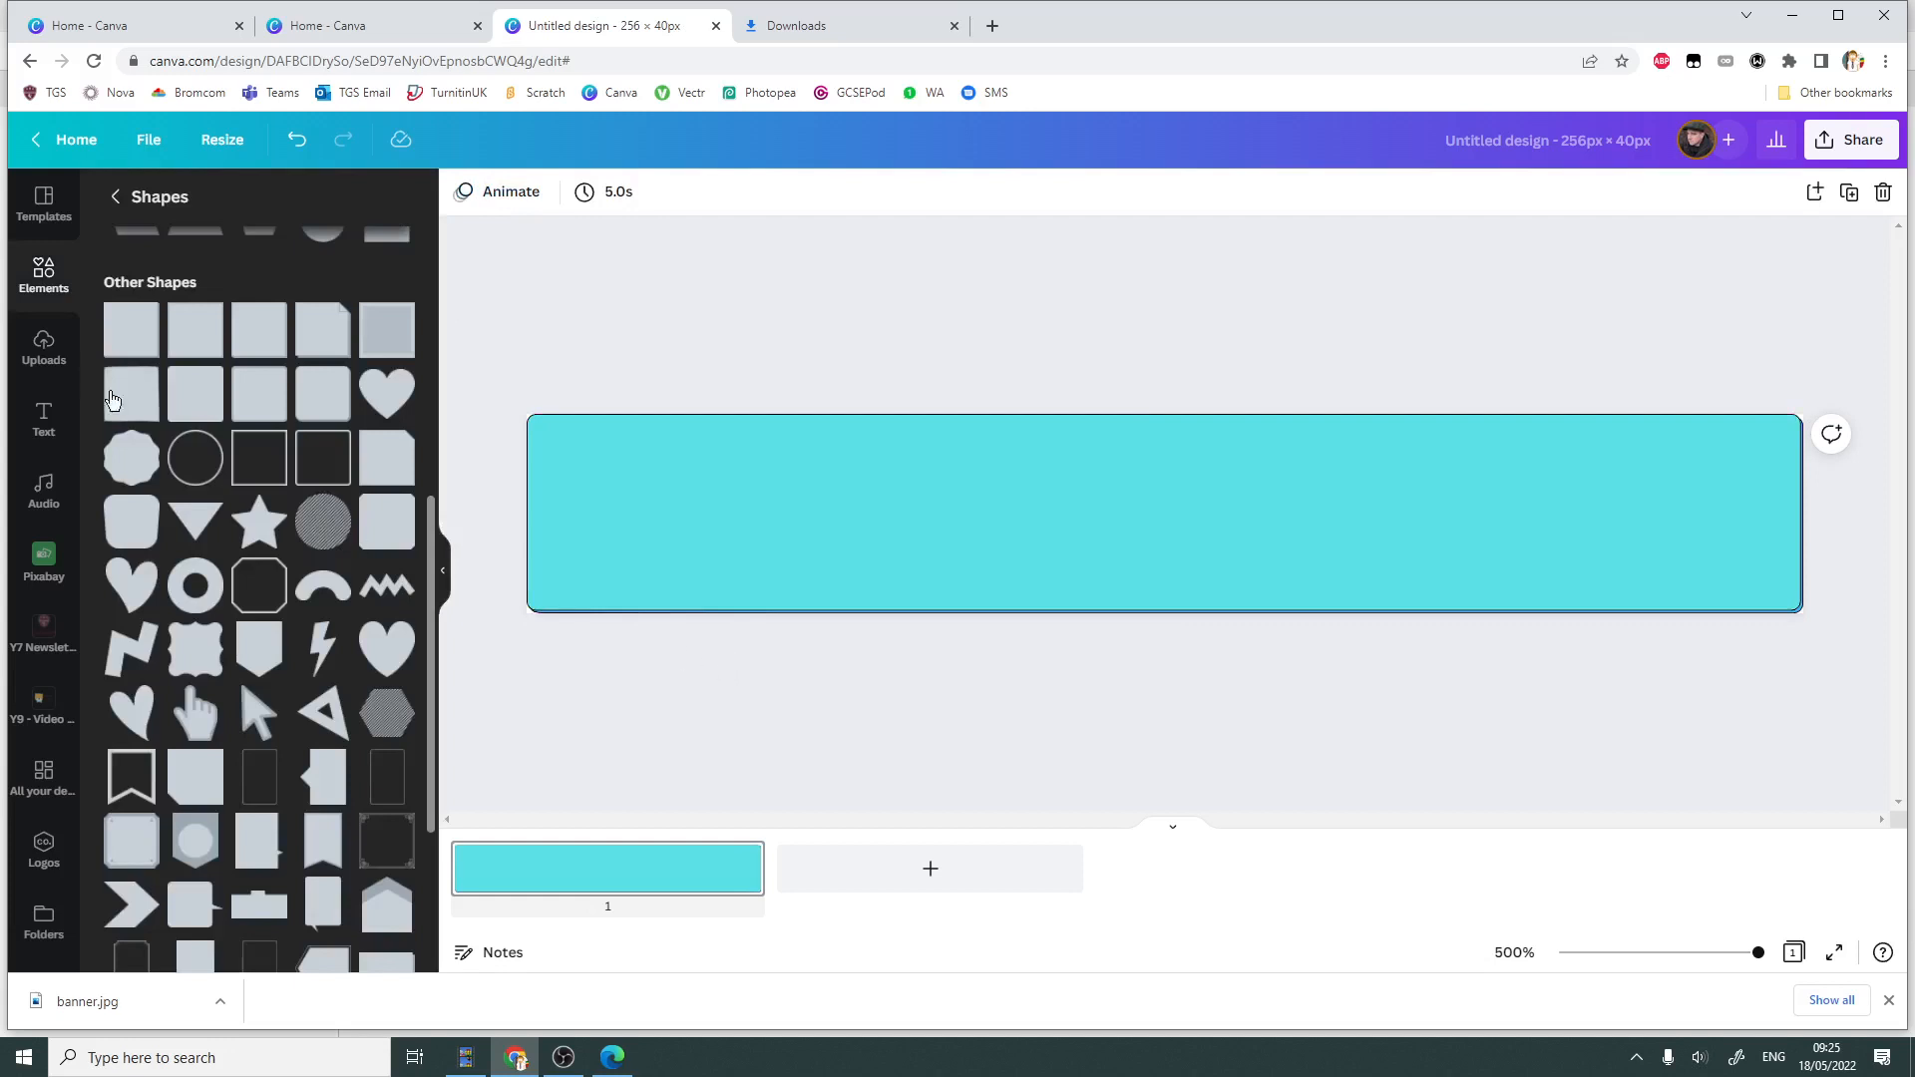
- Add a heading text box to the turquoise button and select its placeholder text
click(56, 430)
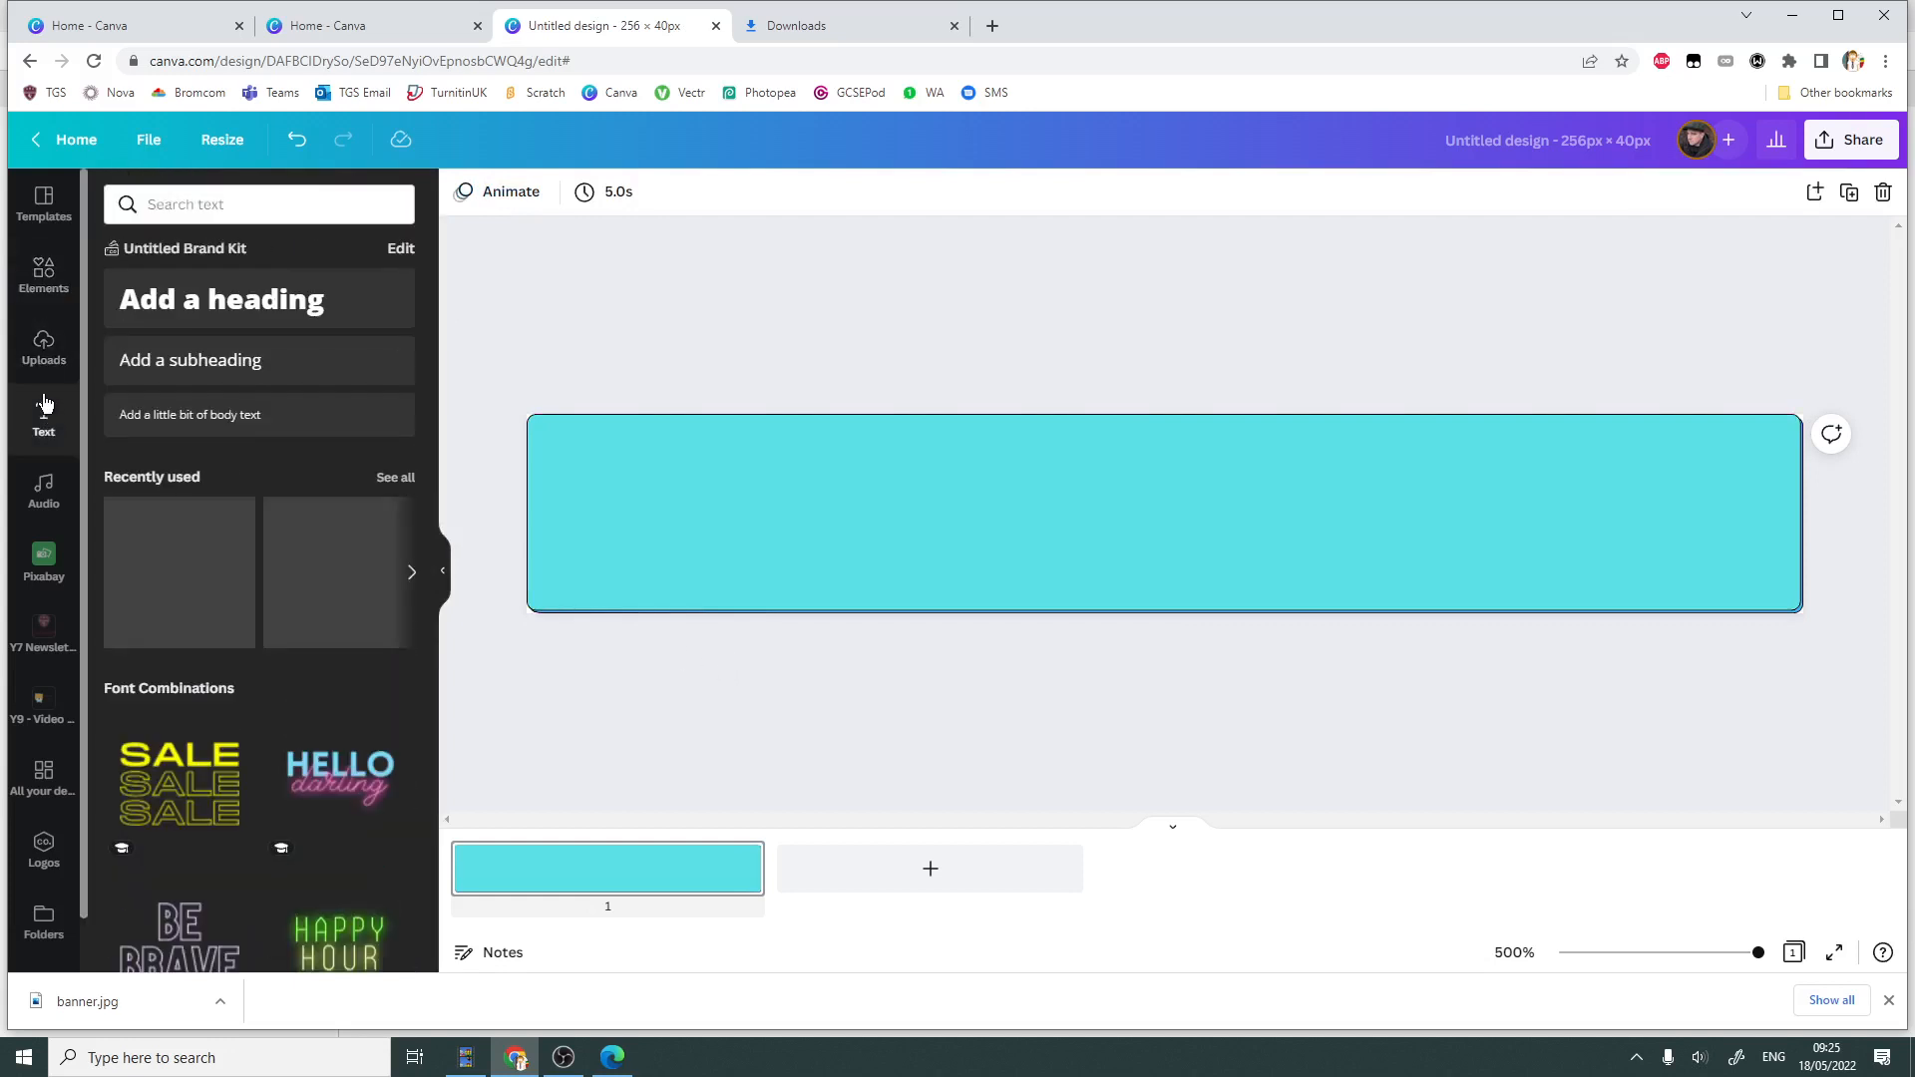
scroll(280, 598, down, 6)
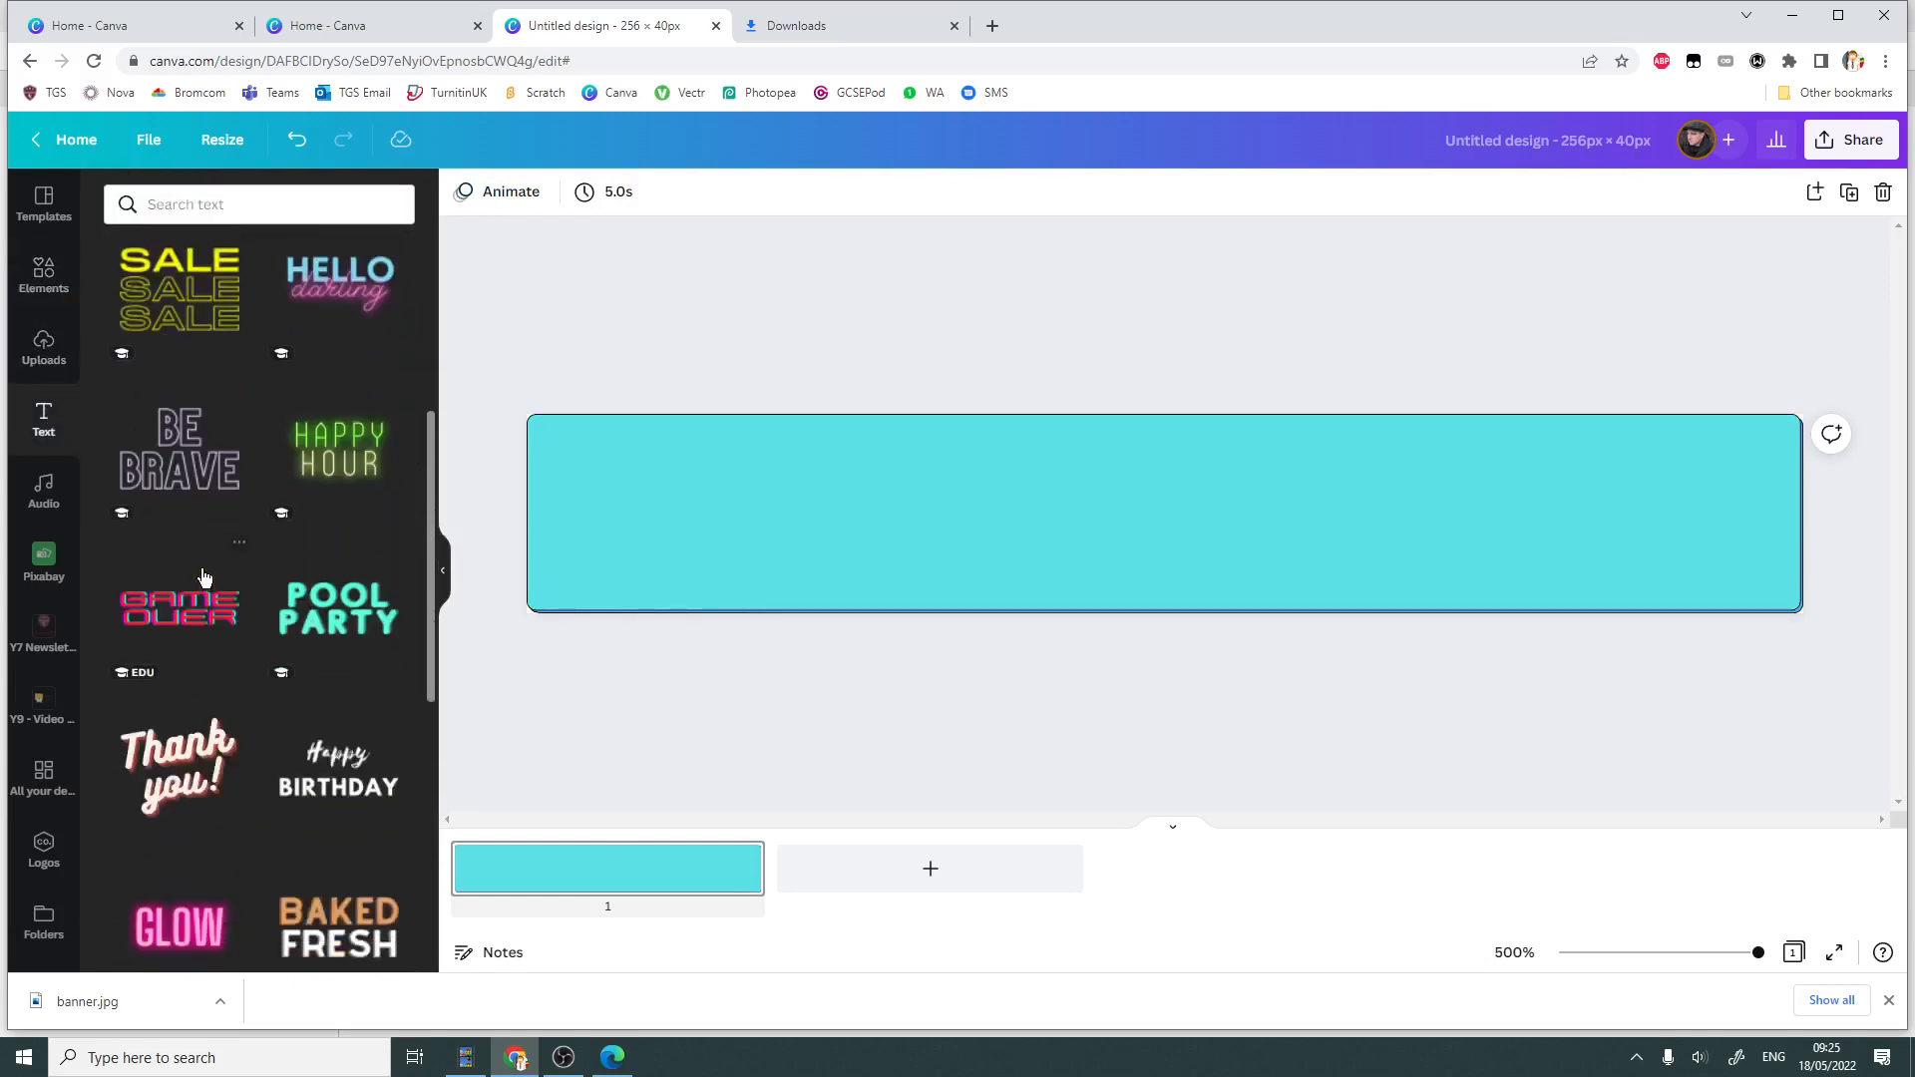
scroll(241, 439, up, 6)
click(277, 317)
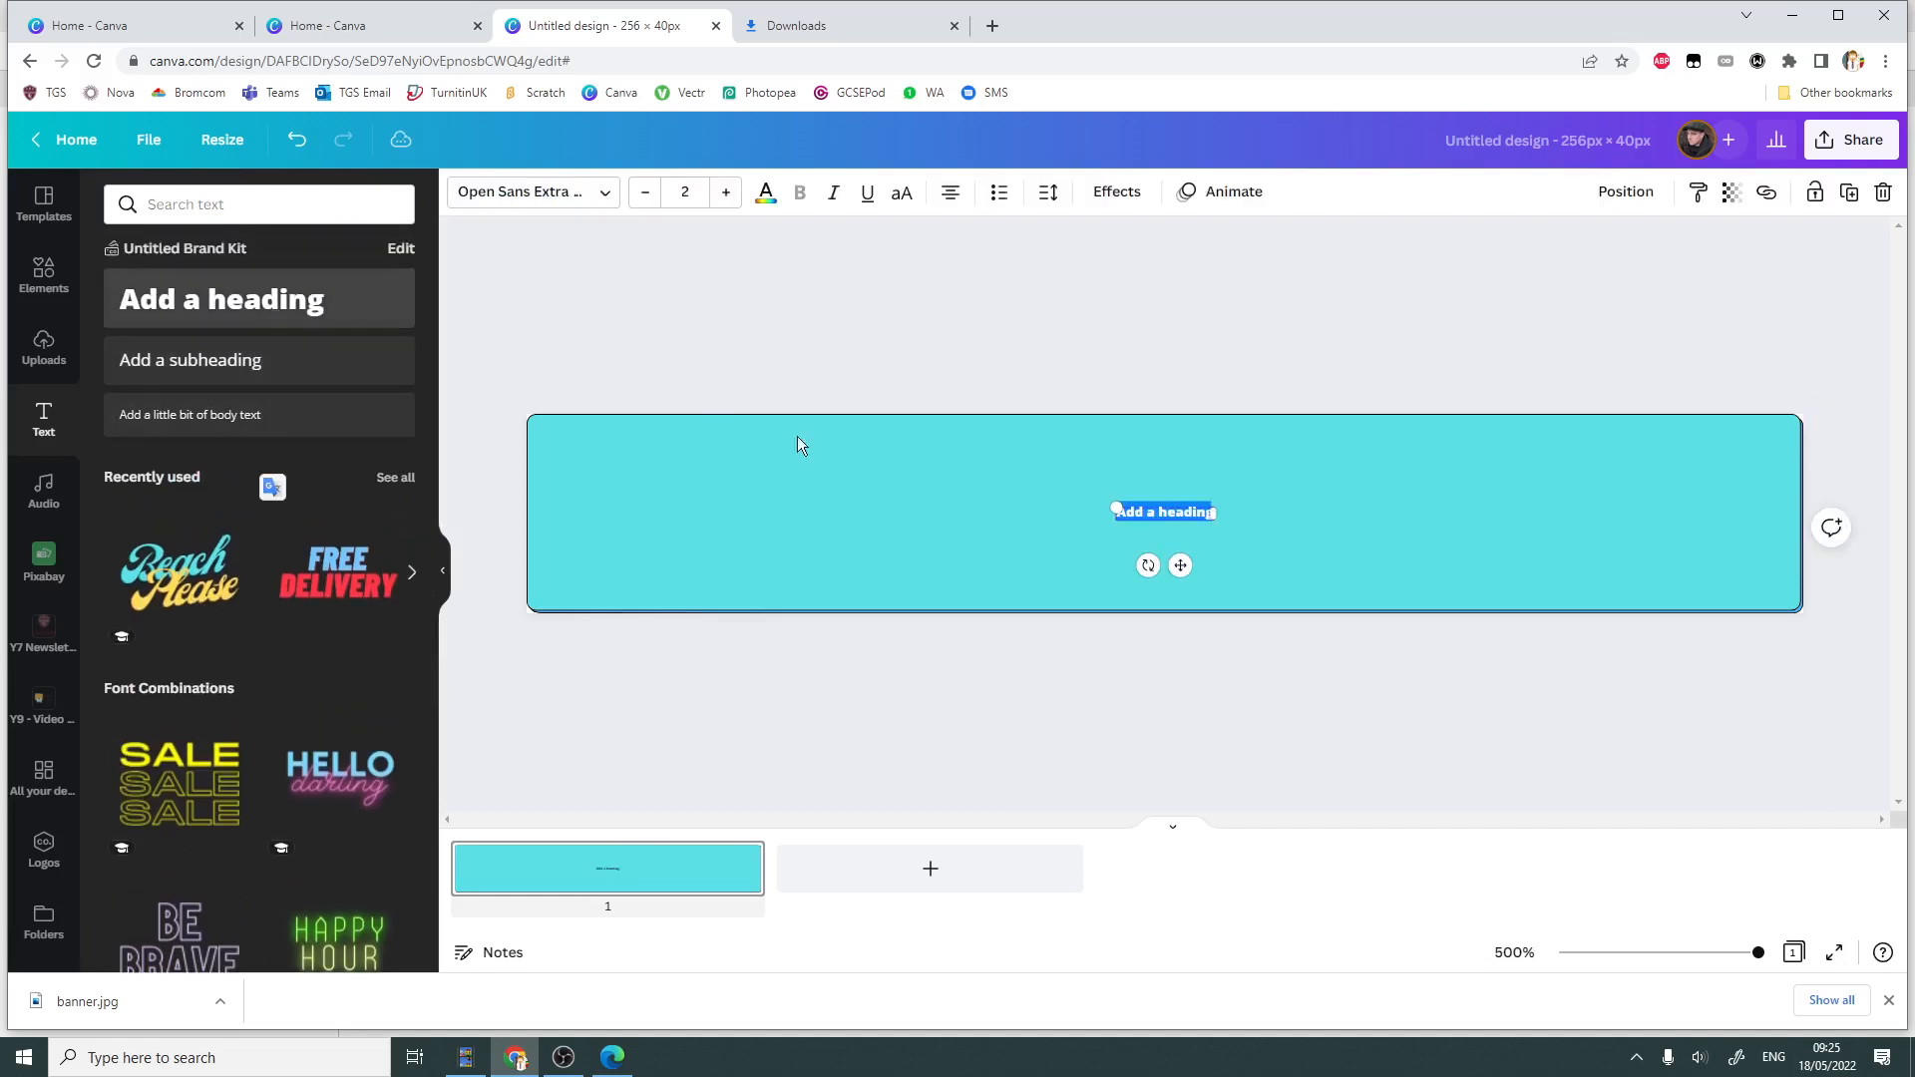
double_click(1172, 510)
drag(1172, 509, 768, 325)
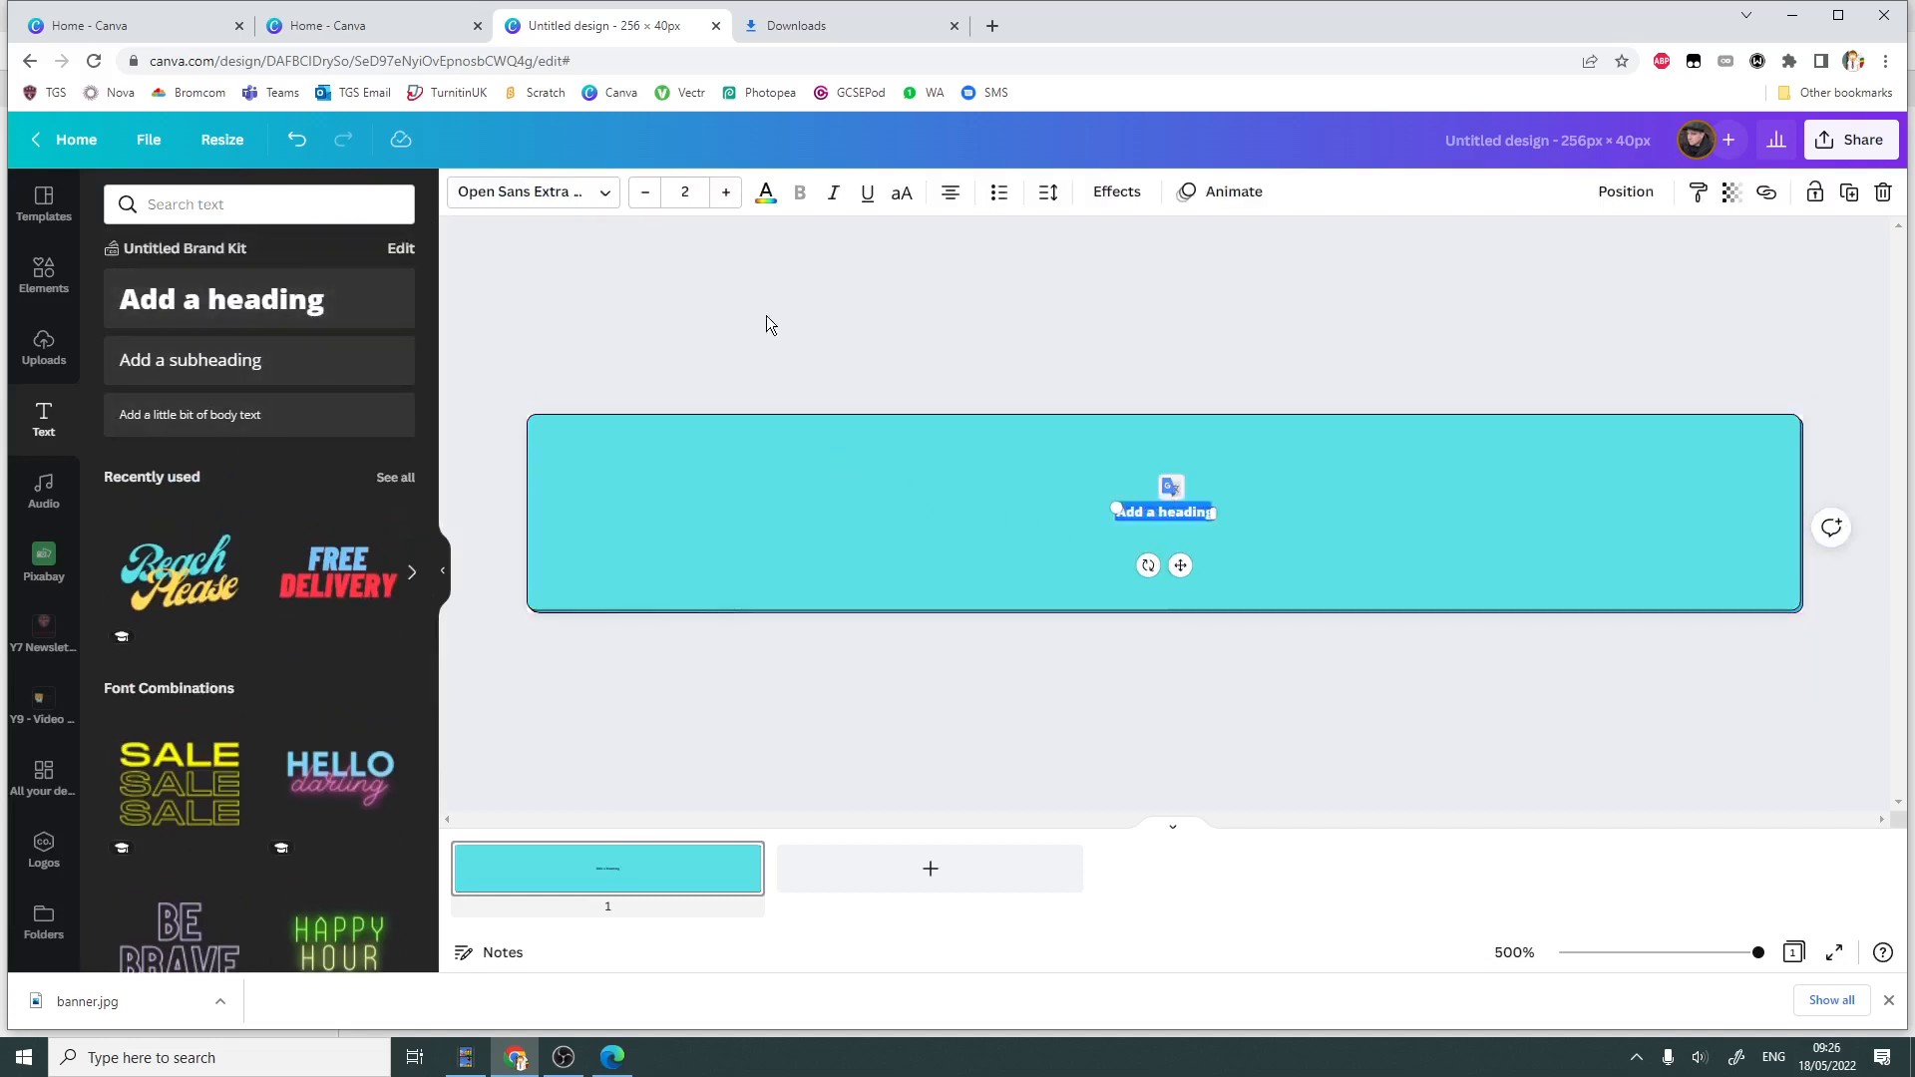
- Set the heading's font to Intro Rust
click(616, 199)
scroll(191, 507, down, 5)
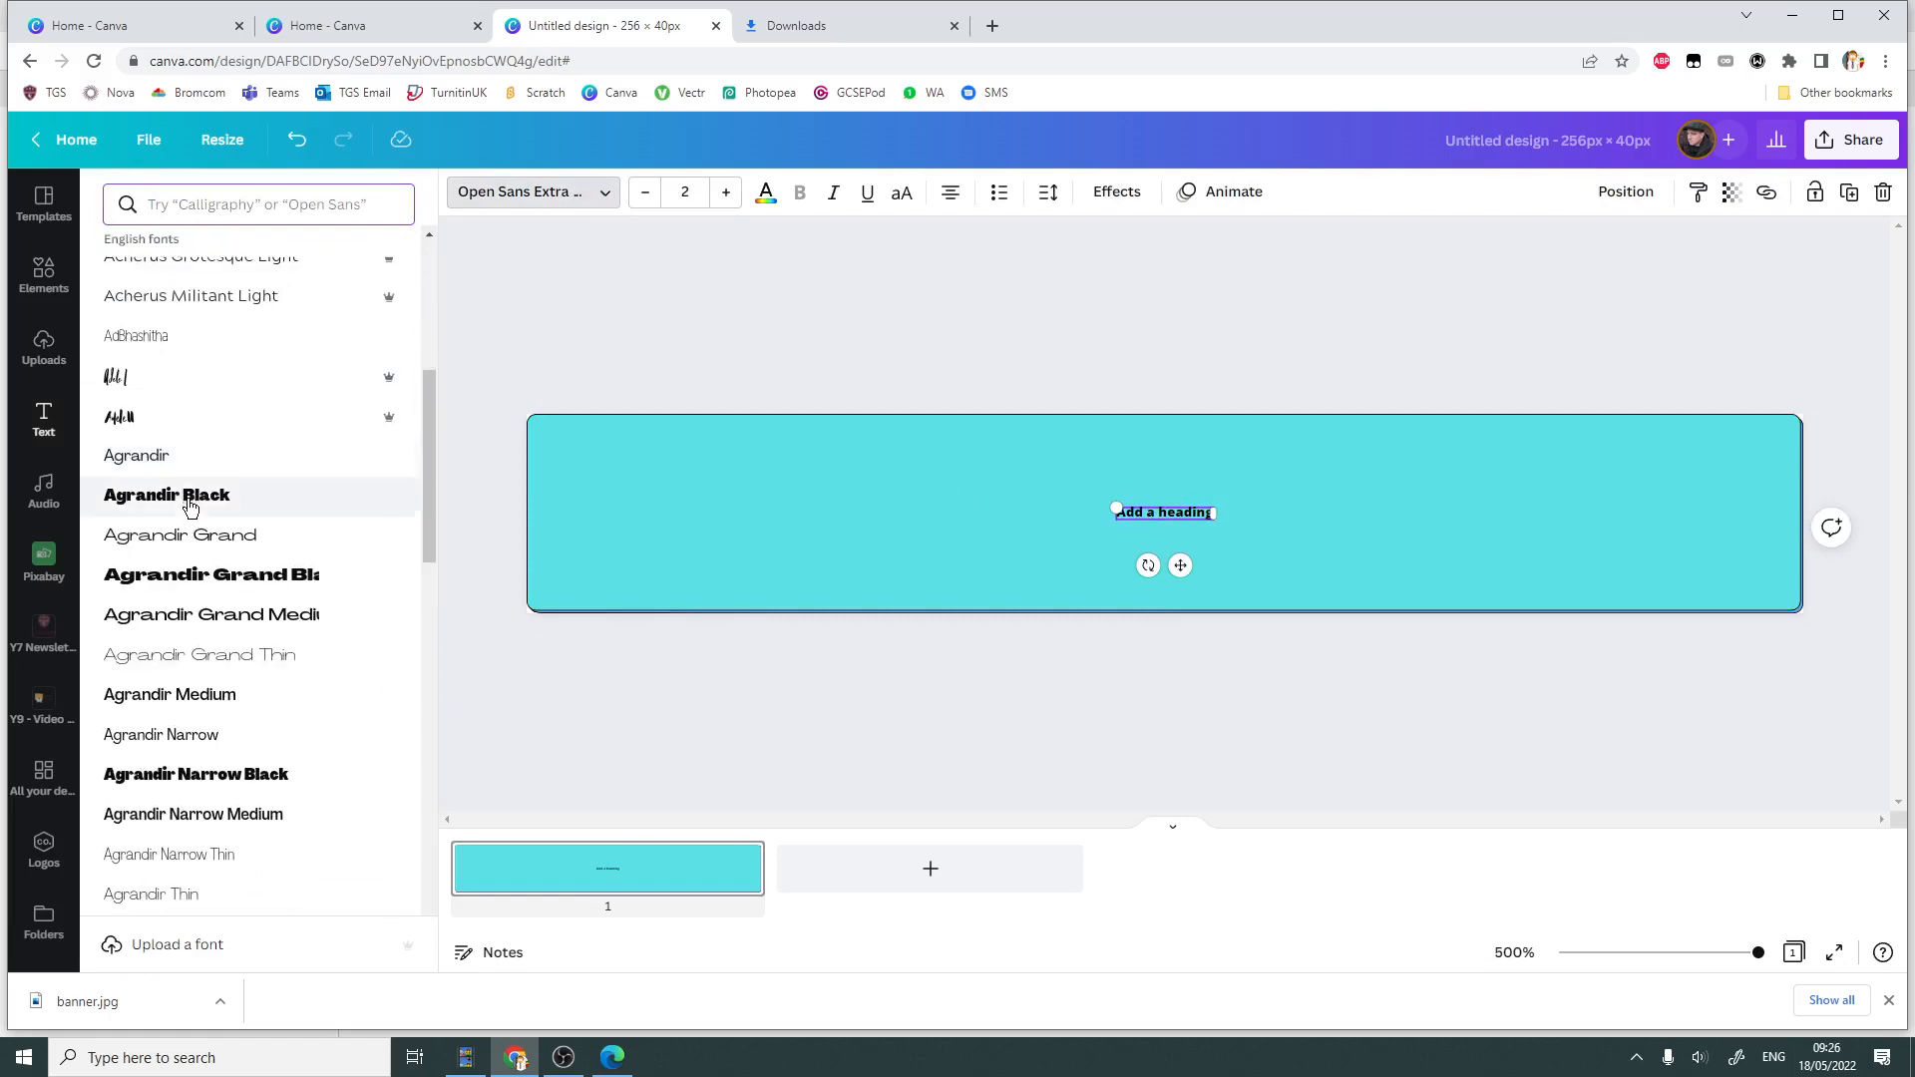
scroll(190, 498, down, 3)
scroll(185, 439, up, 15)
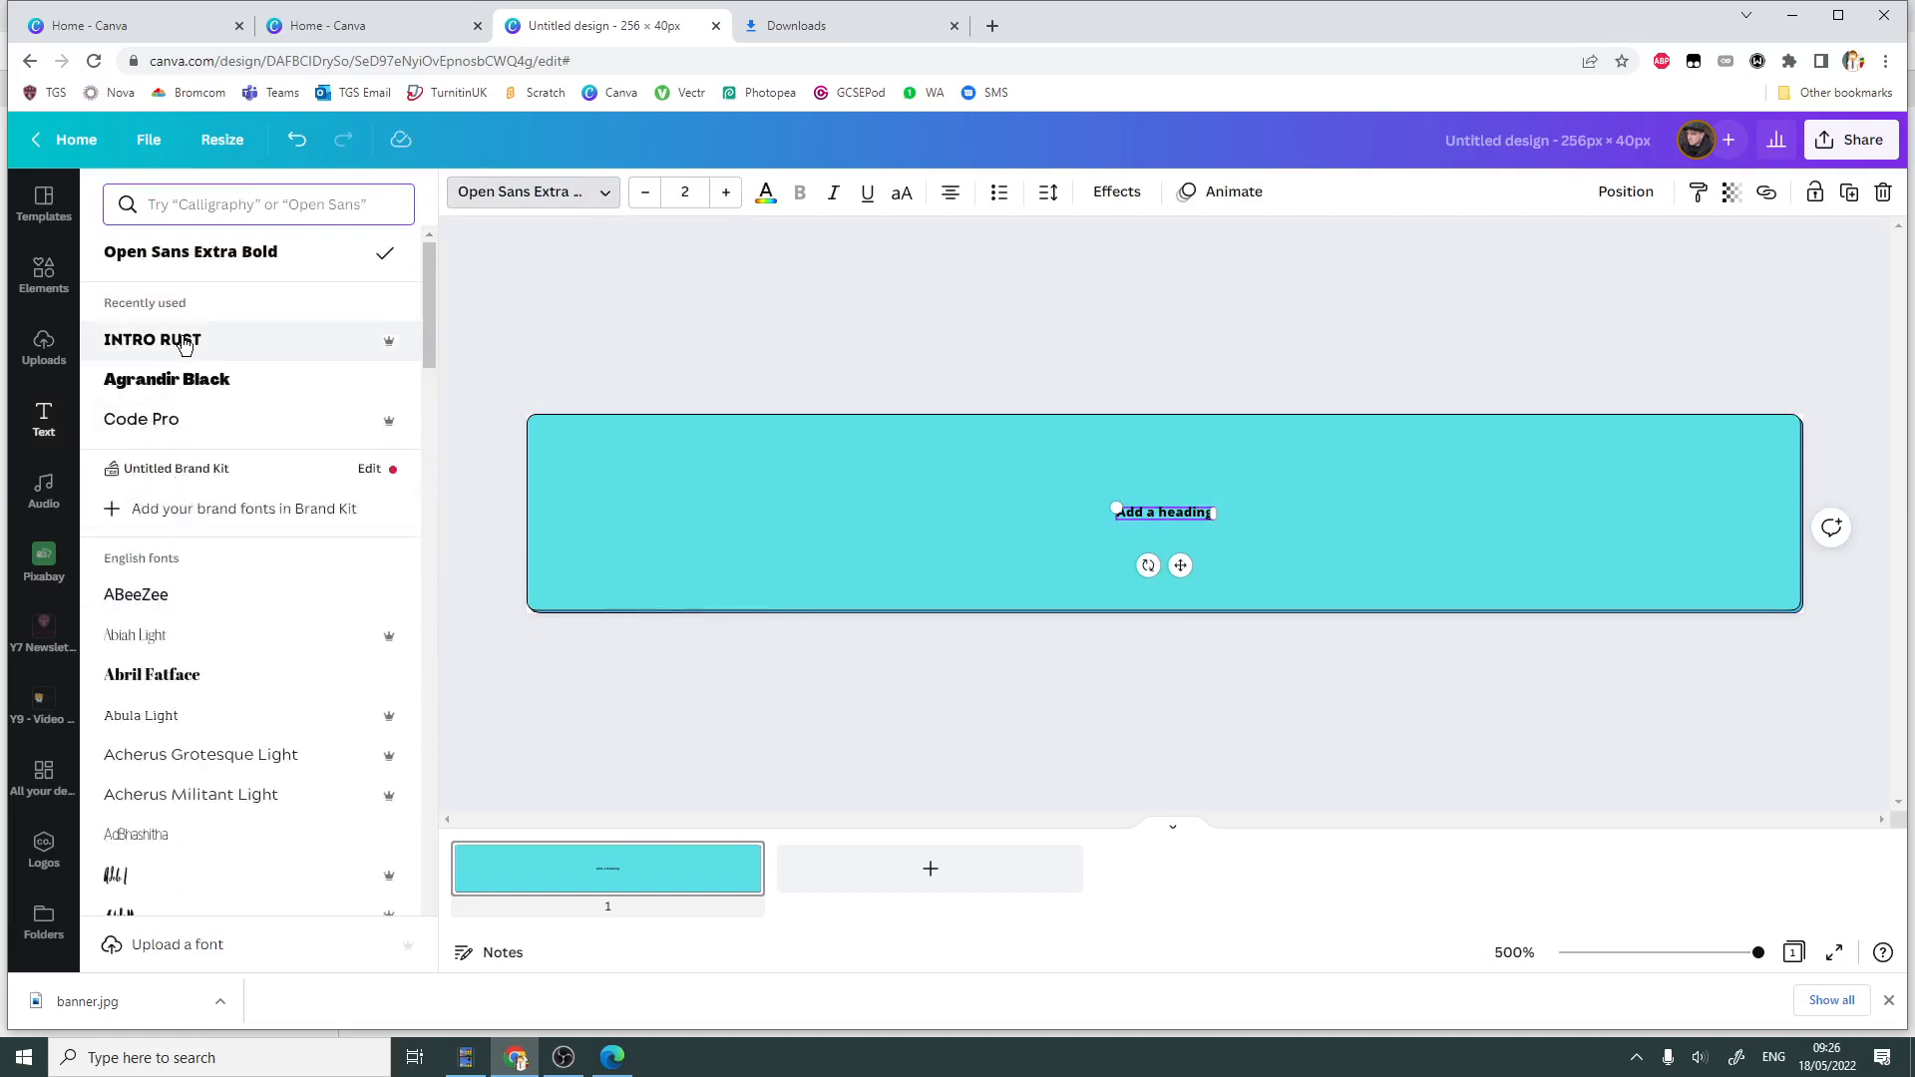
click(184, 342)
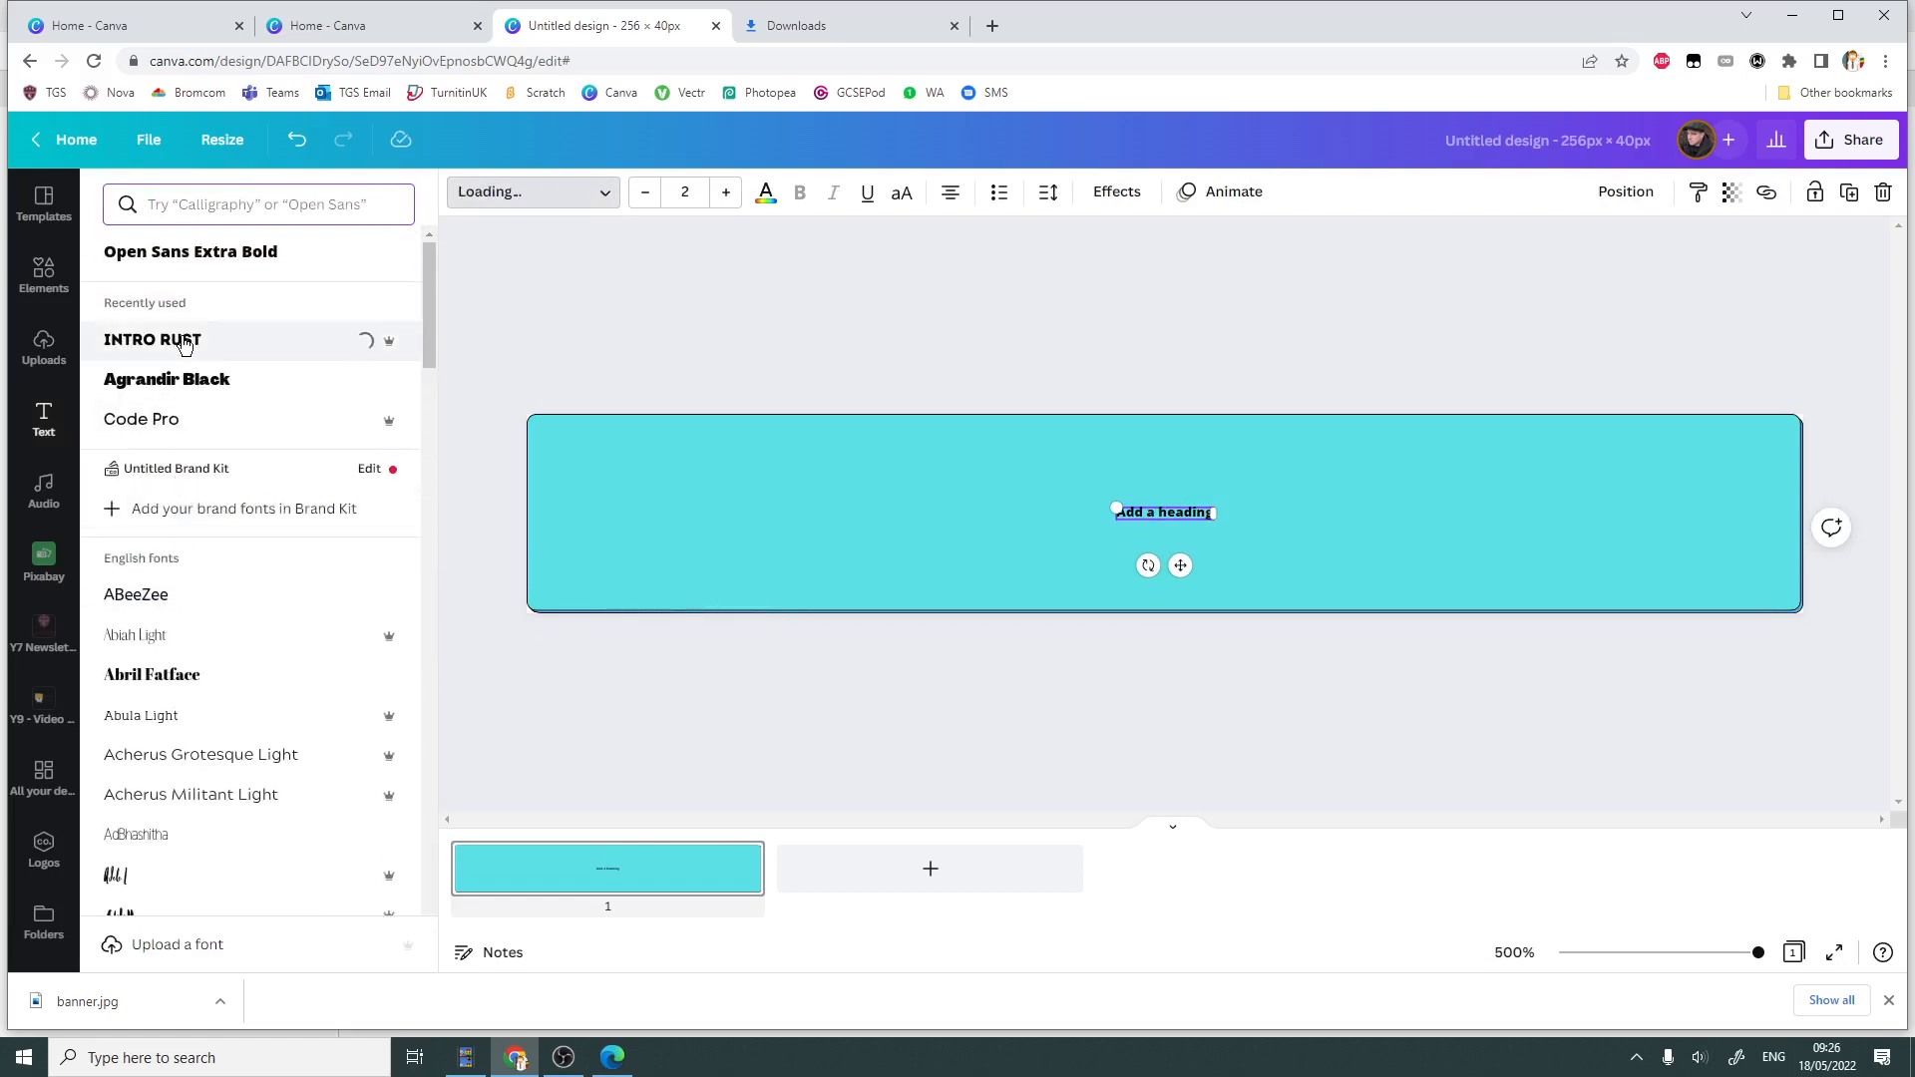
- Replace the heading's placeholder text with HOME and increase its font size to 14
triple_click(1180, 513)
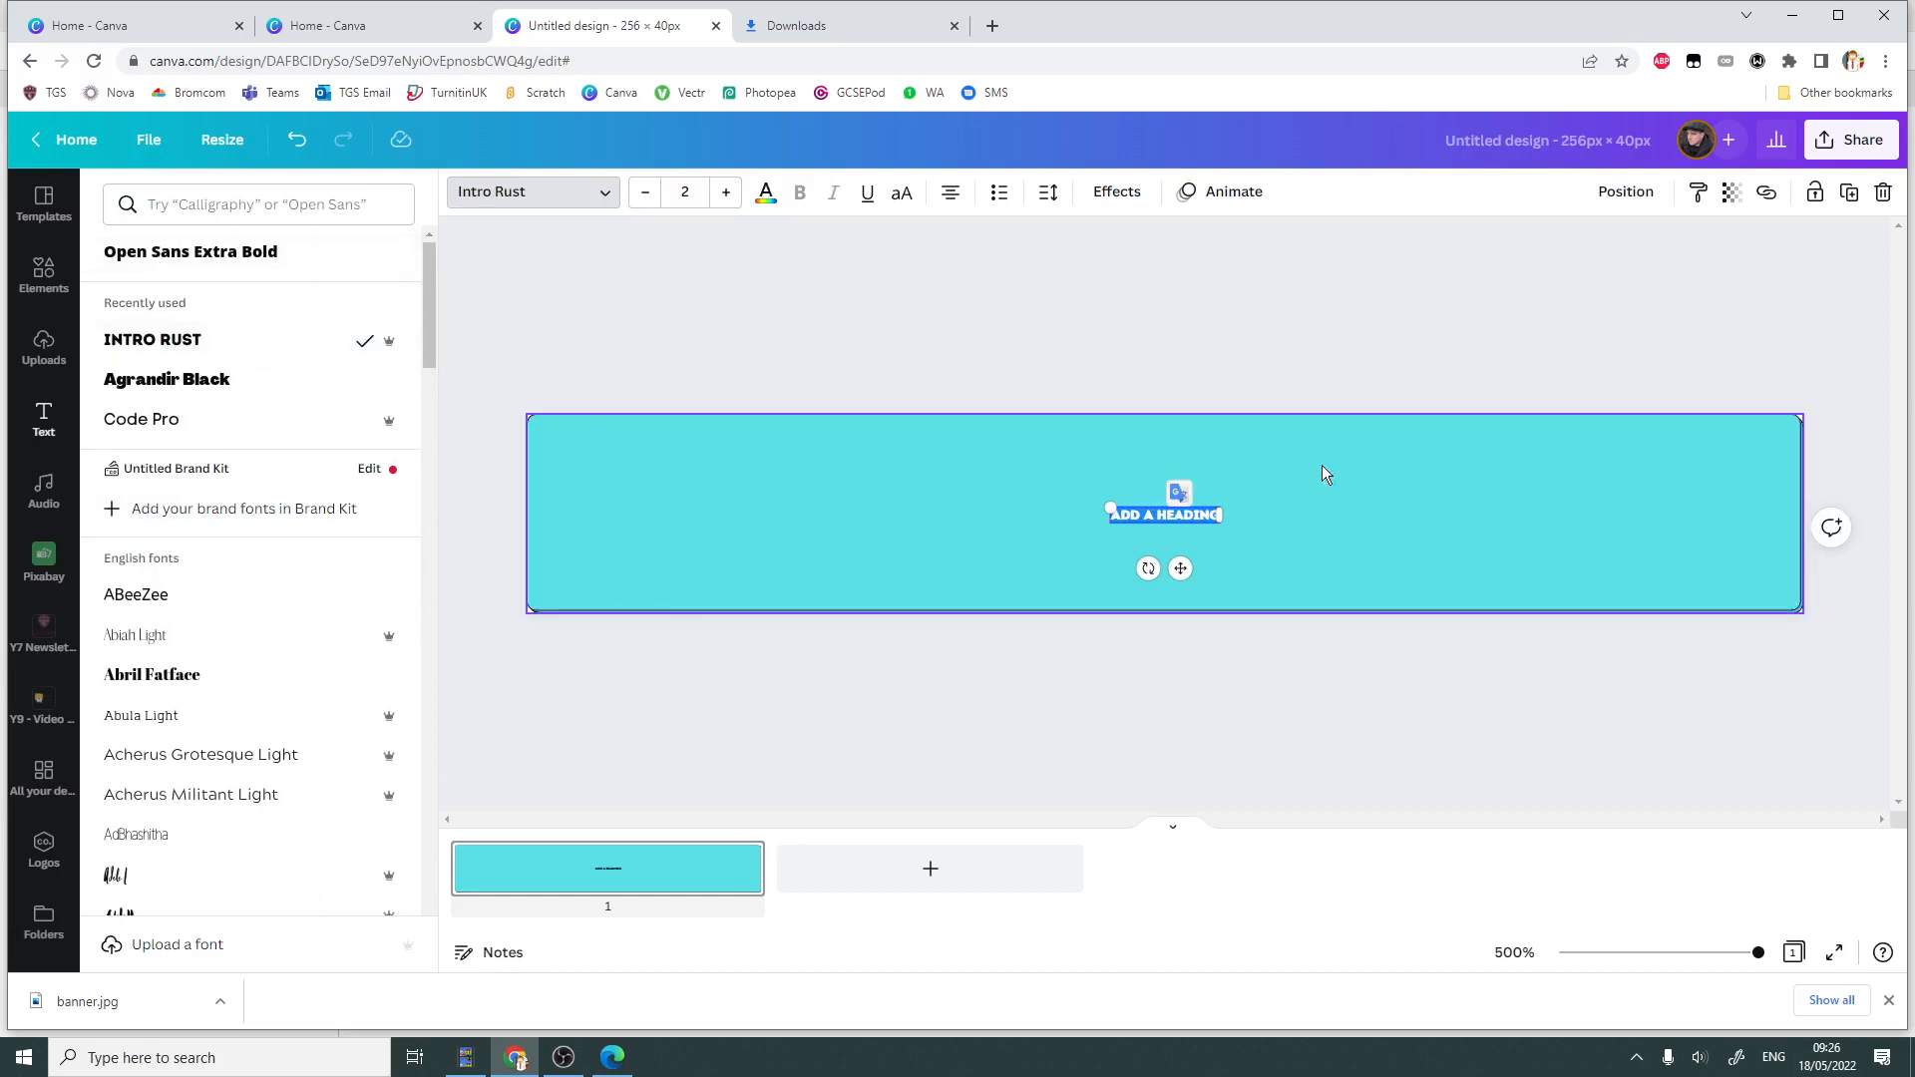
text(HOME)
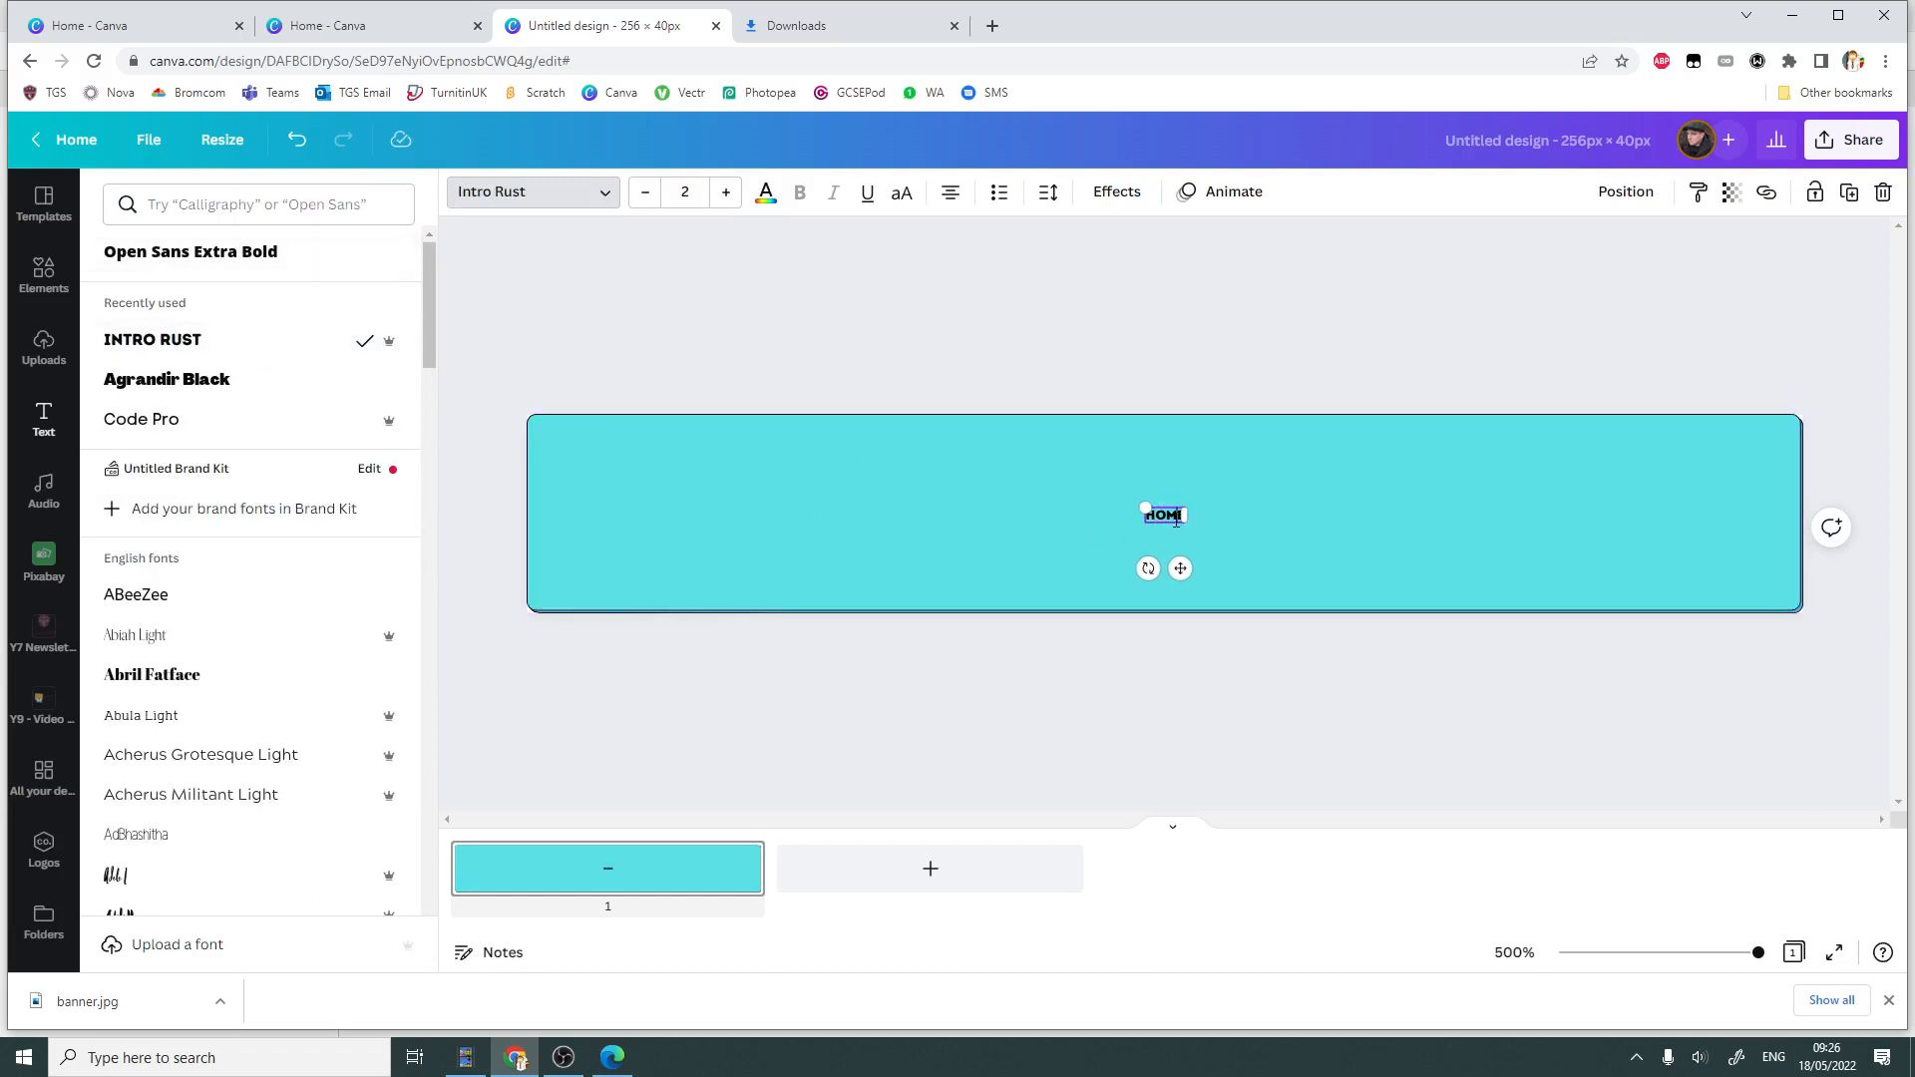
click(727, 193)
click(727, 192)
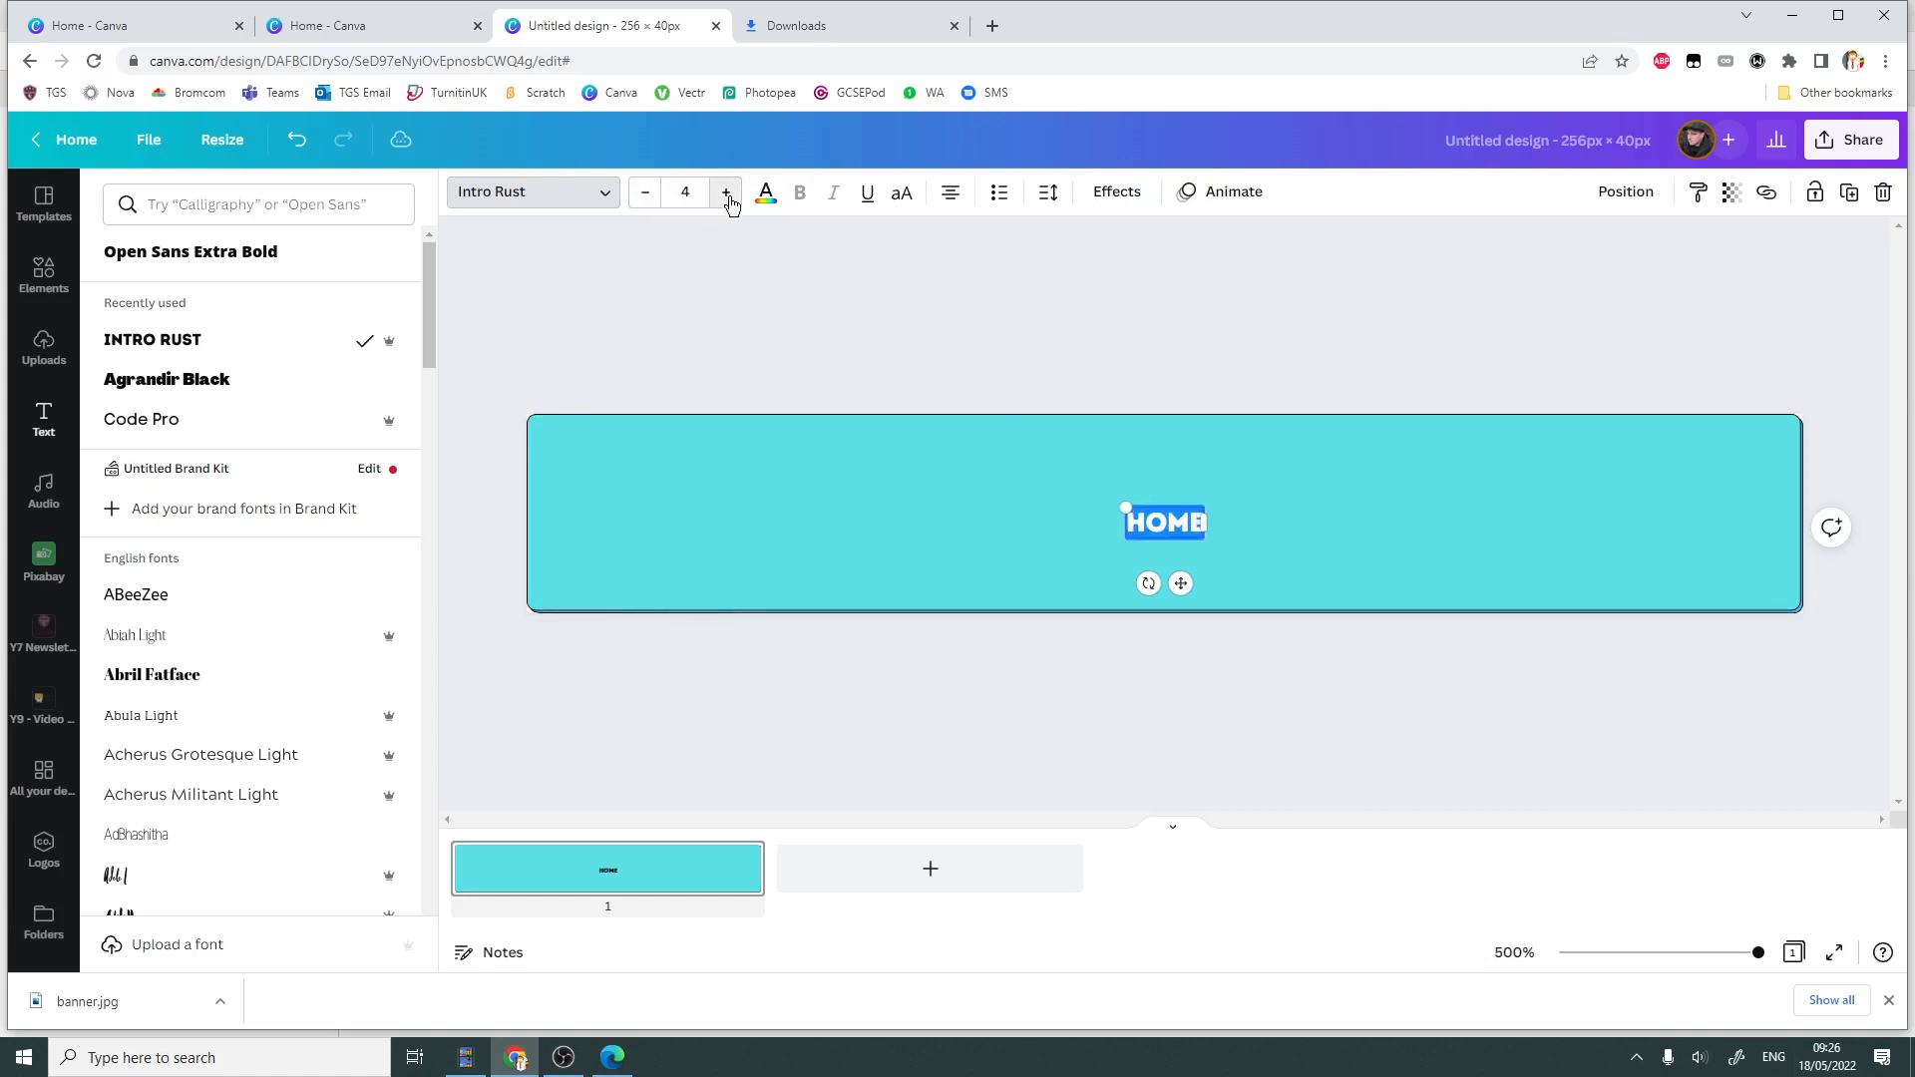
click(727, 192)
click(727, 192)
click(727, 193)
click(727, 193)
click(727, 193)
click(727, 193)
click(727, 193)
click(727, 192)
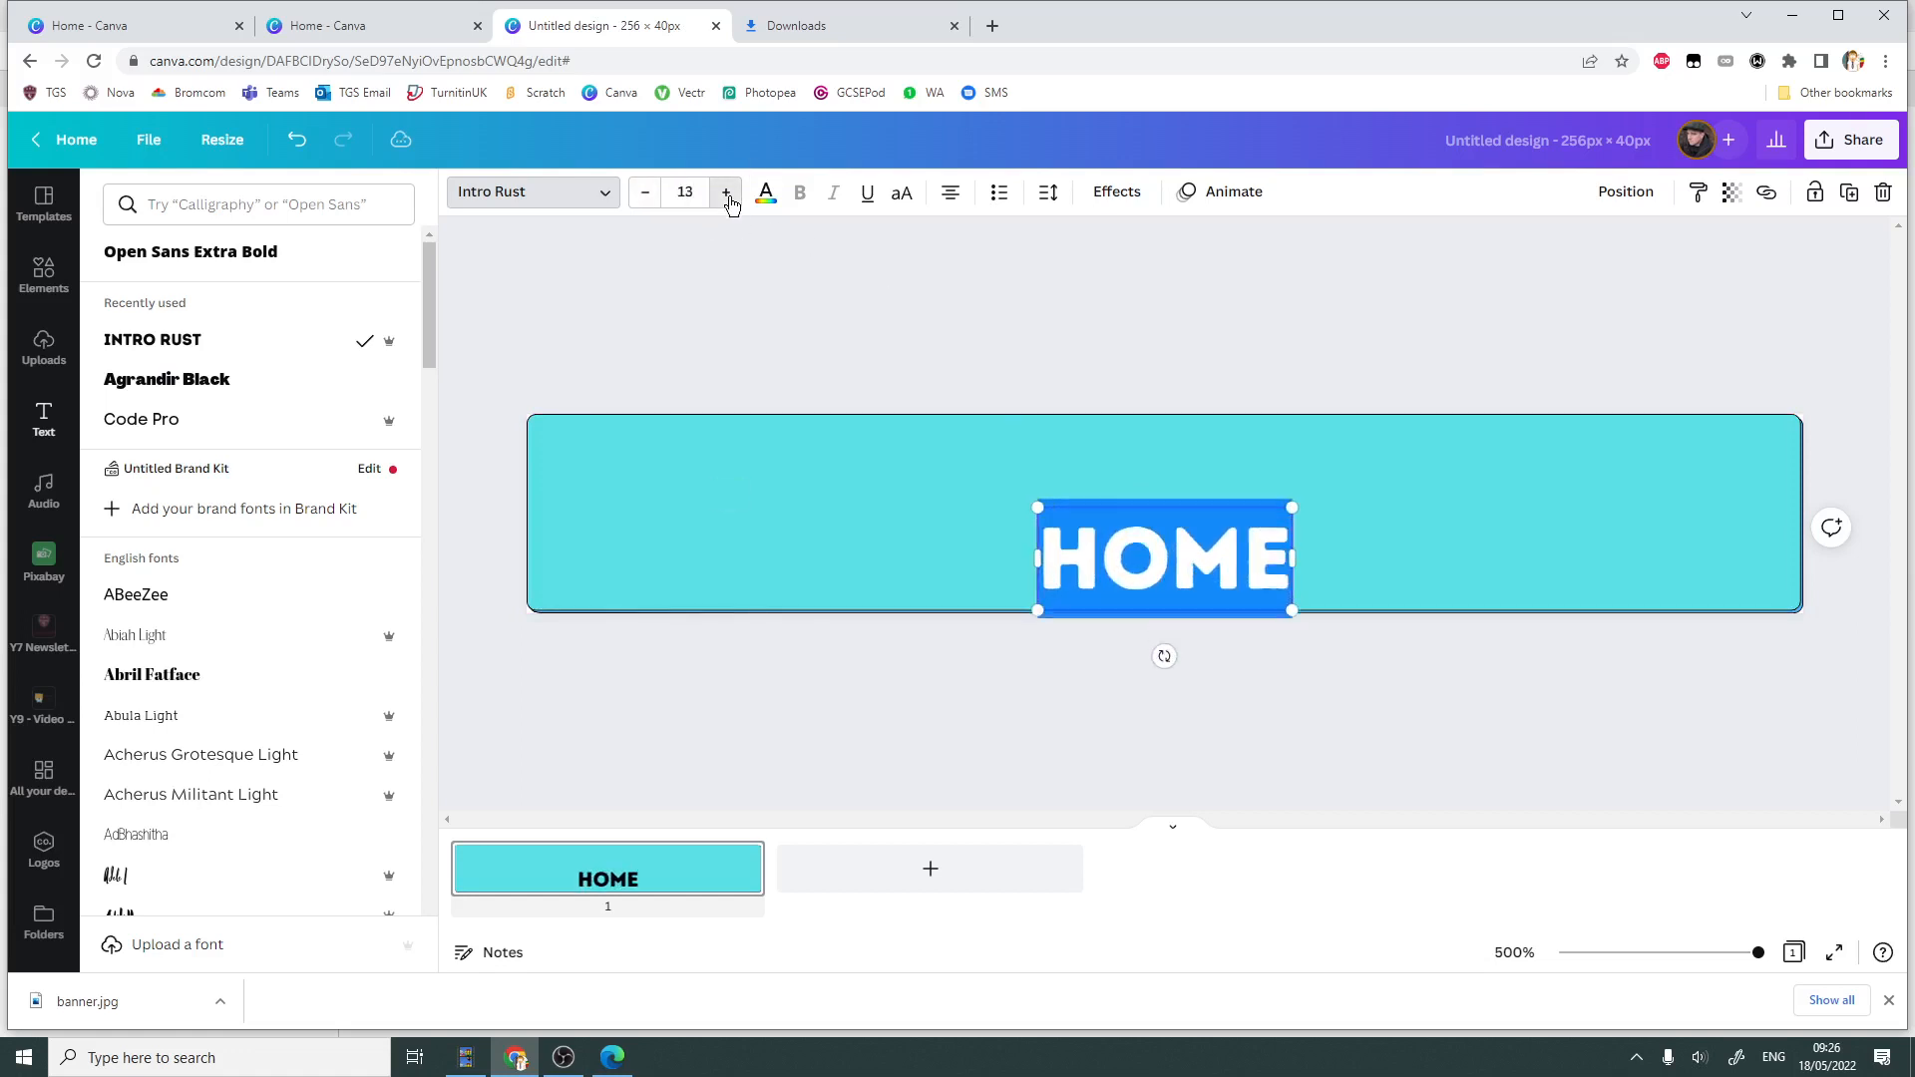
click(726, 192)
click(727, 192)
click(1261, 561)
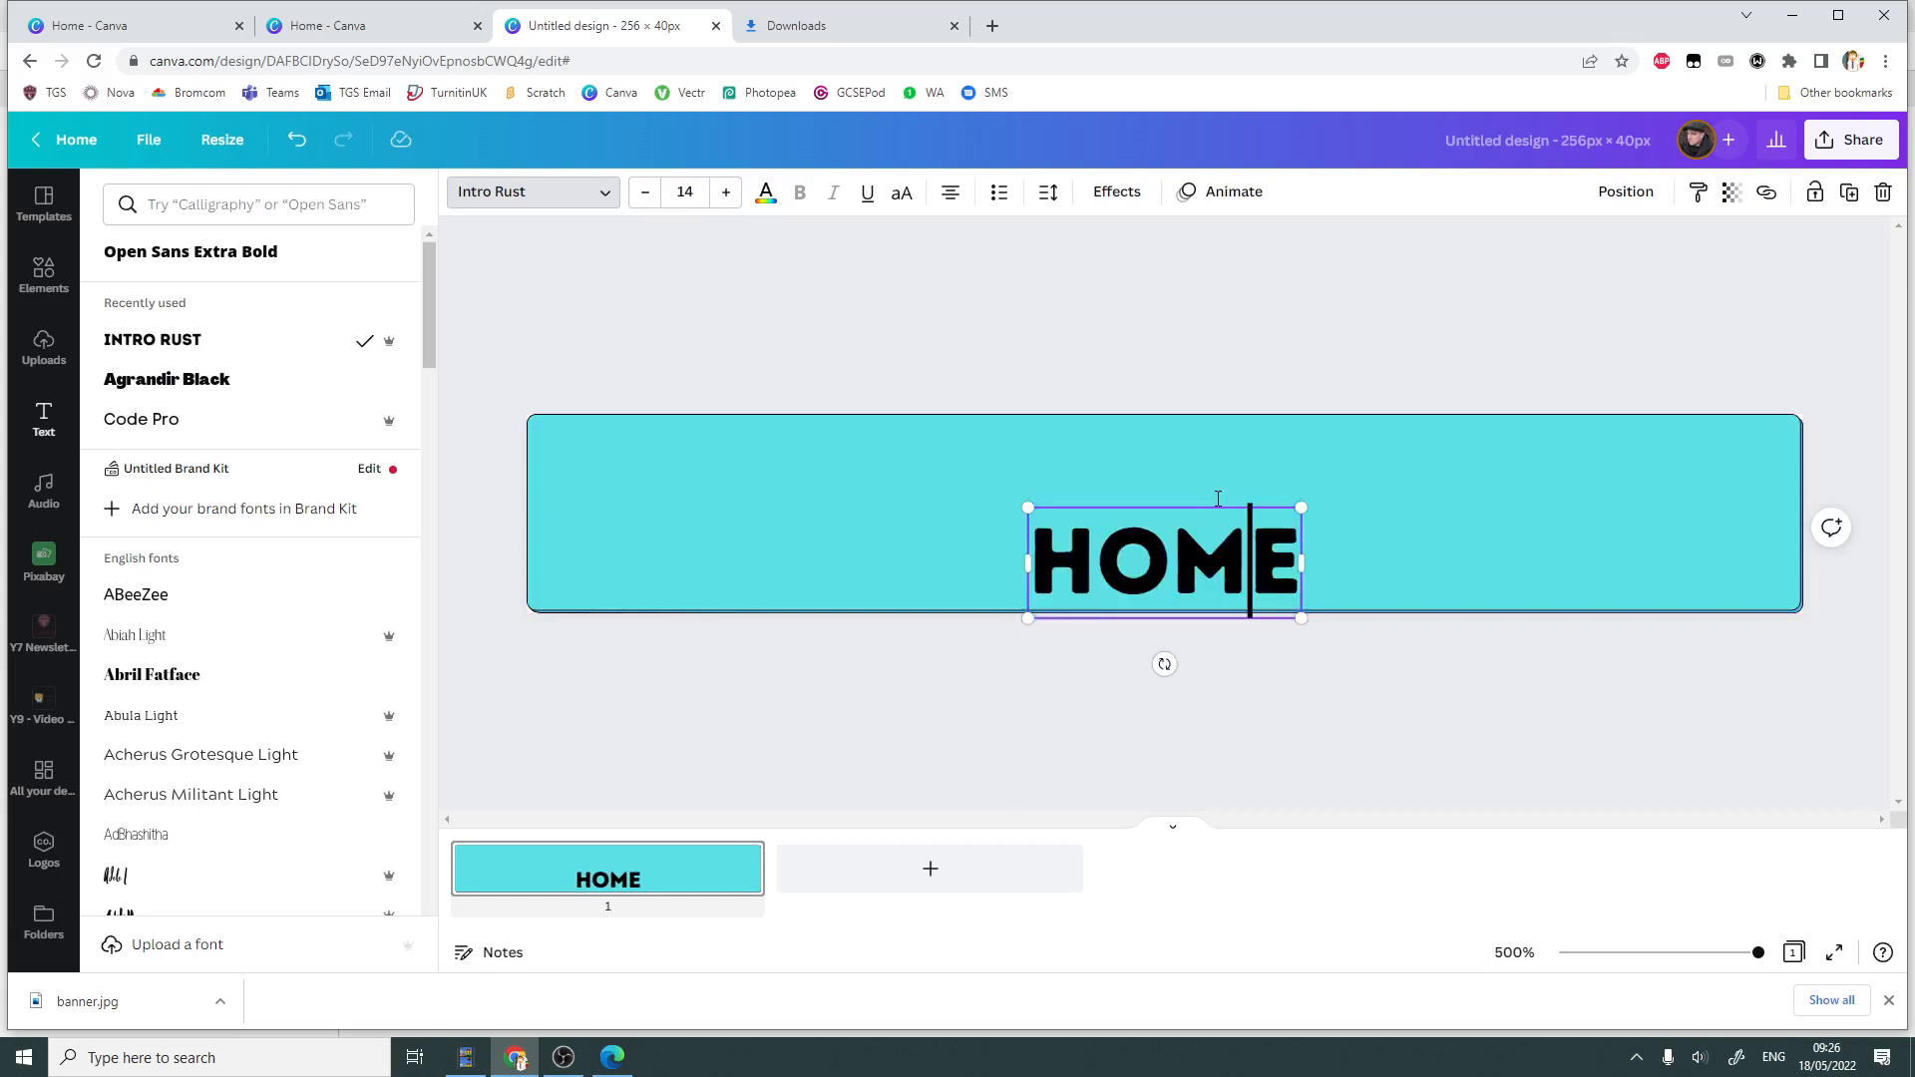
- Move the HOME text up to the button's vertical middle and align it to the page centre
drag(1209, 504, 1146, 458)
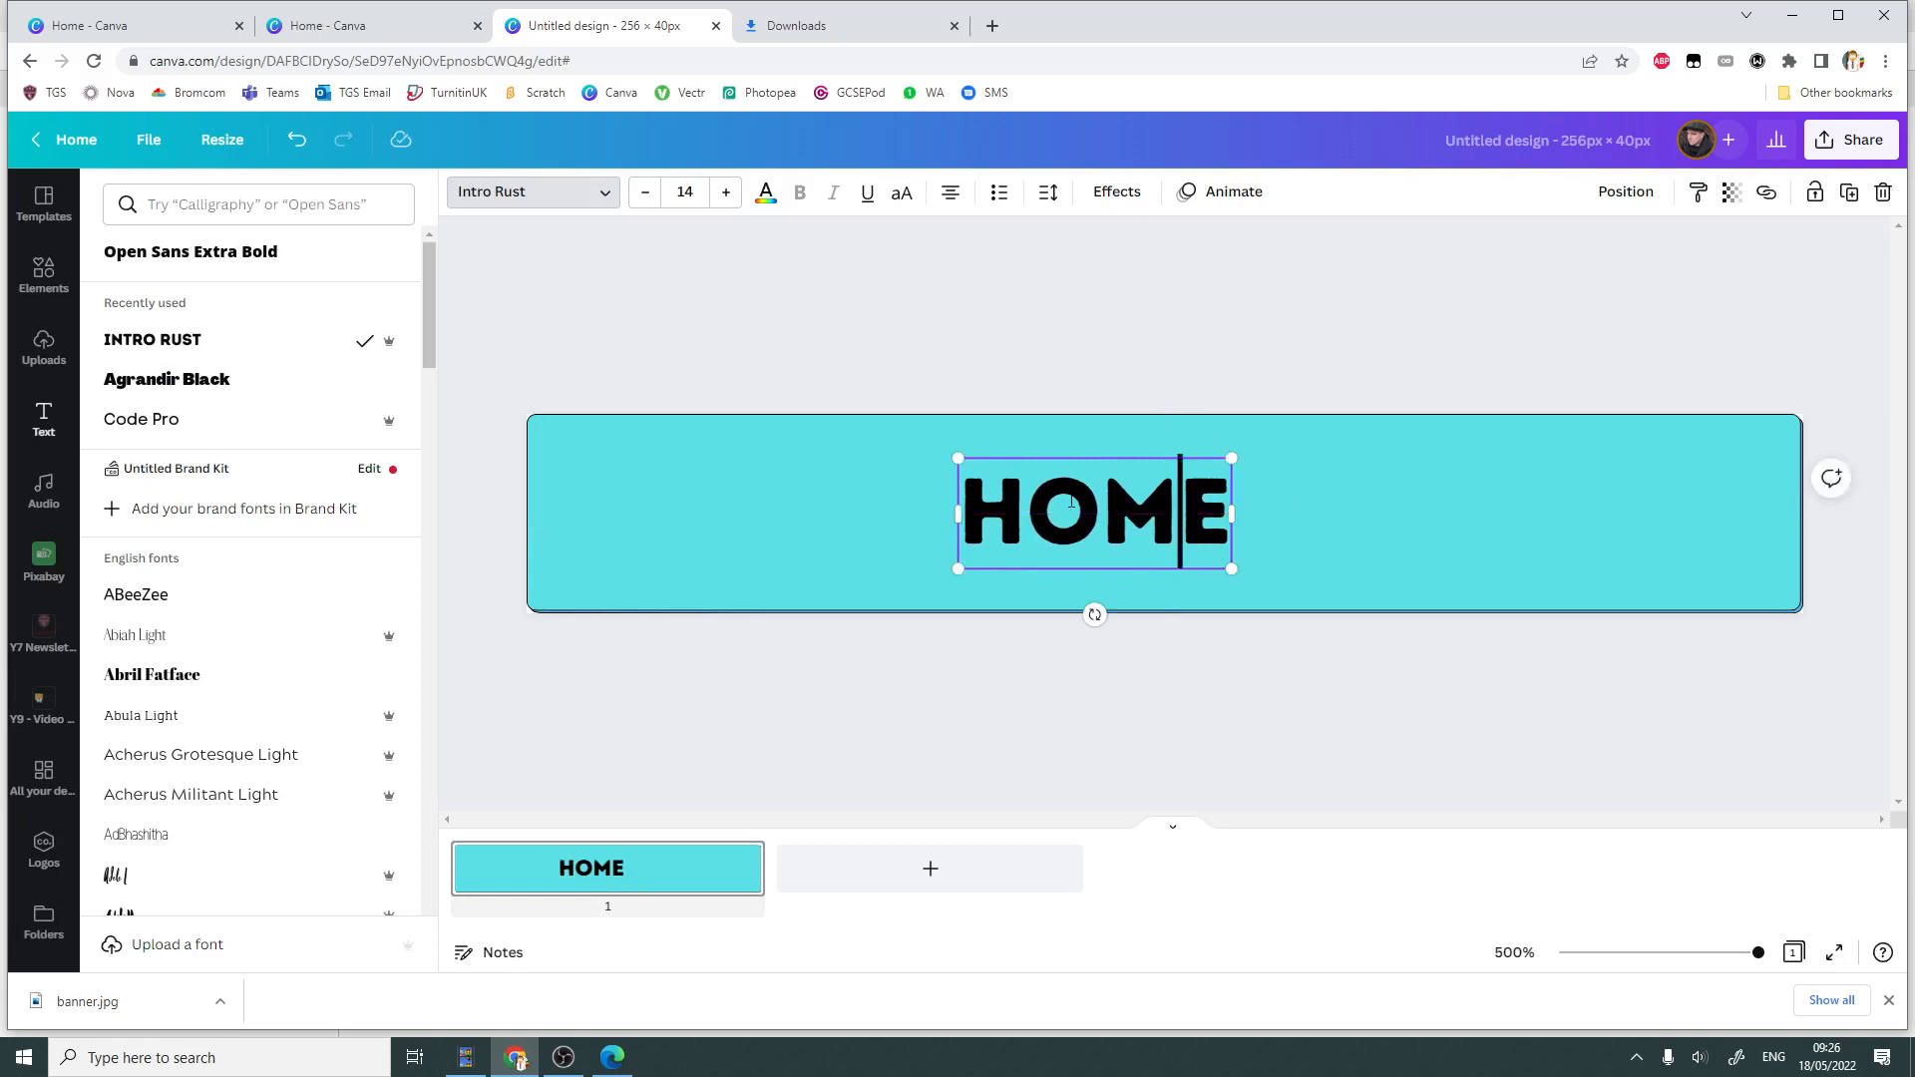
click(1622, 193)
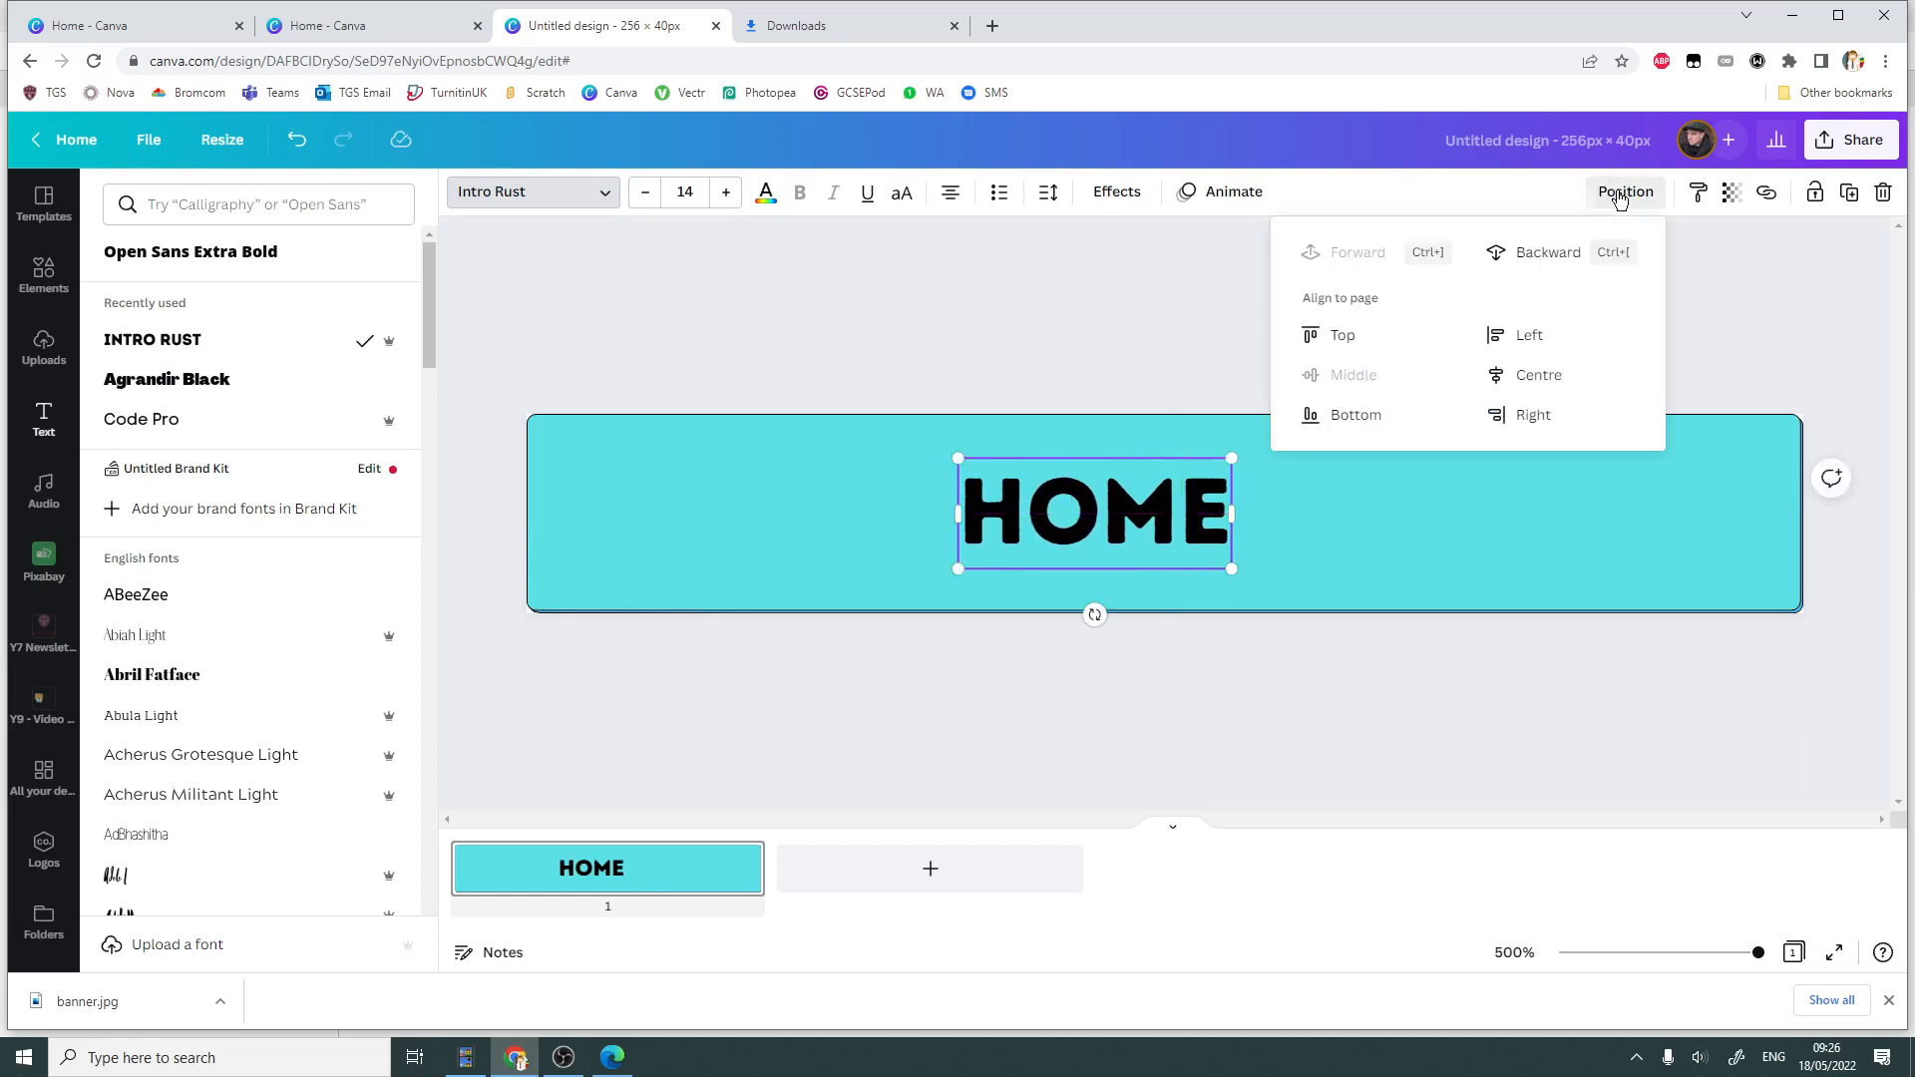
click(1517, 376)
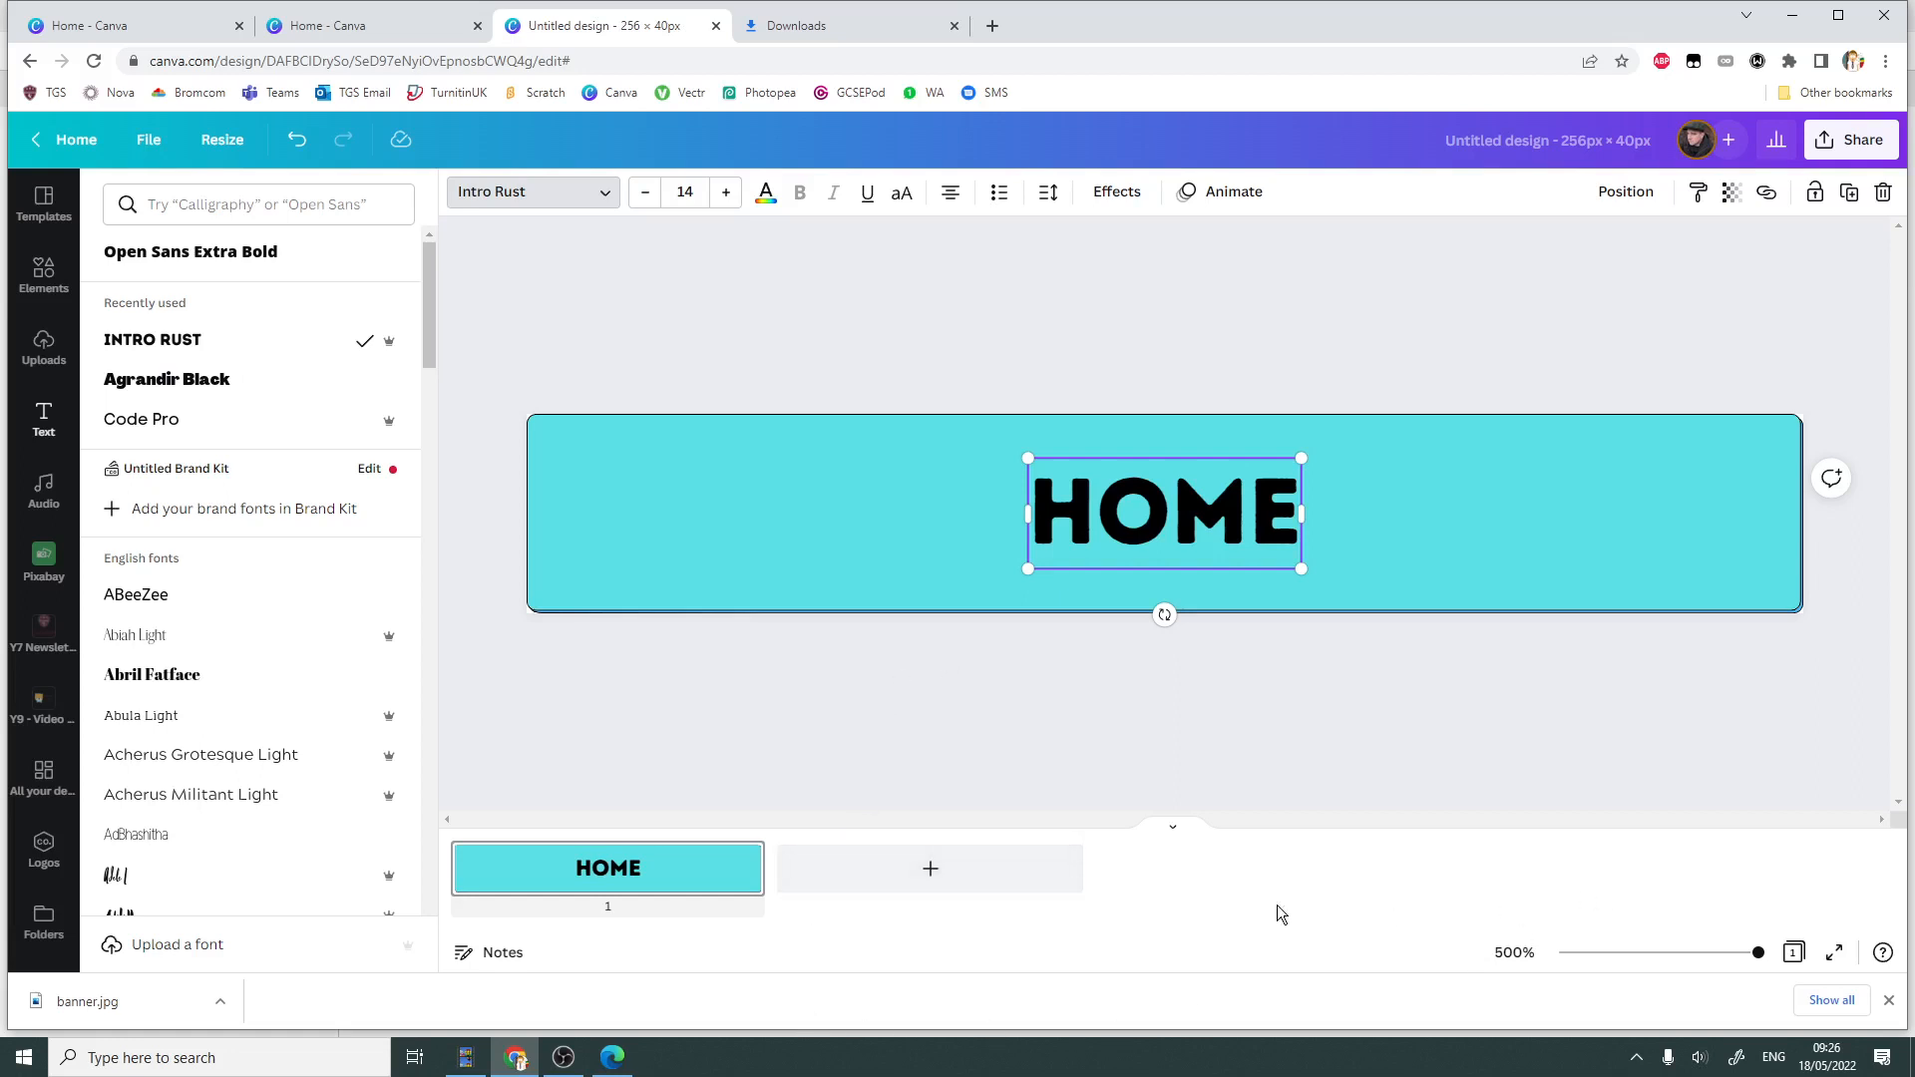
- Duplicate the HOME button page and name the original page home_btn
click(1168, 828)
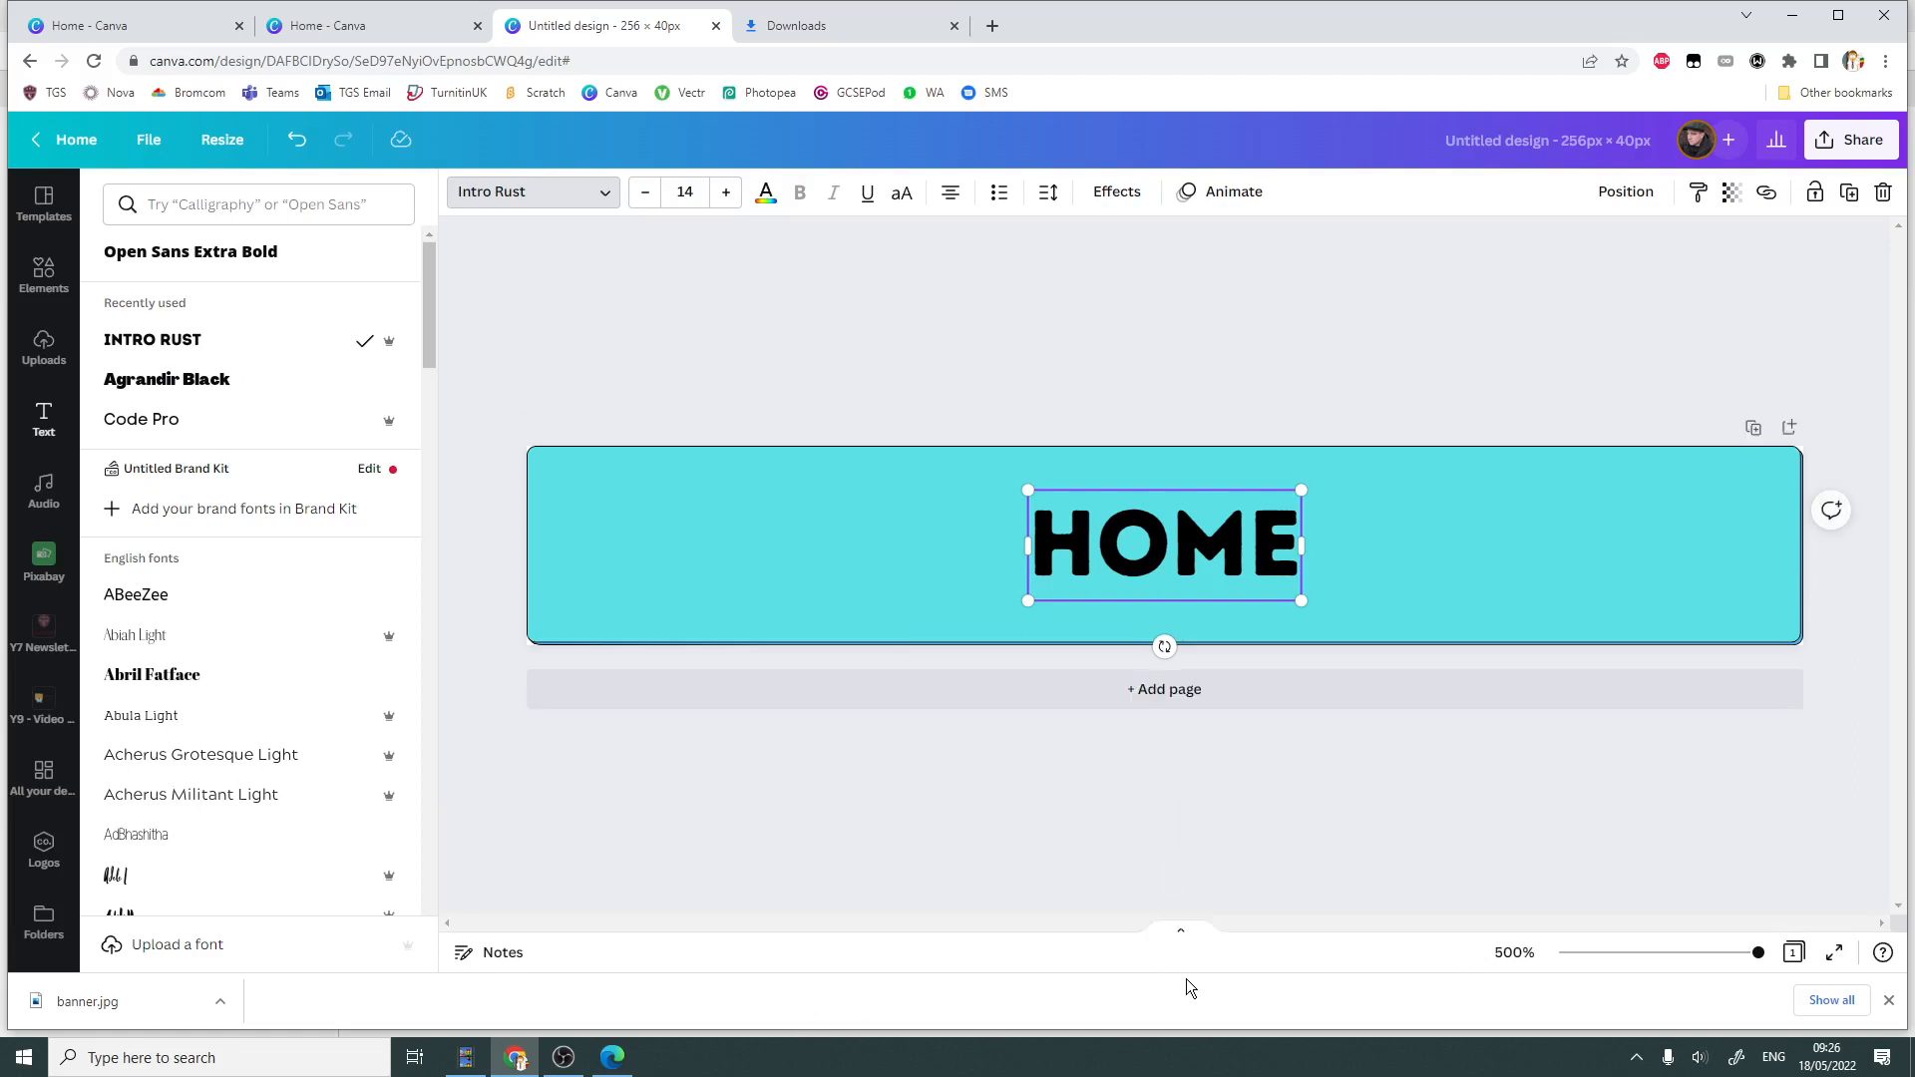
click(1178, 936)
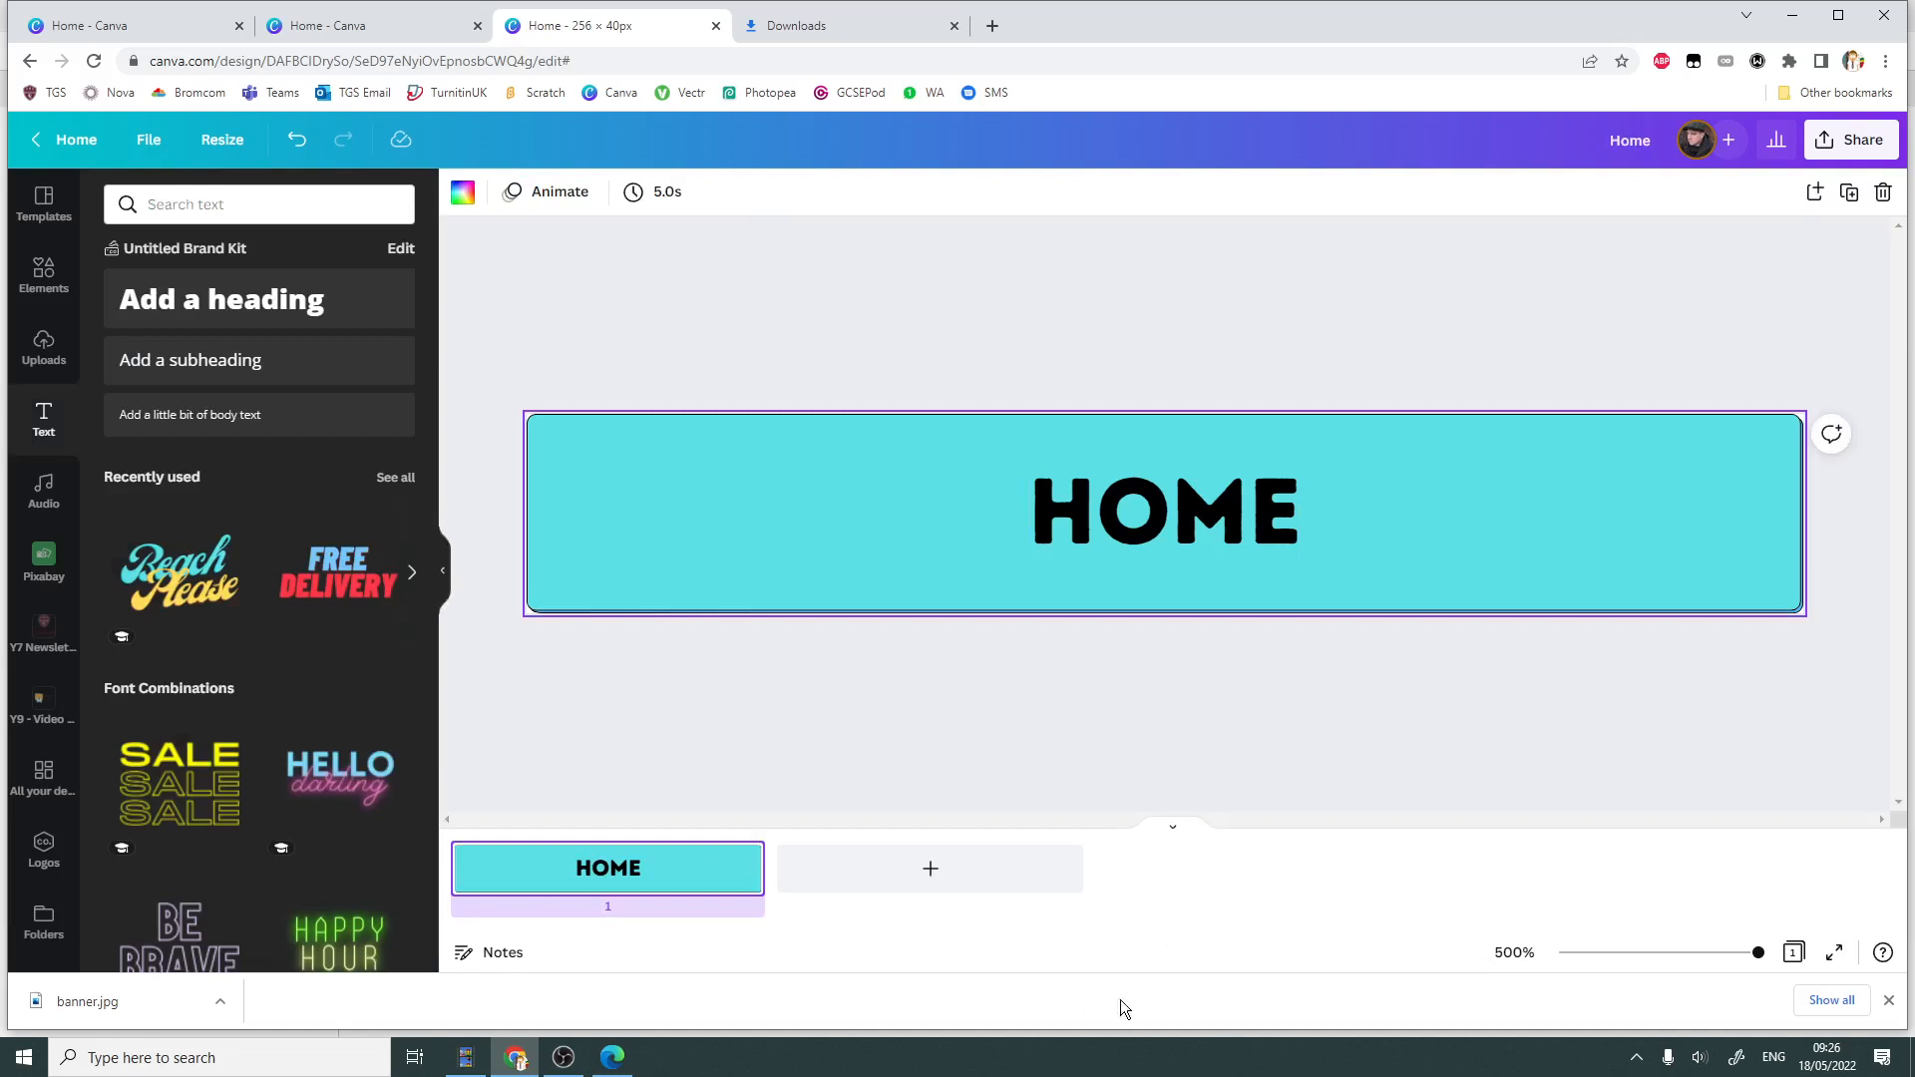
mouse_move(725, 874)
click(743, 863)
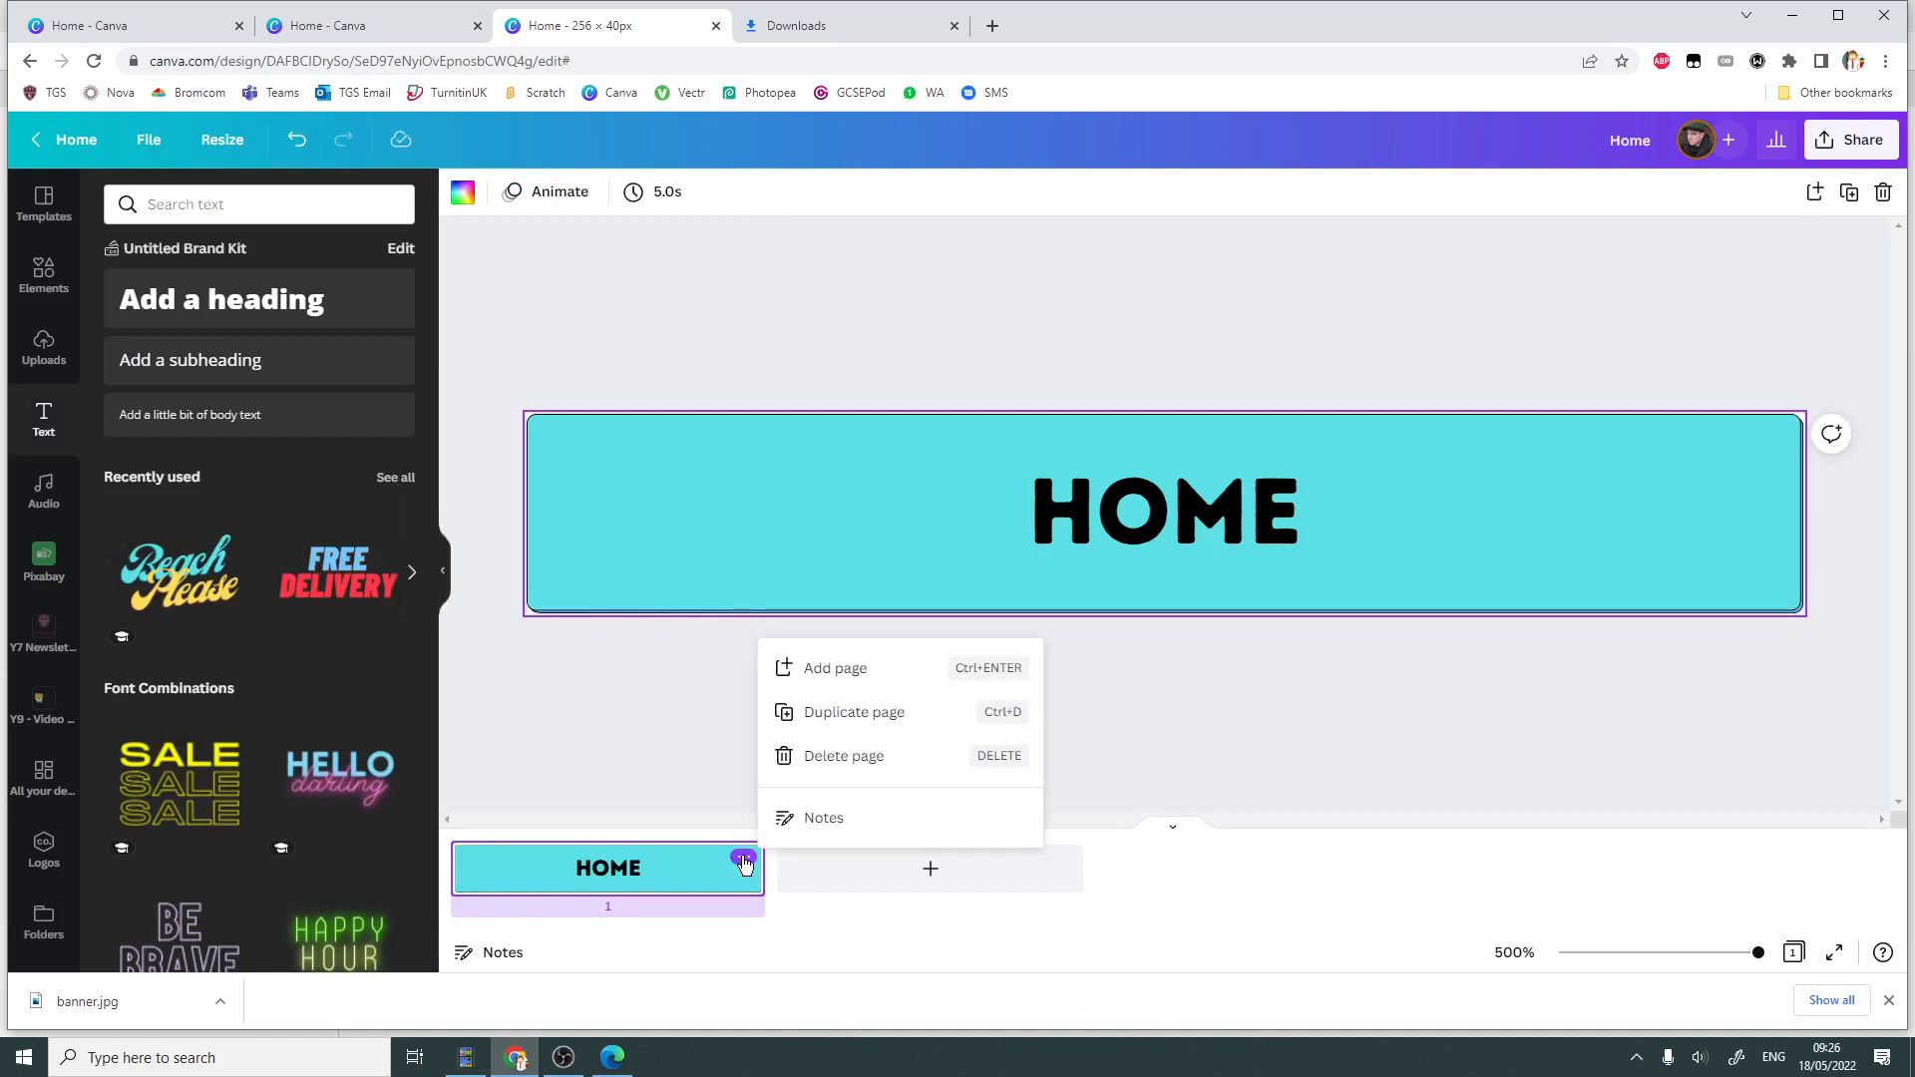
click(884, 711)
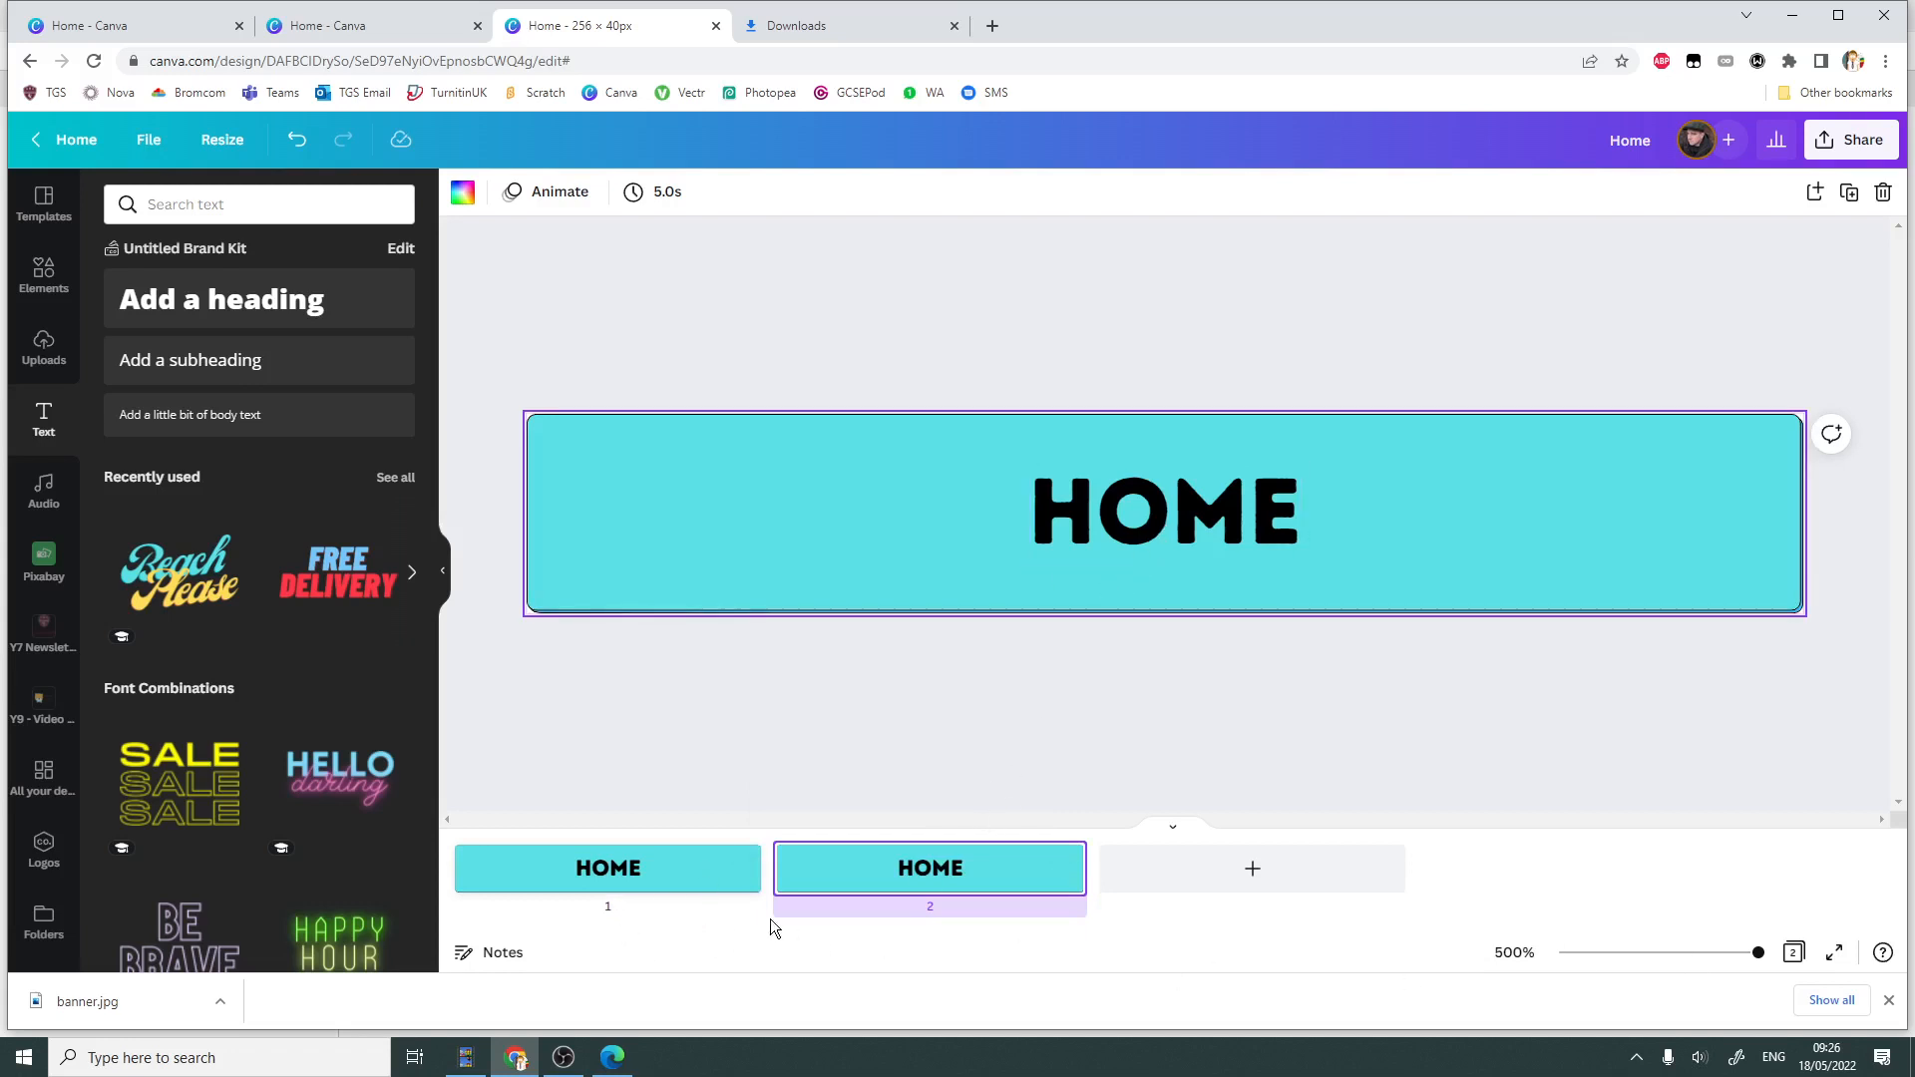
click(747, 751)
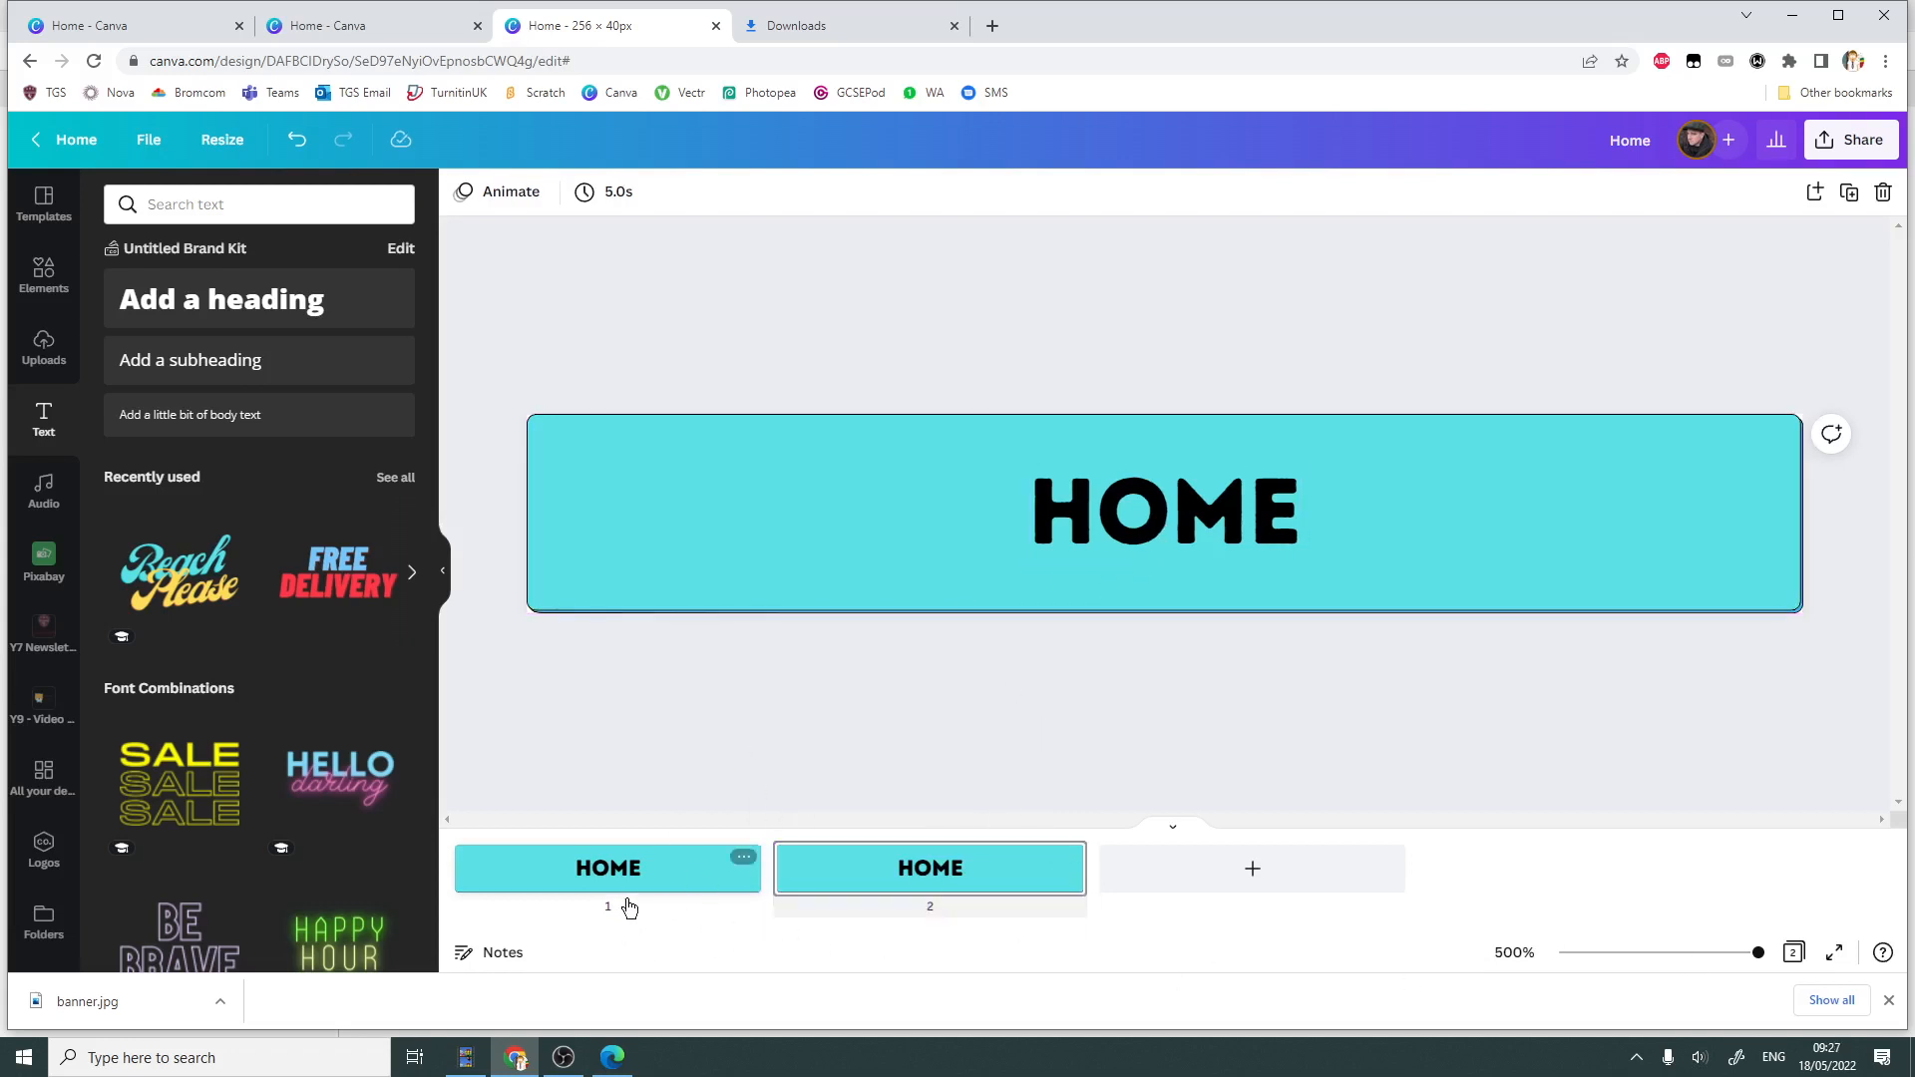
click(625, 907)
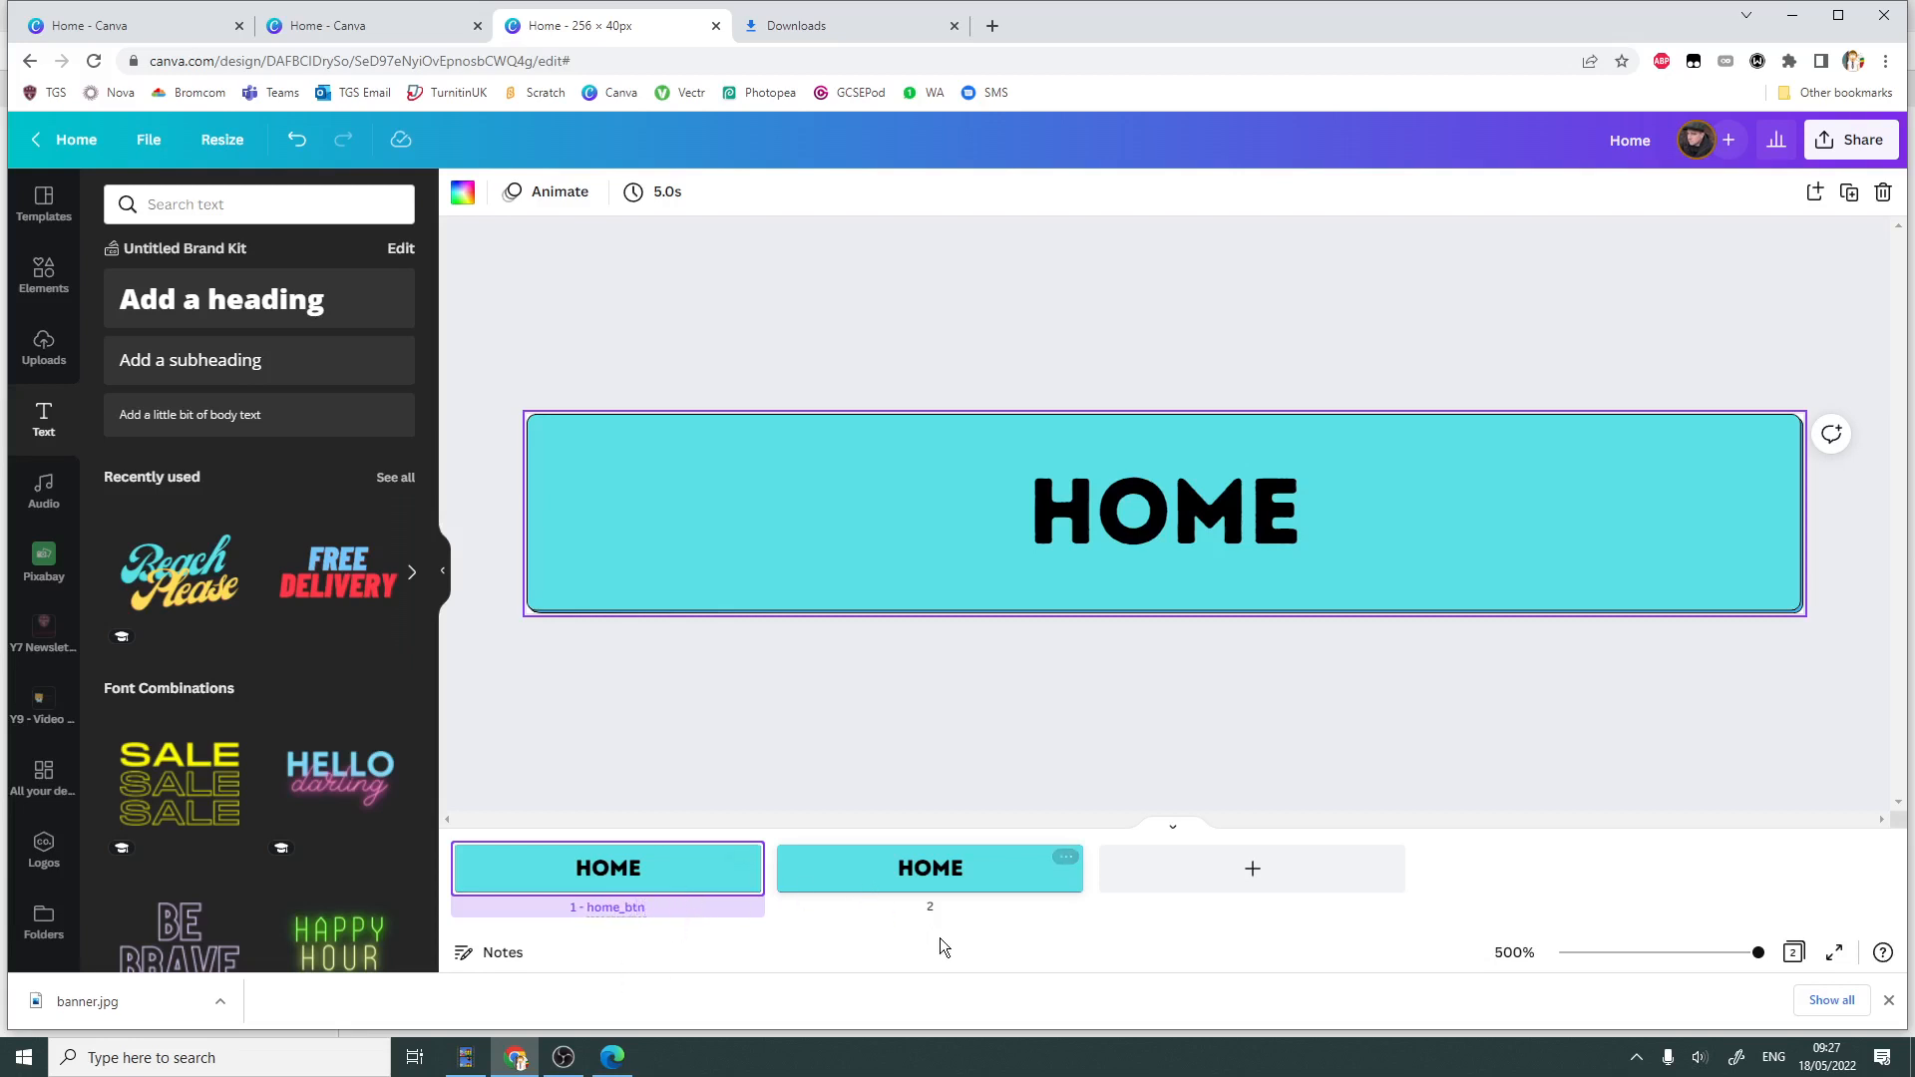
- Name the second page about_btn and replace its button text with ABOUT
click(942, 872)
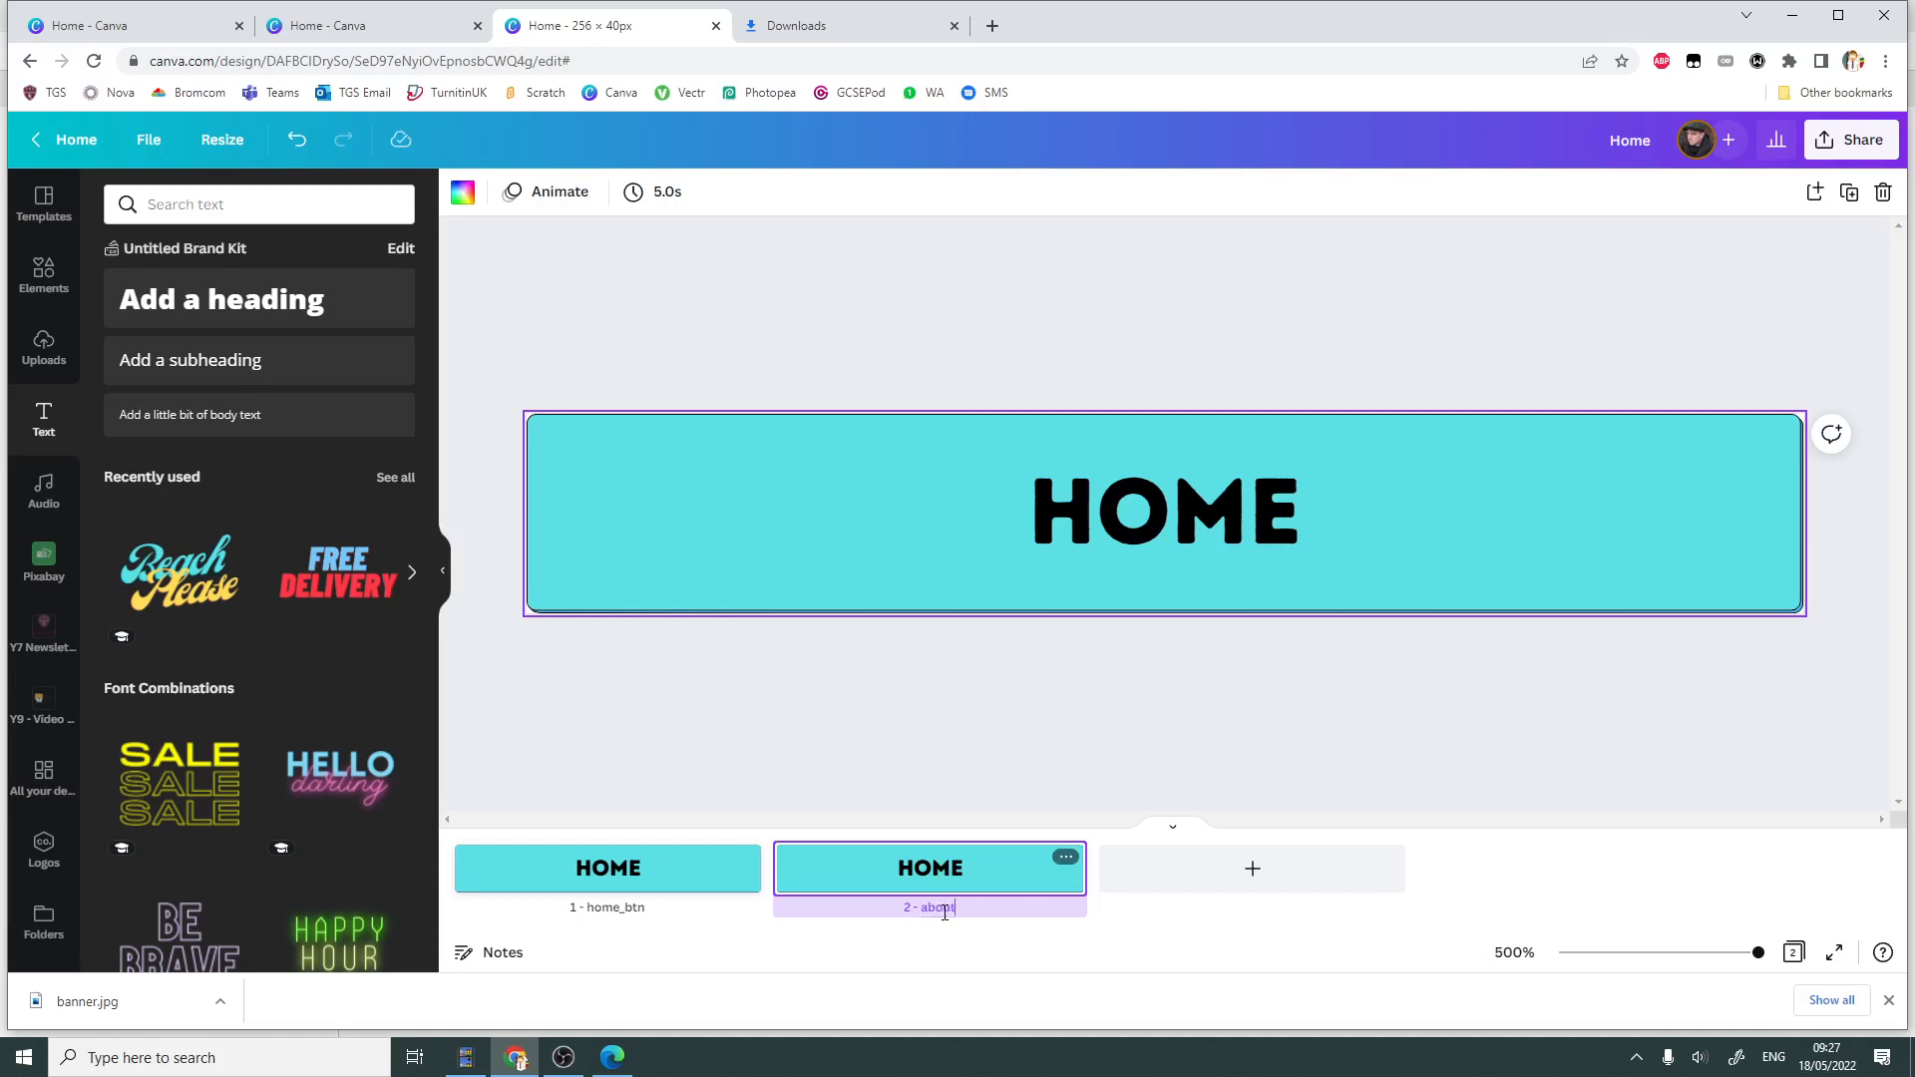
click(944, 911)
text(about_btn)
double_click(1223, 506)
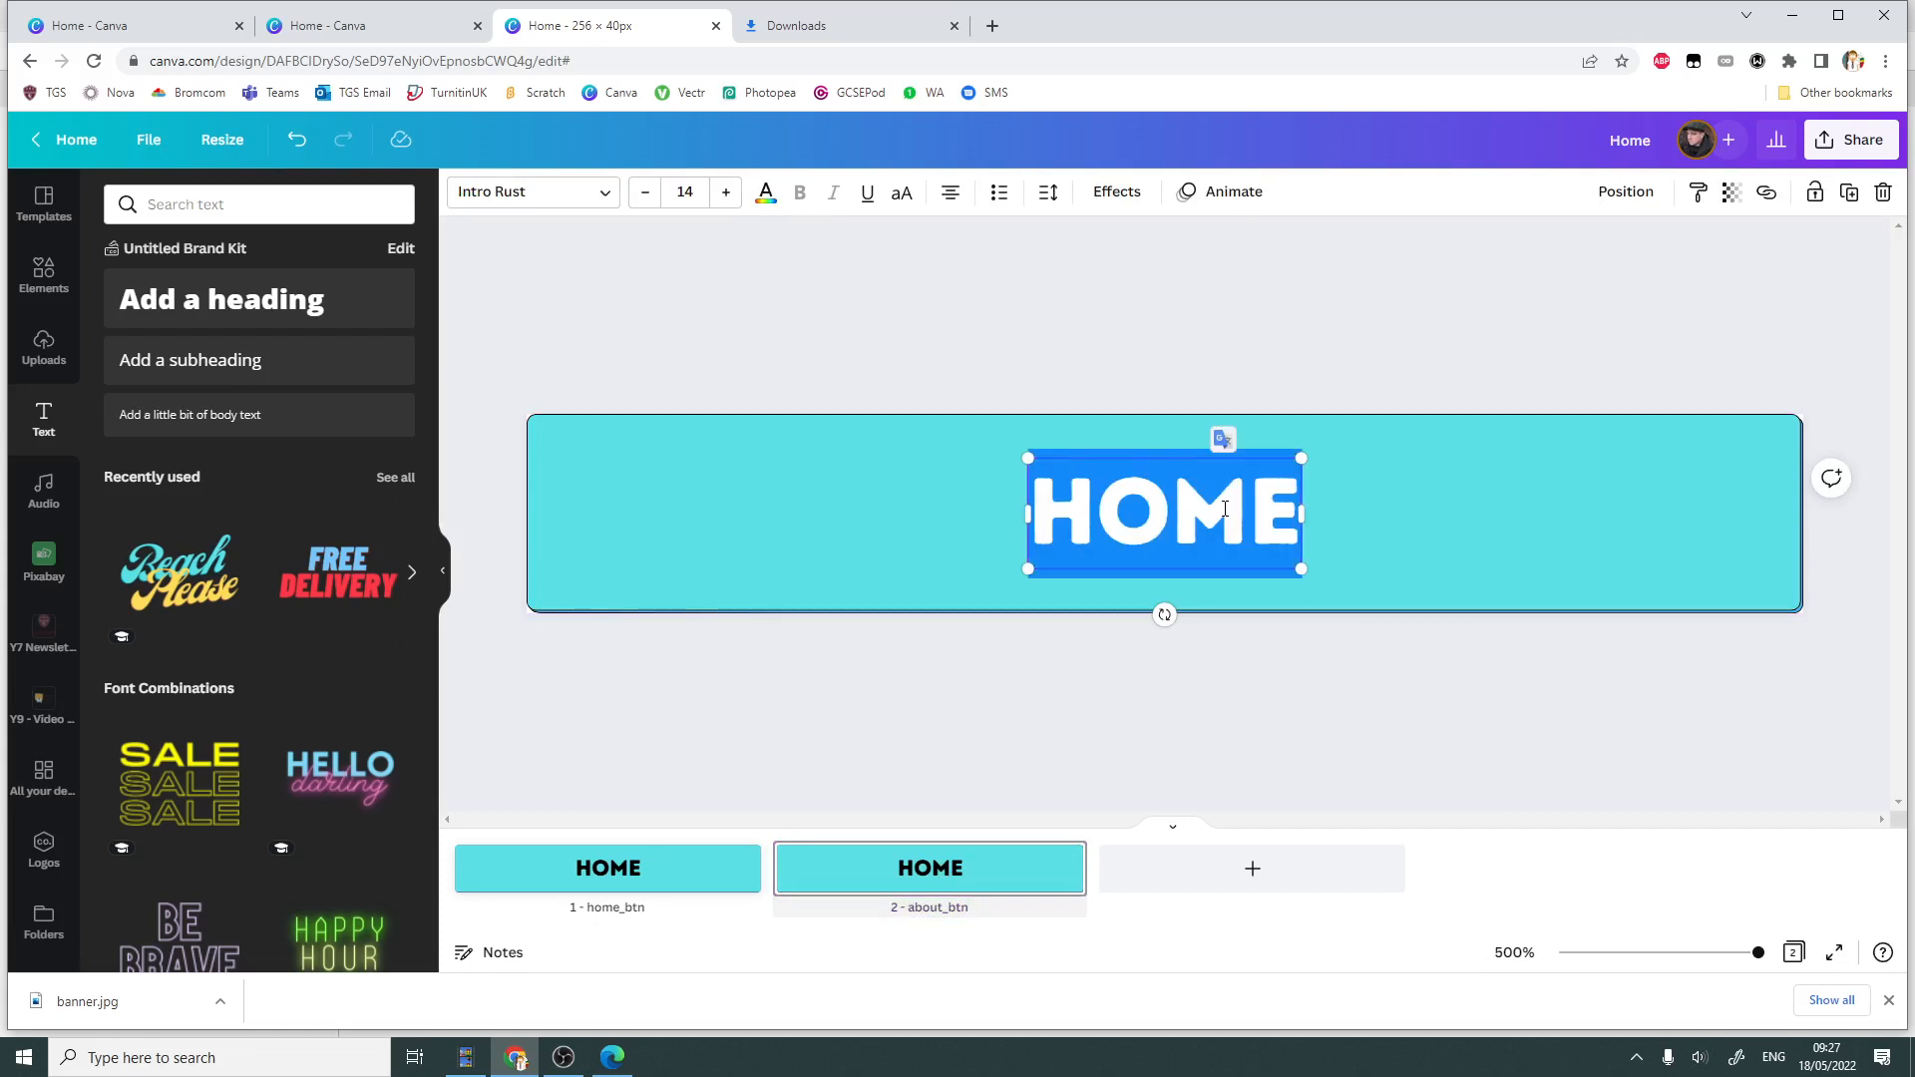
text(ABOUT)
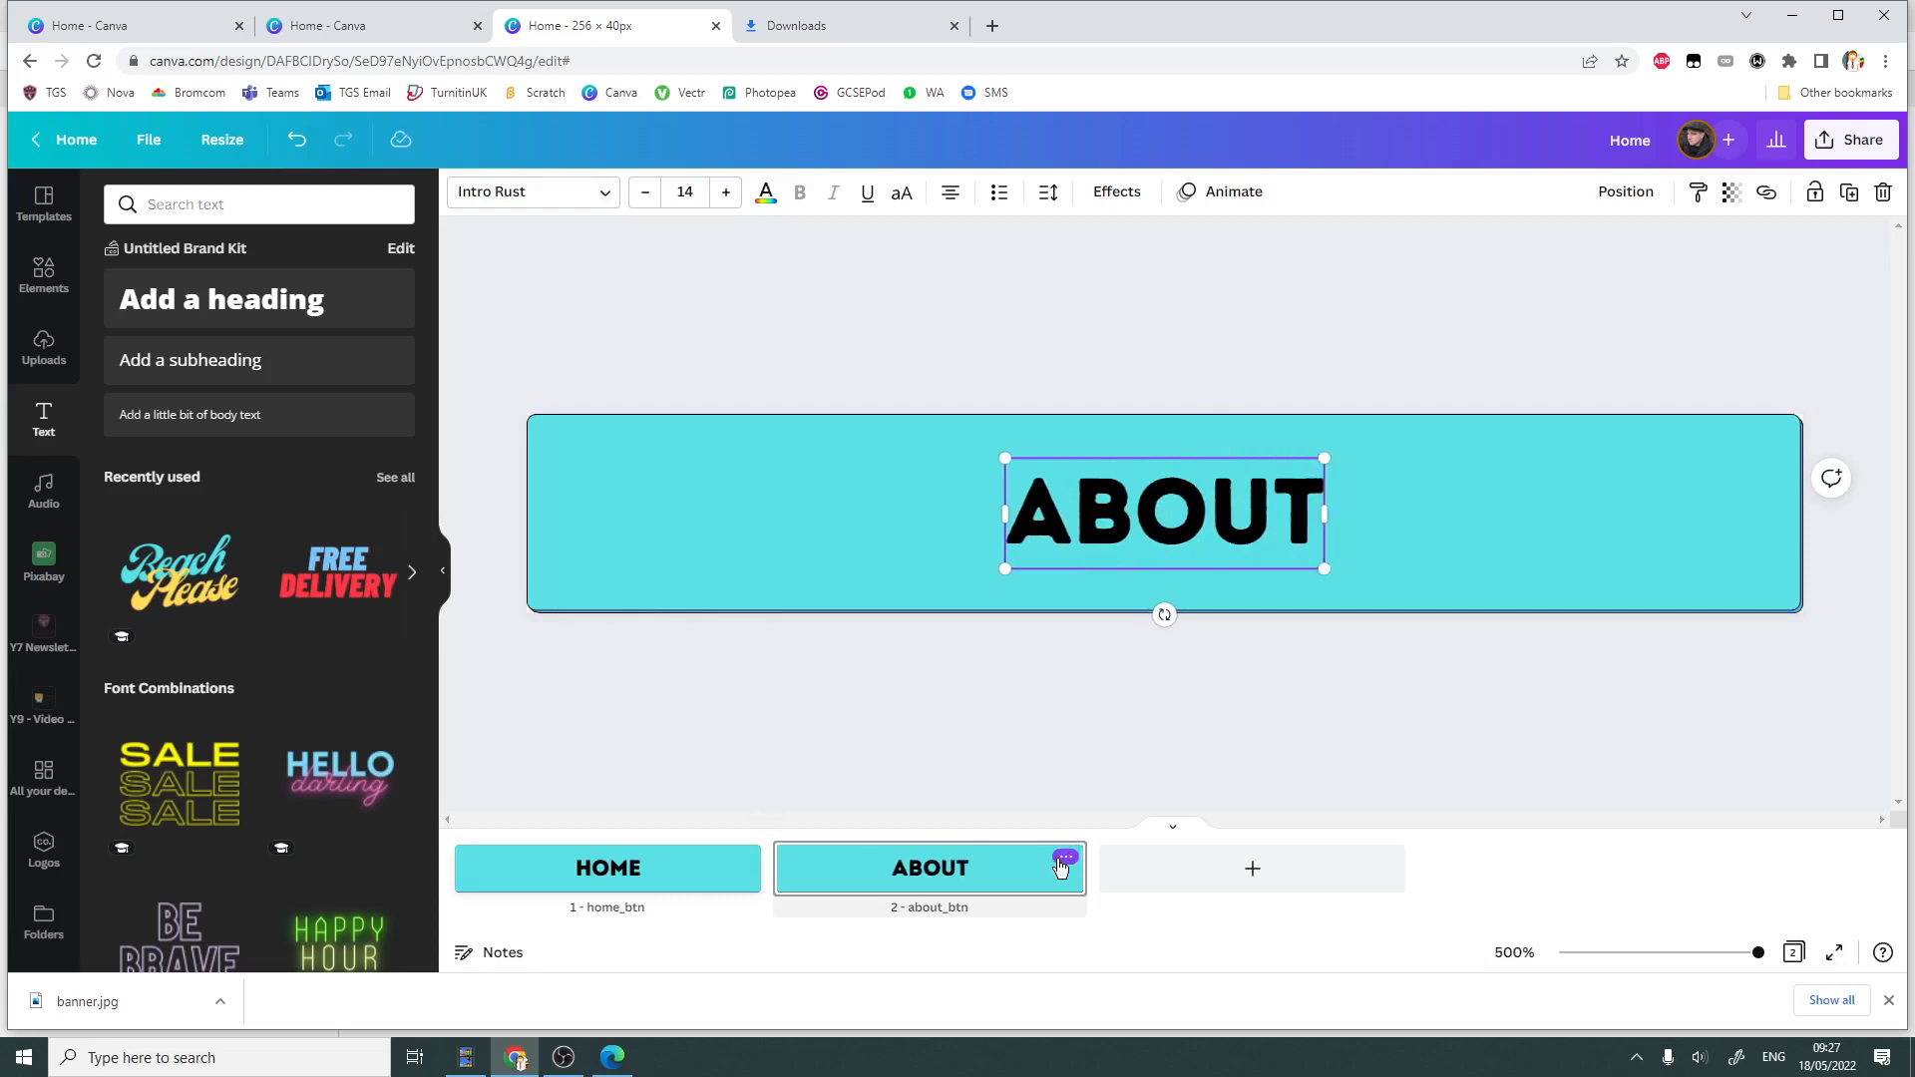
- Duplicate the ABOUT button page and rename the copy video_btn
click(1063, 857)
click(1170, 704)
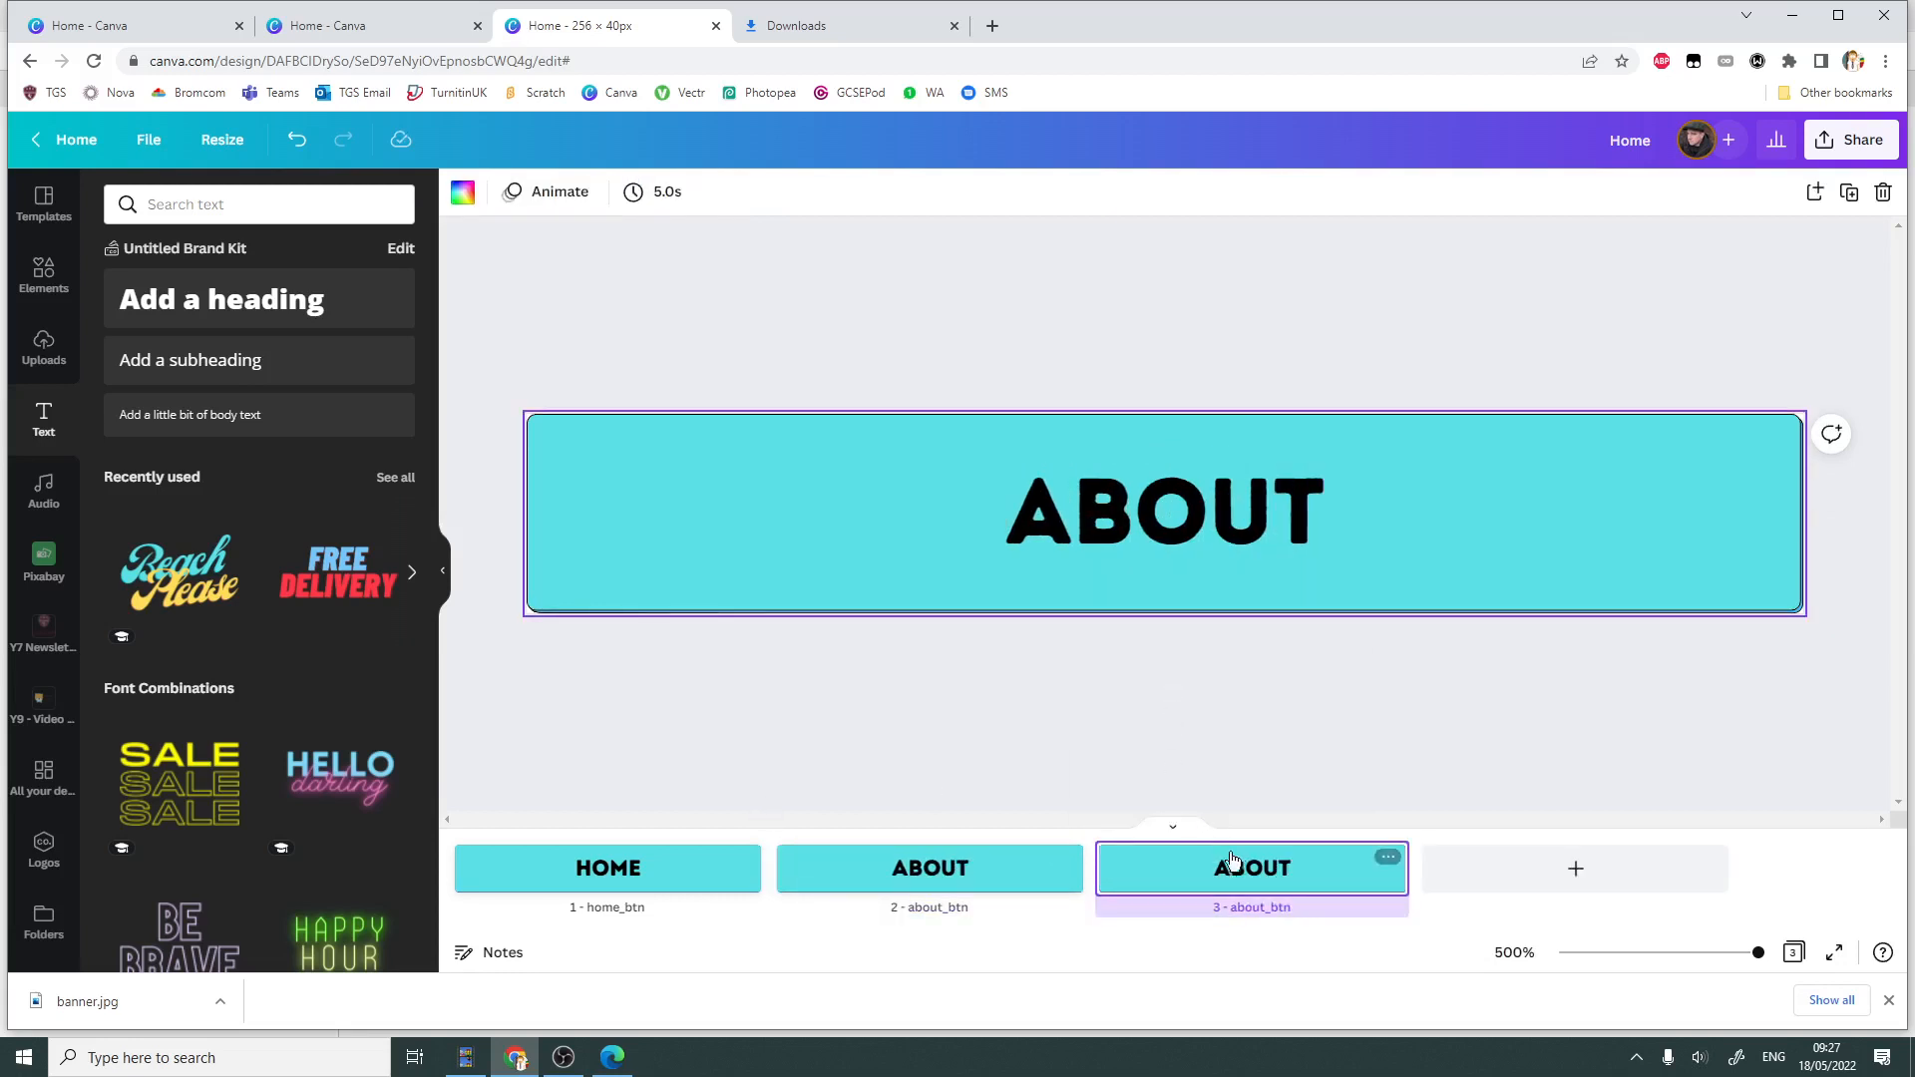
drag(1264, 908, 1212, 917)
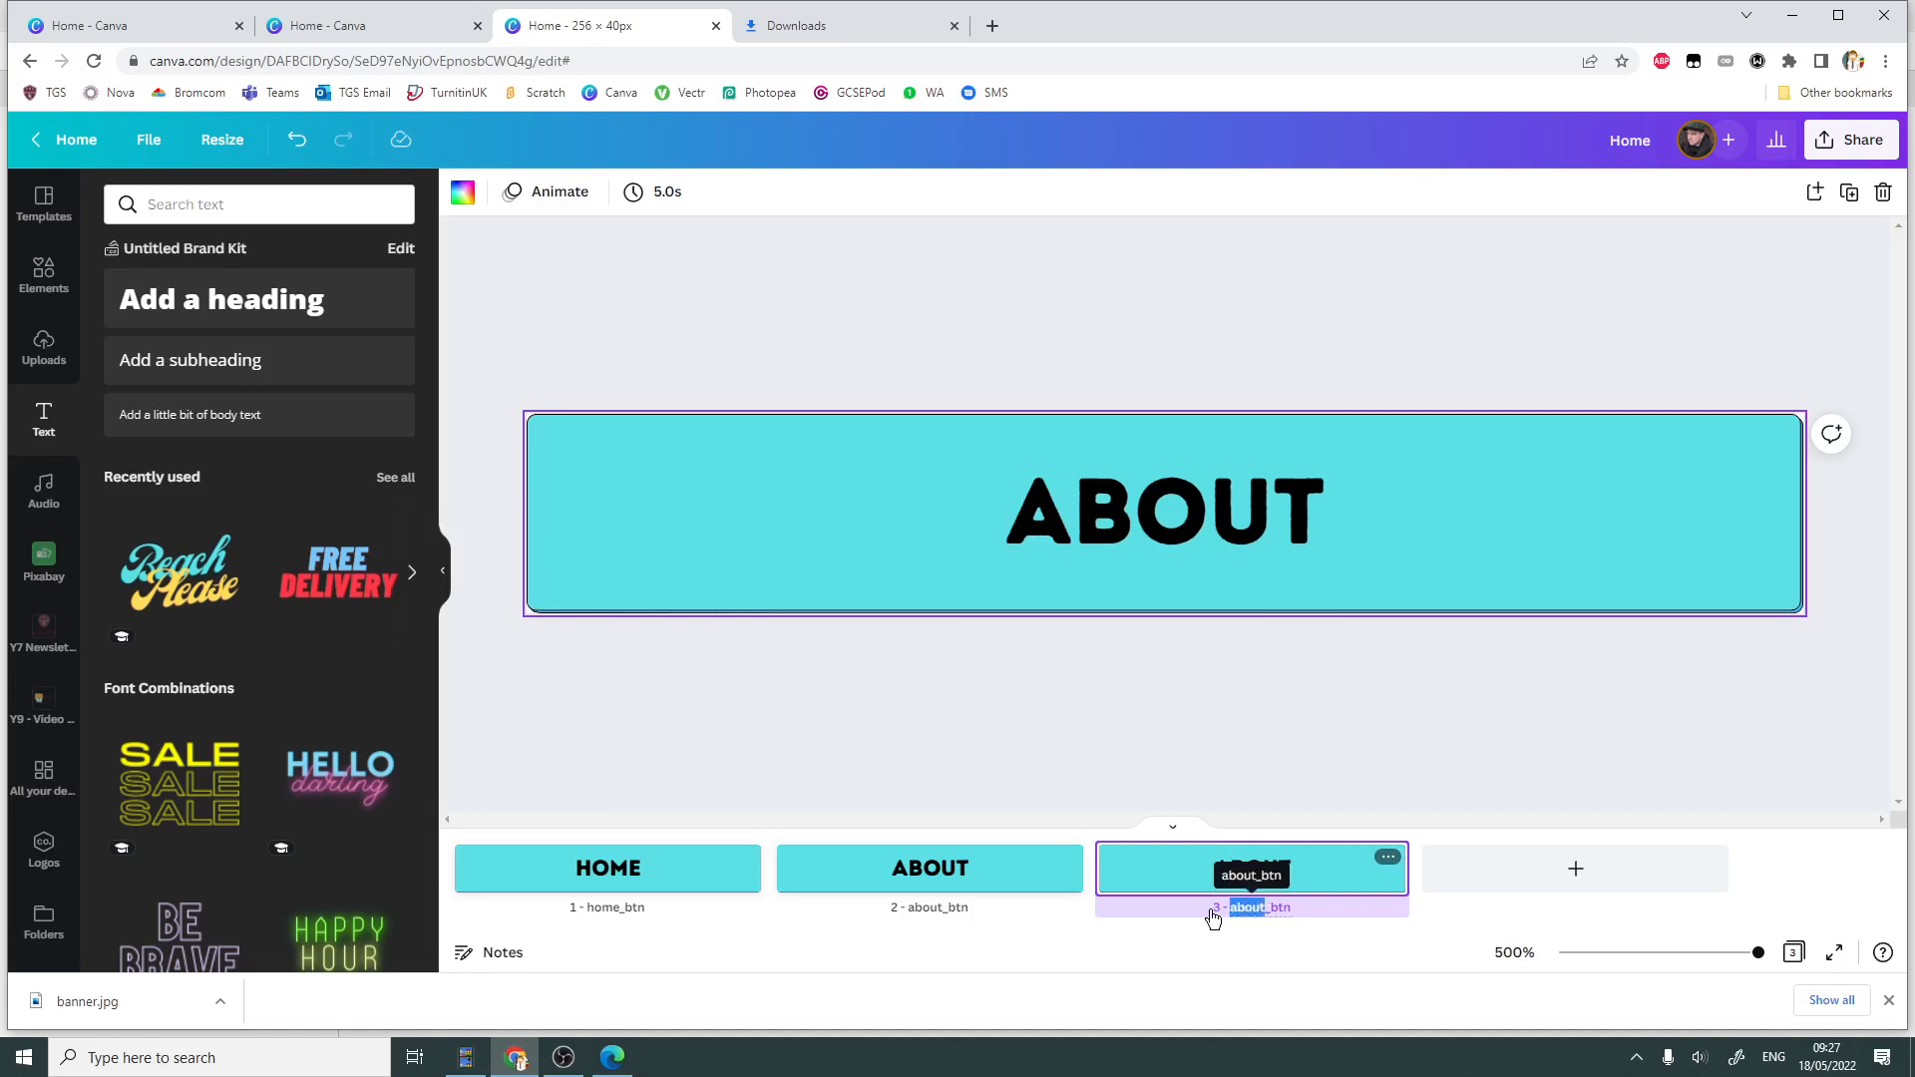
text(video)
click(1260, 906)
- Replace the button text on the video_btn page with VIDEO
click(1218, 522)
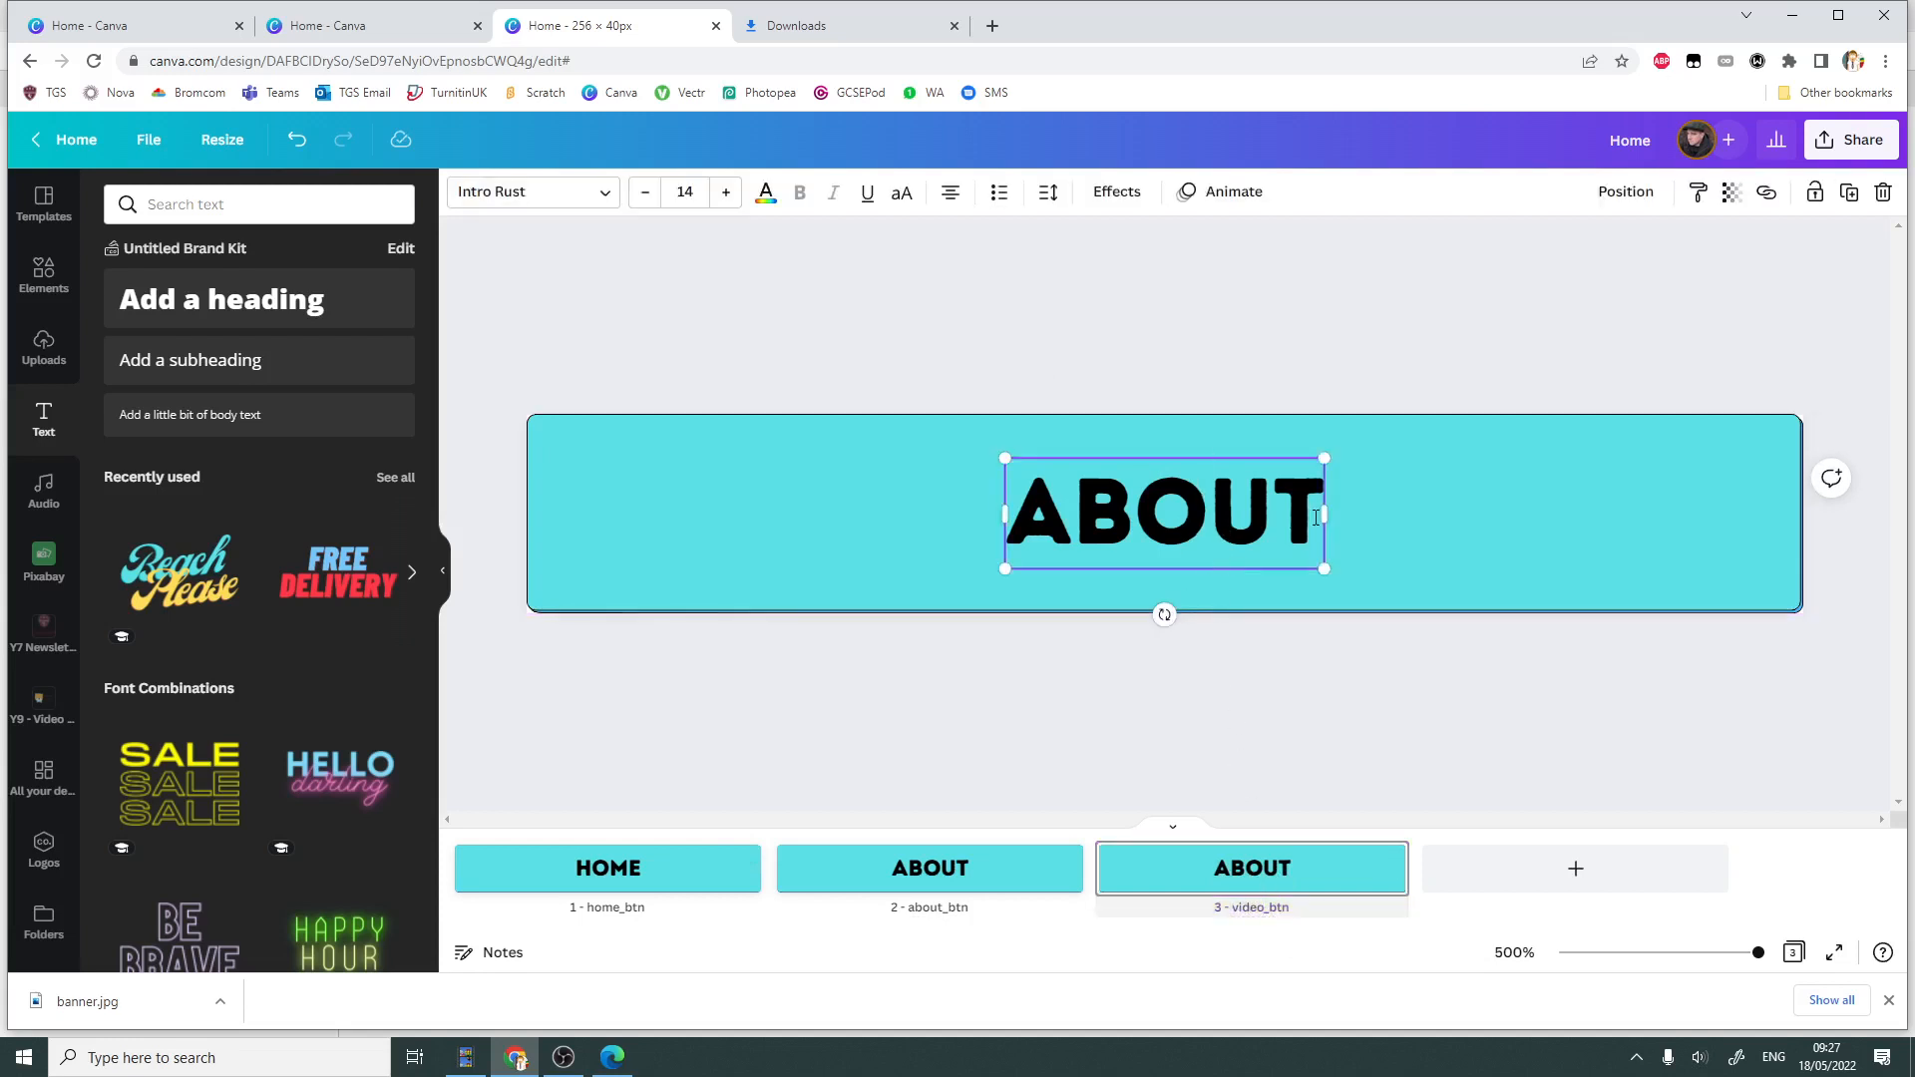
drag(1318, 520, 935, 518)
double_click(1208, 498)
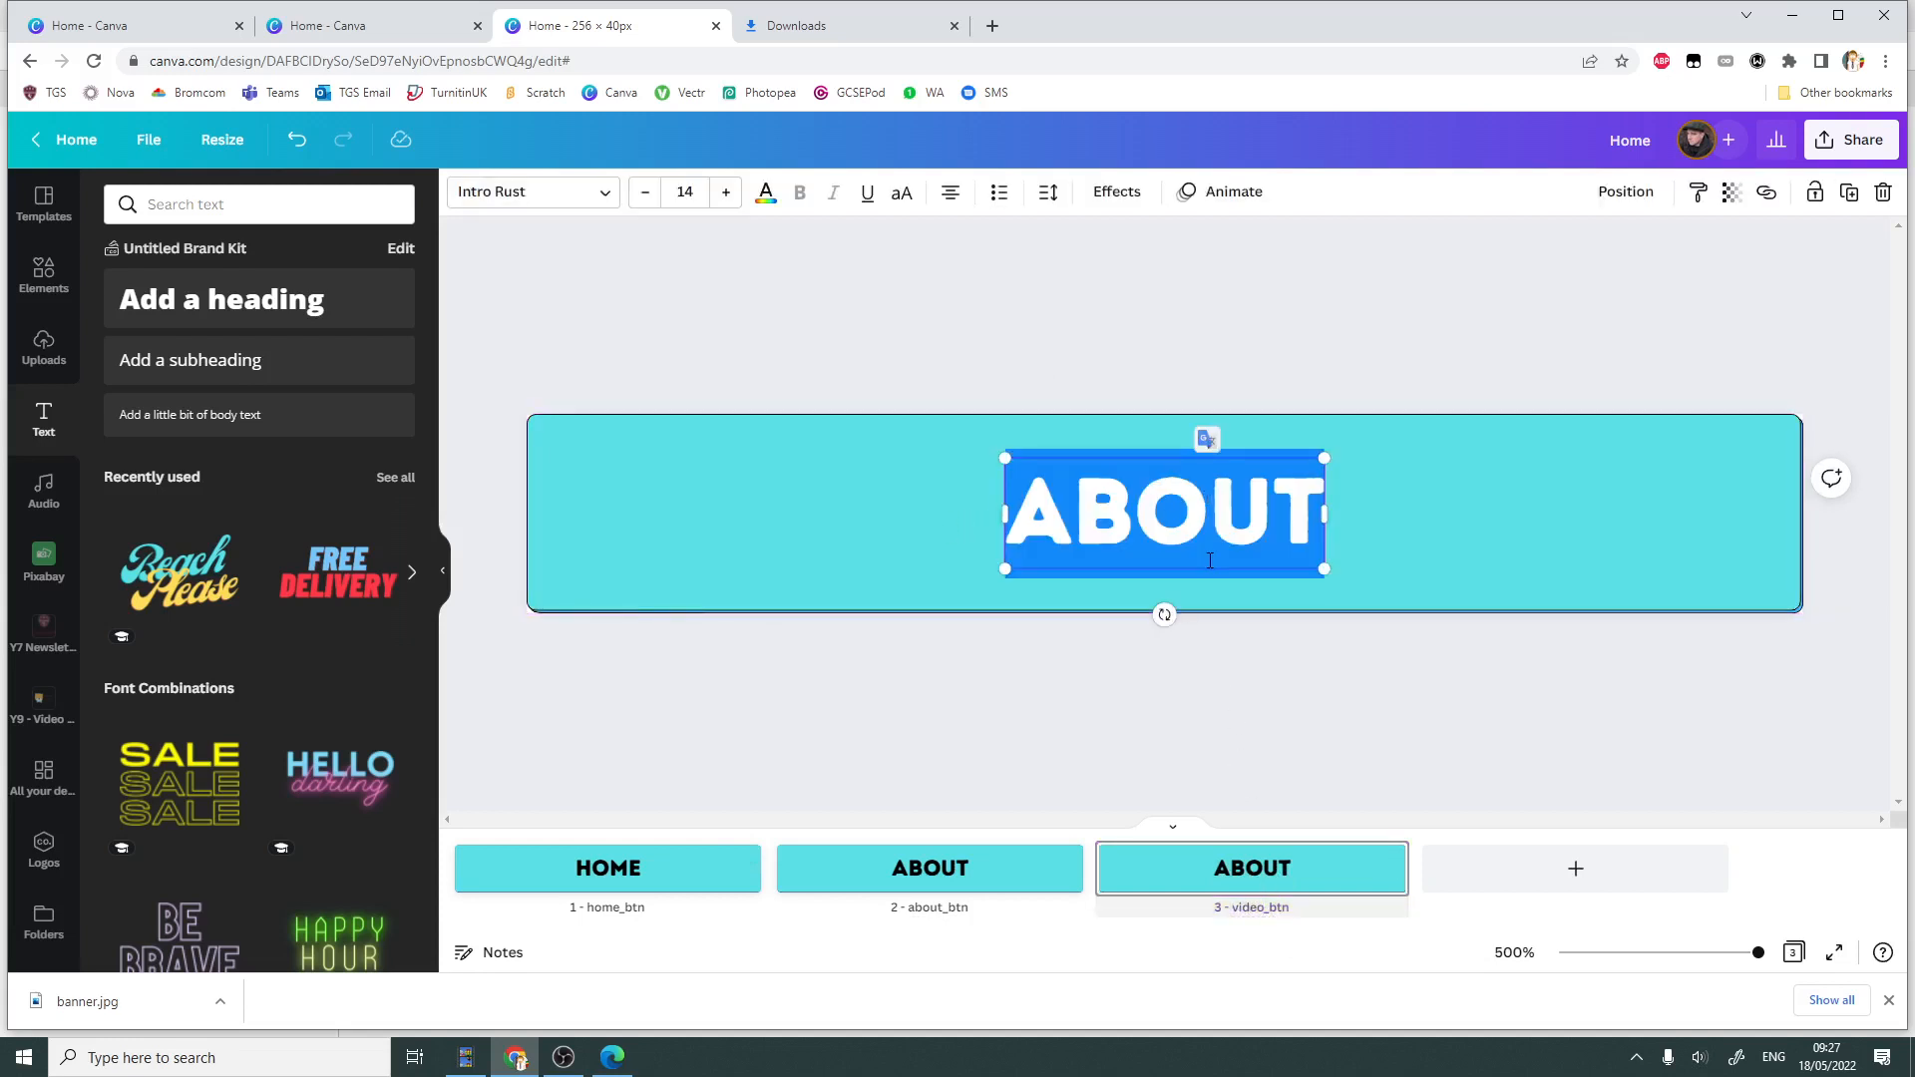
text(VIDEO)
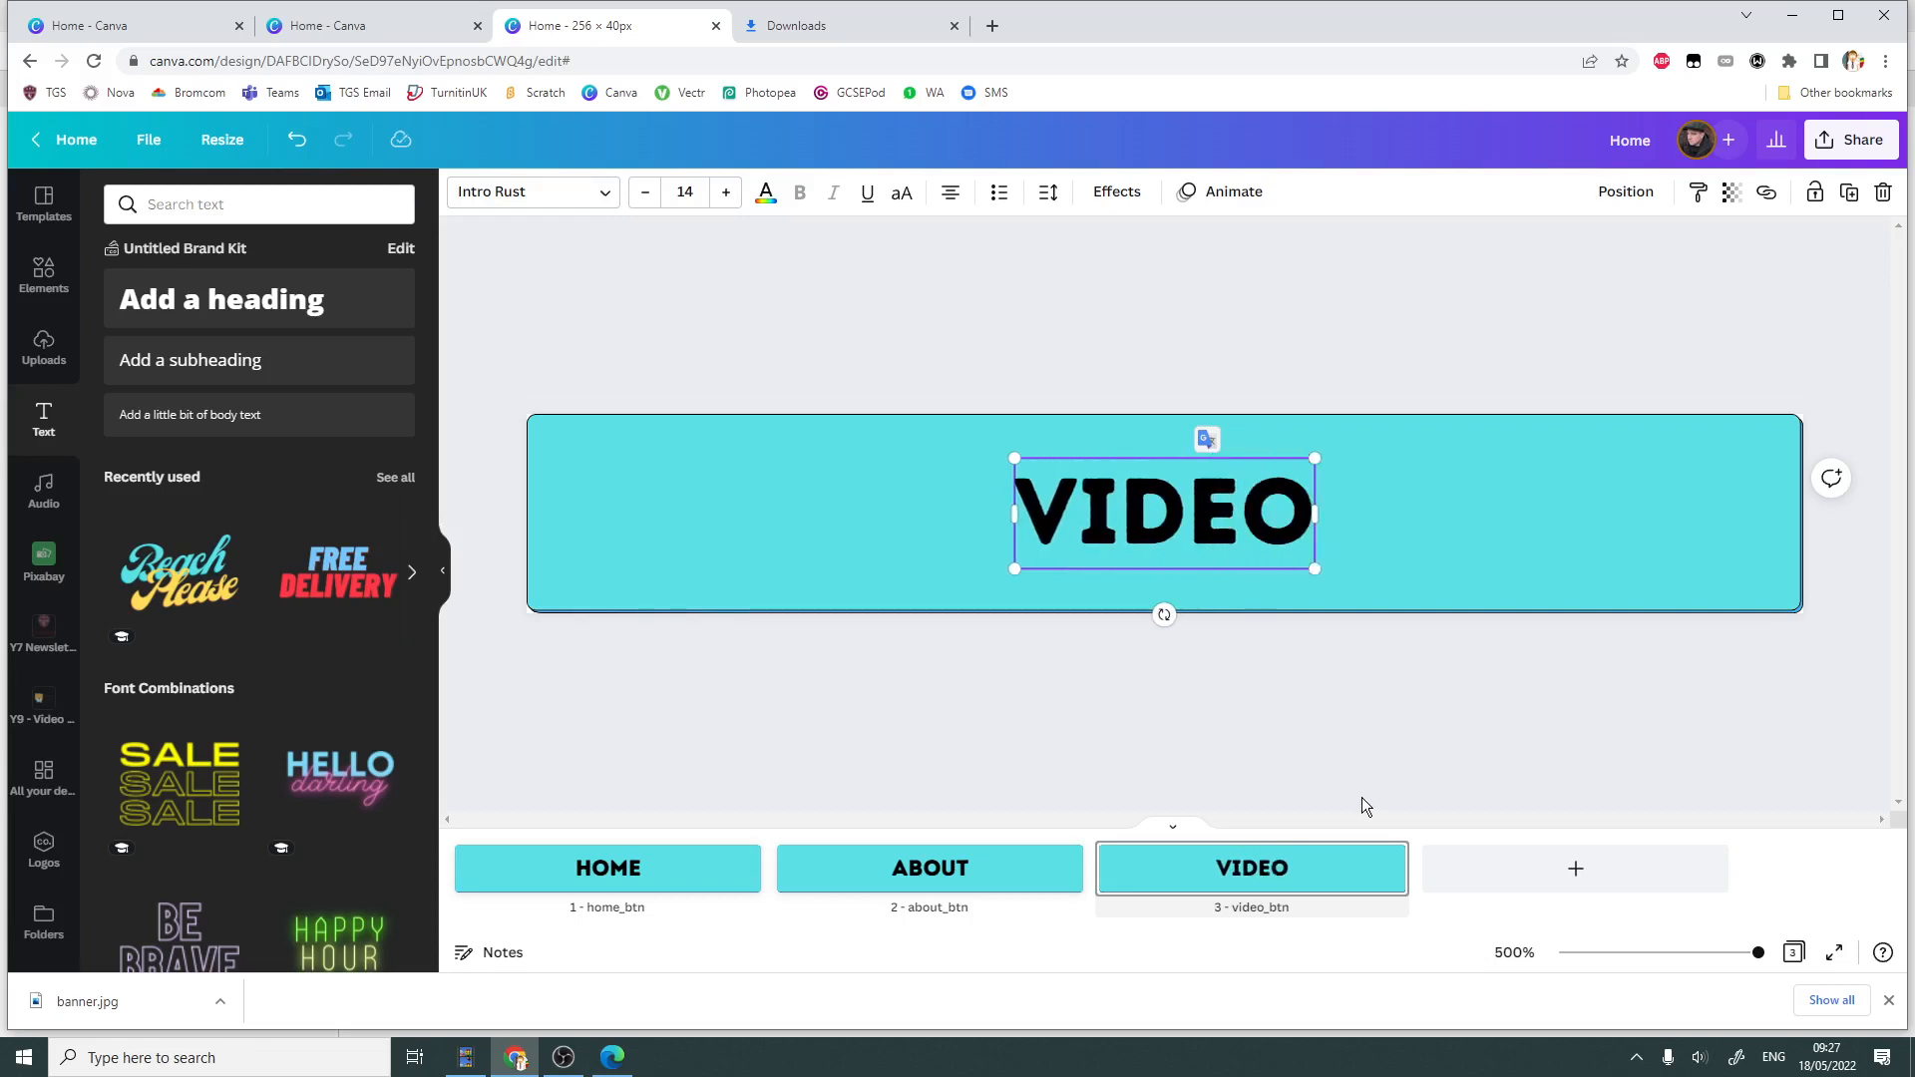
- Create a contact_btn page from a copy of the VIDEO button page, with the text CONTACT
click(1386, 857)
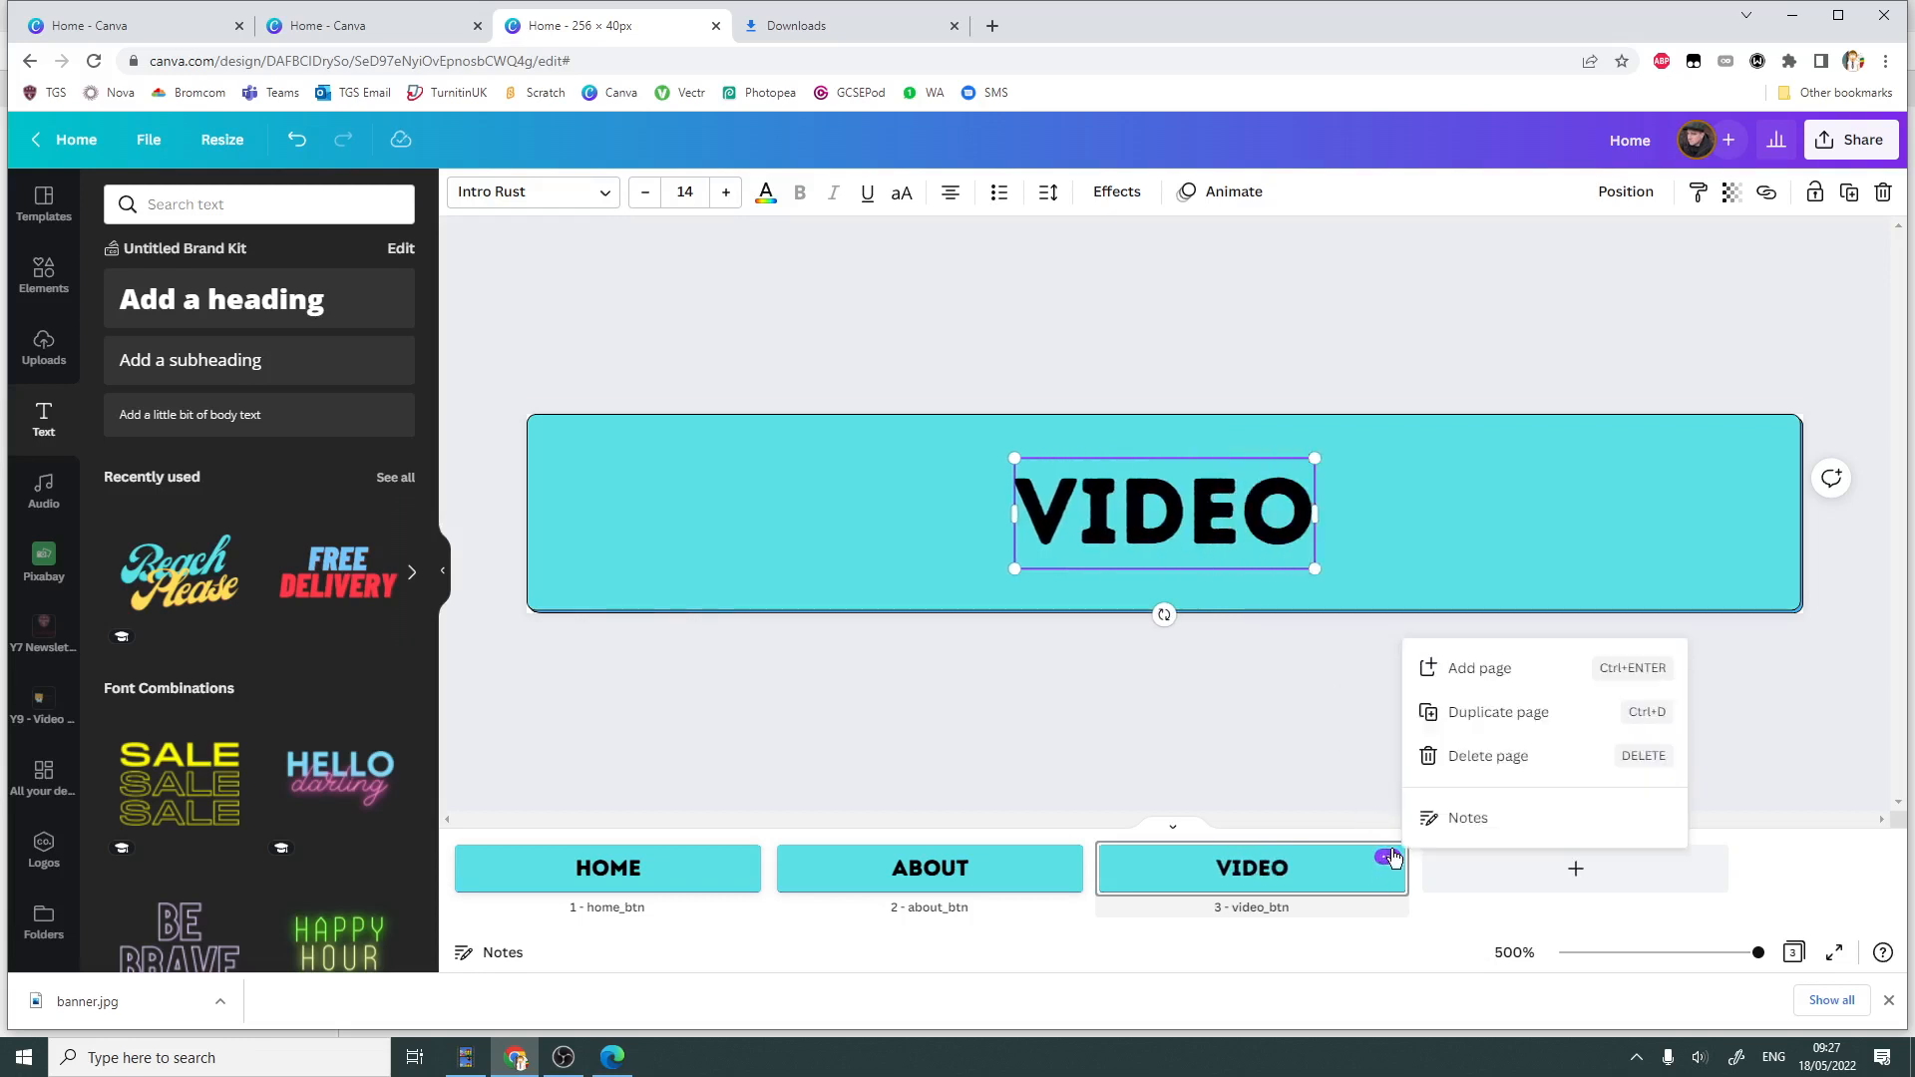
click(1497, 712)
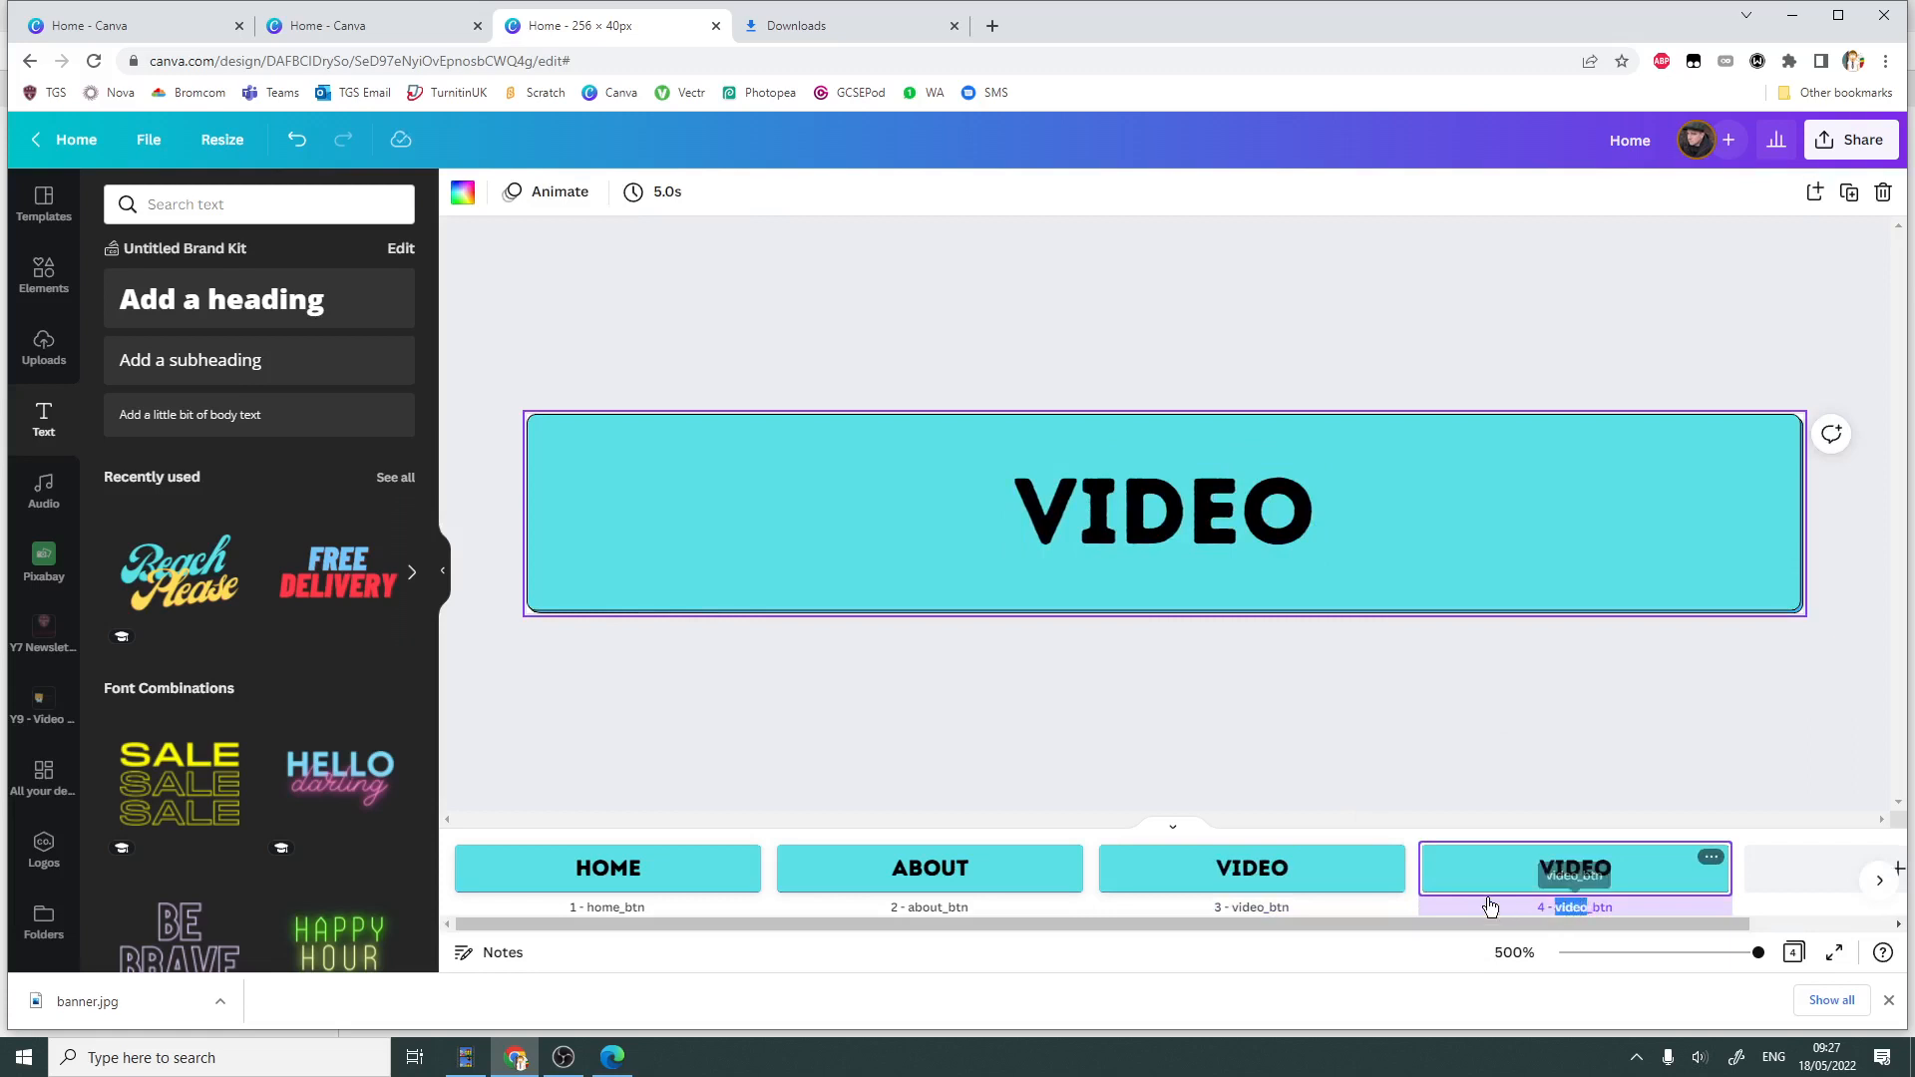
text(contact)
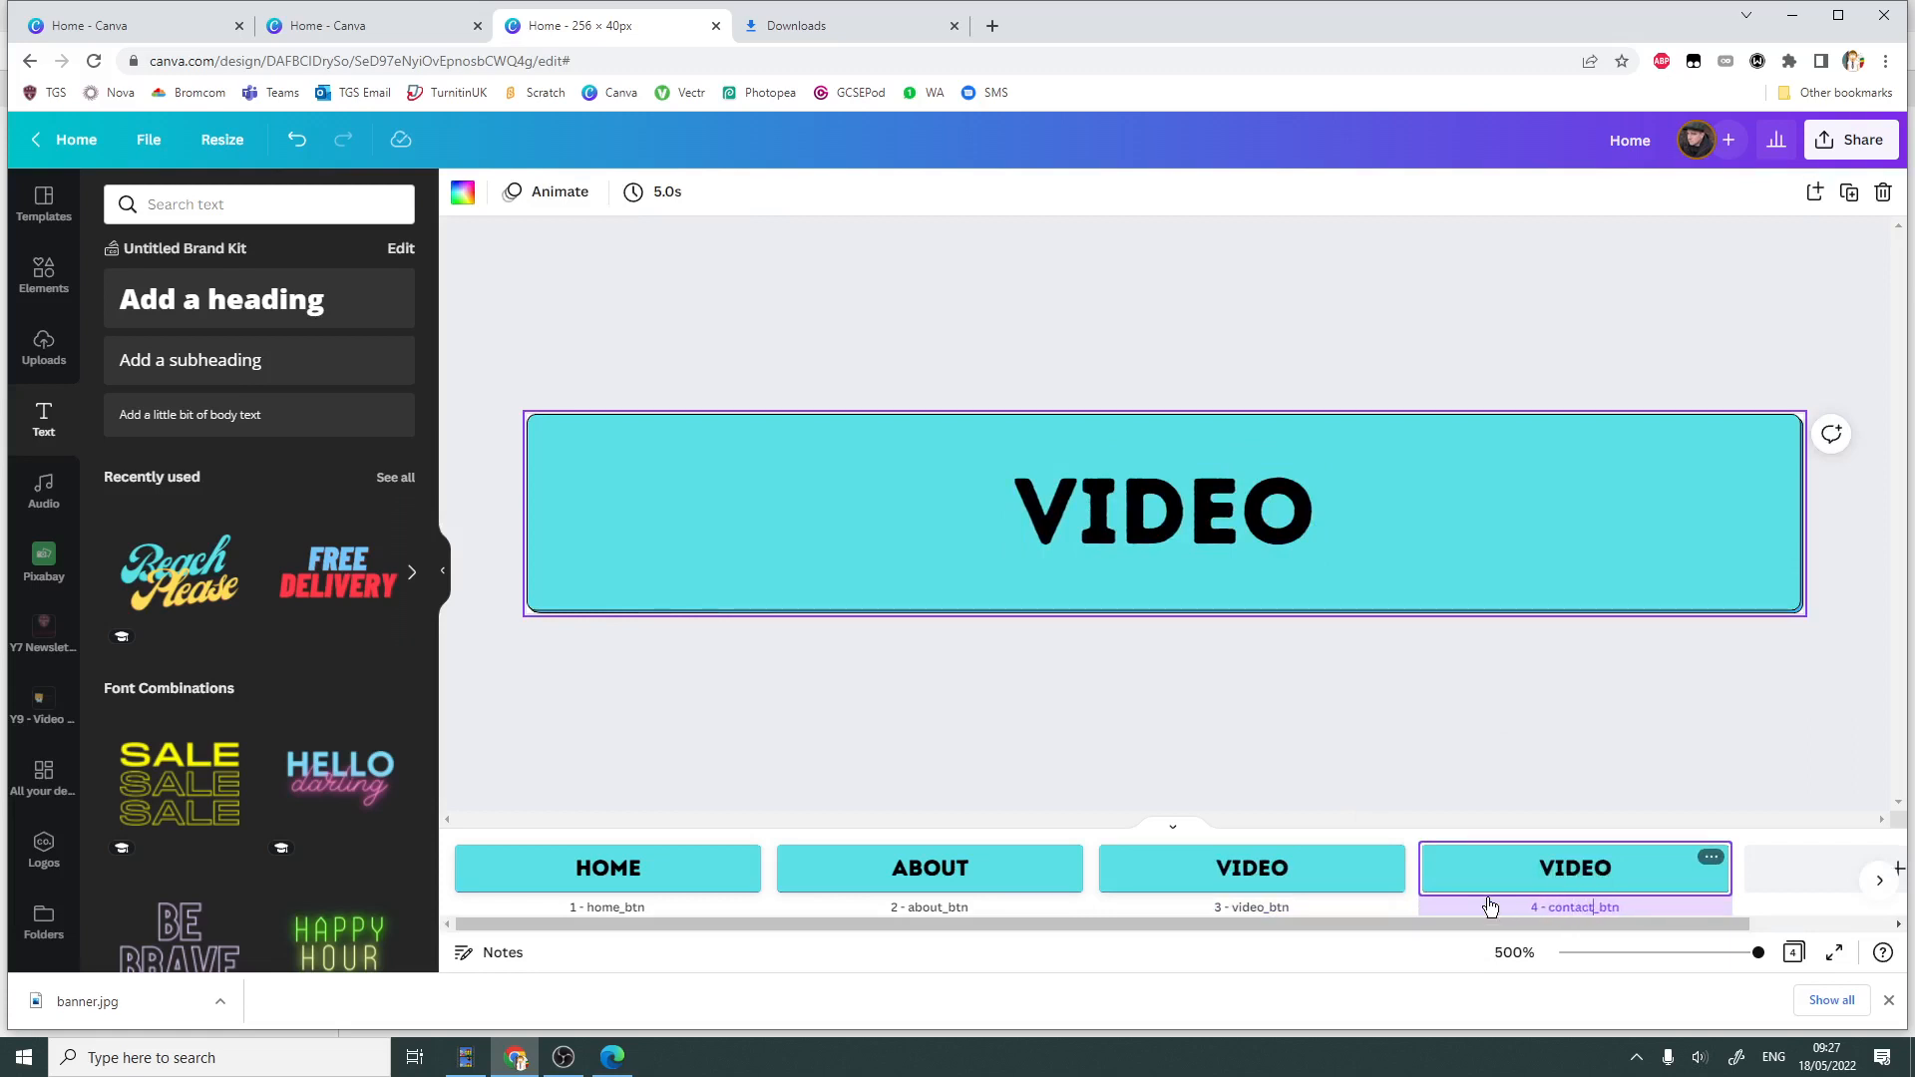
double_click(1095, 483)
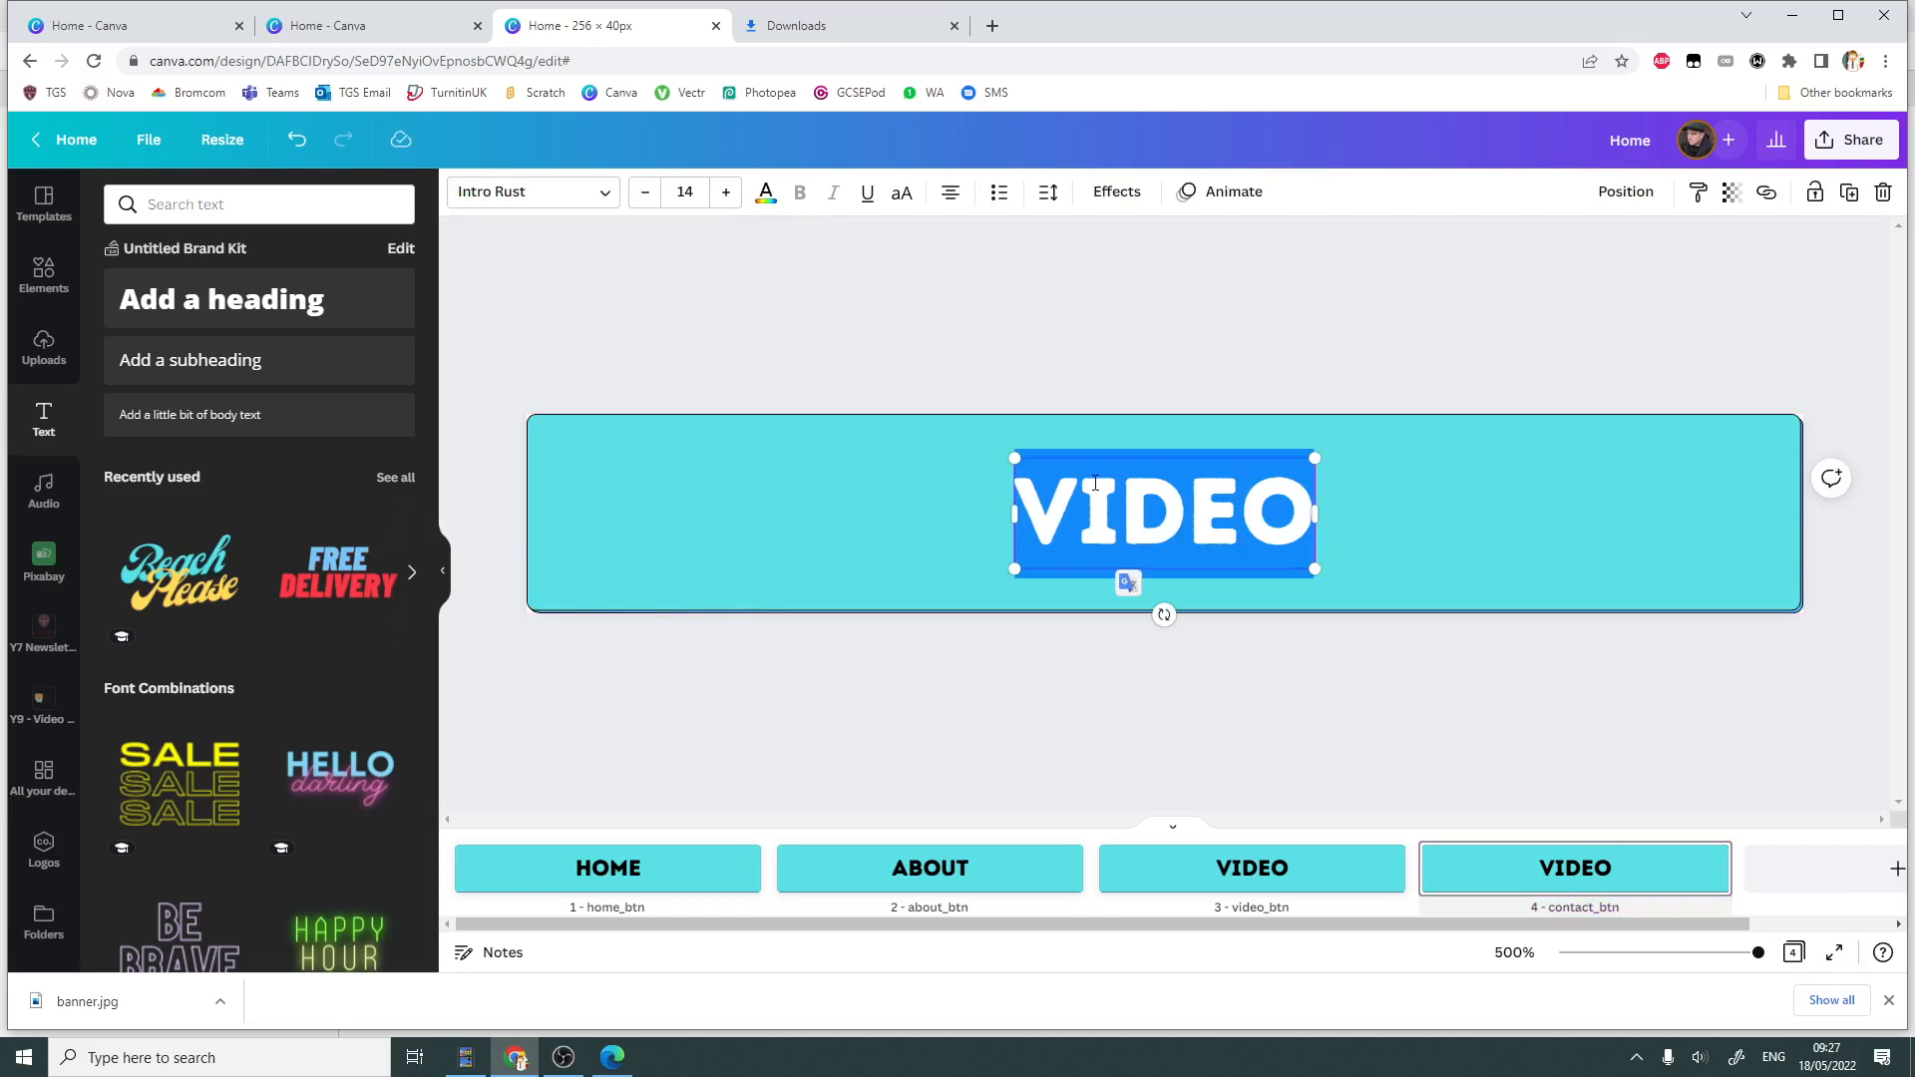
text(CONTACT)
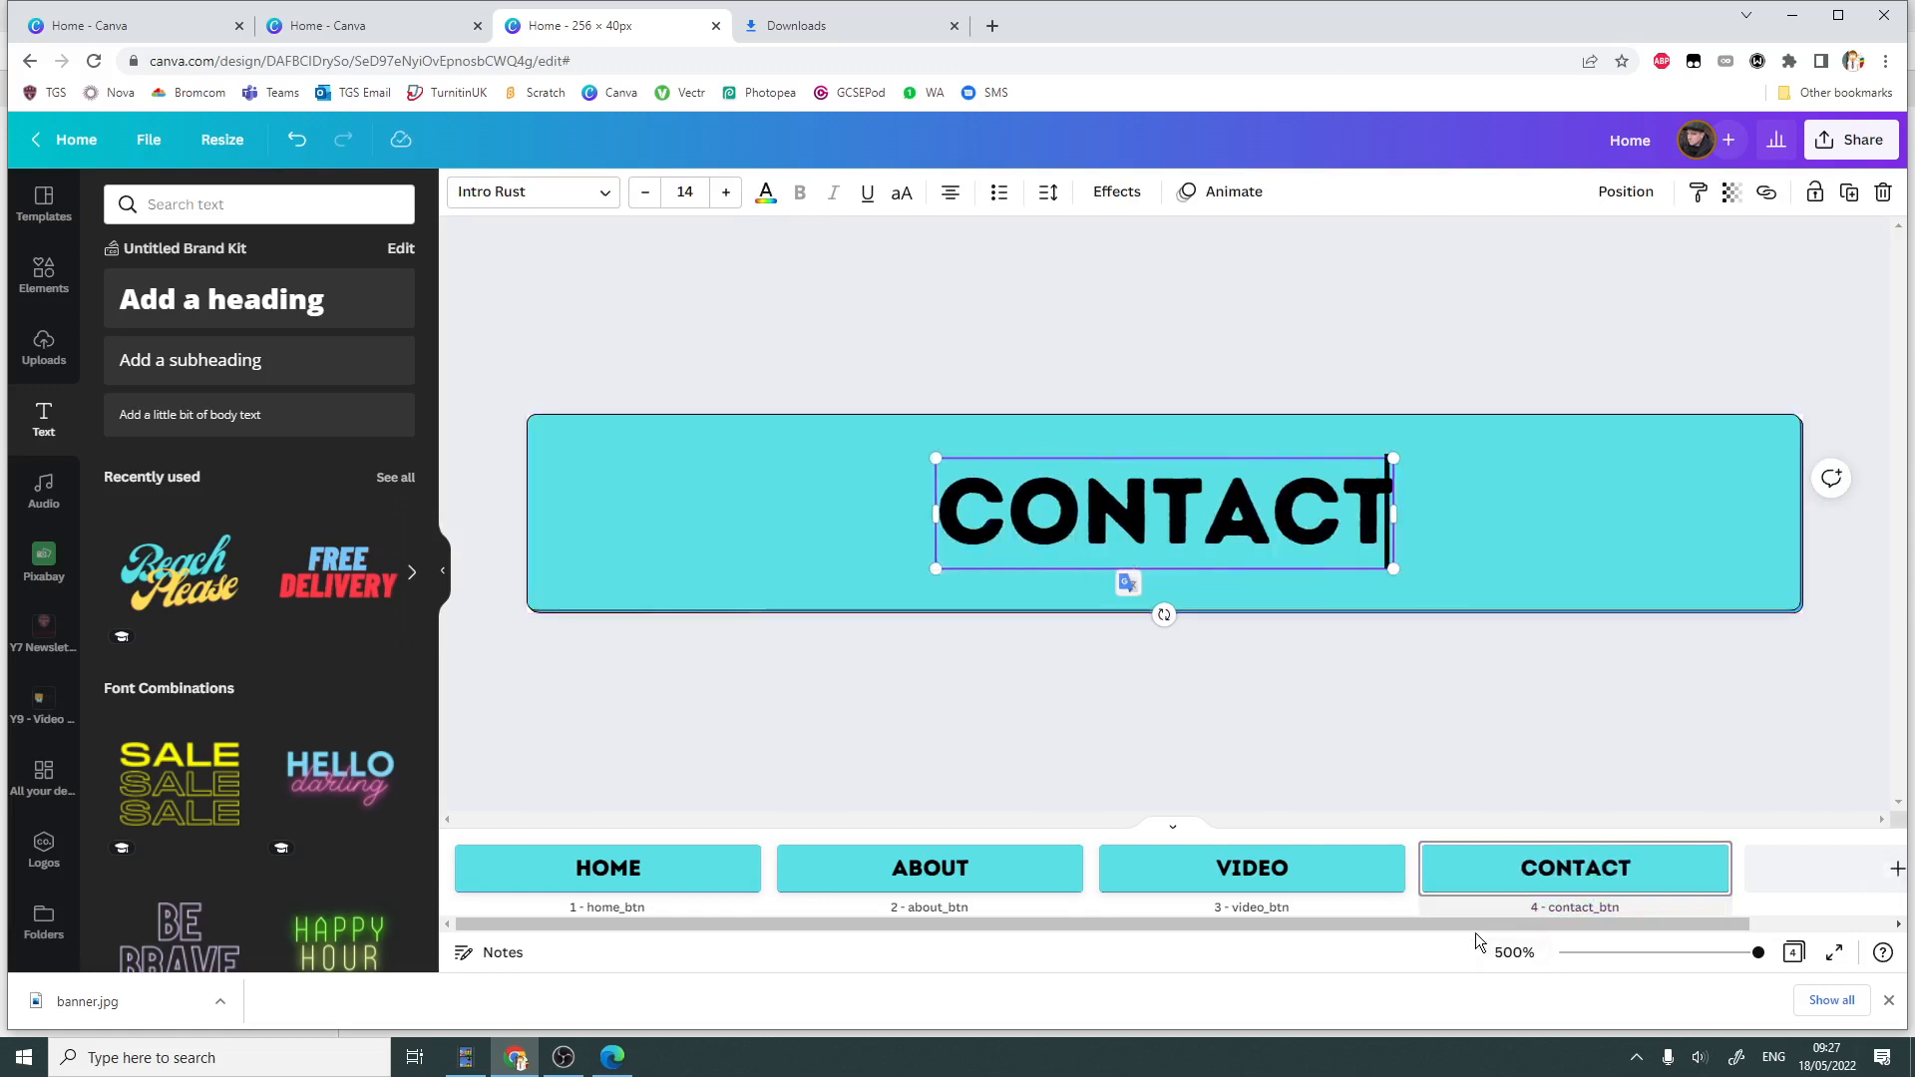
- Step through the HOME, ABOUT, VIDEO and CONTACT button pages to compare their designs
click(643, 875)
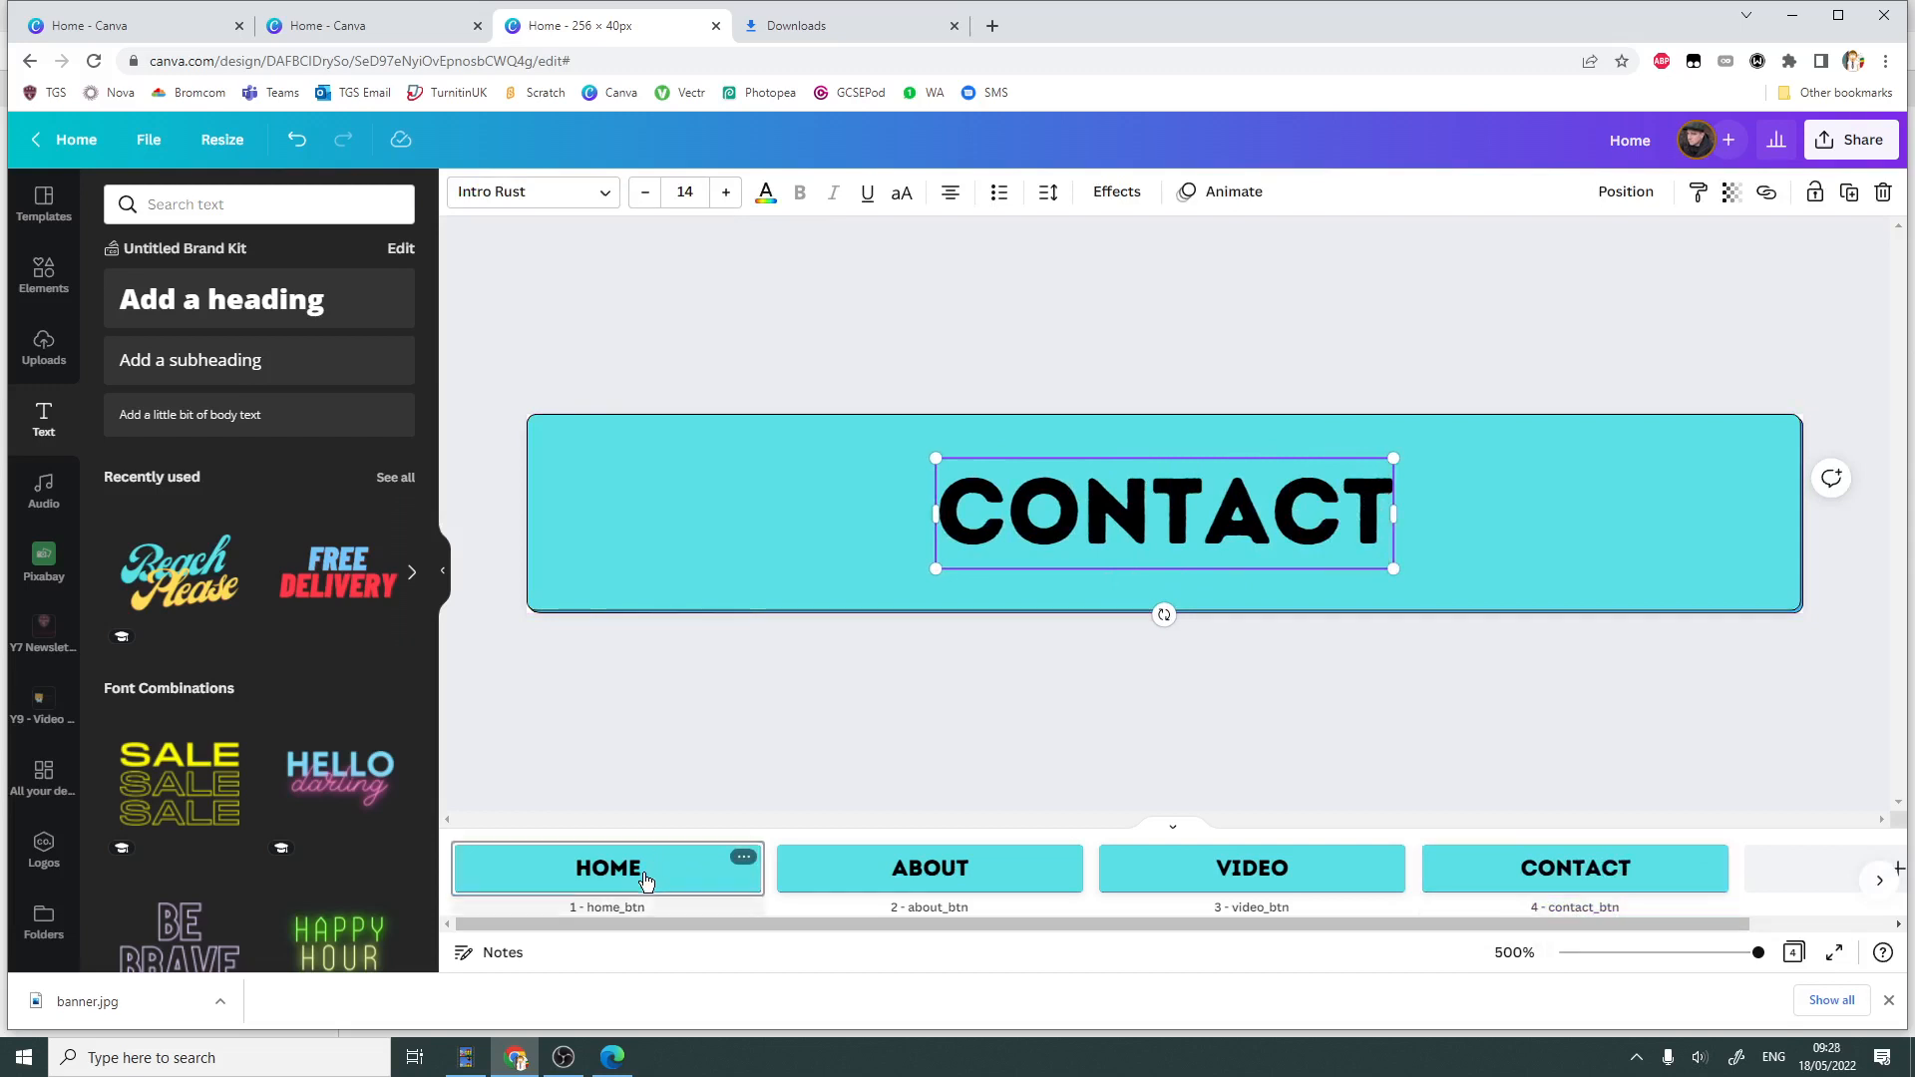
click(918, 878)
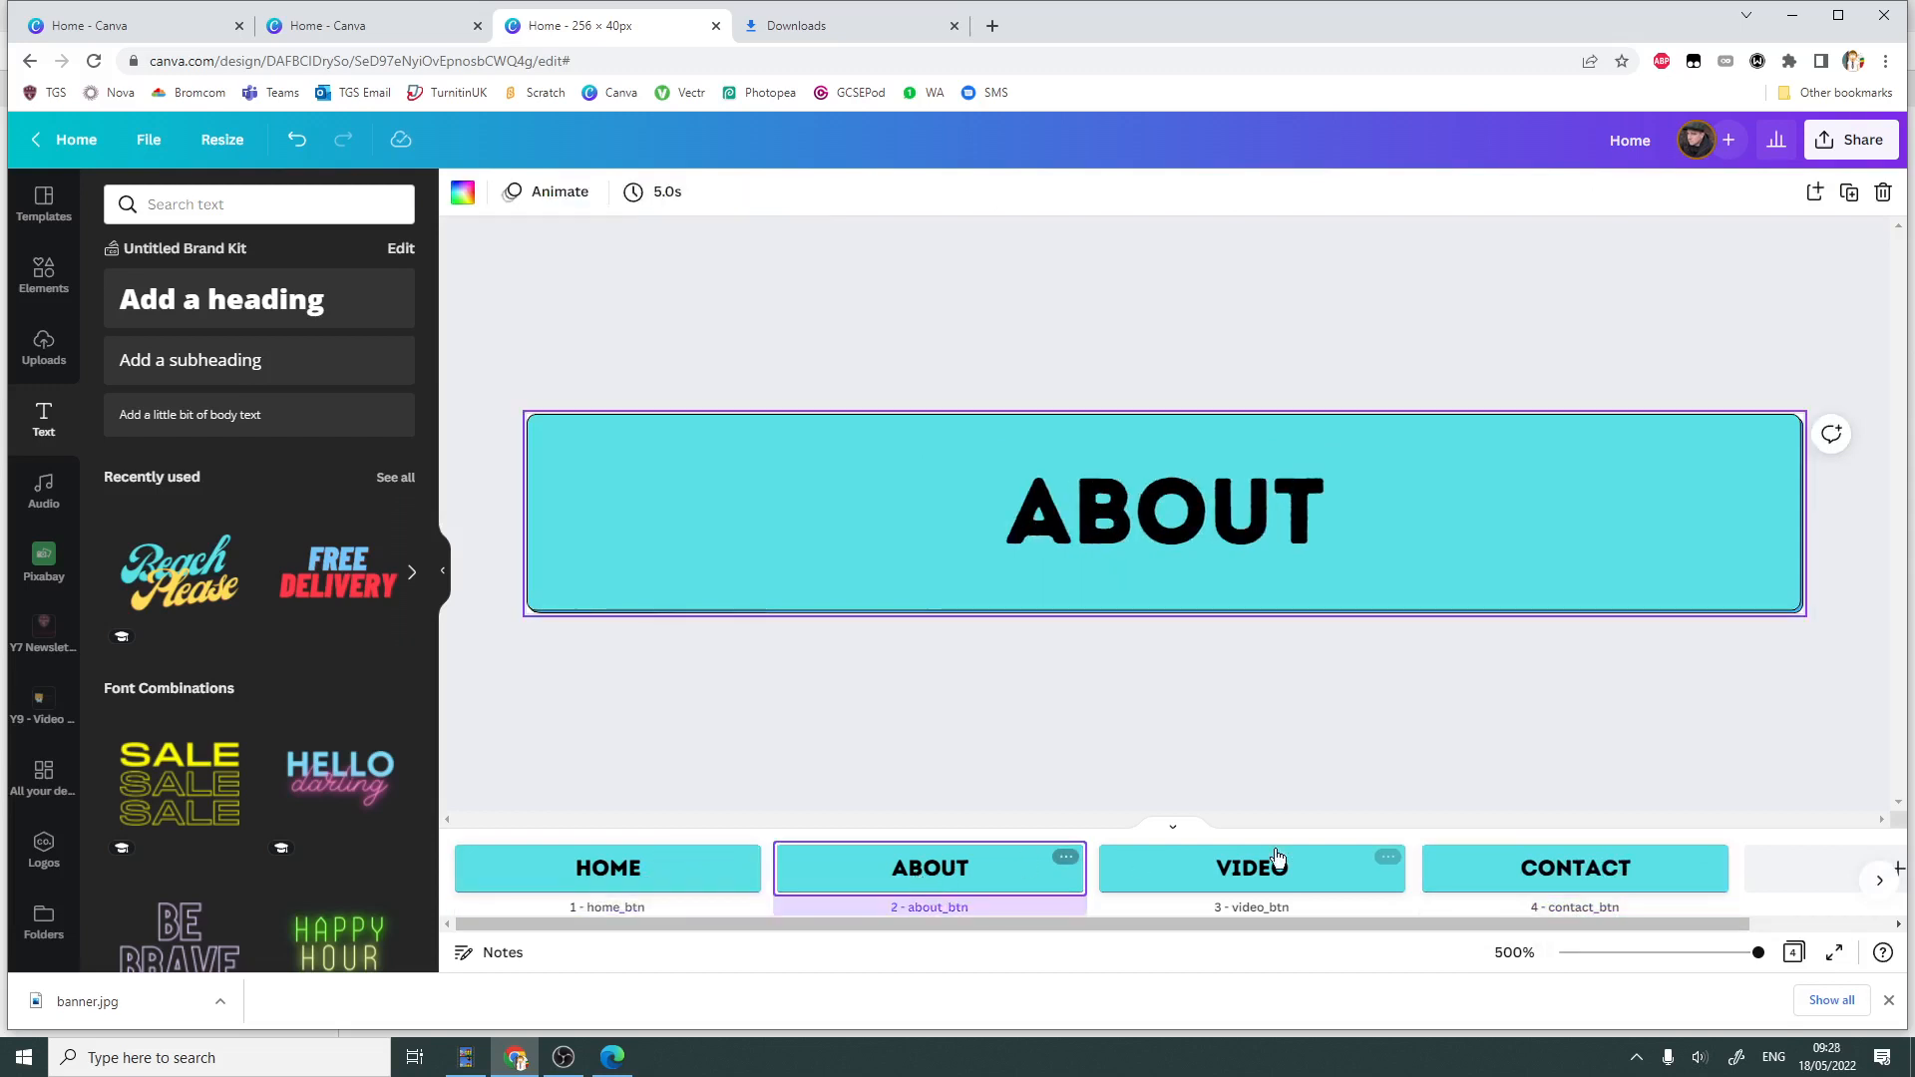
click(1462, 872)
click(606, 883)
click(907, 863)
click(1262, 867)
click(1504, 878)
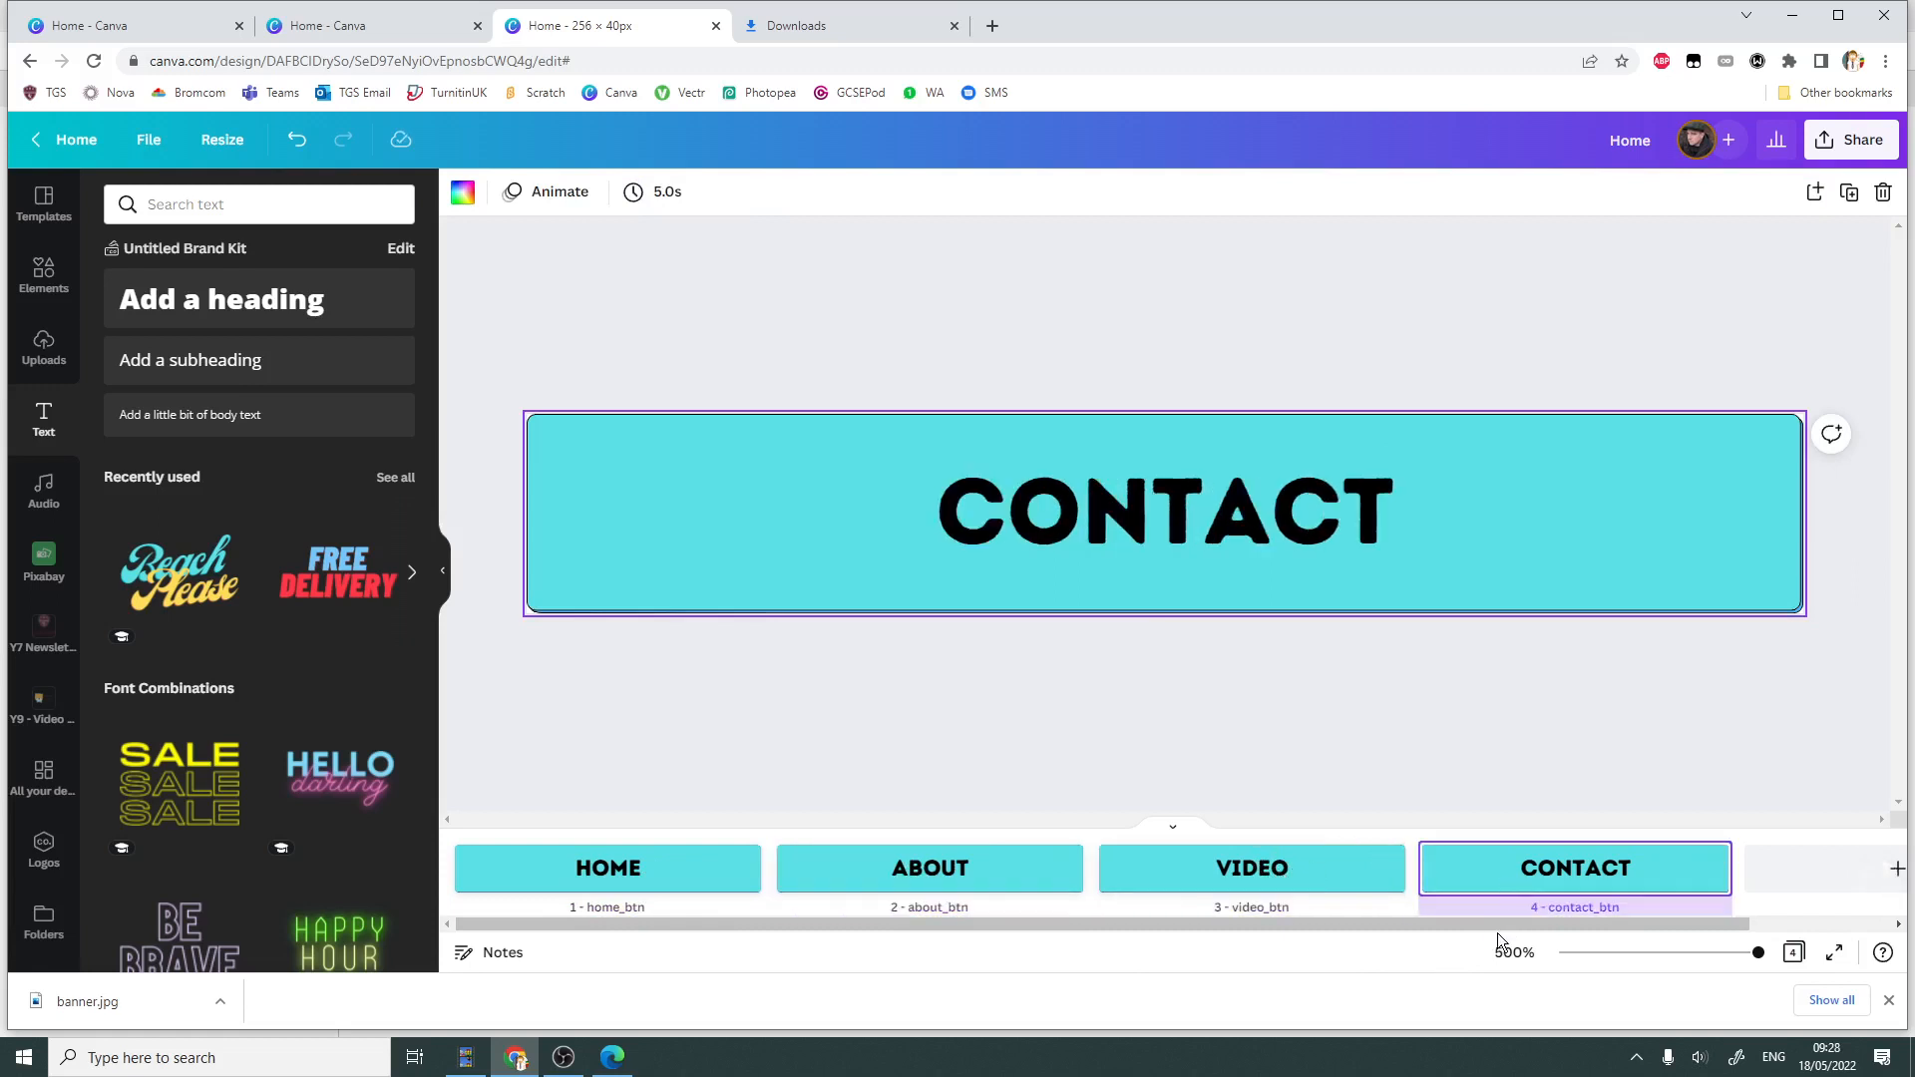
drag(1566, 925, 1793, 917)
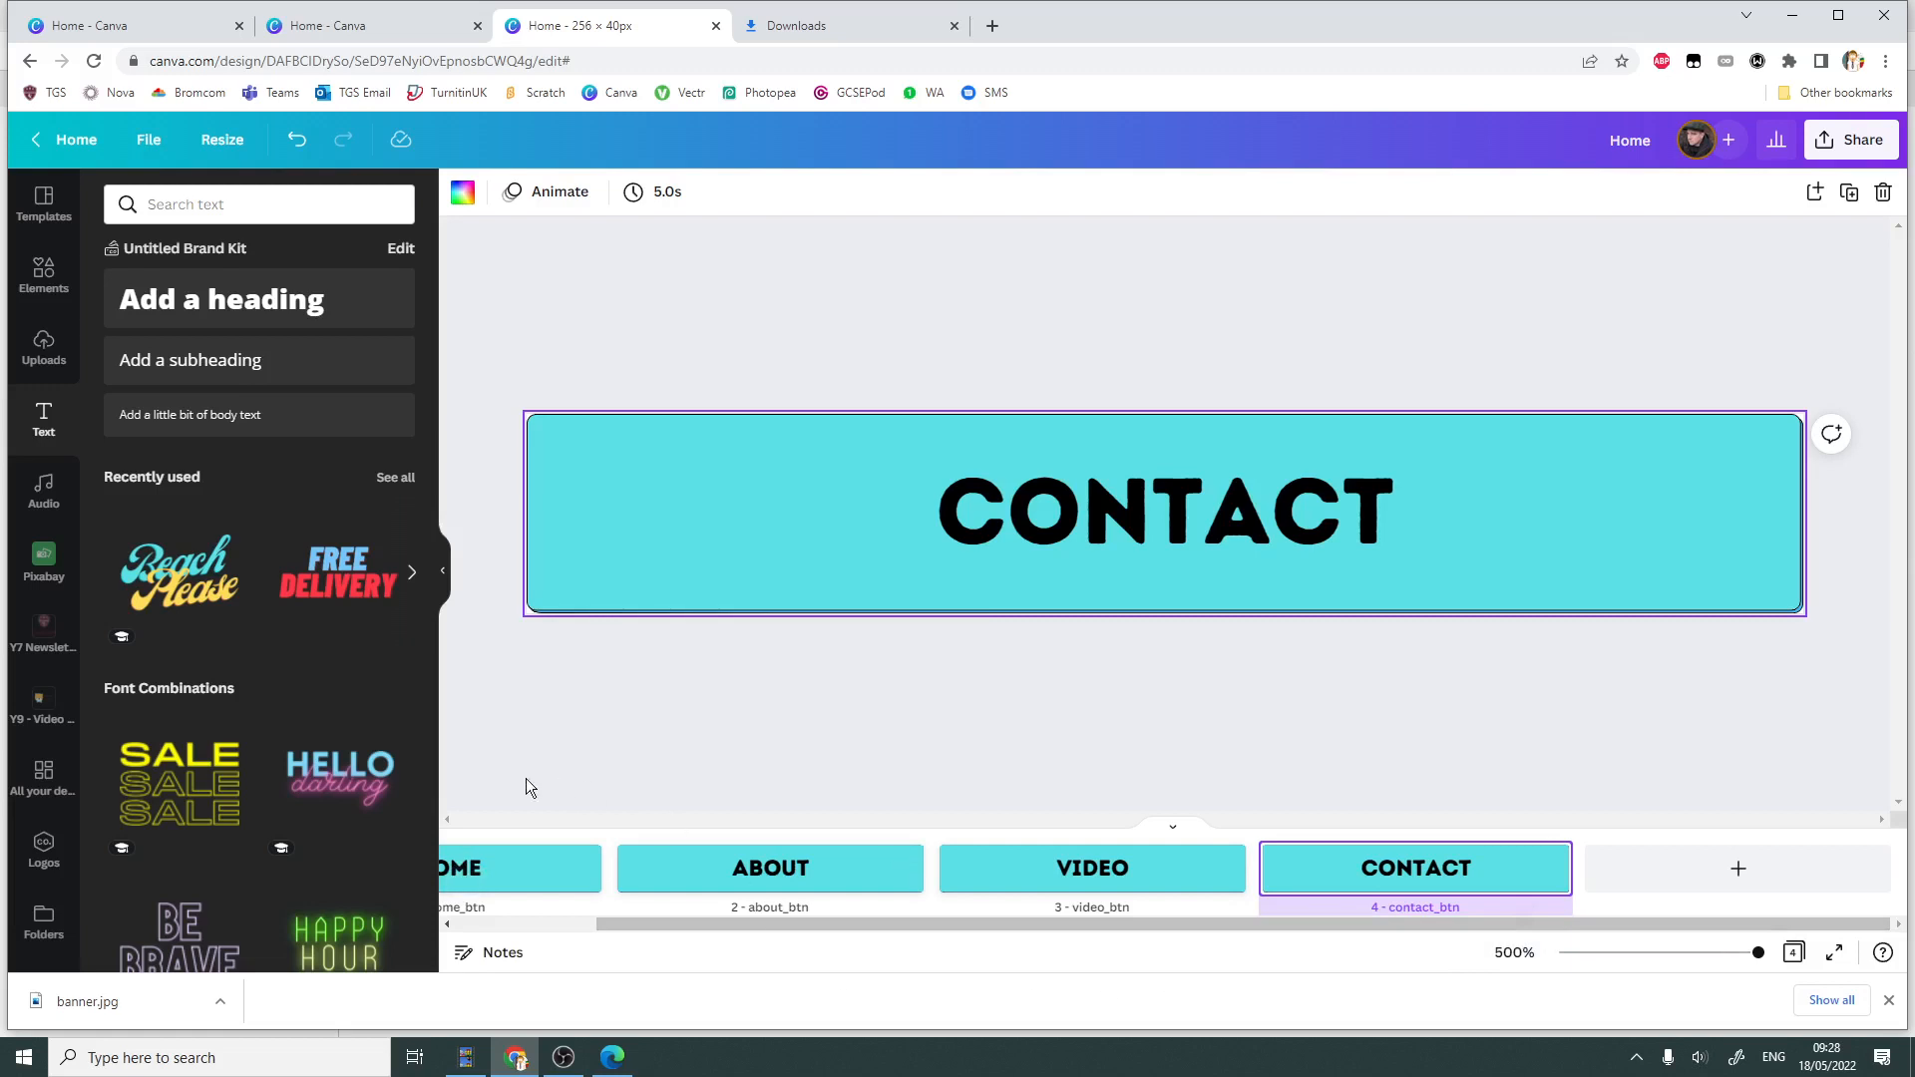
- Duplicate the CONTACT button page and replace the copy's text with HOME
right_click(584, 864)
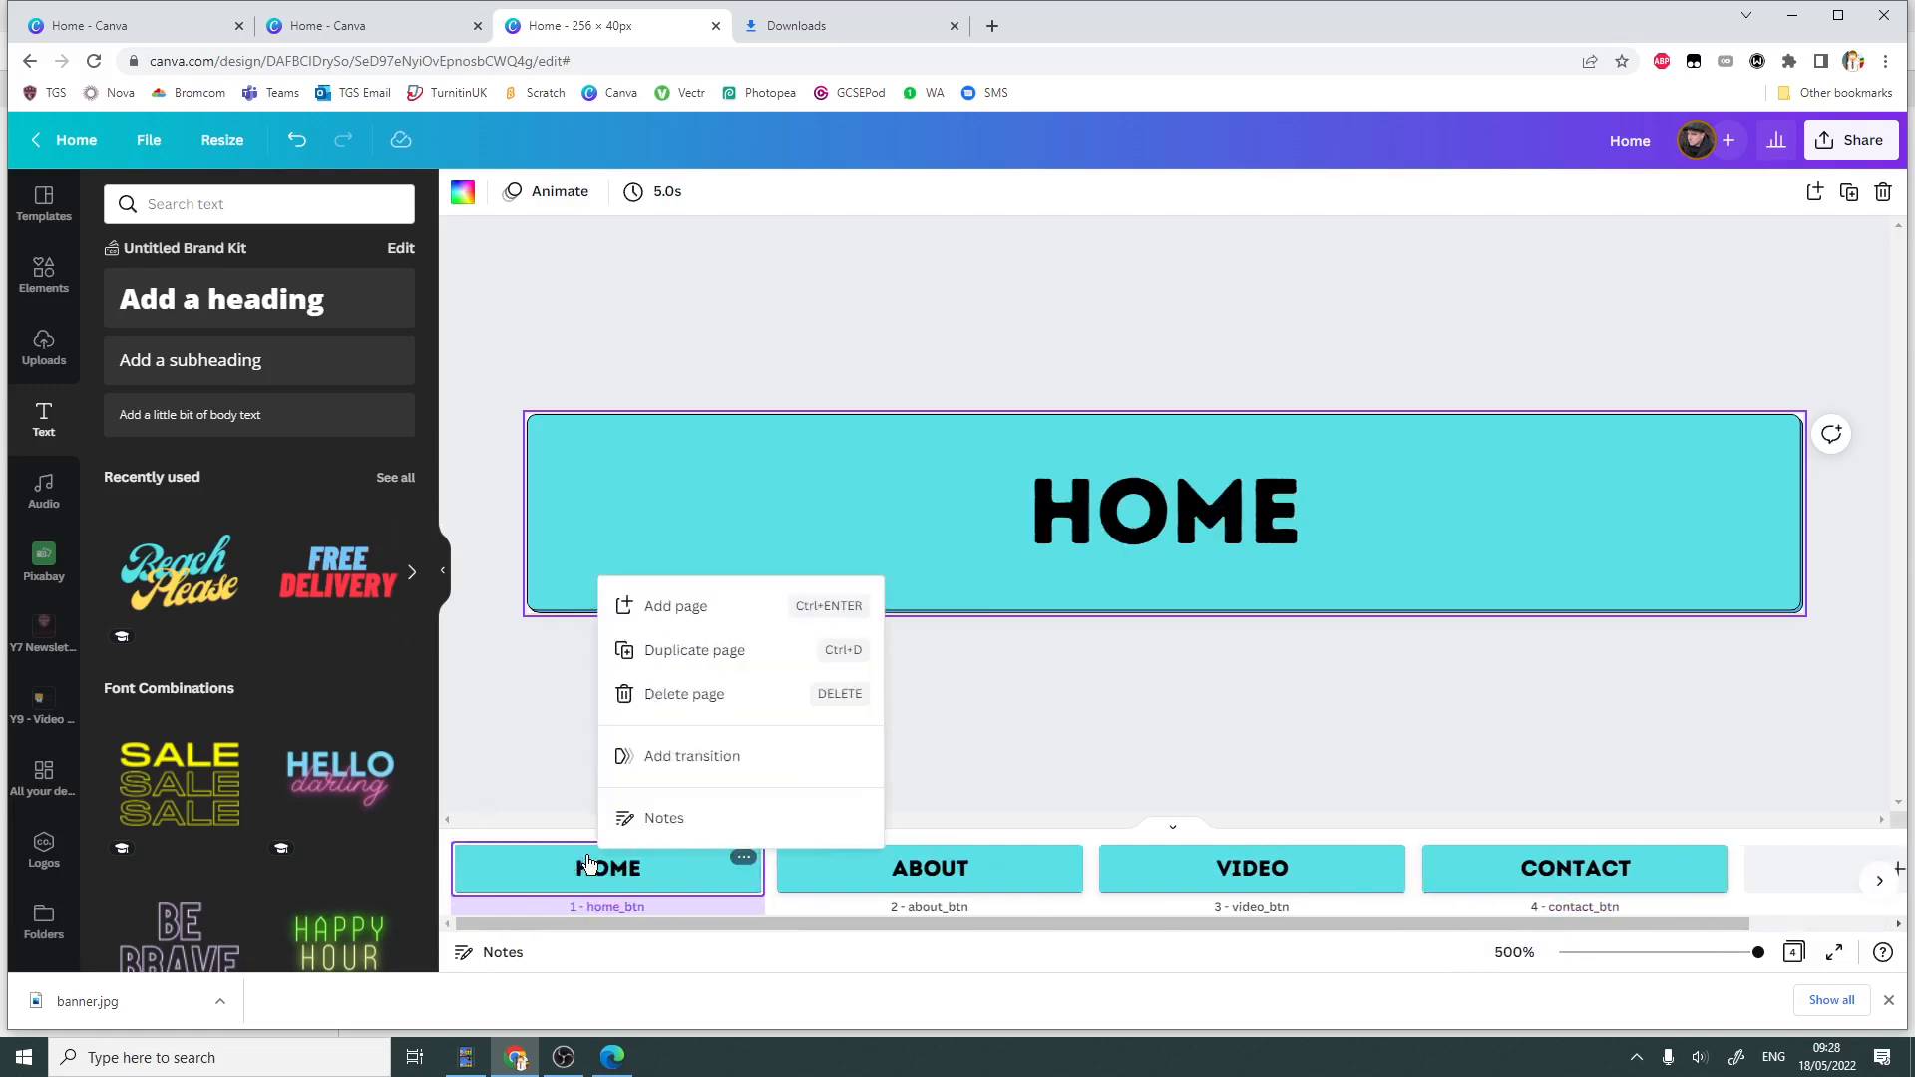
right_click(1703, 864)
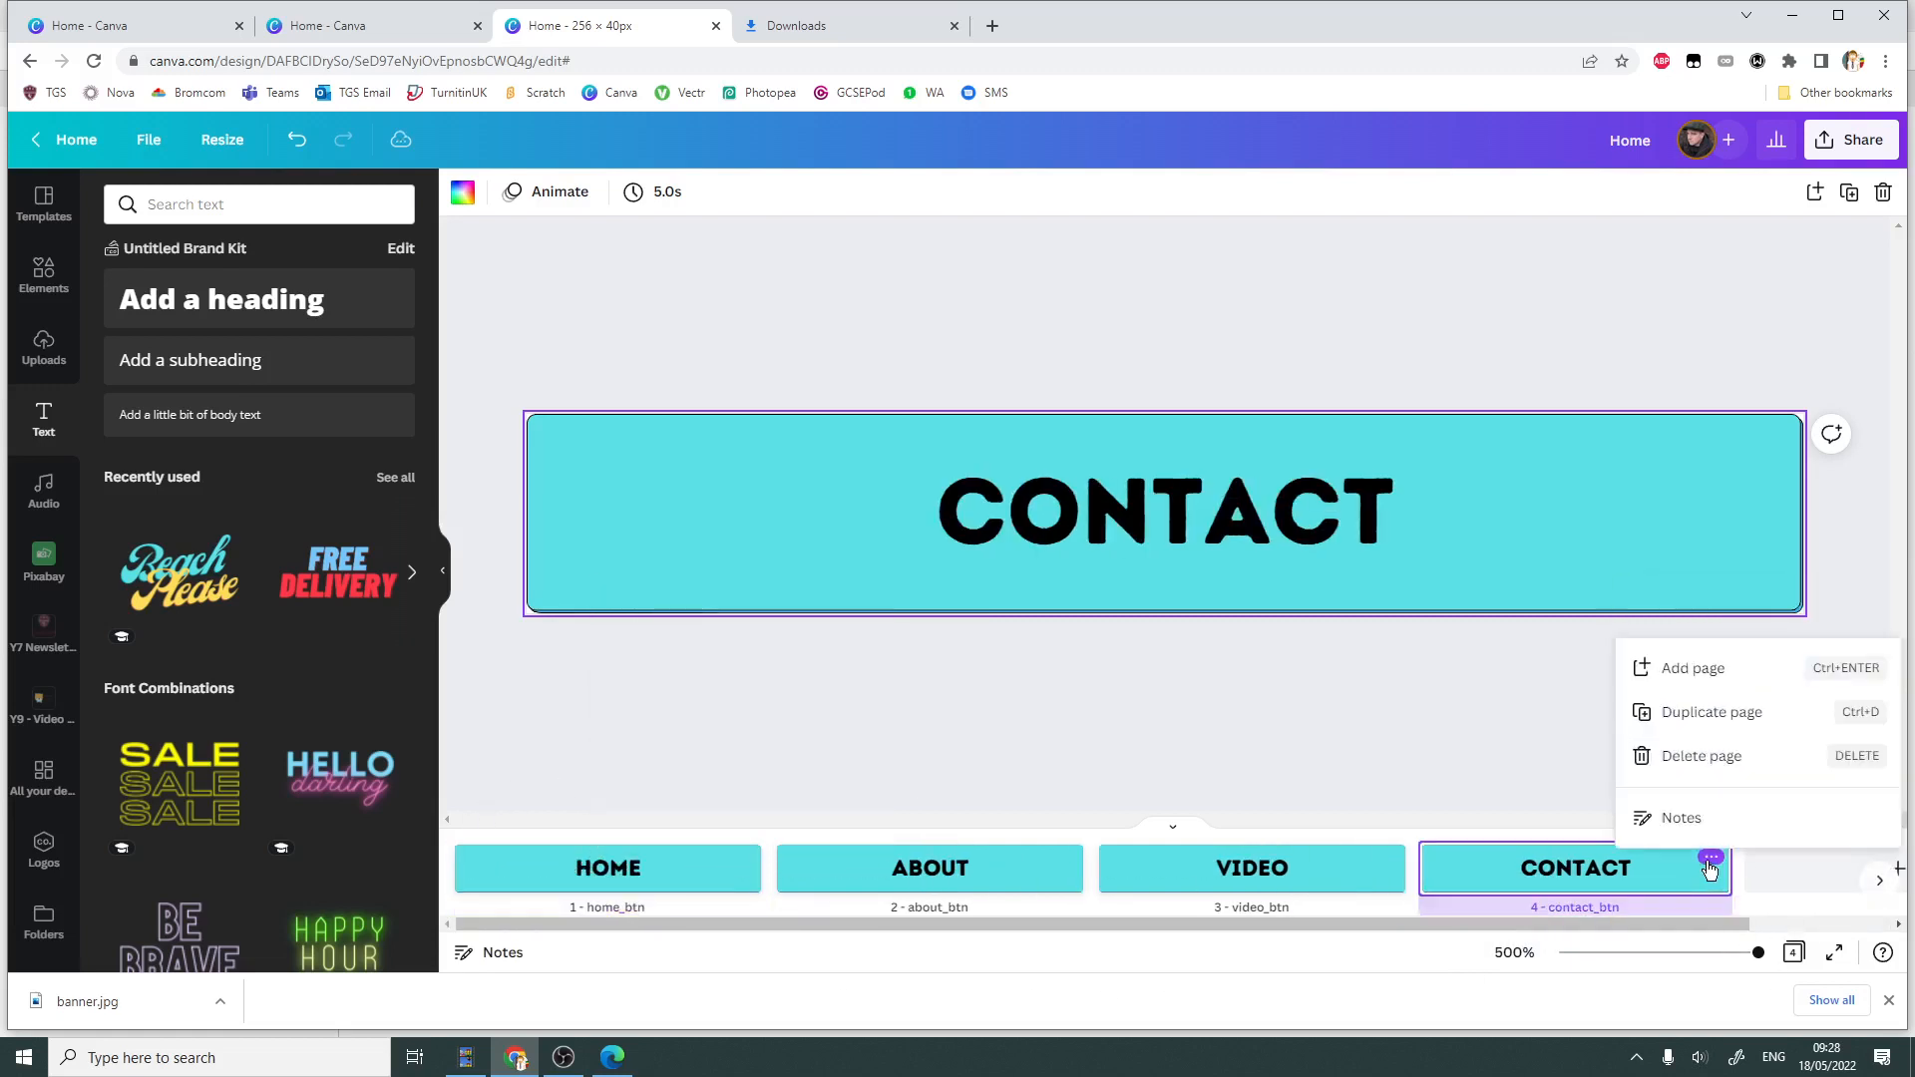
click(1736, 715)
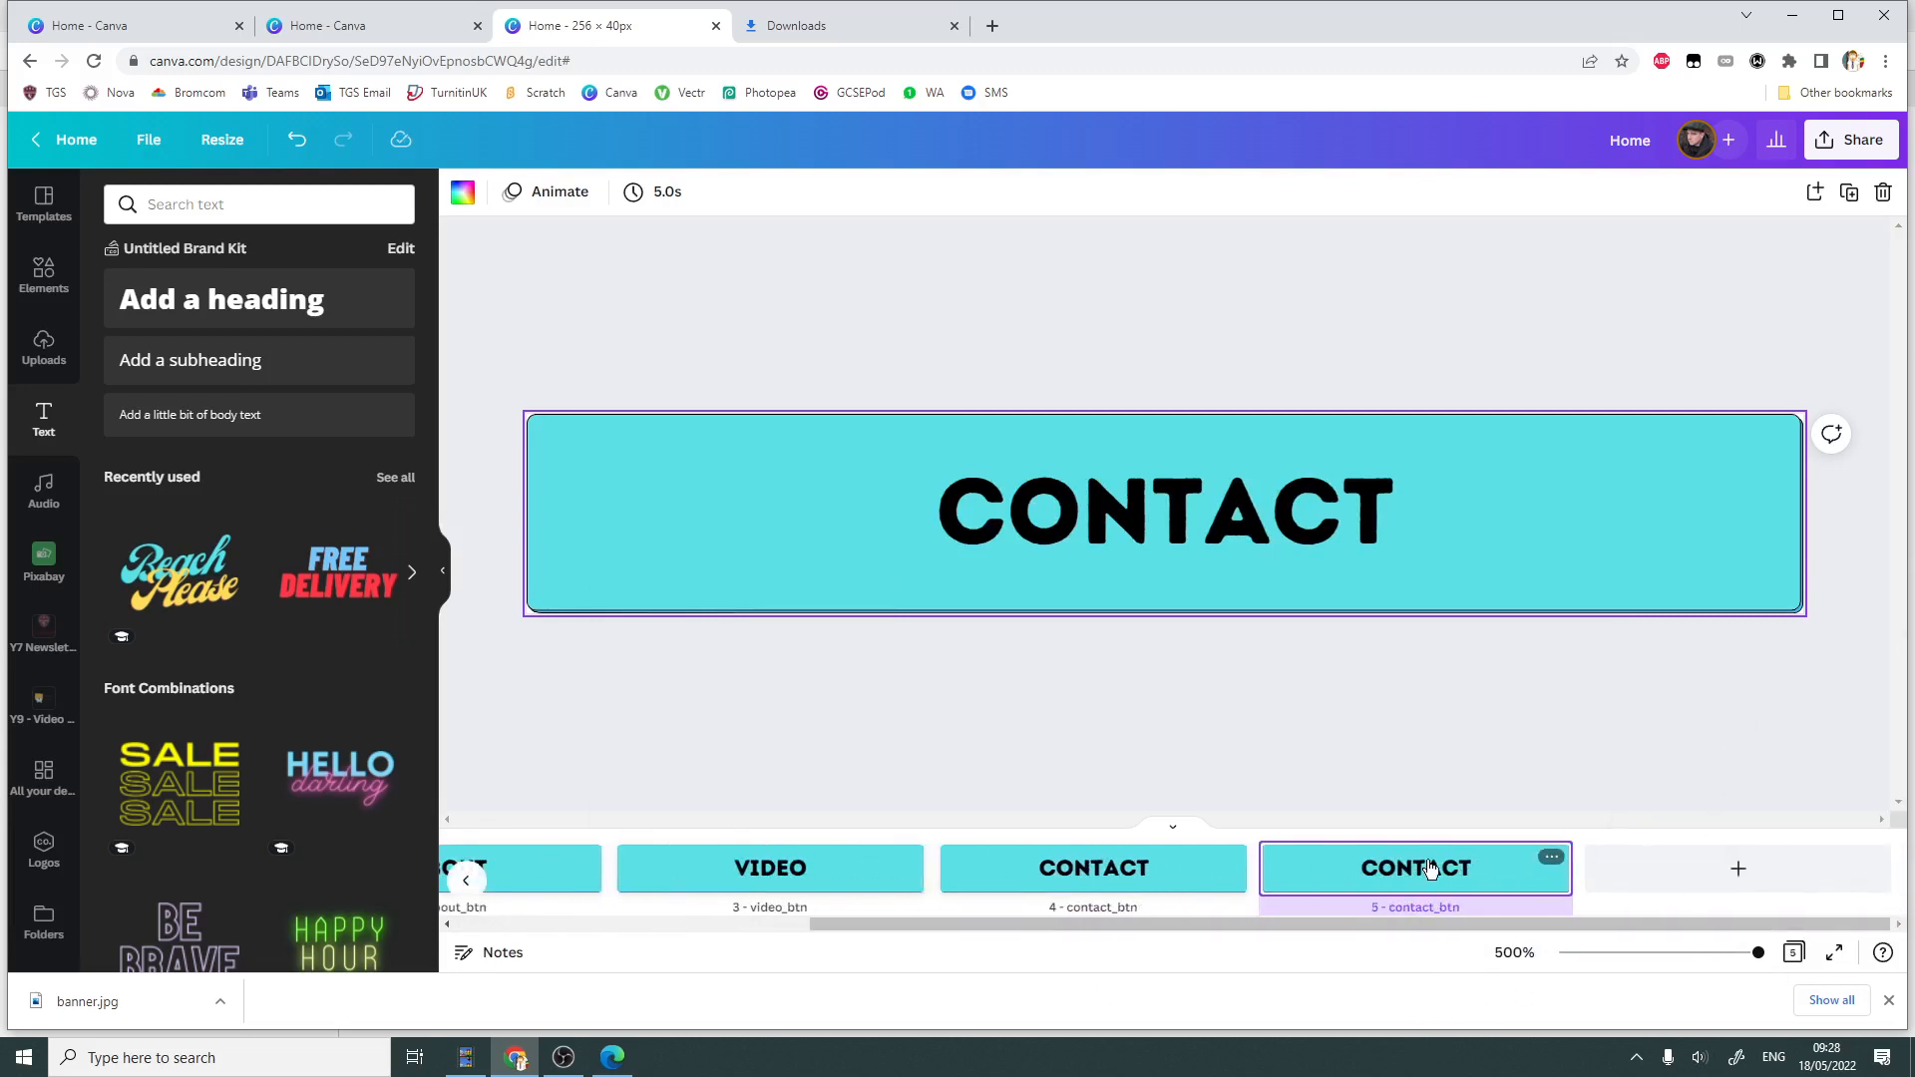
click(1195, 513)
double_click(1195, 513)
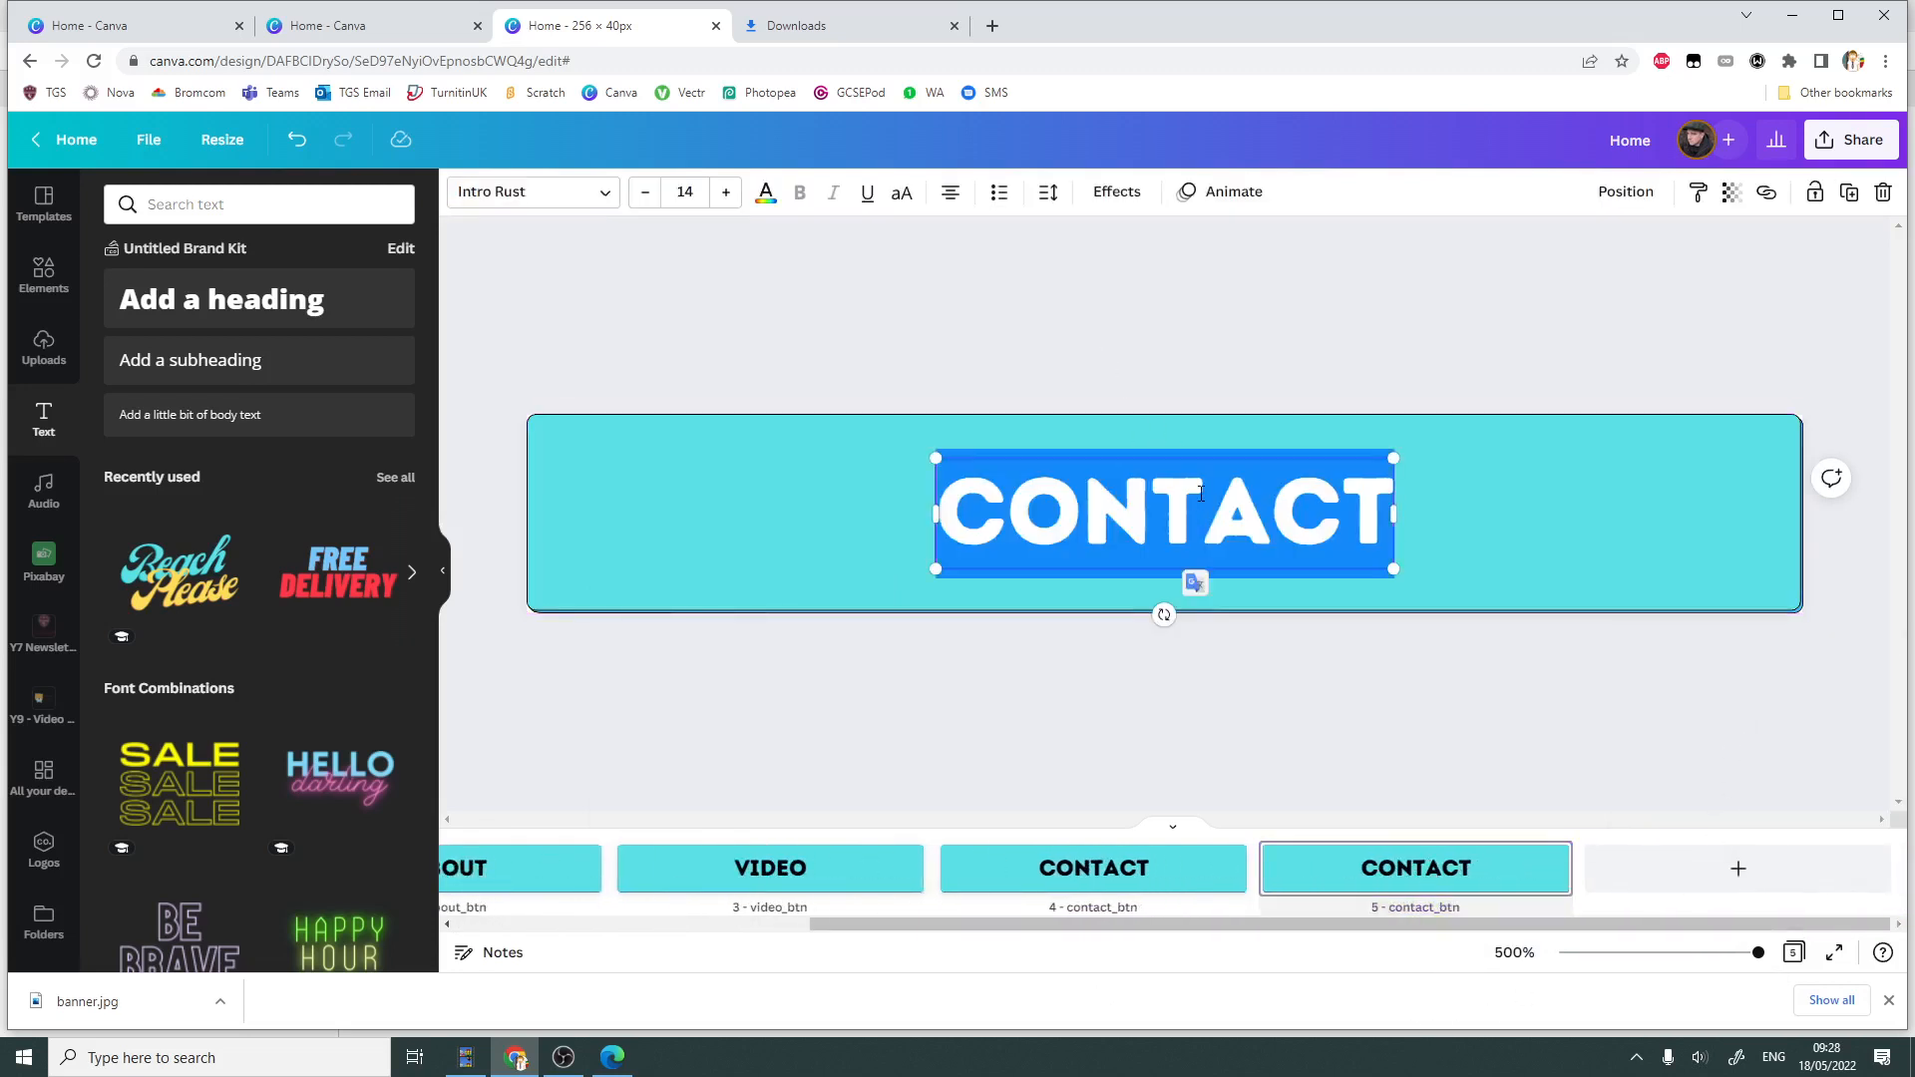
text(HOME)
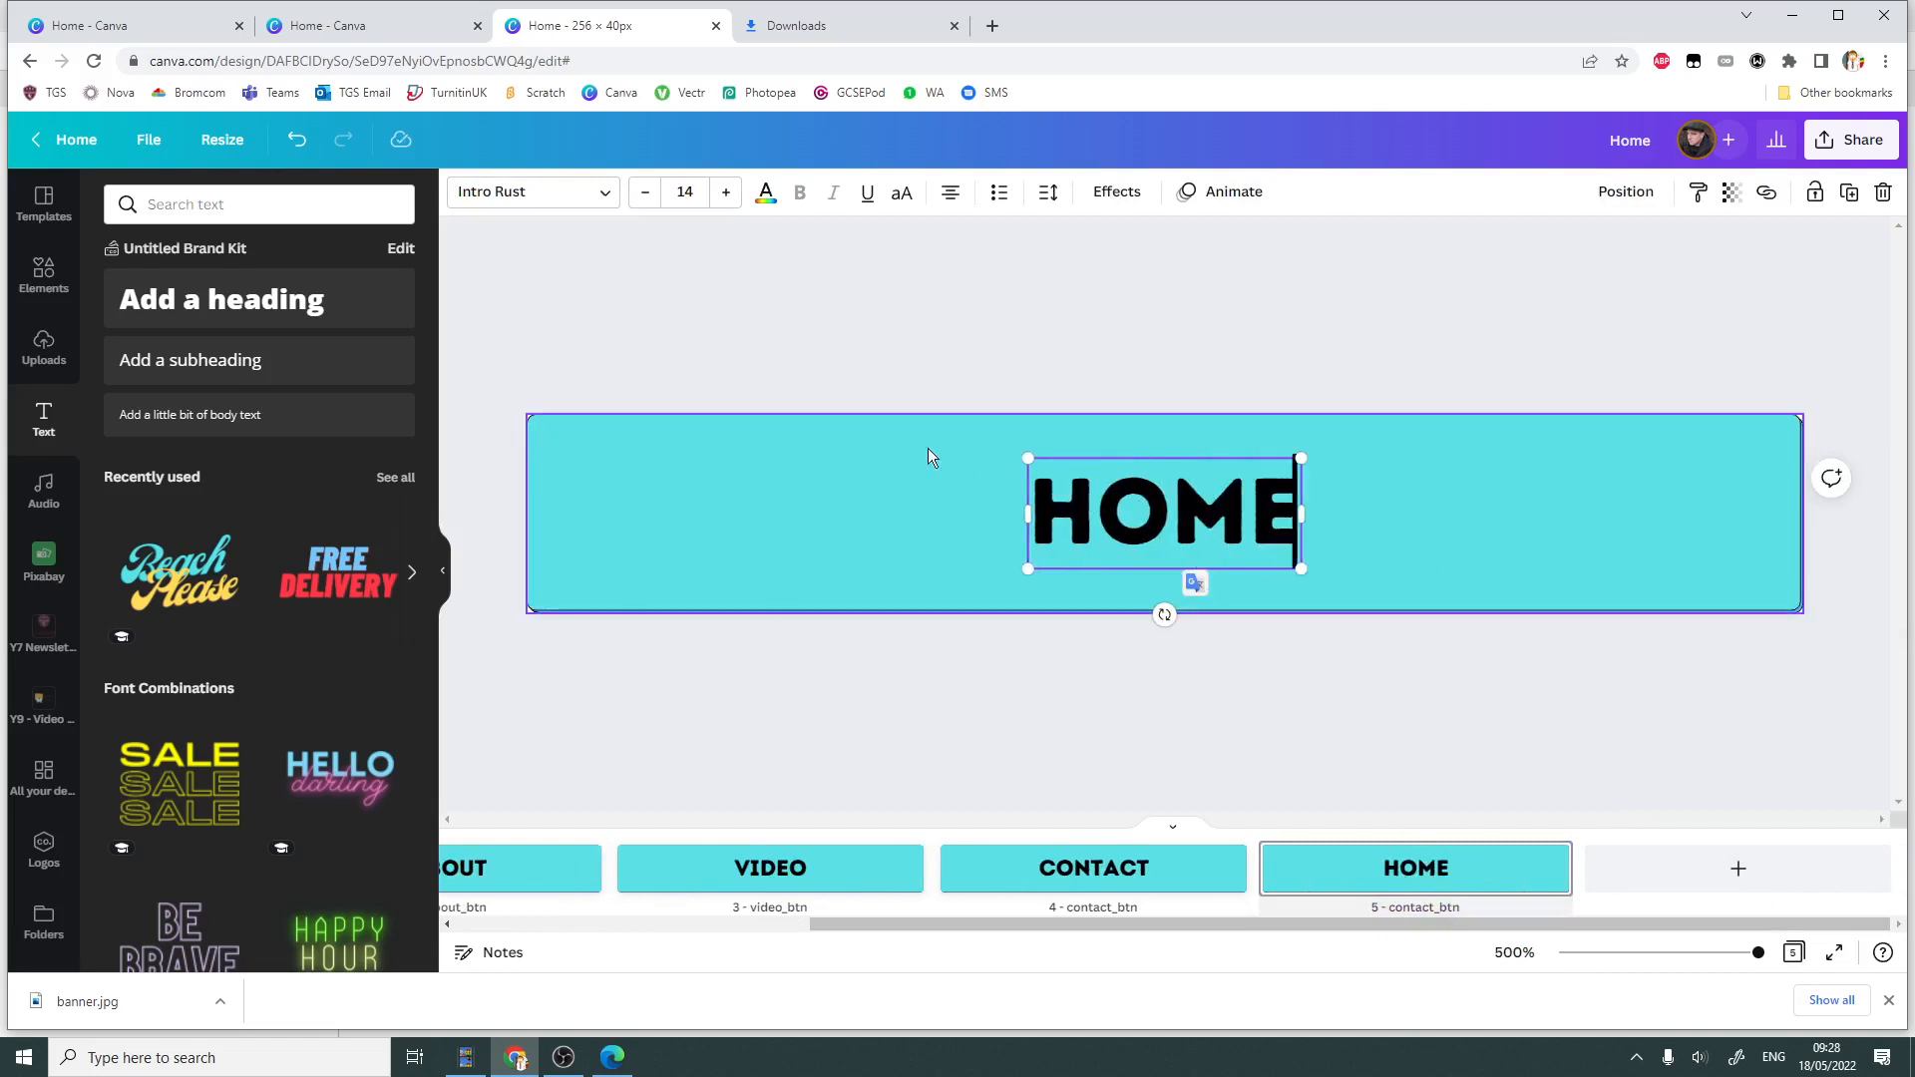
- Try turquoise as the colour of the fifth page's HOME text and restore it to black
click(774, 207)
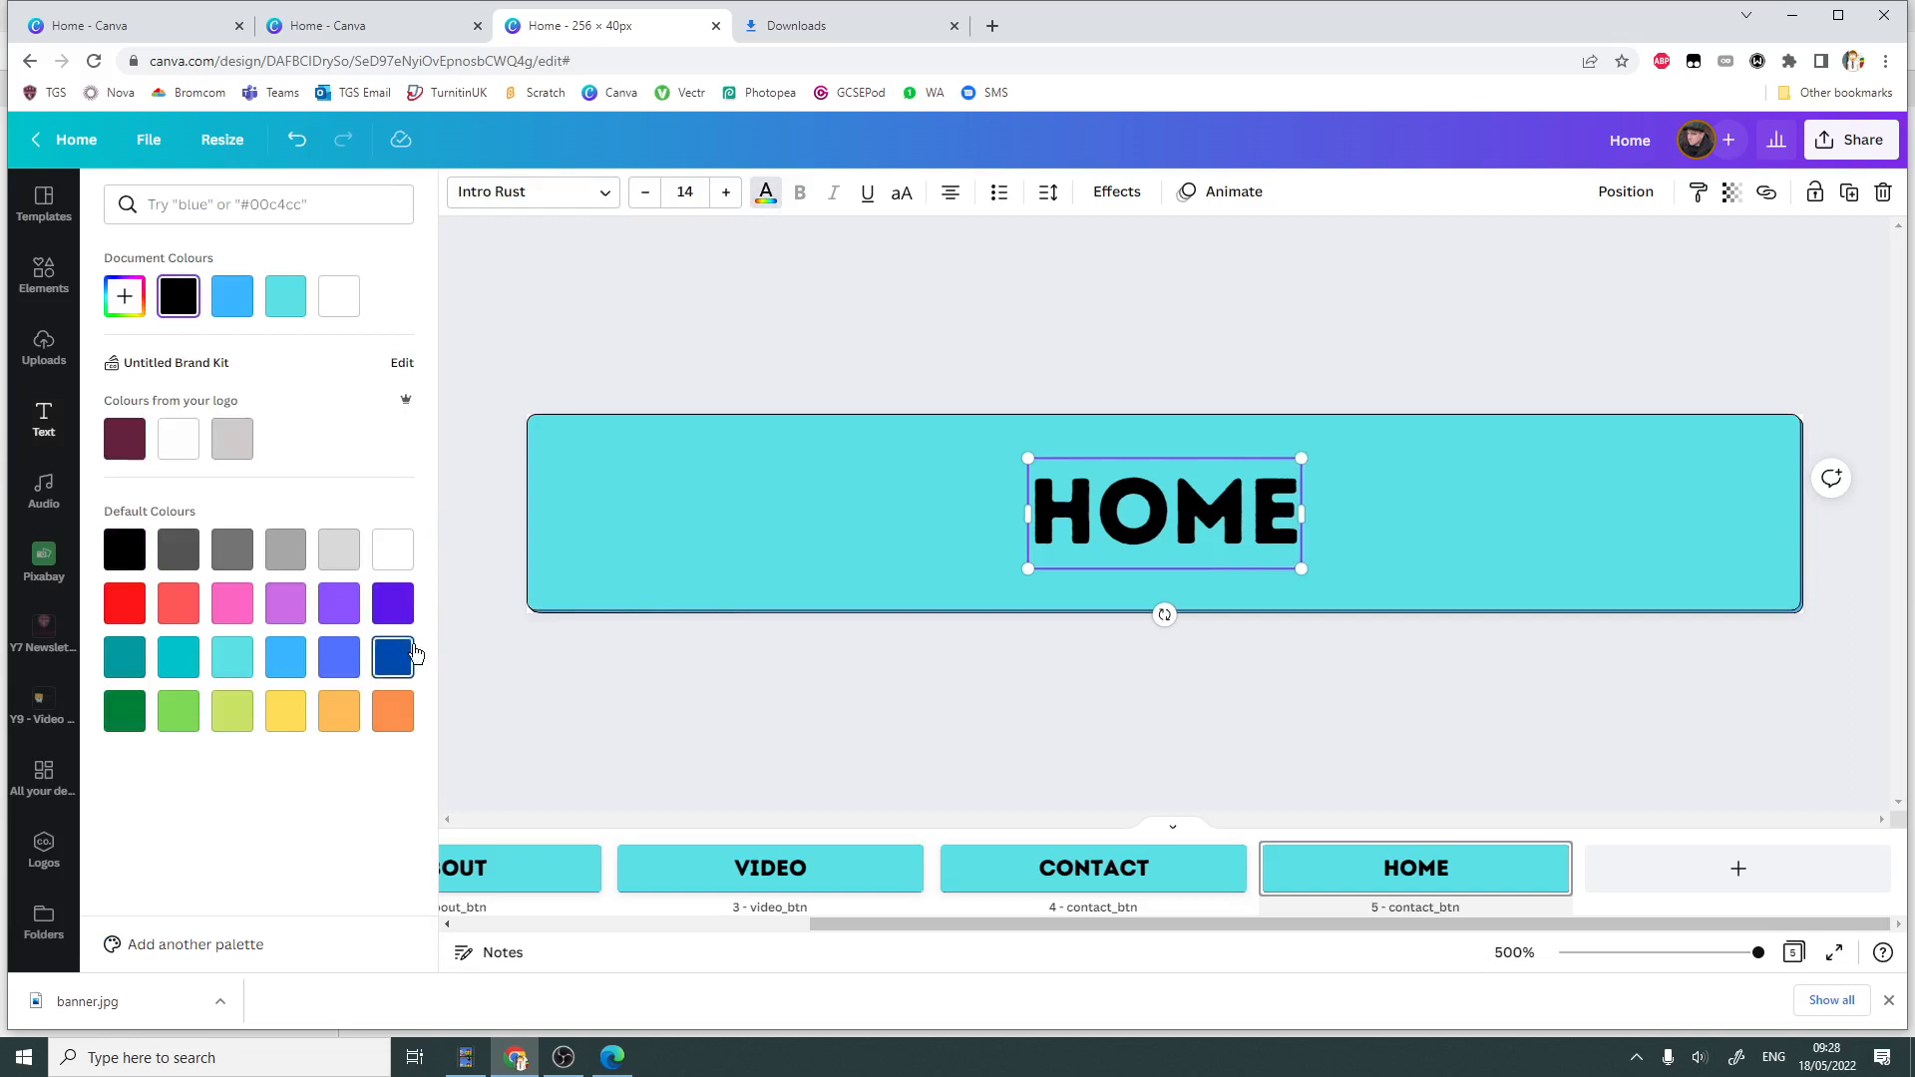
click(289, 310)
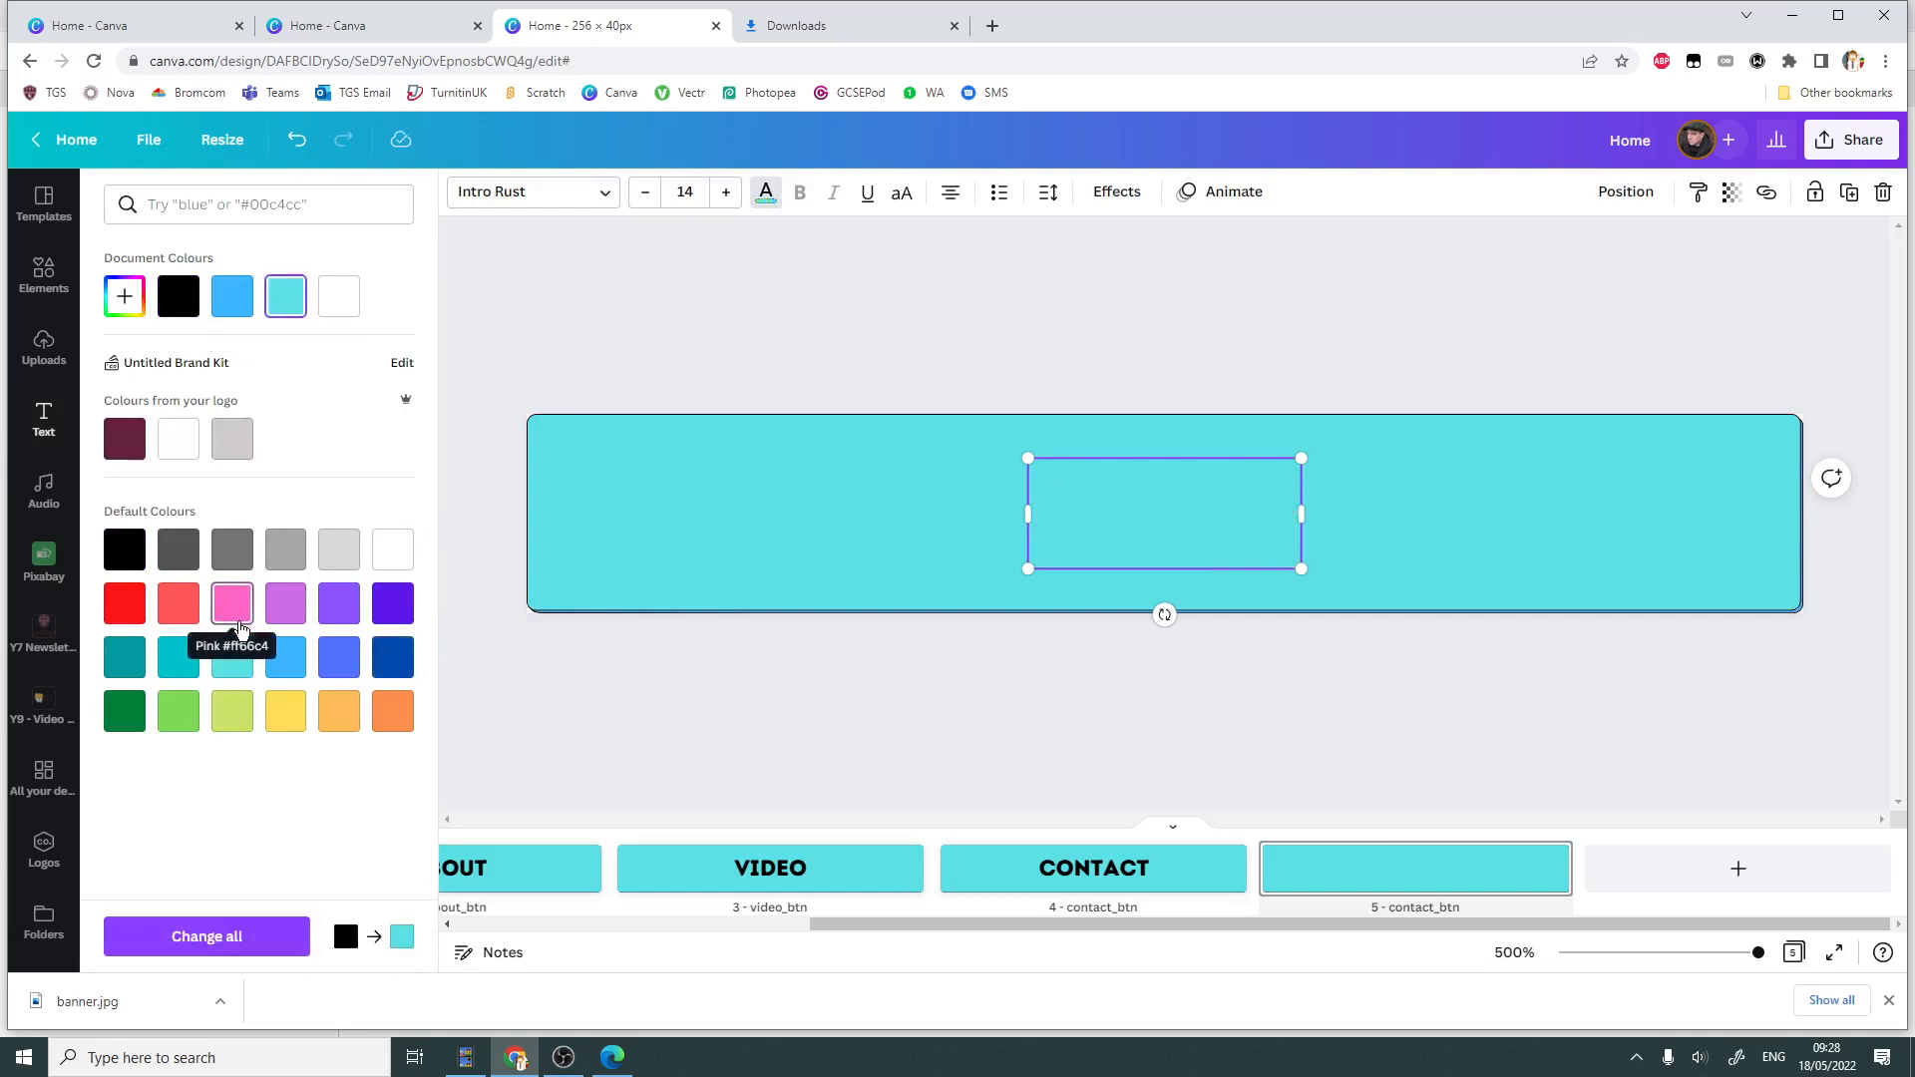
click(178, 296)
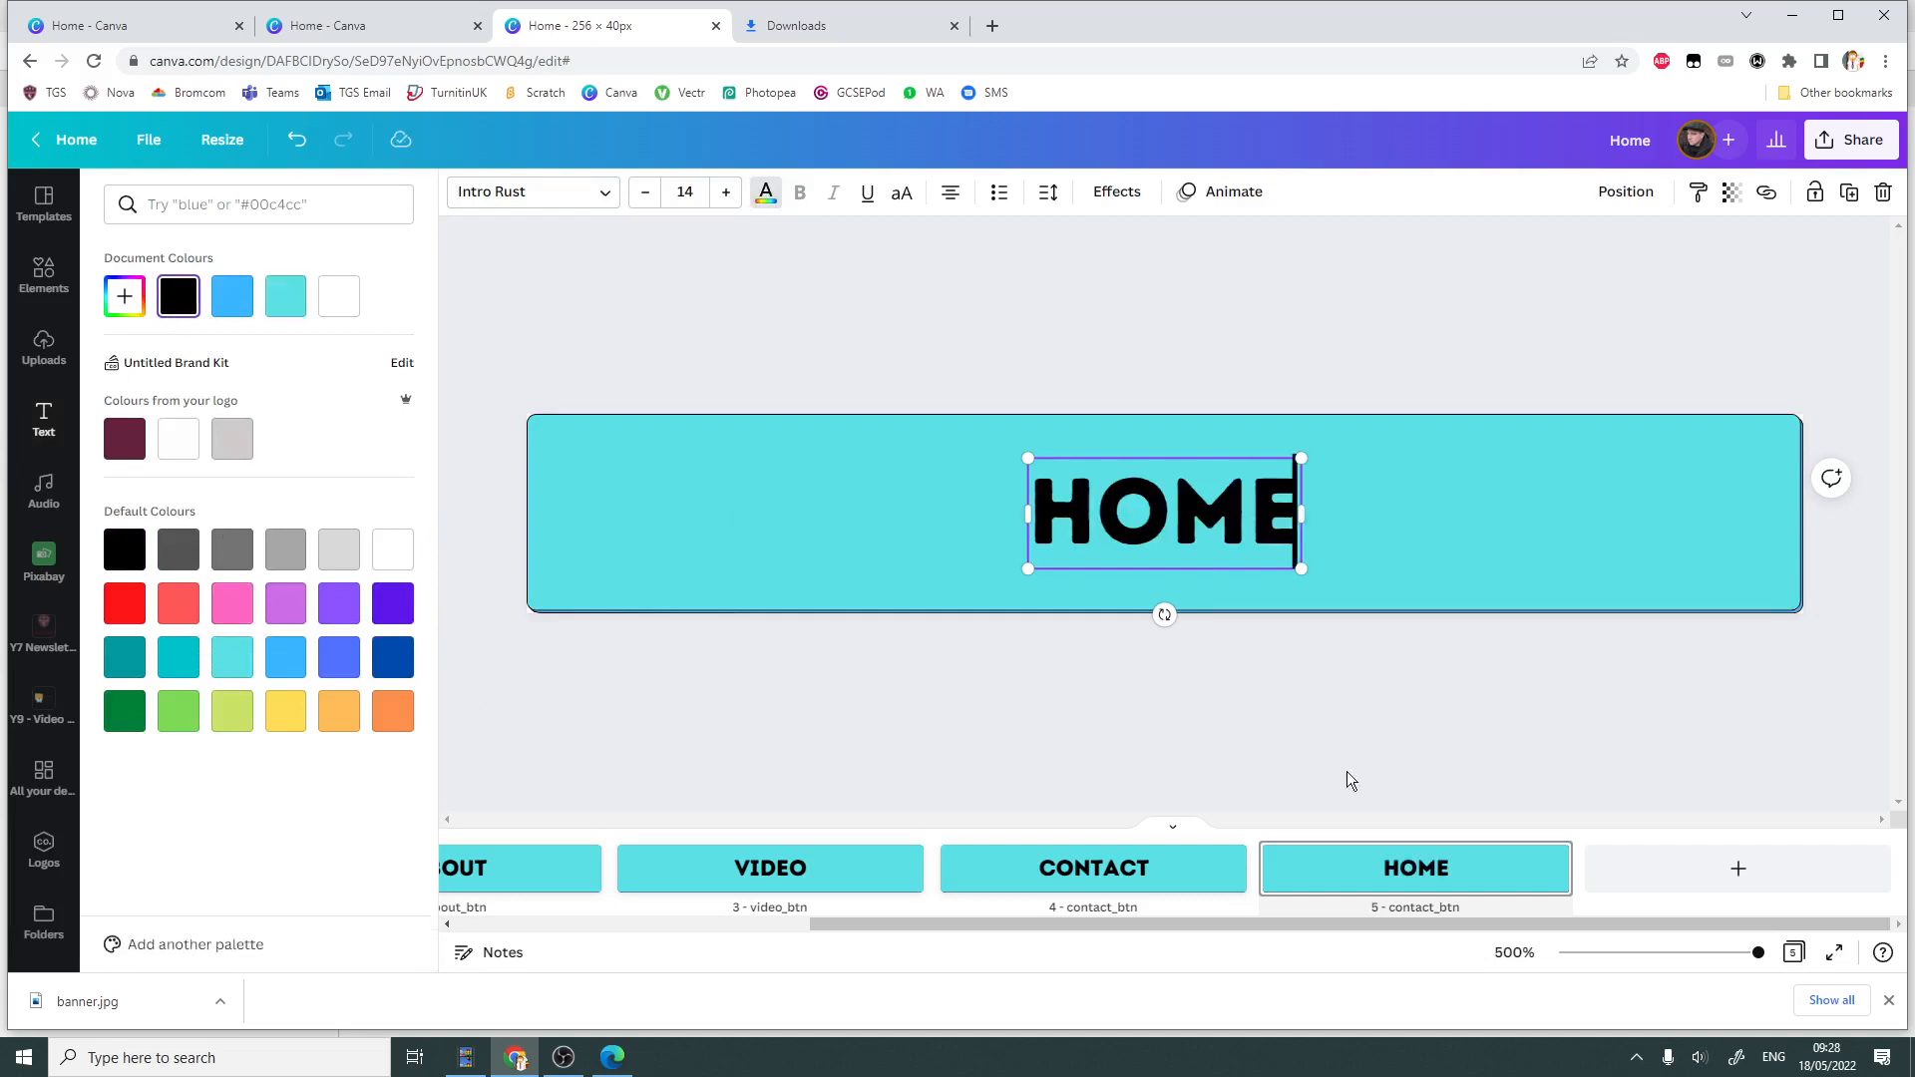
- Try dark blue as the fifth page's button fill and settle on dark teal
click(1709, 537)
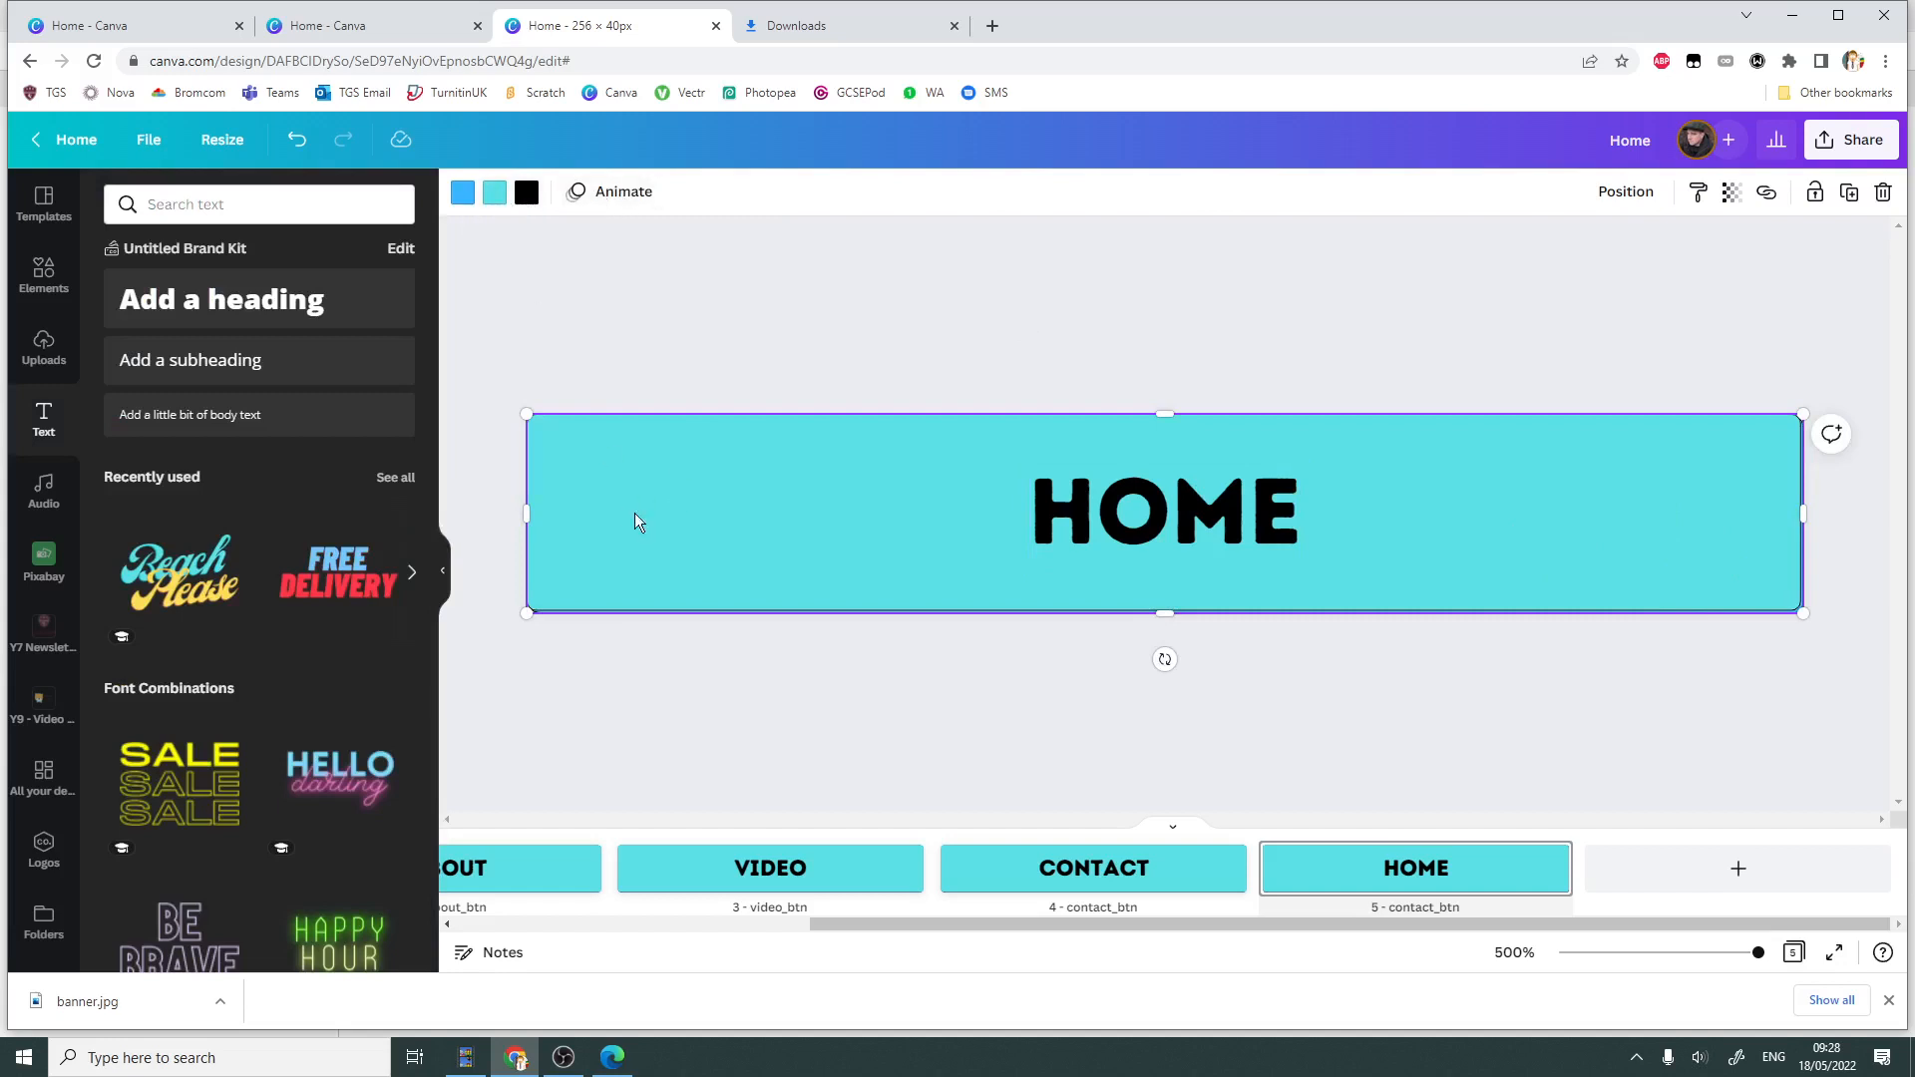
click(495, 201)
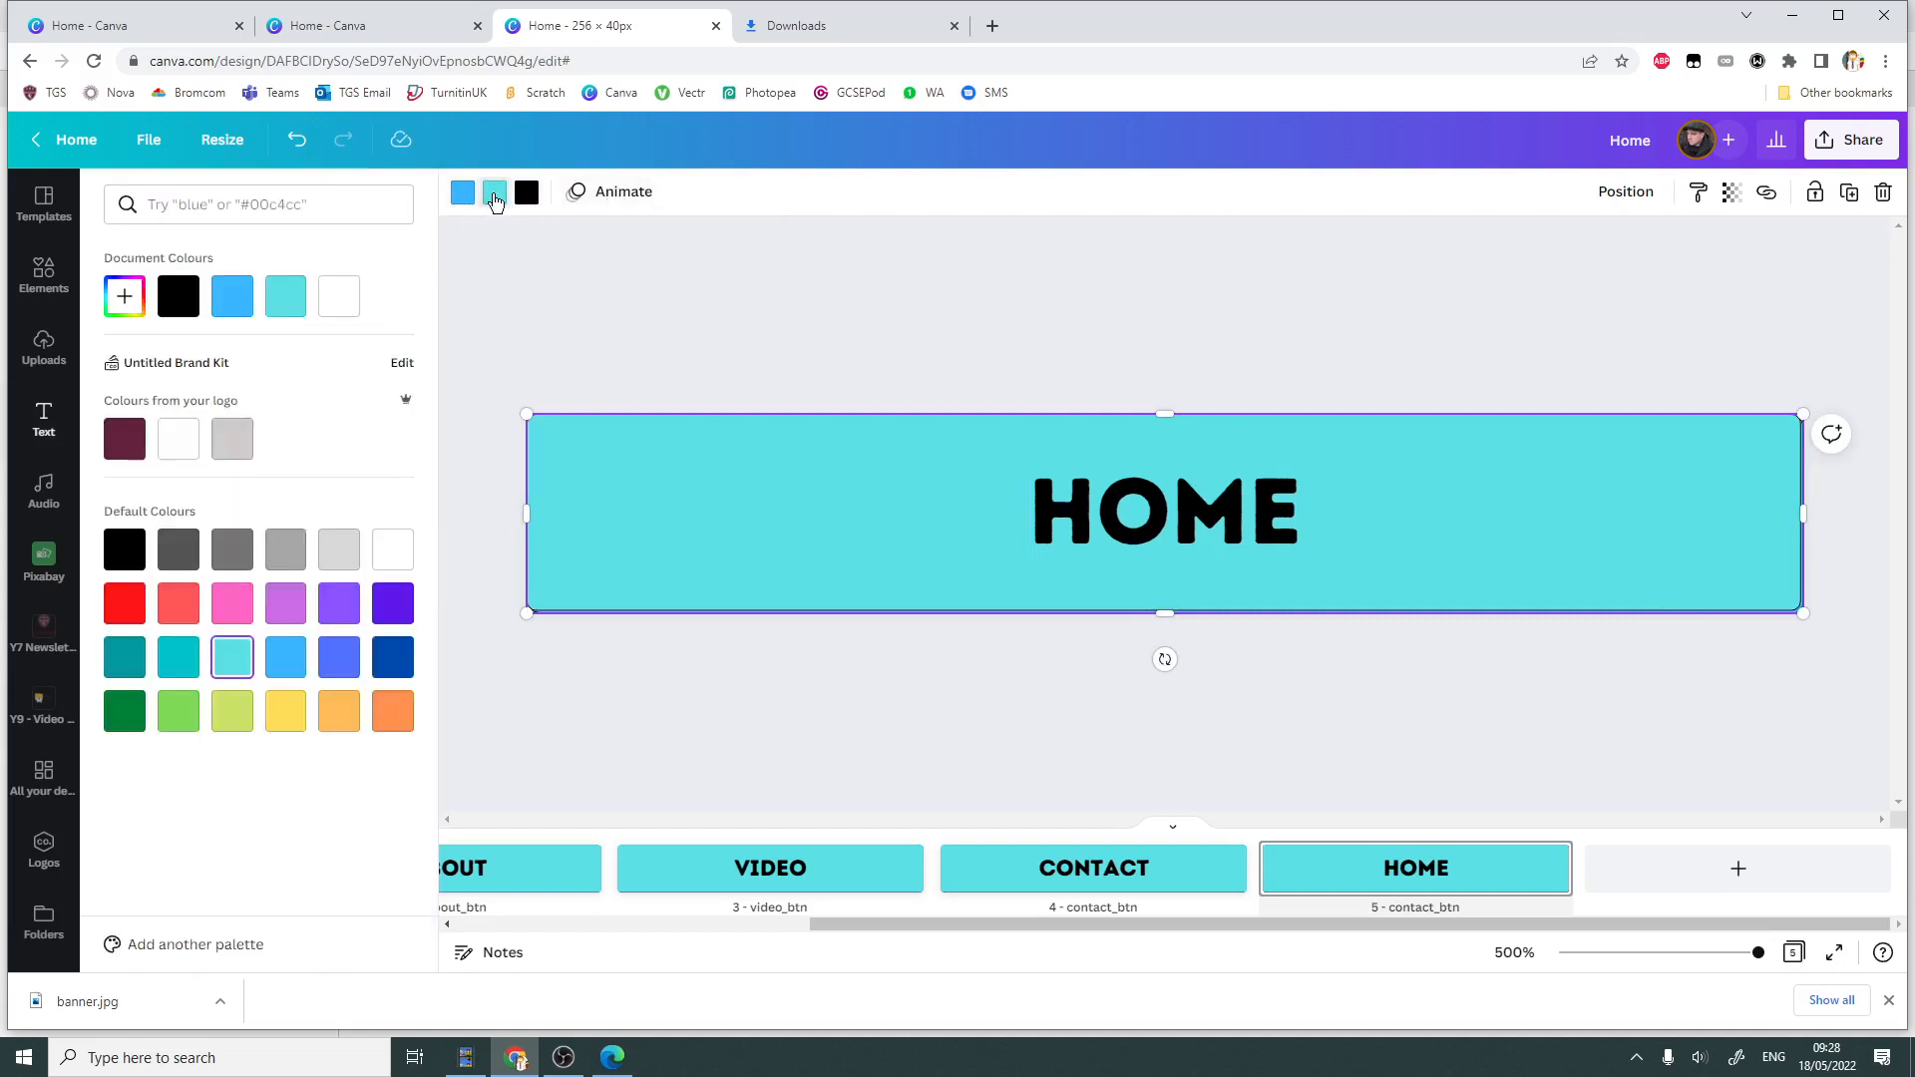
click(399, 664)
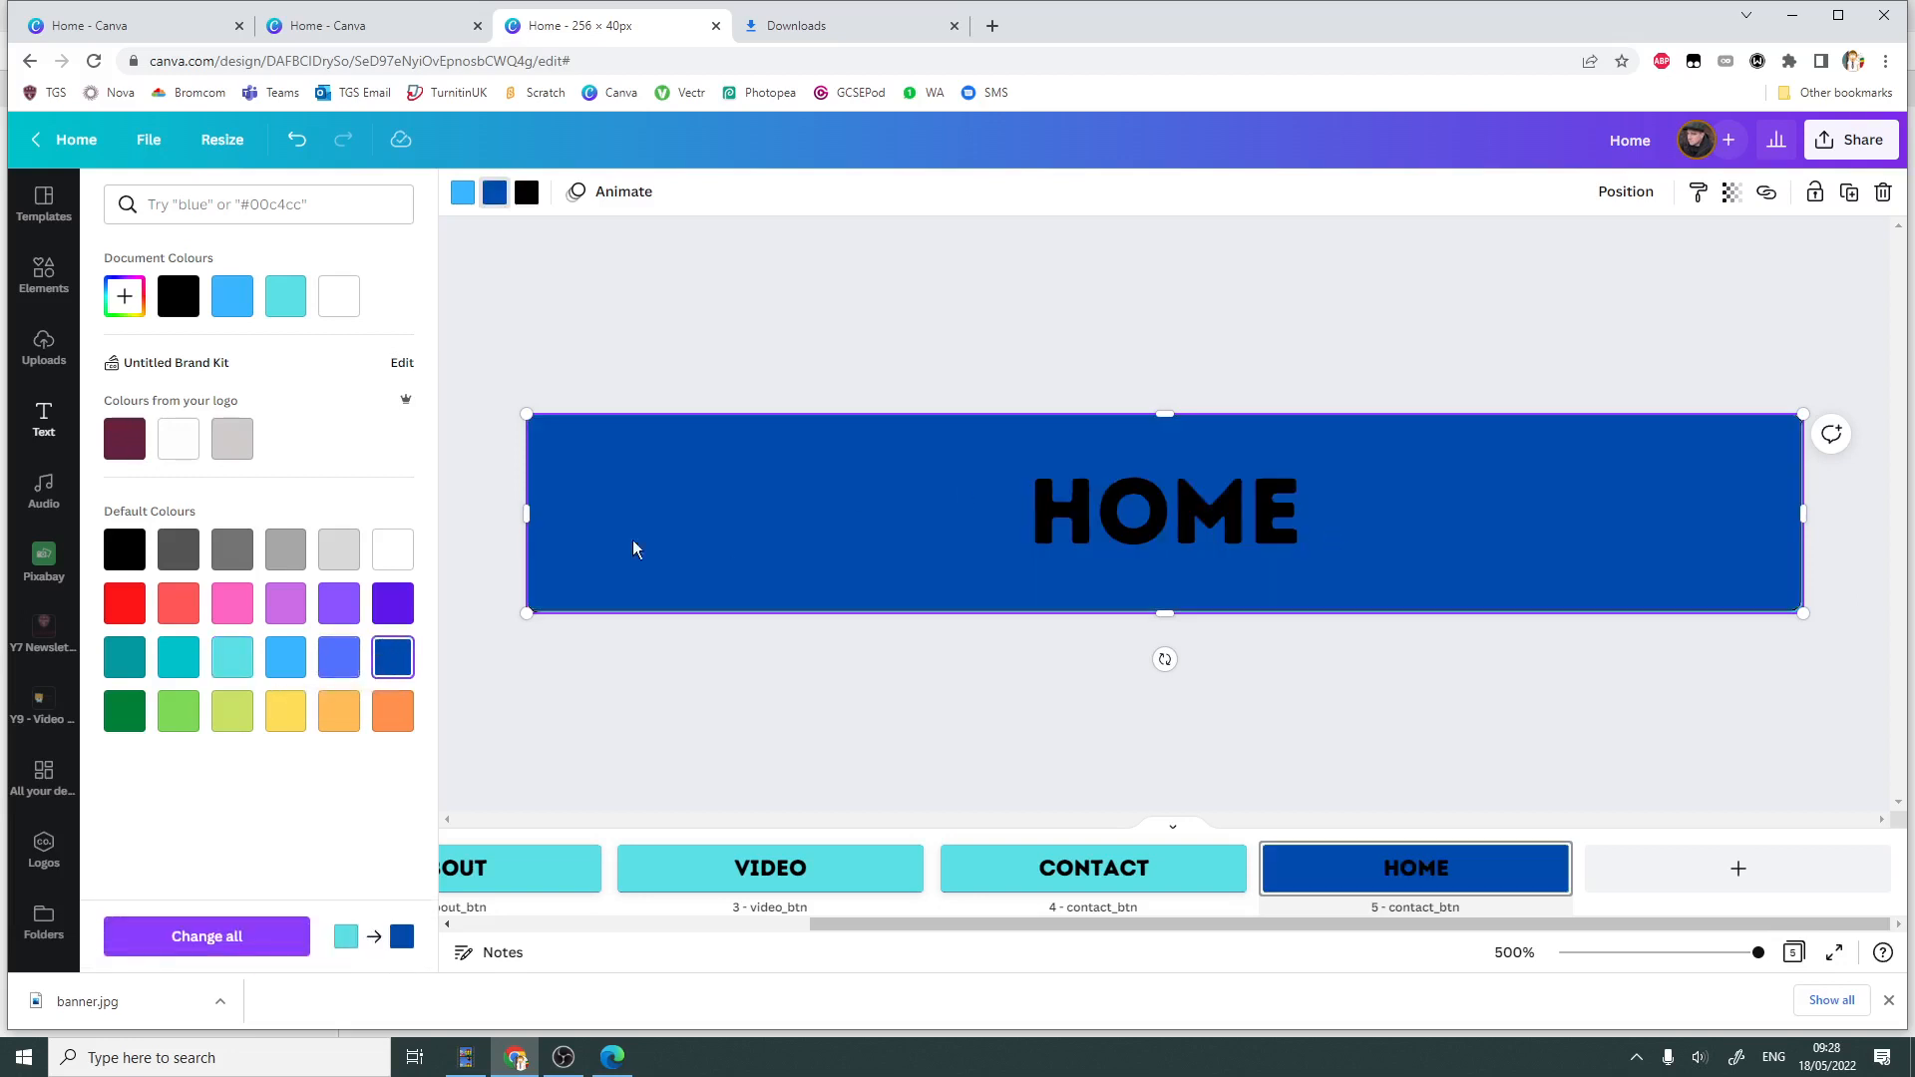
click(127, 663)
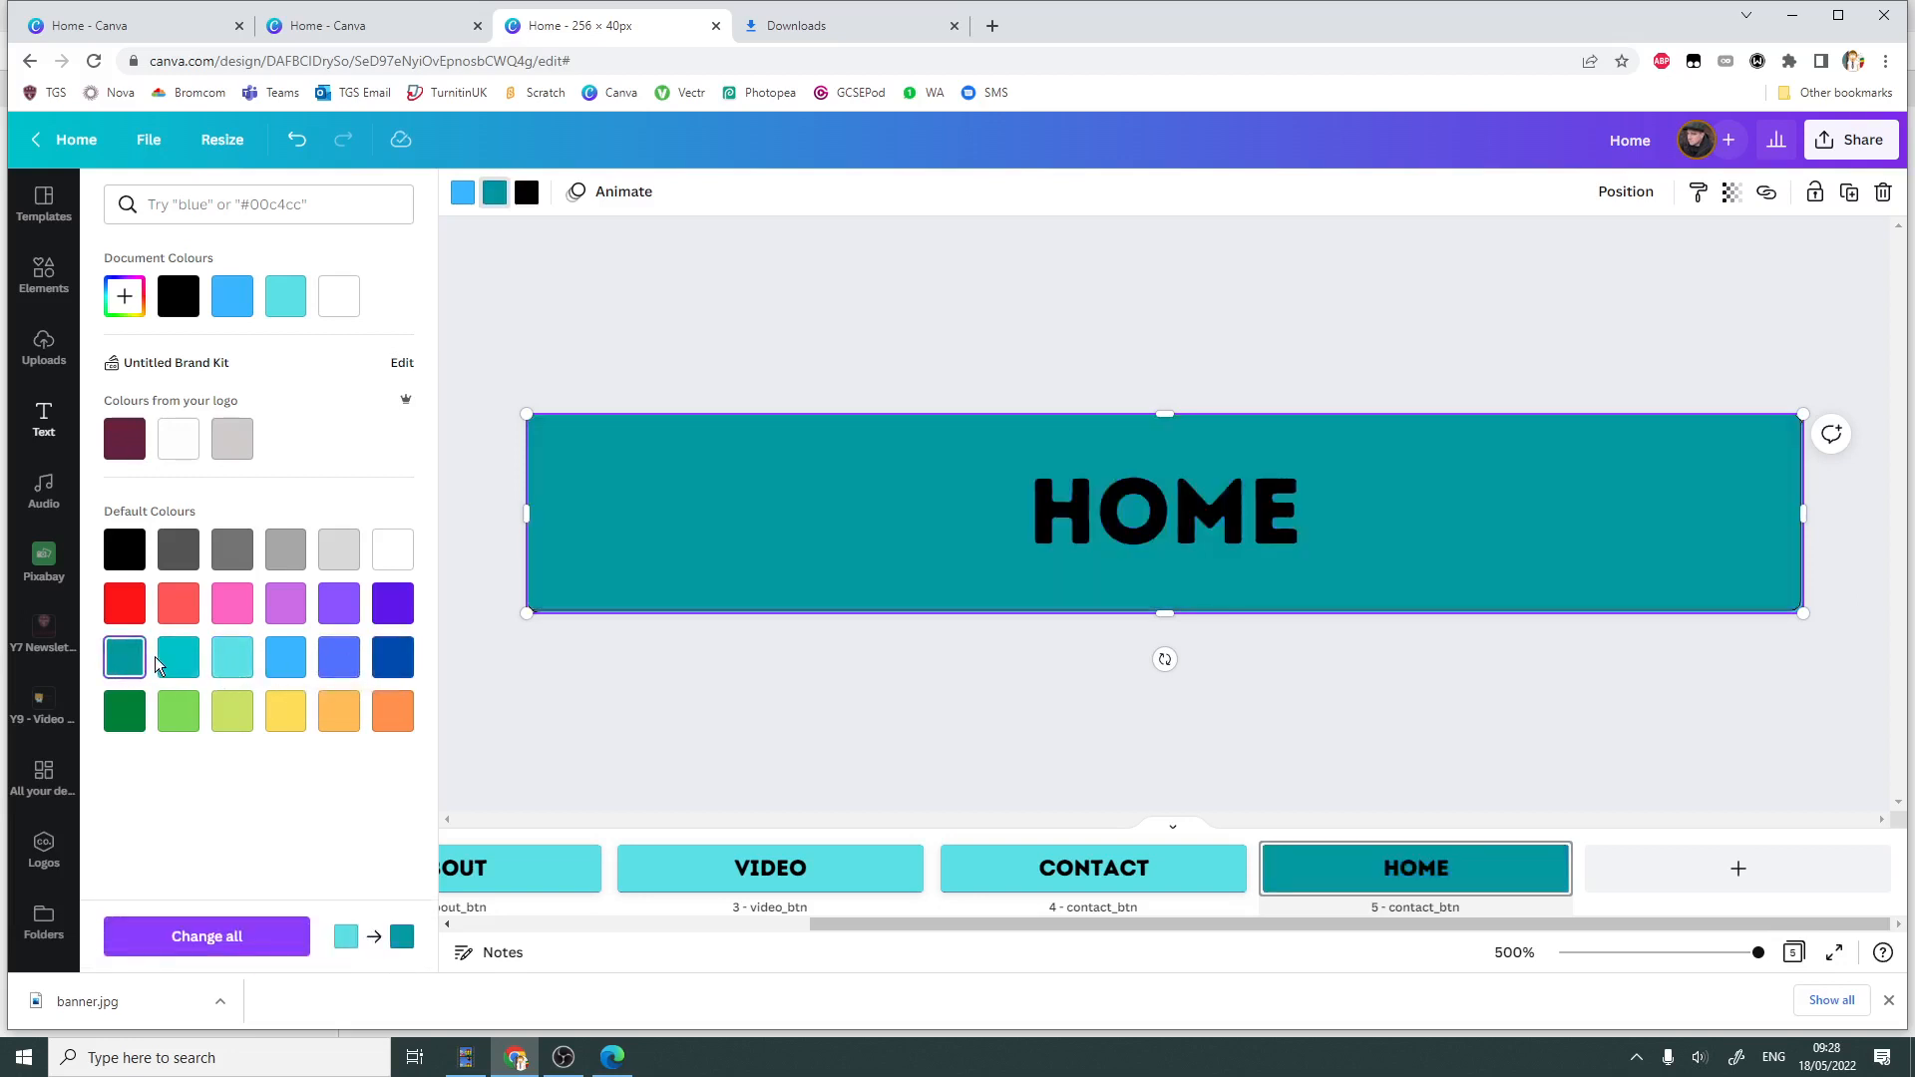
- Fill the fifth page's HOME button with pink and name the page home_btn_ro
click(244, 615)
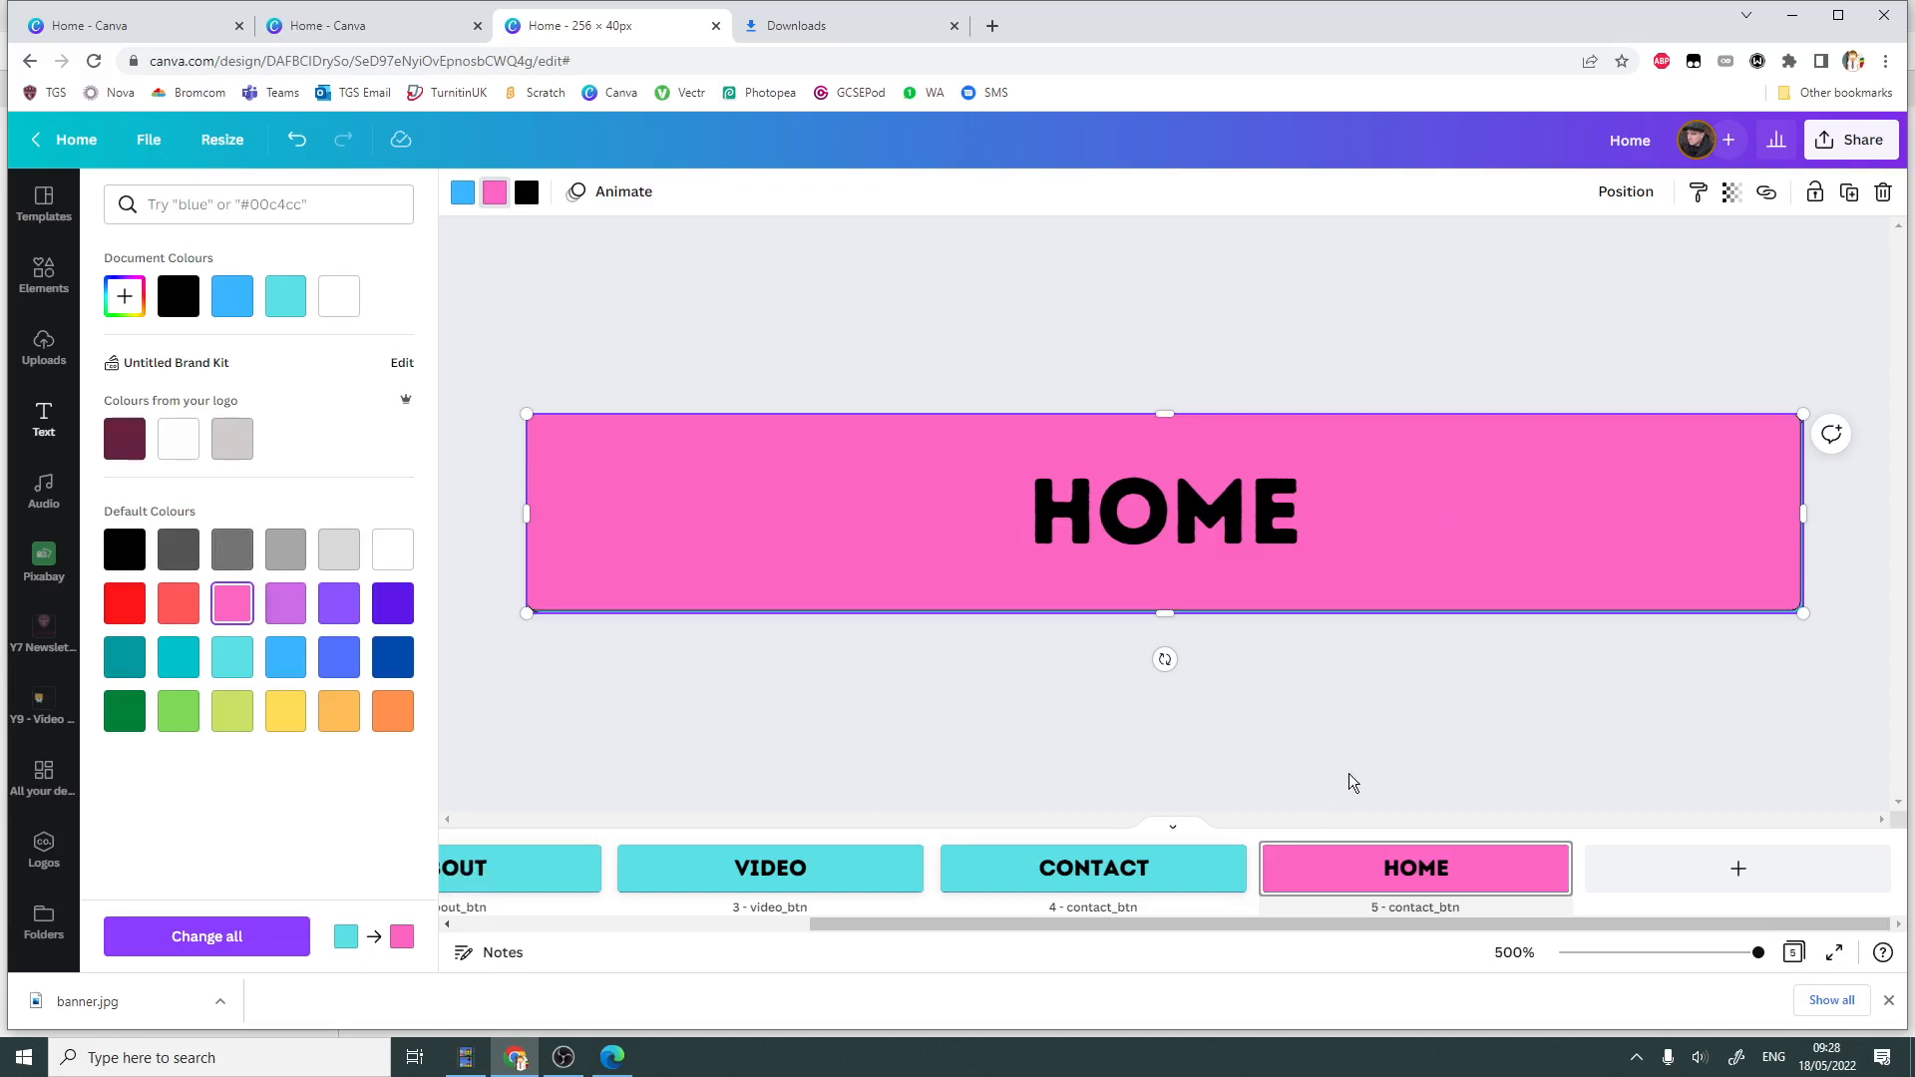
click(1436, 909)
double_click(1432, 907)
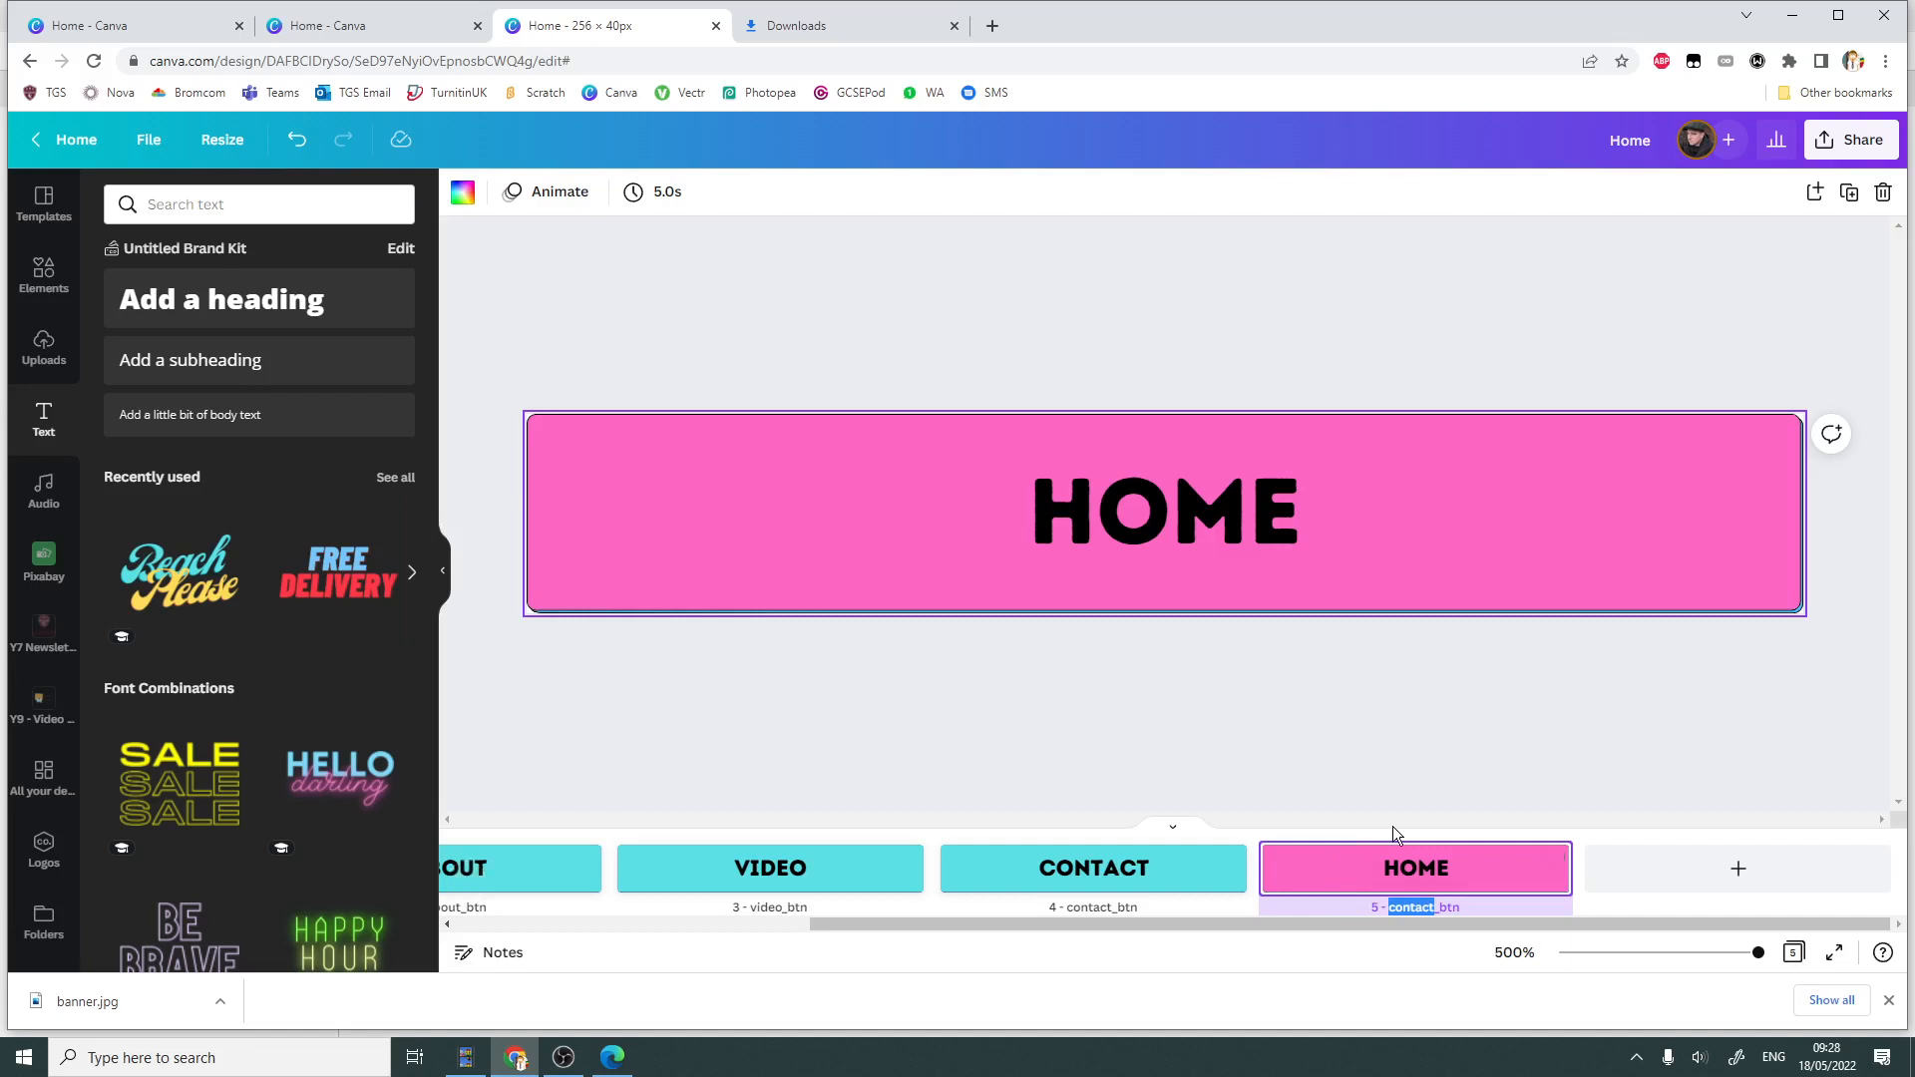
text(home_btn)
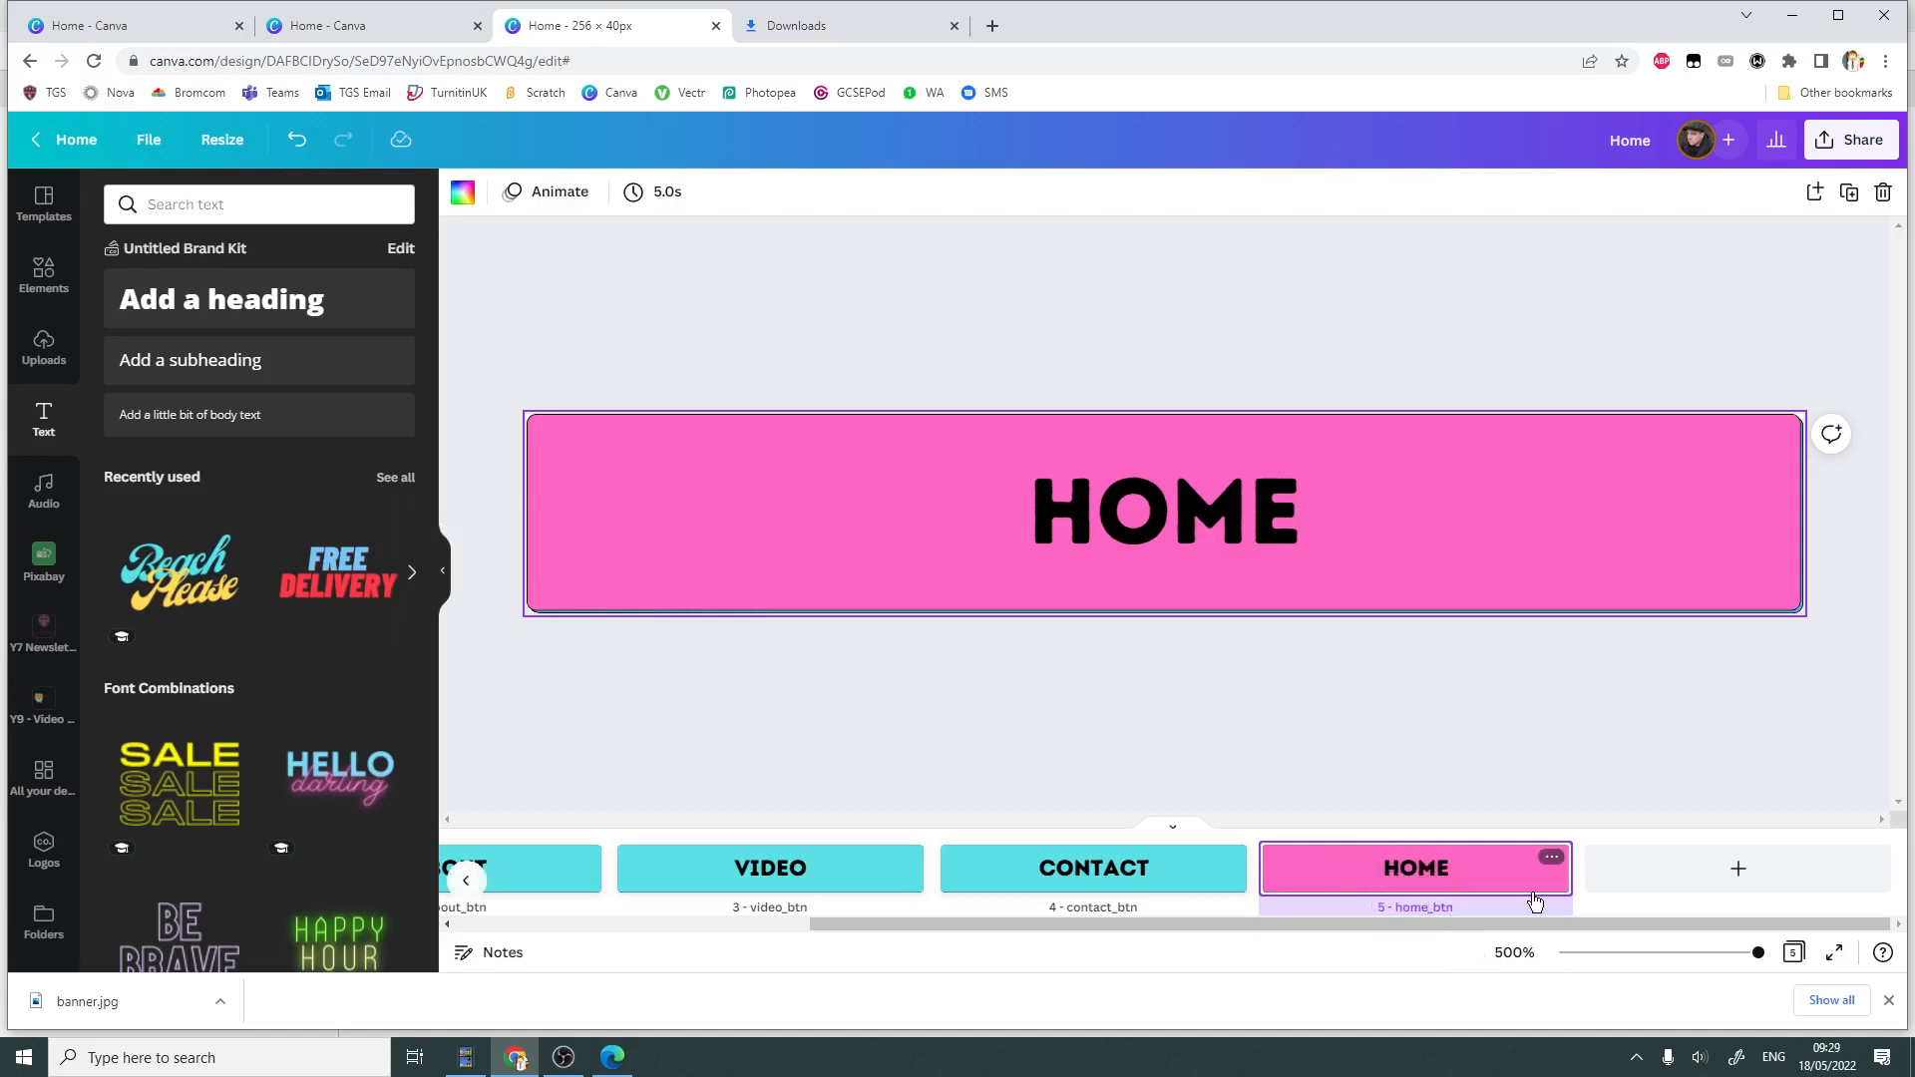
text(_ro)
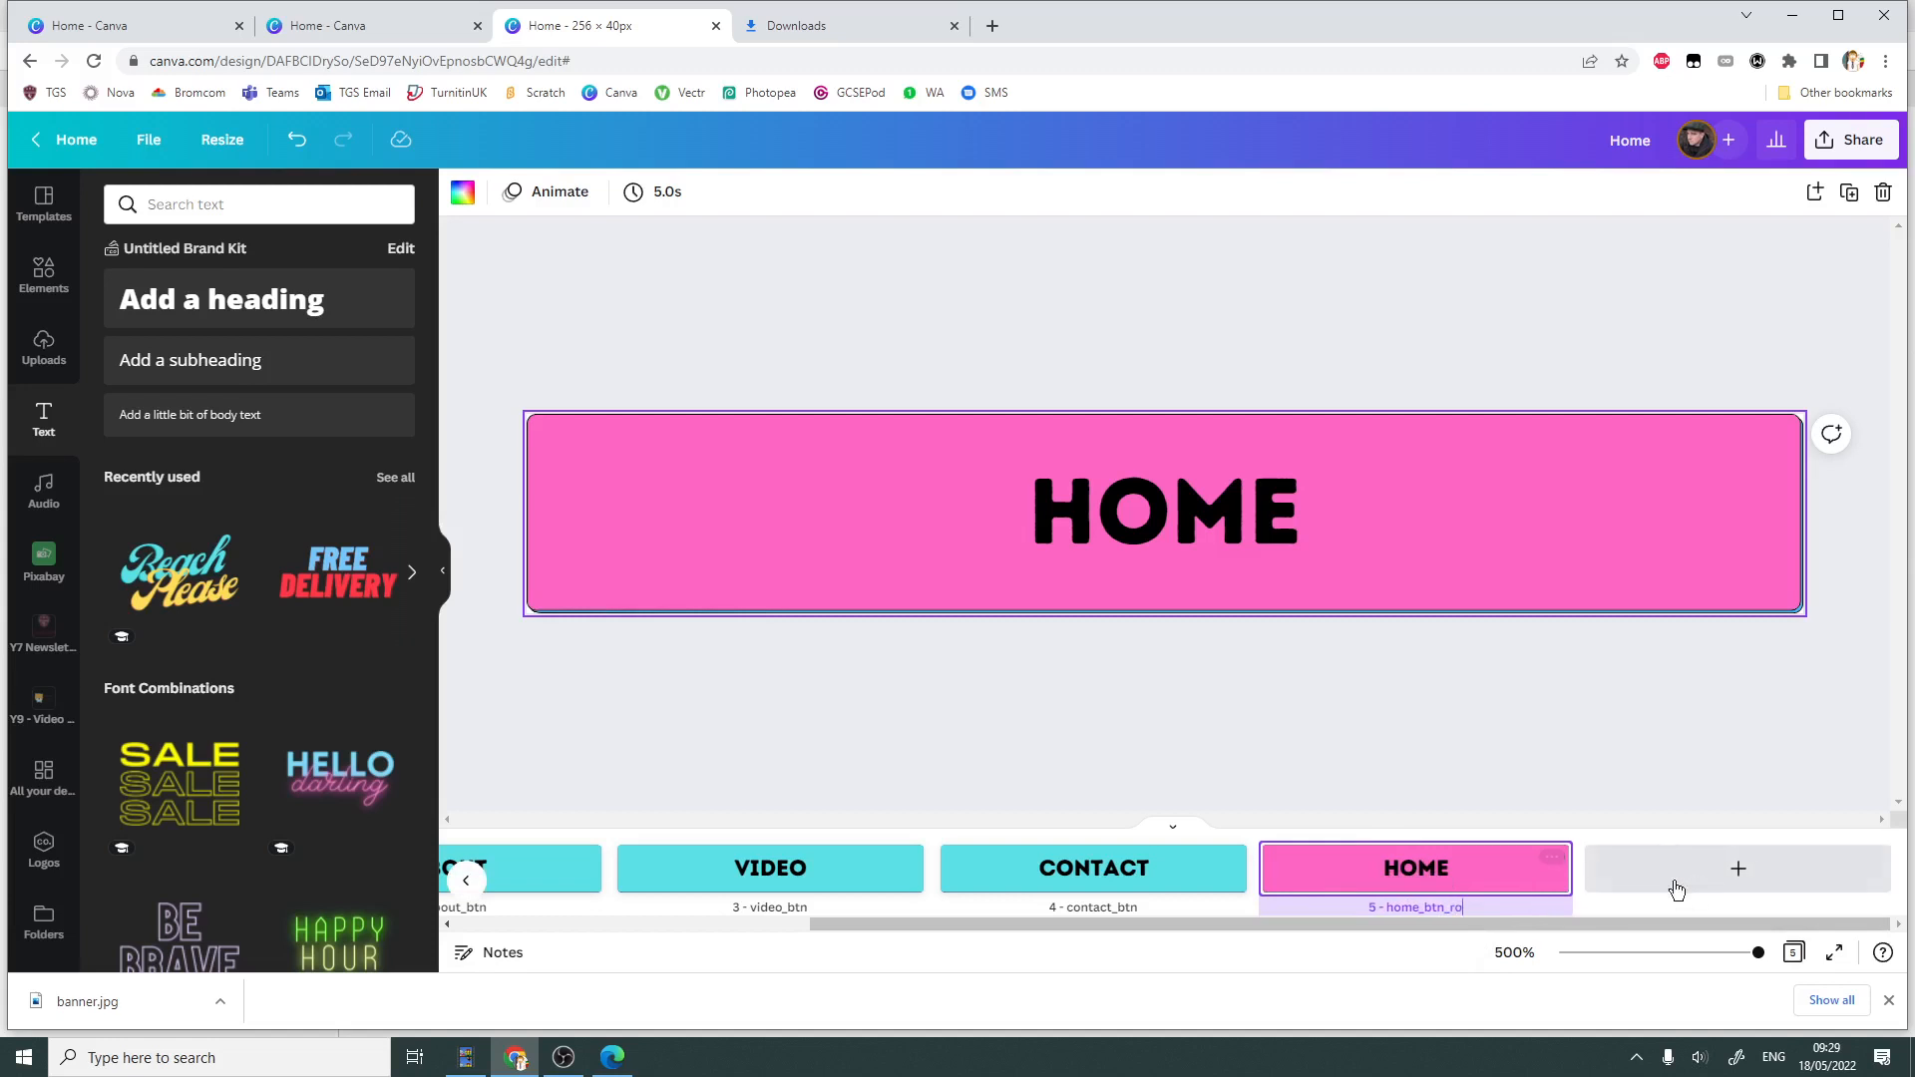
- Duplicate the pink HOME button page and name the copy about_btn_ro
click(1551, 860)
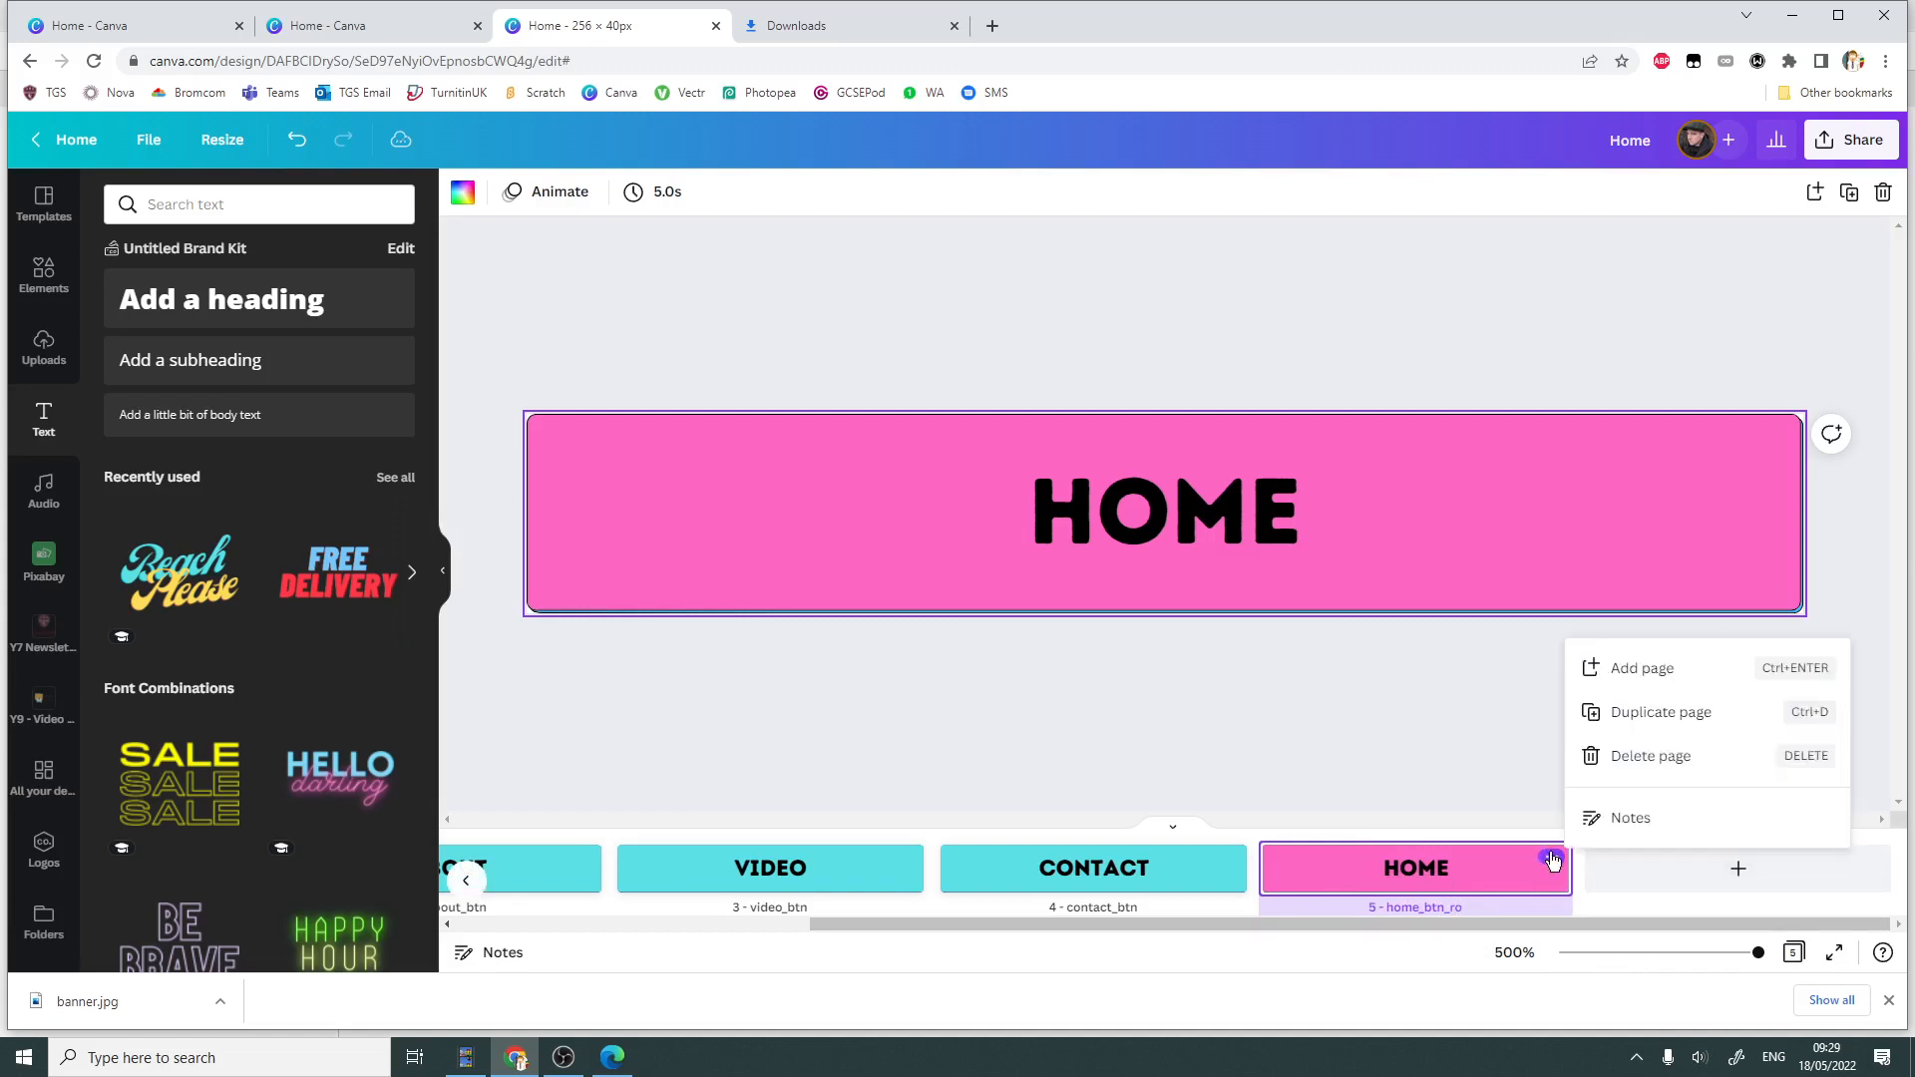
click(1671, 714)
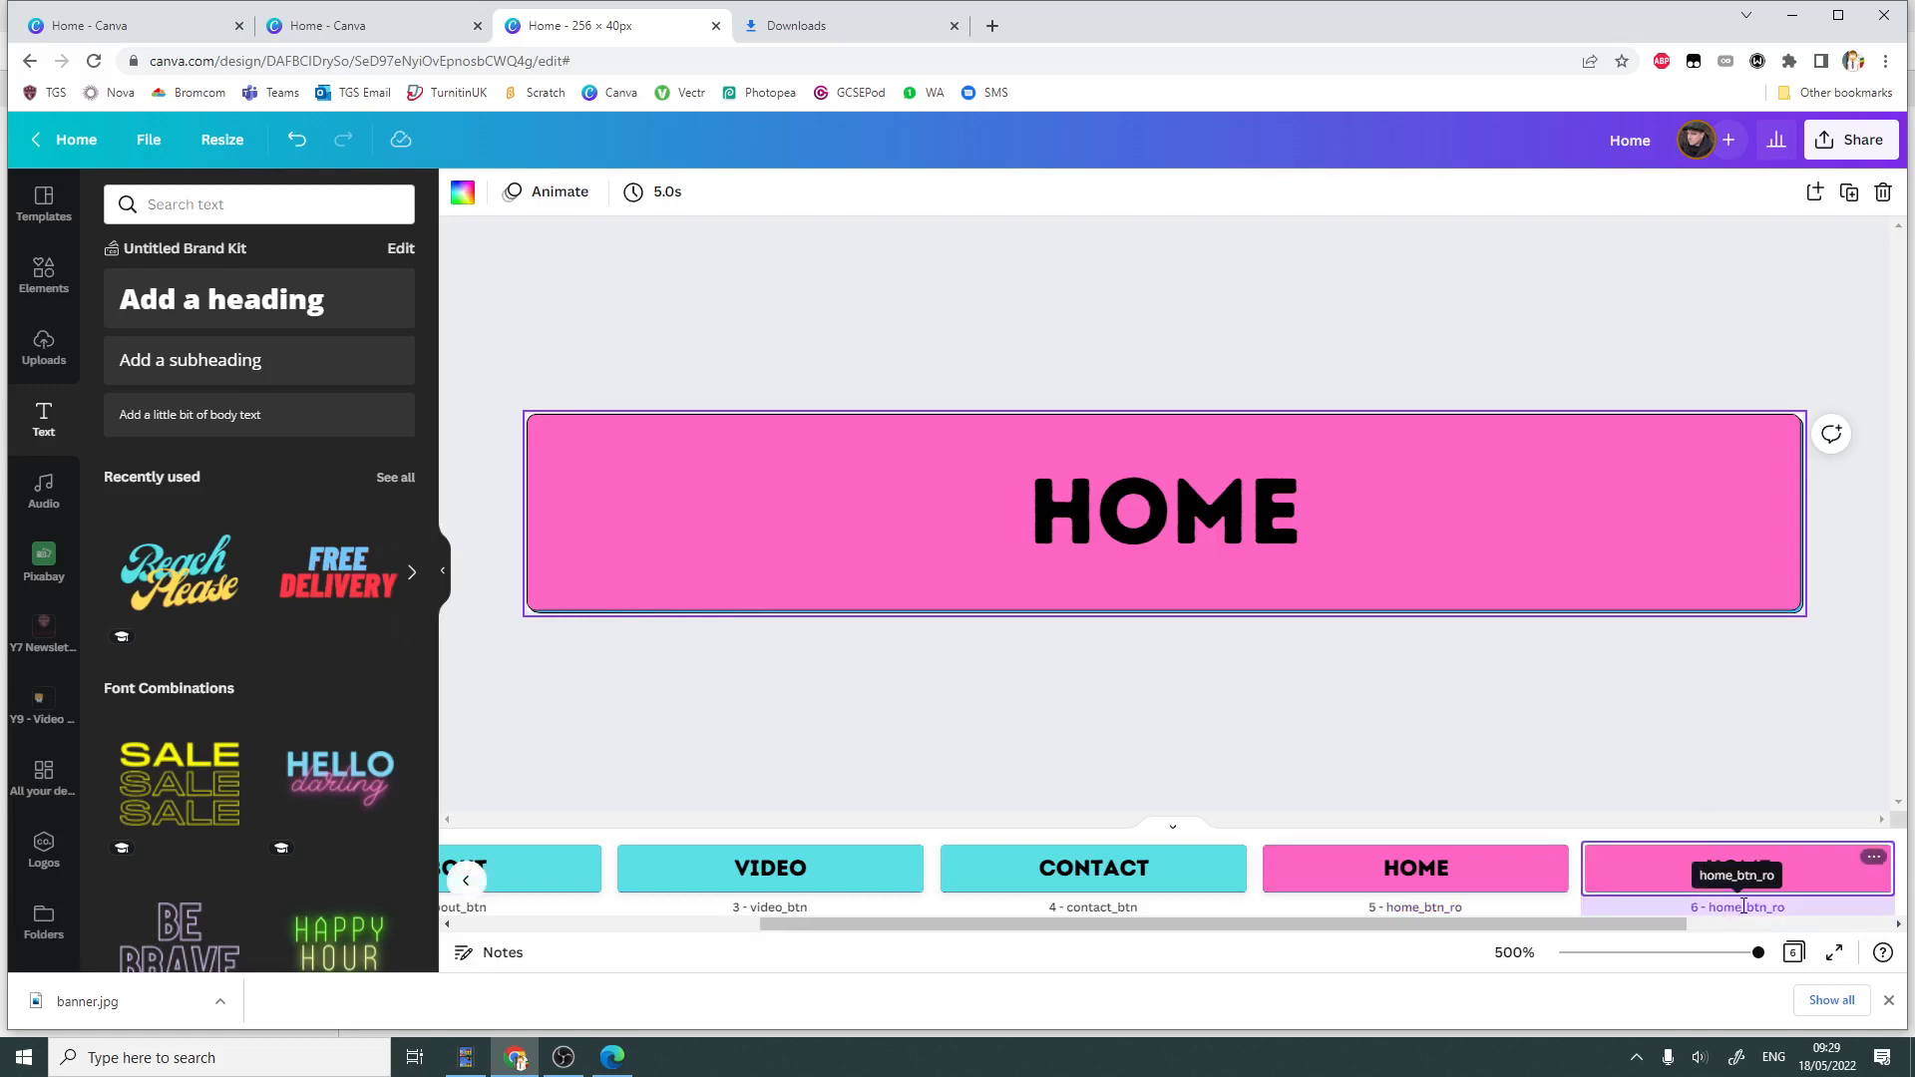
drag(1741, 905, 1707, 905)
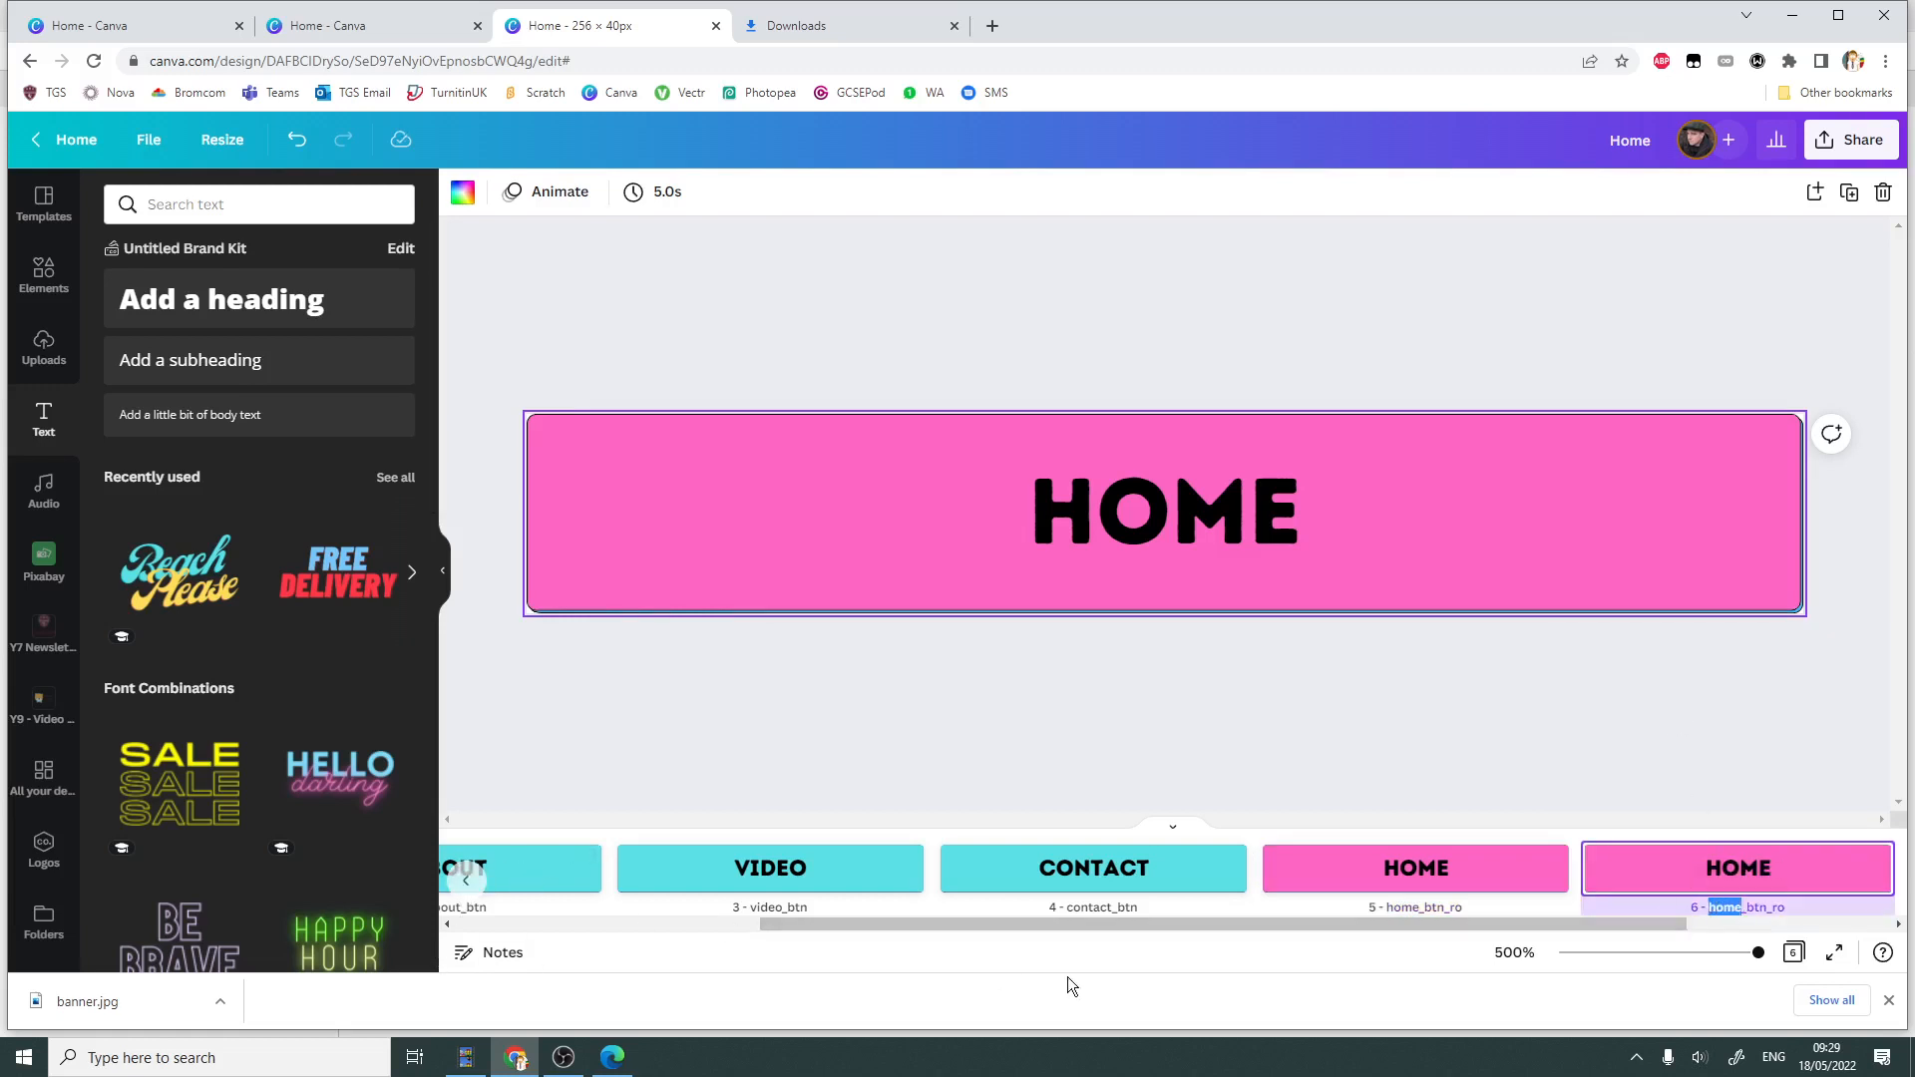
text(about)
- Duplicate the about_btn_ro page and name the copy video_btn_ro
click(1871, 859)
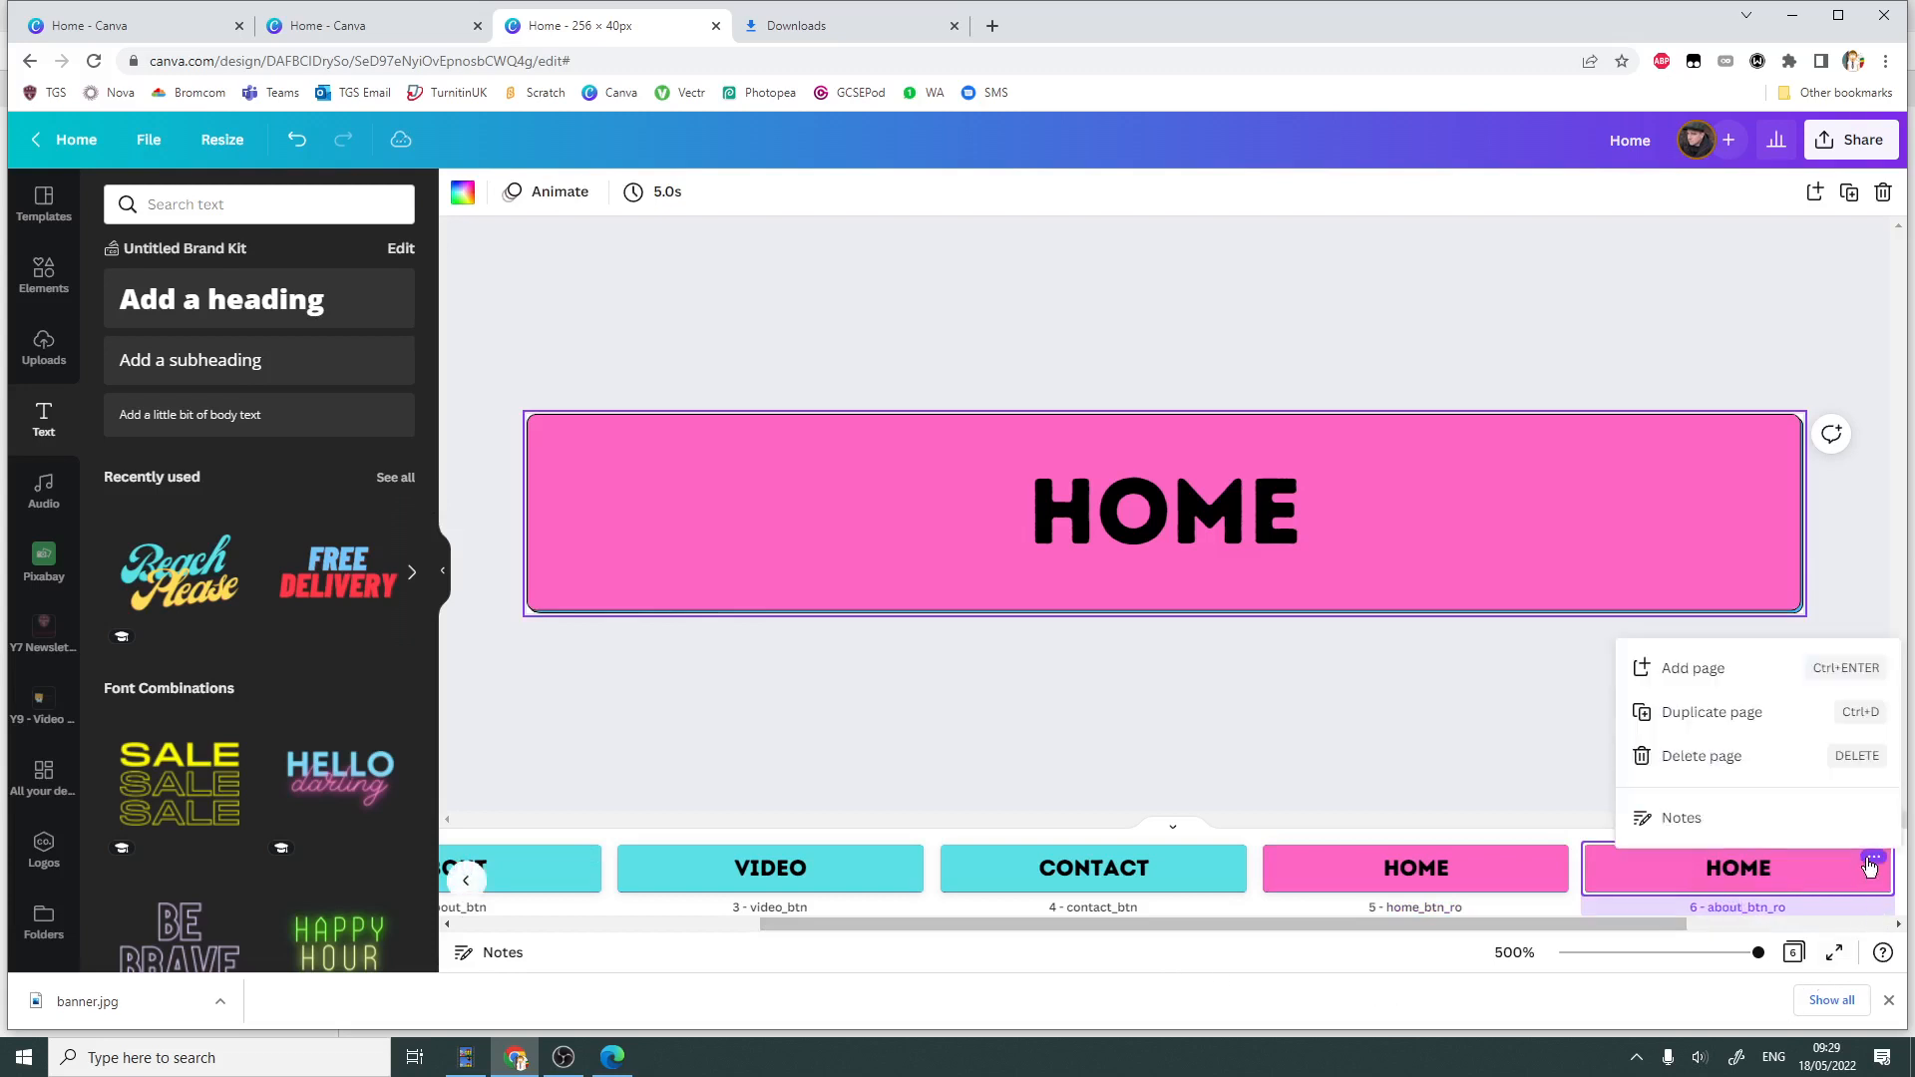
click(1752, 713)
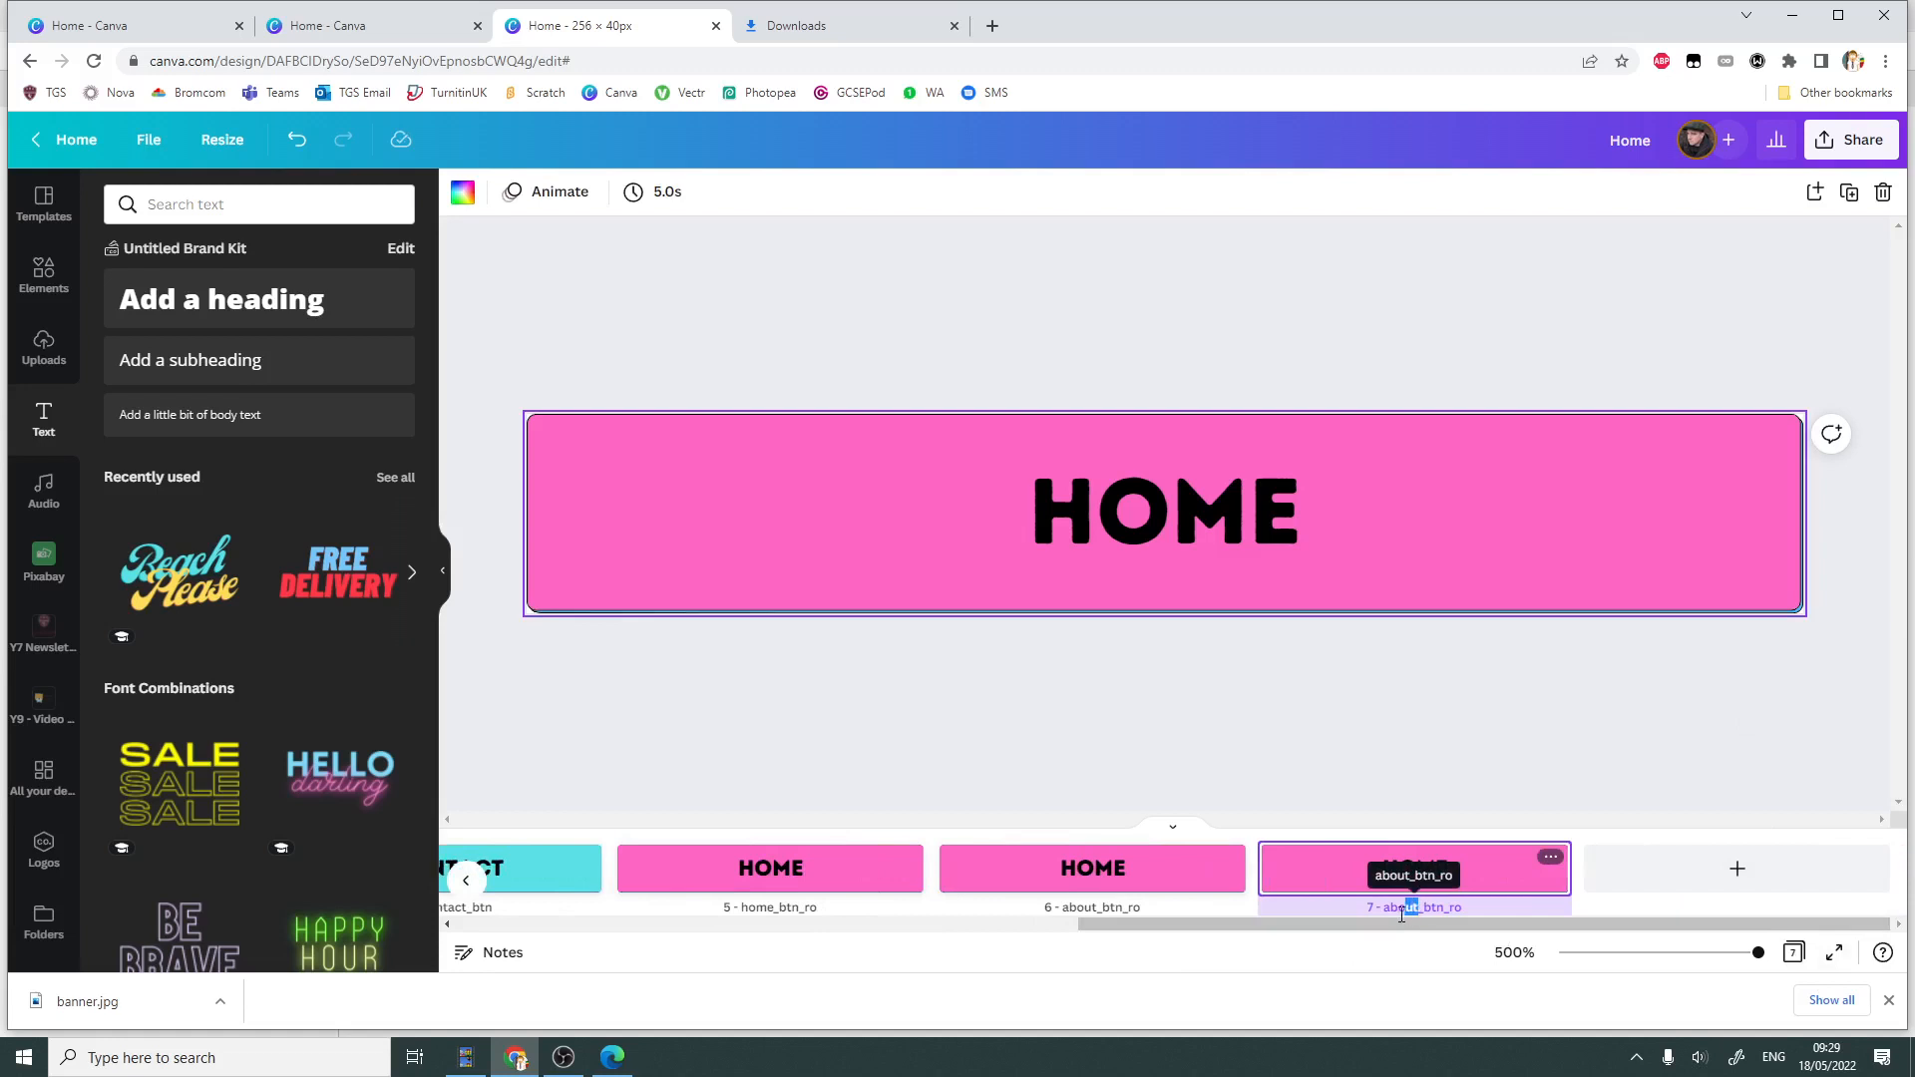
drag(1401, 914, 1378, 917)
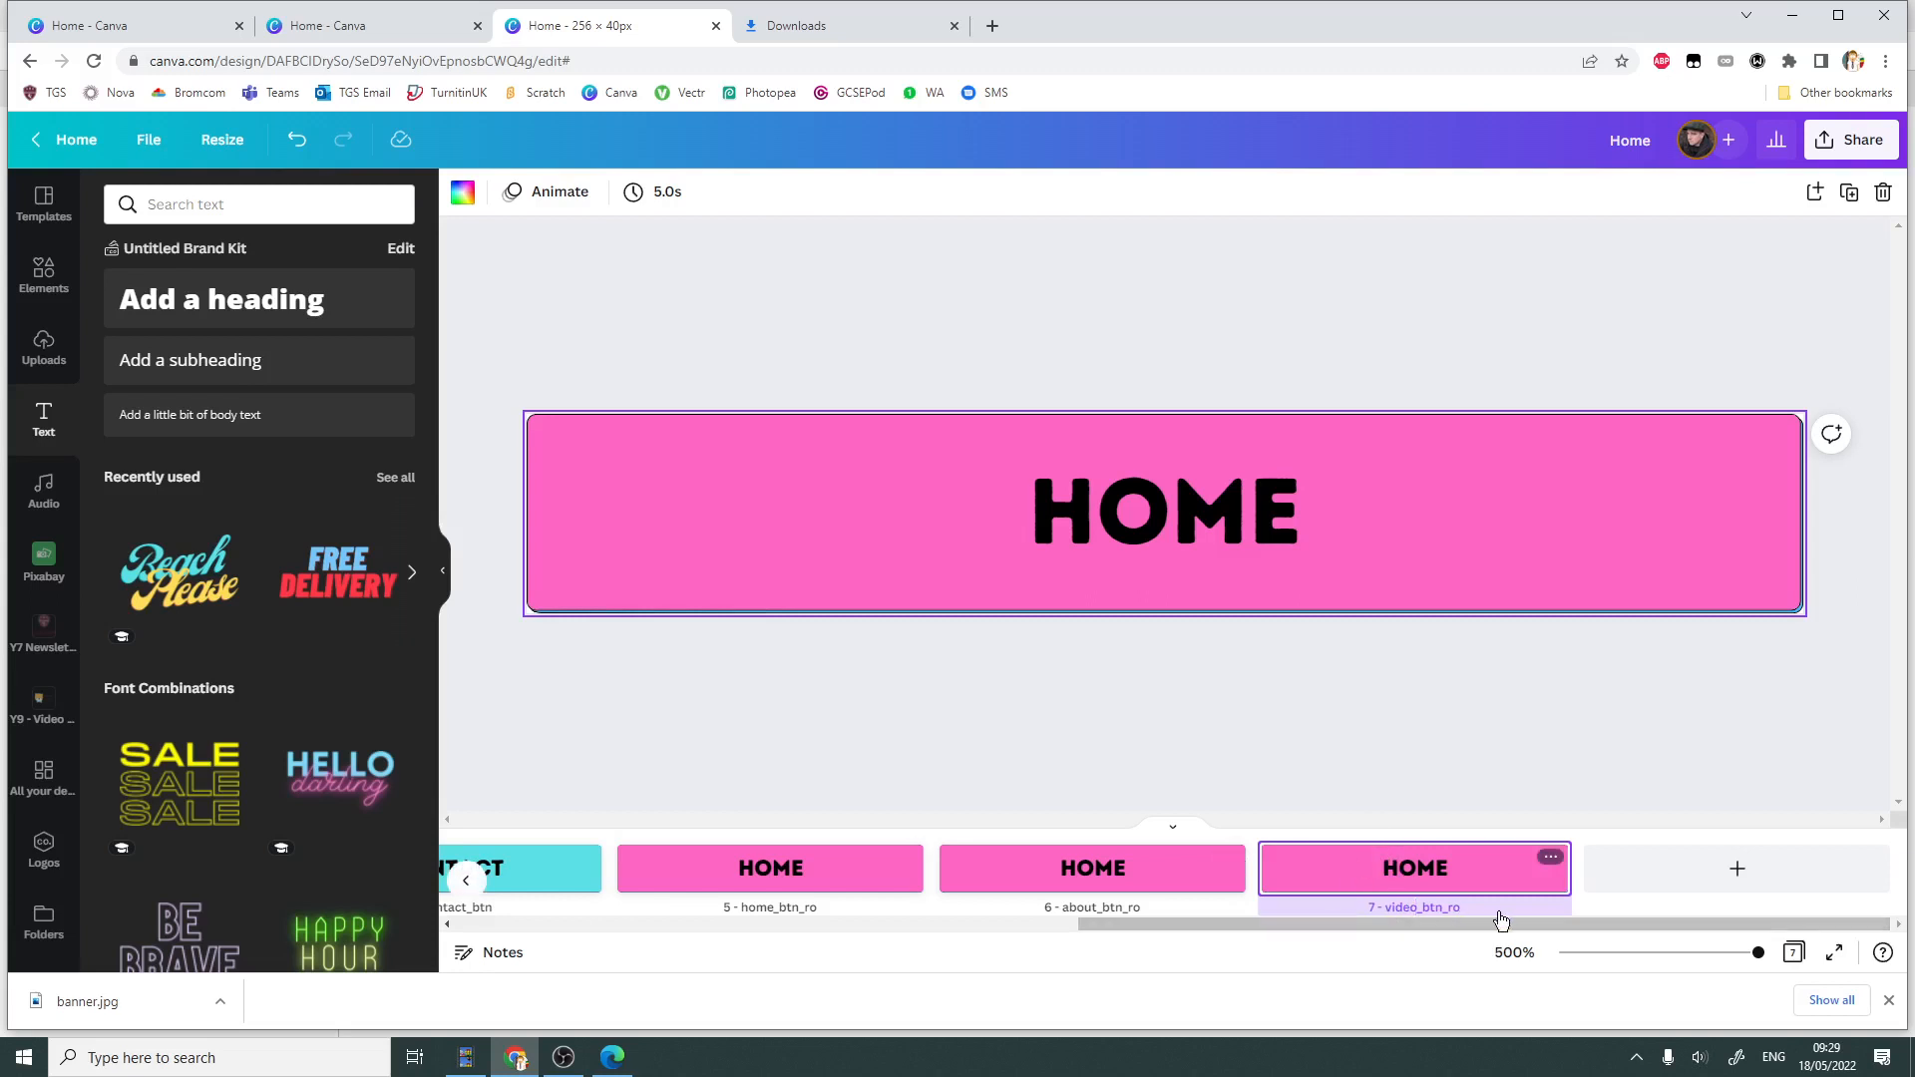
- Duplicate the video_btn_ro page and name the copy contact_btn_ro
click(1550, 858)
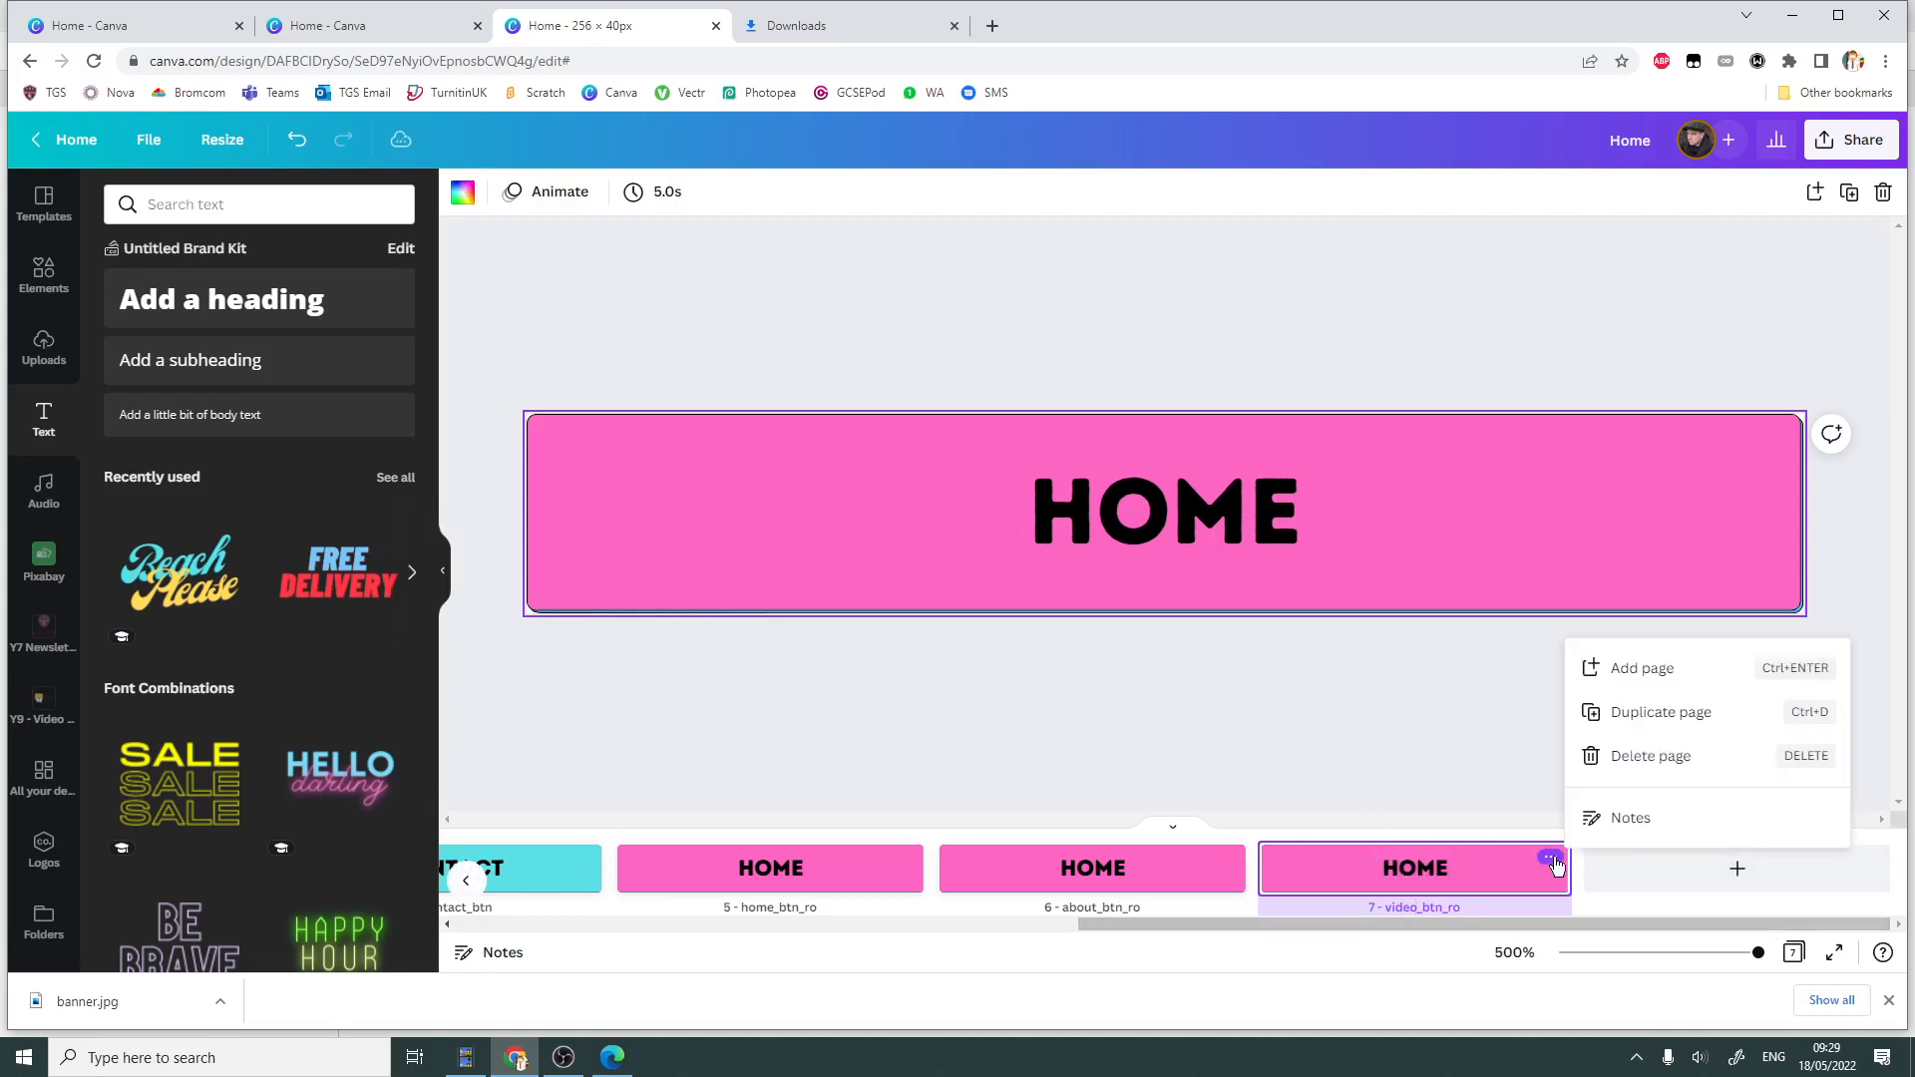
click(1663, 728)
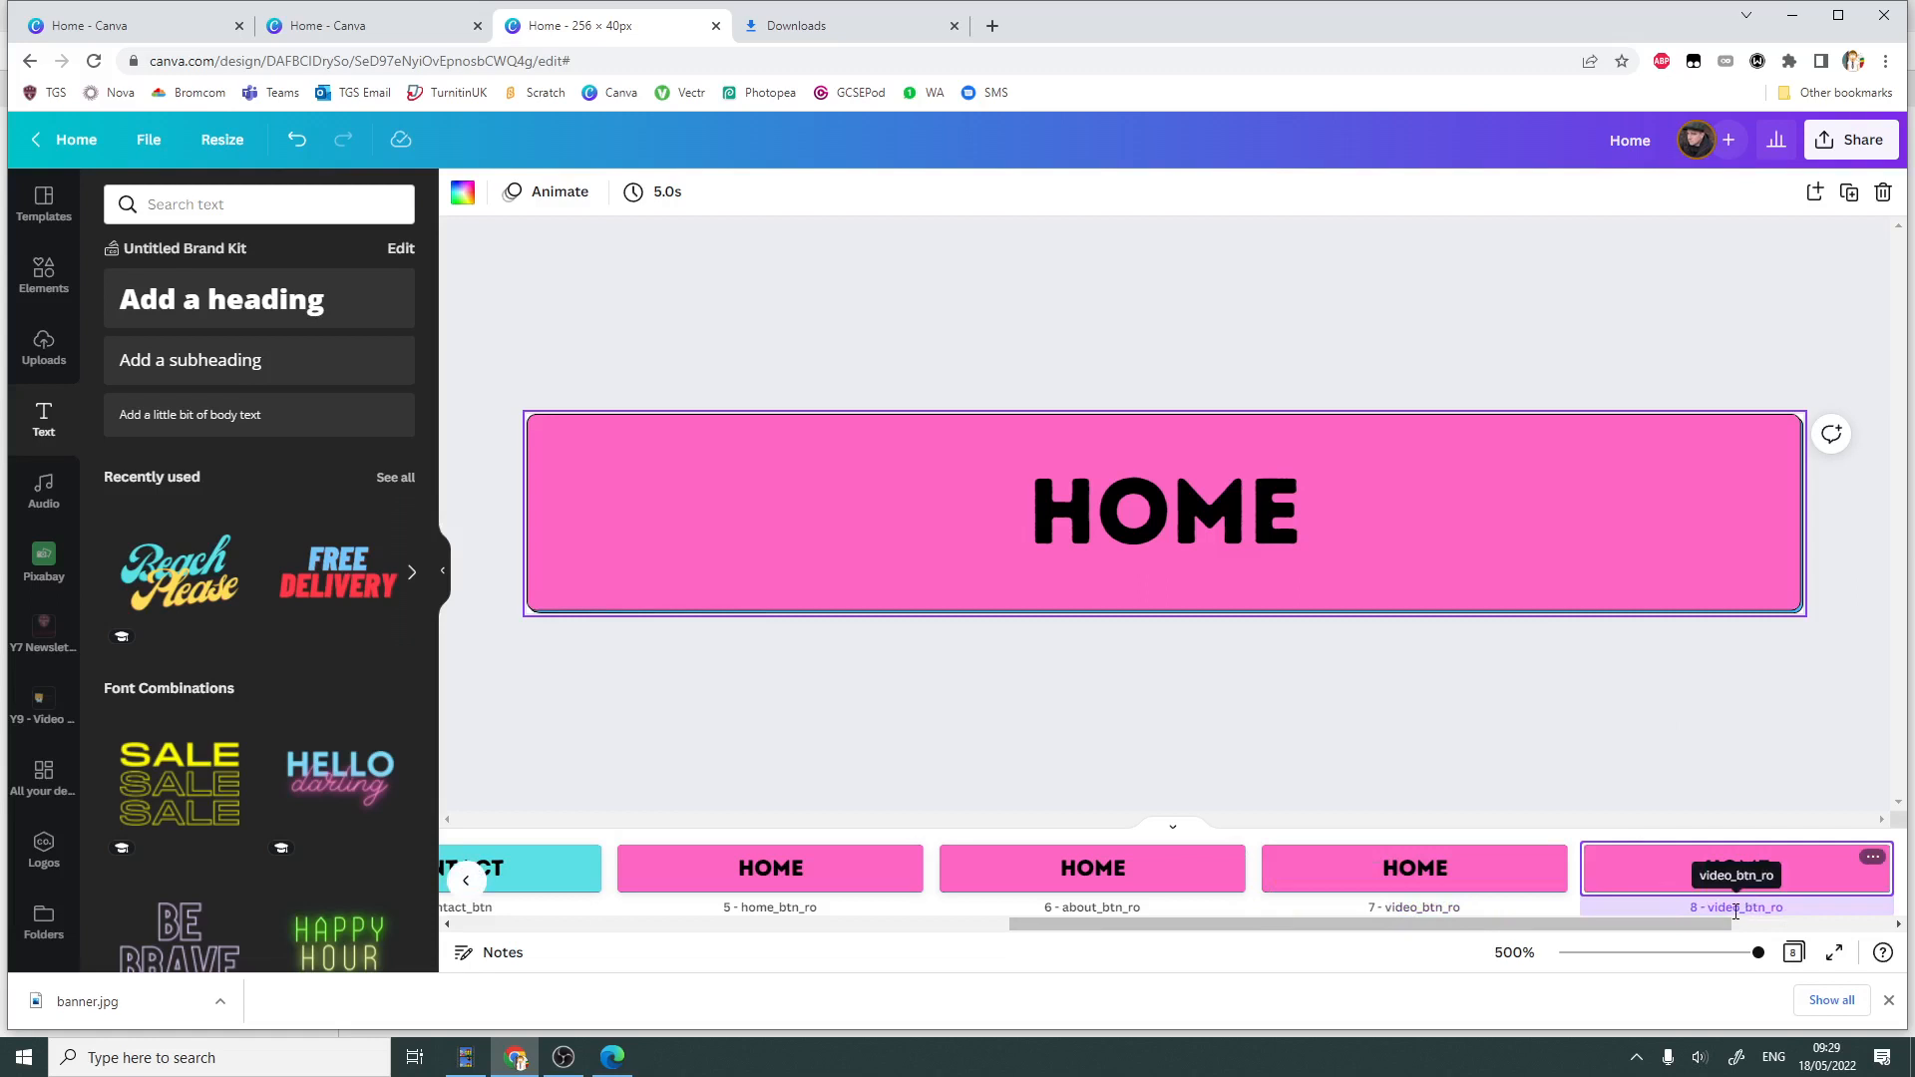
drag(1739, 909, 1700, 908)
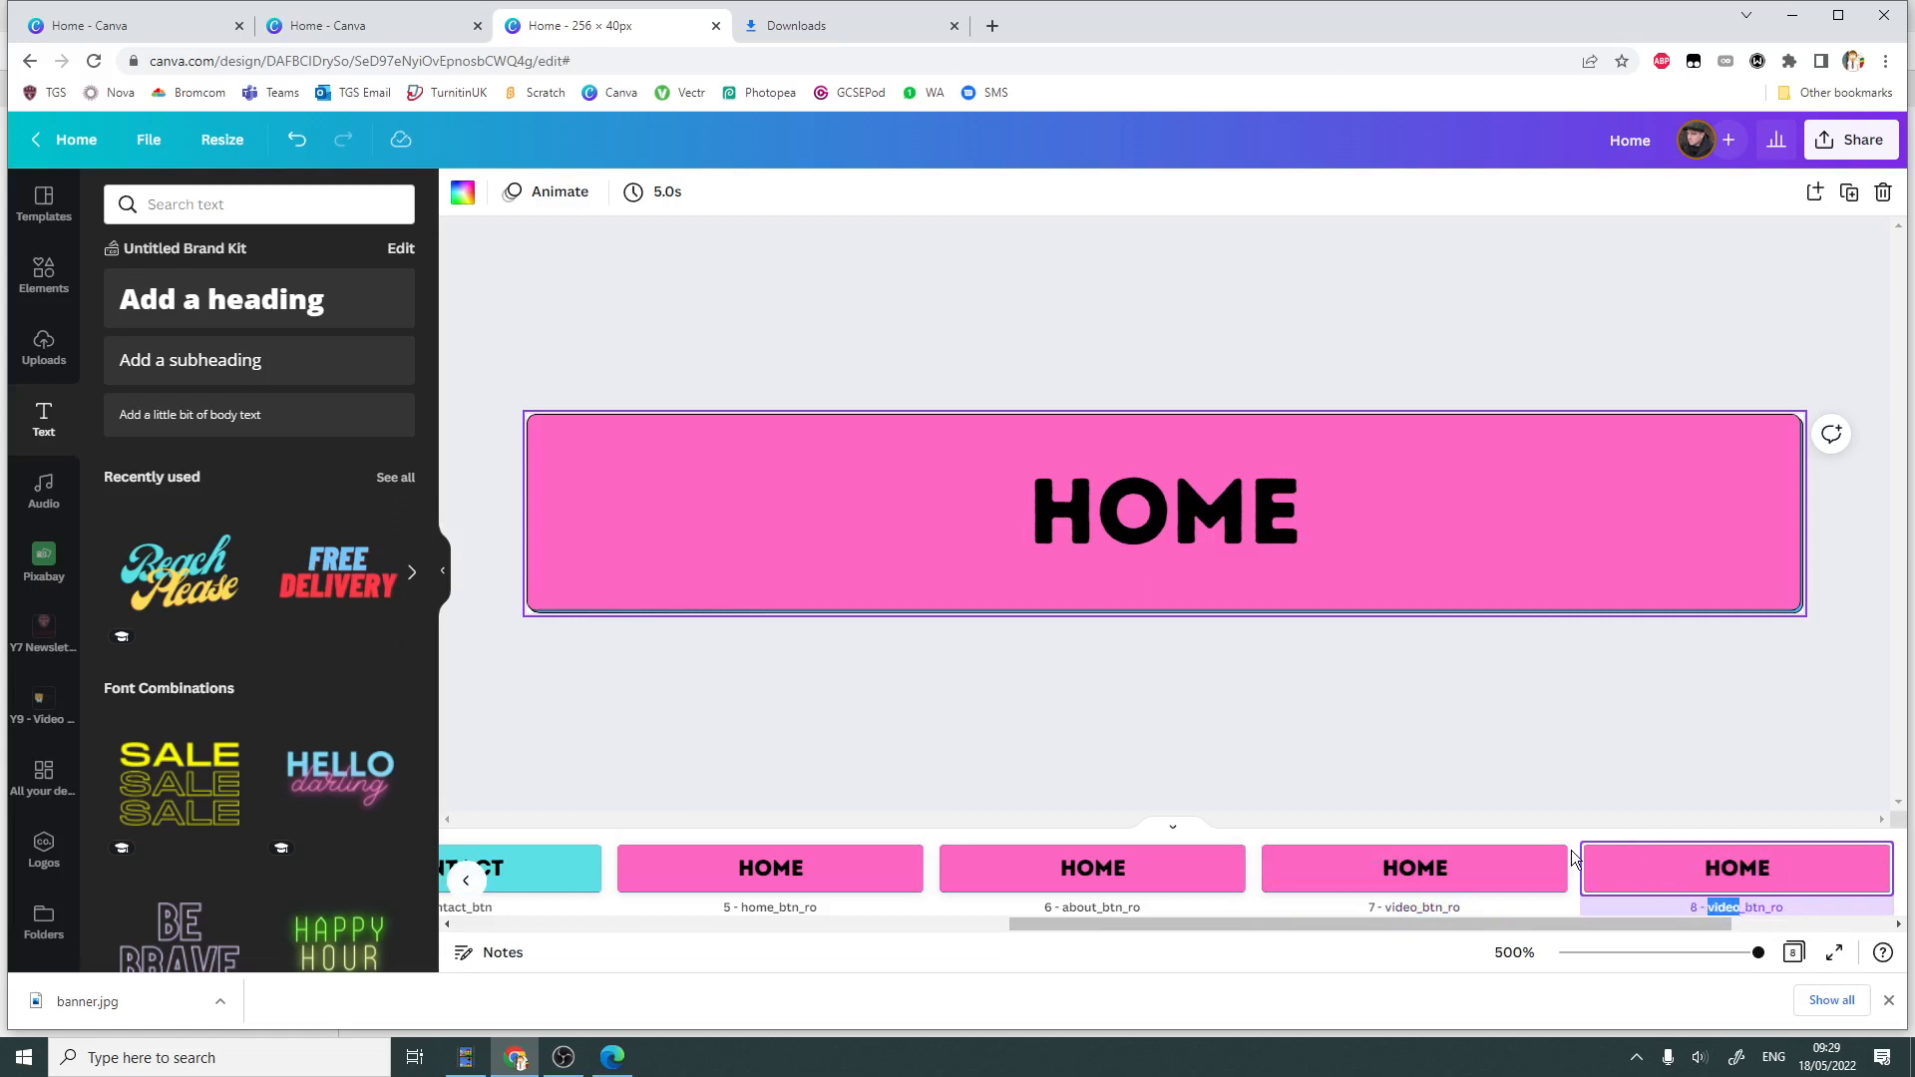
text(contact)
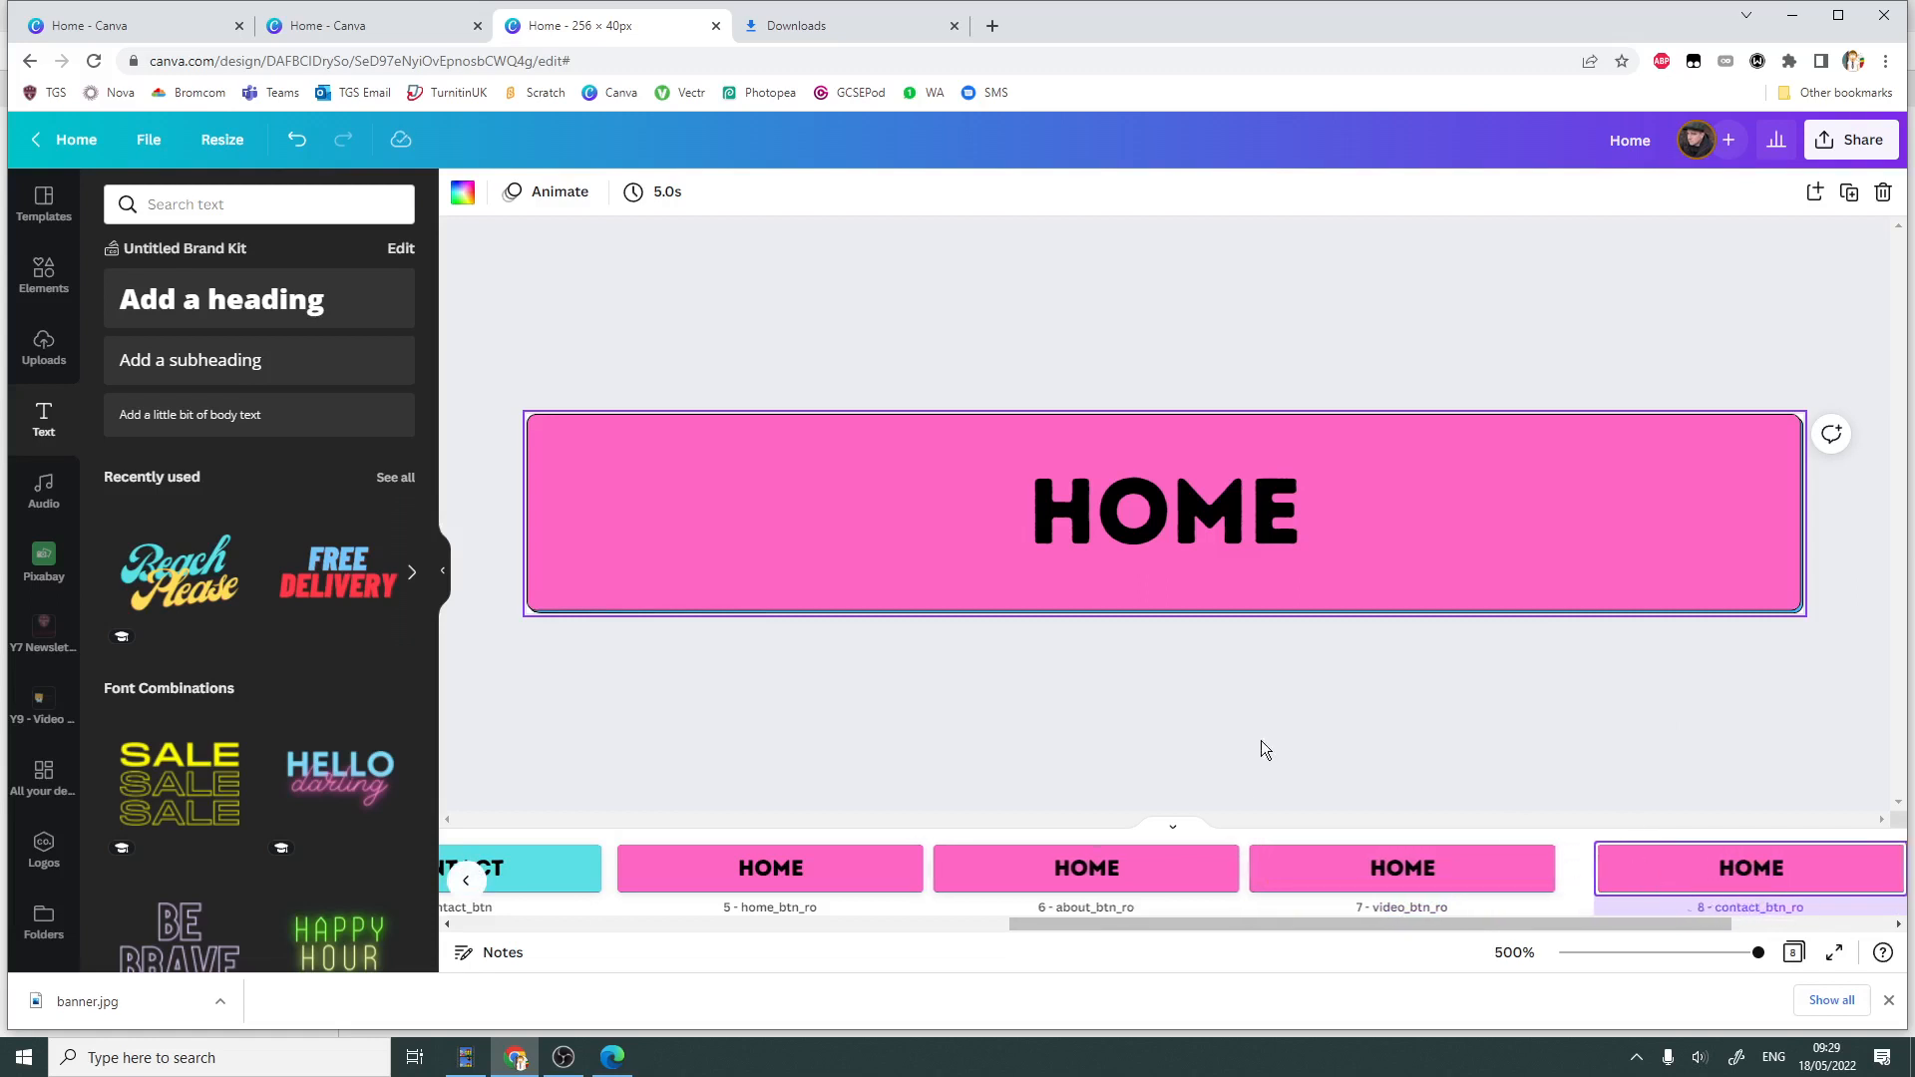
- Replace the HOME text on the about_btn_ro page with ABOUT
click(1115, 873)
click(1207, 495)
click(1191, 501)
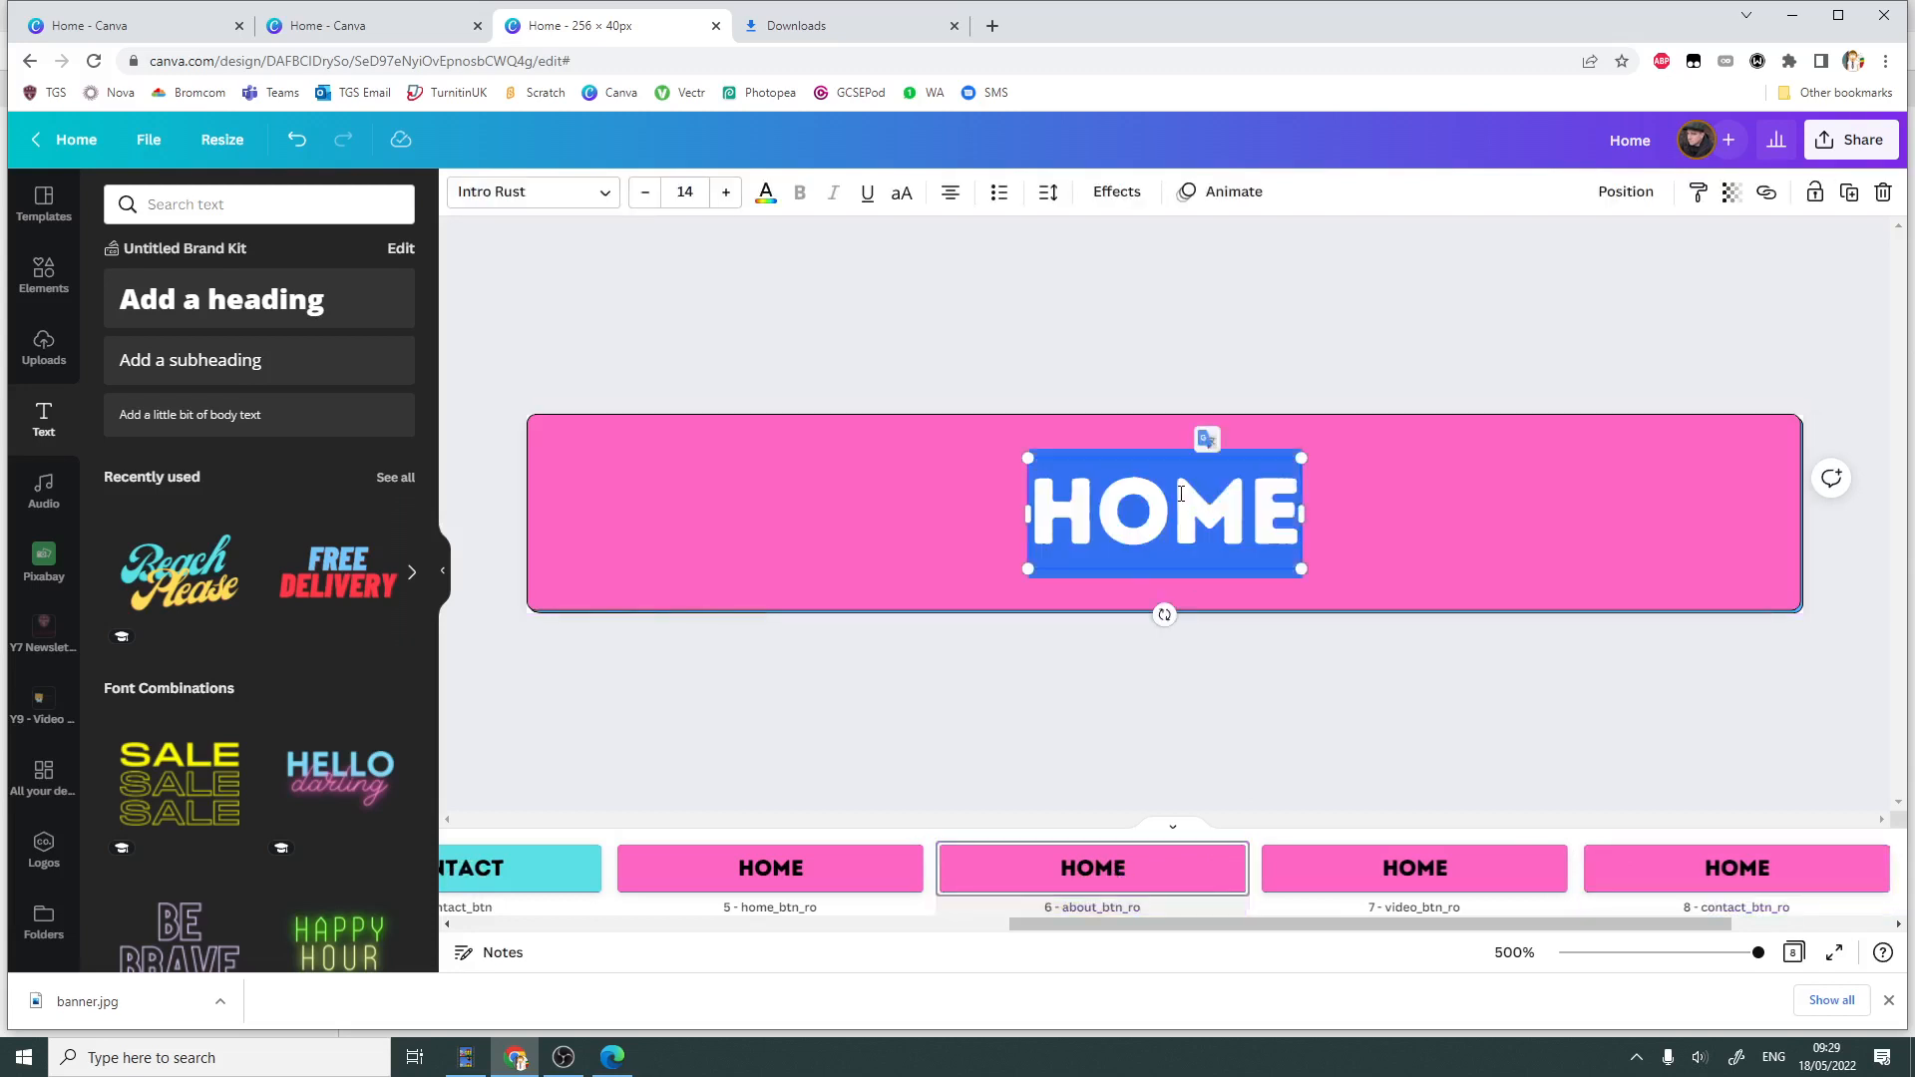
text(ABOUT)
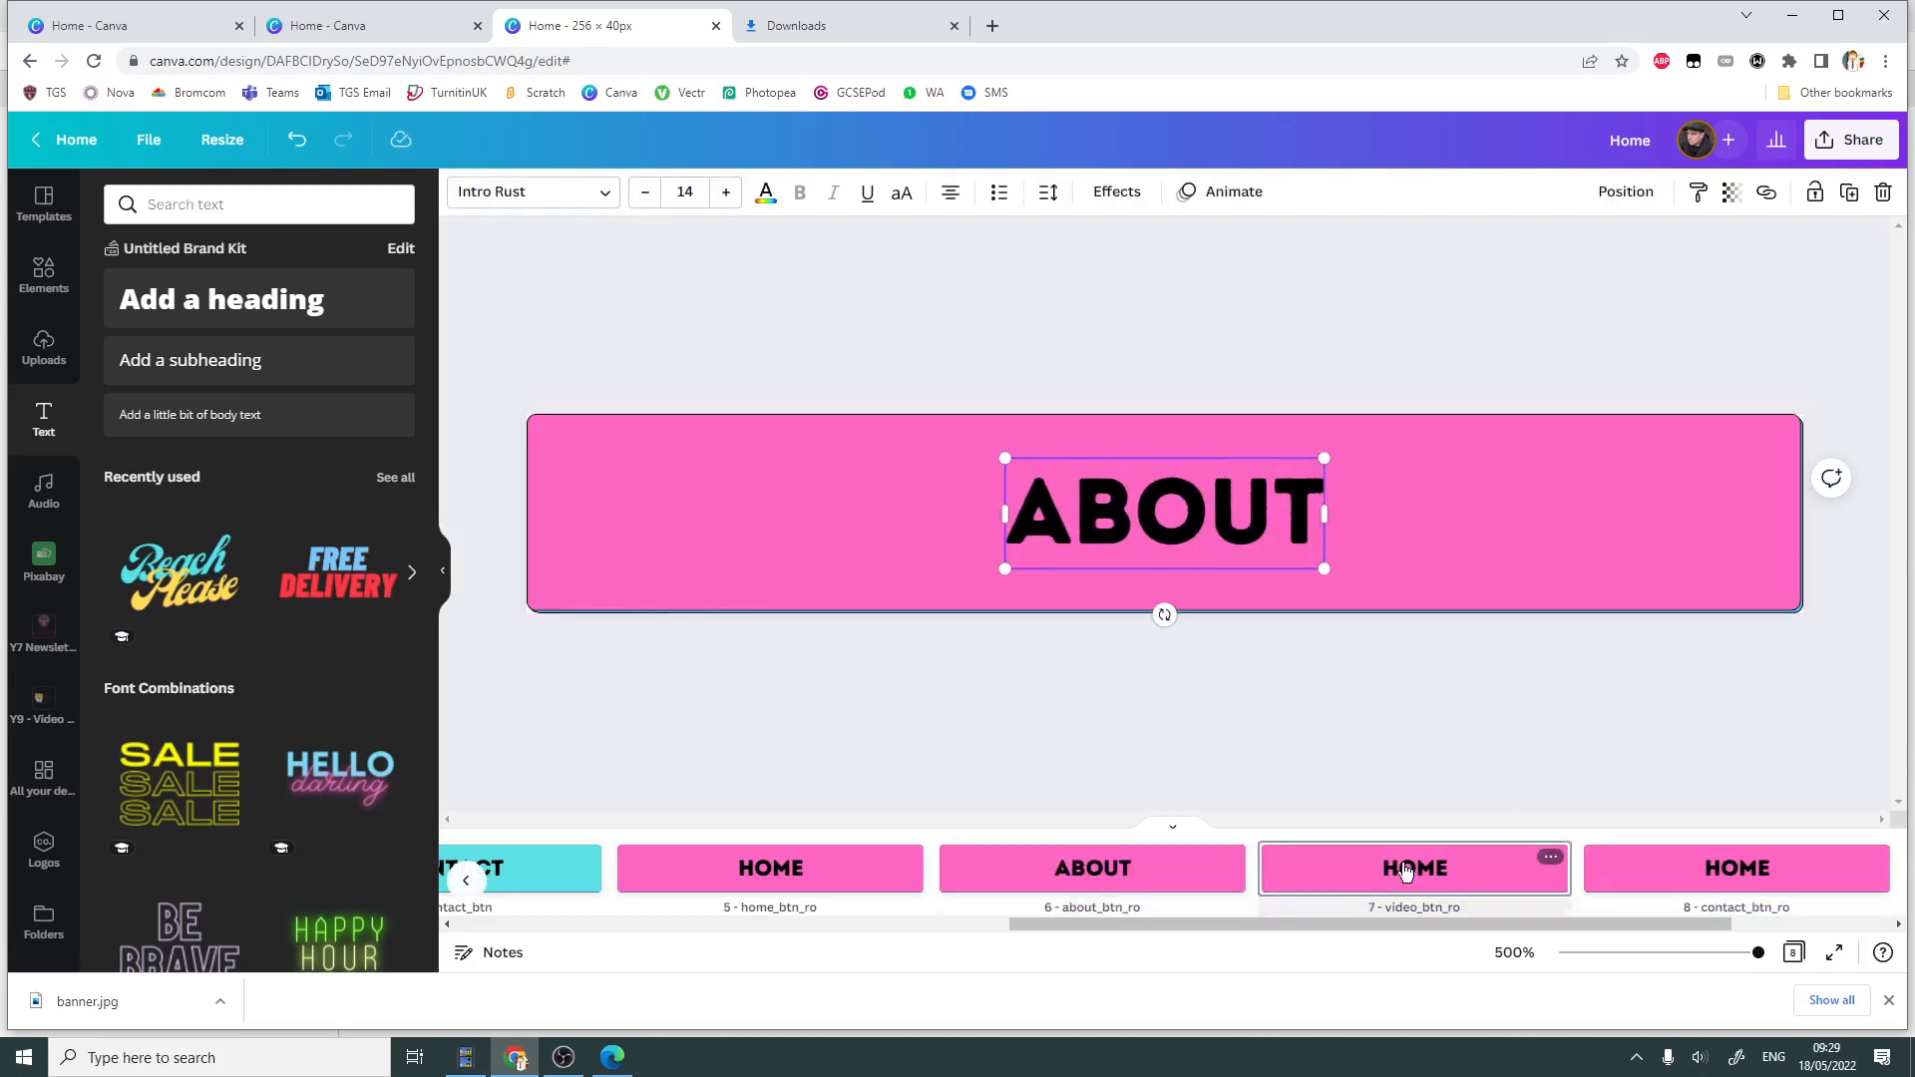
- Replace the HOME text on the video_btn_ro page with VIDEO
click(1406, 871)
click(1176, 498)
click(1184, 496)
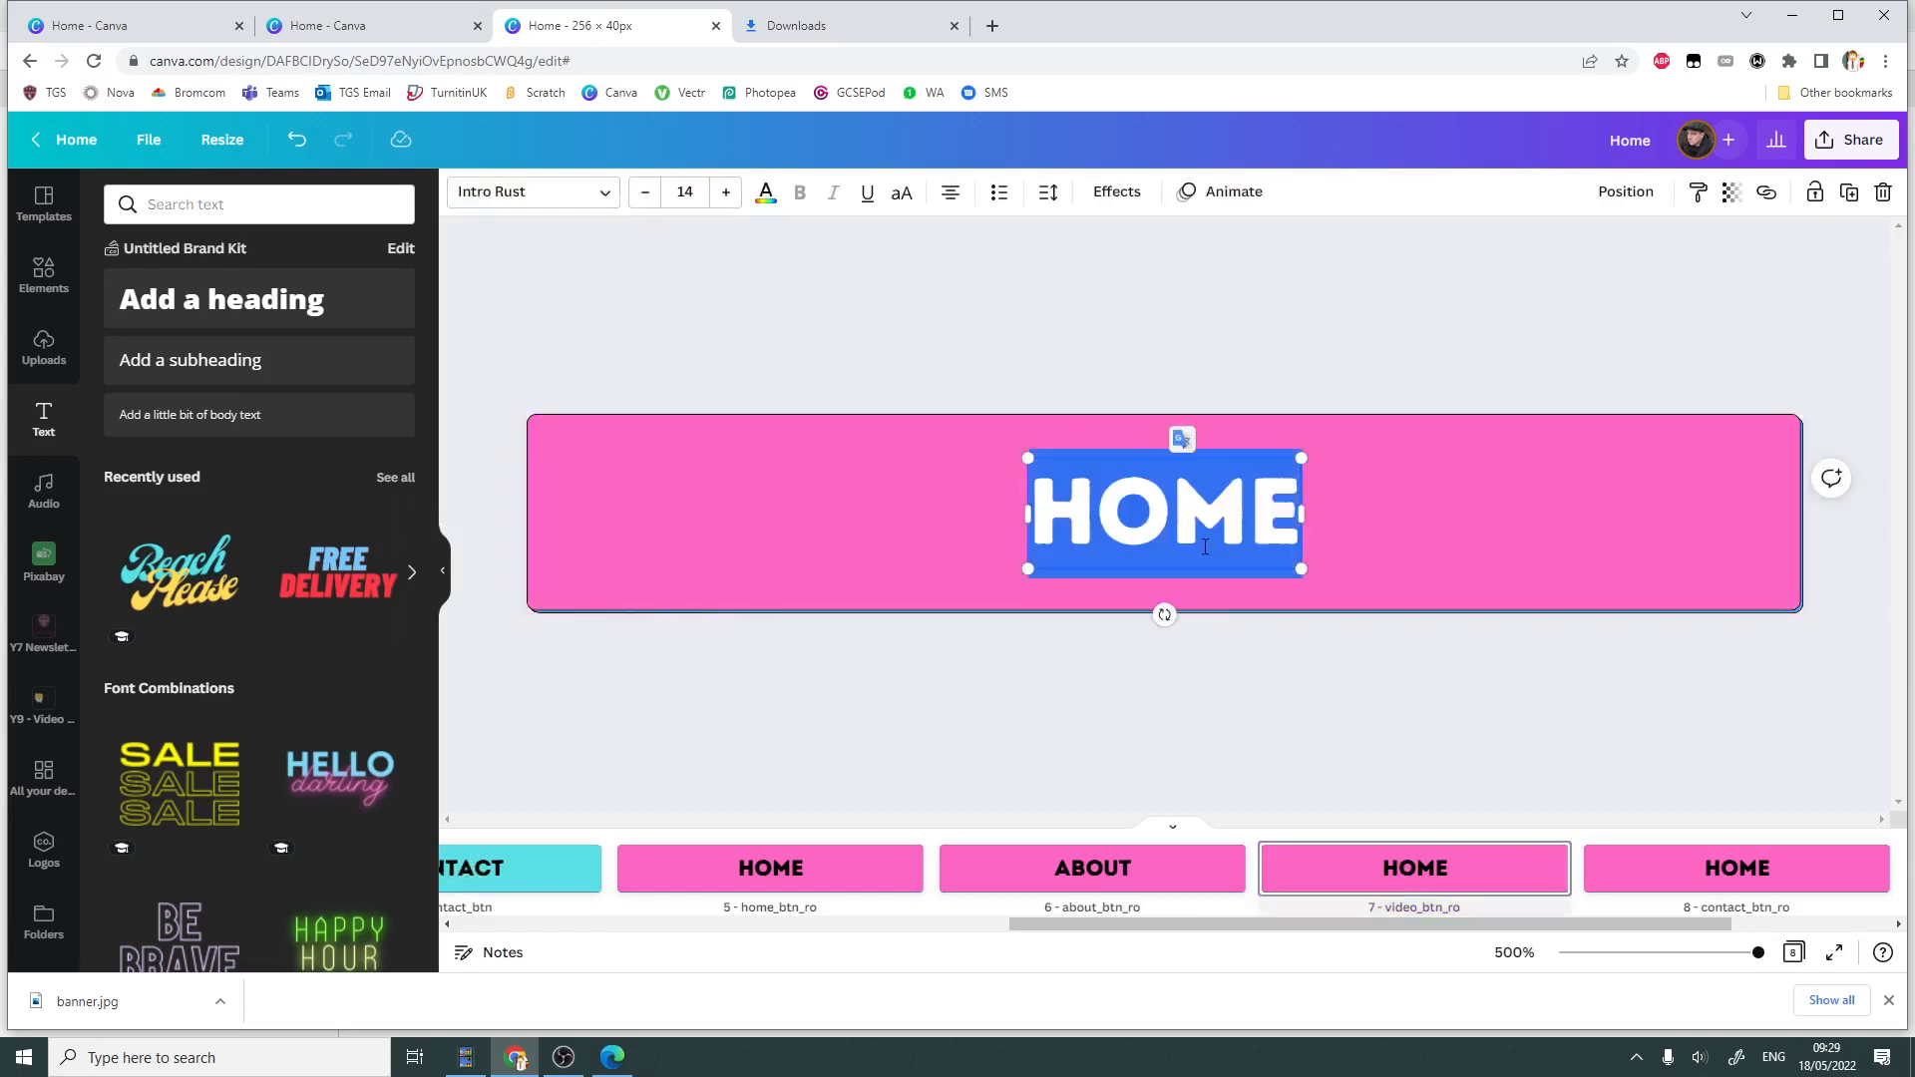
text(VIDSE)
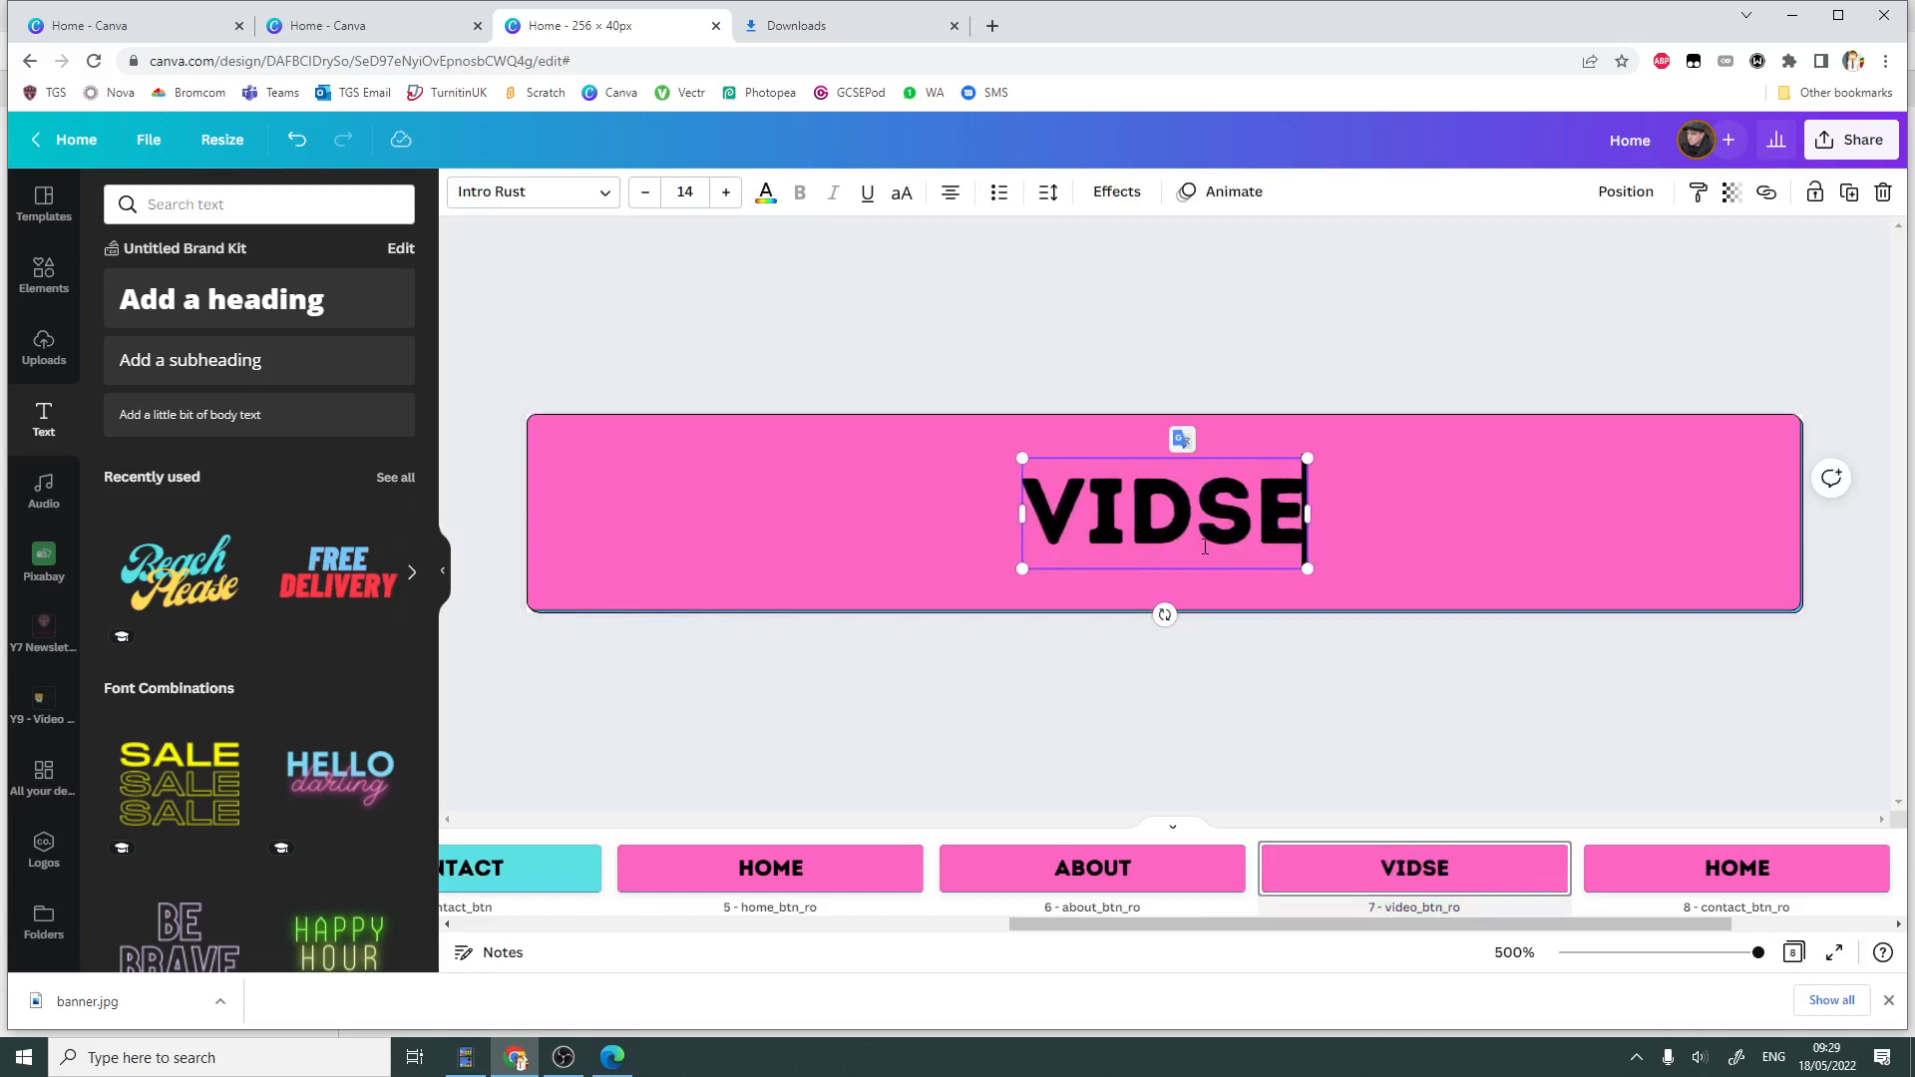
key(BackSpace)
key(BackSpace)
text(DE)
key(BackSpace)
key(BackSpace)
text(EO)
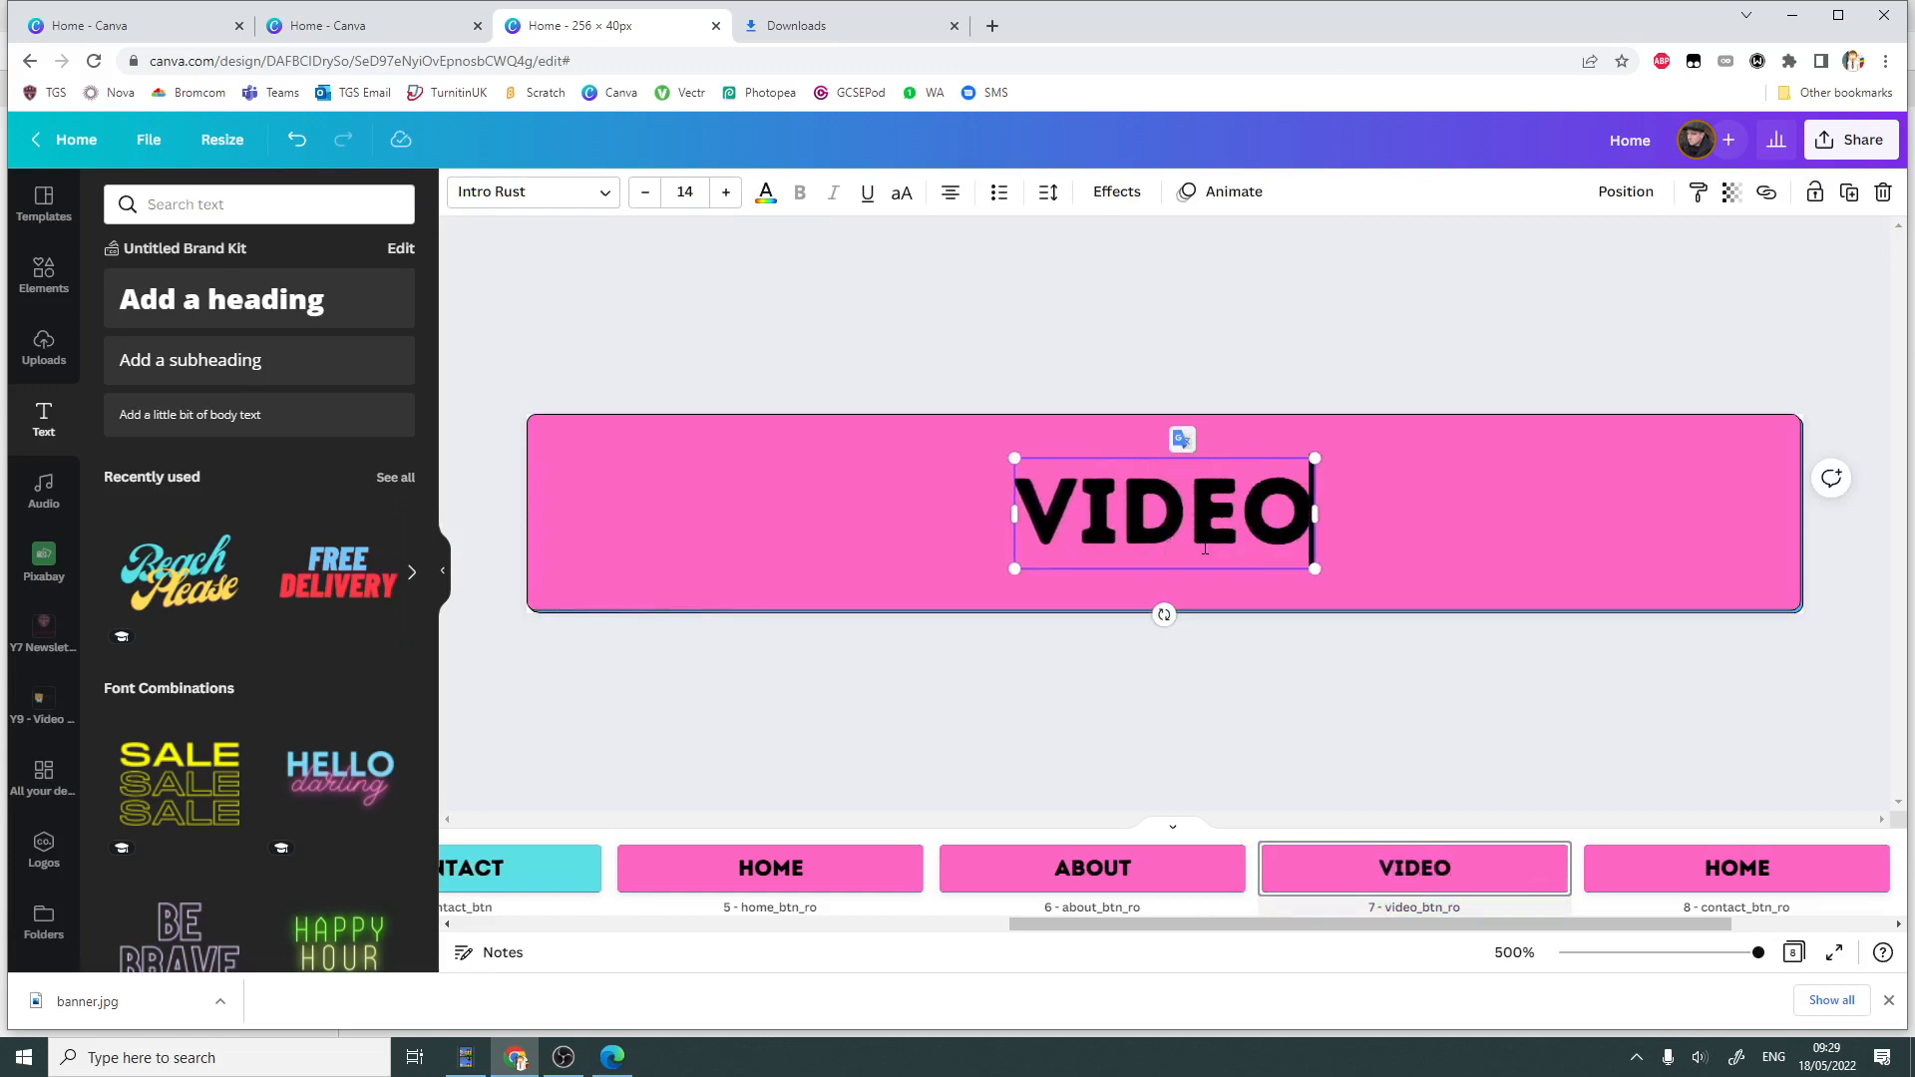
- Replace the HOME text on the contact_btn_ro page with CONTACT
click(1765, 854)
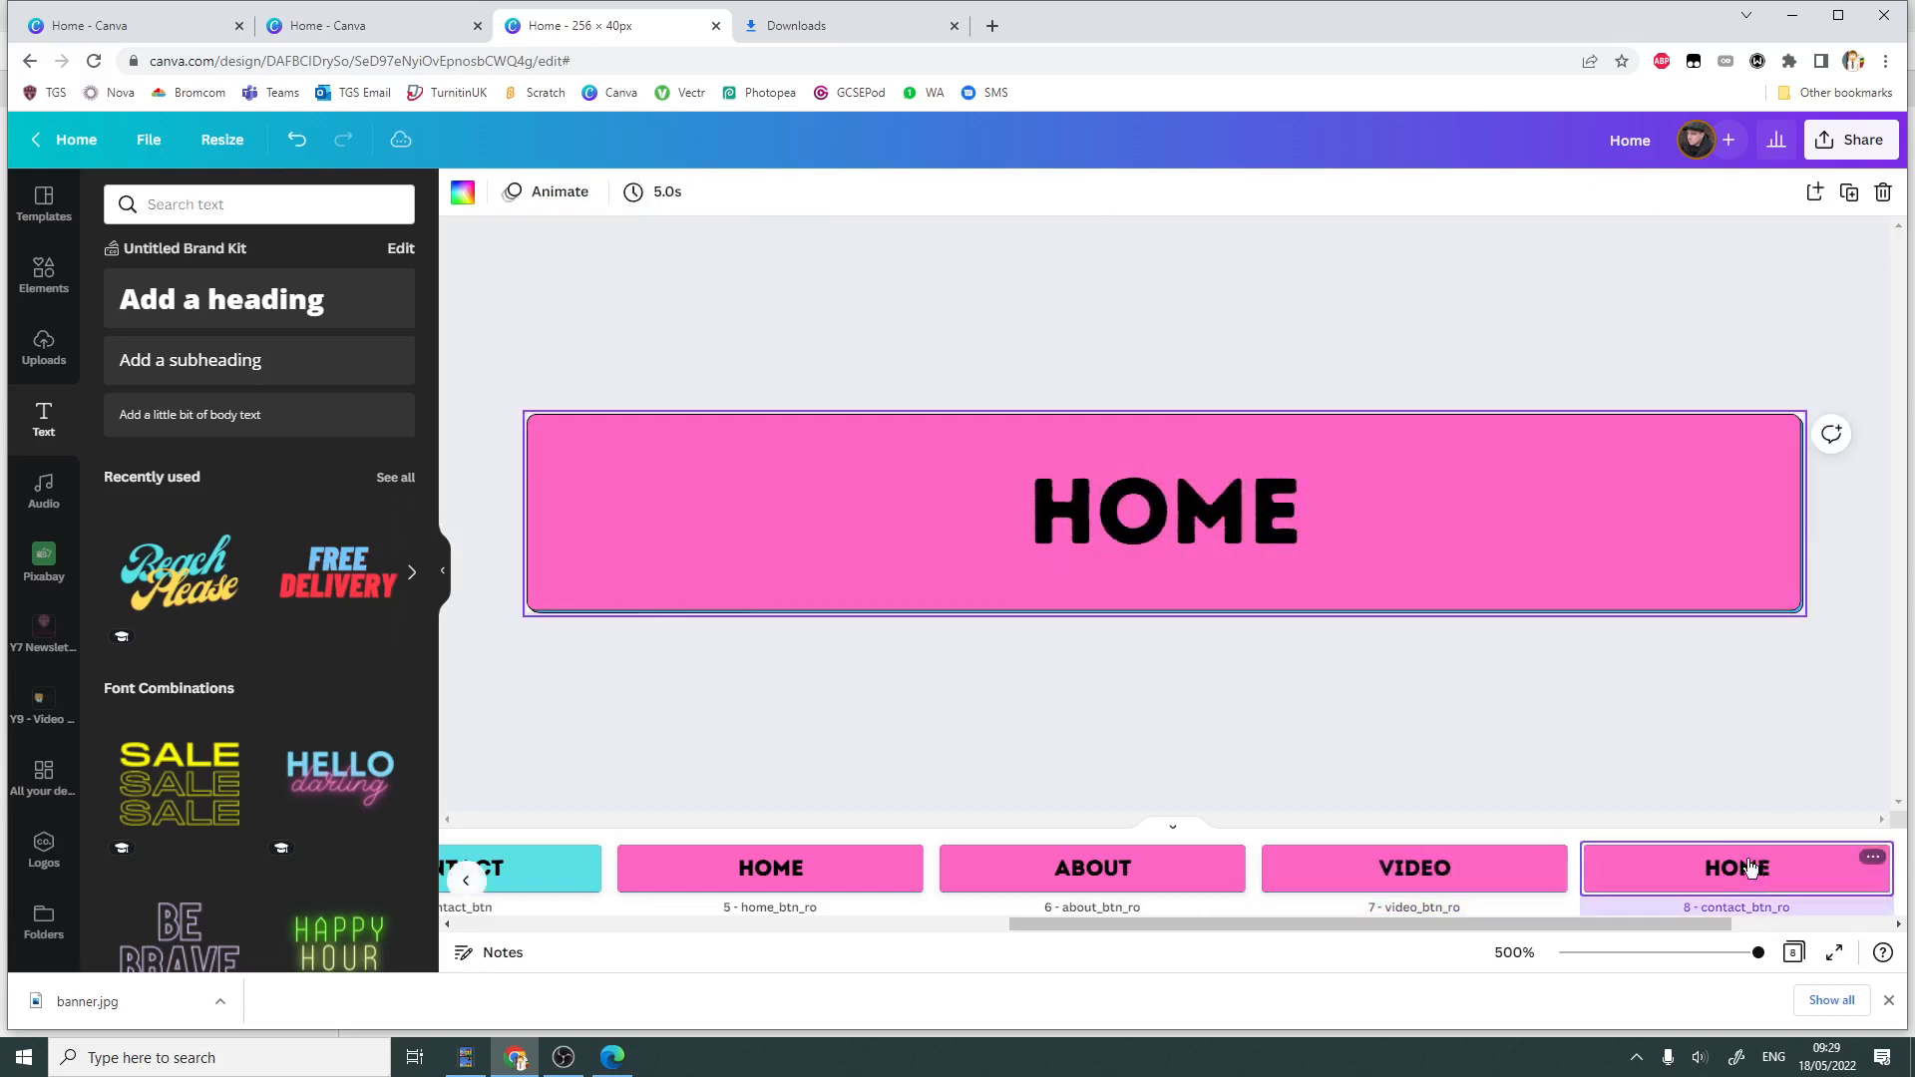
double_click(1246, 506)
double_click(1246, 507)
text(C)
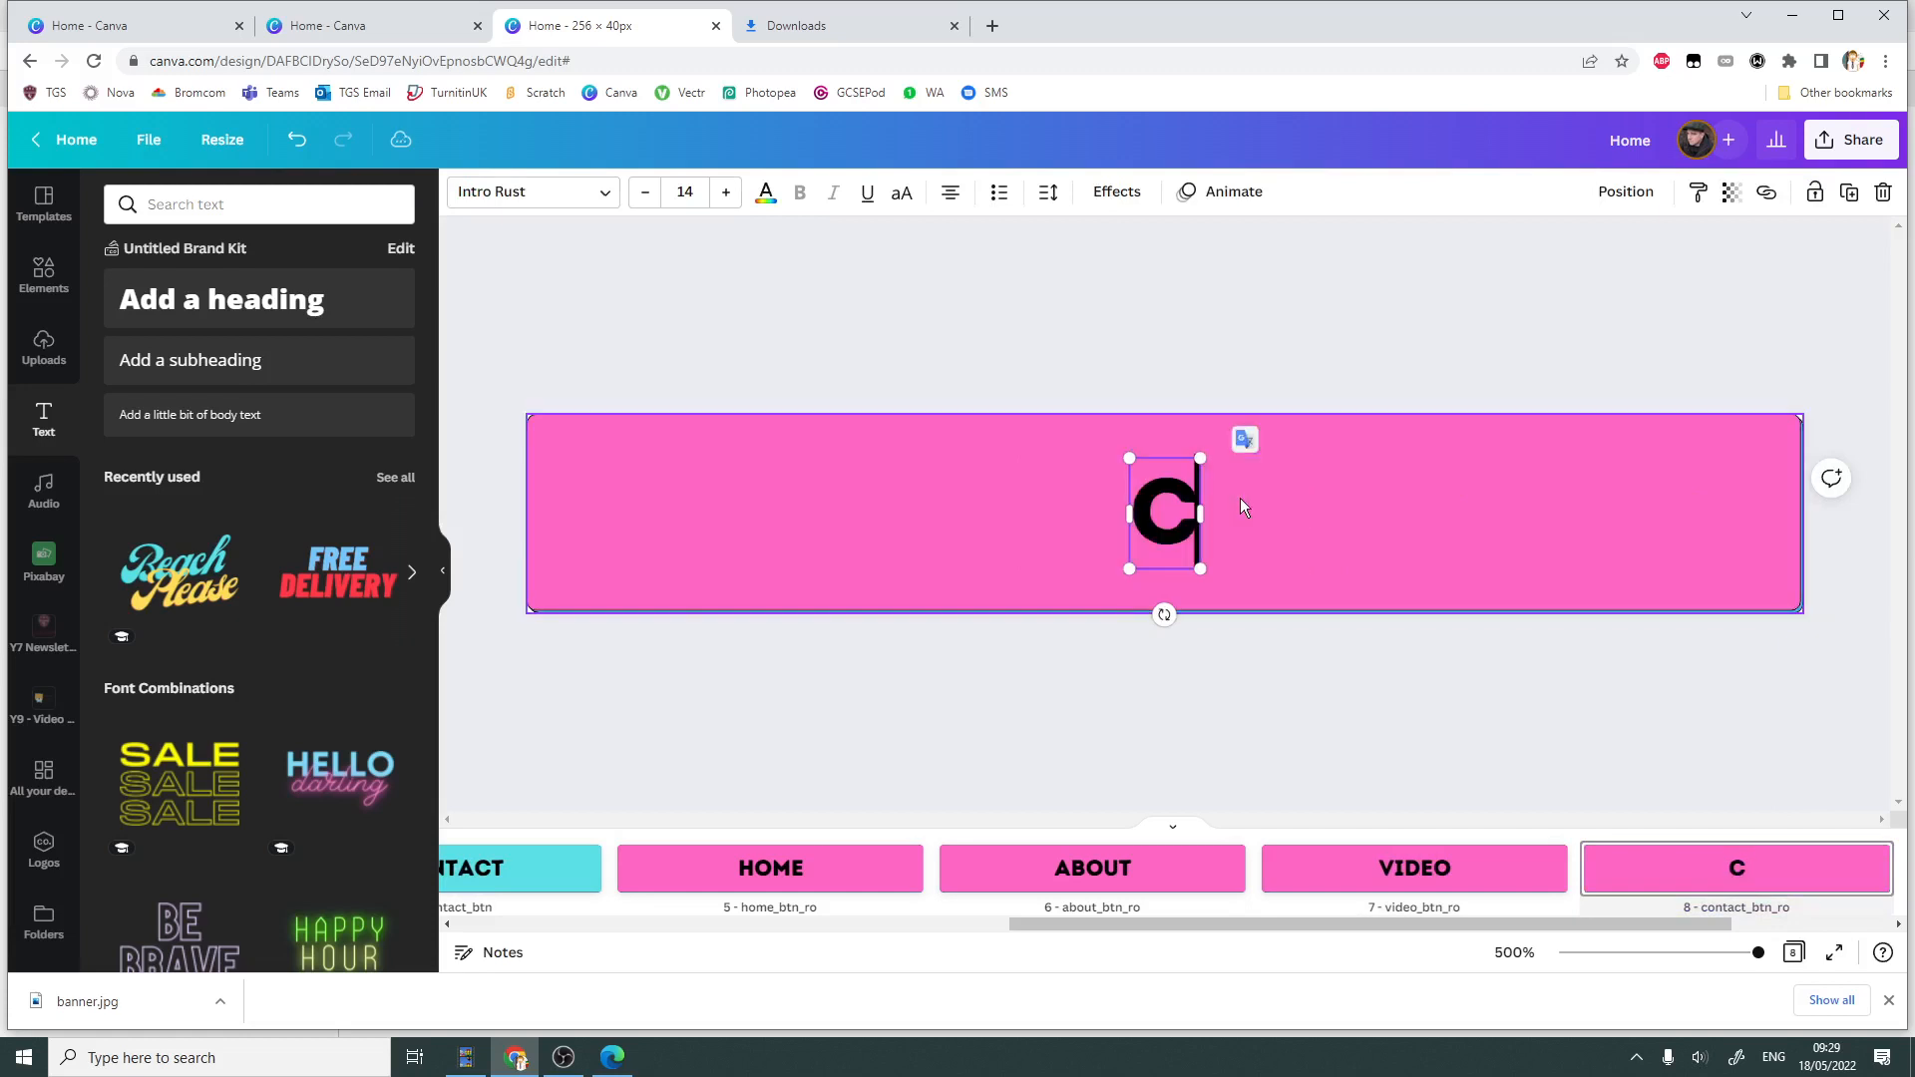
text(ONTACT)
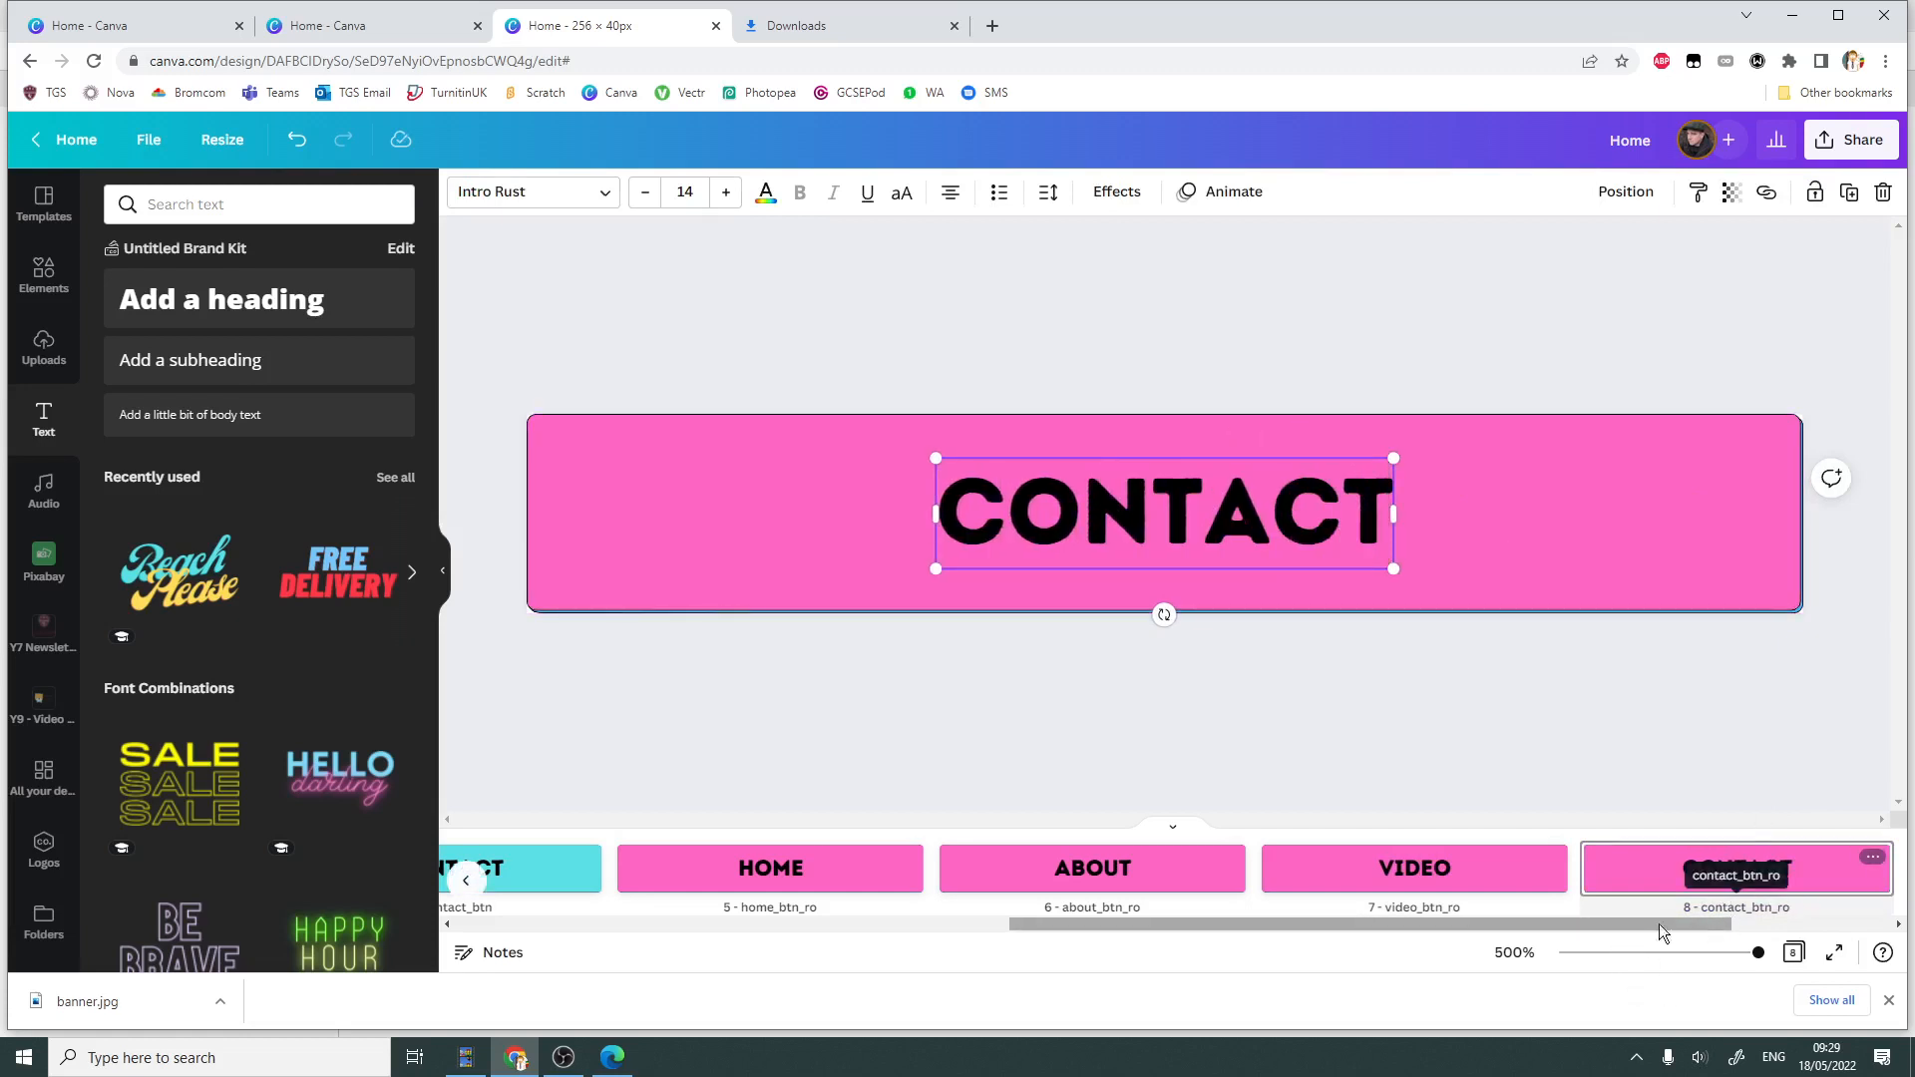
- Compare the turquoise button pages with their pink counterparts
drag(1165, 923, 569, 923)
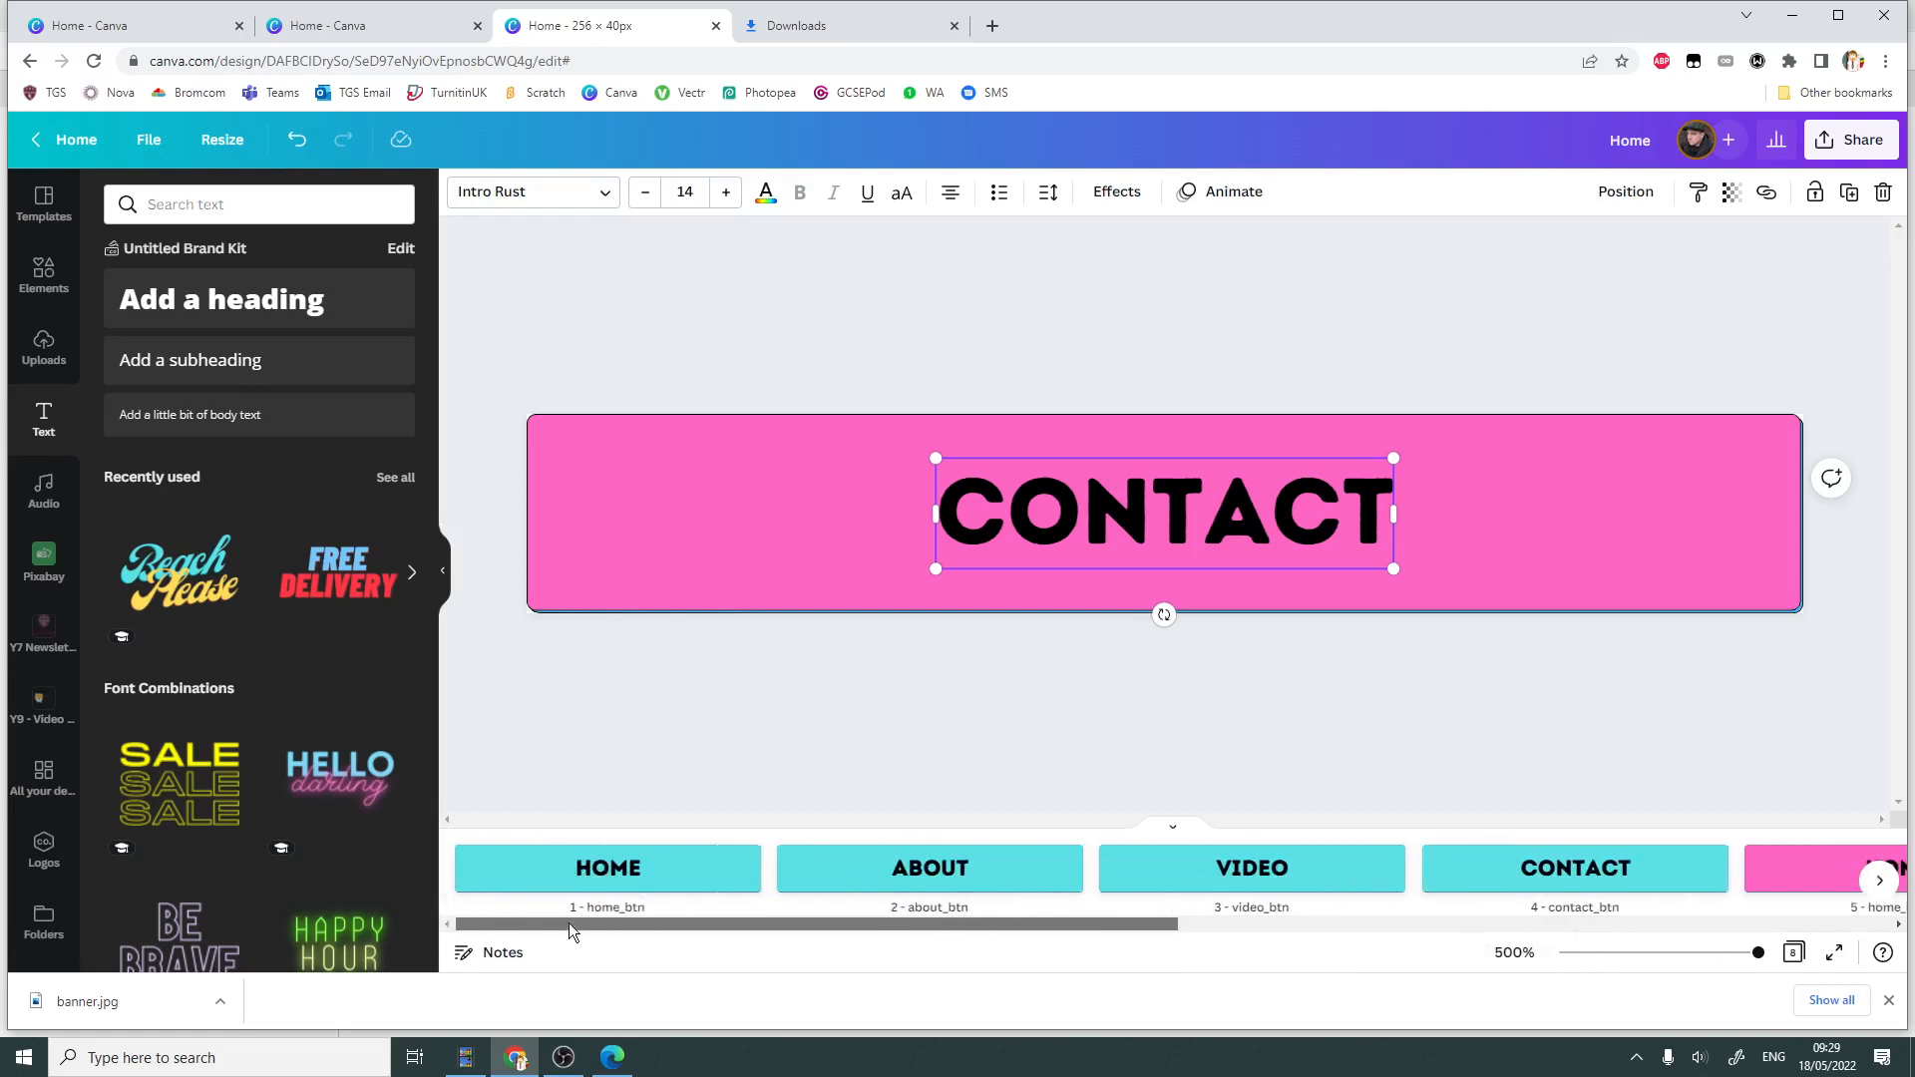
click(675, 890)
drag(734, 929, 956, 941)
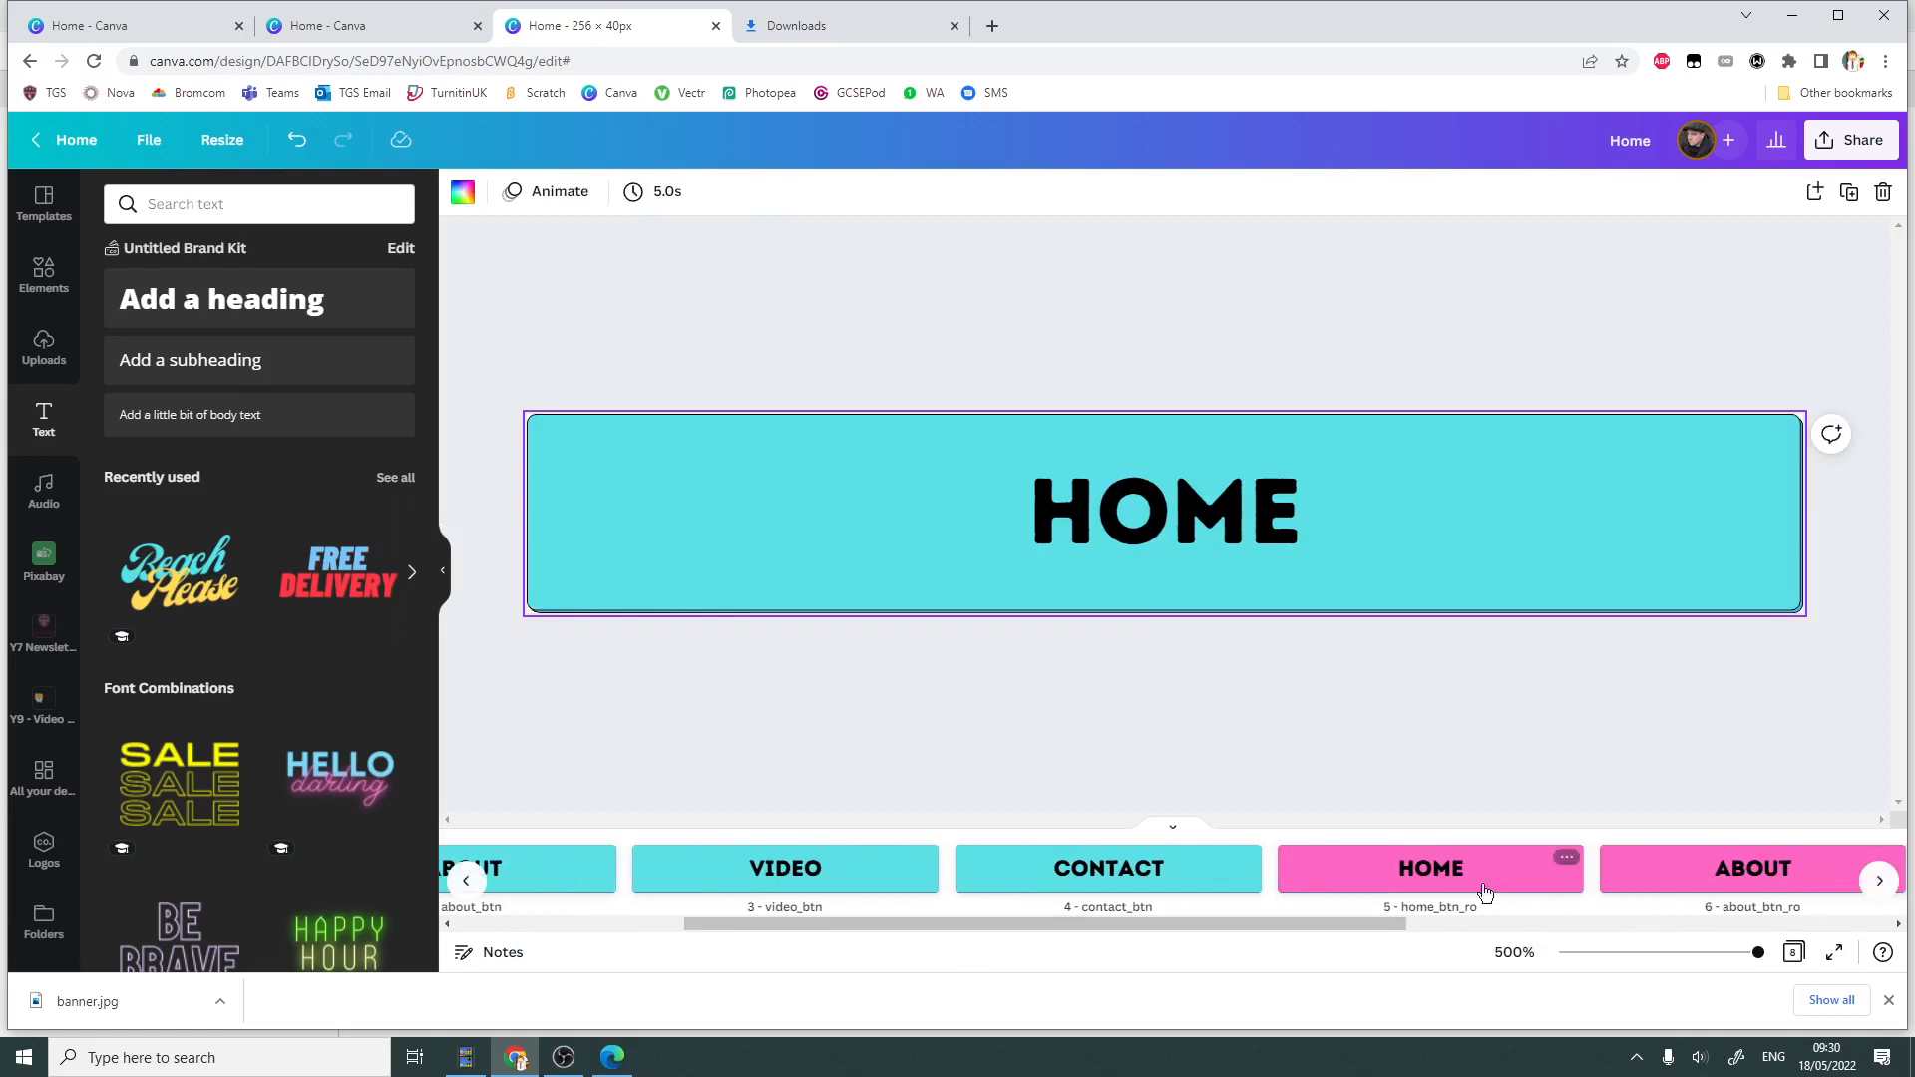
click(1466, 870)
drag(1291, 937, 1242, 953)
click(877, 866)
click(1553, 870)
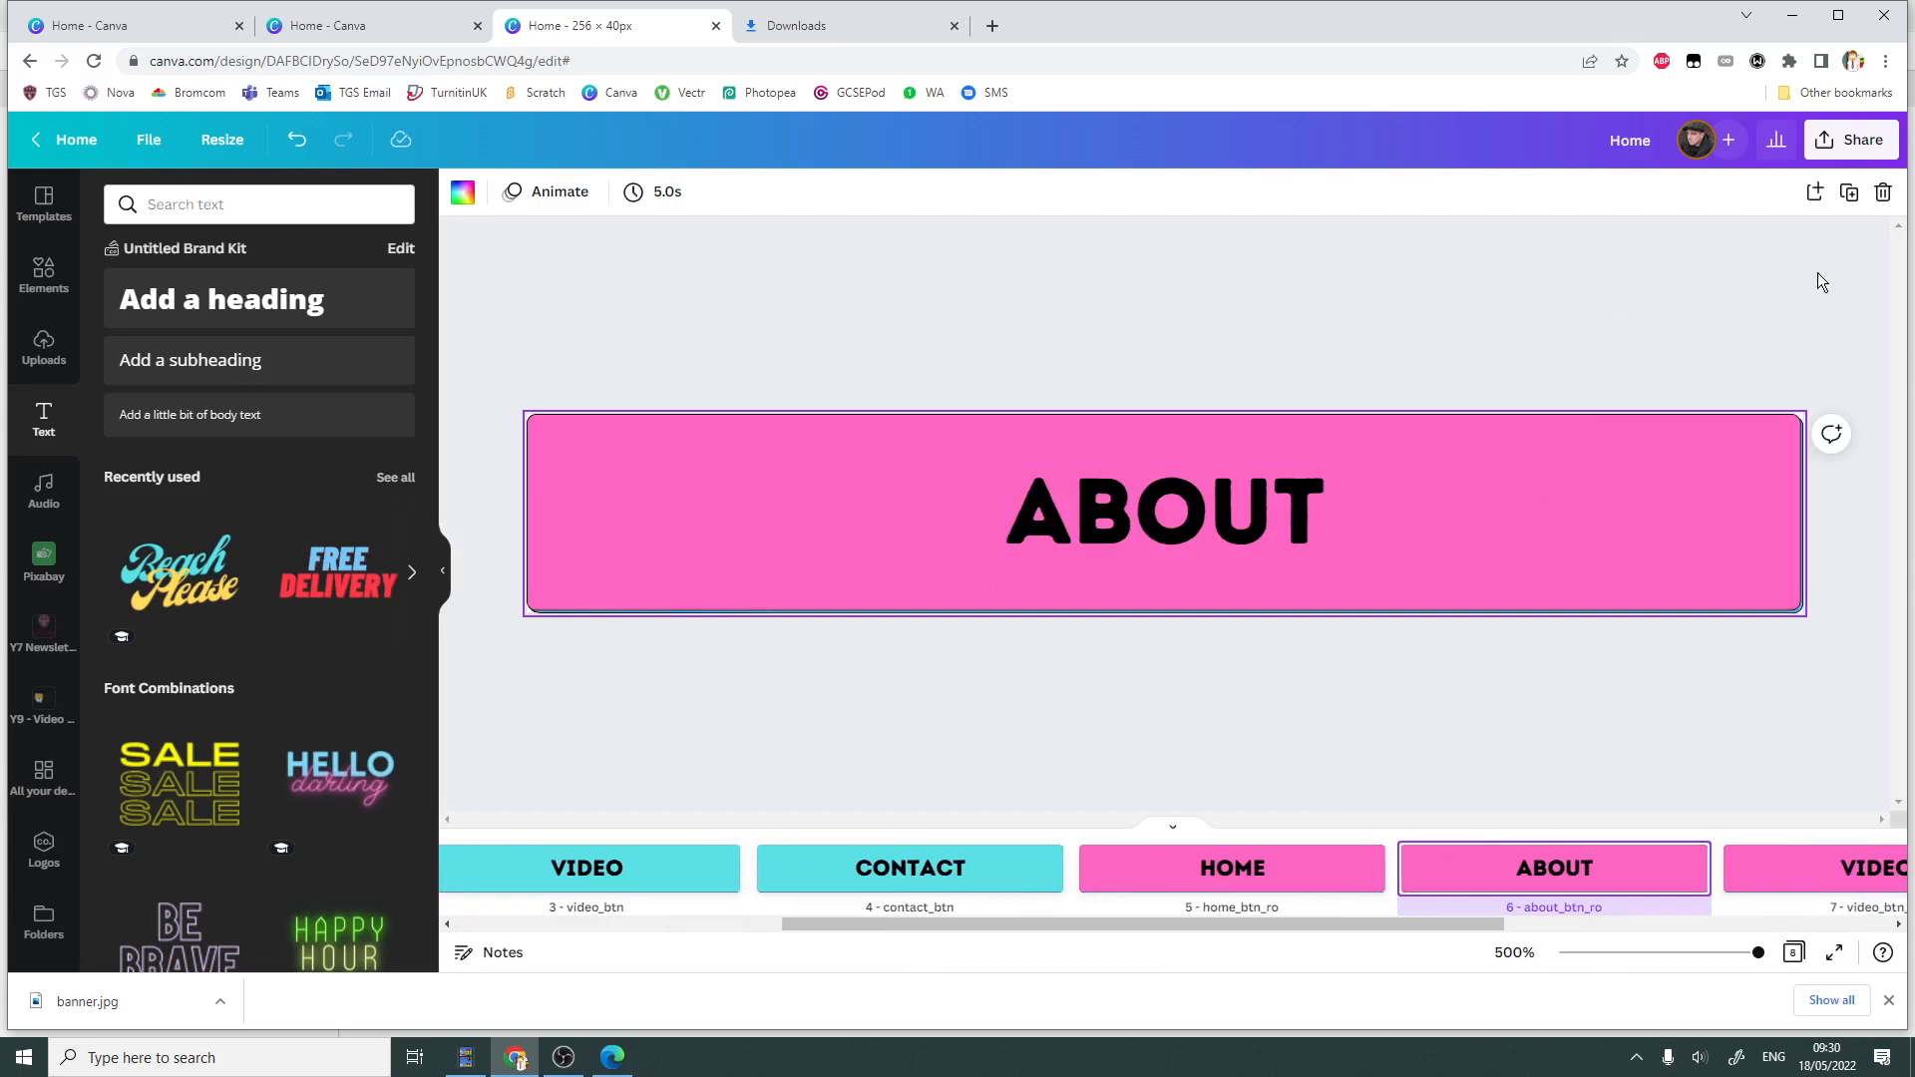
- Download all eight button pages as 256 × 40 px PNG images with a transparent background
click(1863, 143)
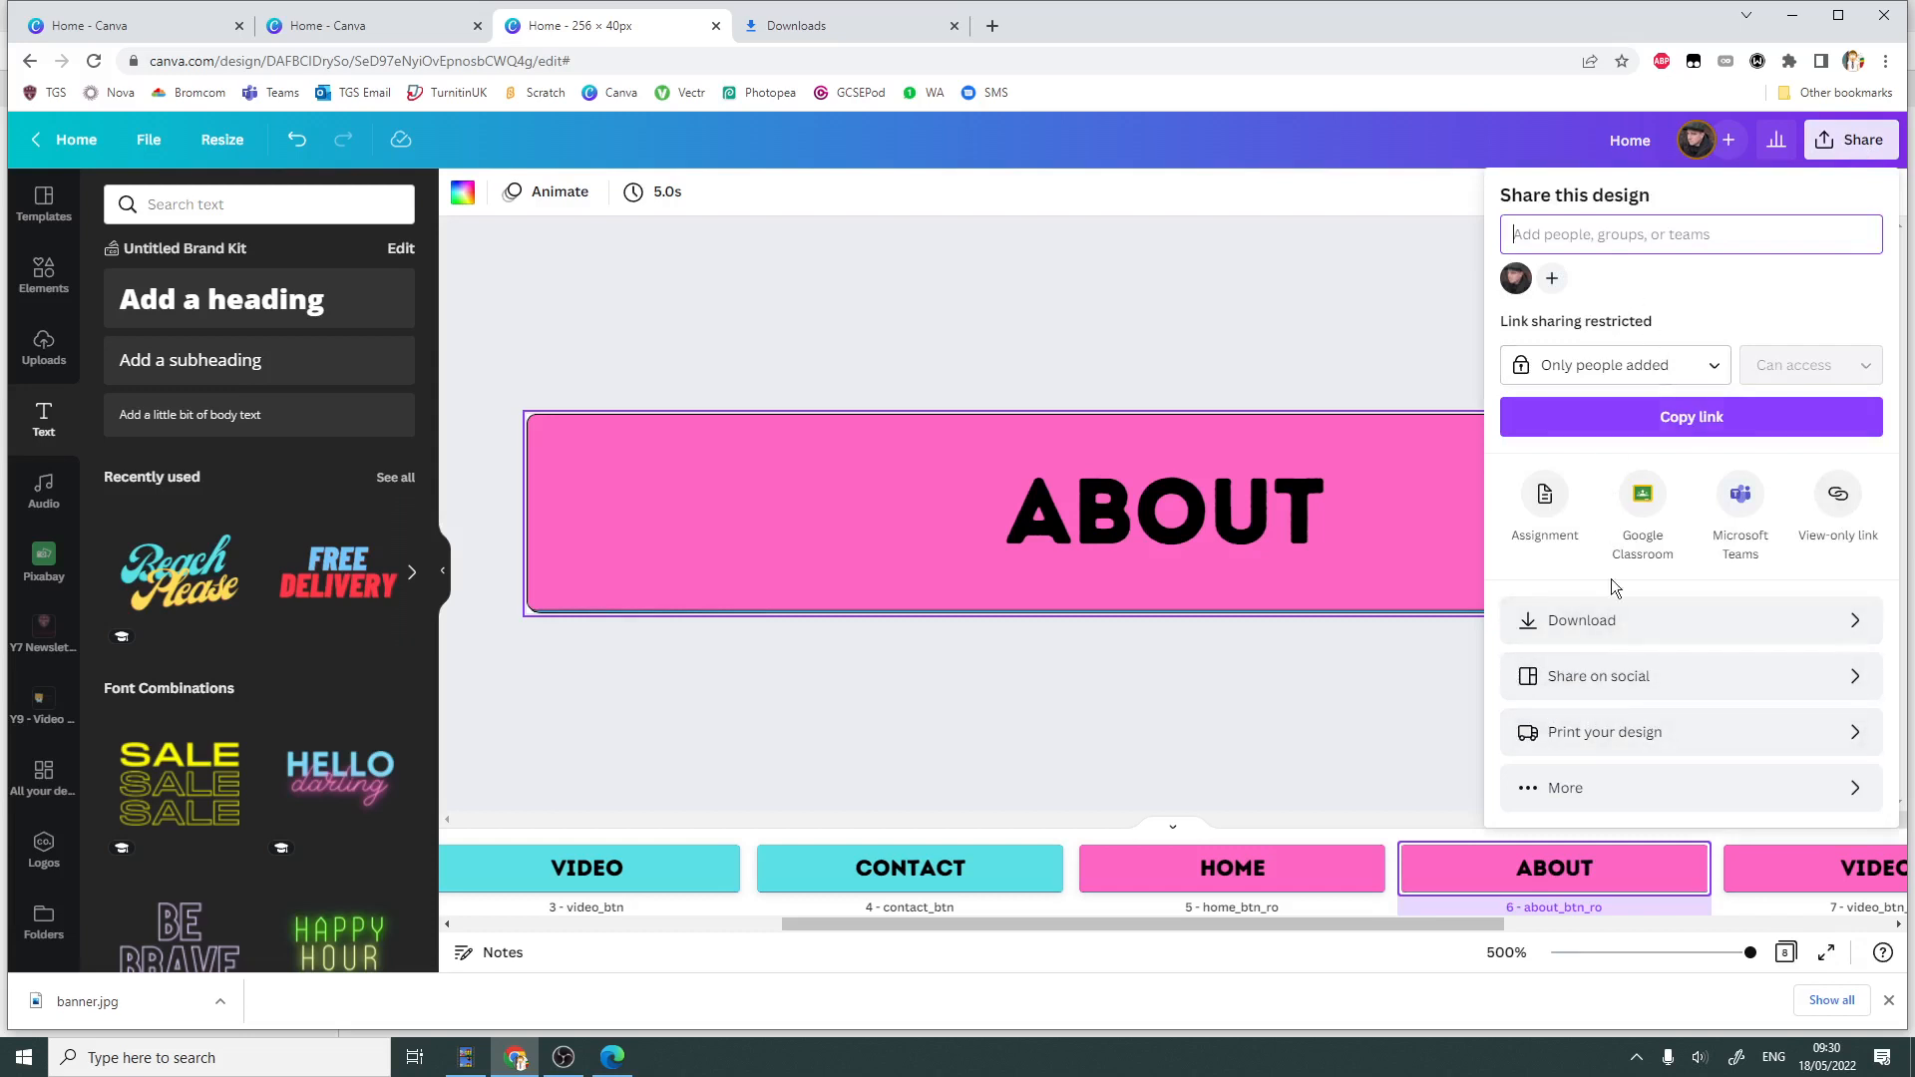
click(1601, 626)
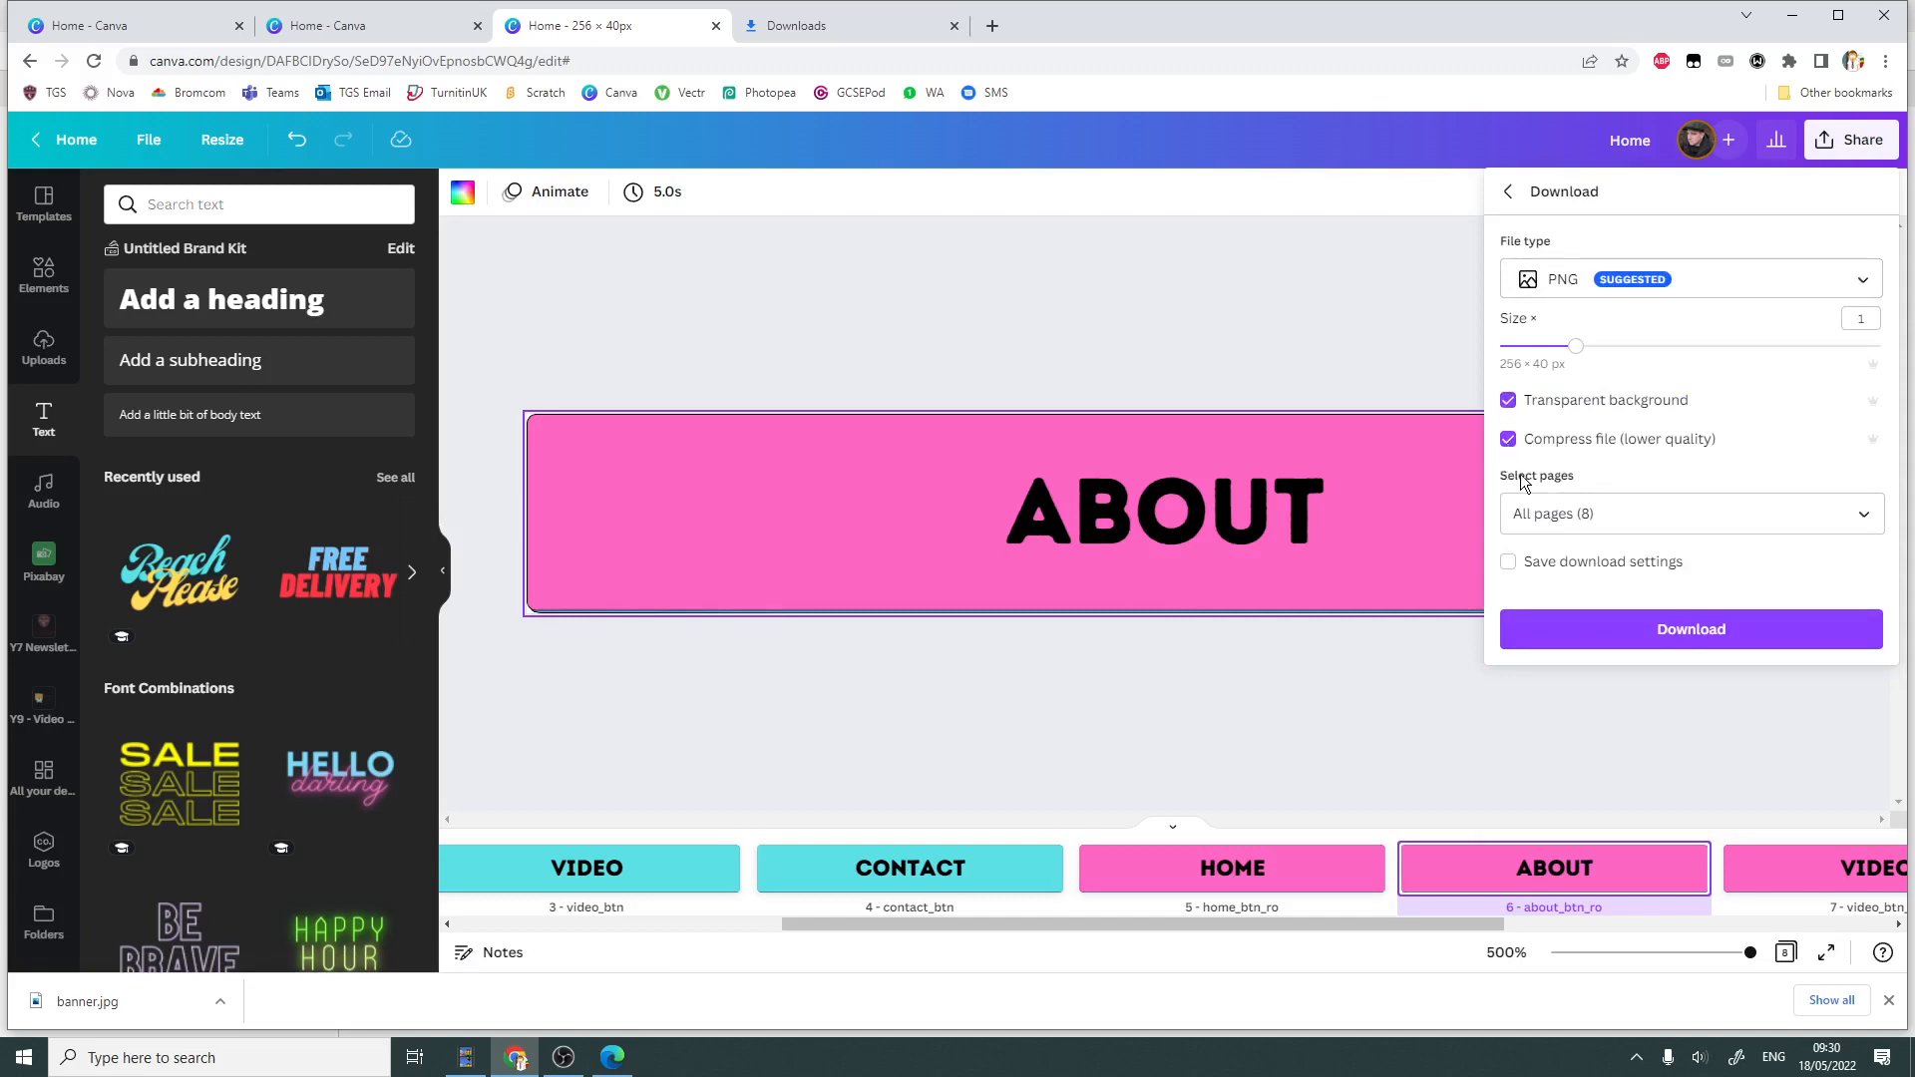
click(1684, 644)
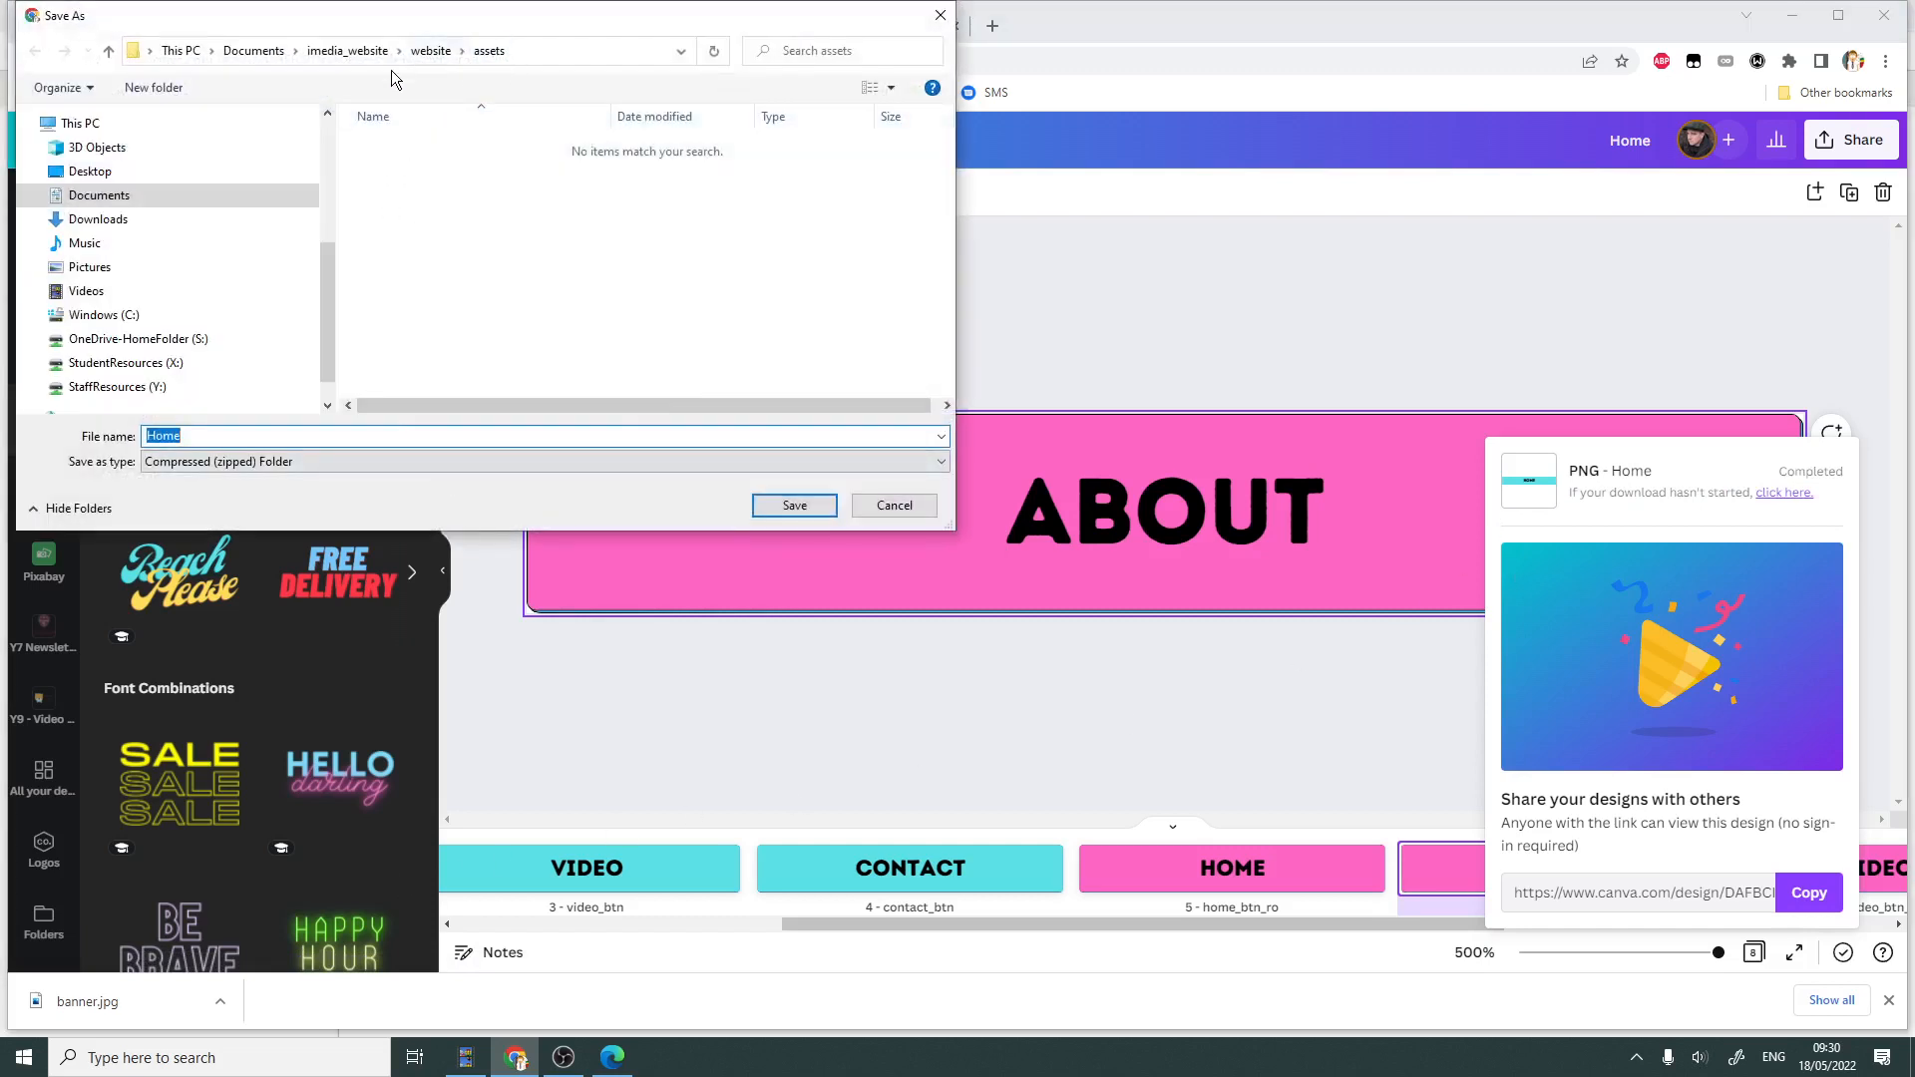
- Save the download as a compressed folder named buttons in the imedia_website > website > assets folder
click(347, 50)
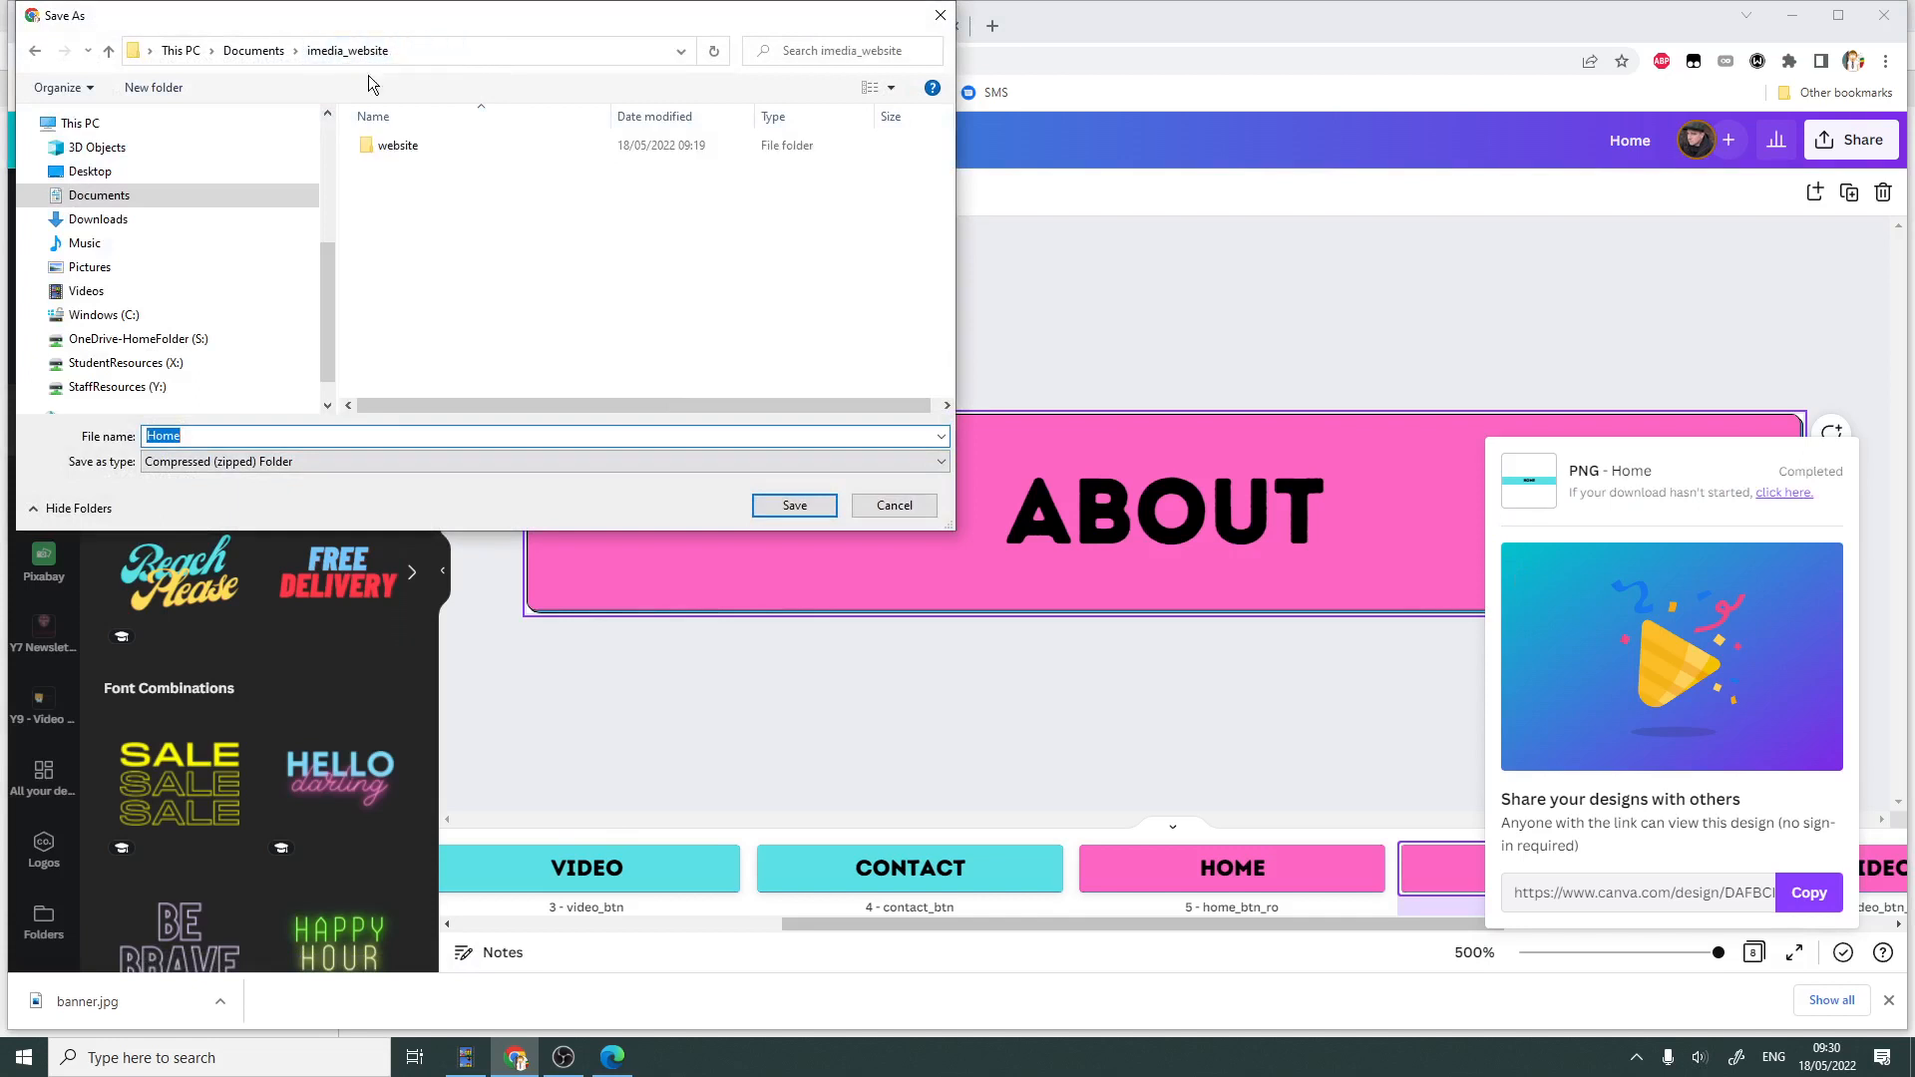
double_click(401, 150)
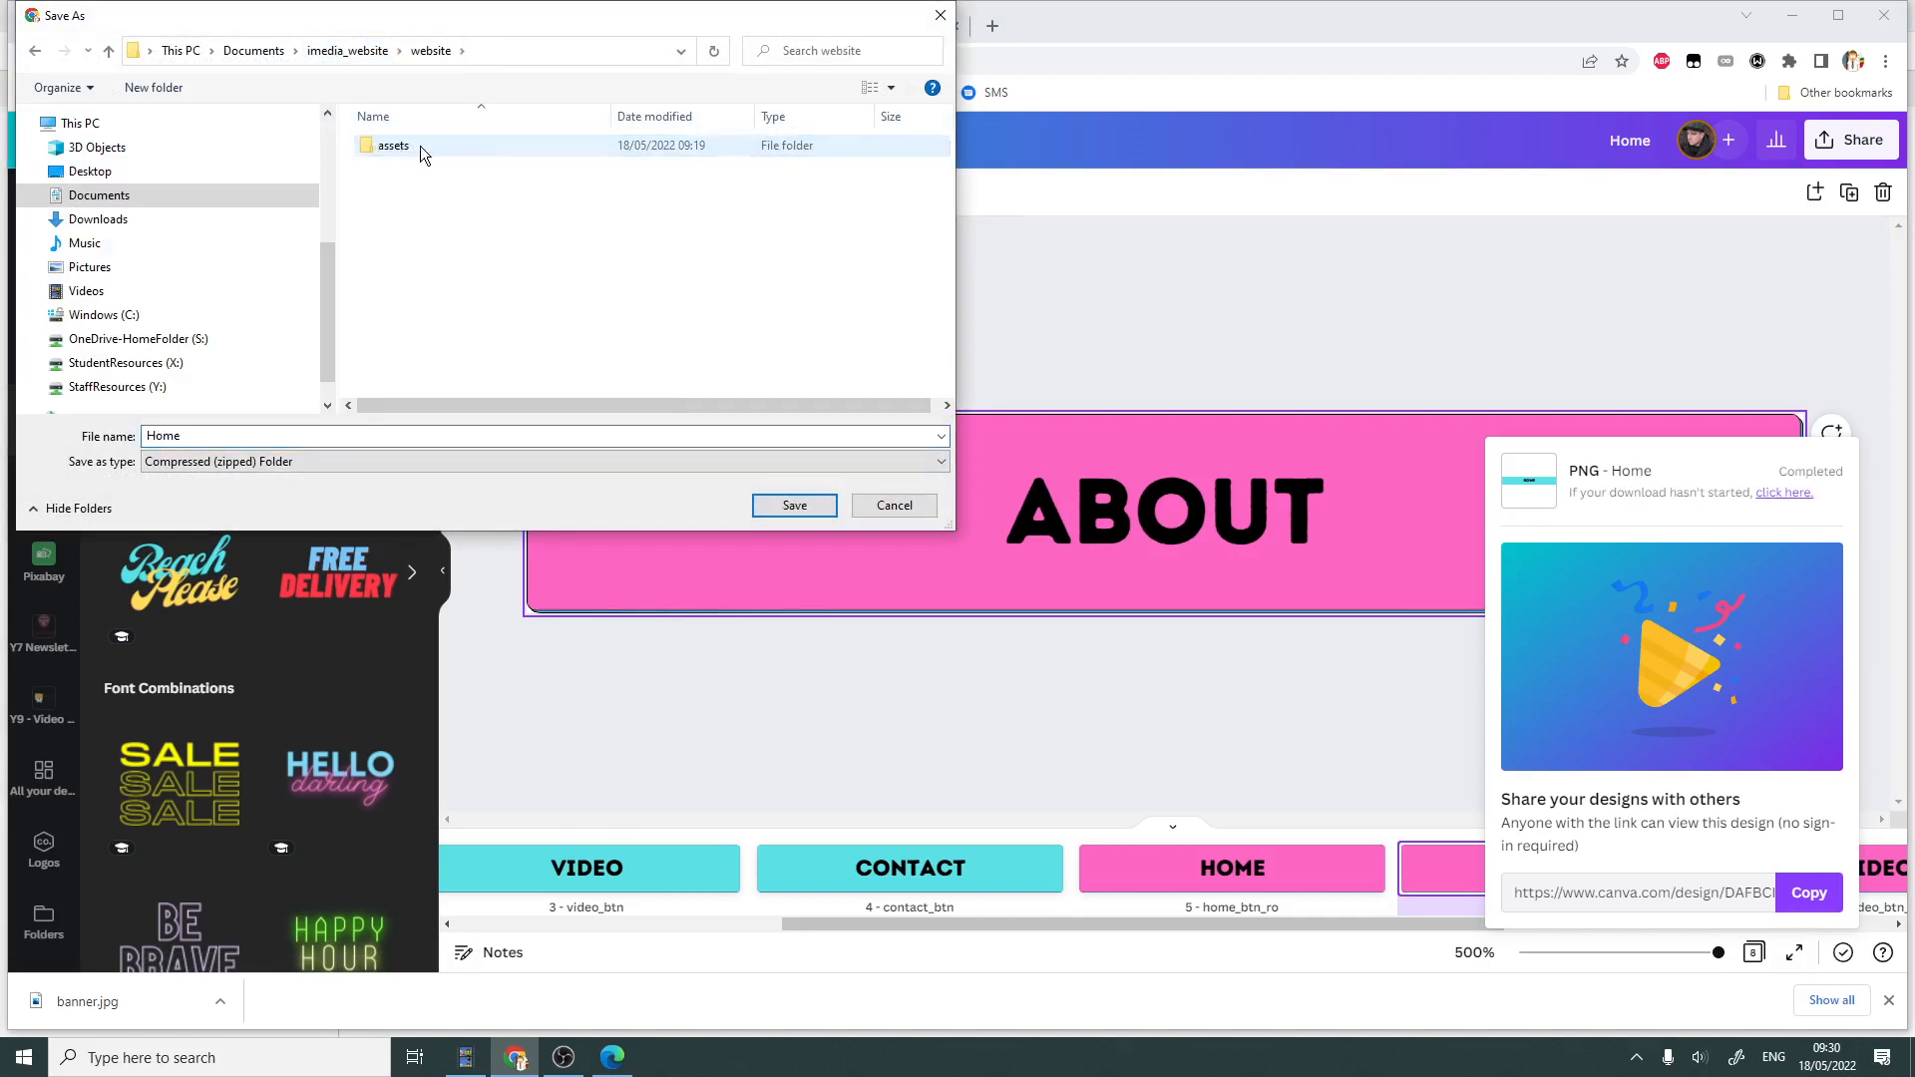
double_click(393, 147)
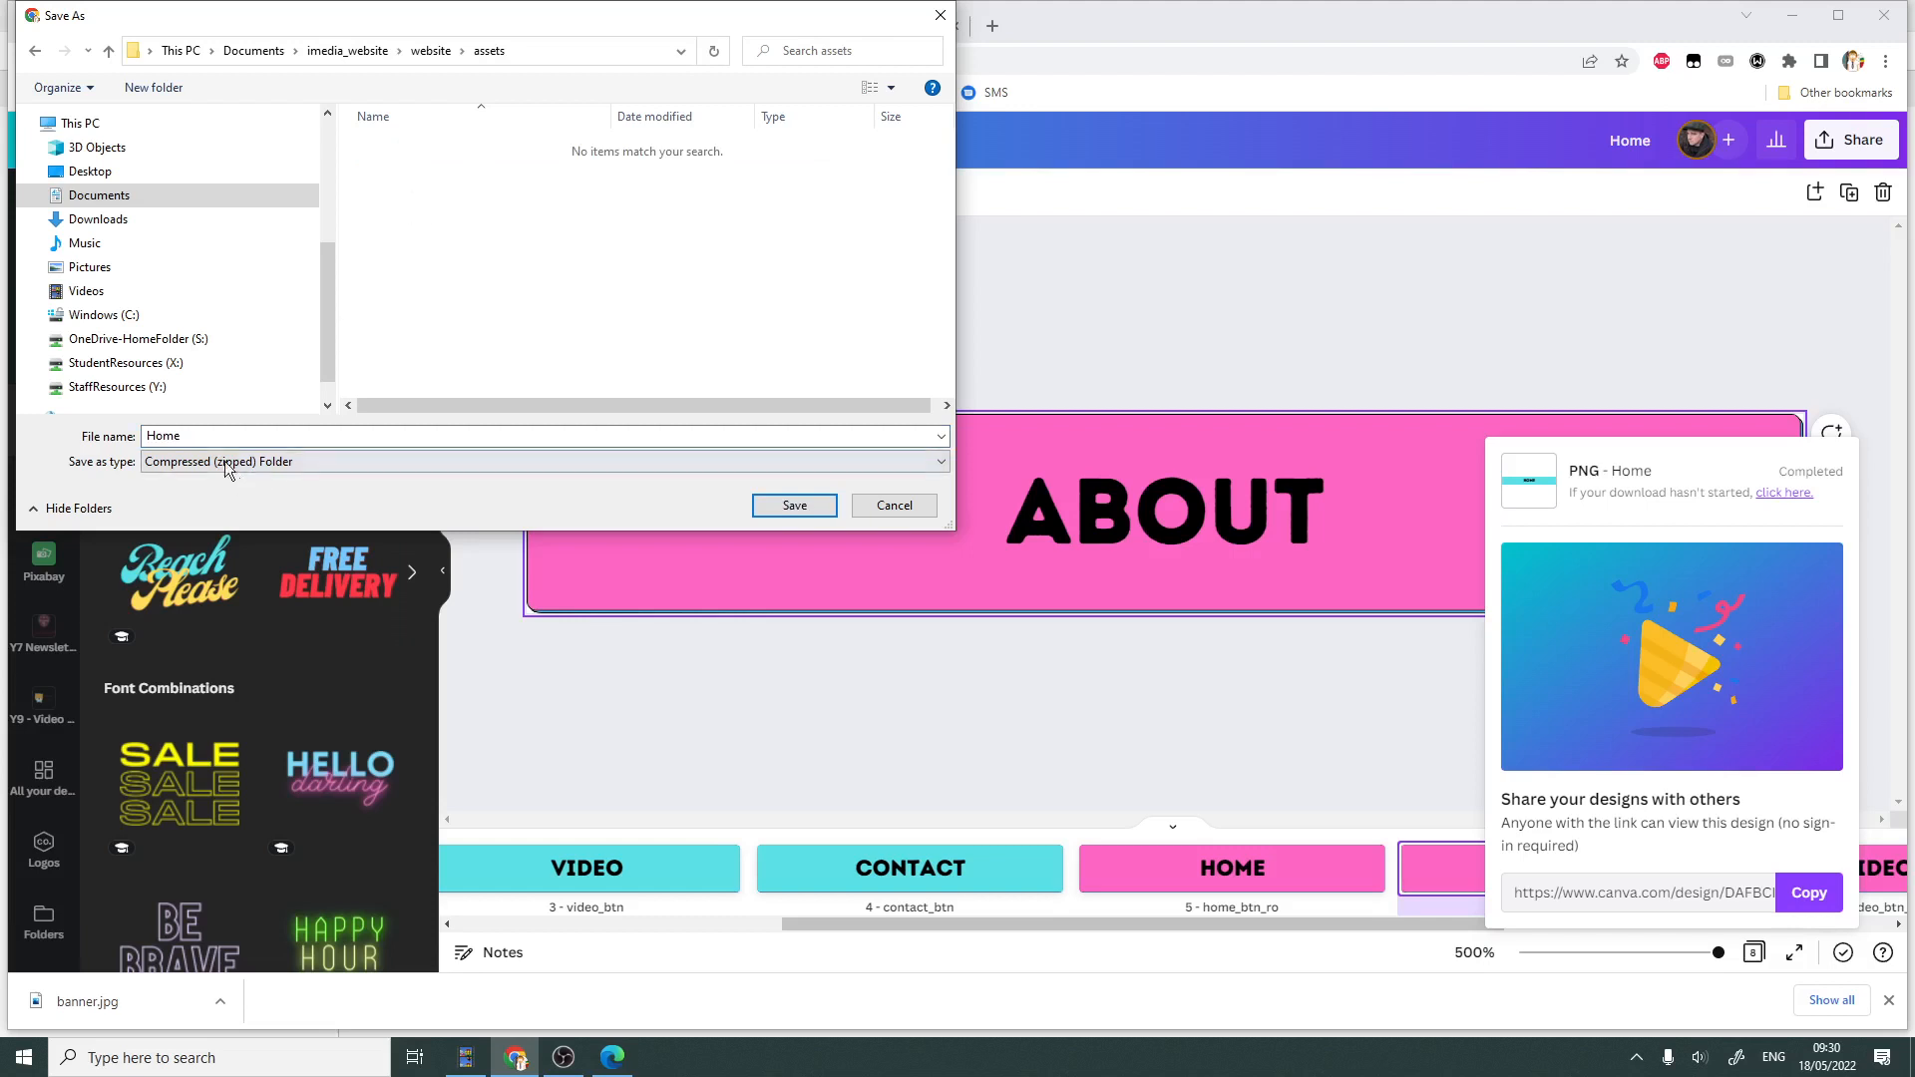
click(197, 433)
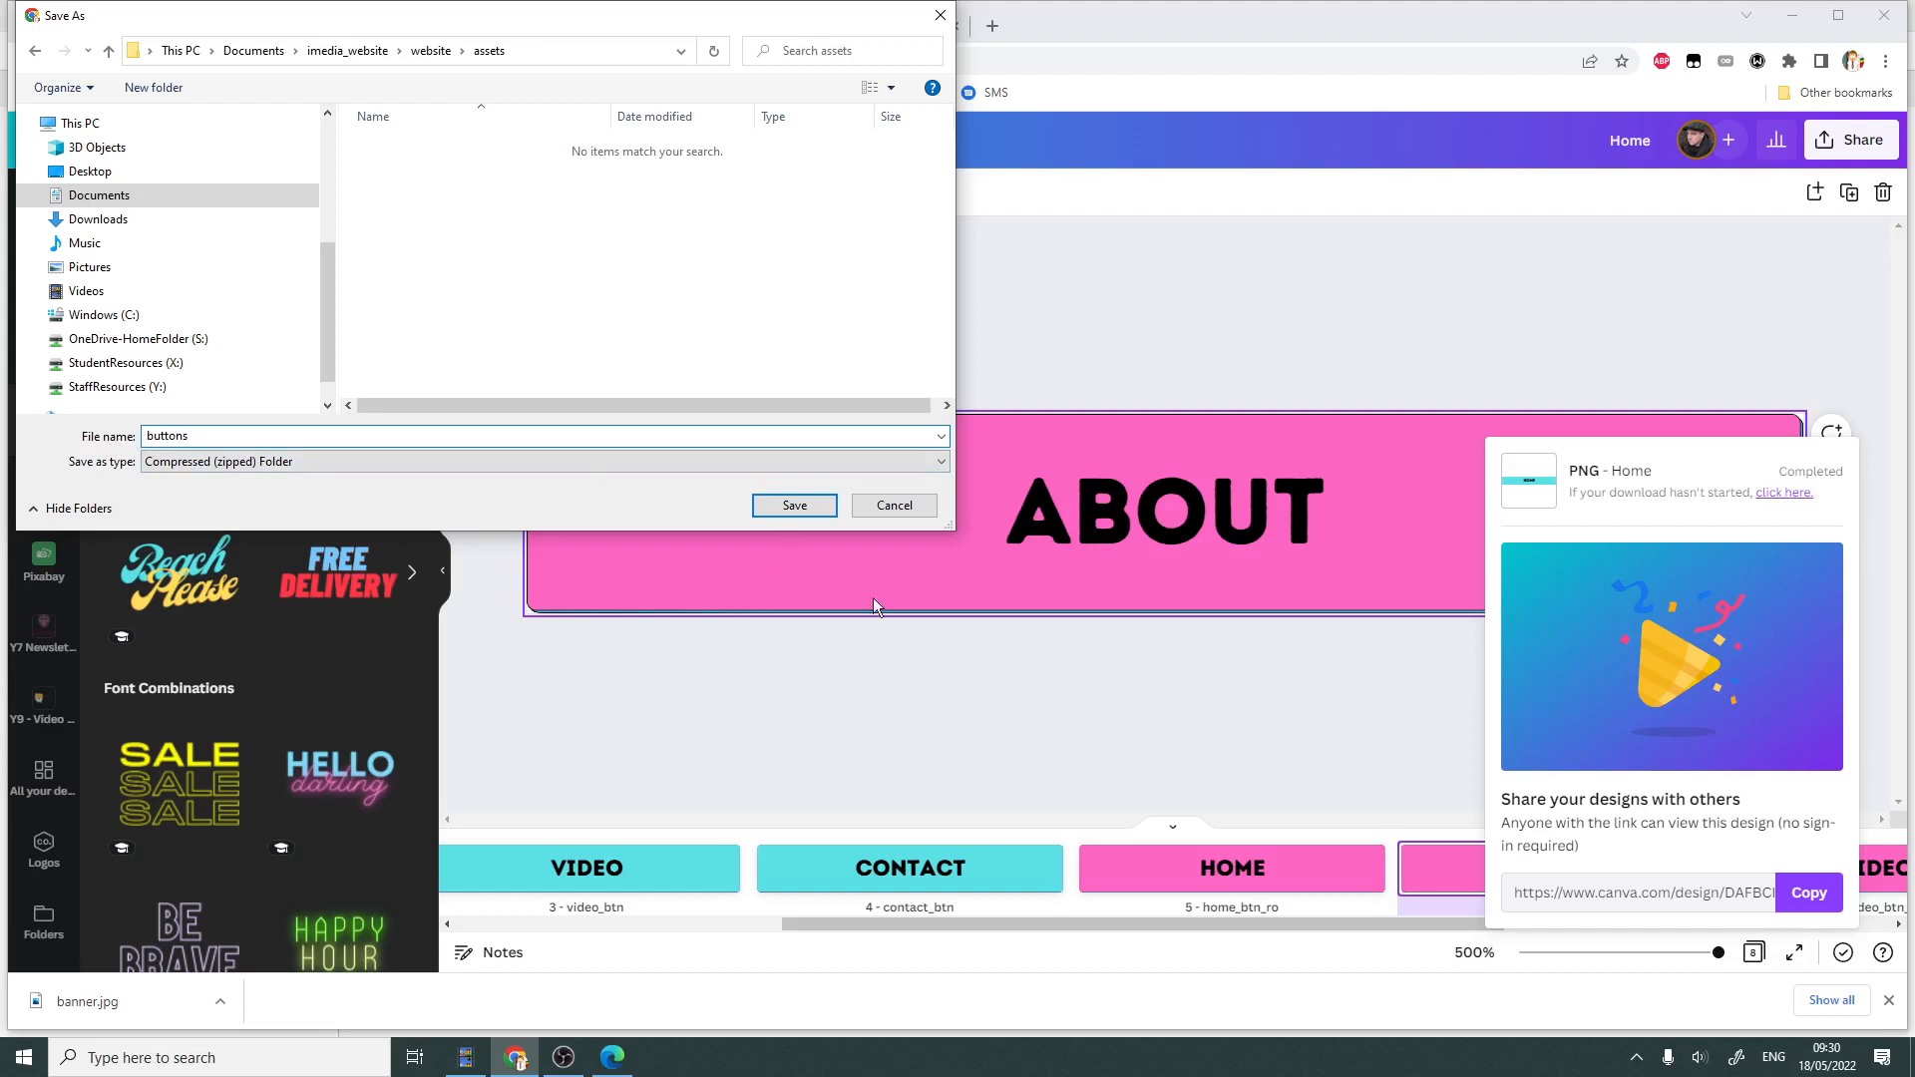
click(811, 511)
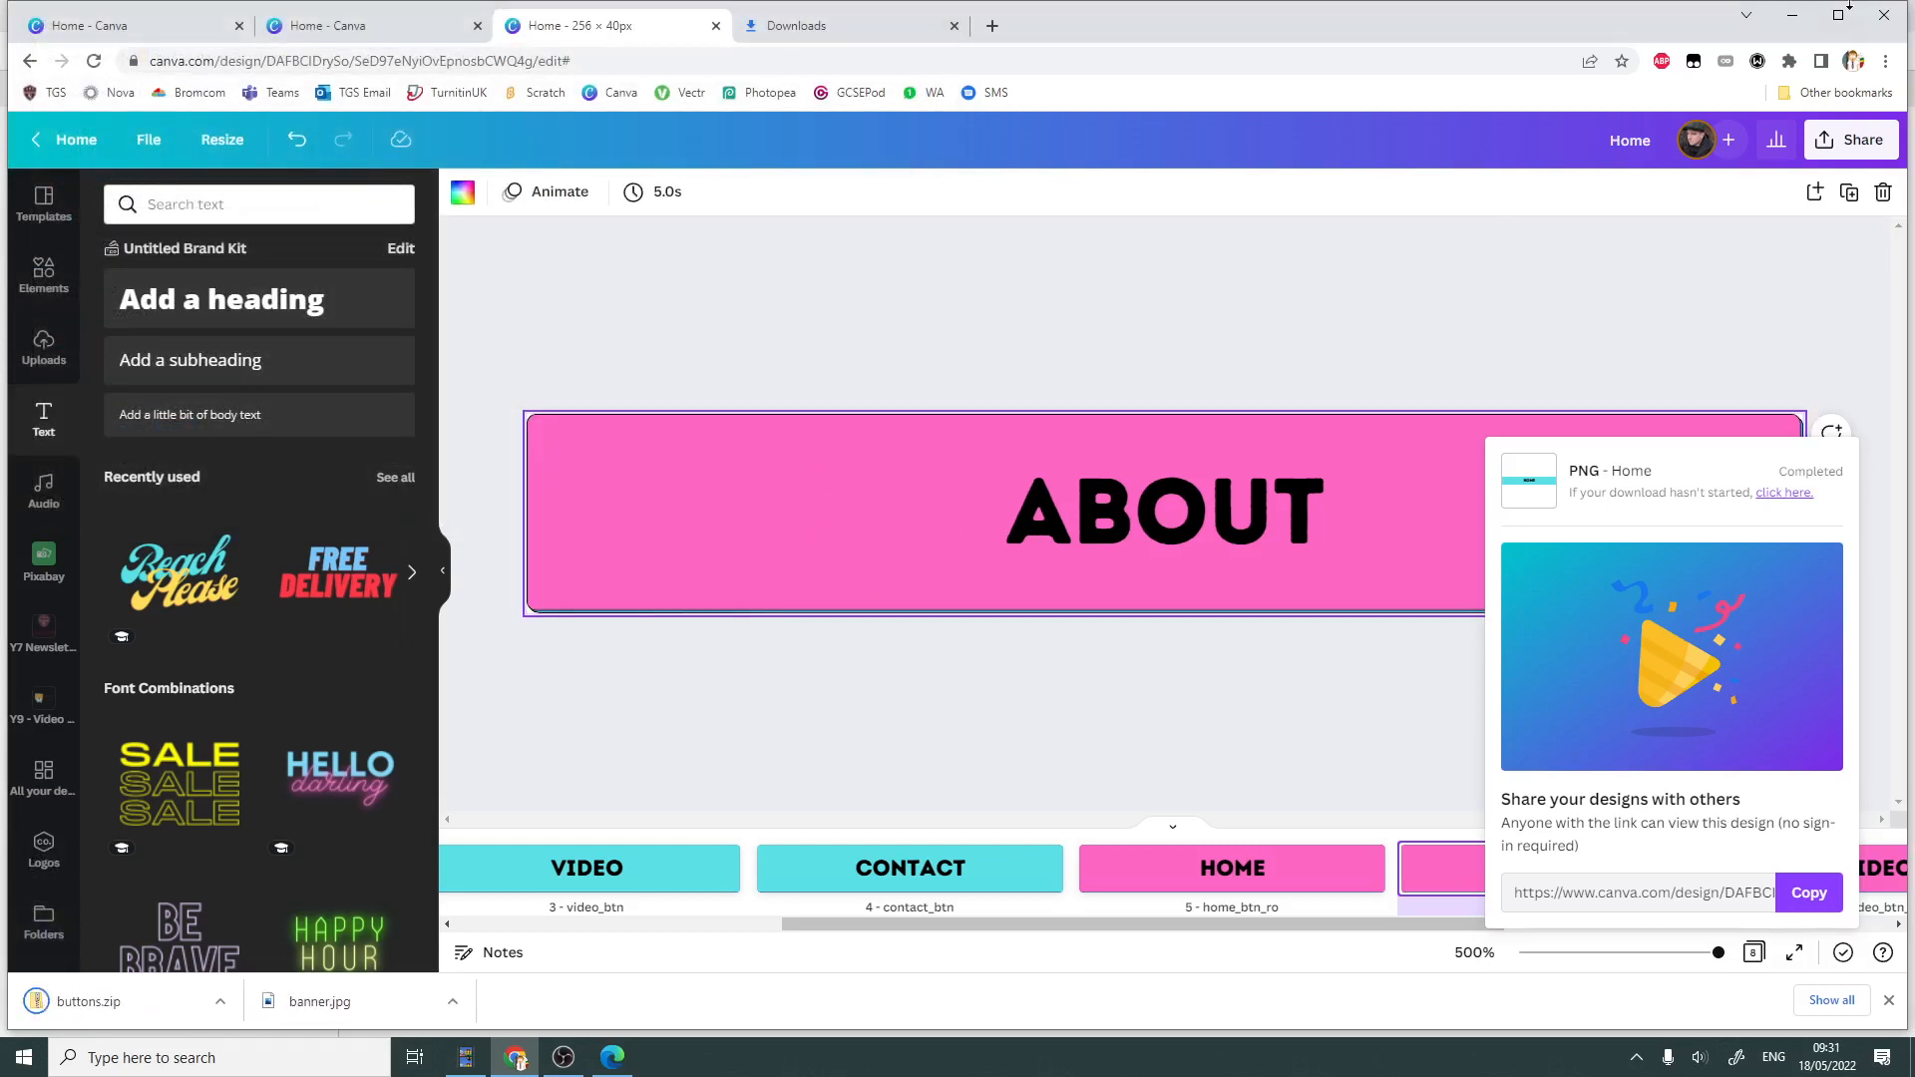
- Switch to File Explorer and open the assets folder under Documents > imedia_website > website
click(1792, 15)
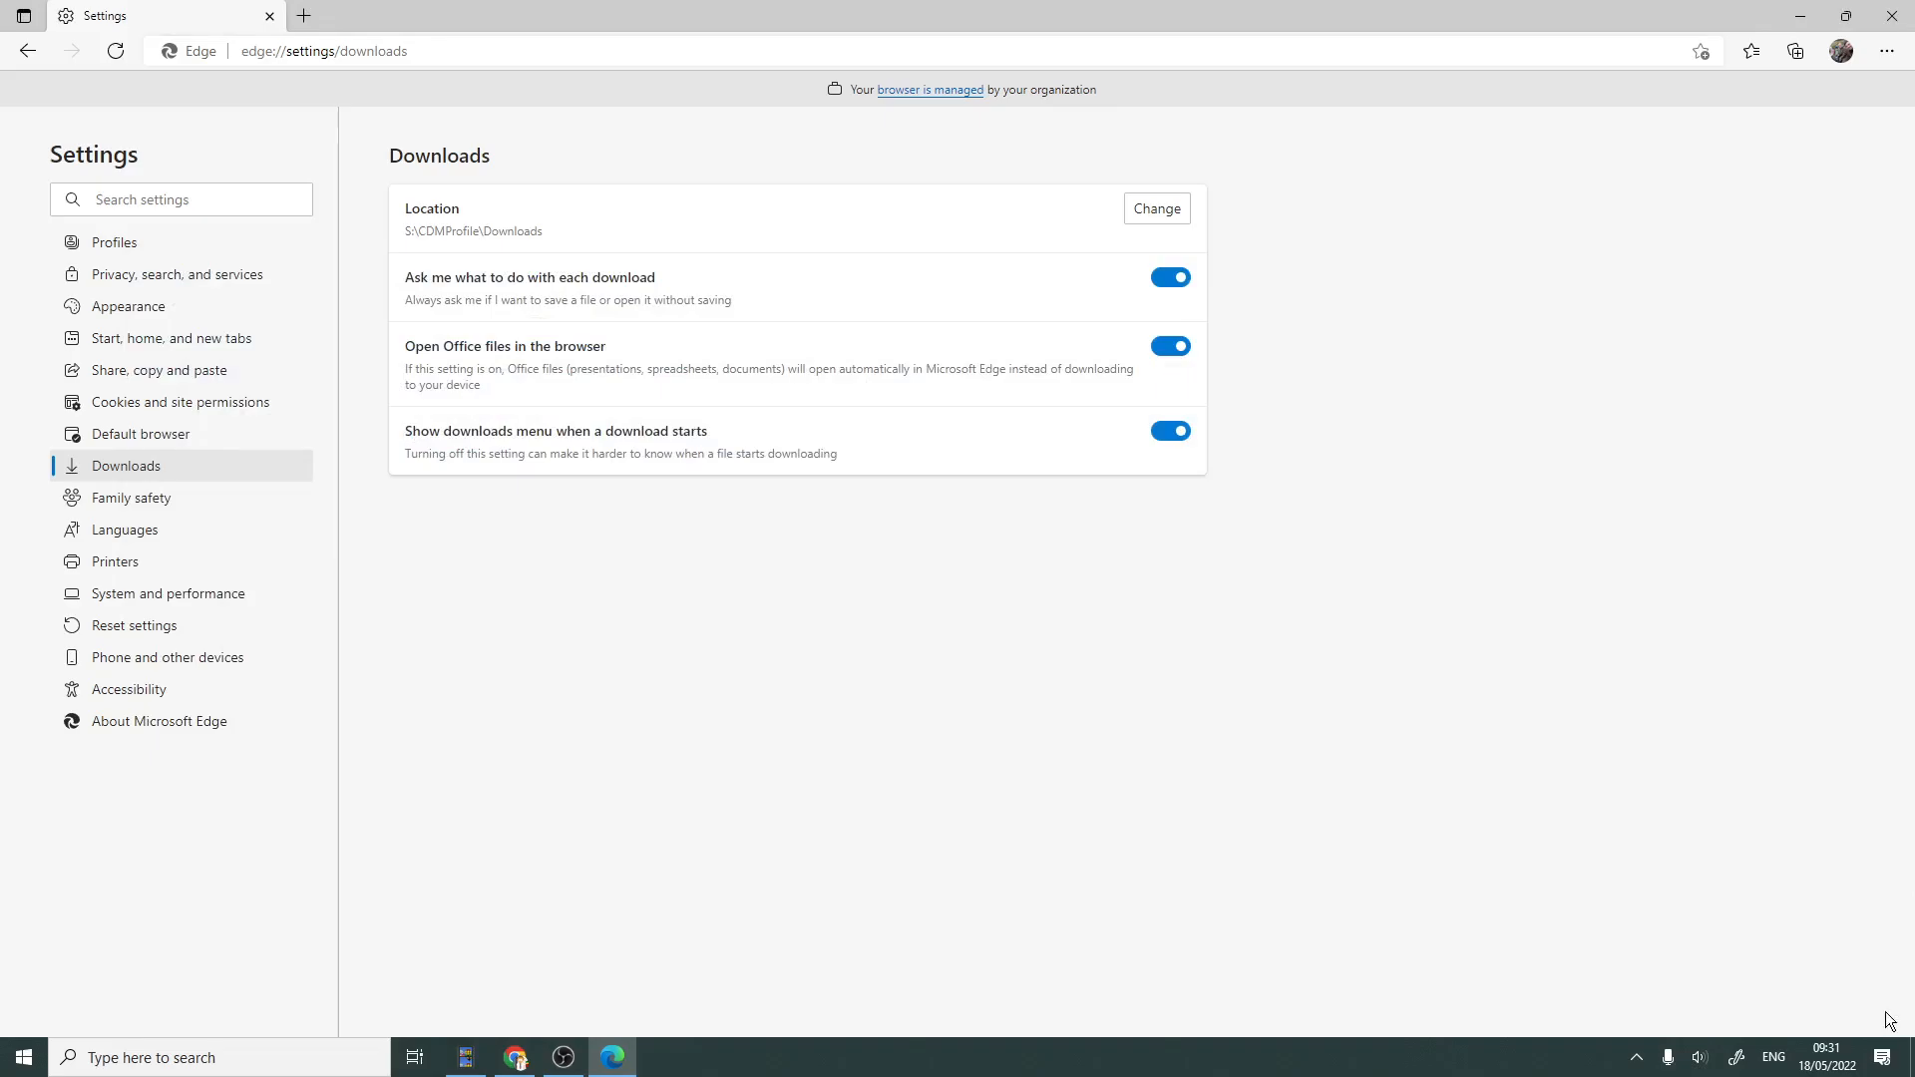
click(1910, 1057)
double_click(23, 58)
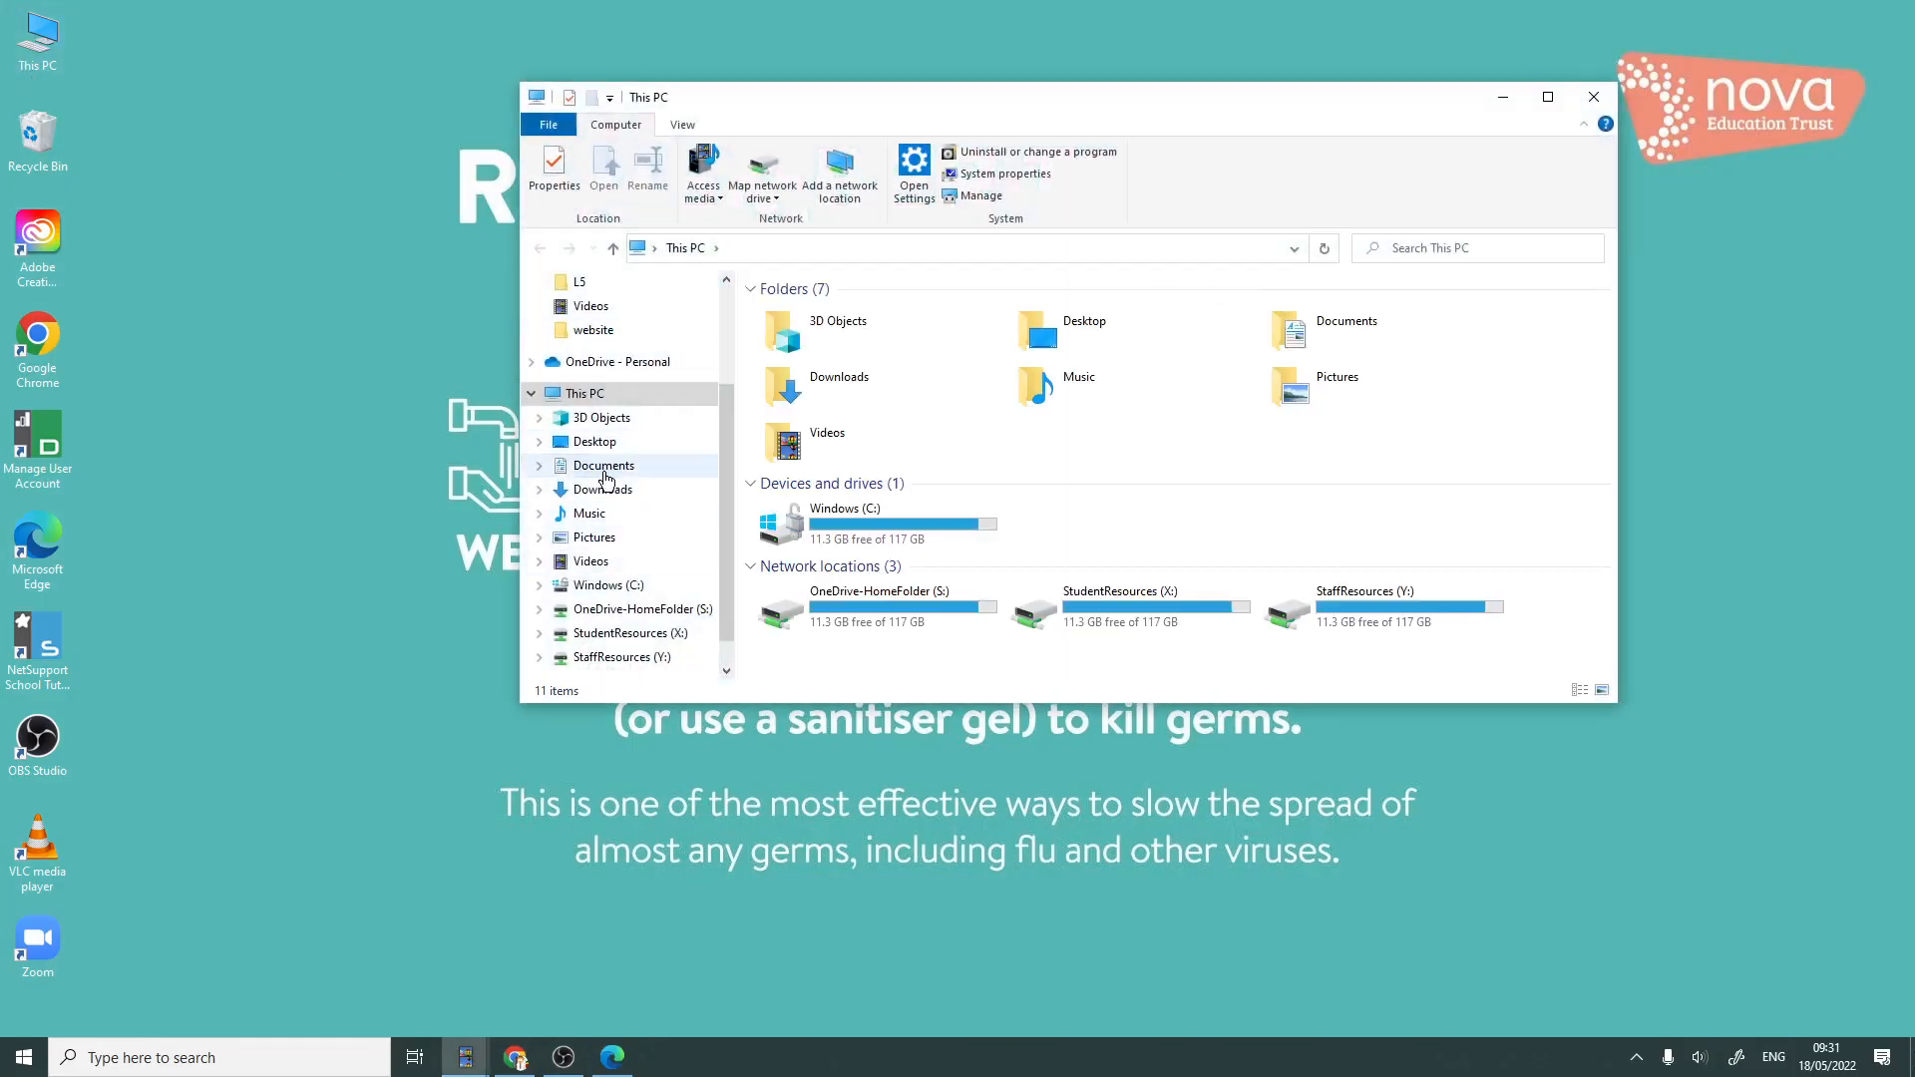
click(603, 466)
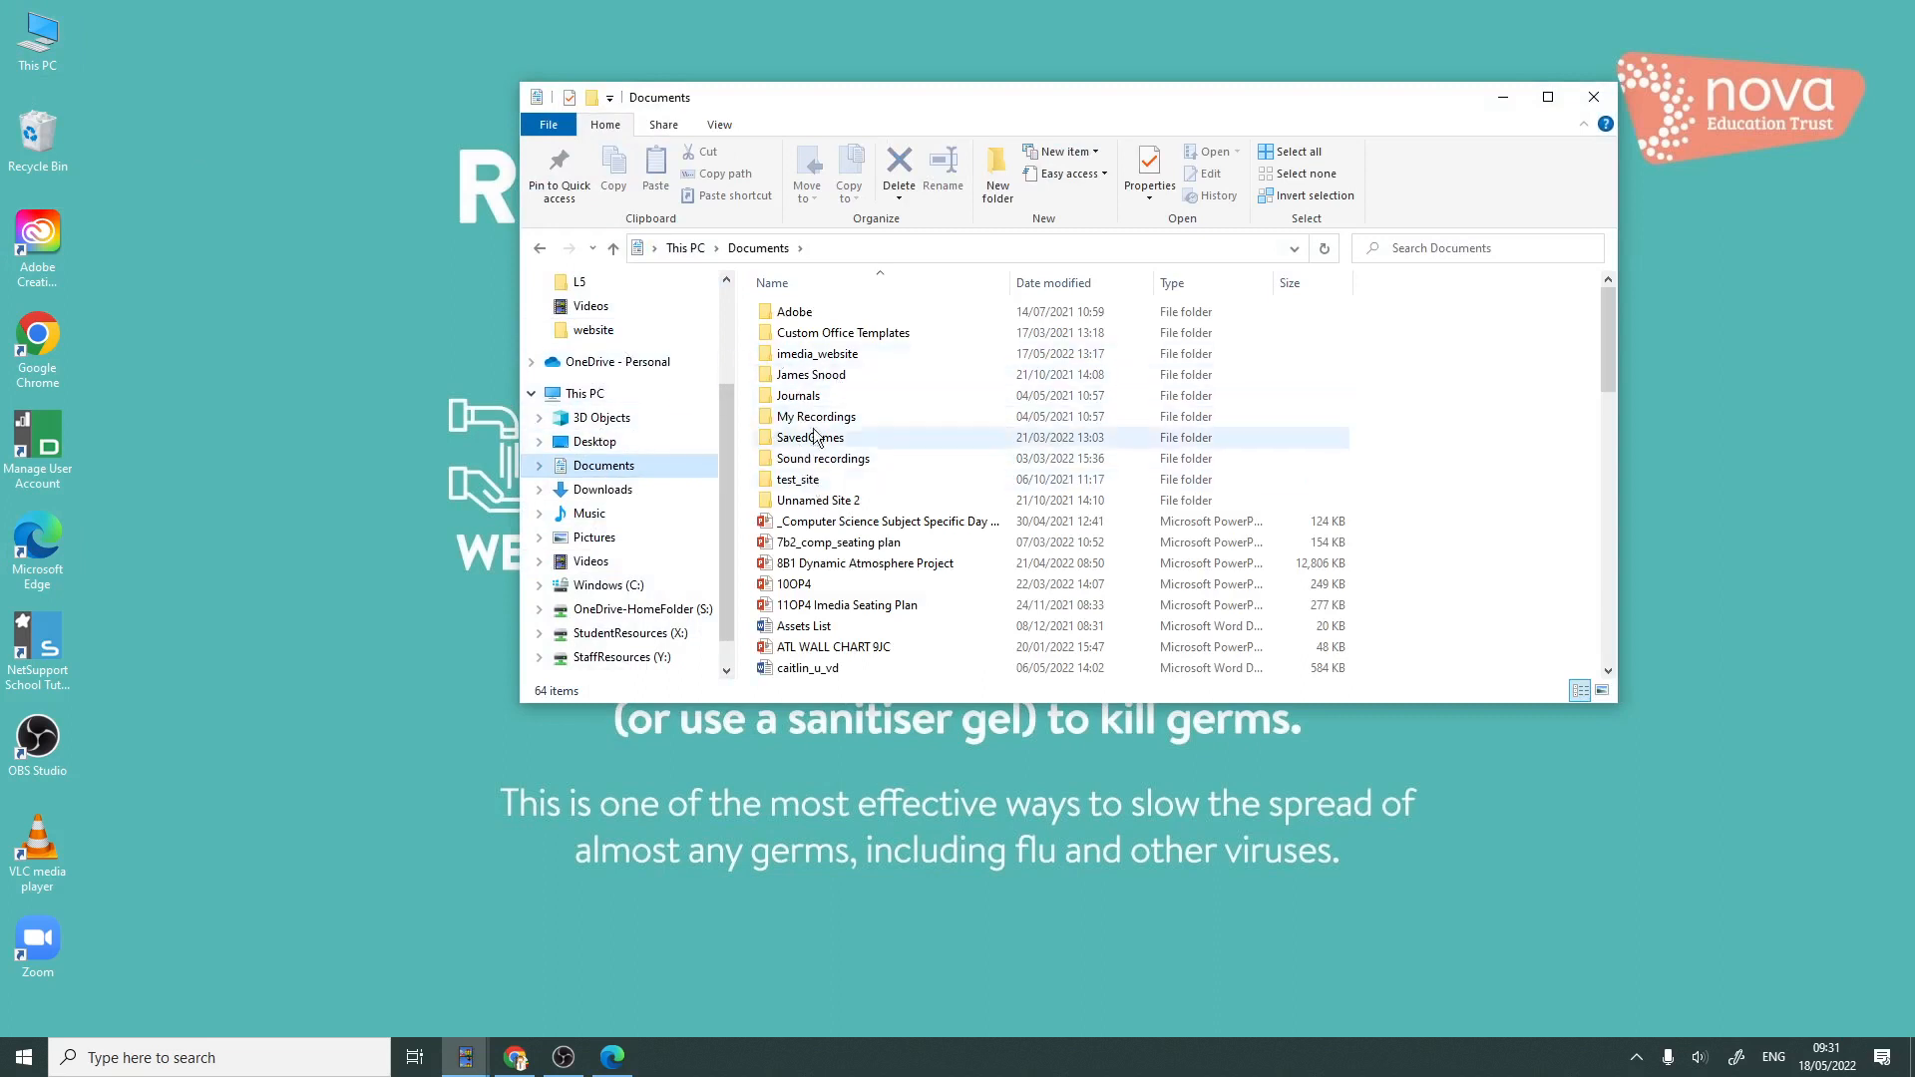
double_click(818, 353)
click(804, 319)
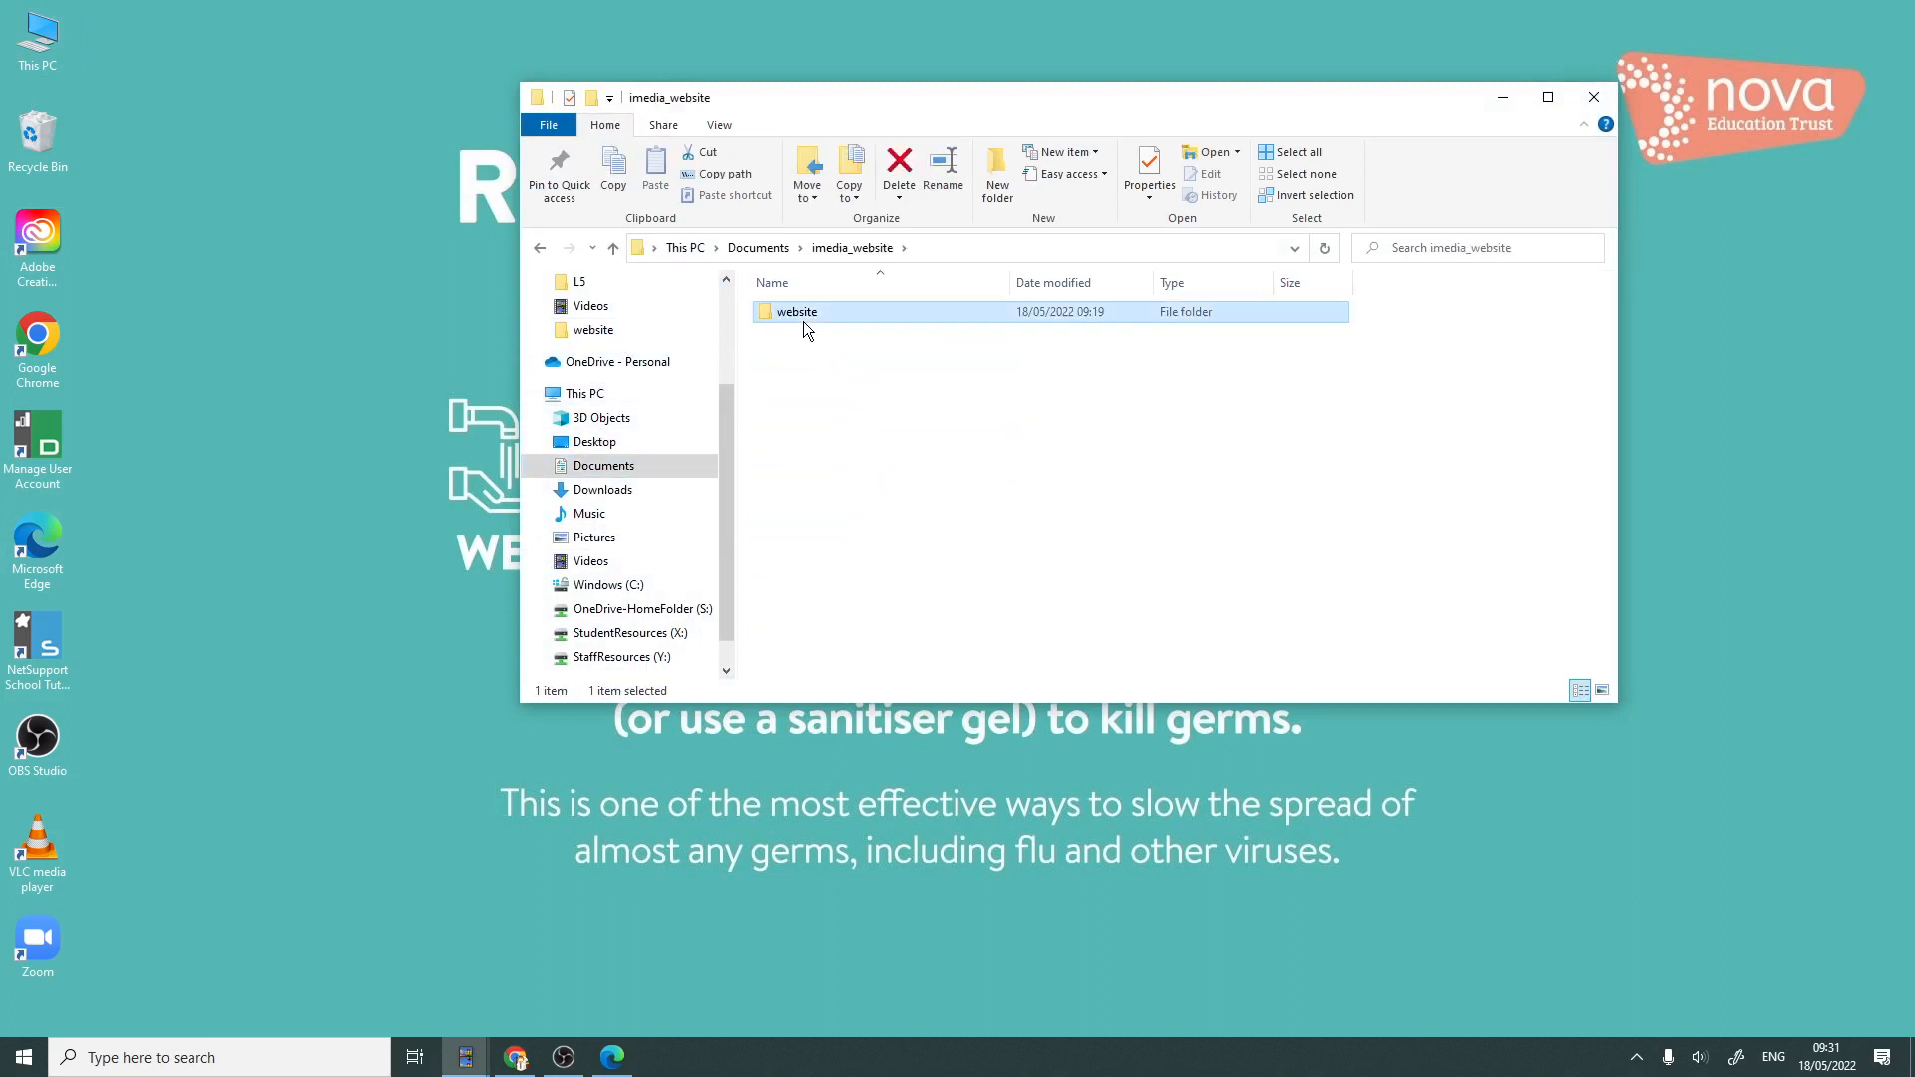
double_click(803, 321)
double_click(790, 309)
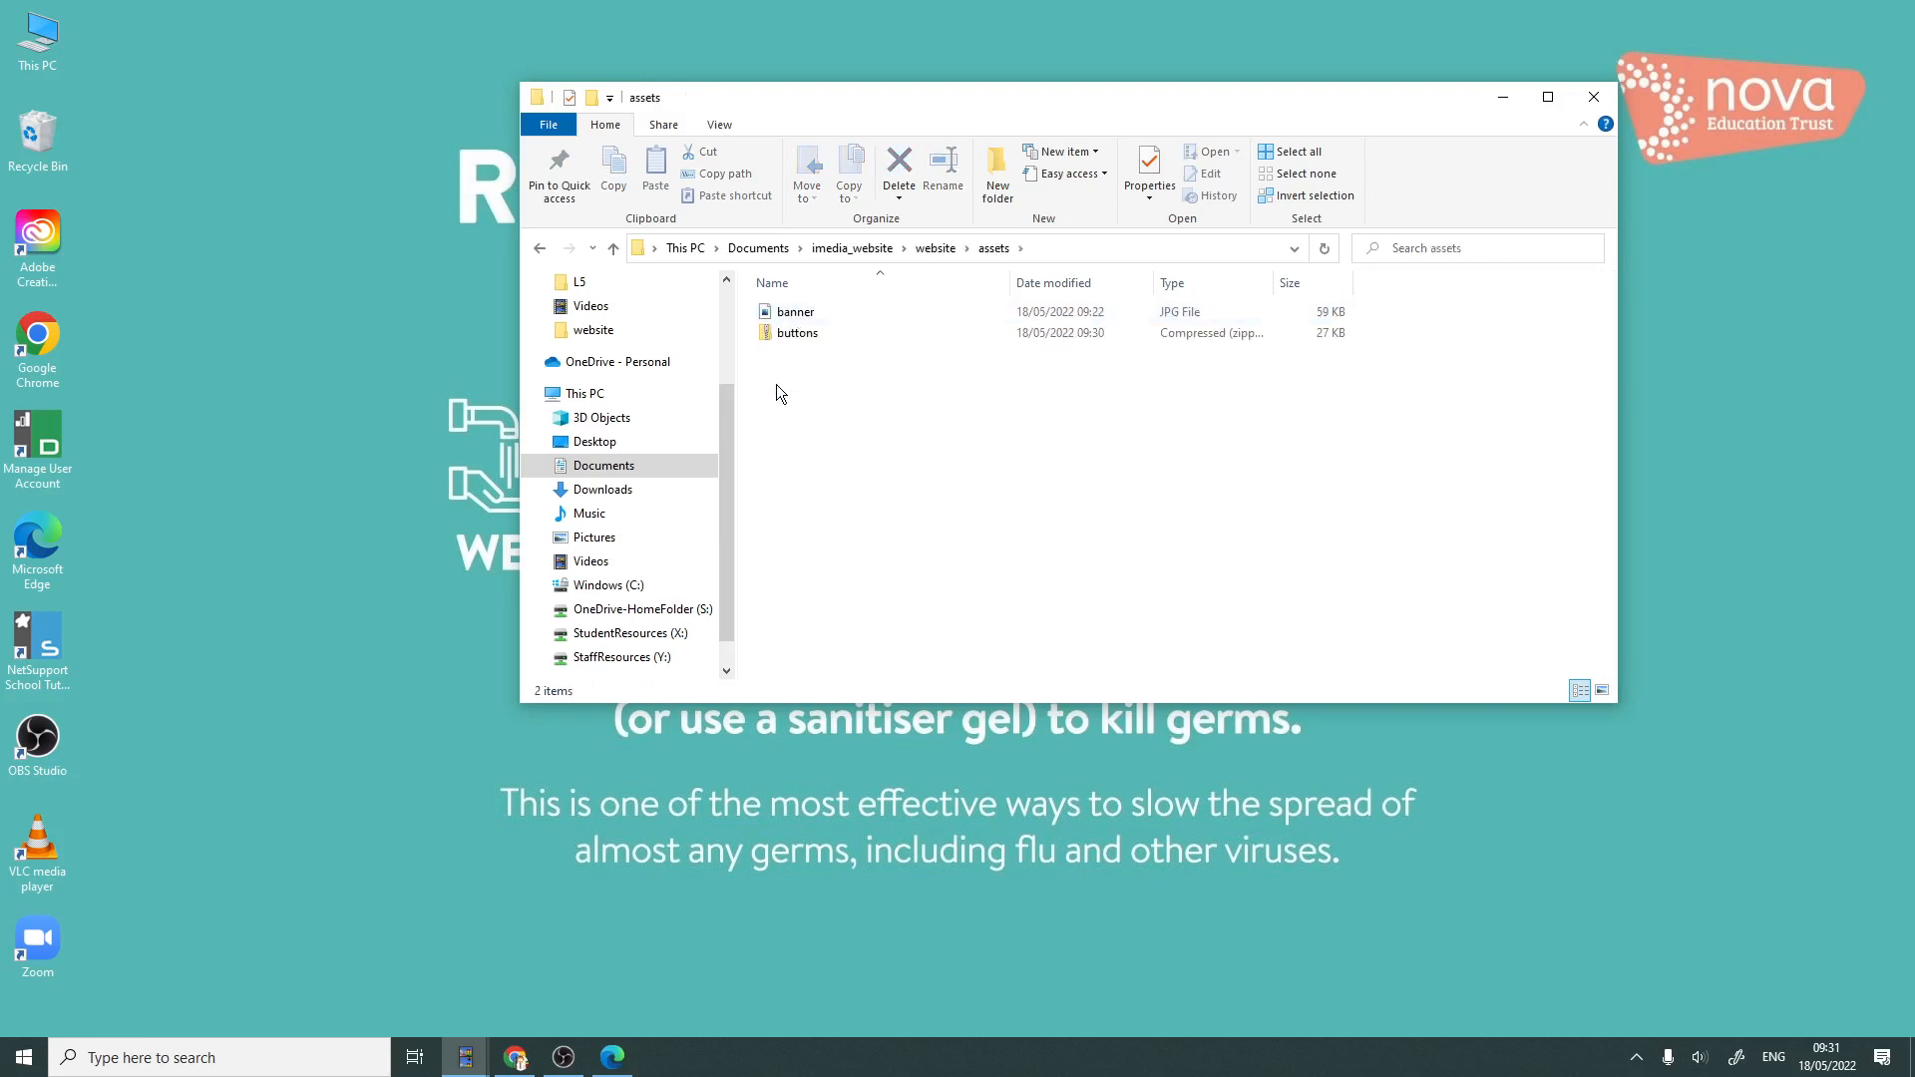
- Extract the buttons compressed folder into a buttons folder inside assets, showing the extracted files when complete
double_click(795, 338)
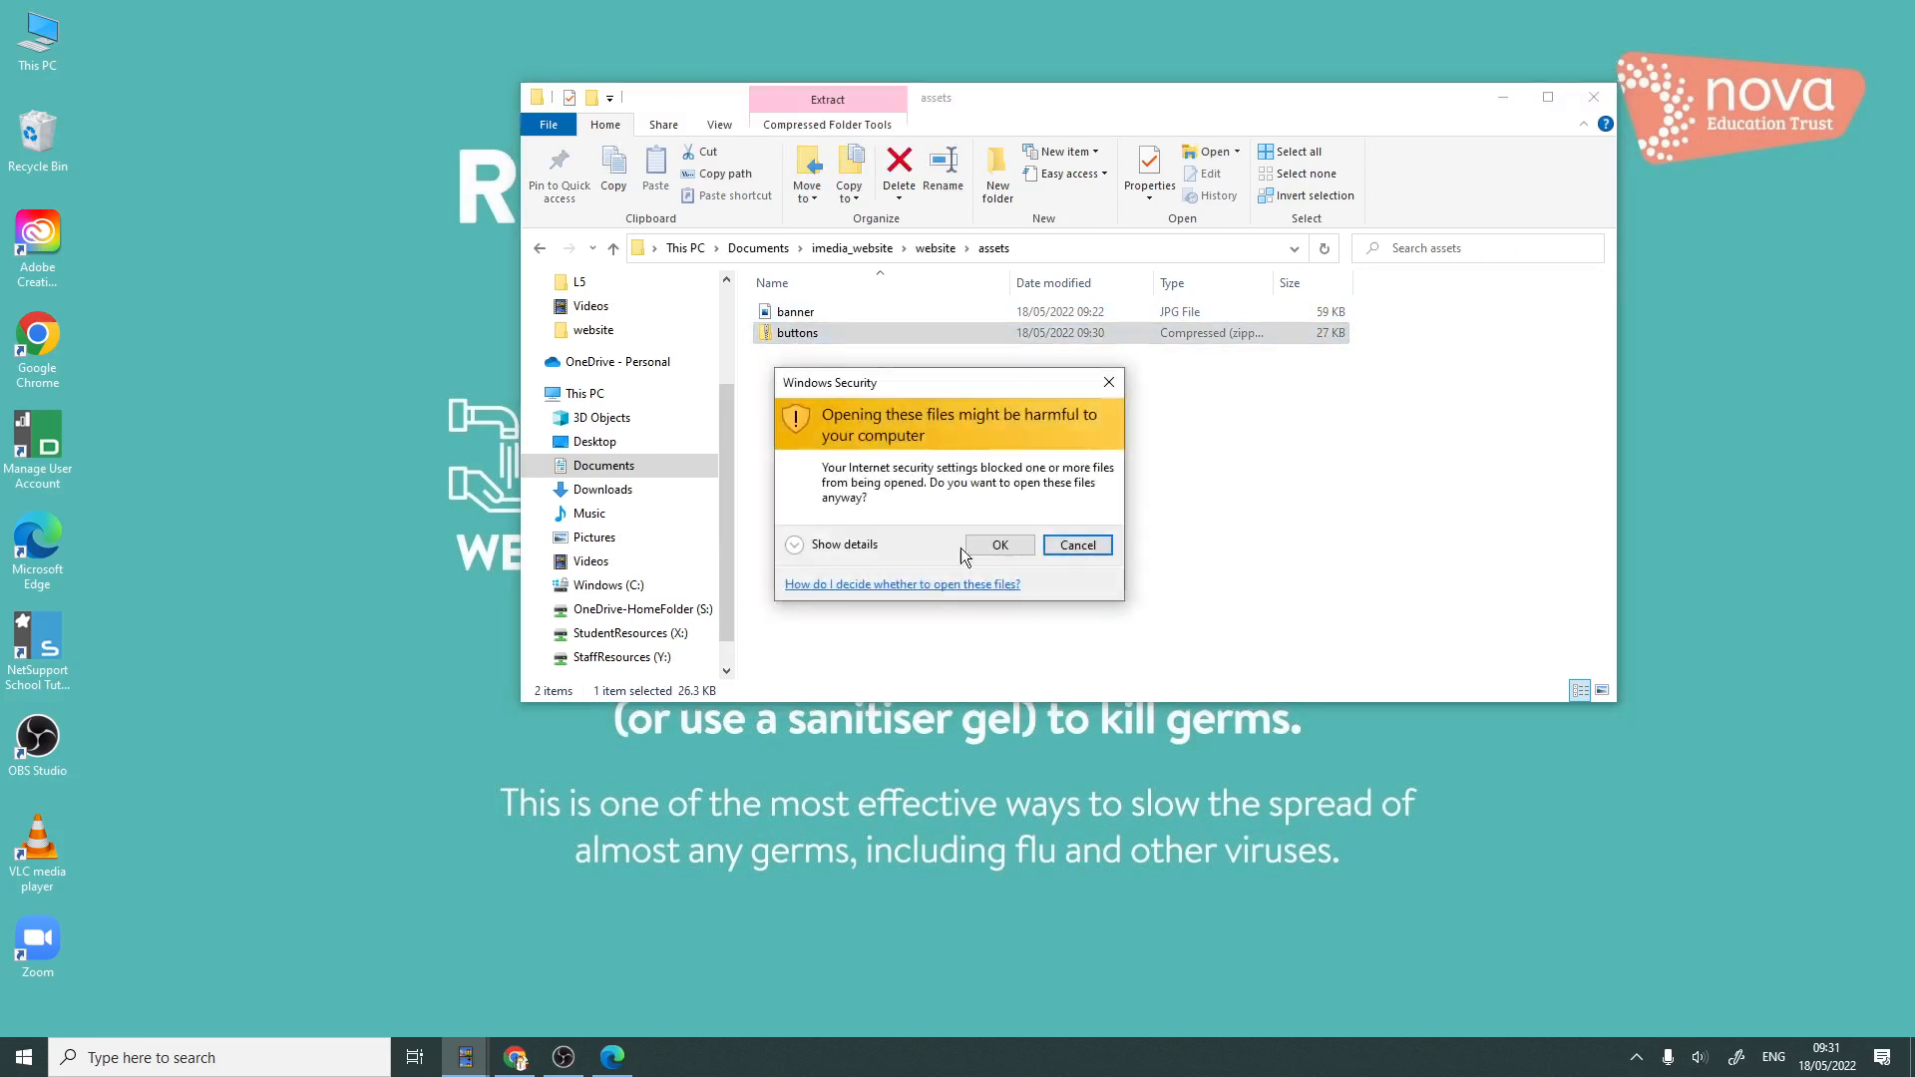
click(1000, 545)
key(shift+F10)
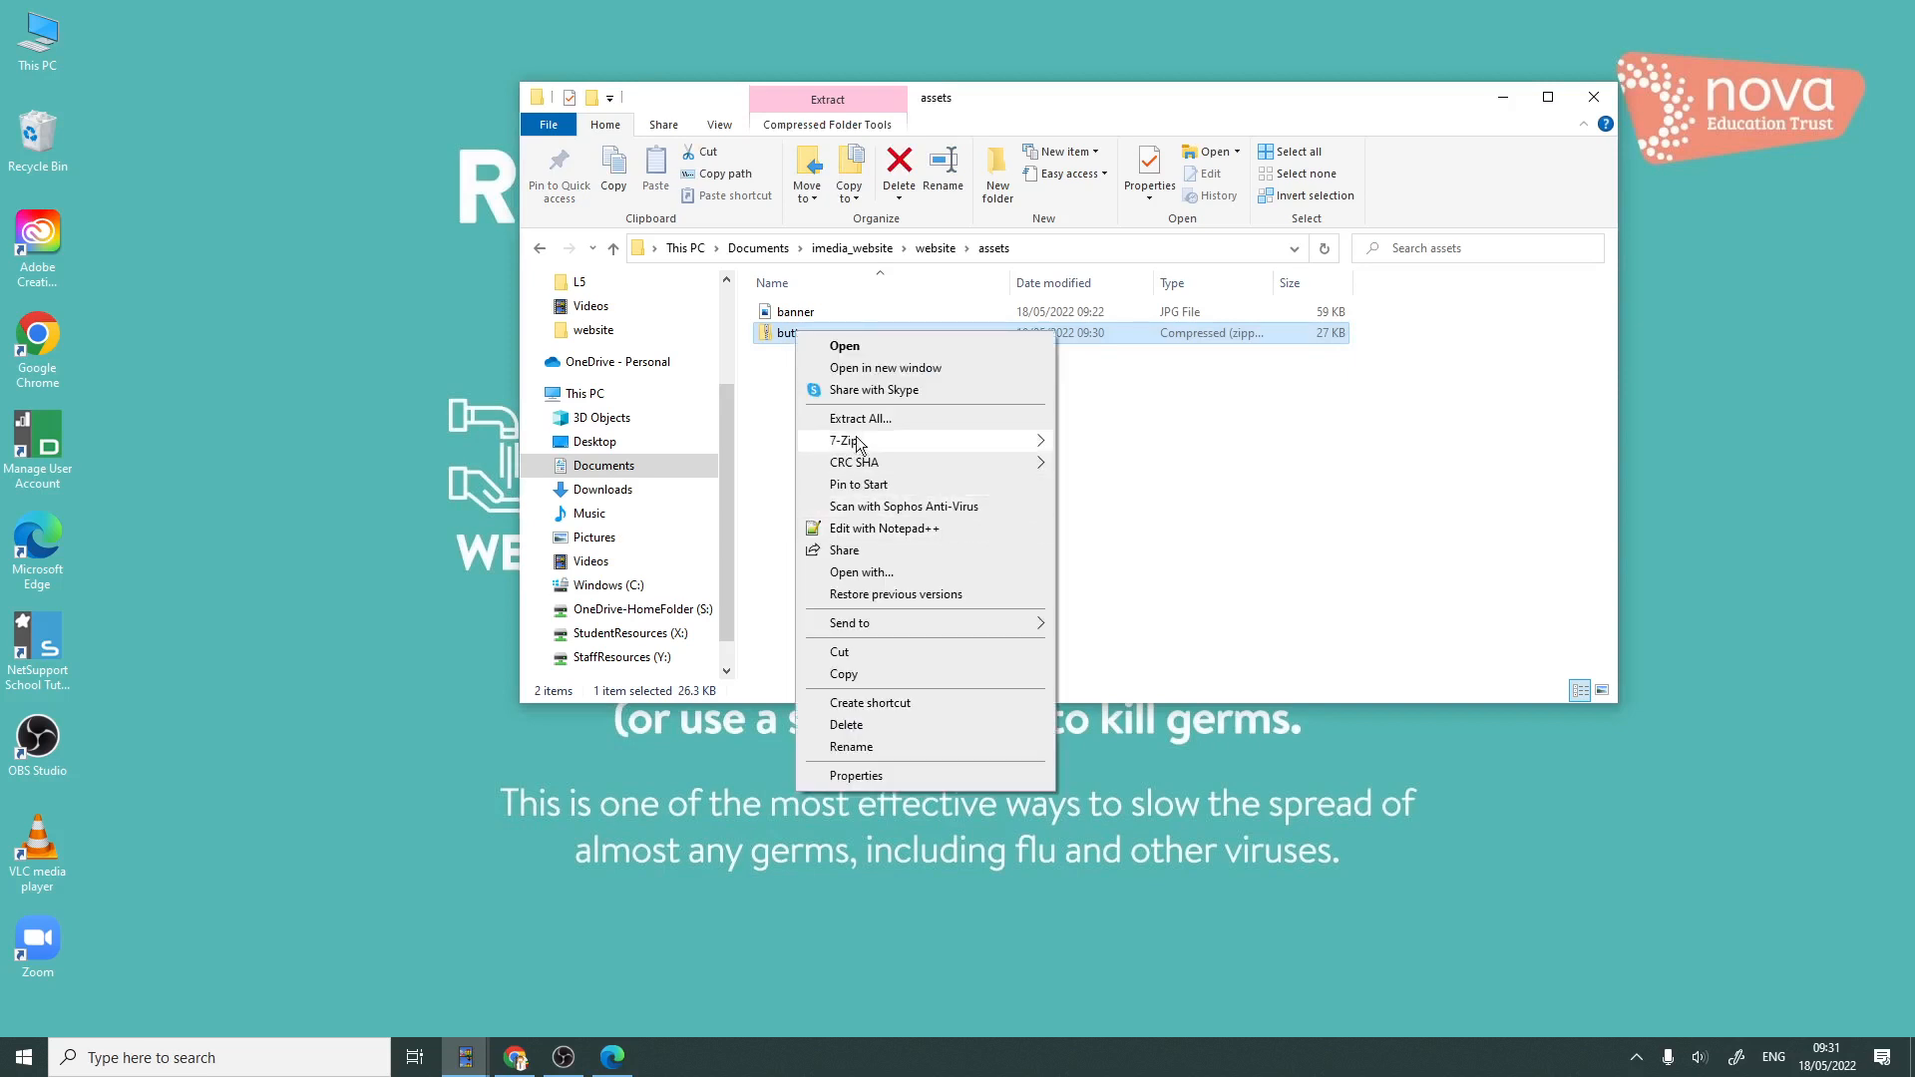
click(914, 418)
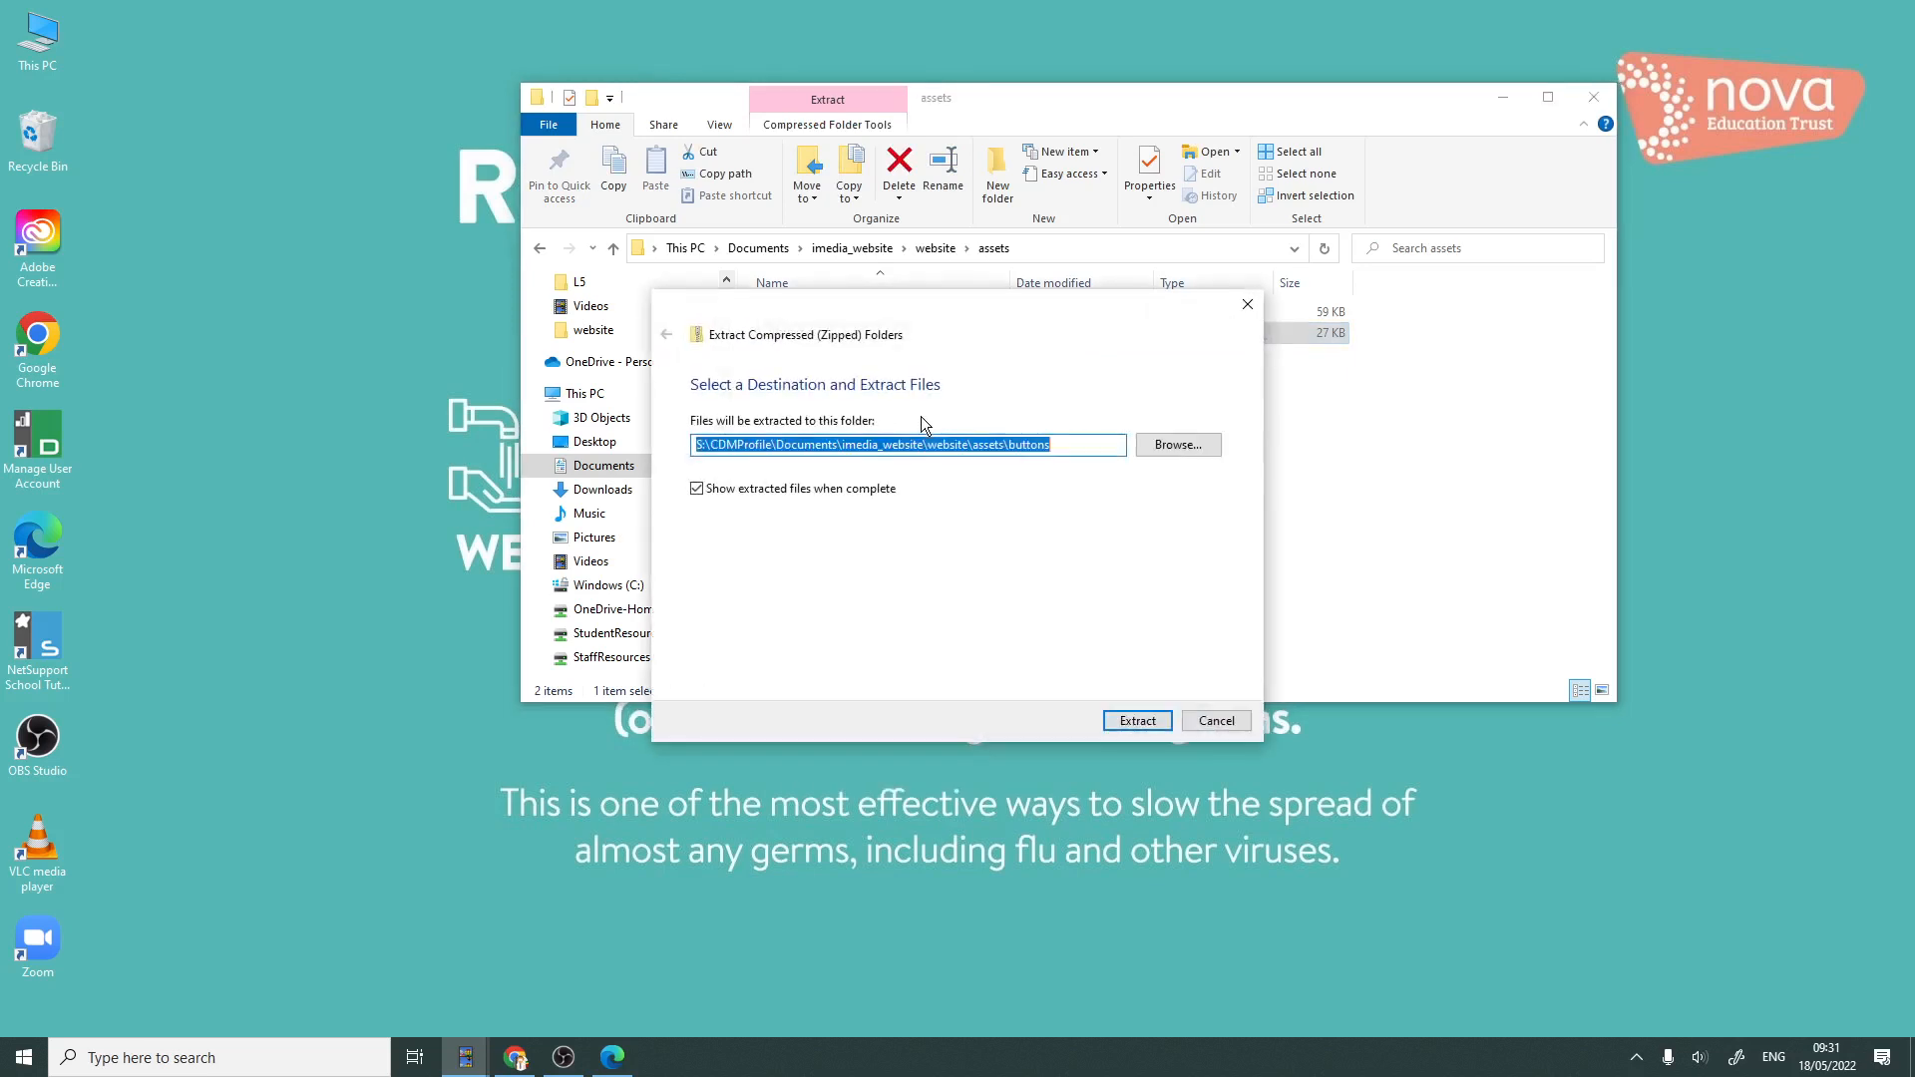
click(1135, 720)
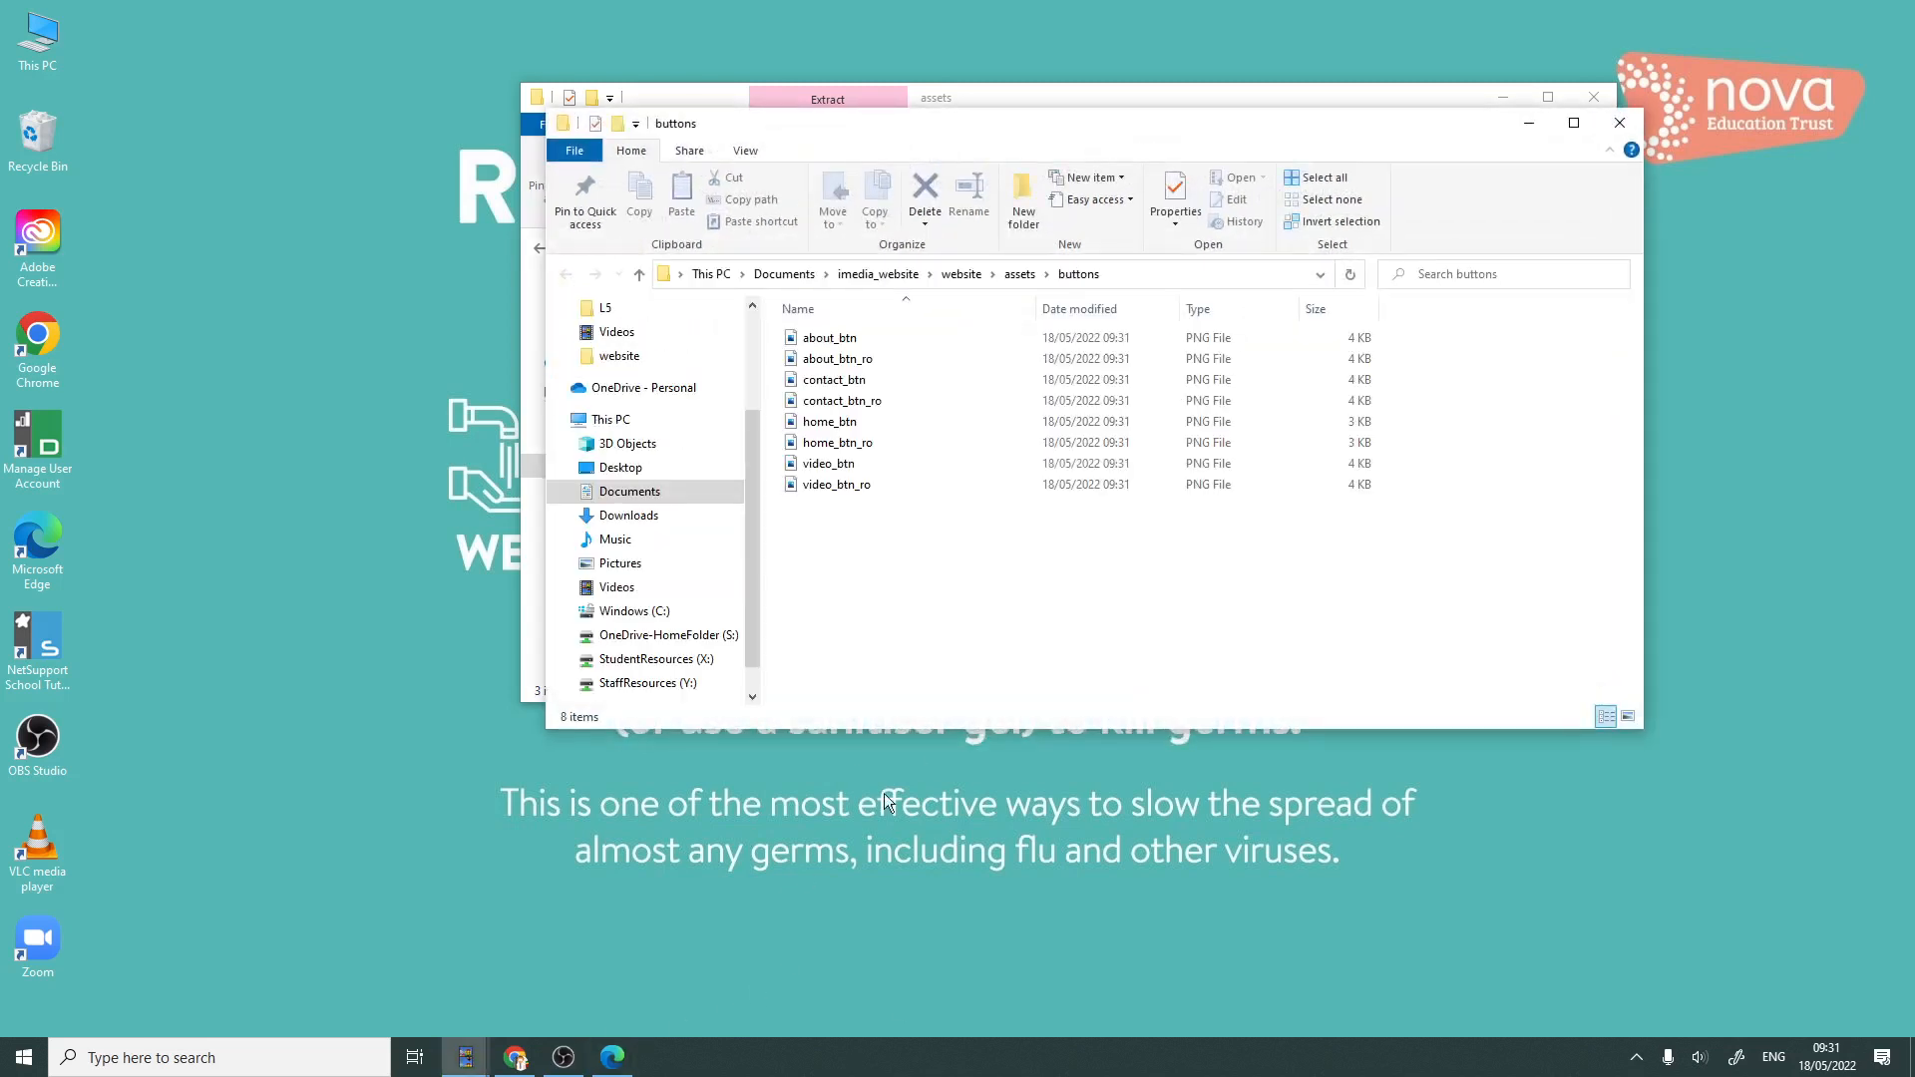
- Display the extracted button images in the buttons folder as large icons
click(745, 148)
click(887, 180)
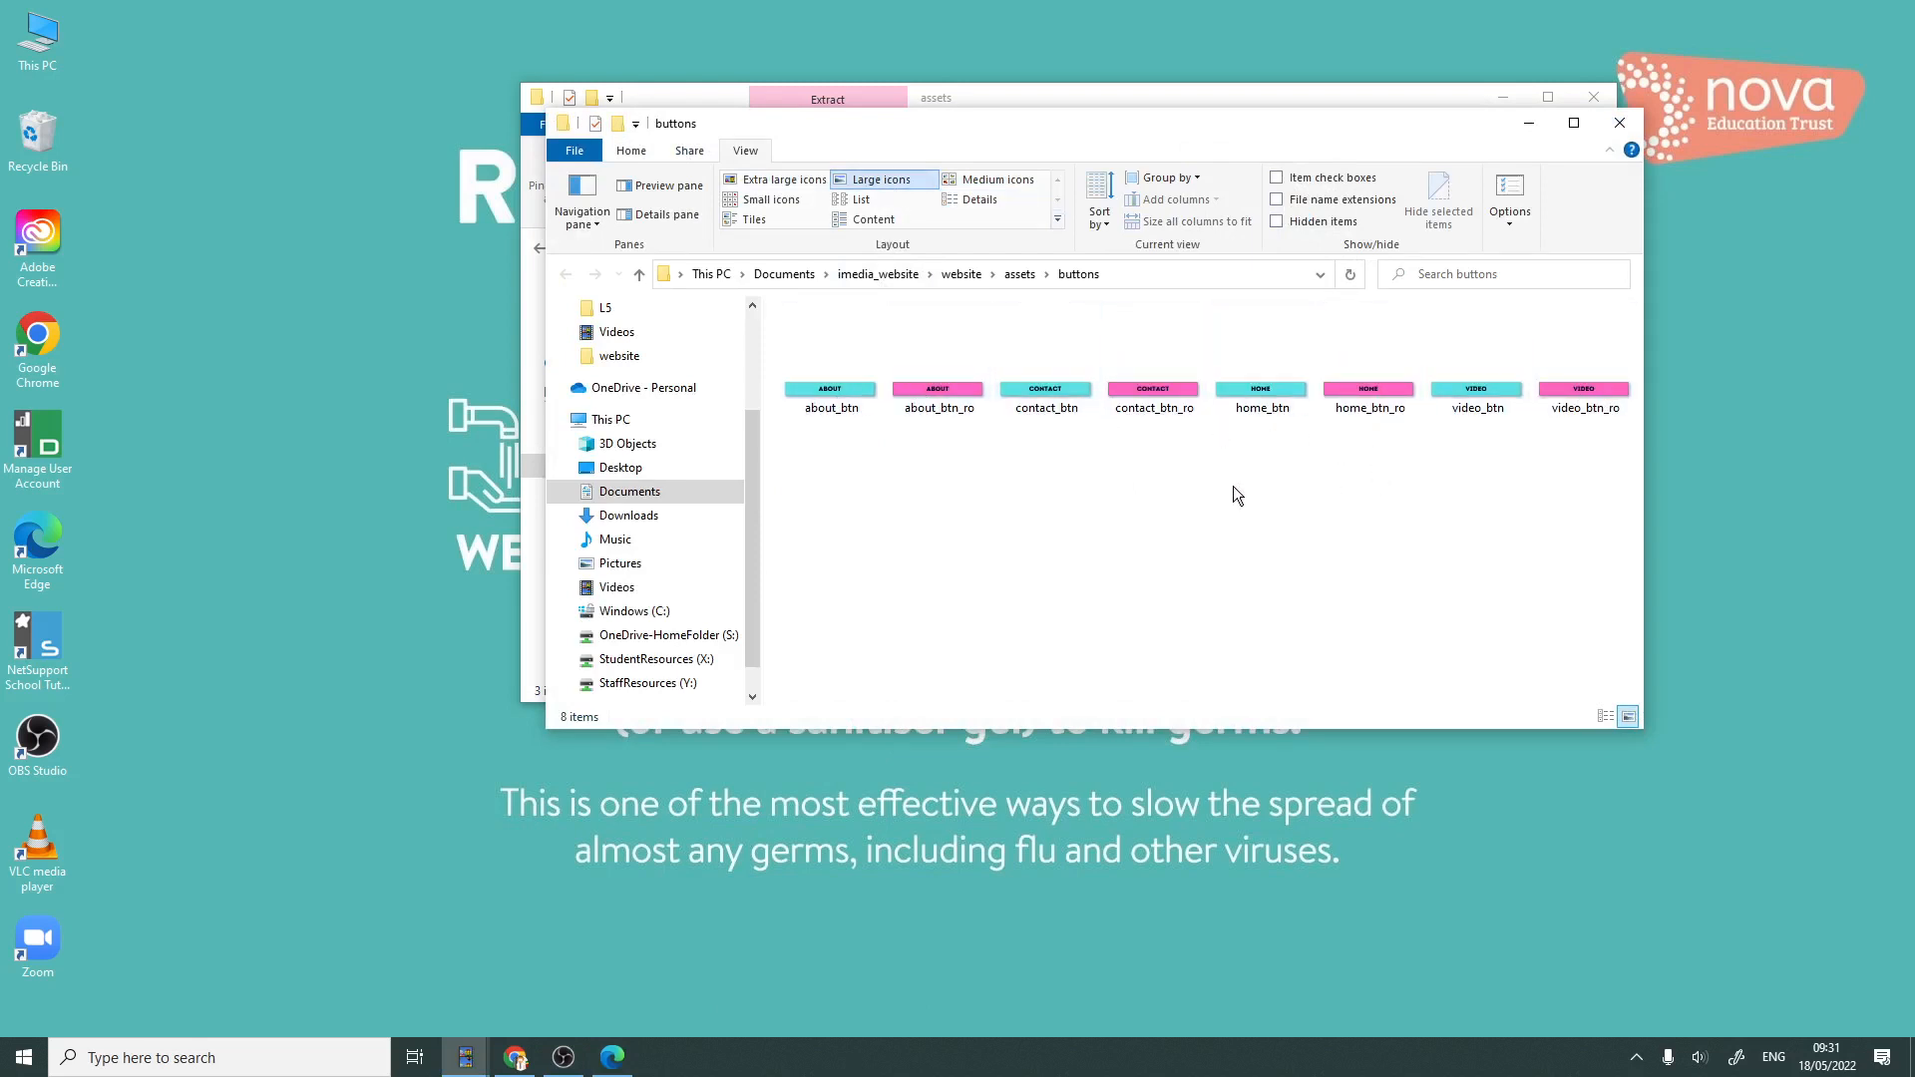
- Return to the assets folder, check the compressed buttons file beside the extracted folder, and go up through website to imedia_website
click(1063, 91)
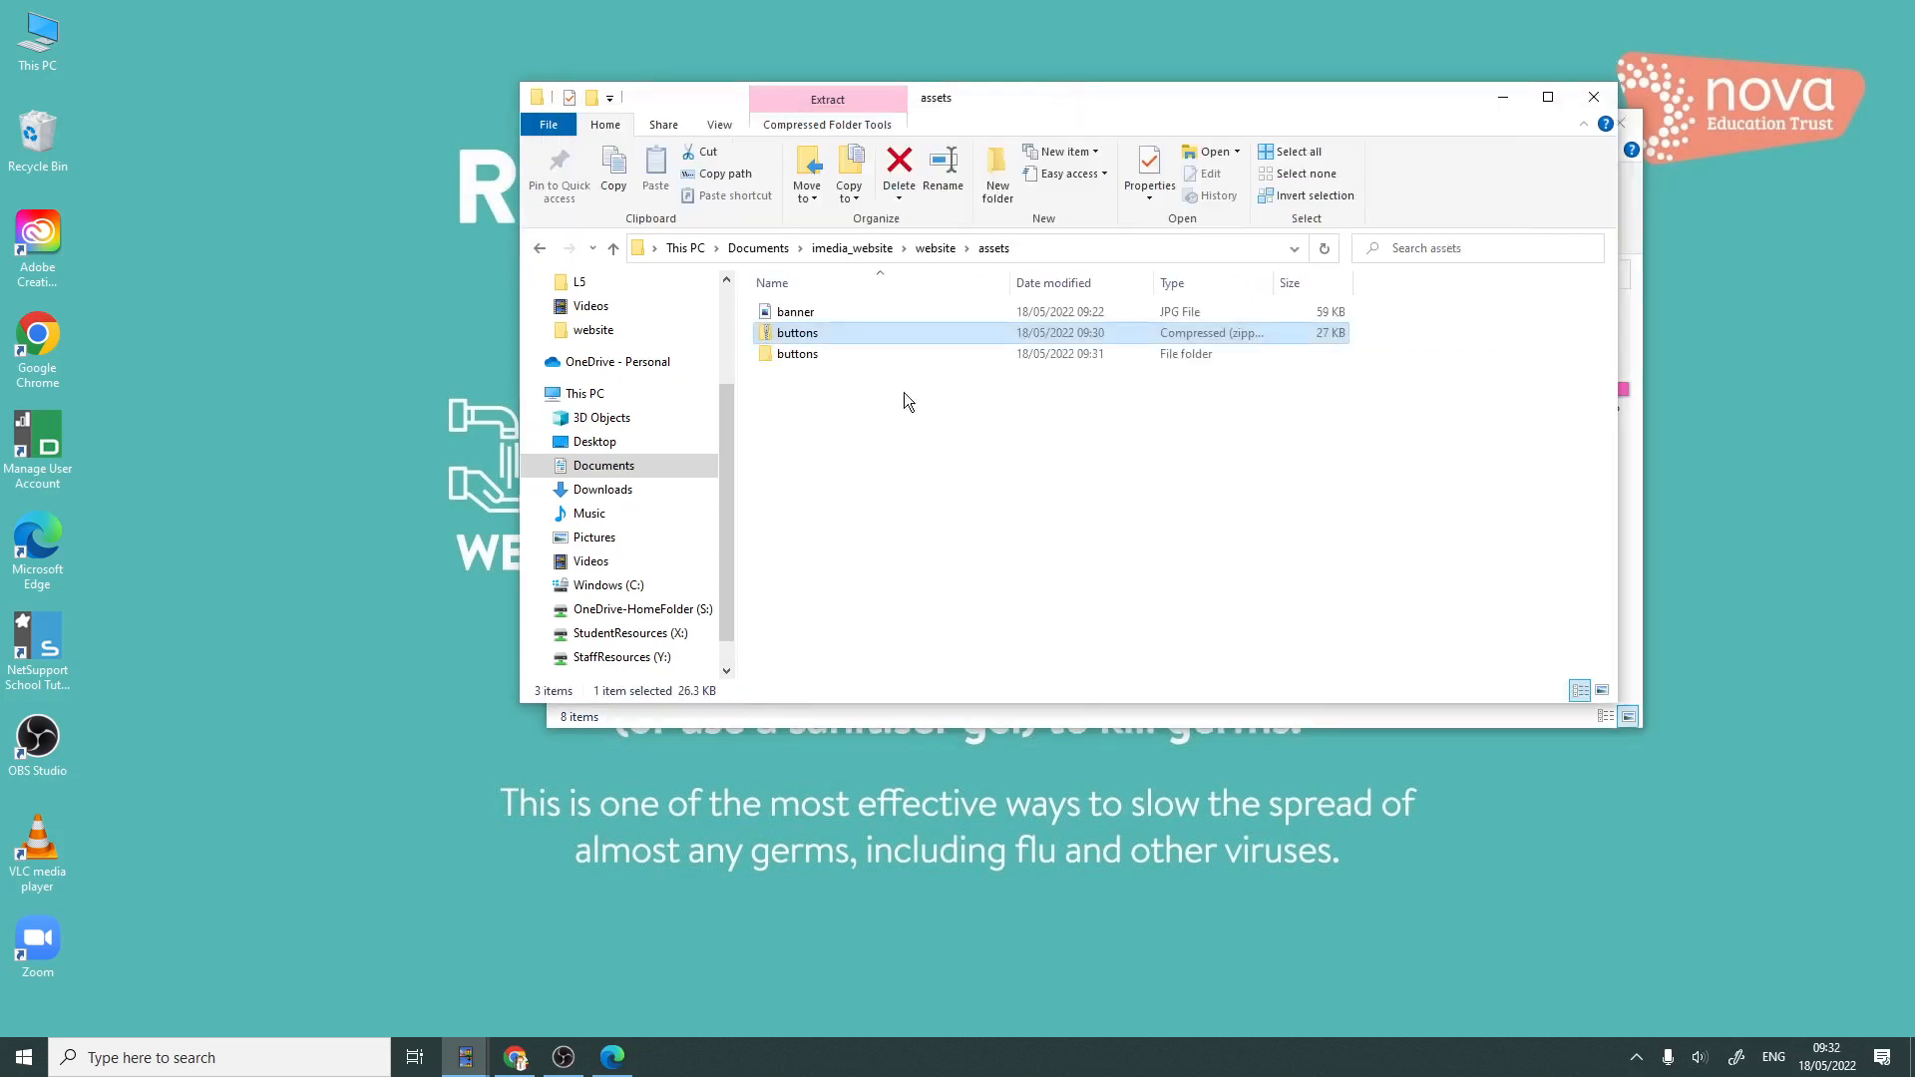
click(800, 336)
click(802, 386)
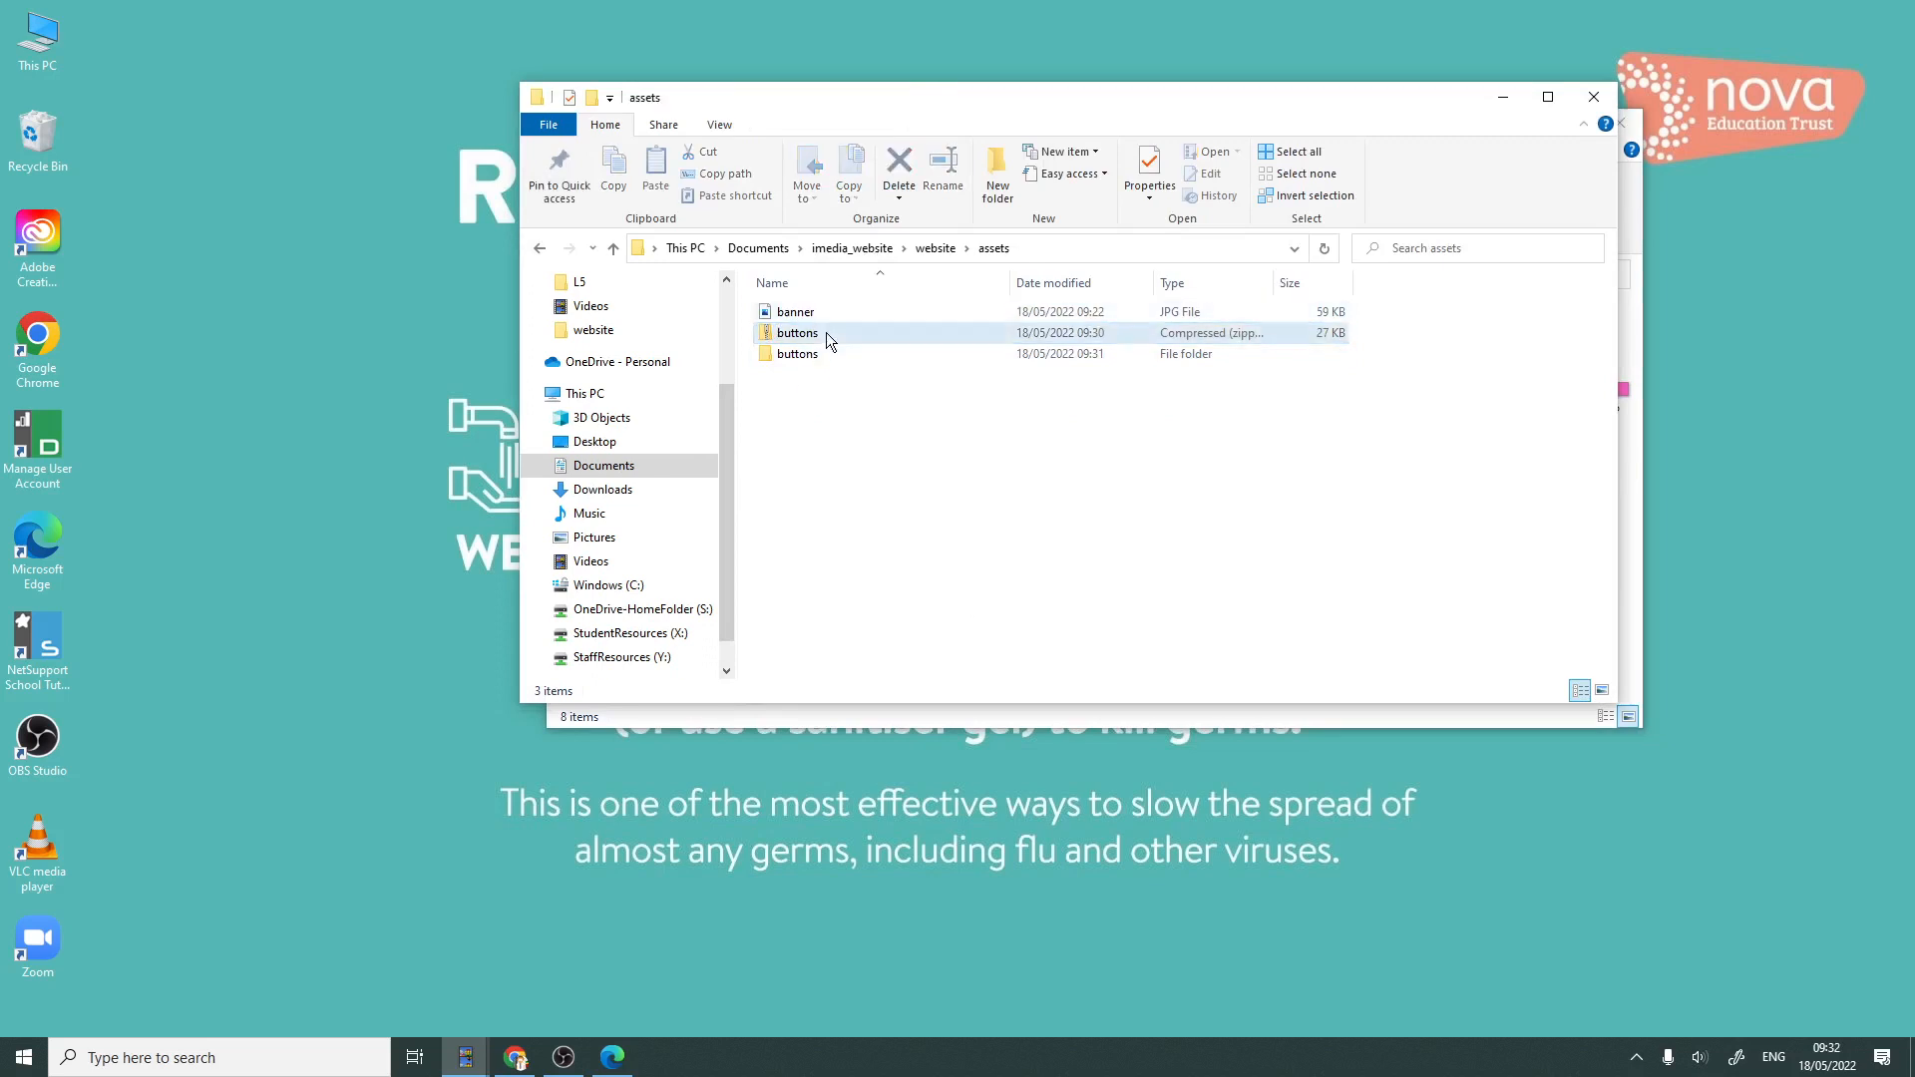
click(825, 334)
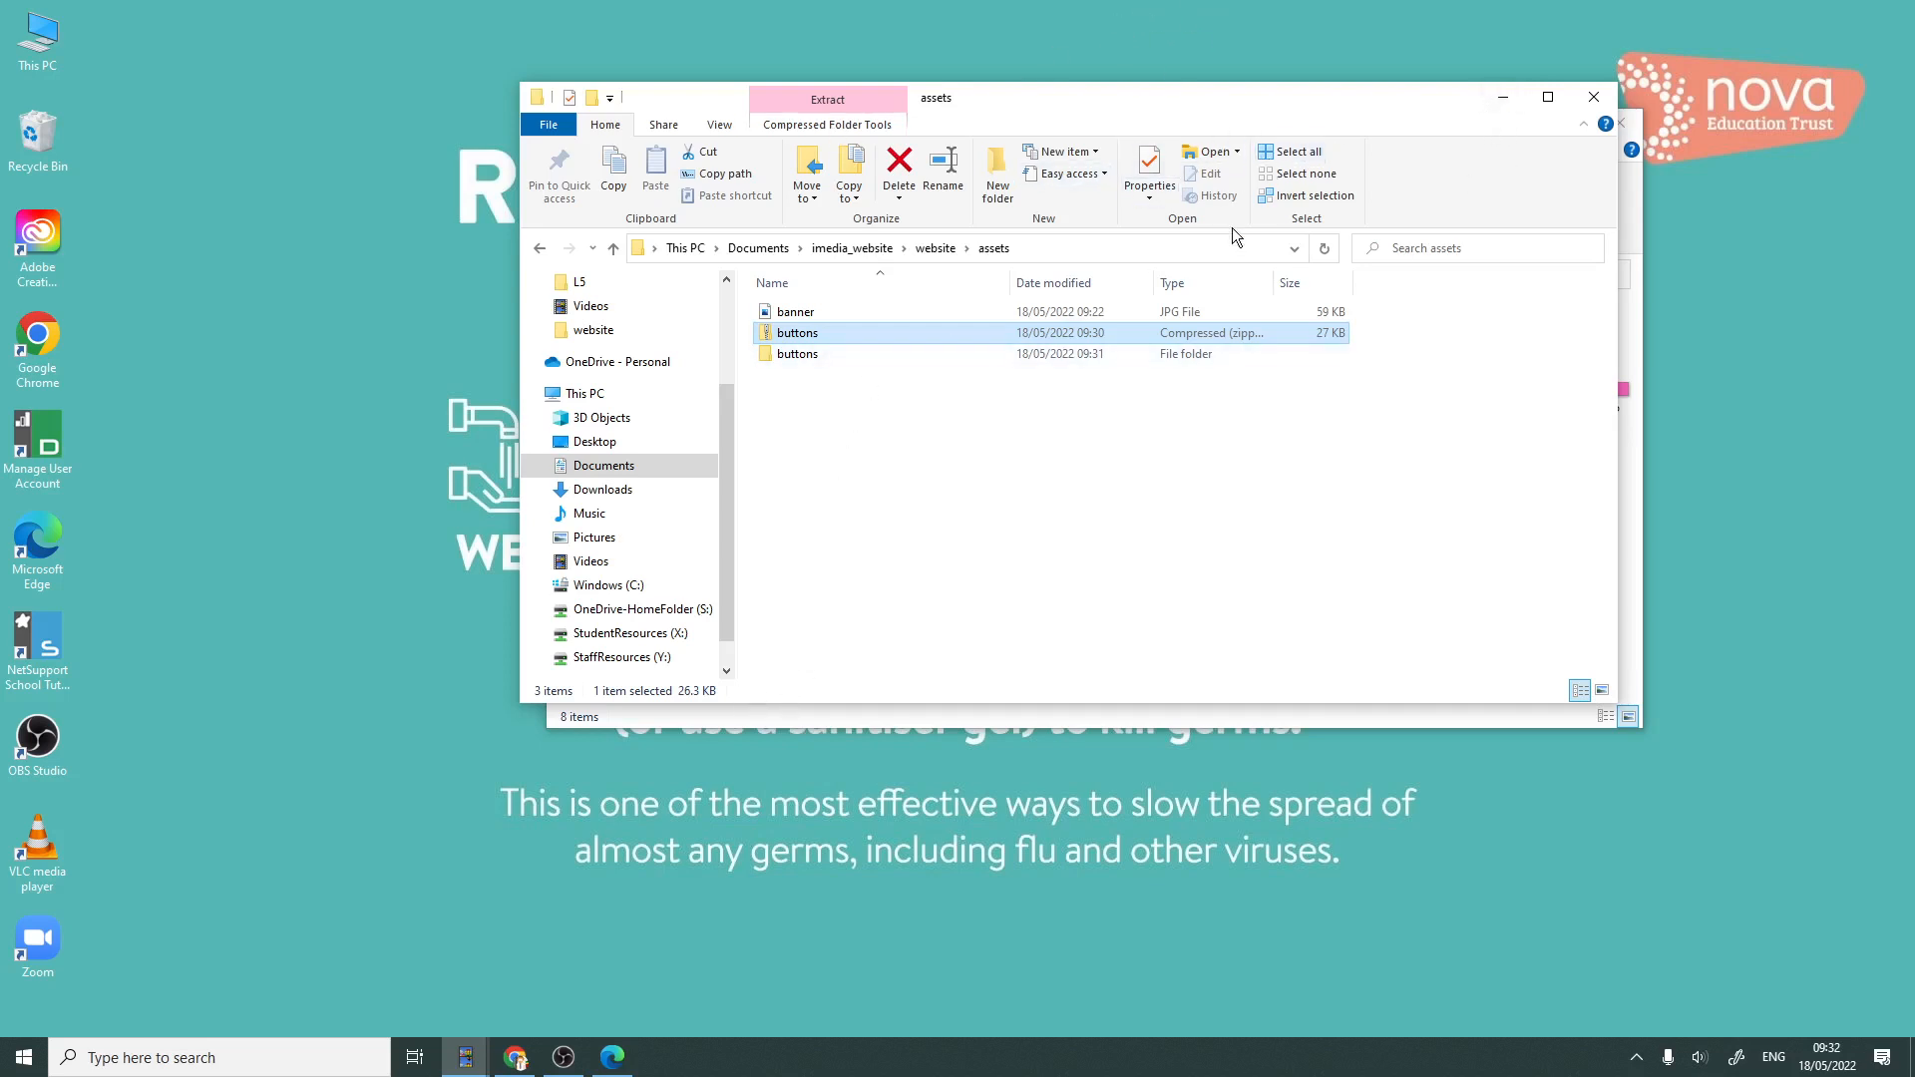
click(934, 248)
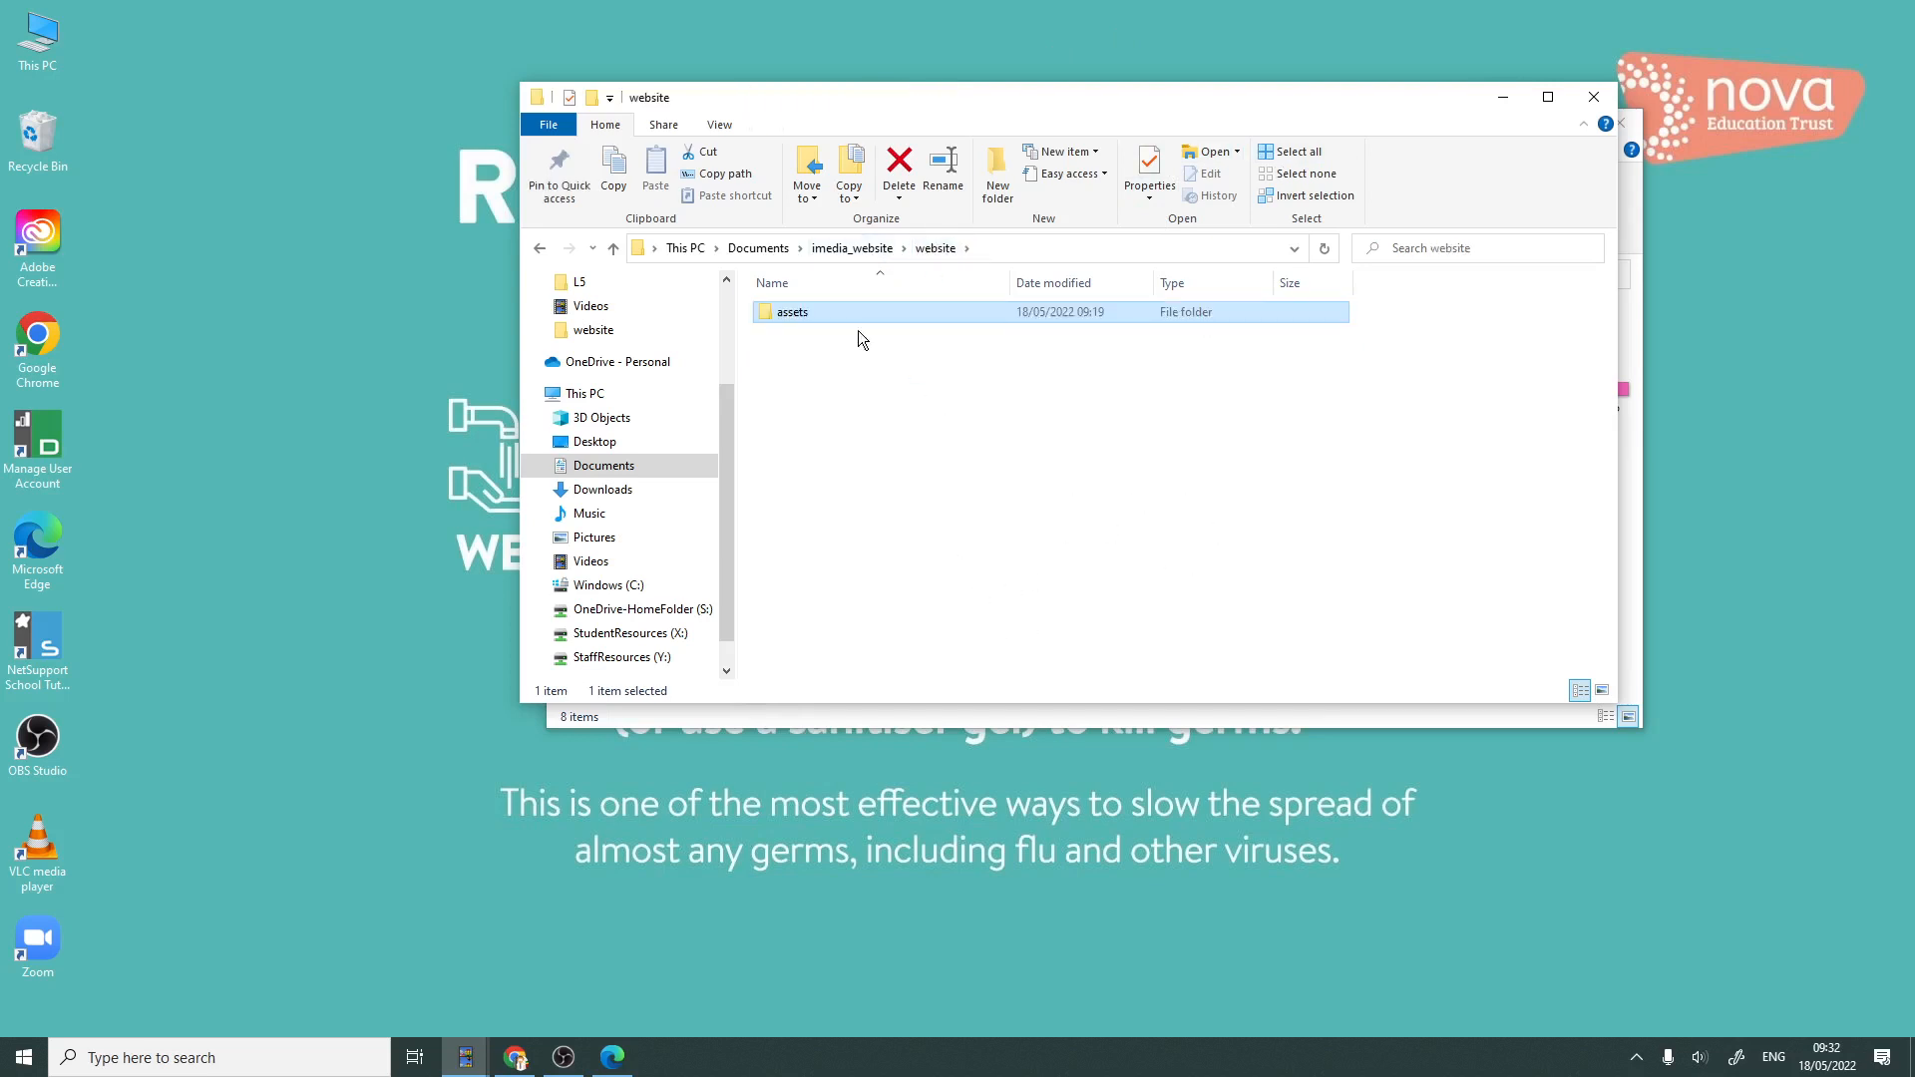
click(862, 248)
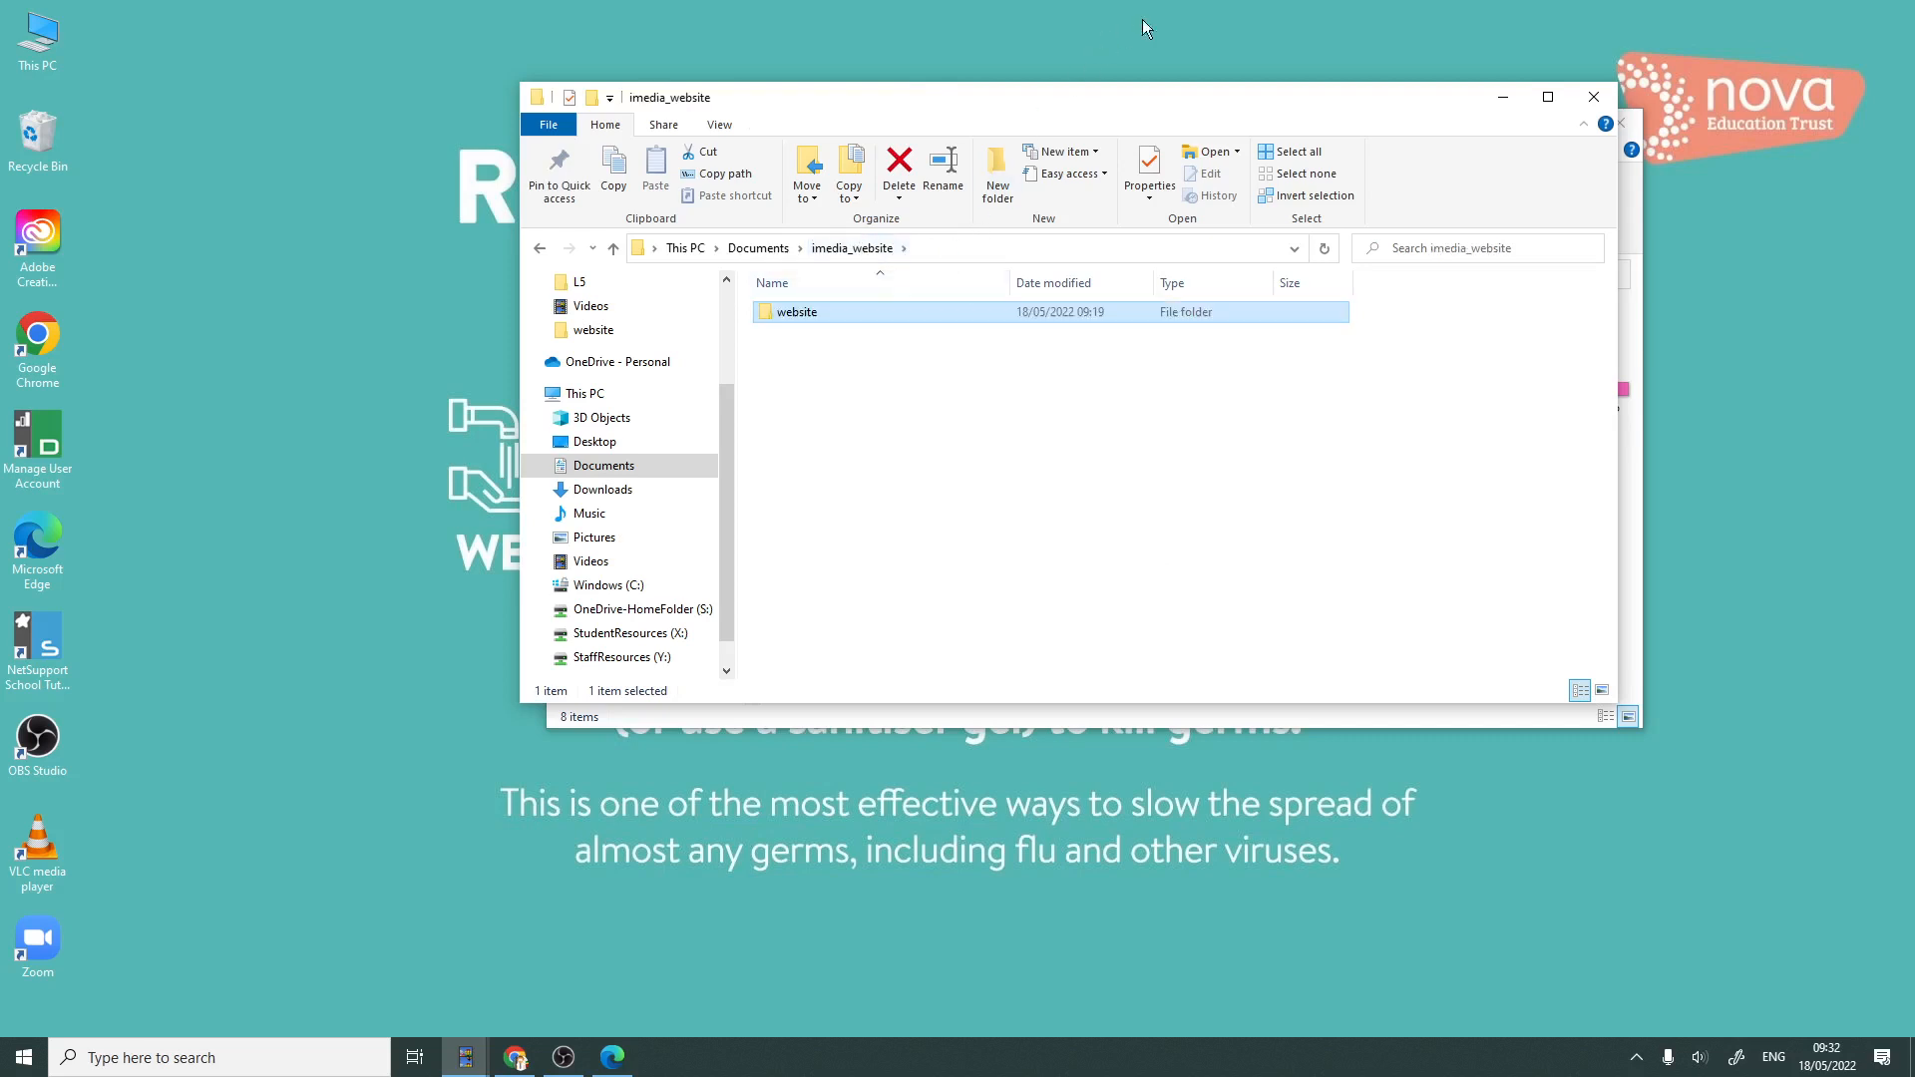